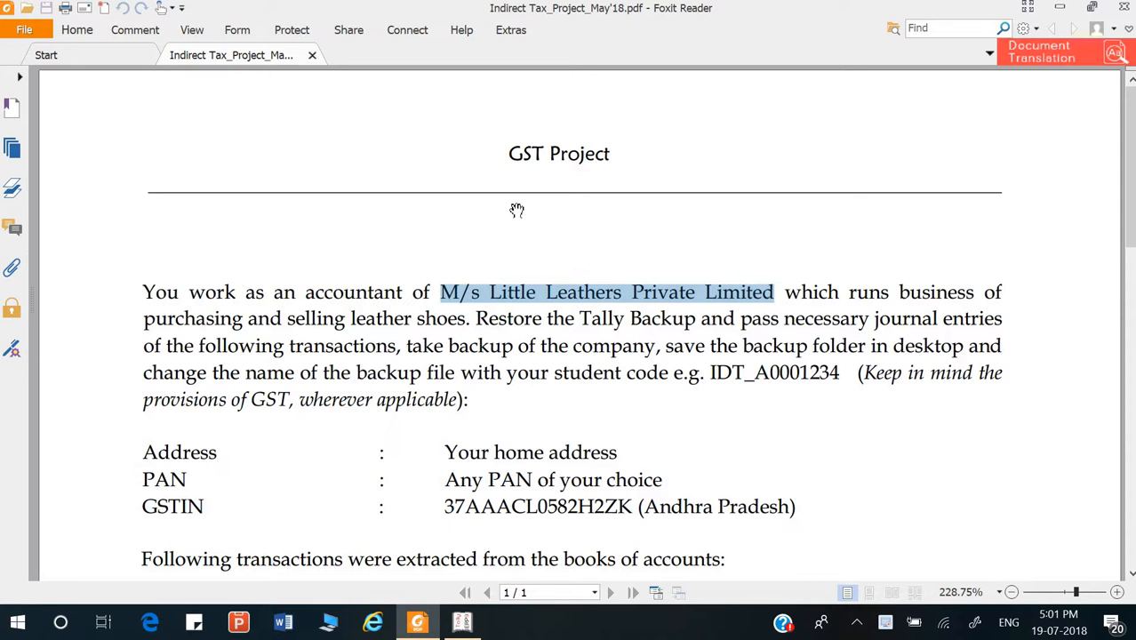
- Read through the GST project brief, from the company details and transaction list to the GSTR 1 json file requirement
scroll(509, 334, "down", 5)
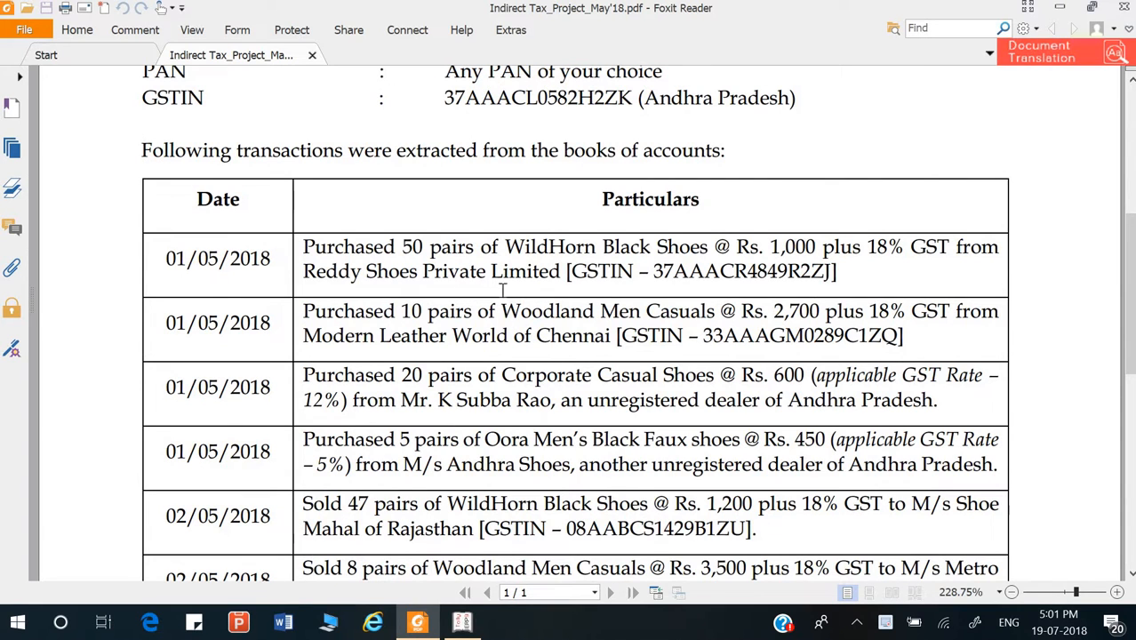
scroll(535, 368, "down", 1)
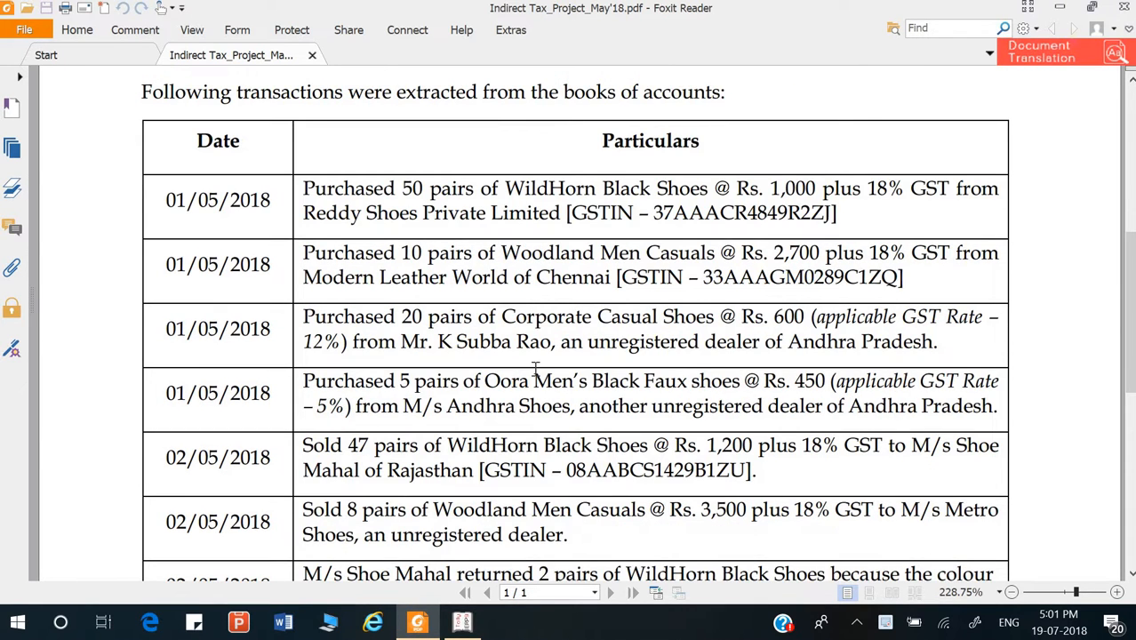
scroll(535, 368, "down", 1)
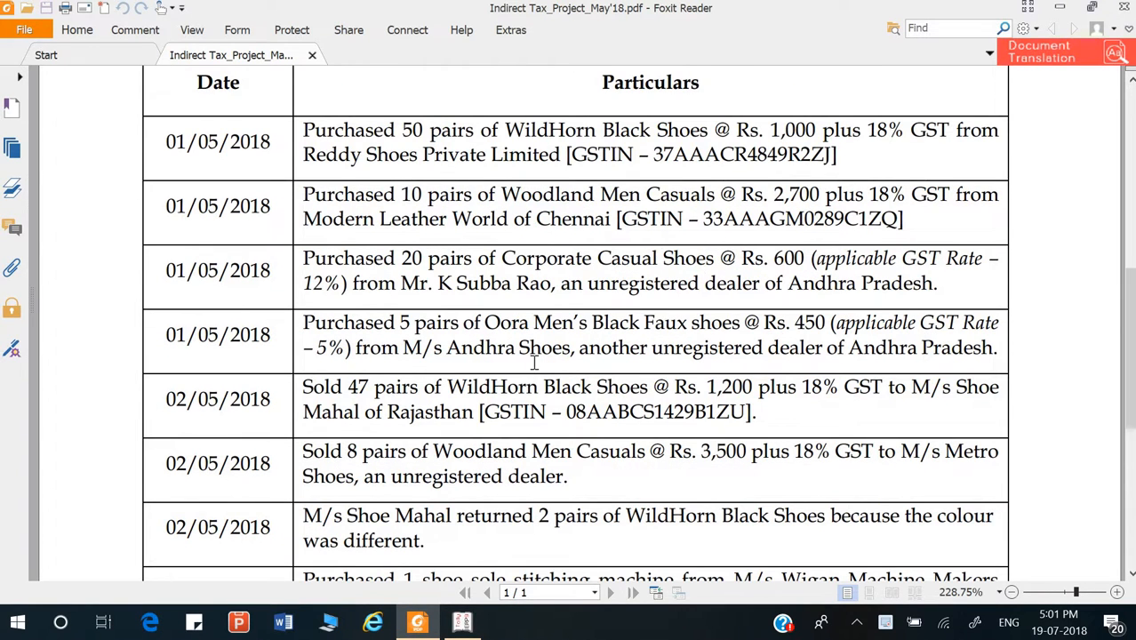
scroll(535, 362, "down", 1)
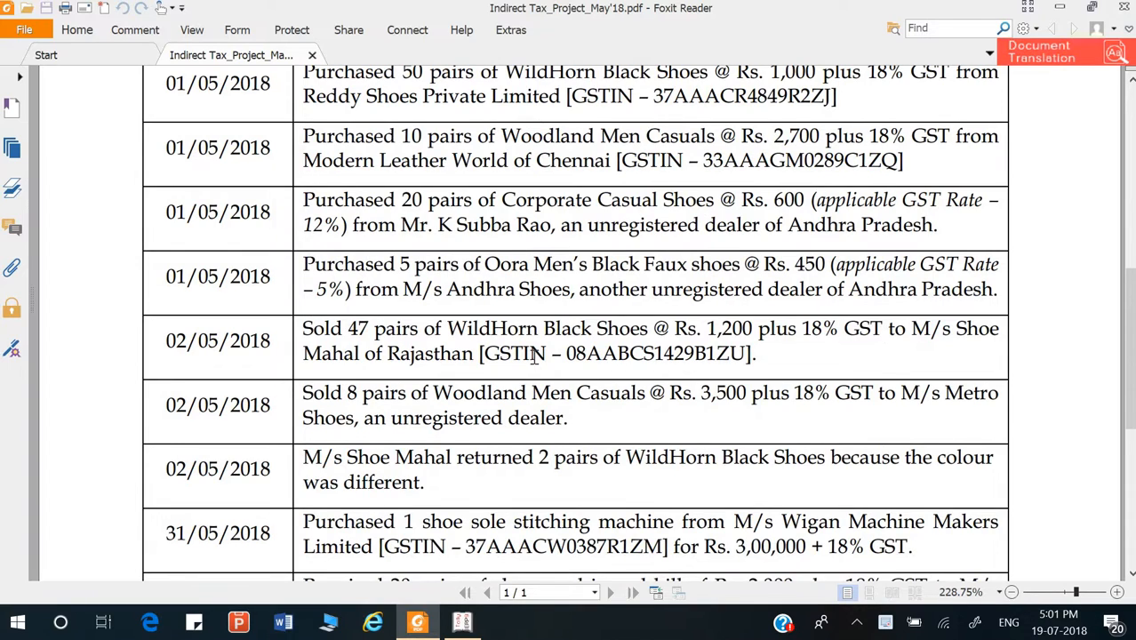
scroll(534, 360, "down", 1)
scroll(534, 360, "up", 1)
scroll(534, 359, "down", 1)
scroll(534, 359, "down", 3)
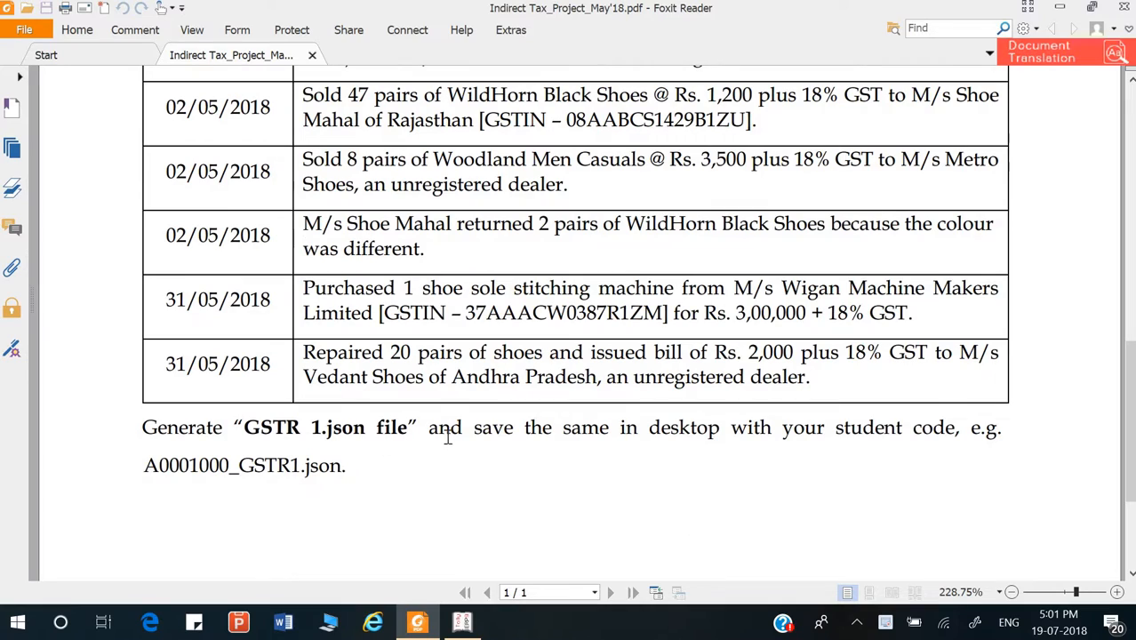
scroll(448, 436, "up", 12)
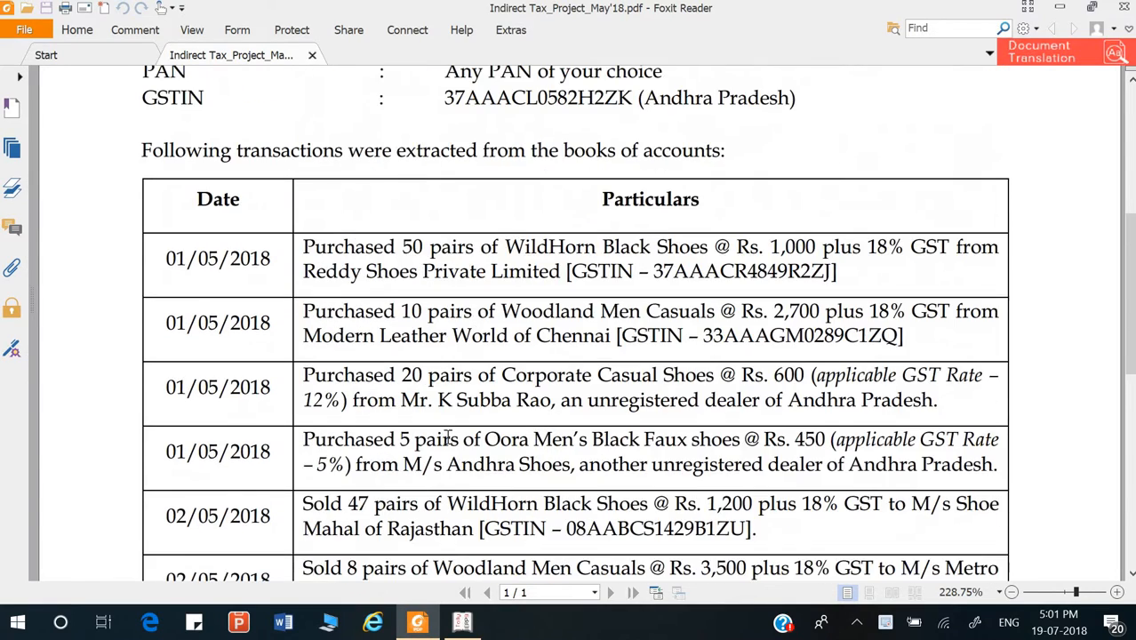
scroll(448, 436, "up", 1)
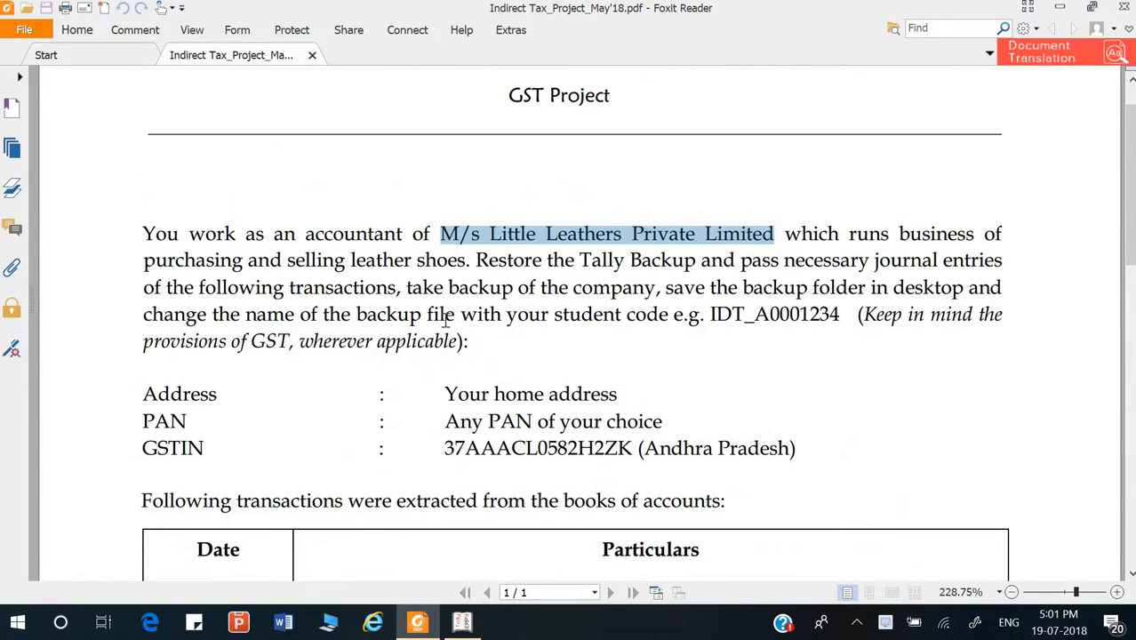
scroll(416, 265, "down", 1)
scroll(413, 279, "up", 2)
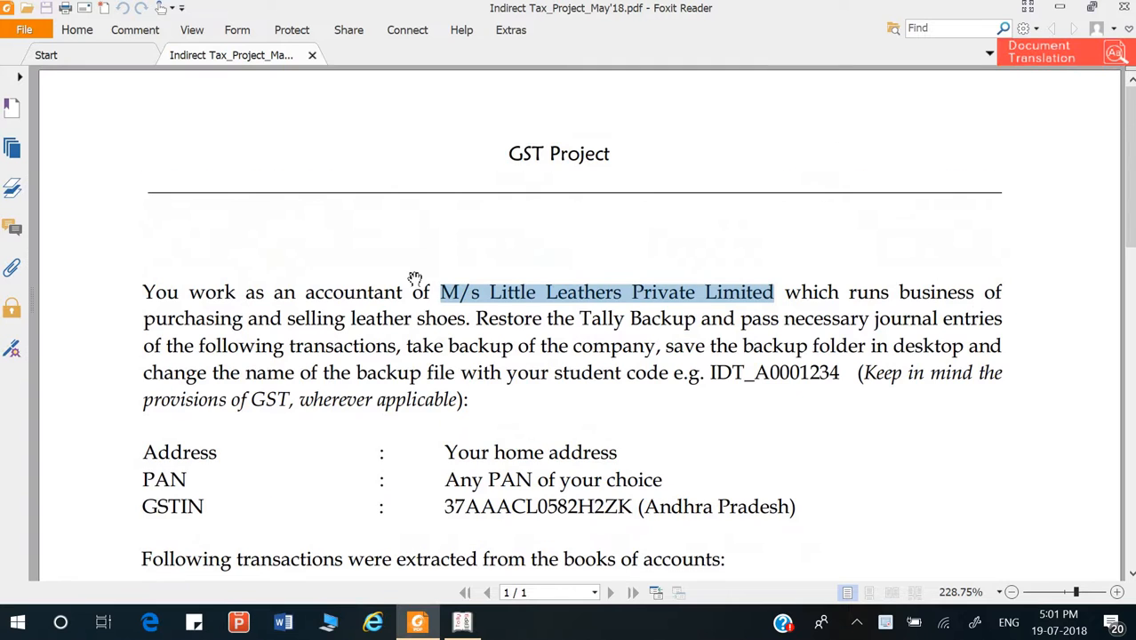
scroll(396, 325, "down", 6)
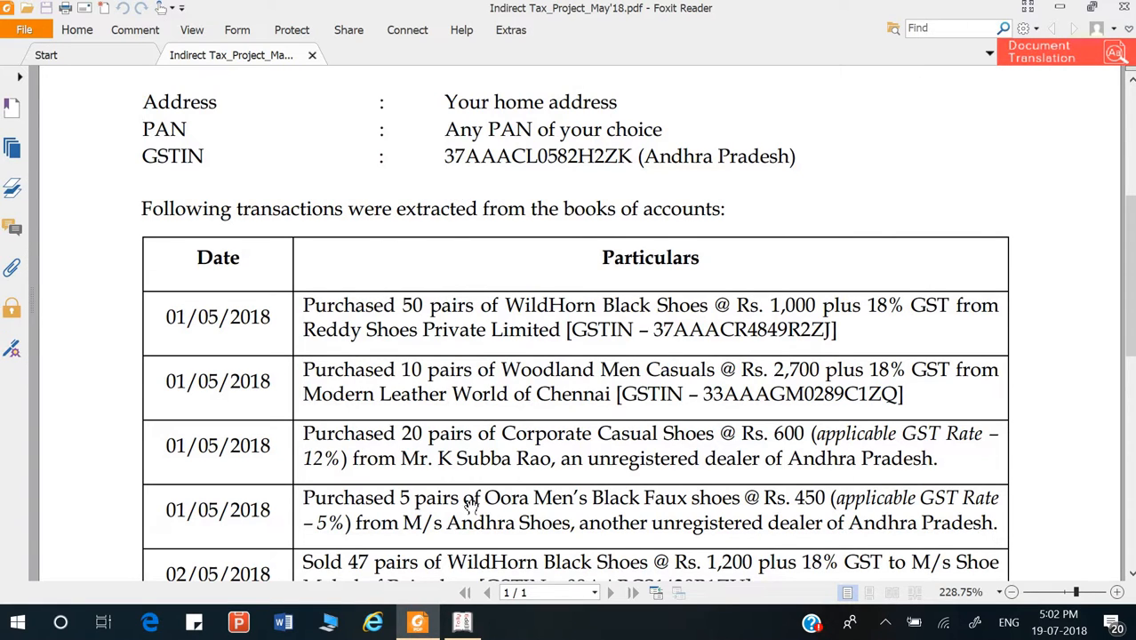
scroll(490, 377, "up", 3)
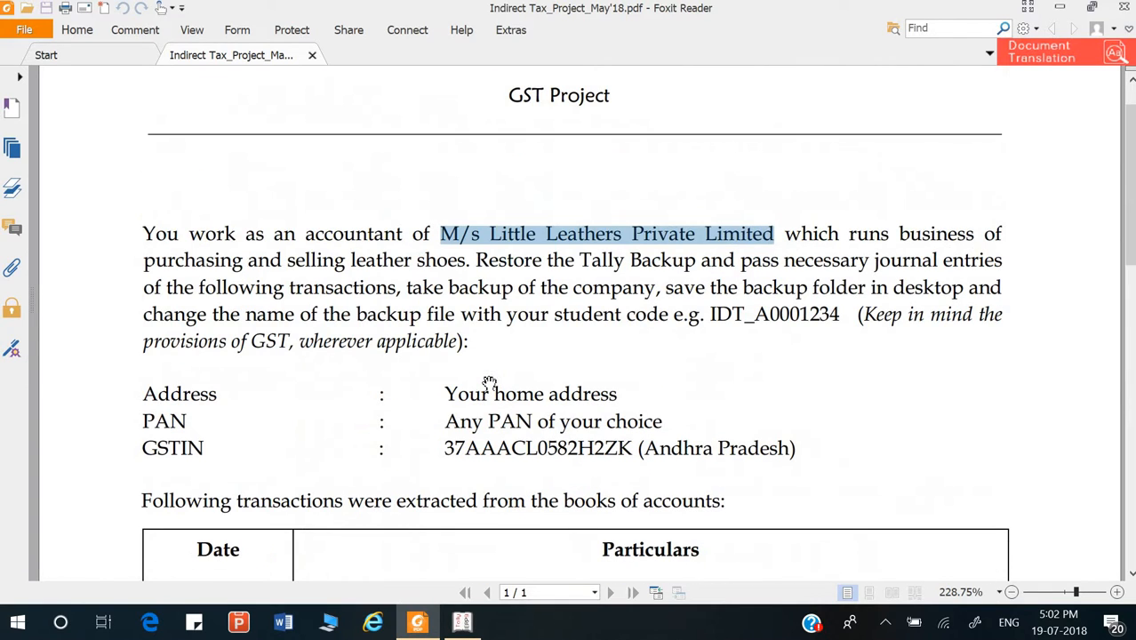
- Copy the company name "M/s Little Leathers Private Limited" from the introductory paragraph of the project brief
left_click(353, 231)
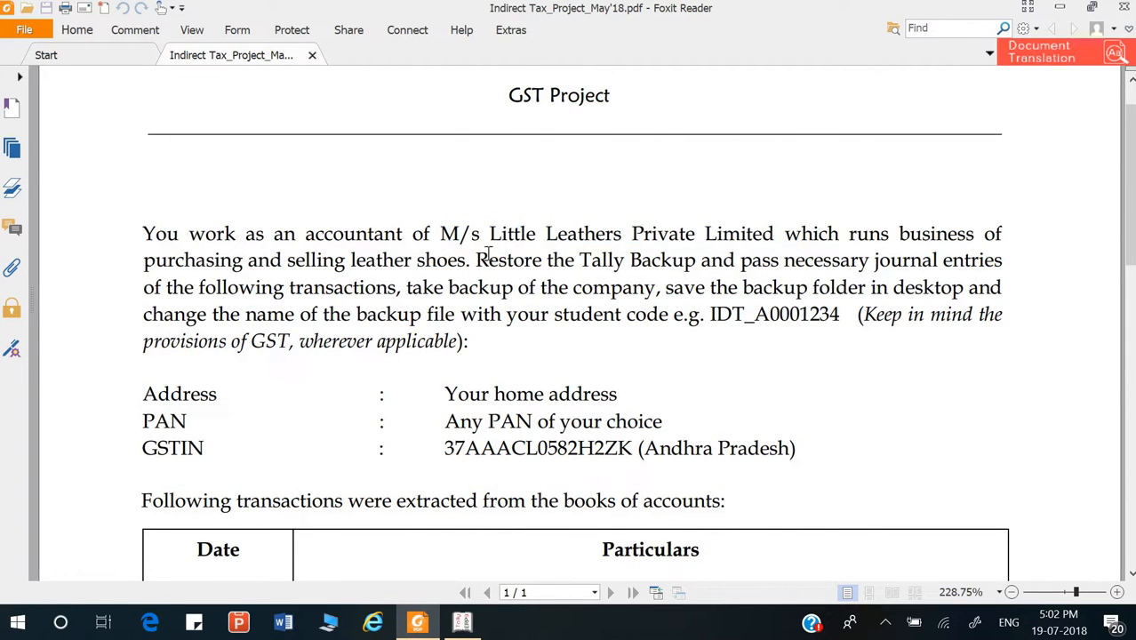
right_click(671, 233)
left_click(450, 229)
left_click_drag(450, 233, 778, 233)
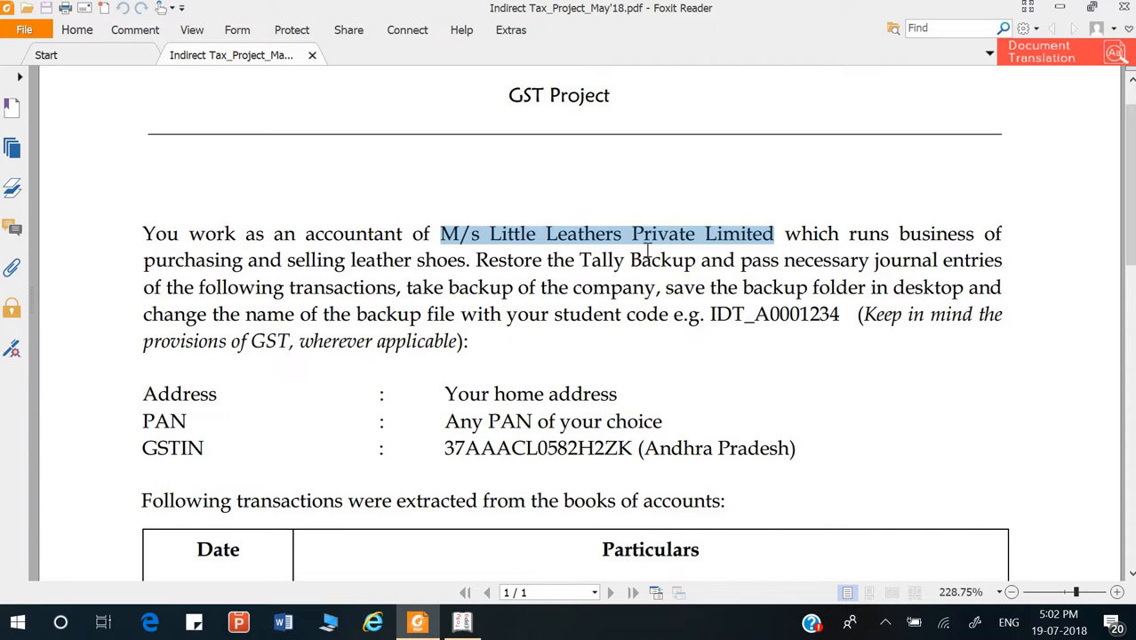
scroll(601, 265, "down", 3)
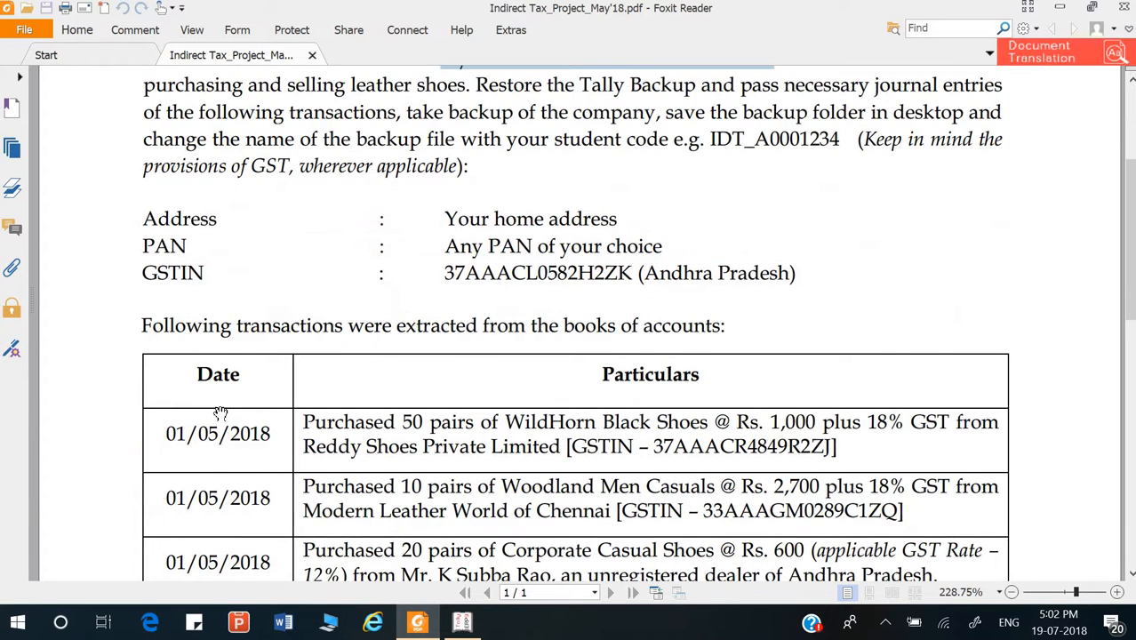
scroll(220, 404, "down", 1)
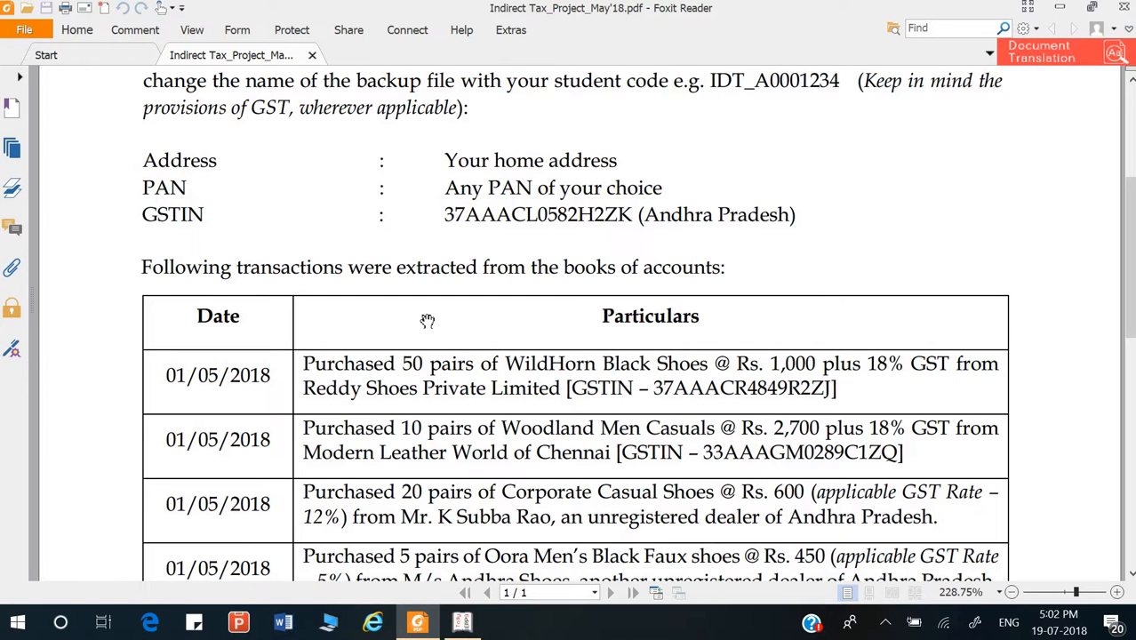
scroll(426, 320, "up", 2)
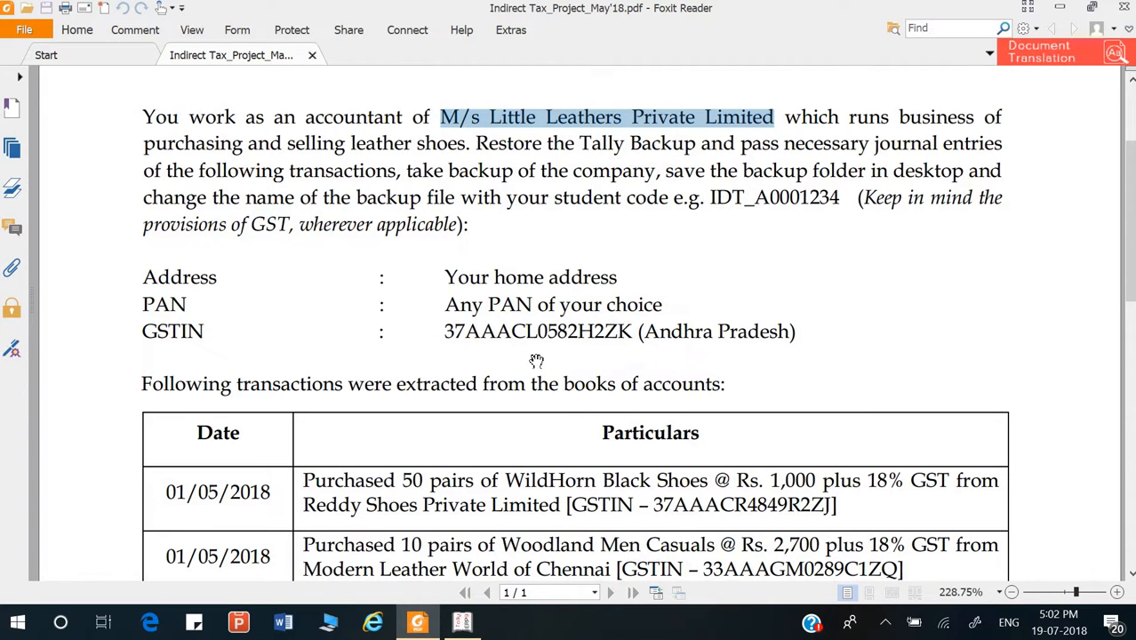
- Switch to Tally.ERP 9 and start a new company with M/s Little Leathers Private Limited as its name and mailing name
key("alt+Tab")
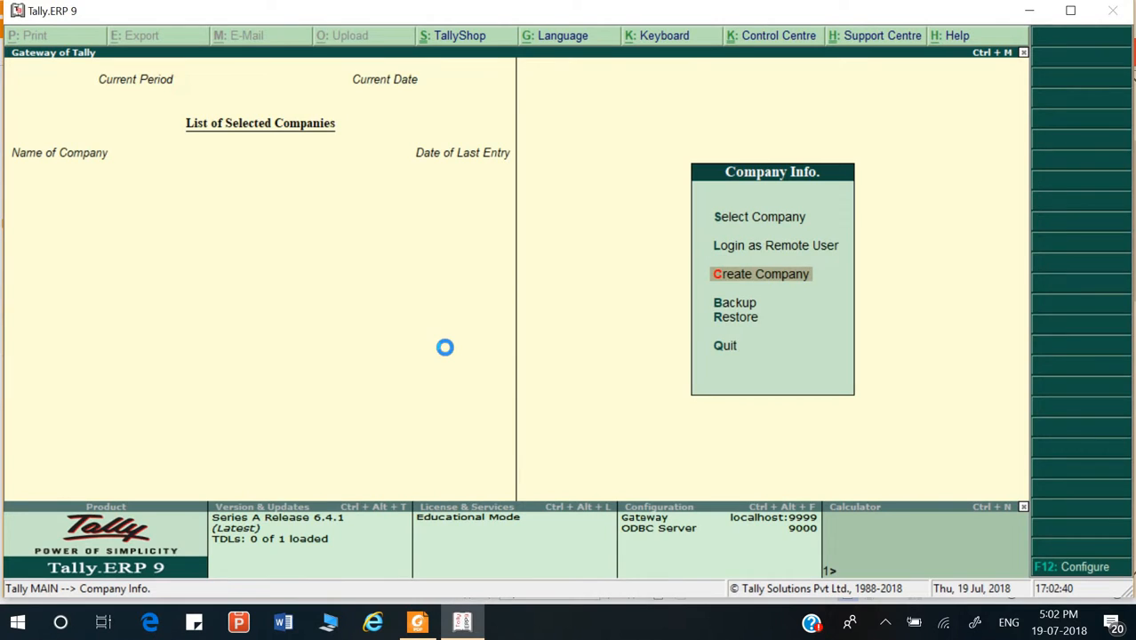
key("Return")
key("ctrl+alt+v")
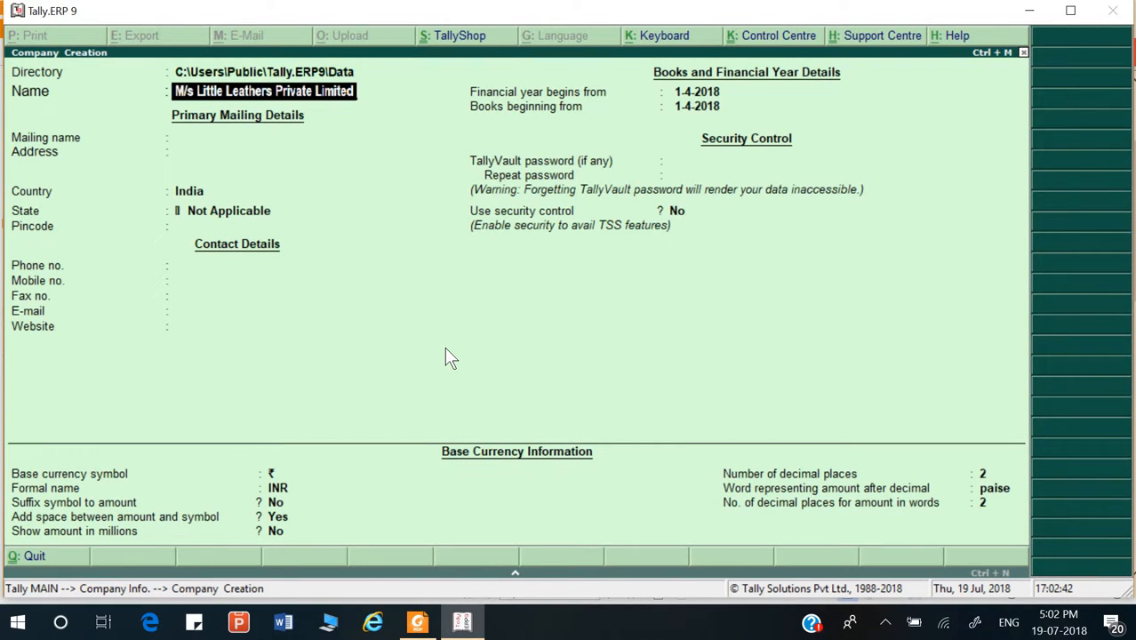
key("Return")
key("Return")
key("Return")
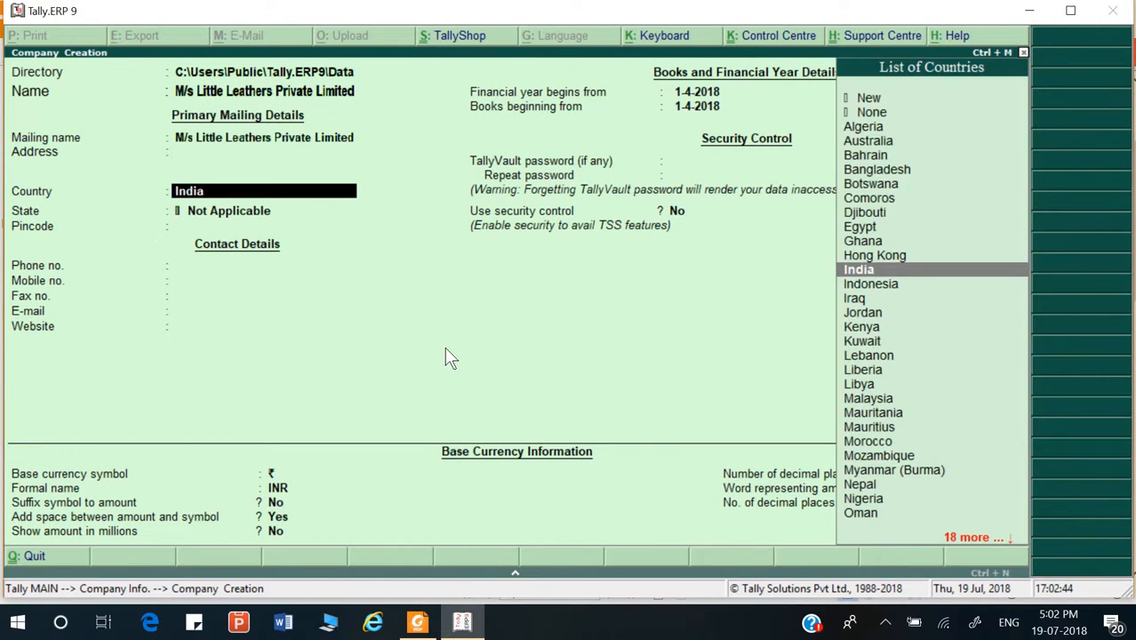
- Fill in the company's address and keep India as the country
key("BackSpace")
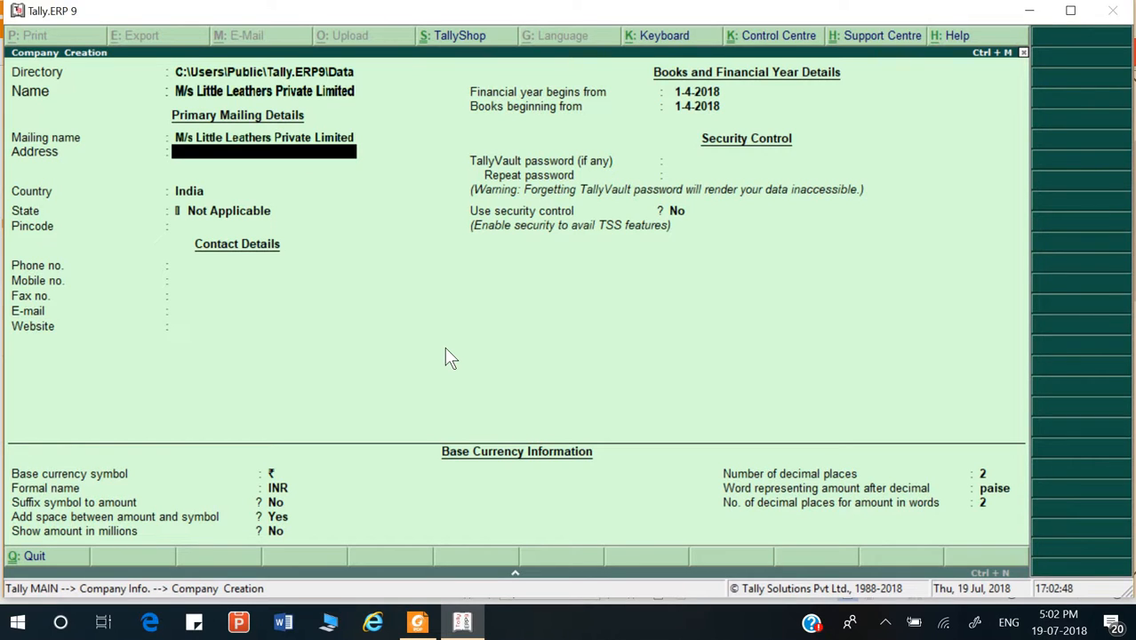
type("Gorakhnath G")
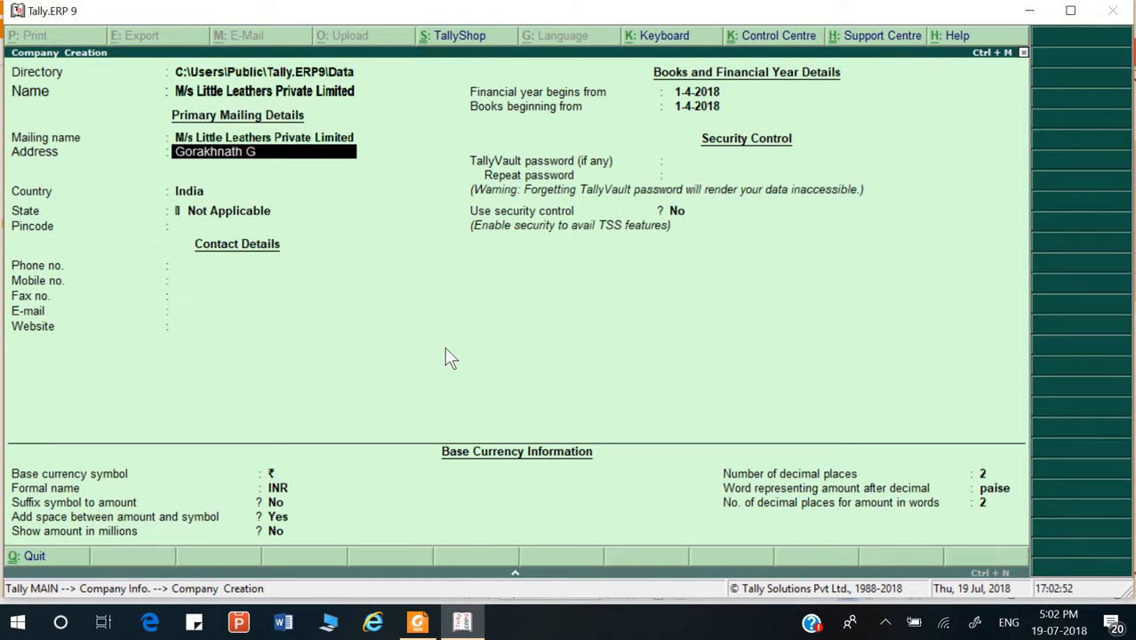
type("orakhpur")
key("Return")
key("Return")
key("Return")
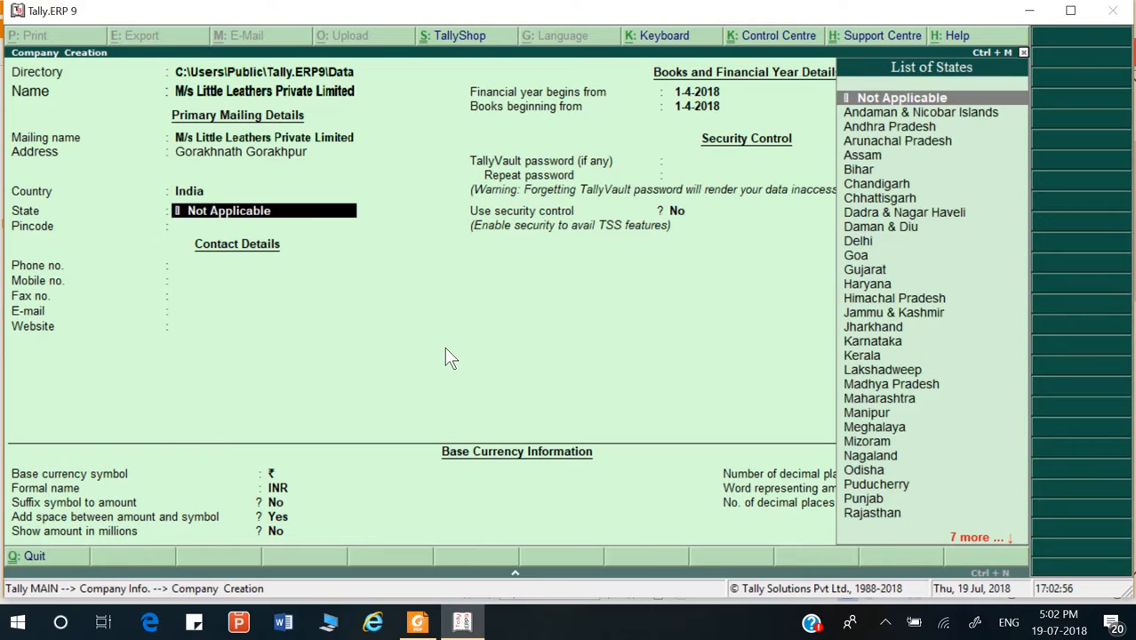
- Set the company's state to Uttar Pradesh and leave the pincode and contact details blank
type("U")
key("Down")
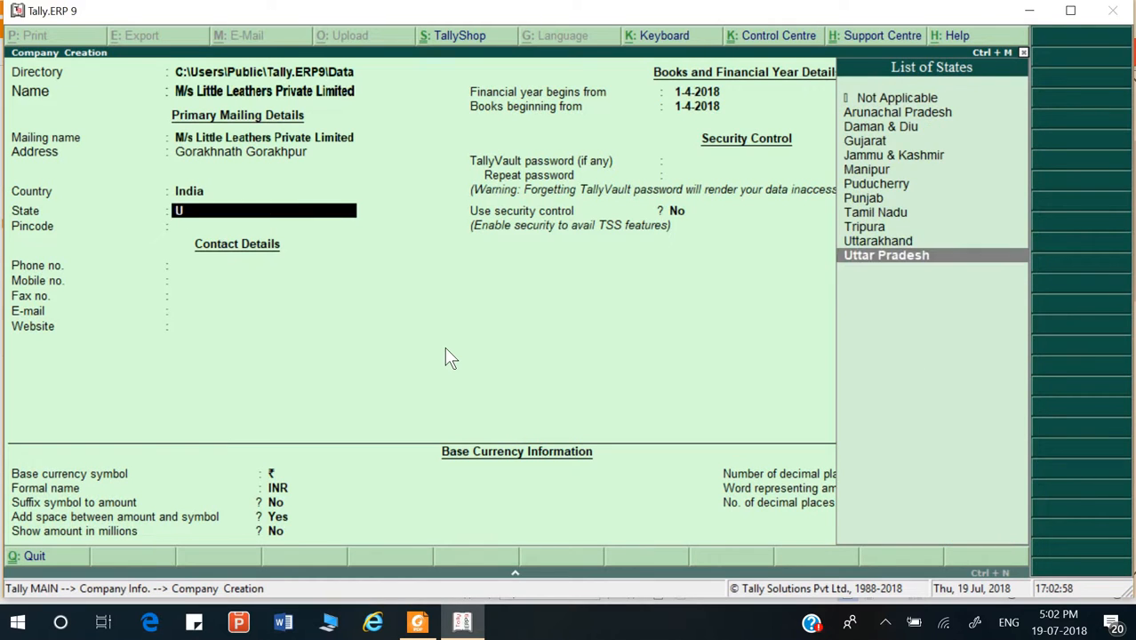
key("Return")
key("Return")
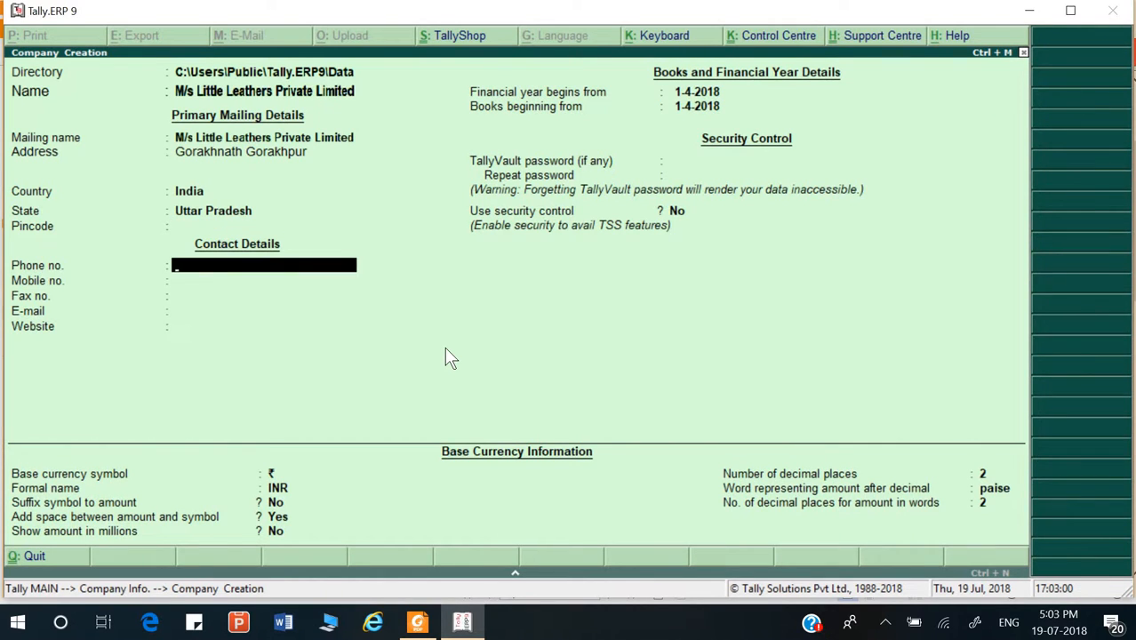
key("Return")
key("Return")
key("Return")
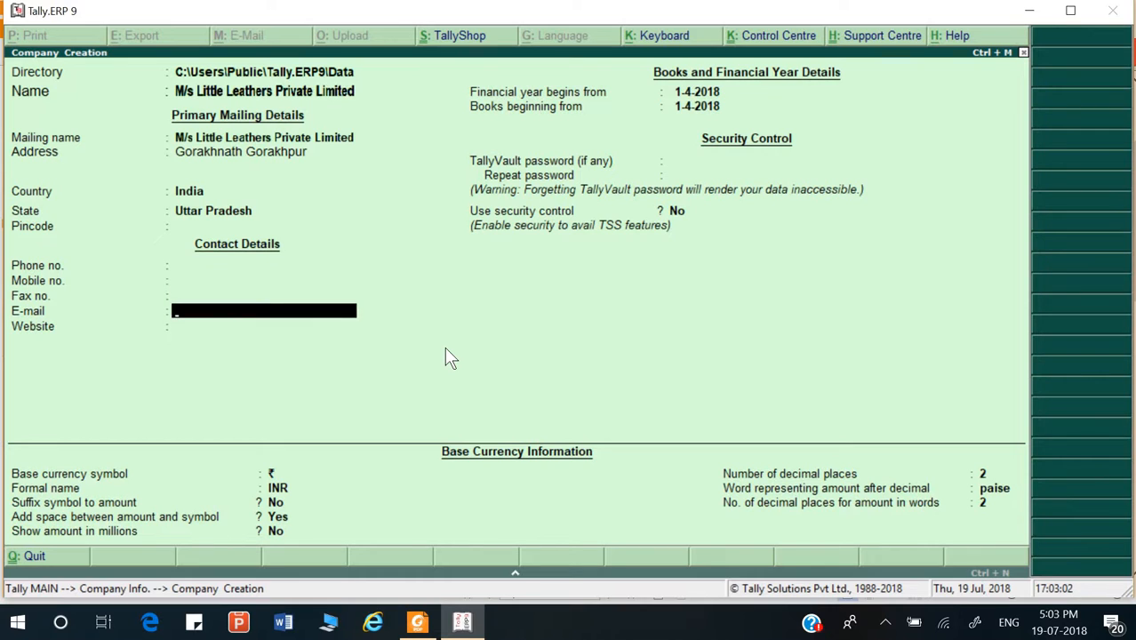
key("Return")
key("Return")
- Create the company with books beginning from 1-4-2018, no security control and the default INR base currency settings
key("Return")
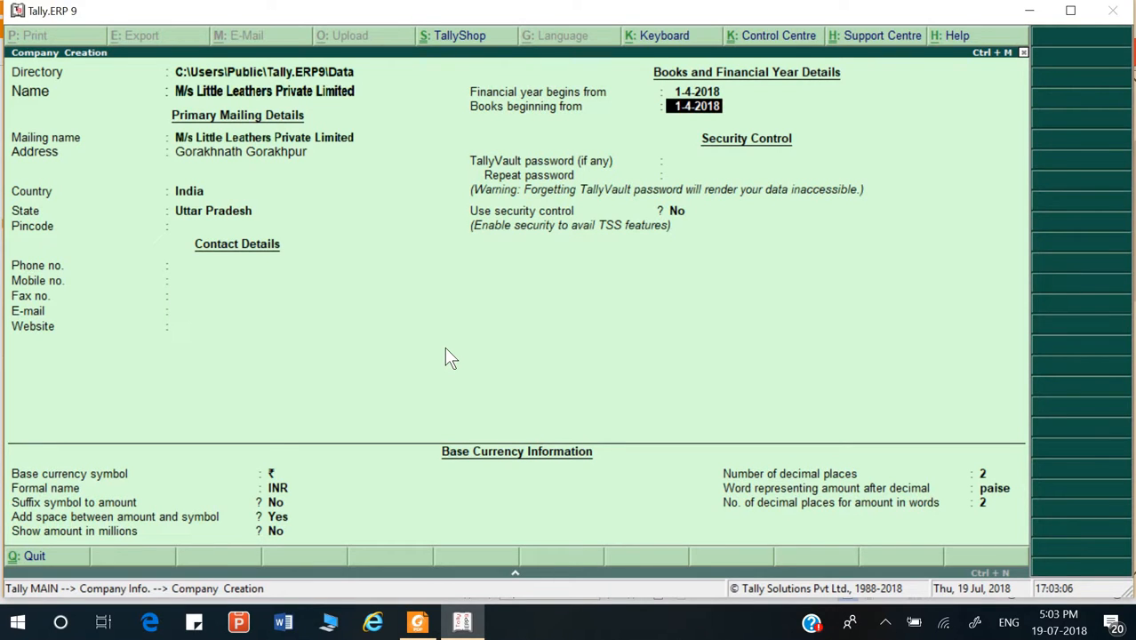
key("Return")
key("Return")
key("Return")
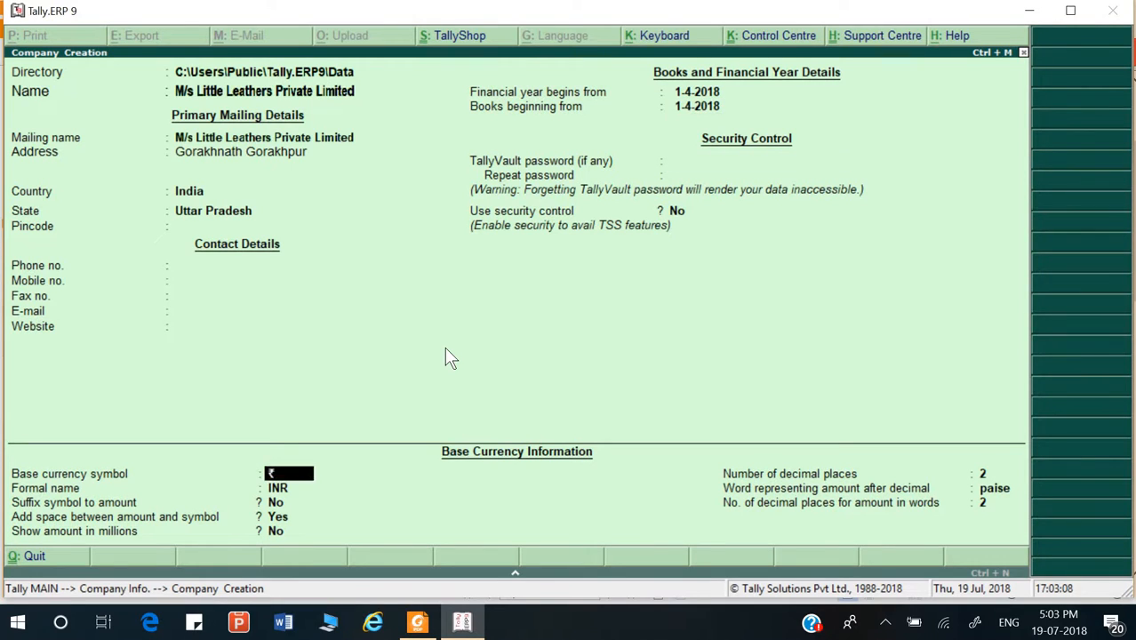
key("Return")
key("Return")
key("Return")
key("Return")
key("Return")
key("Return")
key("Return")
key("Return")
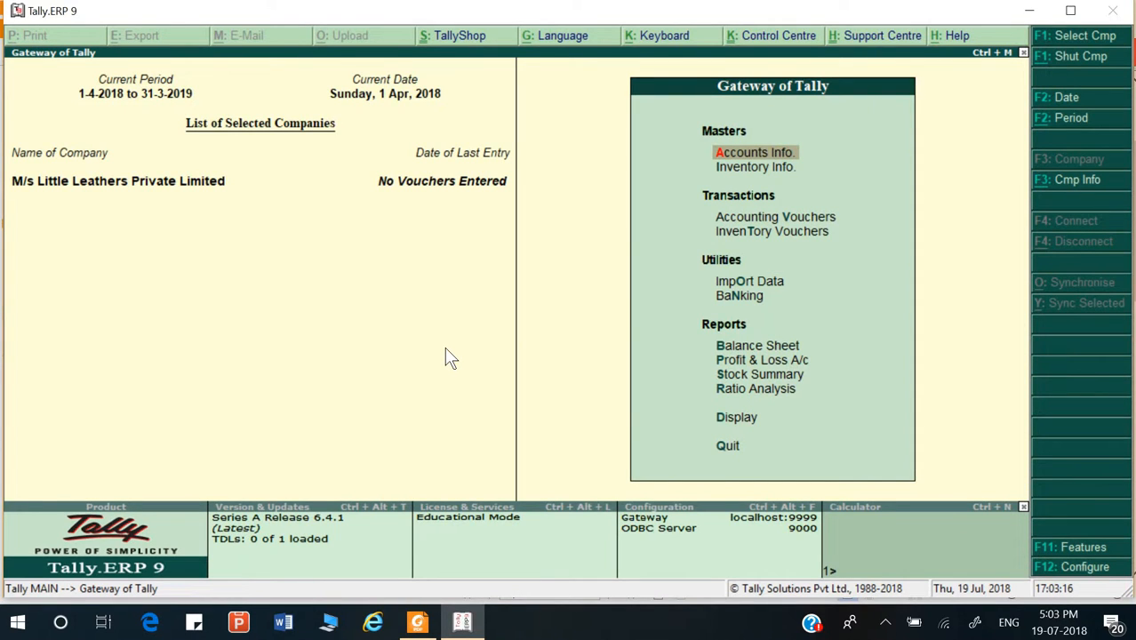
- Enable Goods and Services Tax in the company's statutory and taxation features and open its GST details, keeping Uttar Pradesh as the state
key("F11")
key("Down")
key("Down")
key("Return")
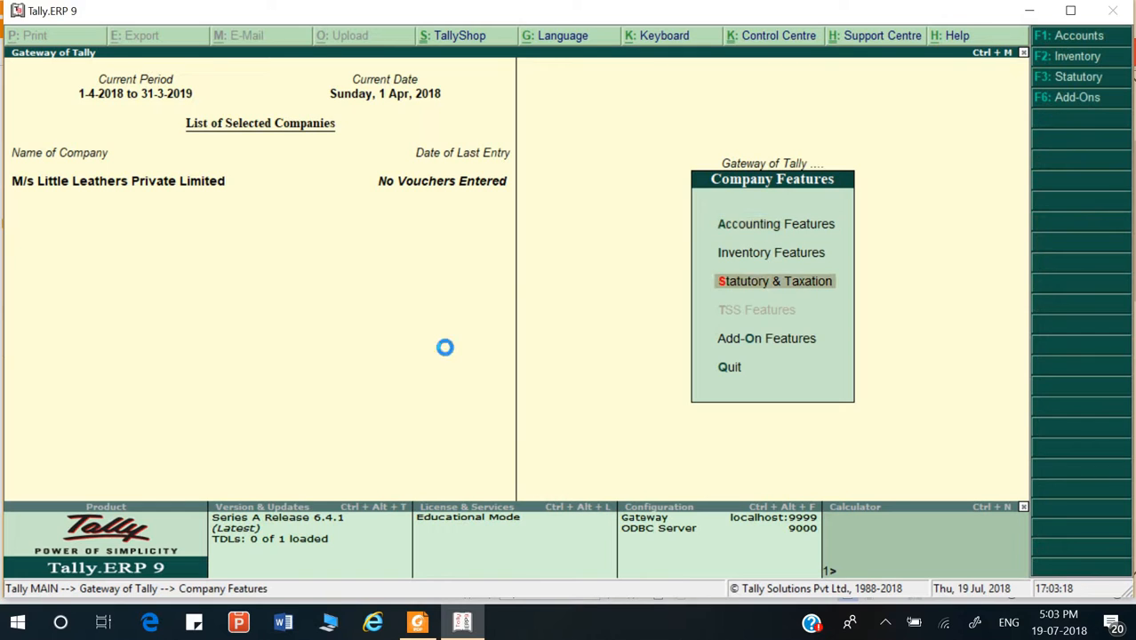
type("y")
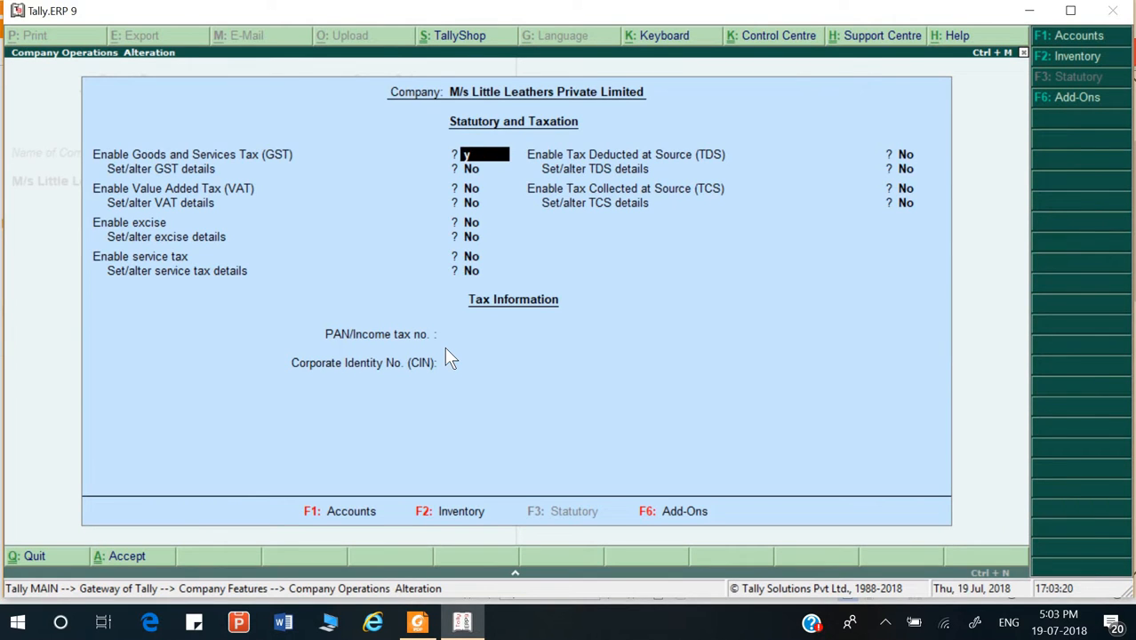
key("Return")
type("y")
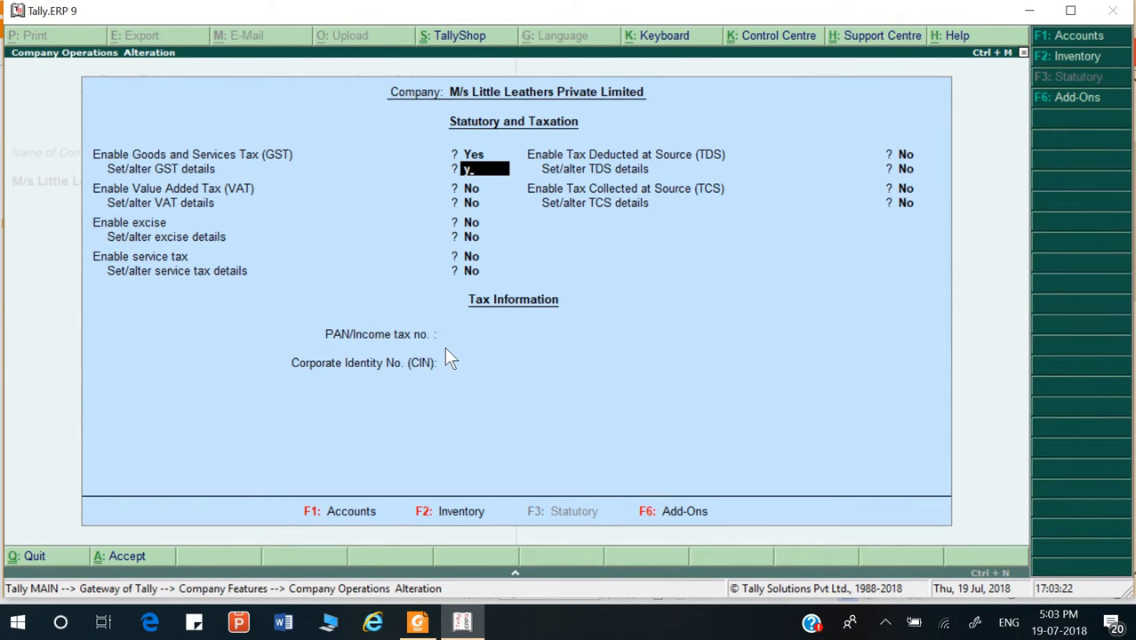
key("Return")
key("Return")
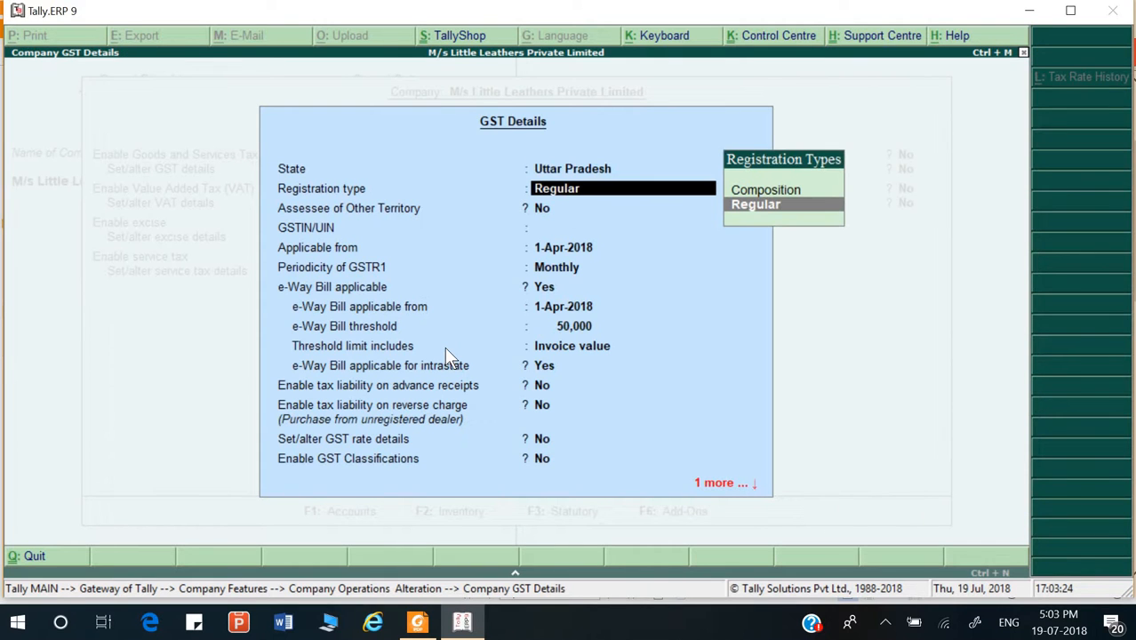
- Check the company's GSTIN and its state in the project PDF in Foxit Reader and return to Tally's GST details
key("alt+Tab")
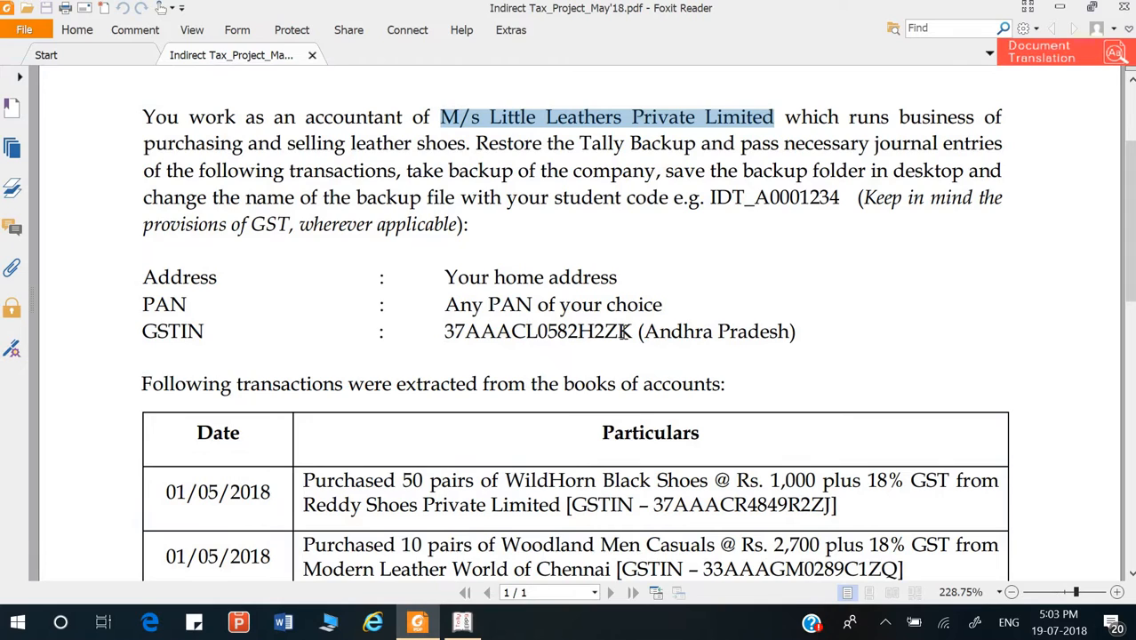
left_click_drag(451, 330, 796, 334)
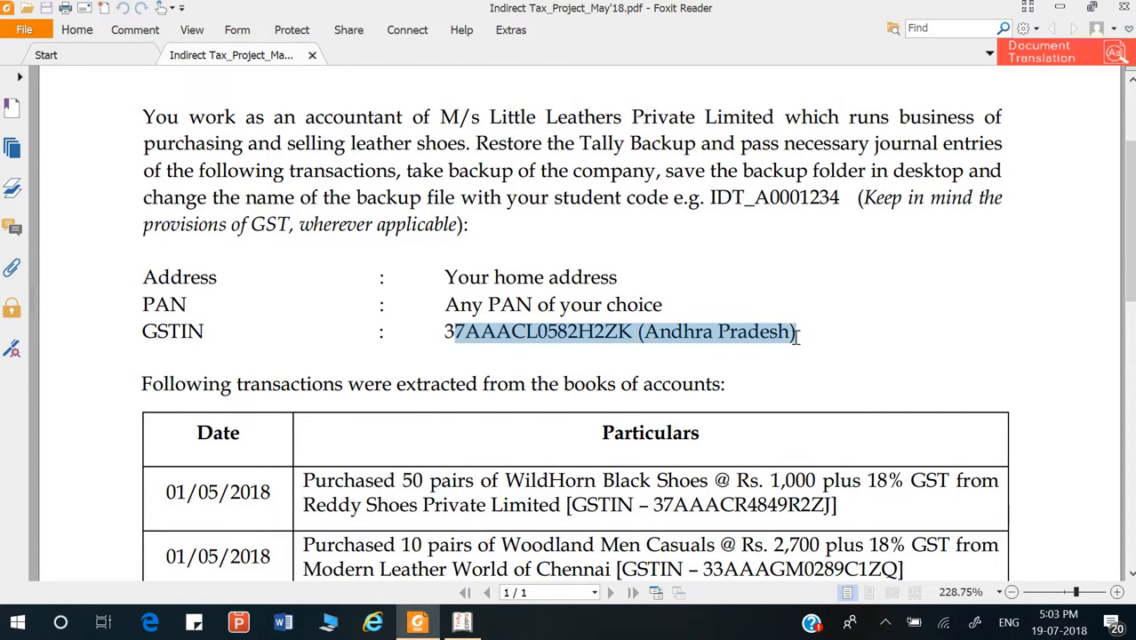
left_click(552, 332)
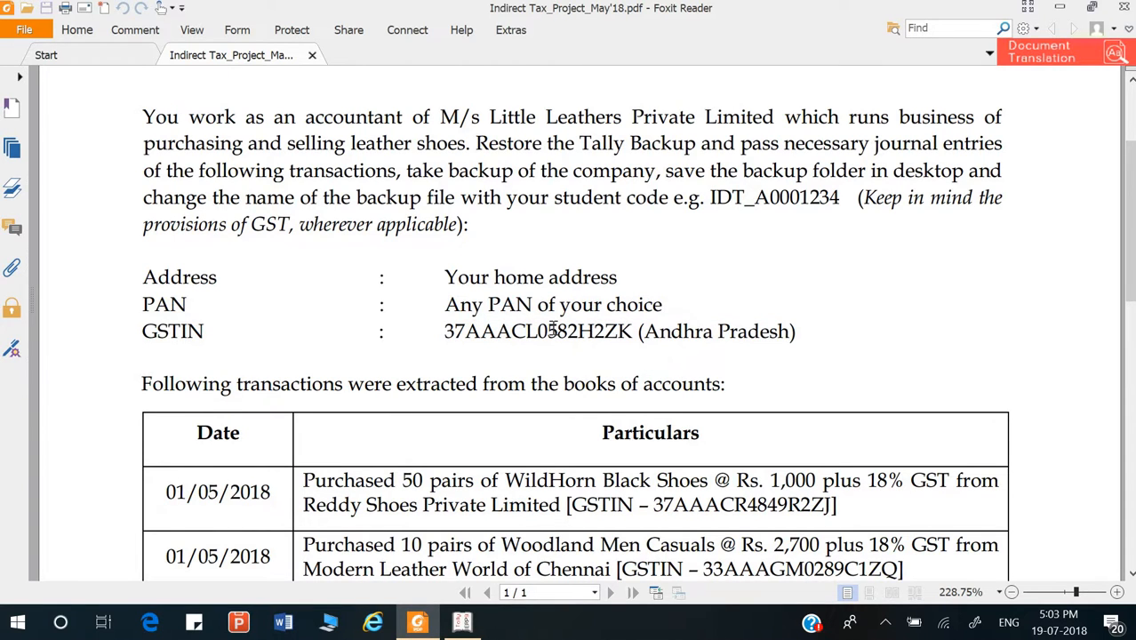
key("alt+Tab")
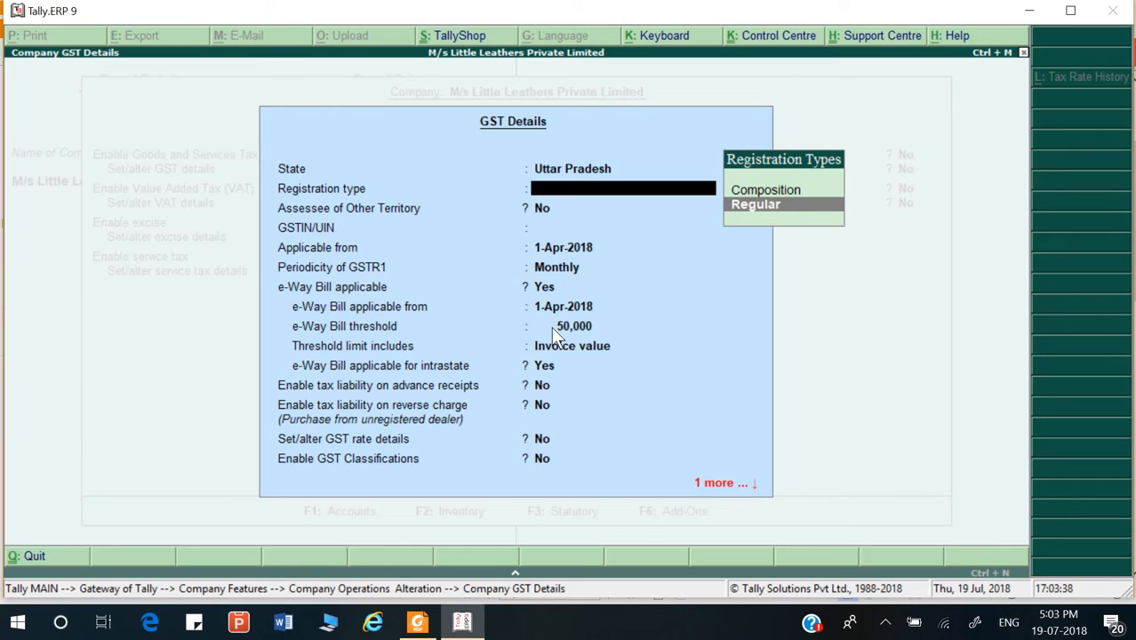
- Leave the GST details and company features without saving and open M/s Little Leathers Private Limited for alteration
key("Escape")
key("Escape")
key("Return")
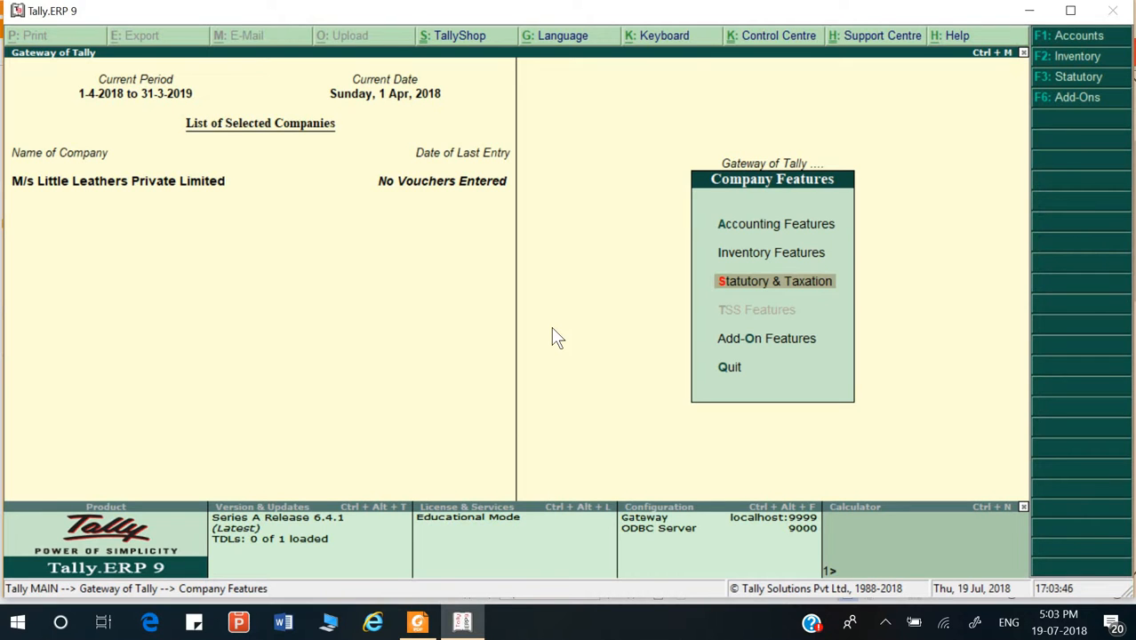
key("Escape")
key("alt+F3")
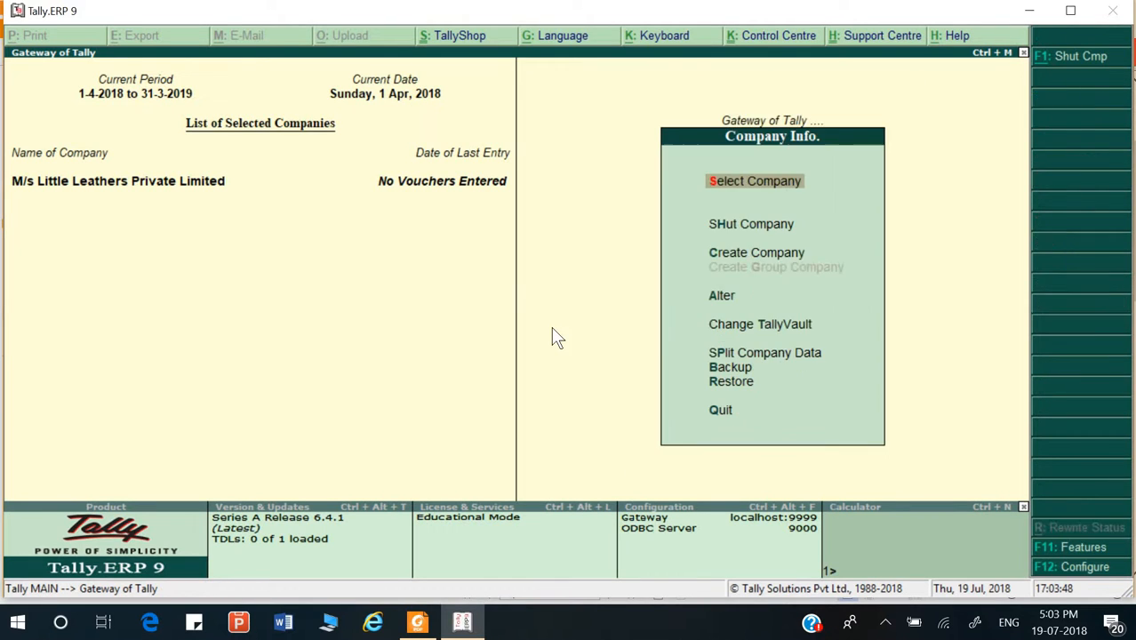
key("Down")
key("Down")
key("Down")
key("Return")
key("Return")
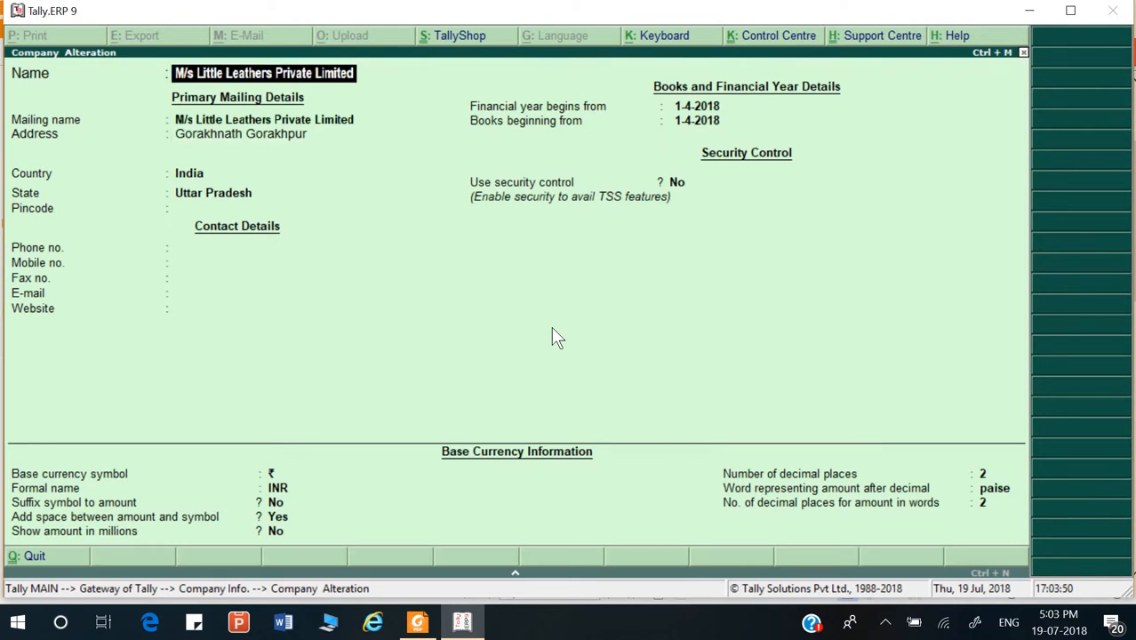
- Set the company's state to Andhra Pradesh, save the alteration and return to the Gateway of Tally
key("Return")
key("Return")
key("Return")
key("Return")
key("Return")
type("An")
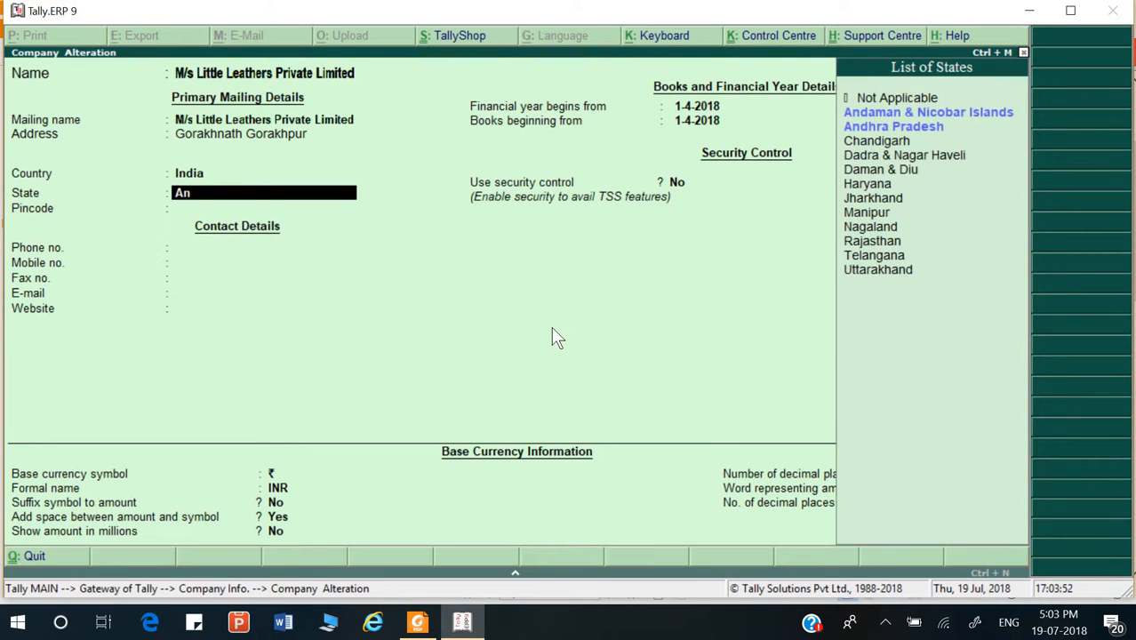
key("Down")
key("Return")
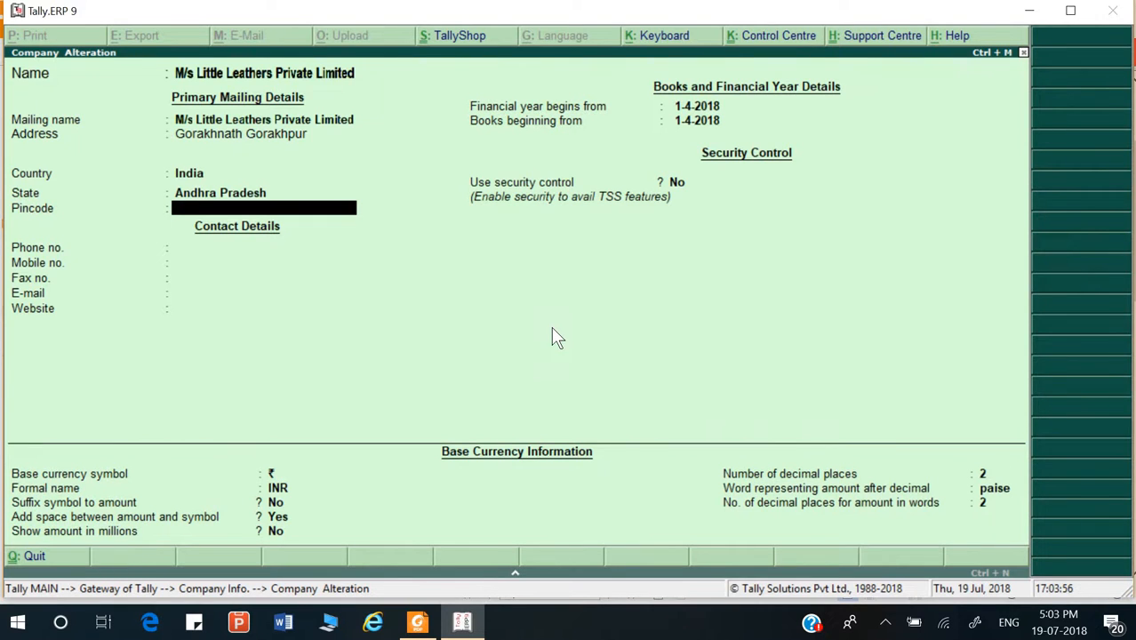
key("ctrl+a")
key("Escape")
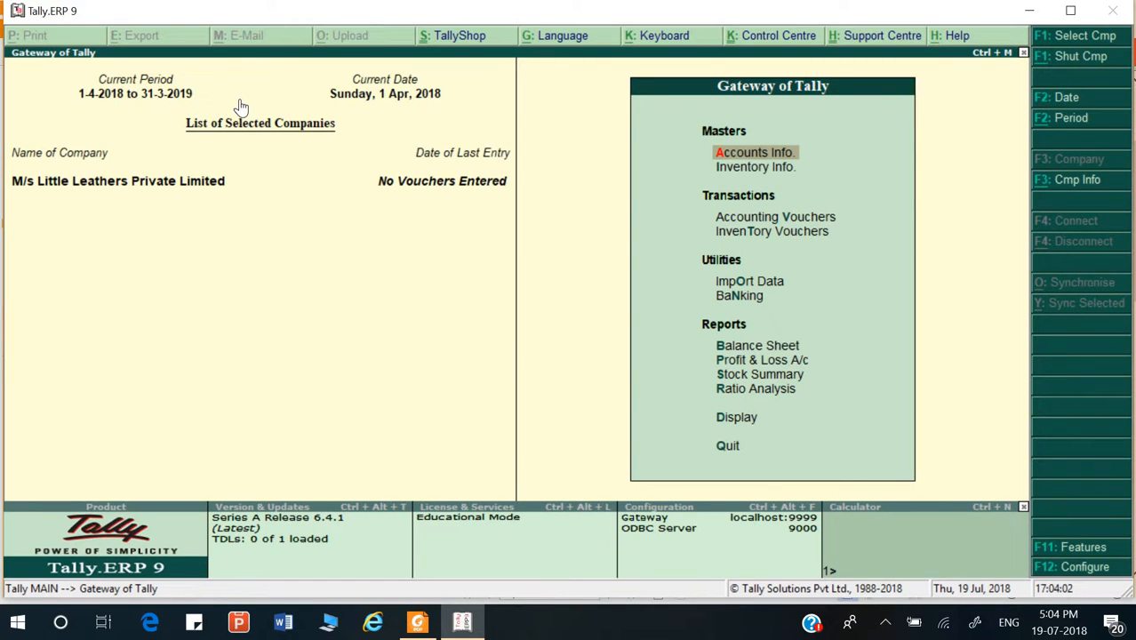
- Recheck the company's state in the project PDF, and enable Goods and Services Tax in Tally with its GST details opened
key("alt+Tab")
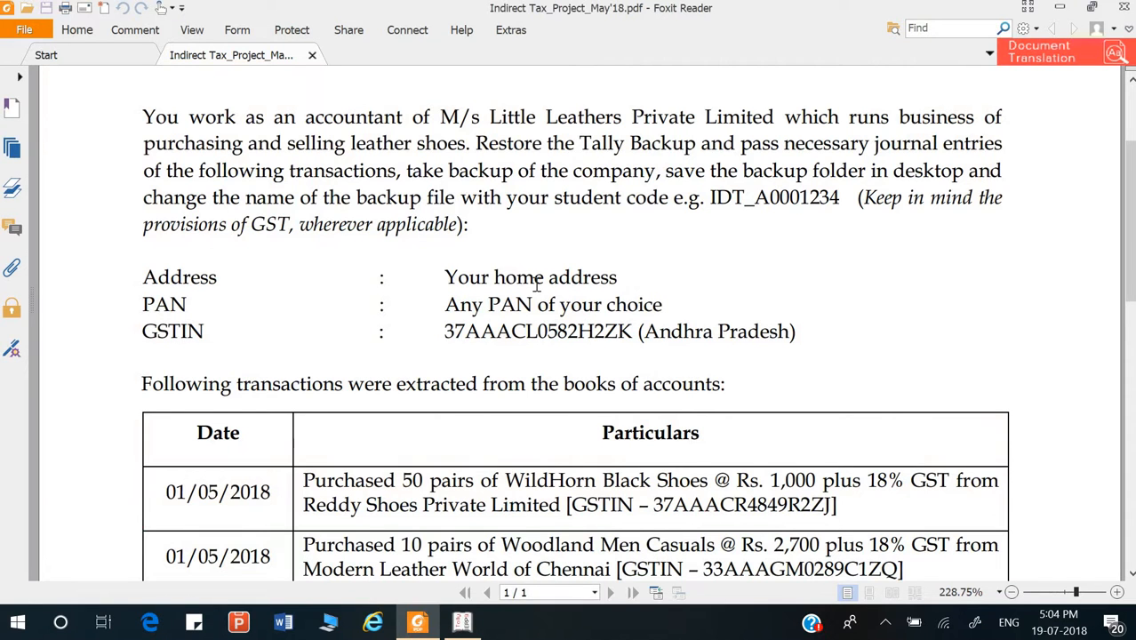
key("alt+Tab")
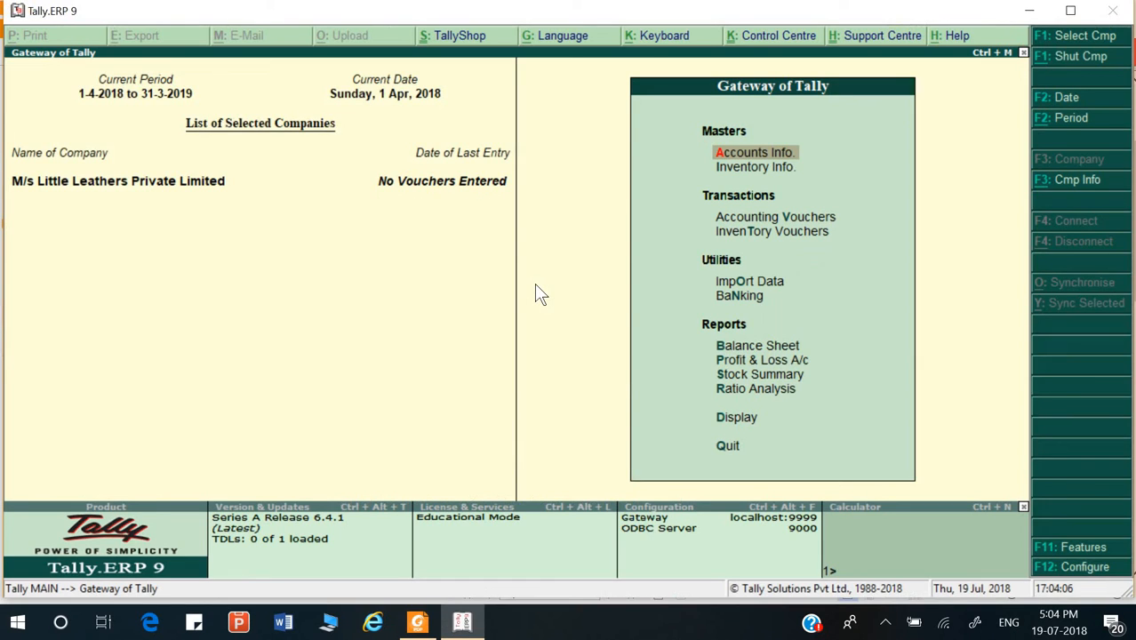
key("Down")
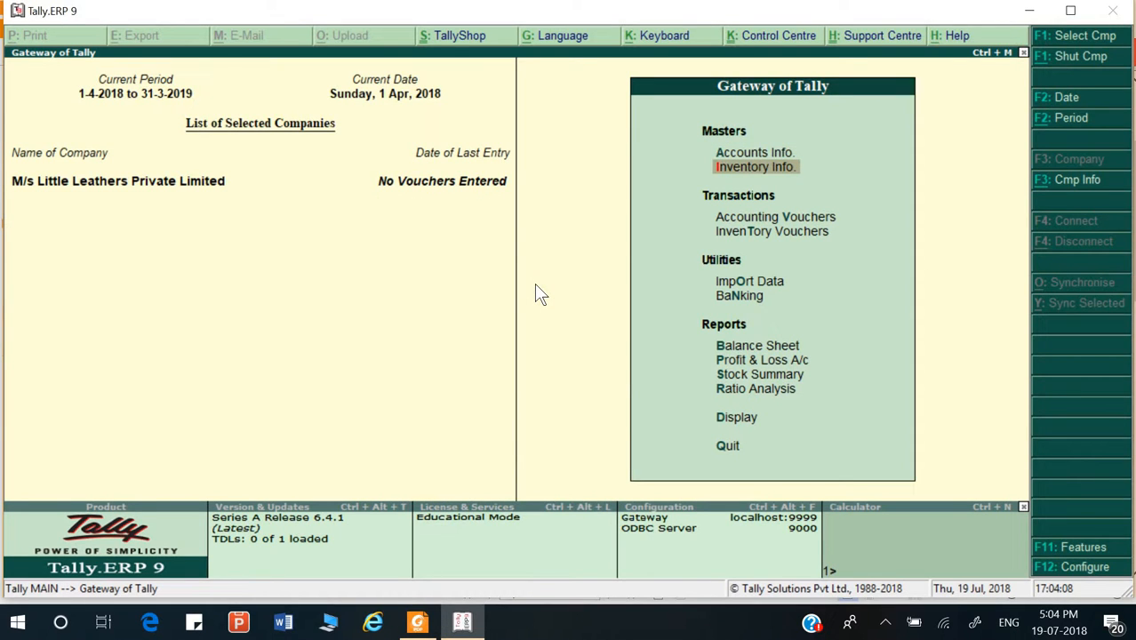
key("Up")
key("F11")
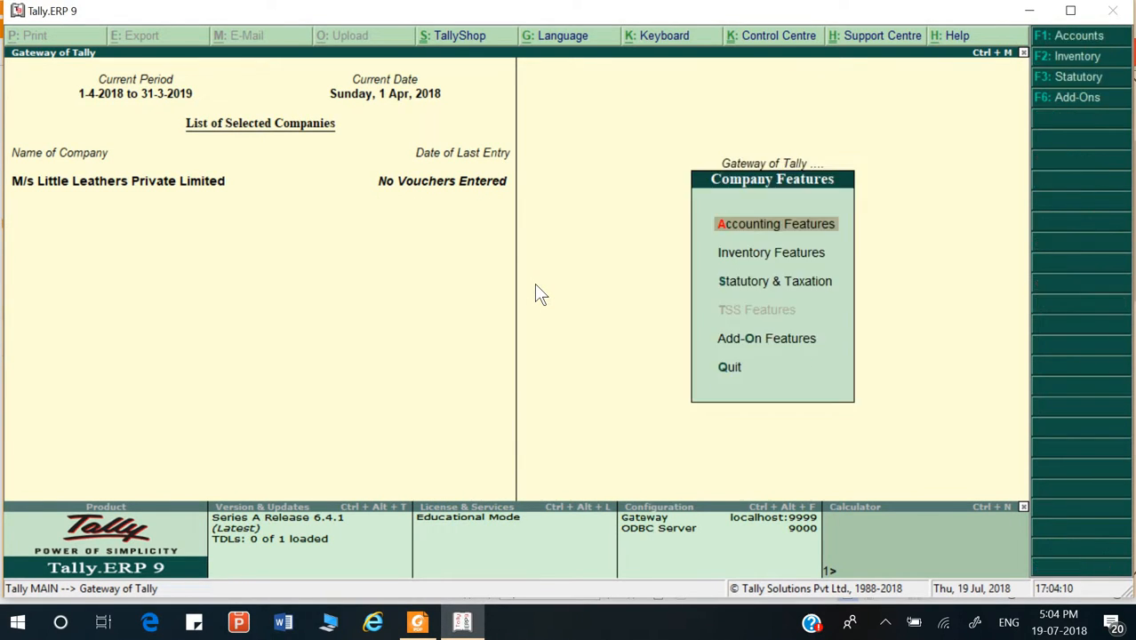
key("Down")
key("Down")
key("Return")
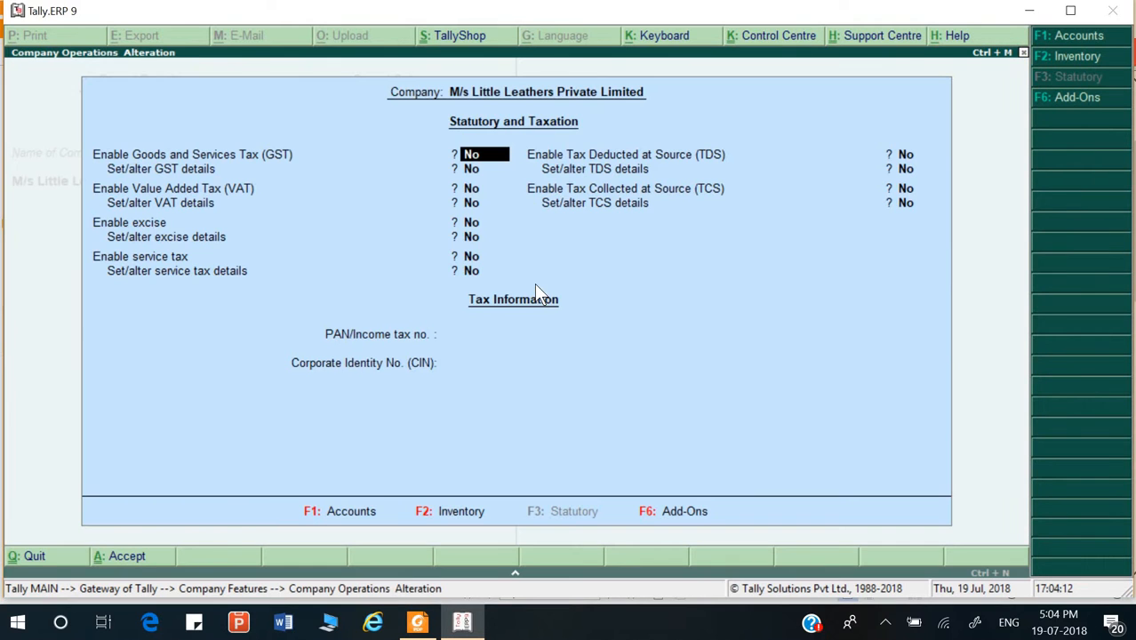
key("y")
key("y")
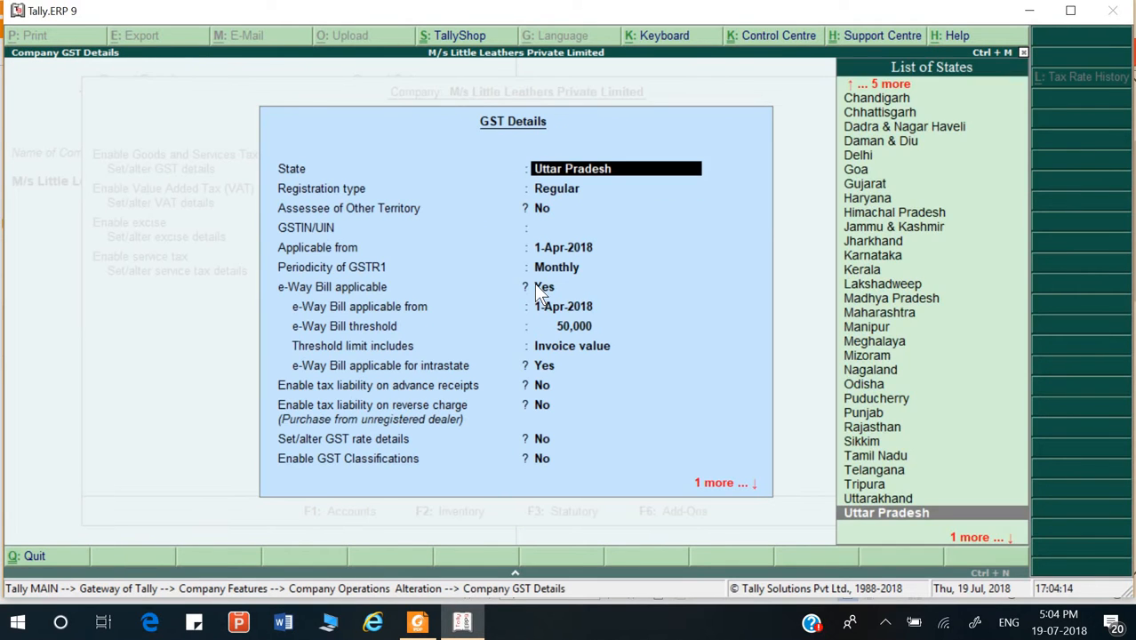
- Set the state in the GST details to Andhra Pradesh, keeping the registration type Regular
key("Return")
key("Return")
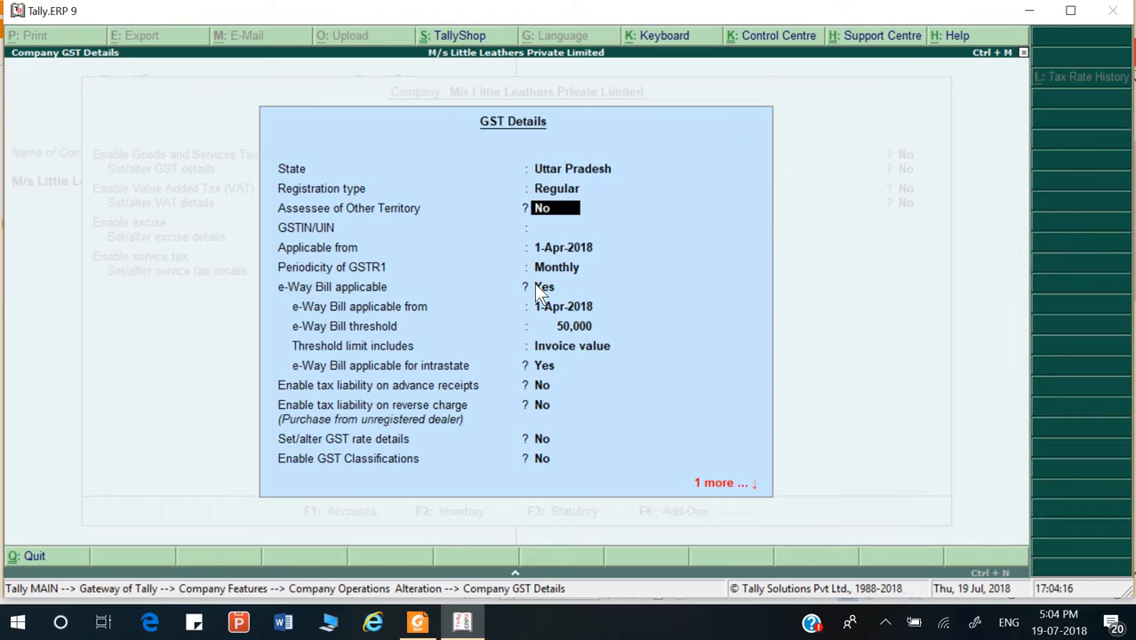
key("Return")
key("BackSpace")
key("BackSpace")
key("BackSpace")
type("And")
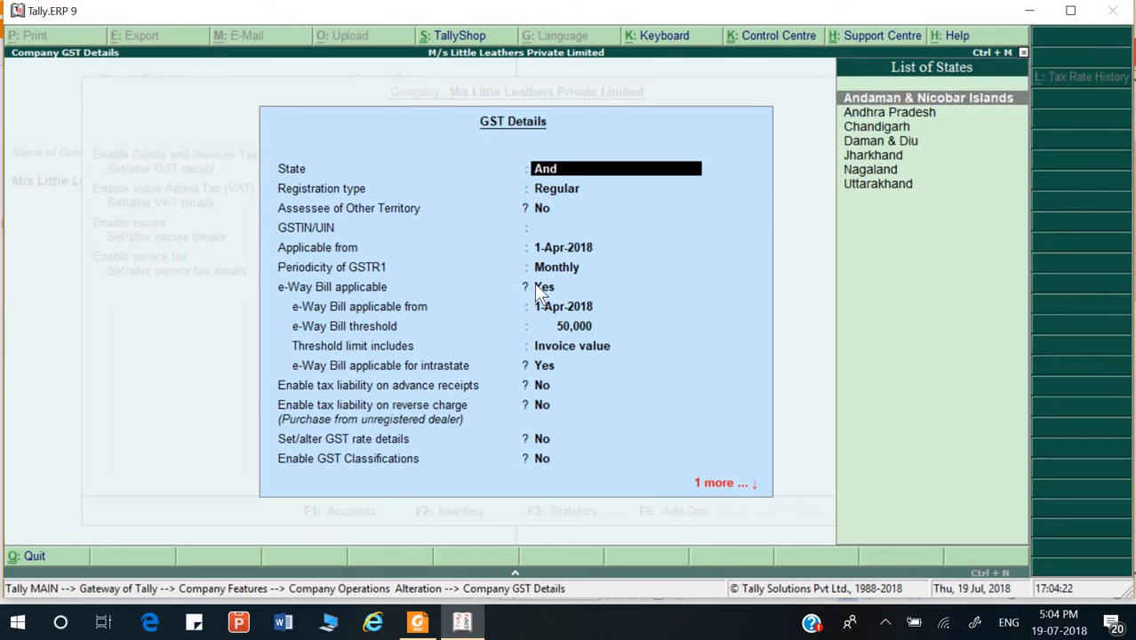
key("Down")
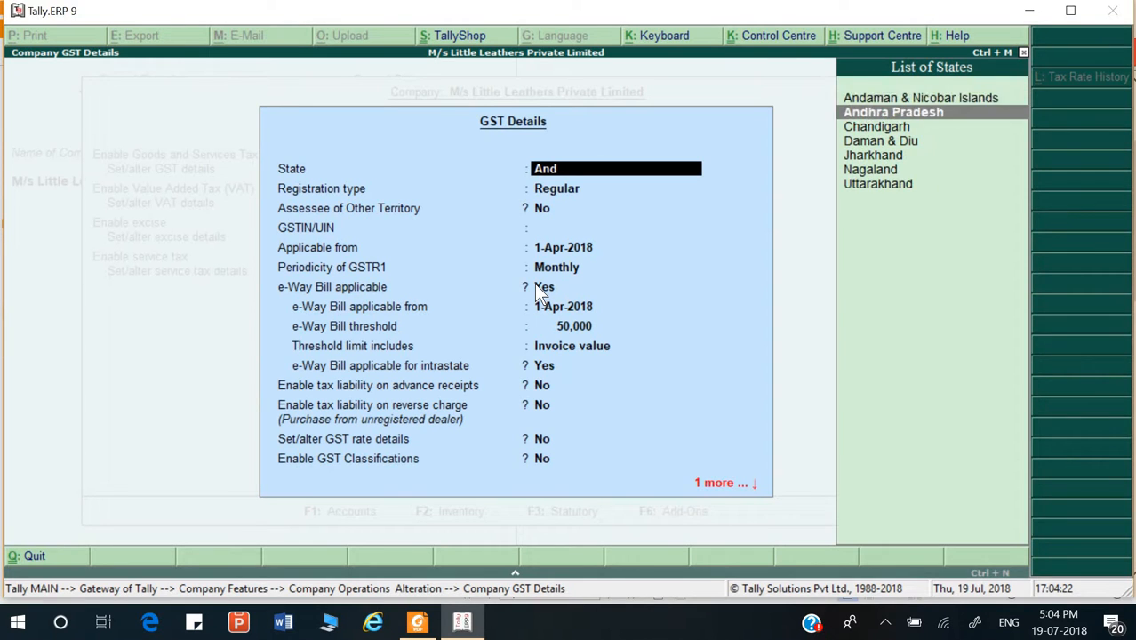
key("Return")
key("Return")
key("Return")
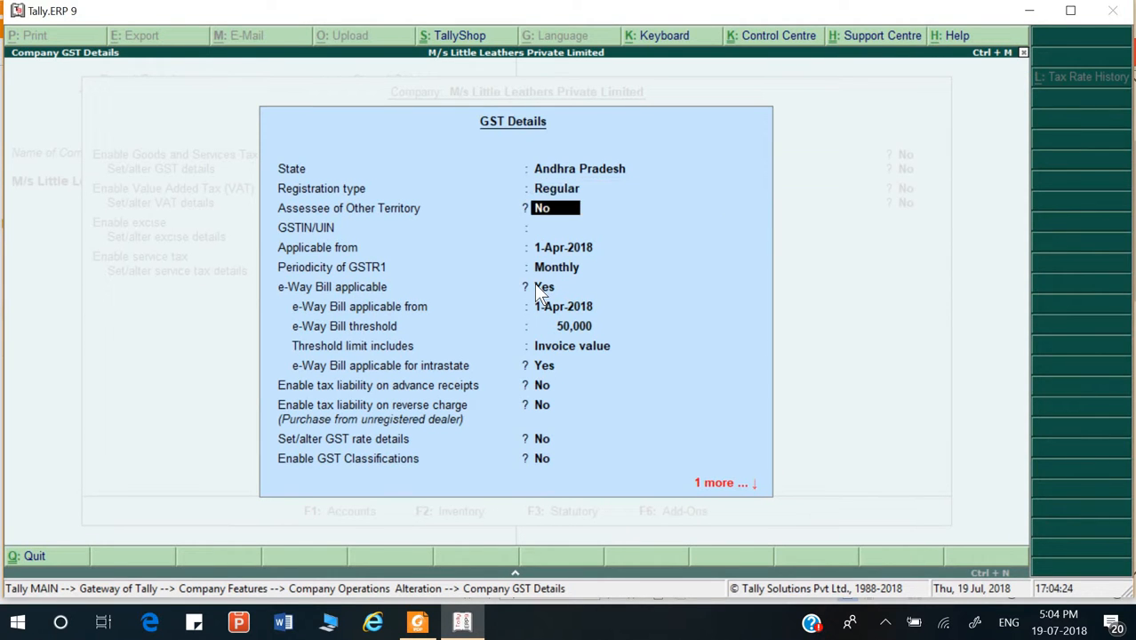
- Copy the company's GSTIN from the project PDF in Foxit Reader into the GSTIN/UIN field of Tally's GST details
key("alt+Tab")
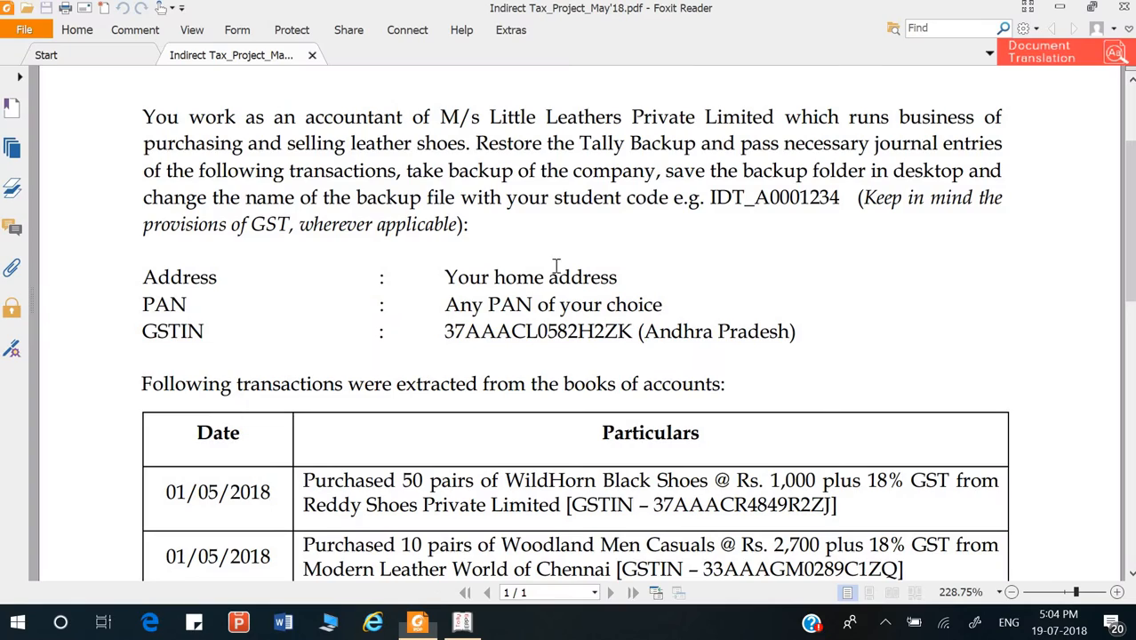
left_click_drag(444, 331, 636, 331)
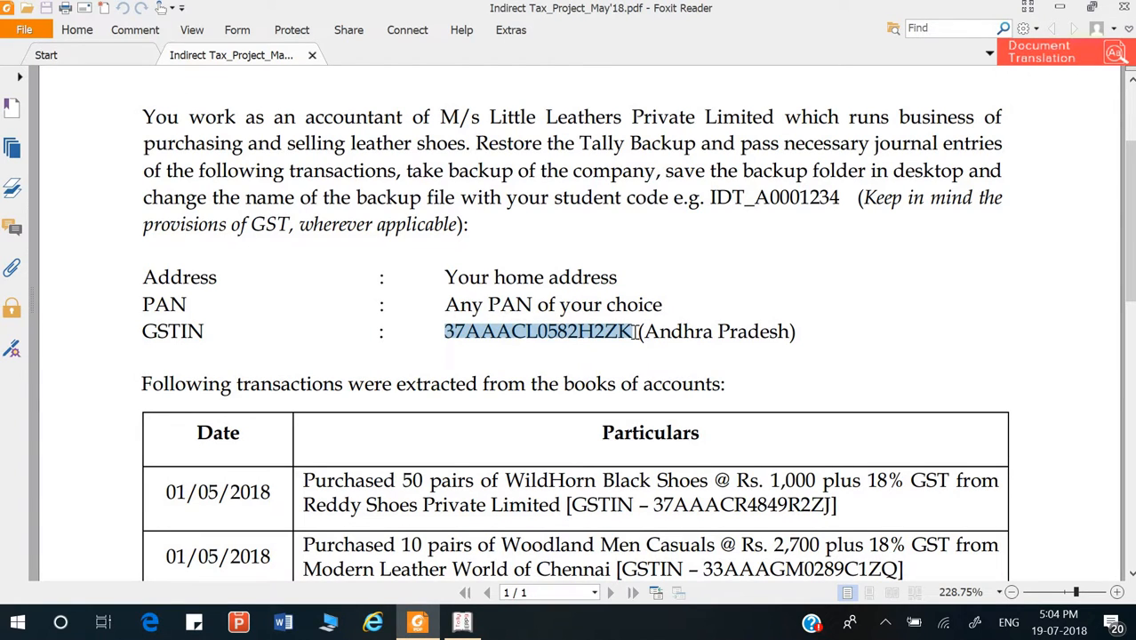
key("alt+Tab")
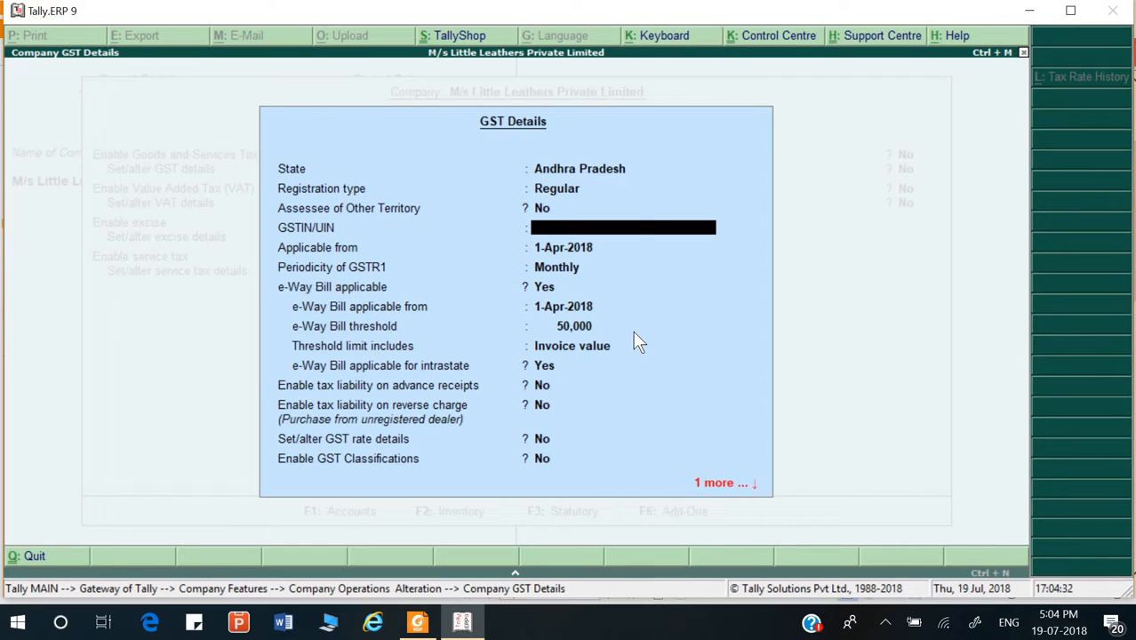
key("ctrl+alt+v")
key("Return")
key("Return")
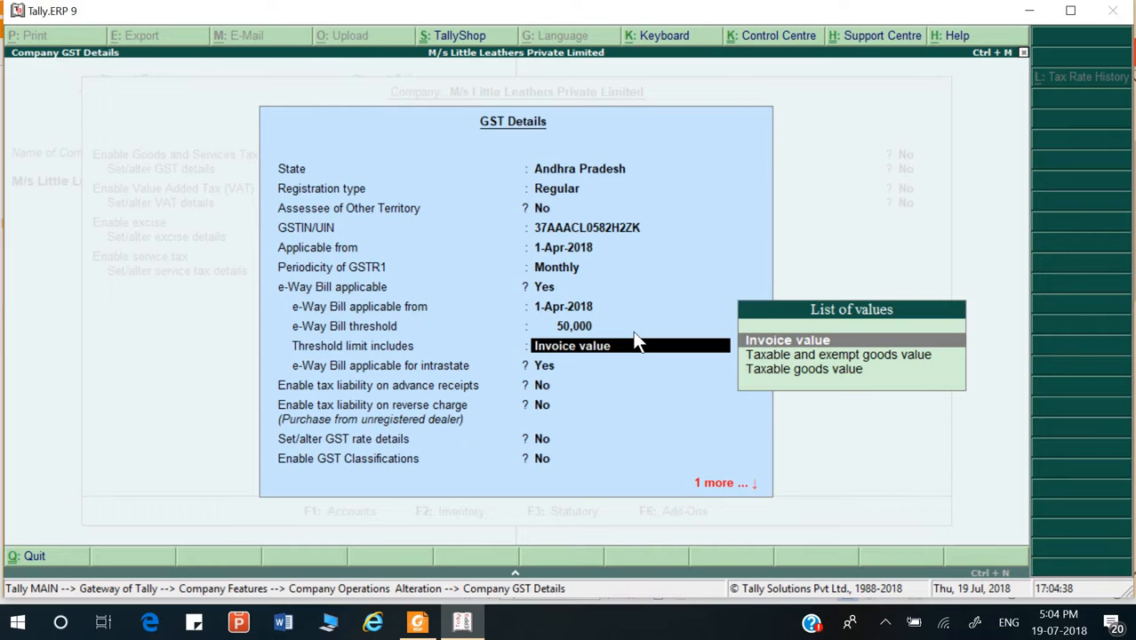
- Keep Invoice value as the e-Way Bill threshold basis and leave the advance receipts, reverse charge and GST rate options at No
key("Return")
key("Return")
key("Return")
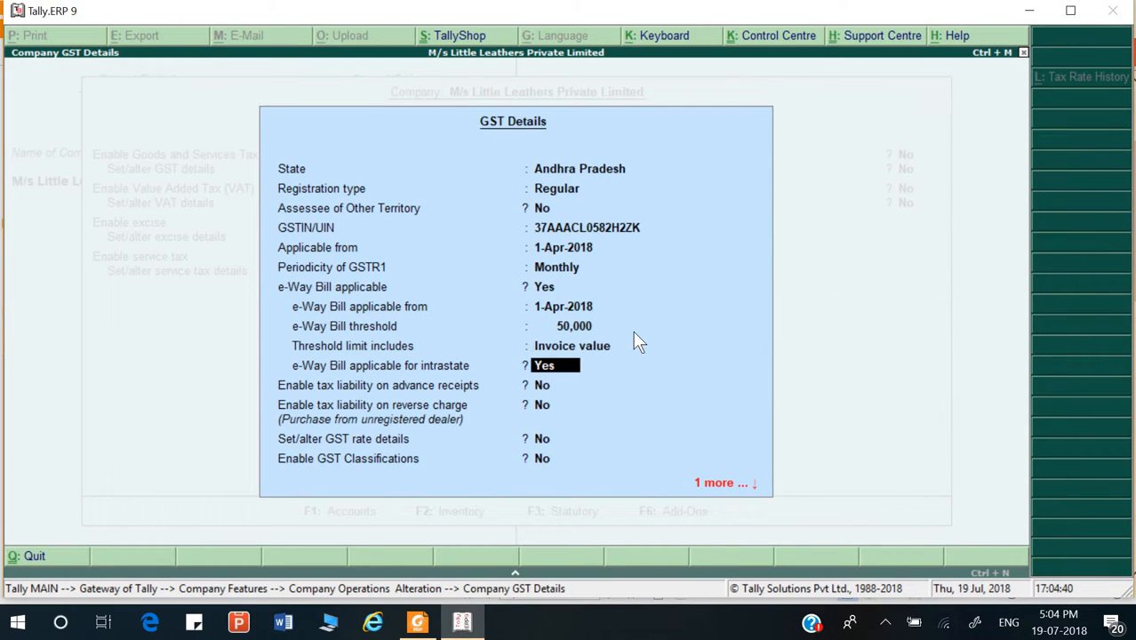
key("Return")
key("Return")
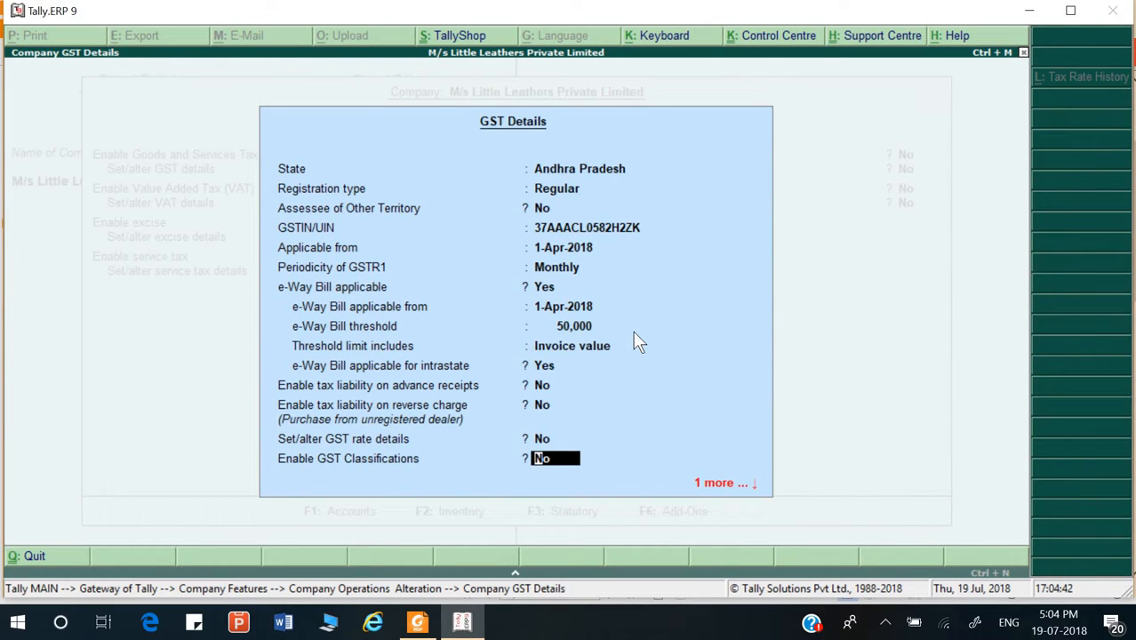
- Set e-Way Bill applicable for intrastate to Yes and accept the GST details with classifications and LUT/Bond details at No
key("Up")
key("Up")
key("Up")
key("Up")
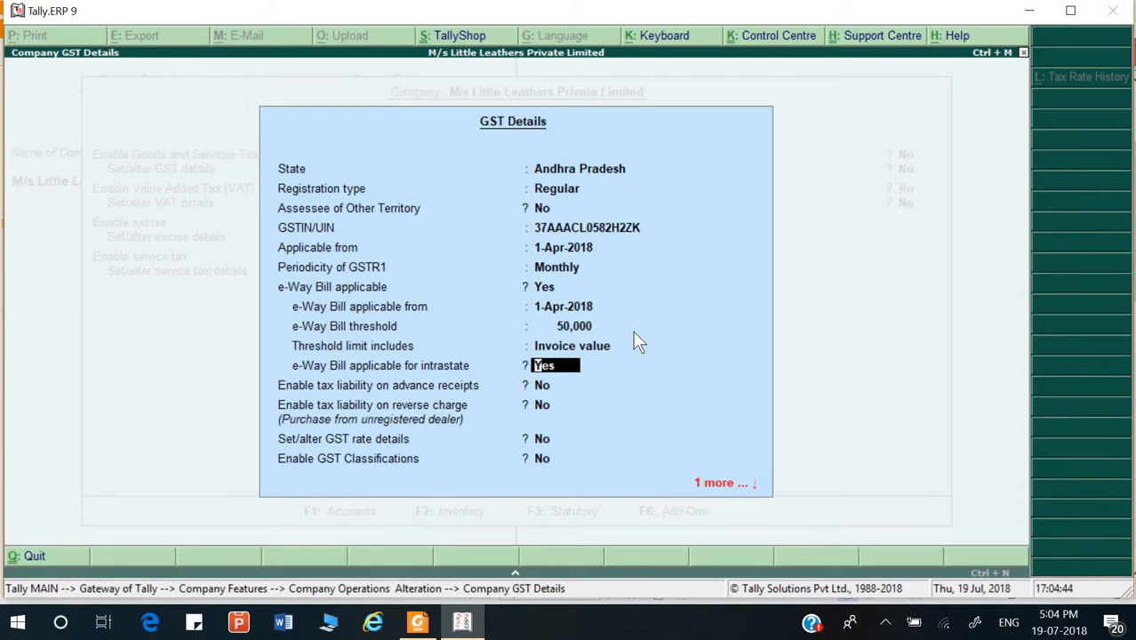
type("n")
key("BackSpace")
type("y")
key("Return")
key("Return")
key("Return")
key("Return")
key("Return")
key("Return")
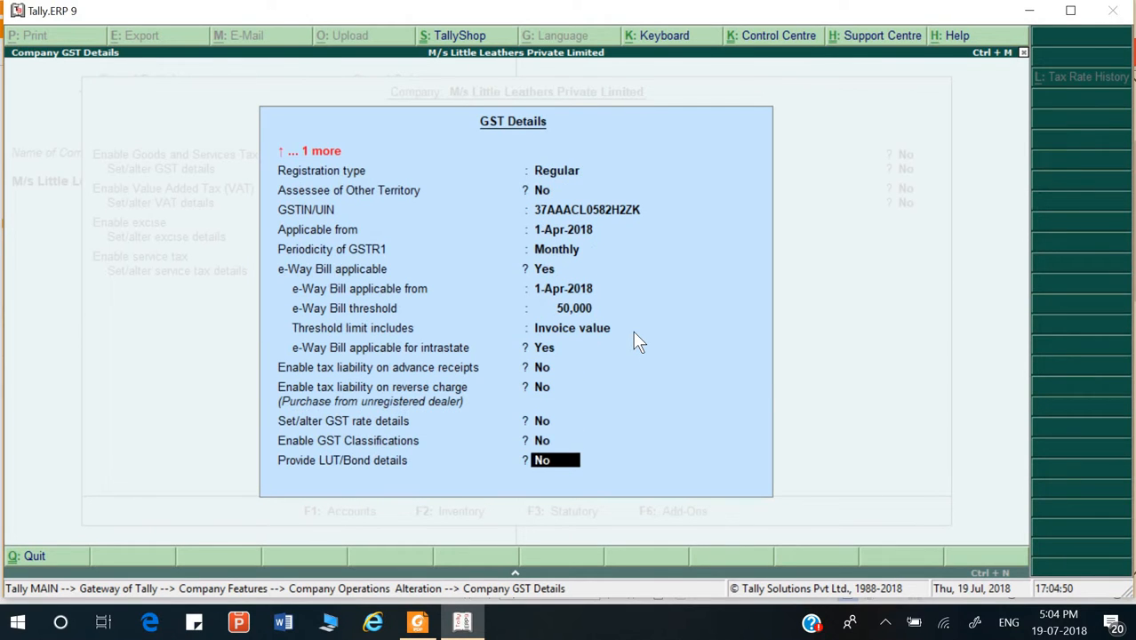
key("y")
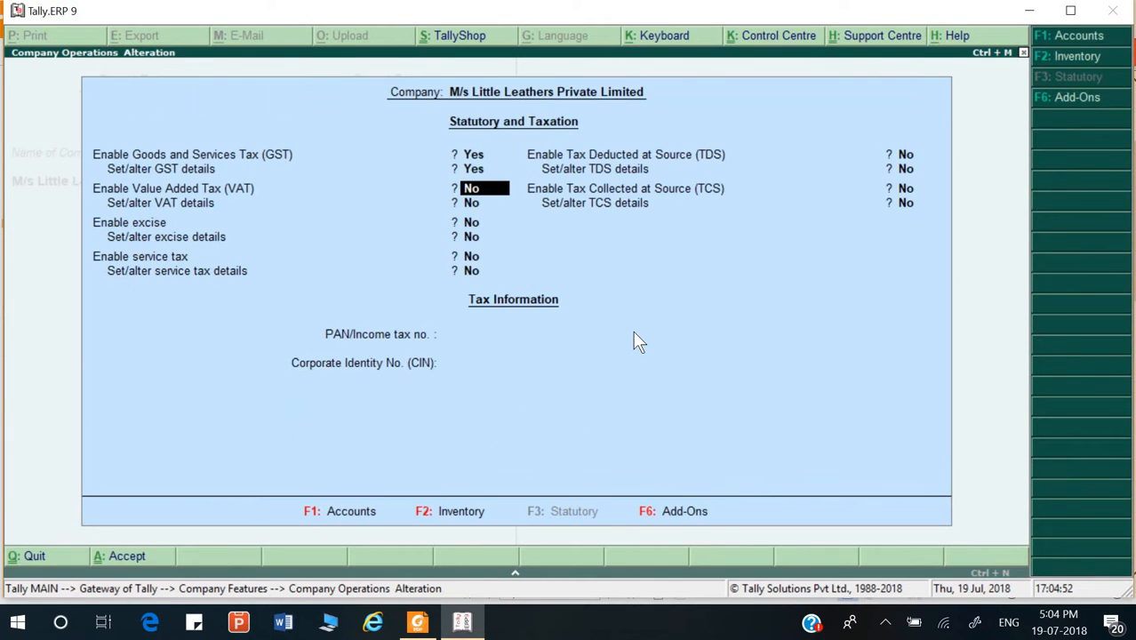
- Leave VAT, excise and service tax disabled and save the company's statutory and taxation features
key("Return")
key("Return")
key("Return")
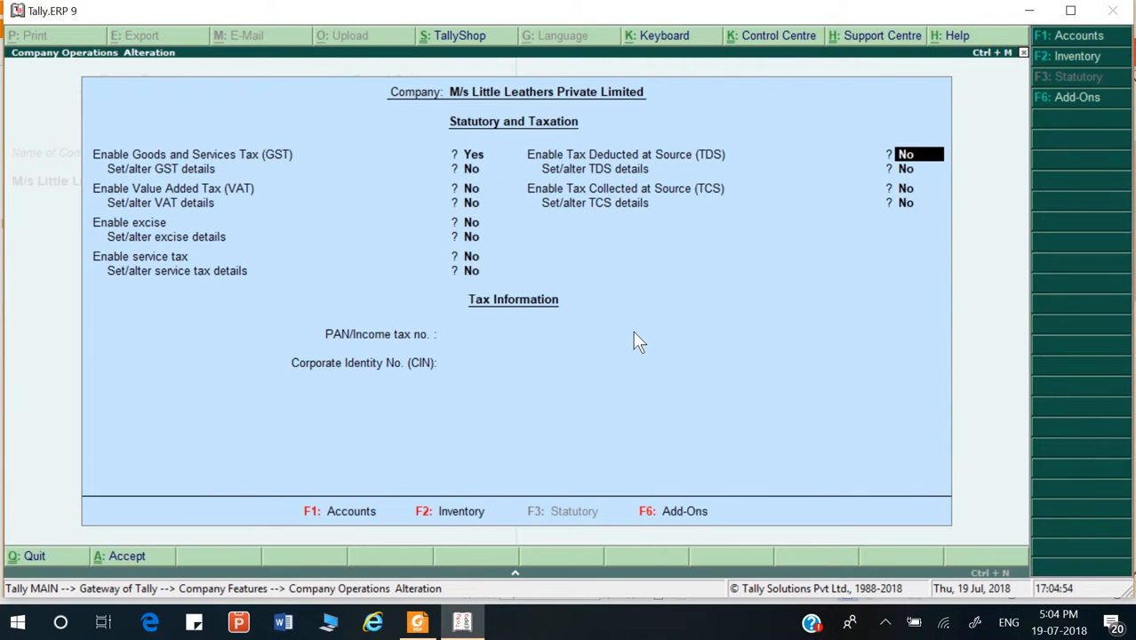
key("ctrl+a")
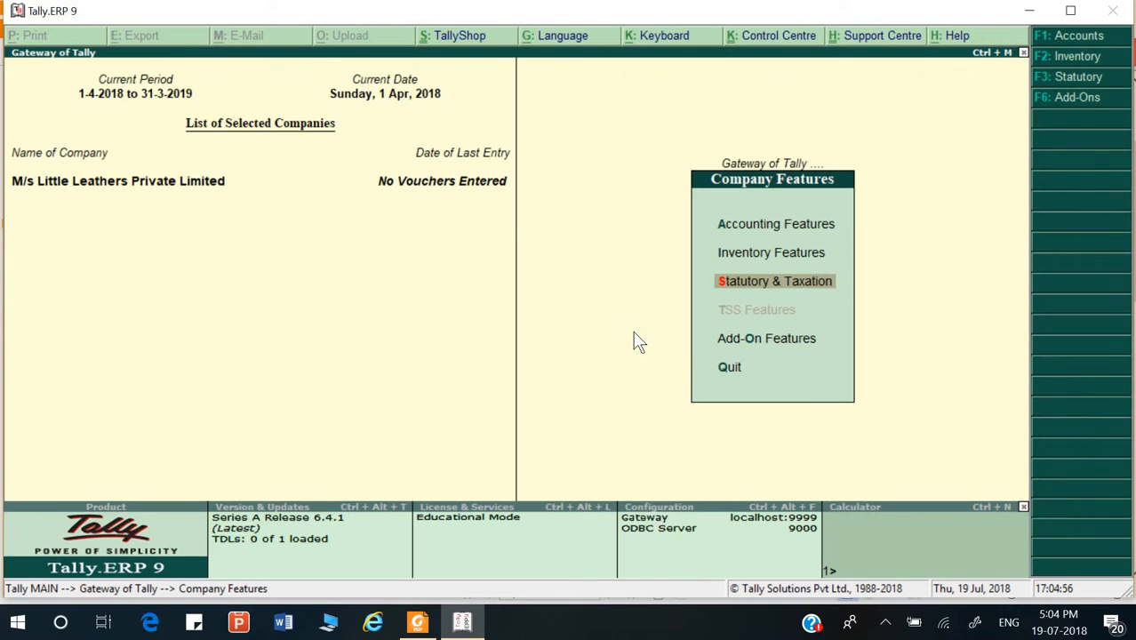
- Reopen the company's statutory and taxation features and bring up the GST details again
key("Return")
key("Return")
key("Return")
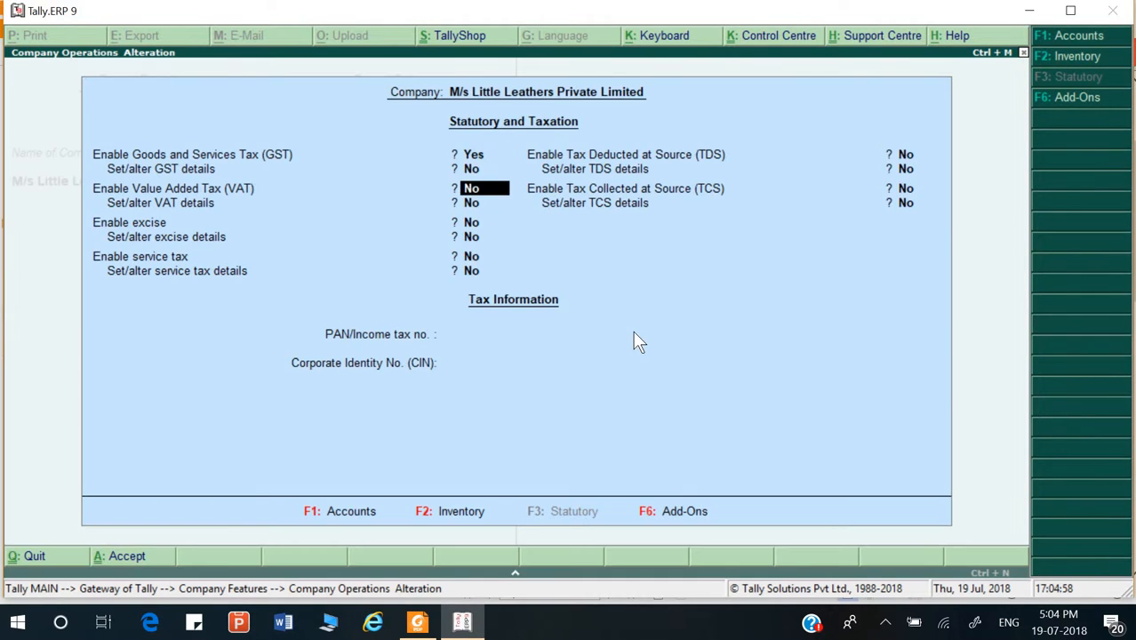
key("Return")
key("Return")
key("Return")
key("Up")
key("Up")
key("Up")
key("Up")
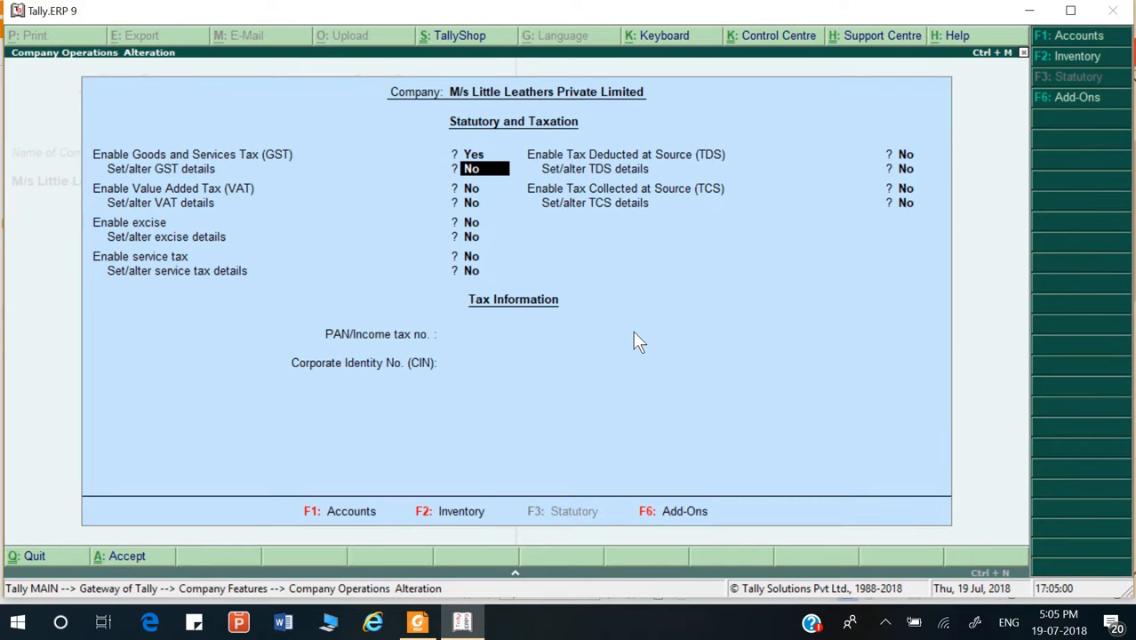
key("y")
- Review every entry in the GST details from state to LUT/Bond and accept them without changes
key("Return")
key("Return")
key("Return")
key("Return")
key("Return")
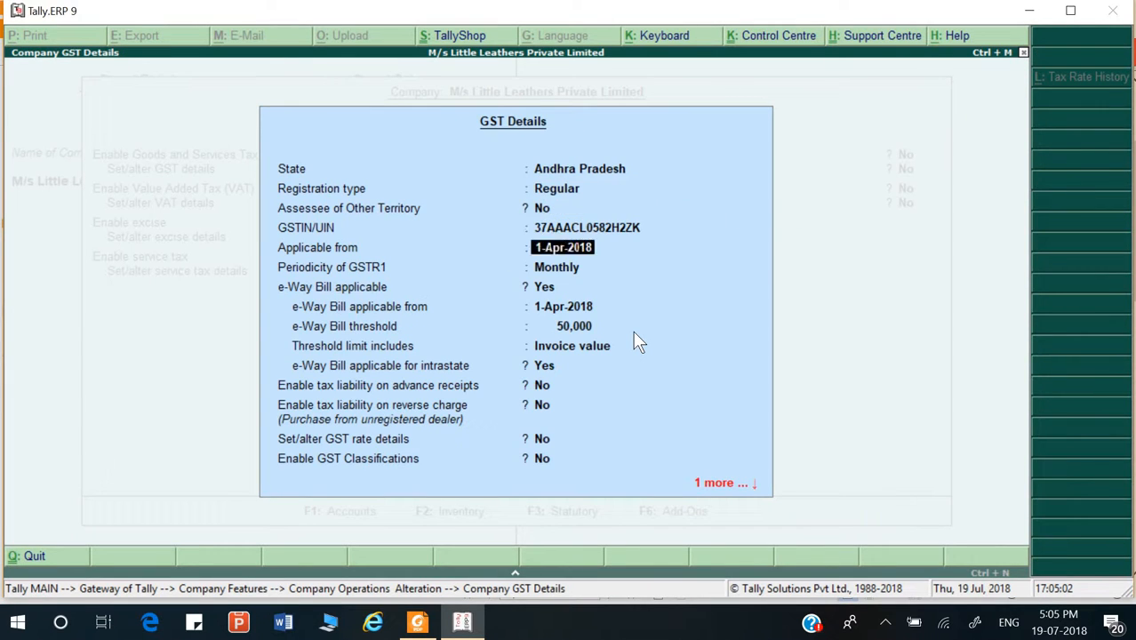
key("Return")
key("Return")
key("Return")
key("Return")
key("Return")
key("Return")
key("Return")
key("Return")
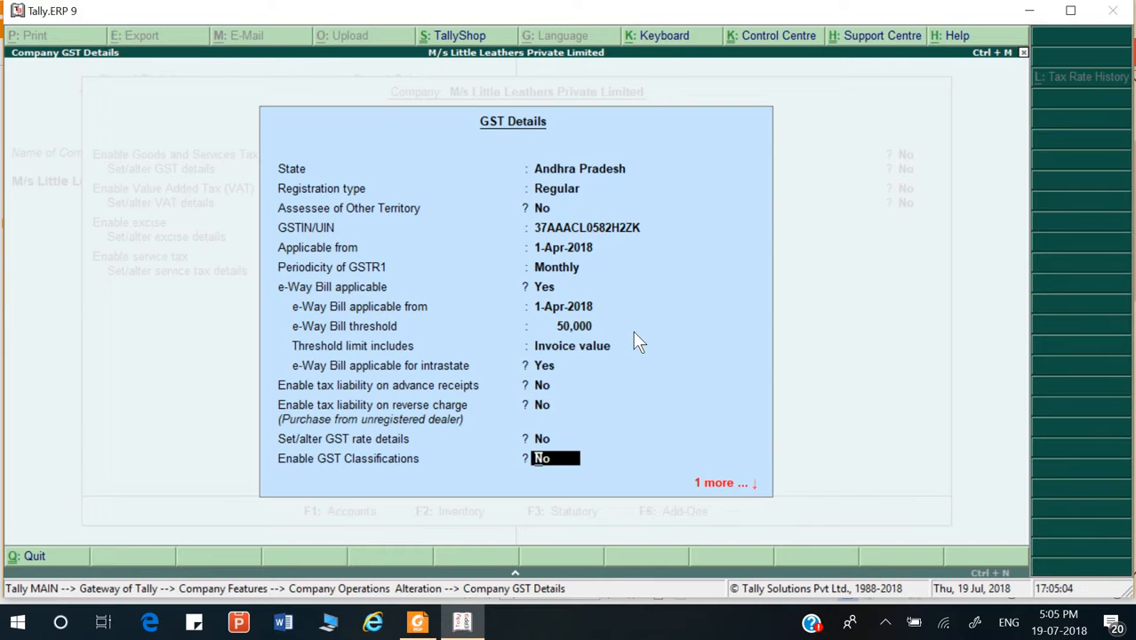
key("Return")
key("Return")
- Leave the VAT, excise, service tax, TDS and TCS options at No and proceed to the PAN/Income tax no. field
key("Return")
key("Return")
key("Return")
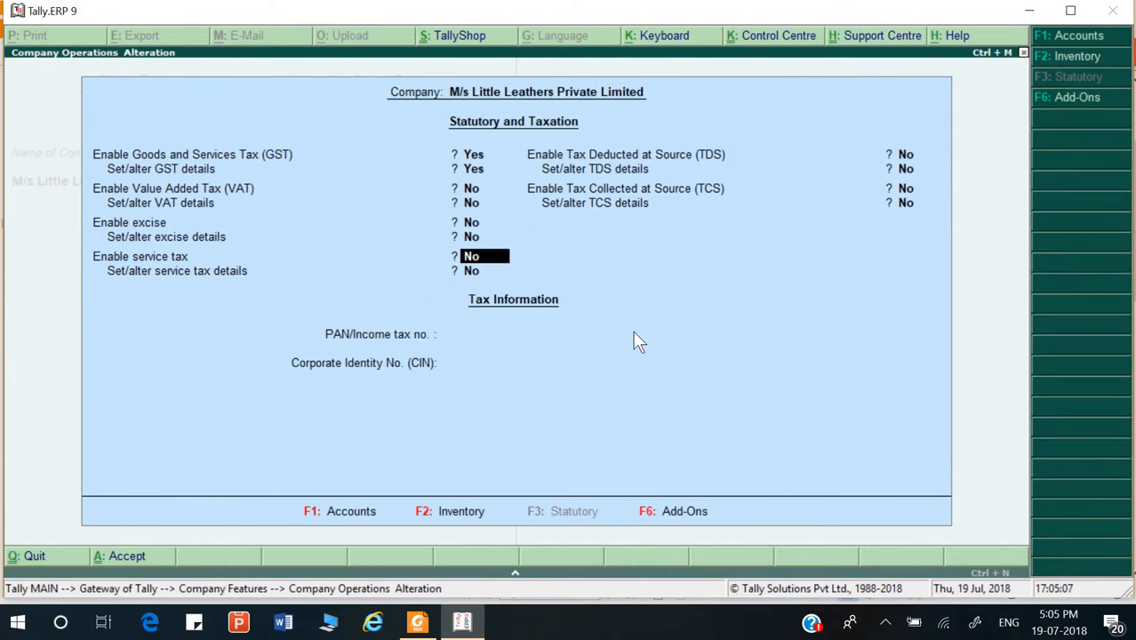
key("Return")
key("Return")
key("Return")
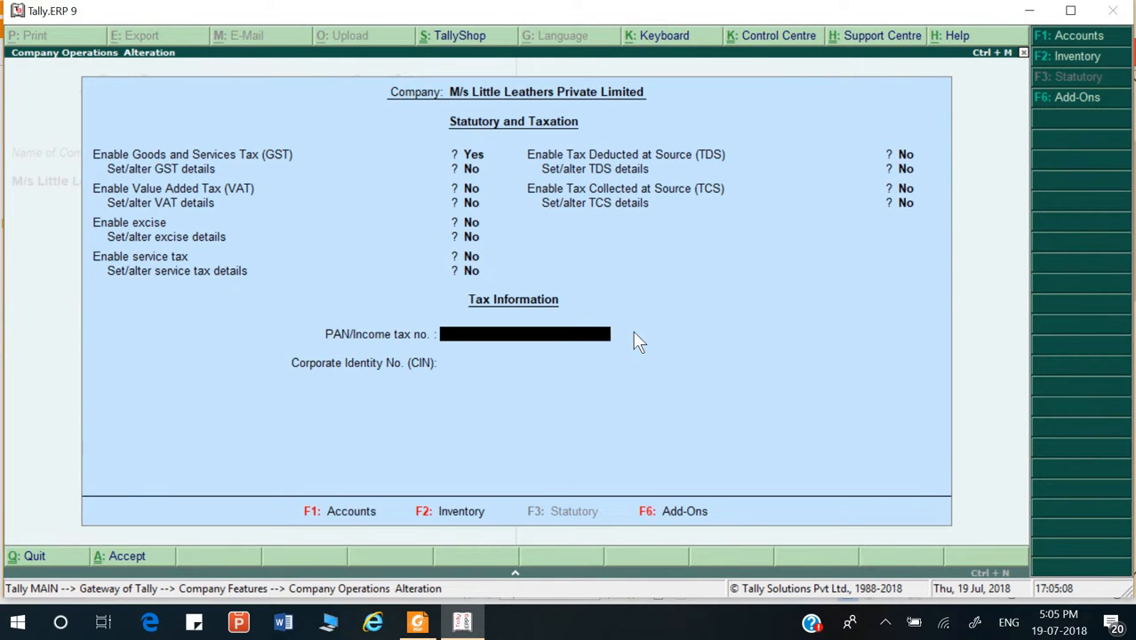
- Switch to the project PDF in Foxit Reader and copy the PAN portion of the company's GSTIN
key("alt+Tab")
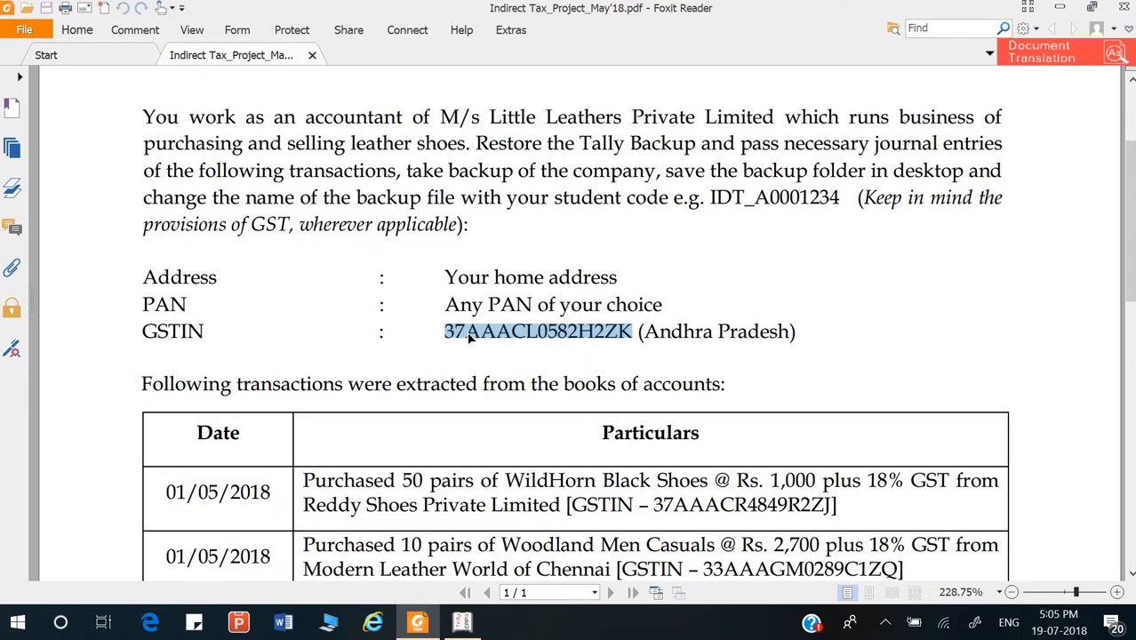
left_click(470, 336)
left_click_drag(465, 331, 594, 331)
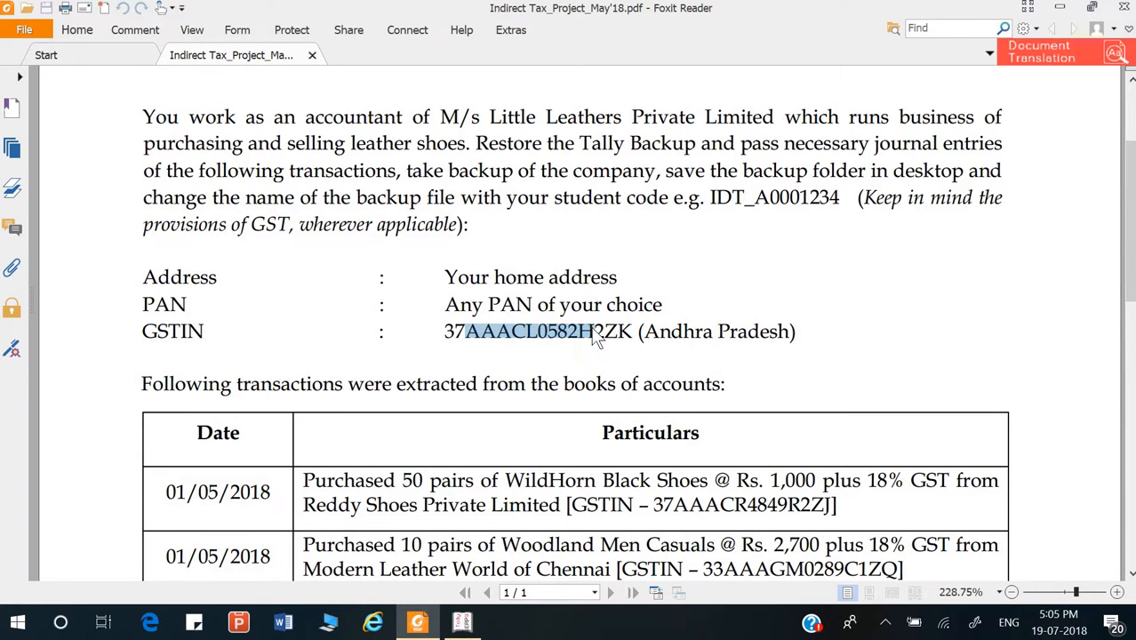
key("ctrl+c")
- Back in Tally, enter the copied PAN as the PAN/Income tax no., leave the CIN blank and save the statutory features
key("alt+Tab")
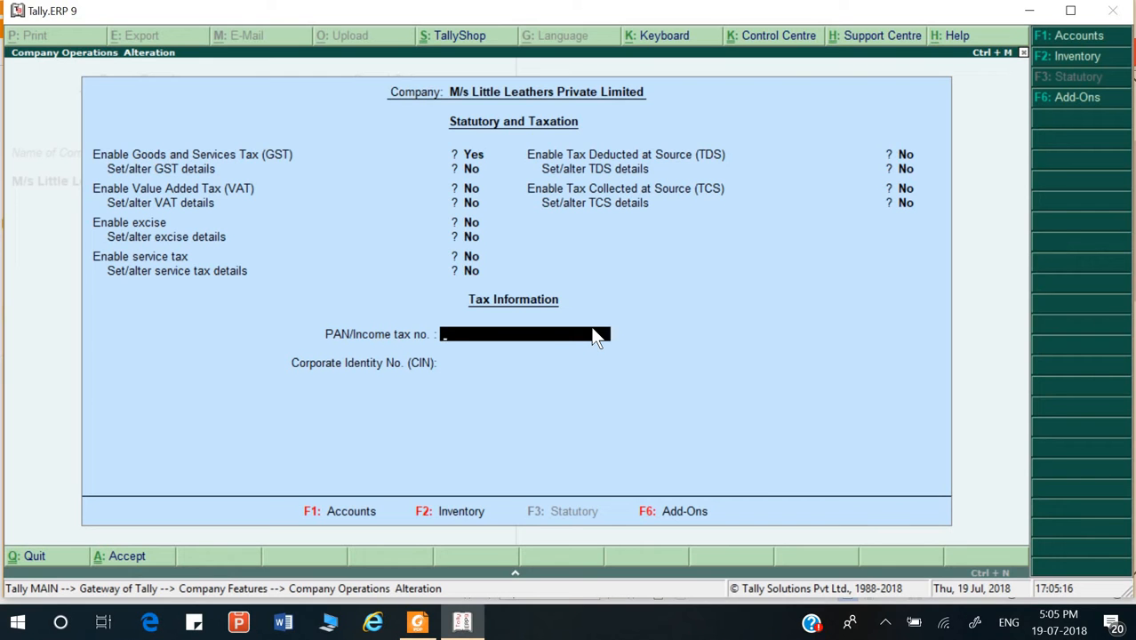
key("ctrl+v")
key("Return")
key("Return")
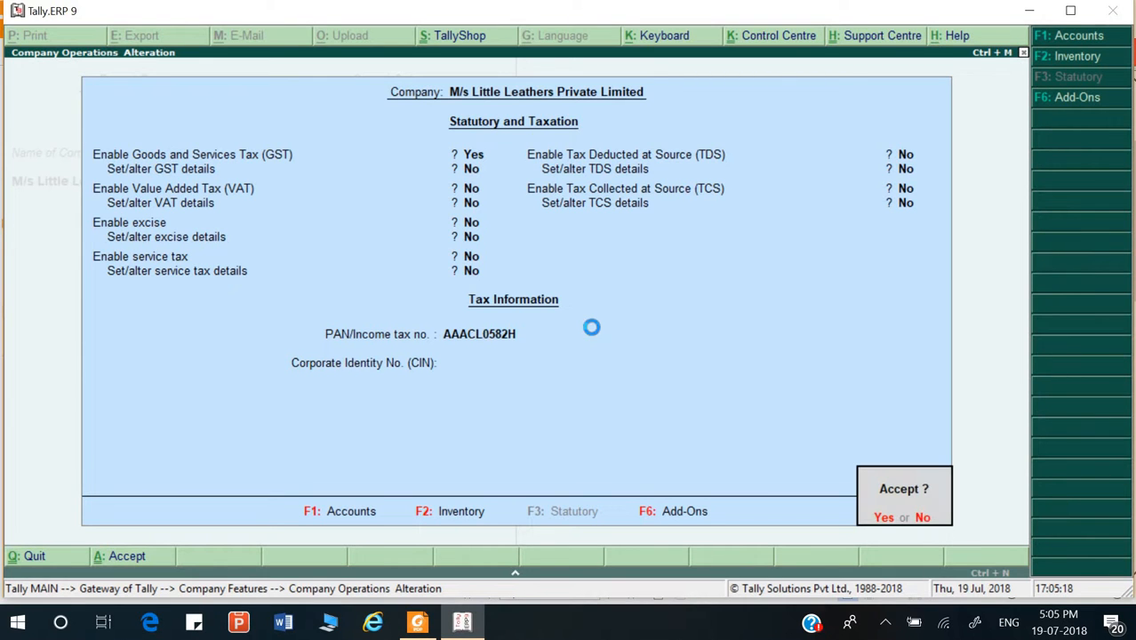
key("Return")
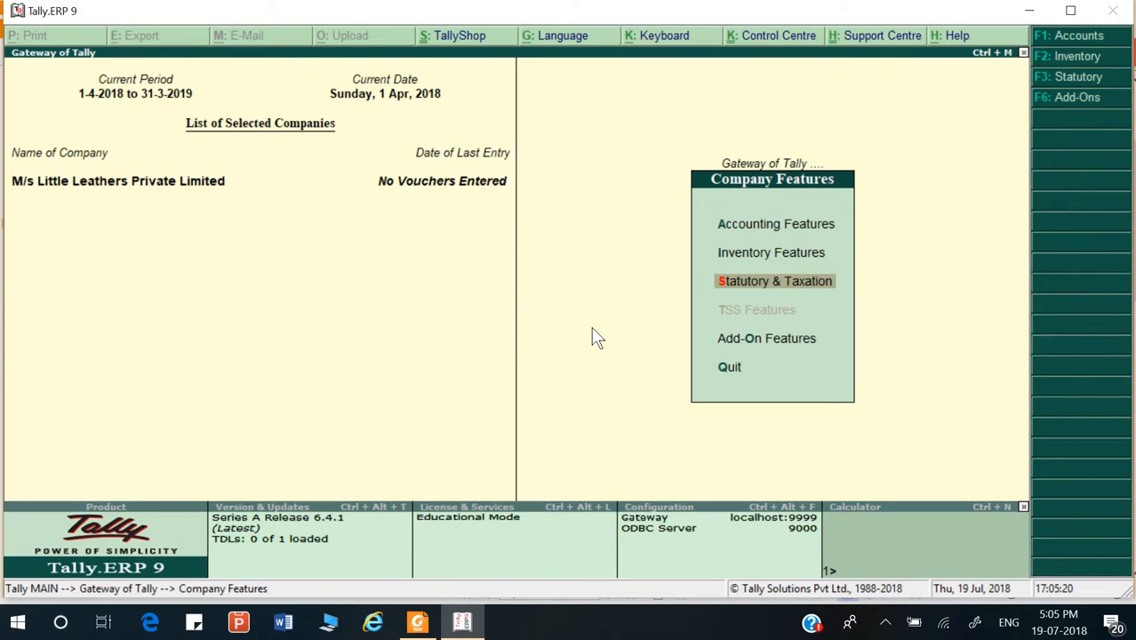
key("Escape")
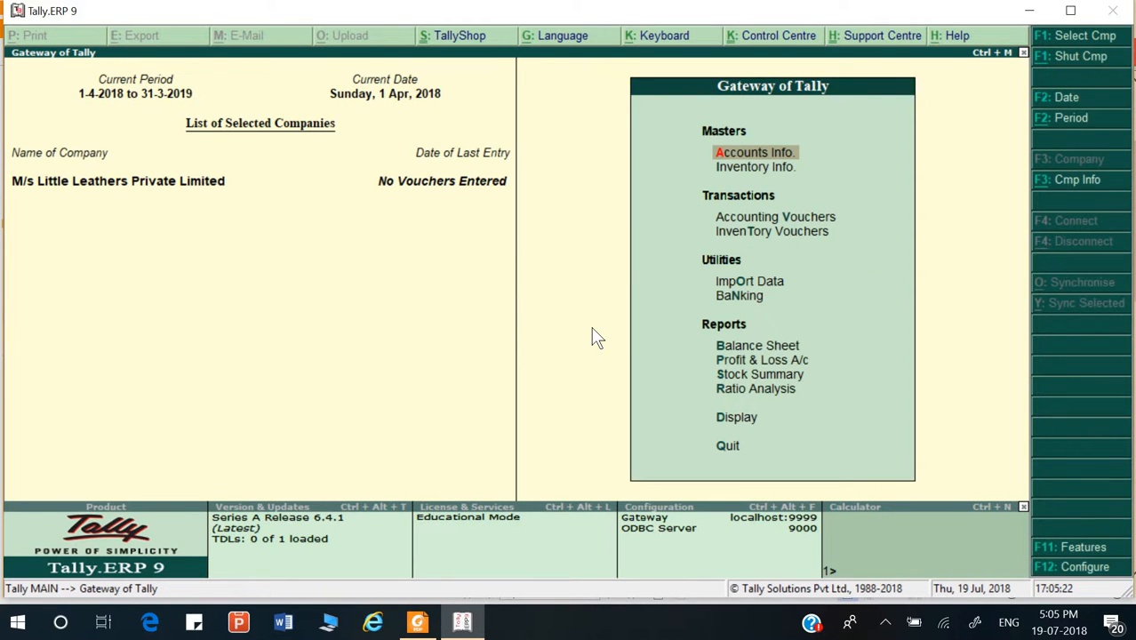
- Check the list of transactions in the project PDF and return to Tally
key("alt+Tab")
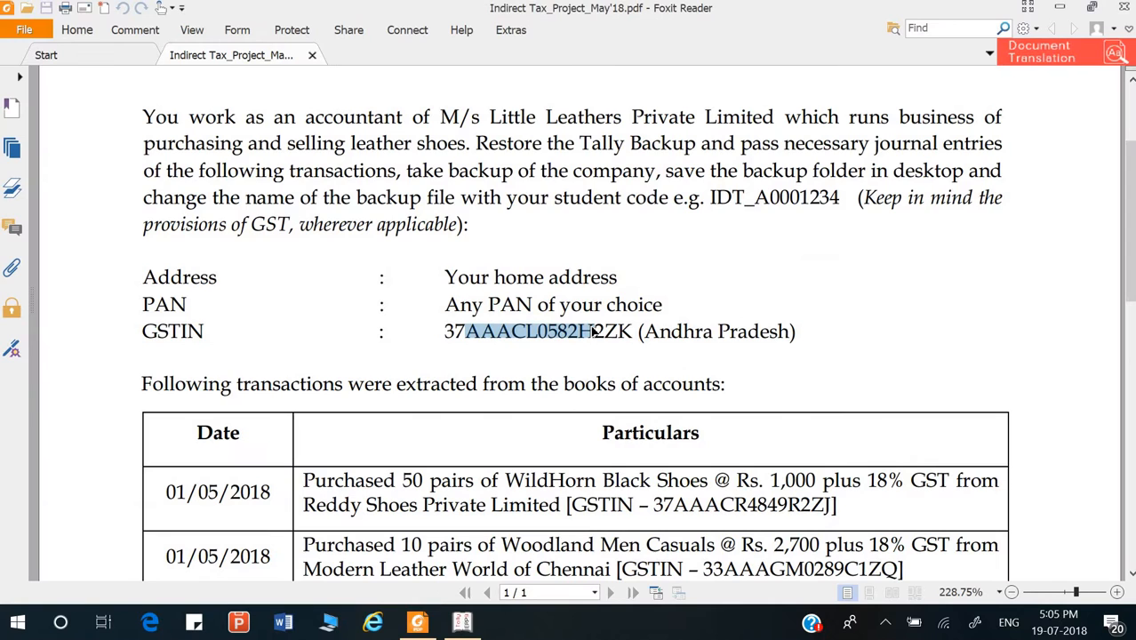
scroll(594, 331, "down", 3)
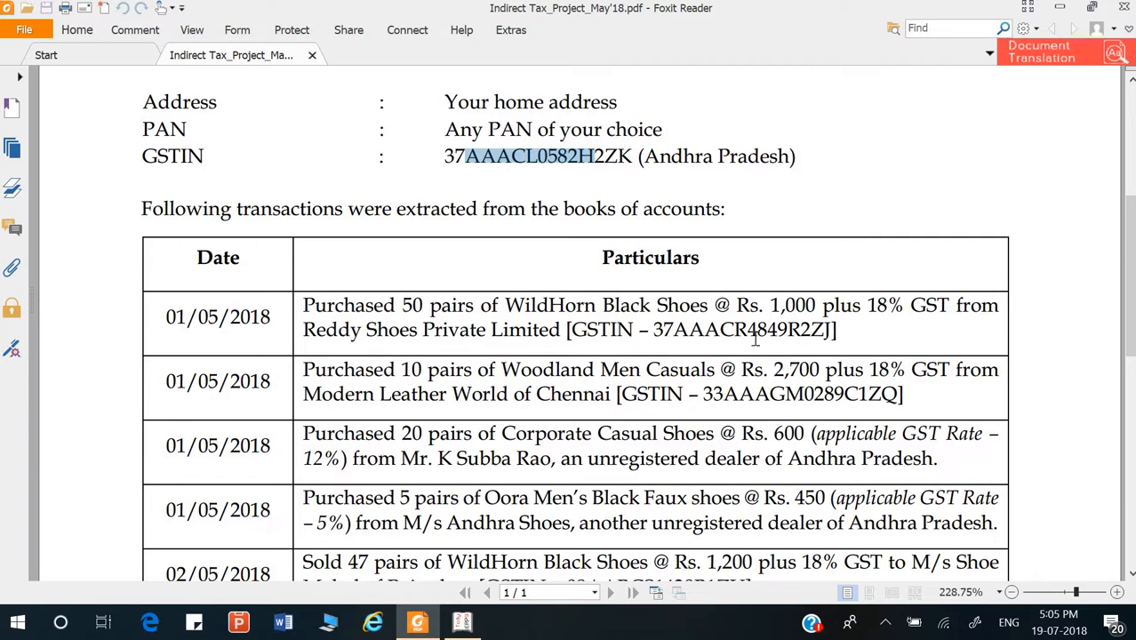
key("alt+Tab")
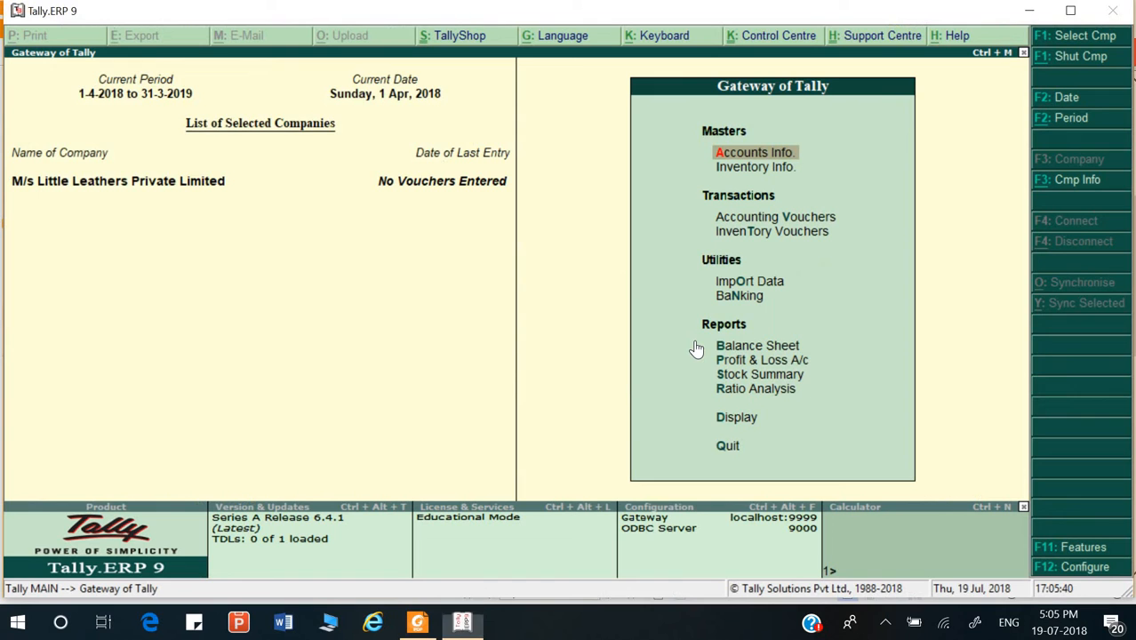
key("Return")
key("Up")
key("Down")
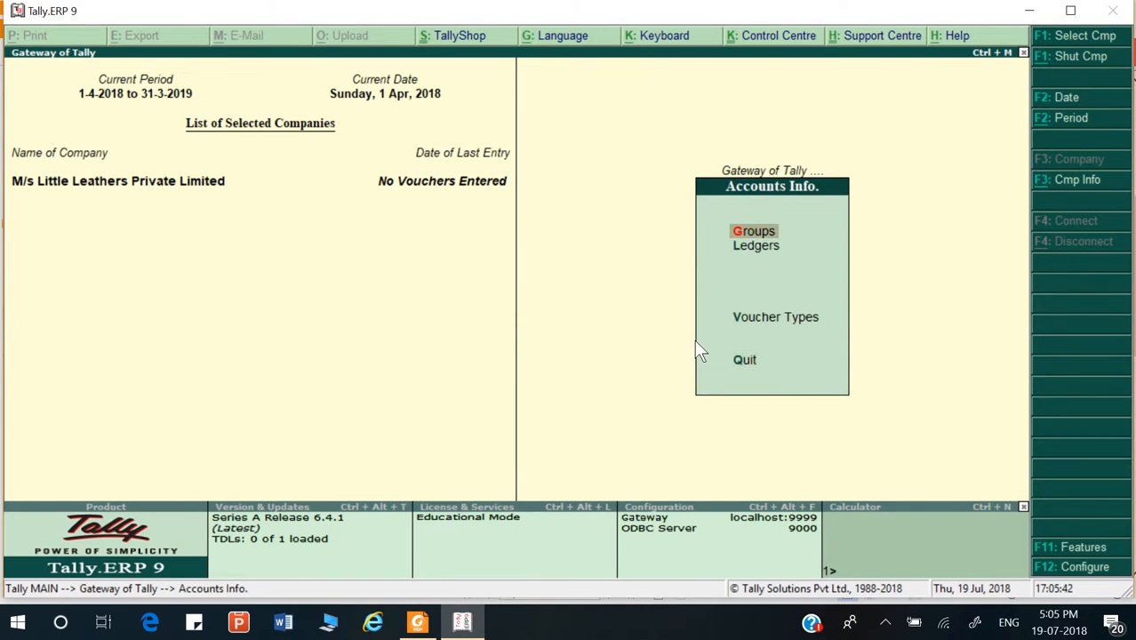
key("Down")
key("Return")
key("Return")
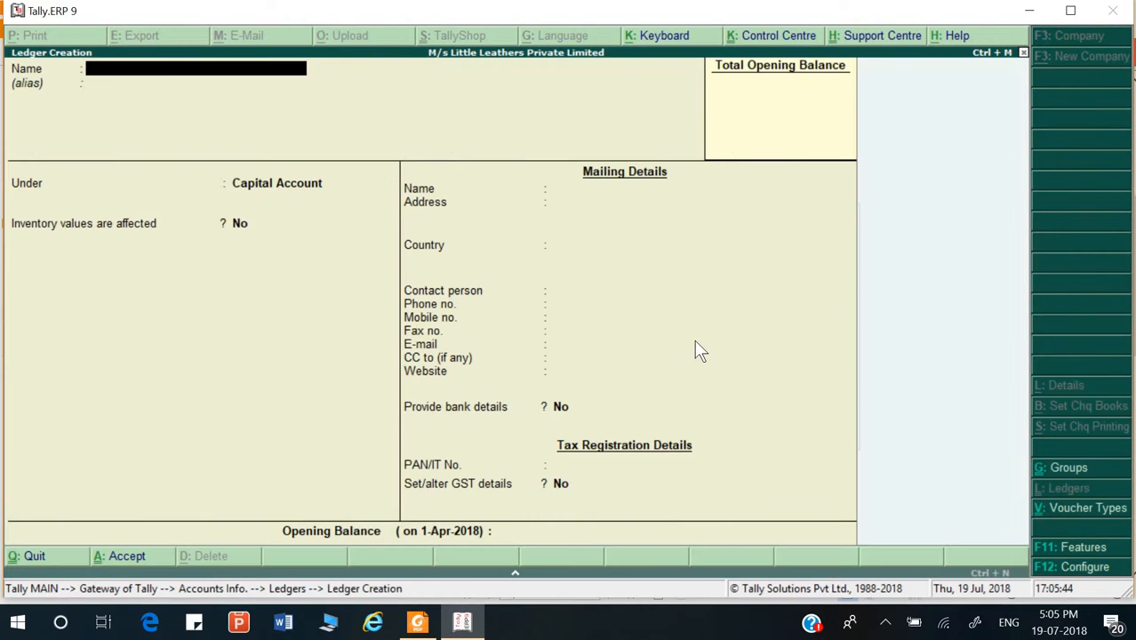
key("Escape")
key("Return")
key("Escape")
key("Escape")
key("Escape")
key("Escape")
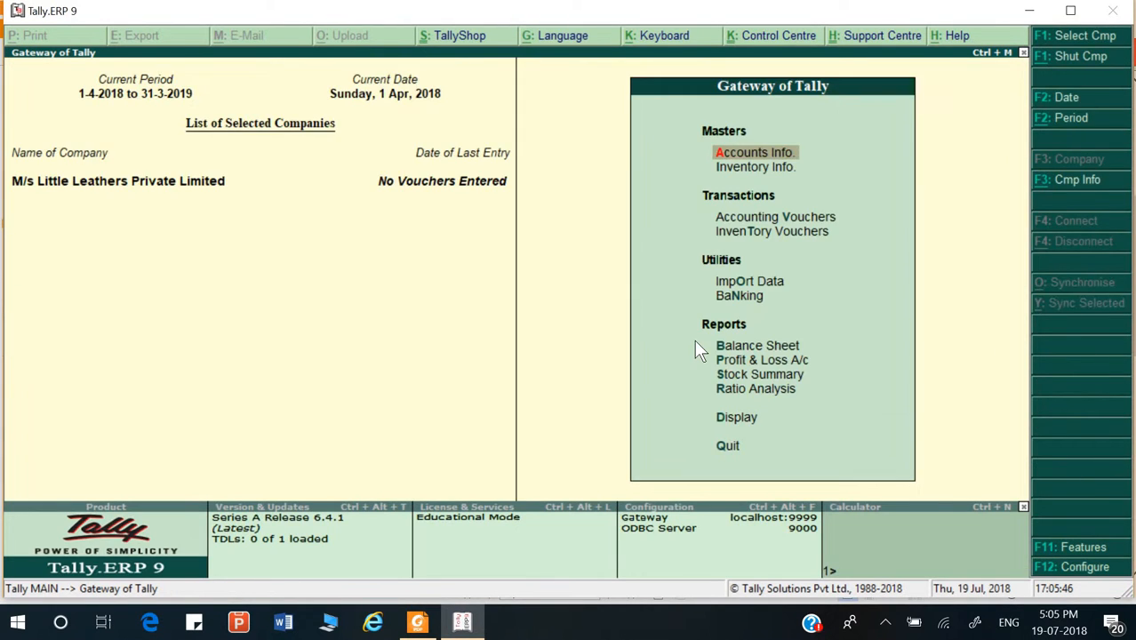
- Start a purchase accounting voucher and change it to item invoice mode
key("Down")
key("Down")
key("Return")
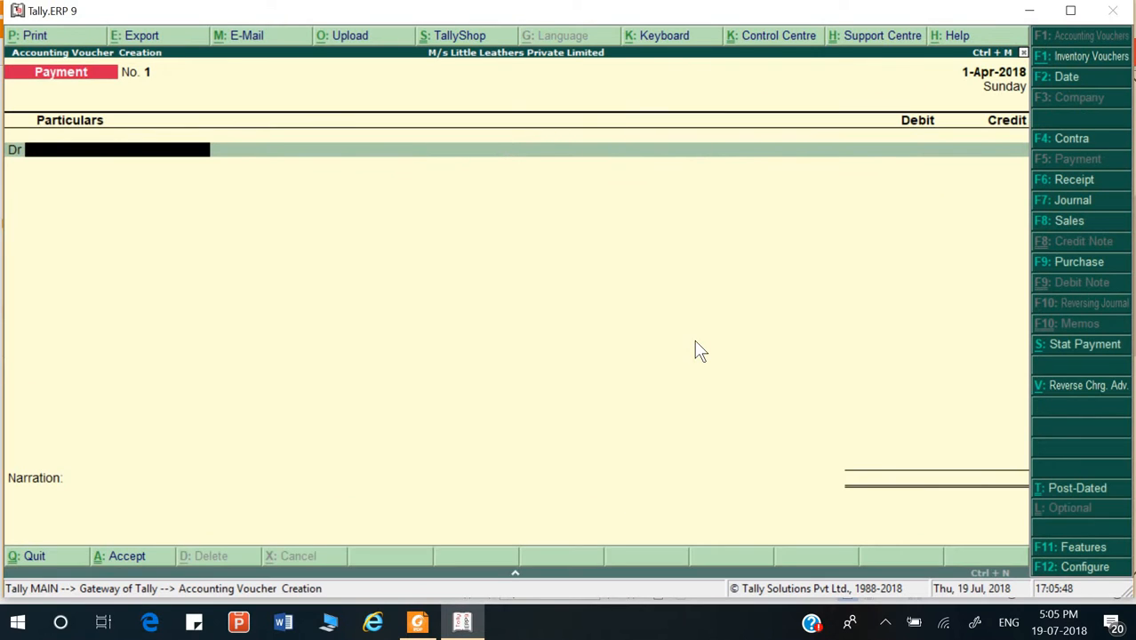
key("F9")
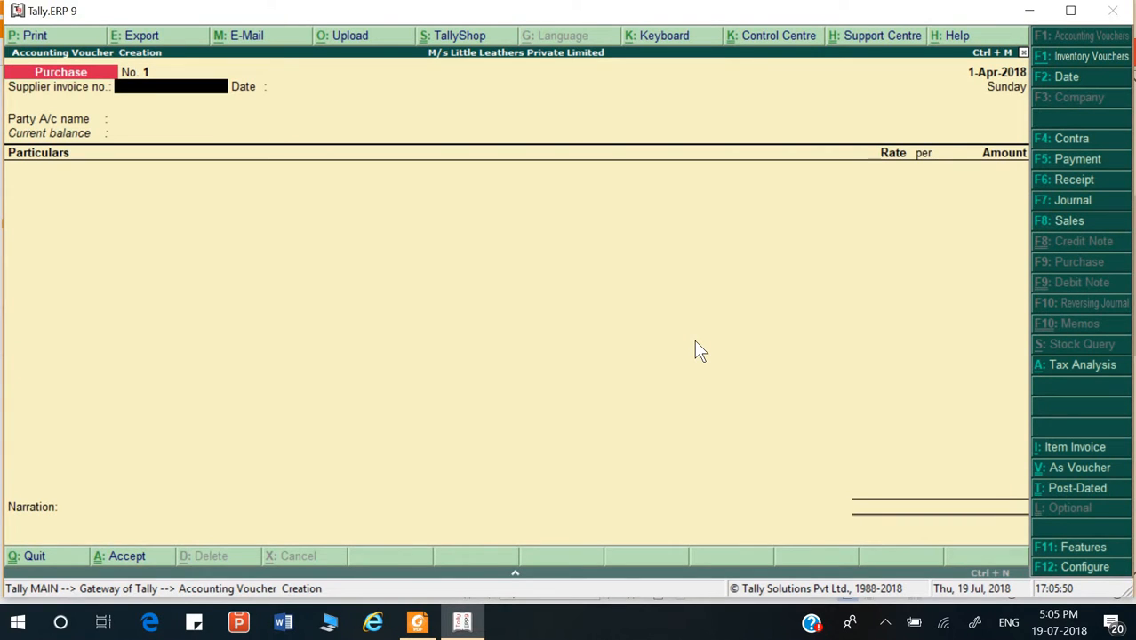
key("alt+i")
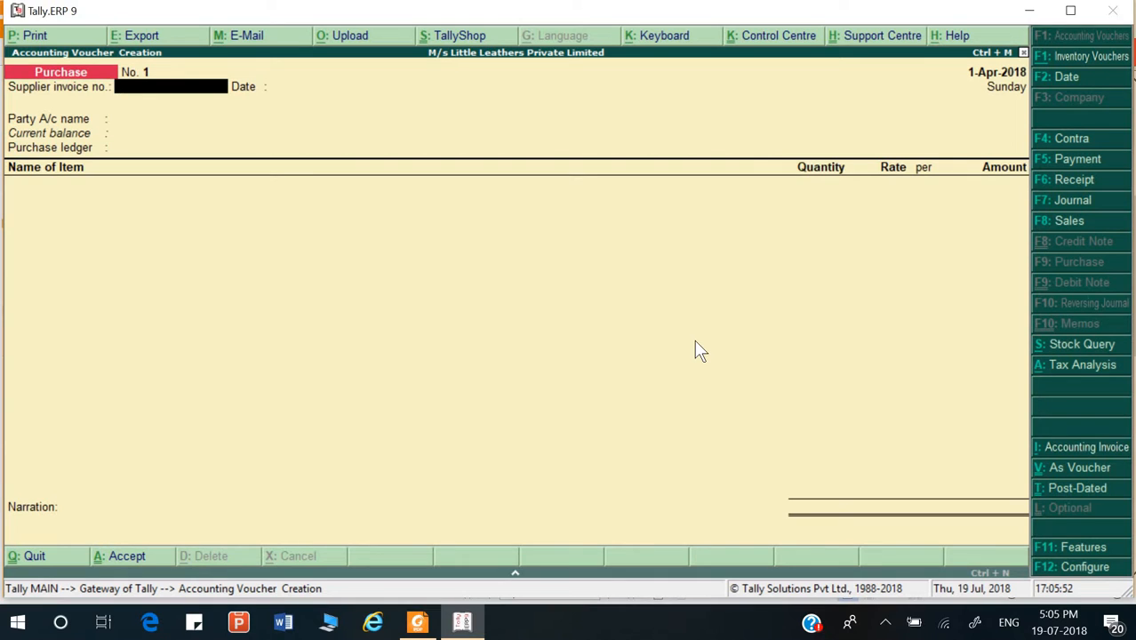
- Check the first purchase in the project PDF and set the purchase voucher's date to 1-5
key("alt+Tab")
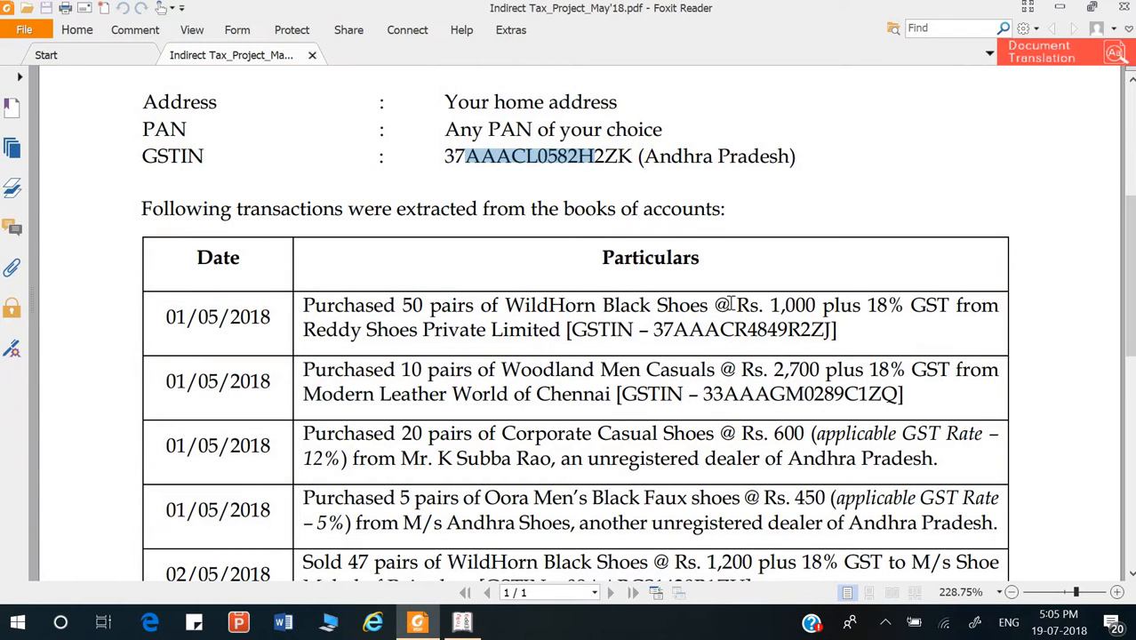
key("alt+Tab")
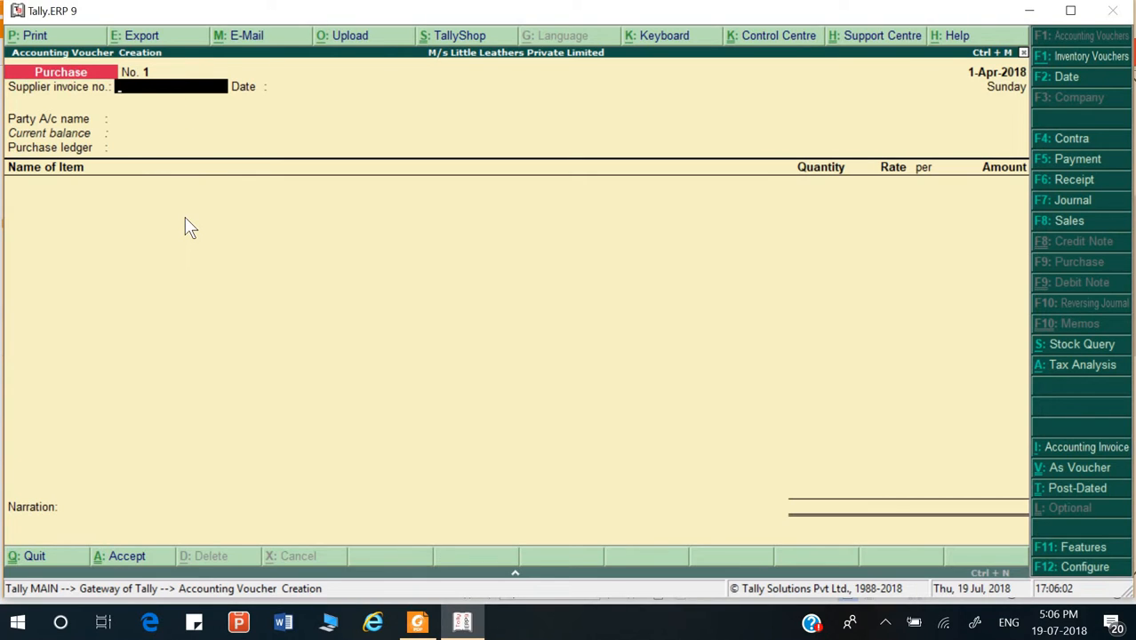
key("Return")
key("Return")
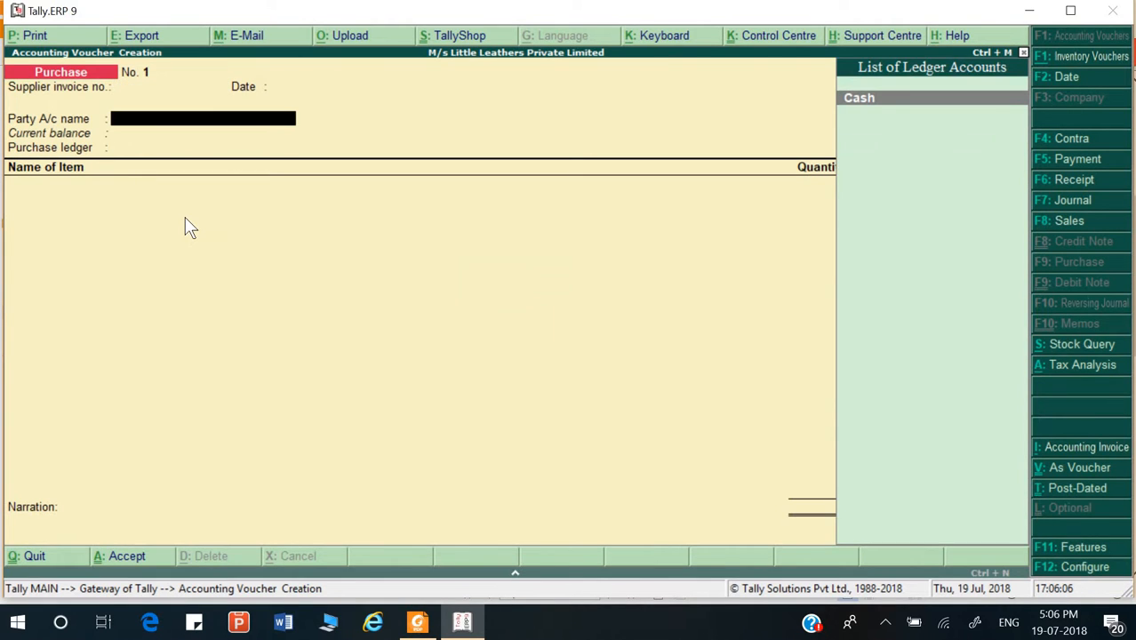
key("F2")
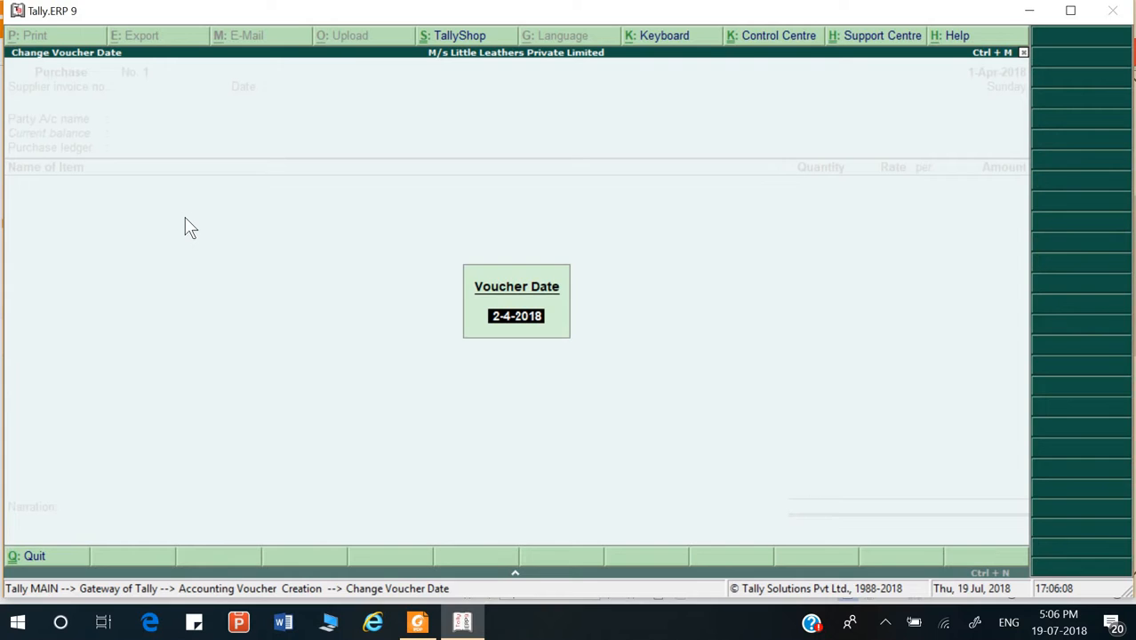
key("alt+Tab")
key("alt+Tab")
type("1-5")
key("Return")
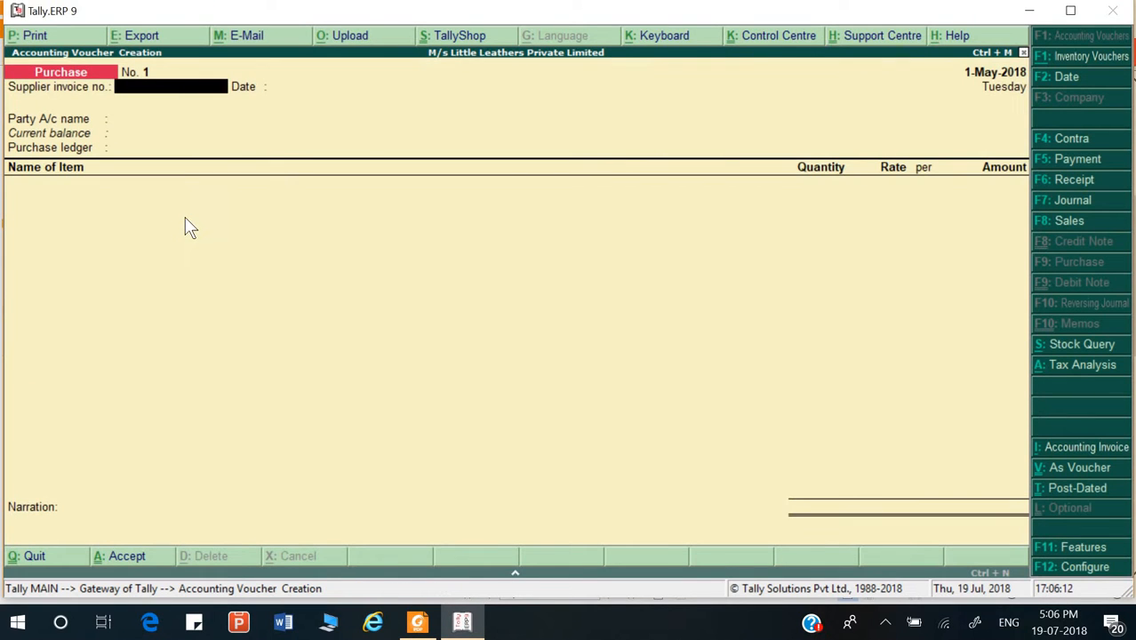
- Leave the supplier invoice no. blank and create a party ledger named Reddy Shoes Private Limited, copying the name from the project PDF
key("Return")
key("Return")
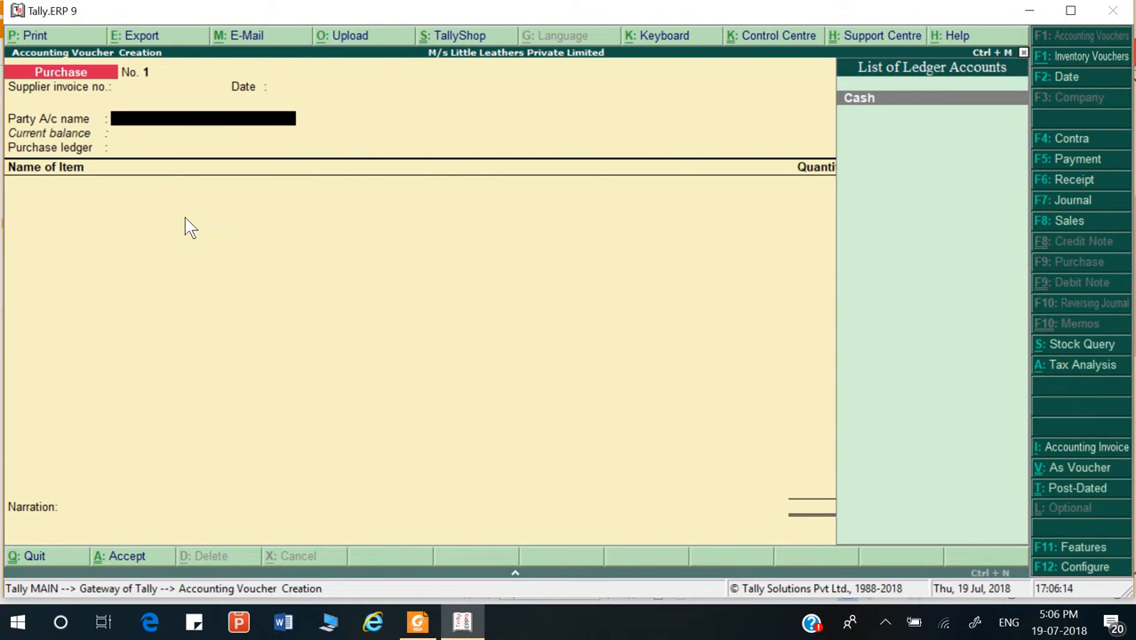
key("alt+c")
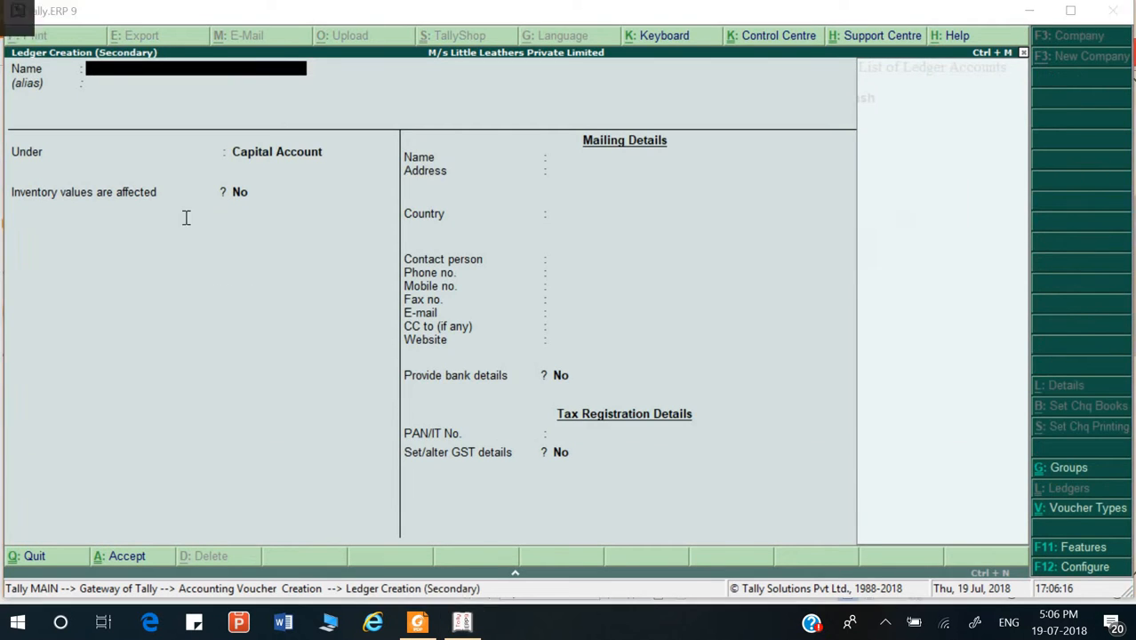
key("alt+Tab")
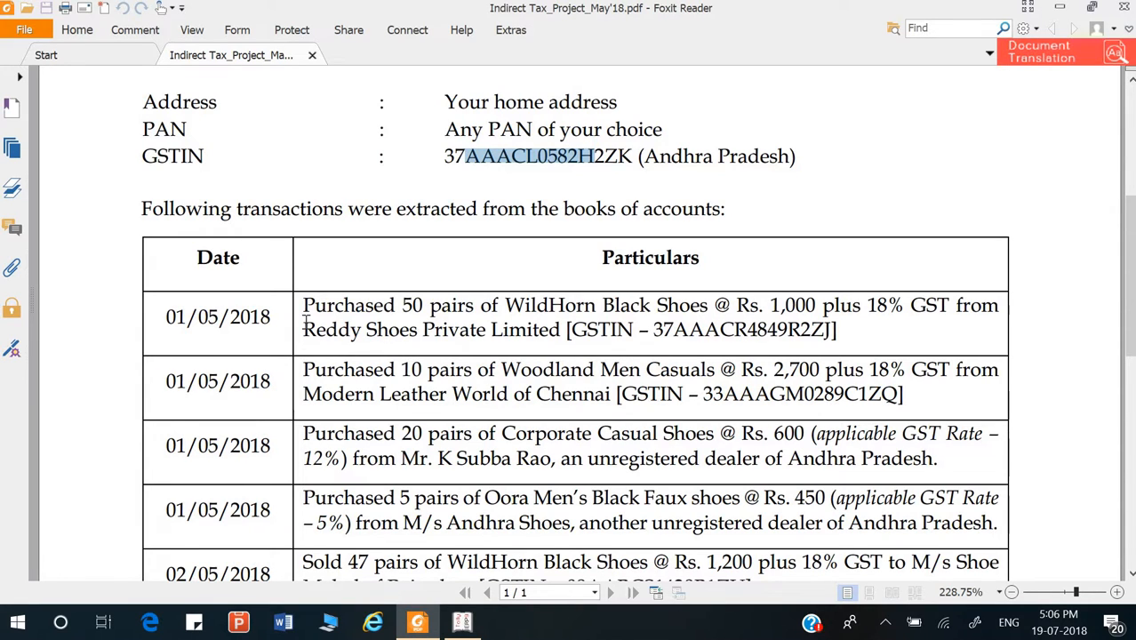
left_click_drag(305, 327, 565, 330)
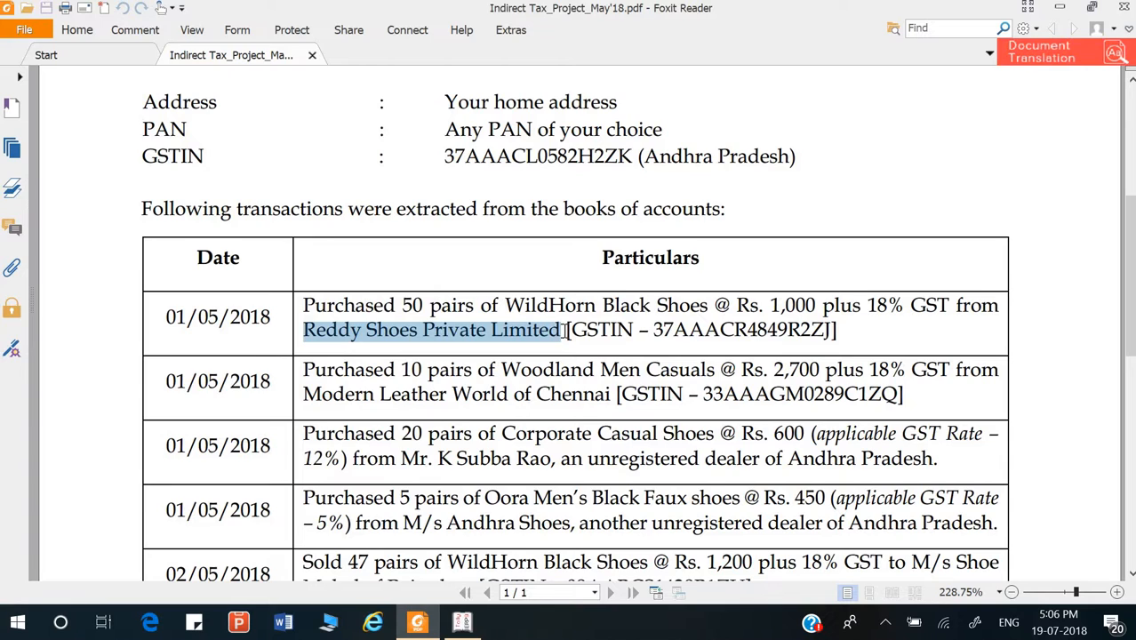
key("alt+Tab")
key("ctrl+alt+v")
key("Return")
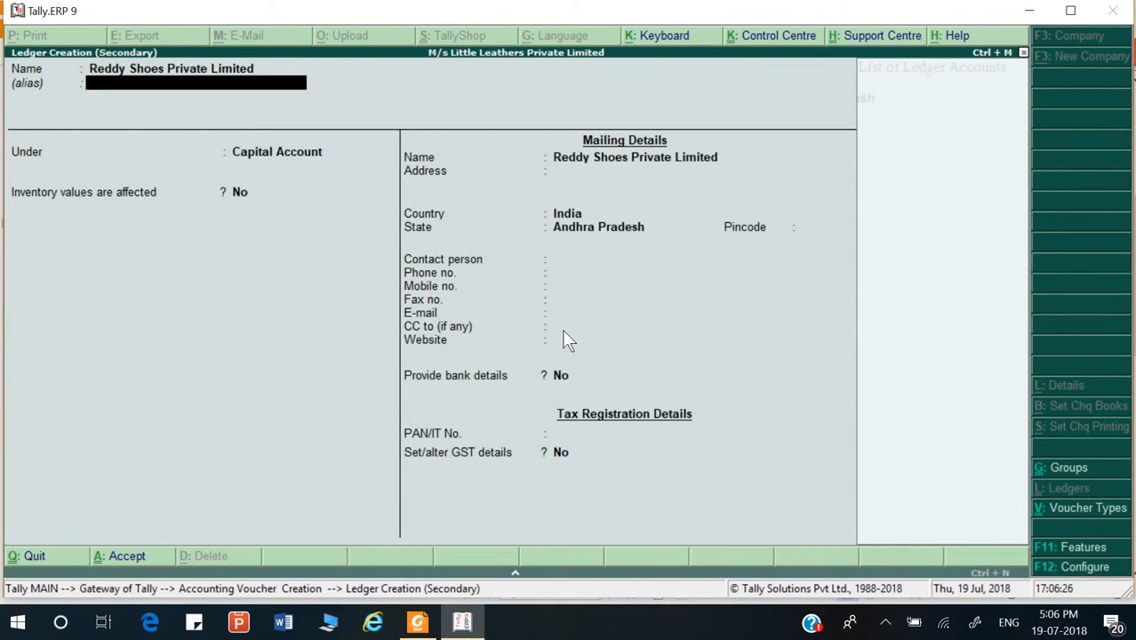
- Leave the ledger's alias blank and place the supplier under Sundry Creditors
key("Return")
type("S")
key("Down")
key("Down")
key("Down")
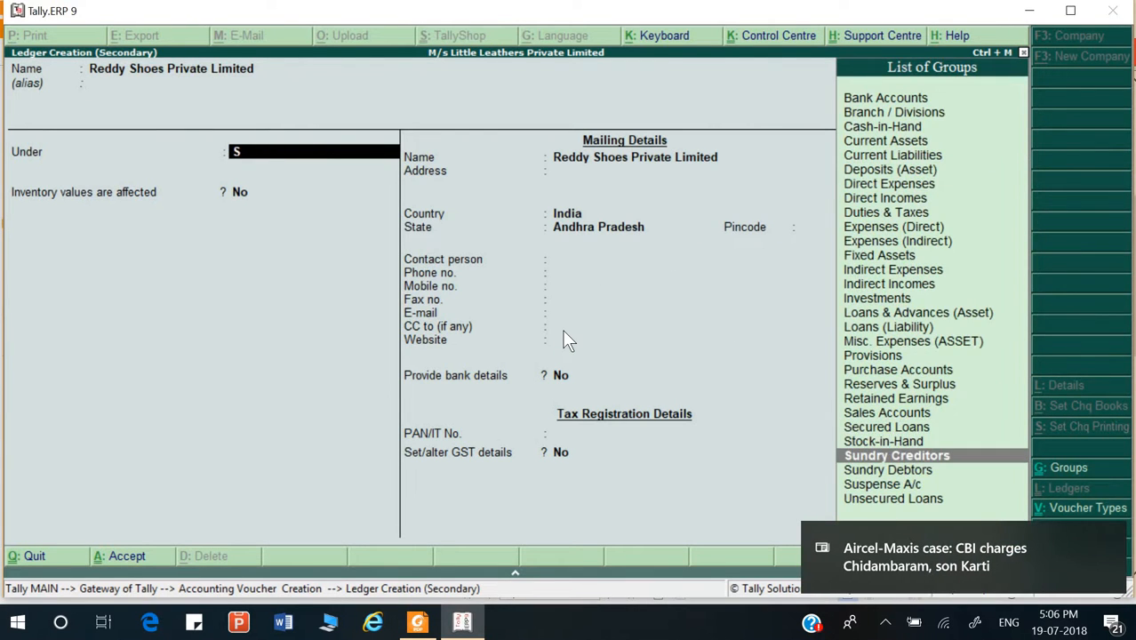
key("Return")
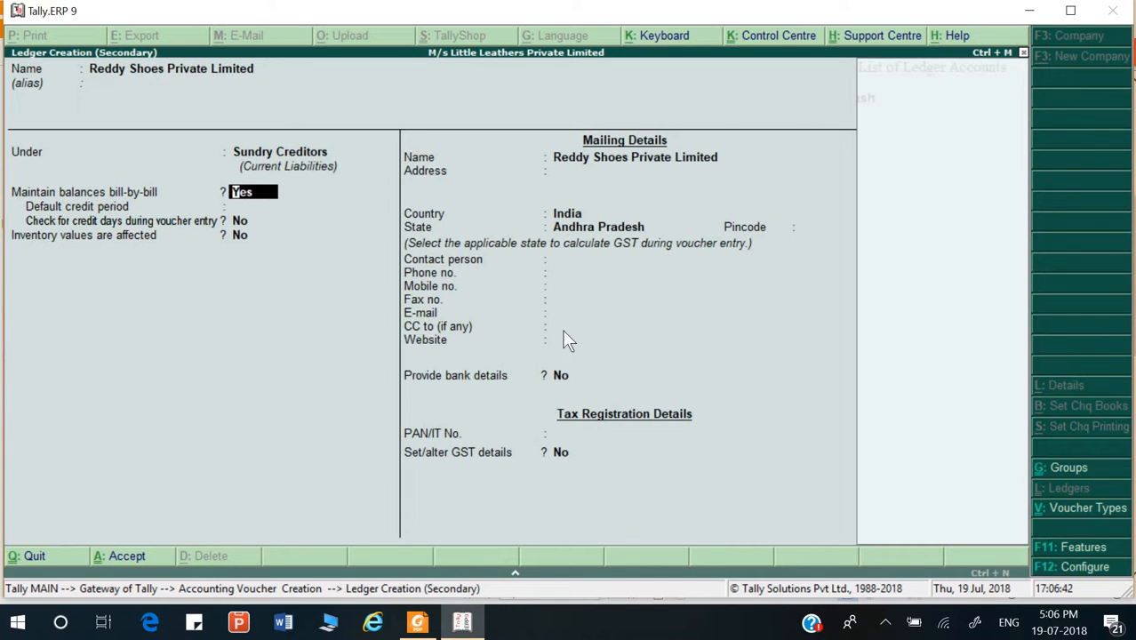
- Keep bill-by-bill balances at Yes, leave the default credit period blank, and keep the credit days check and inventory values options at No
key("Return")
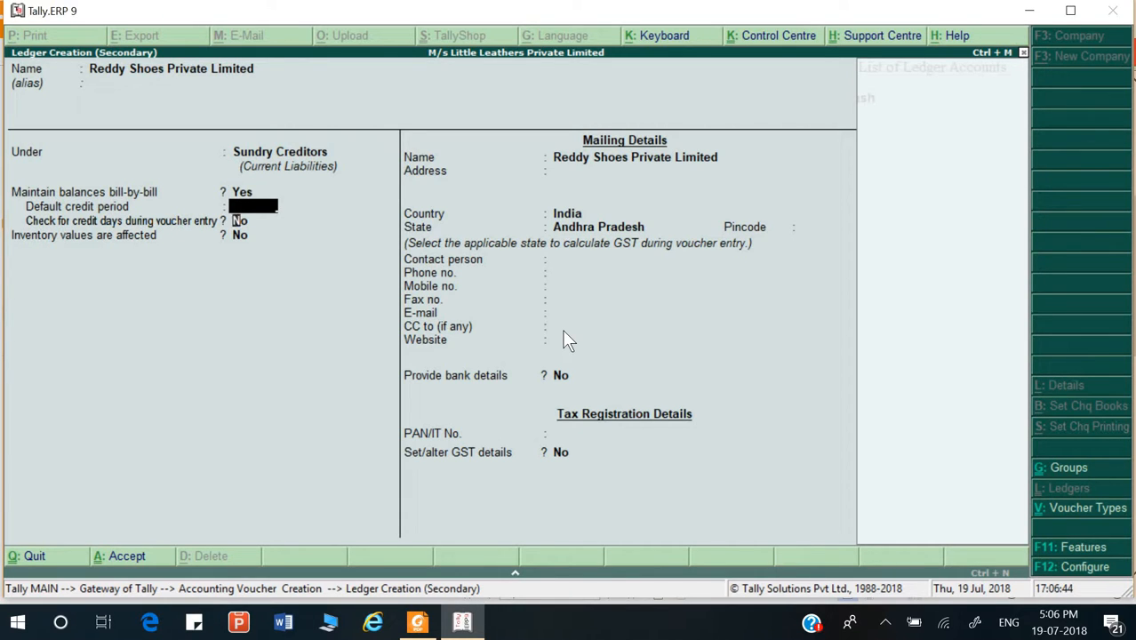
key("Return")
key("Return")
key("Return")
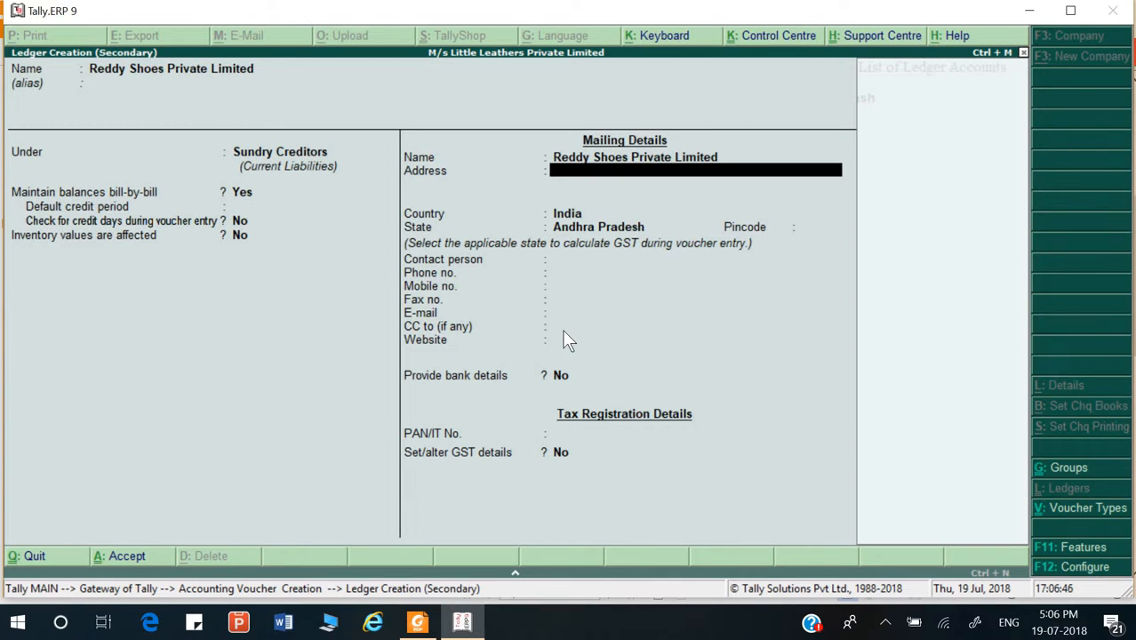
- Leave the address blank, keep India as the country, and accept Andhra Pradesh as the state after checking the supplier's GSTIN in the PDF
key("Return")
key("Return")
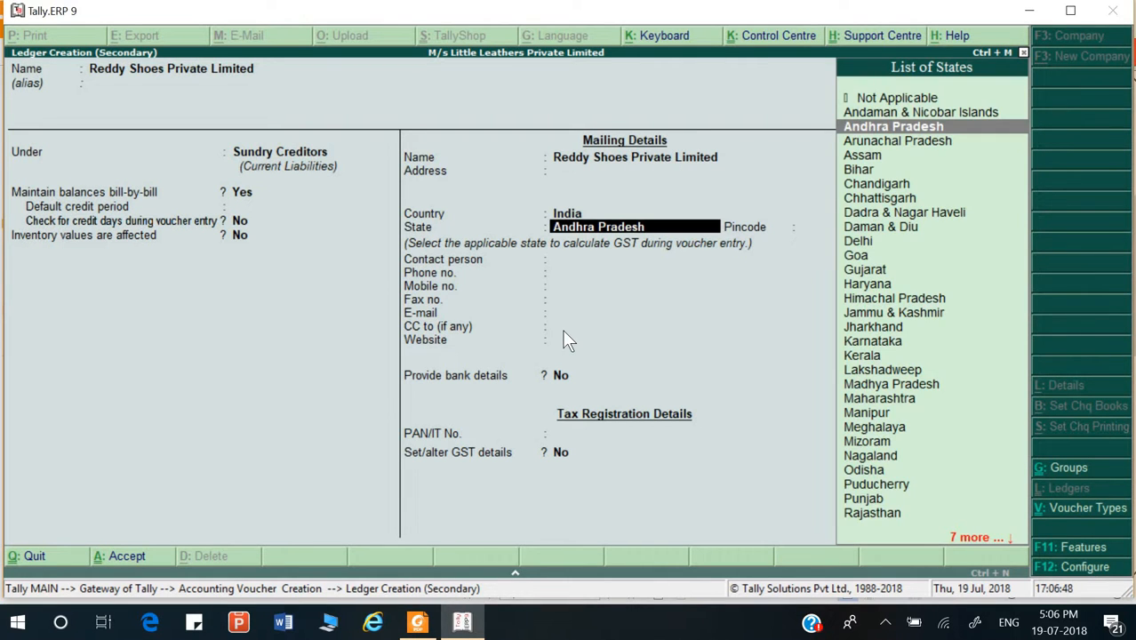
key("alt+Tab")
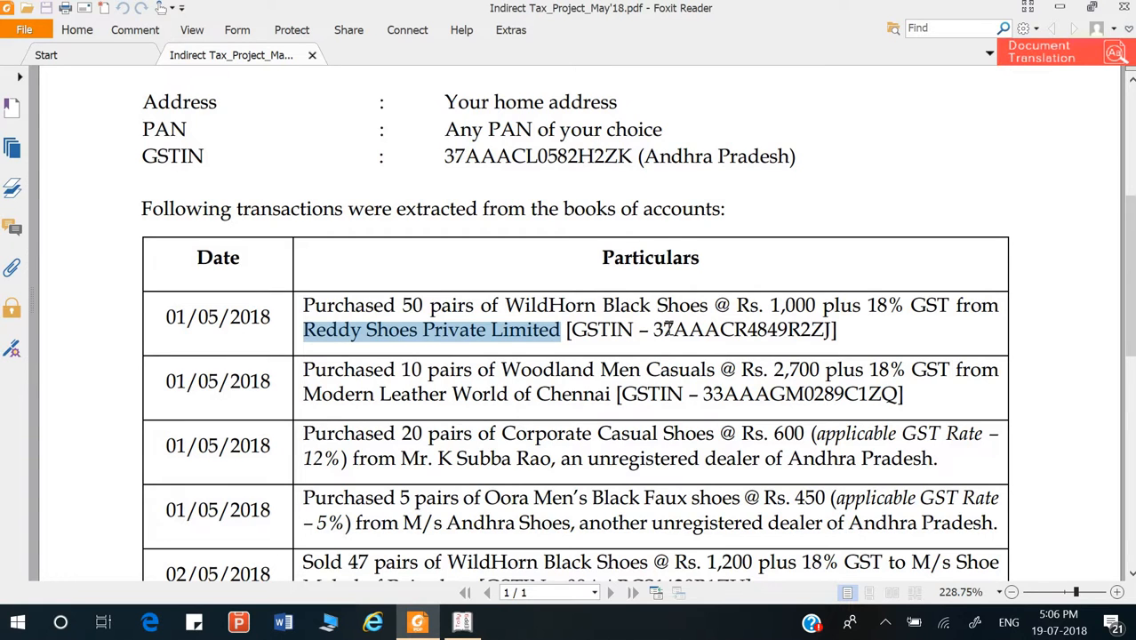
key("alt+Tab")
key("Return")
- Leave the contact details and PAN blank, keep bank details at No, and set Set/alter GST details to Yes for the supplier
key("Return")
key("Return")
key("Return")
key("Return")
key("Return")
key("Return")
key("Return")
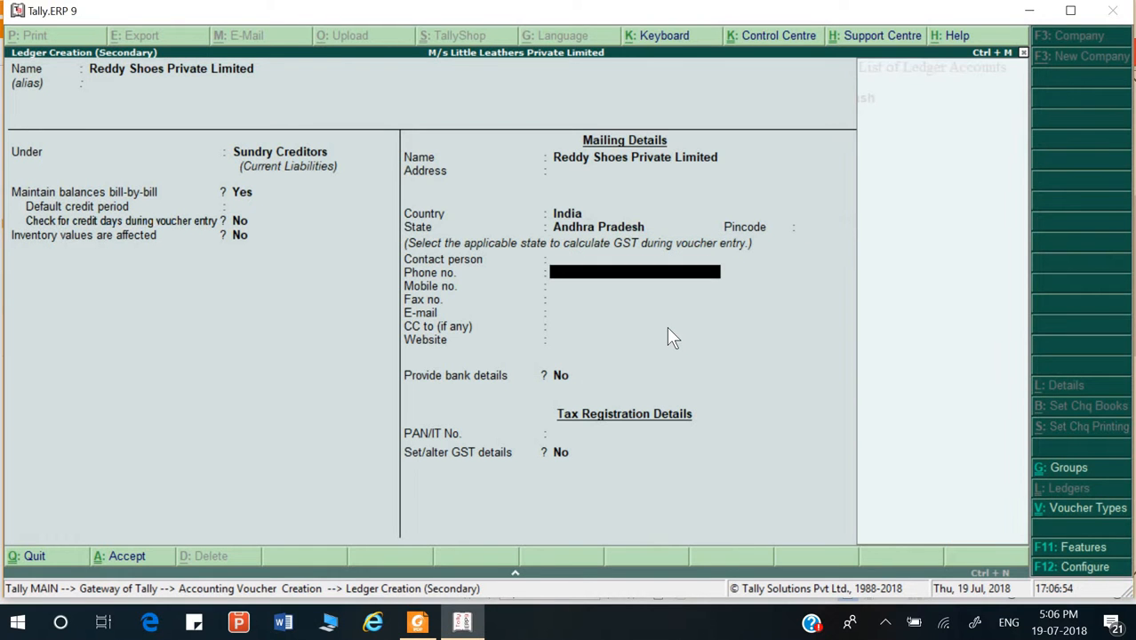
key("Return")
key("Return")
type("y")
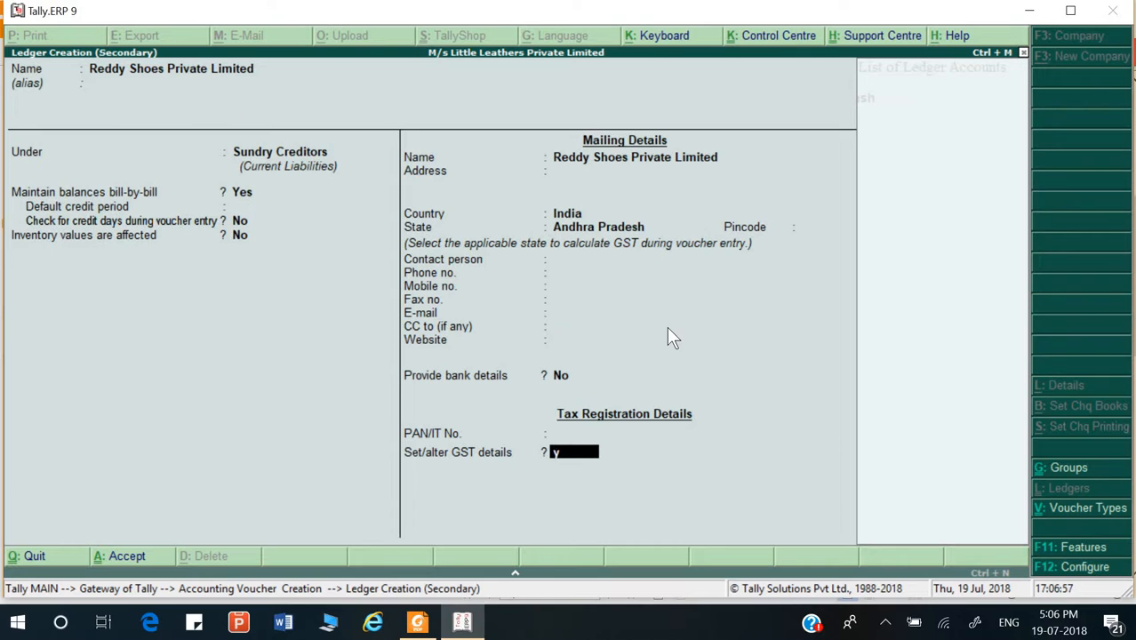
key("Return")
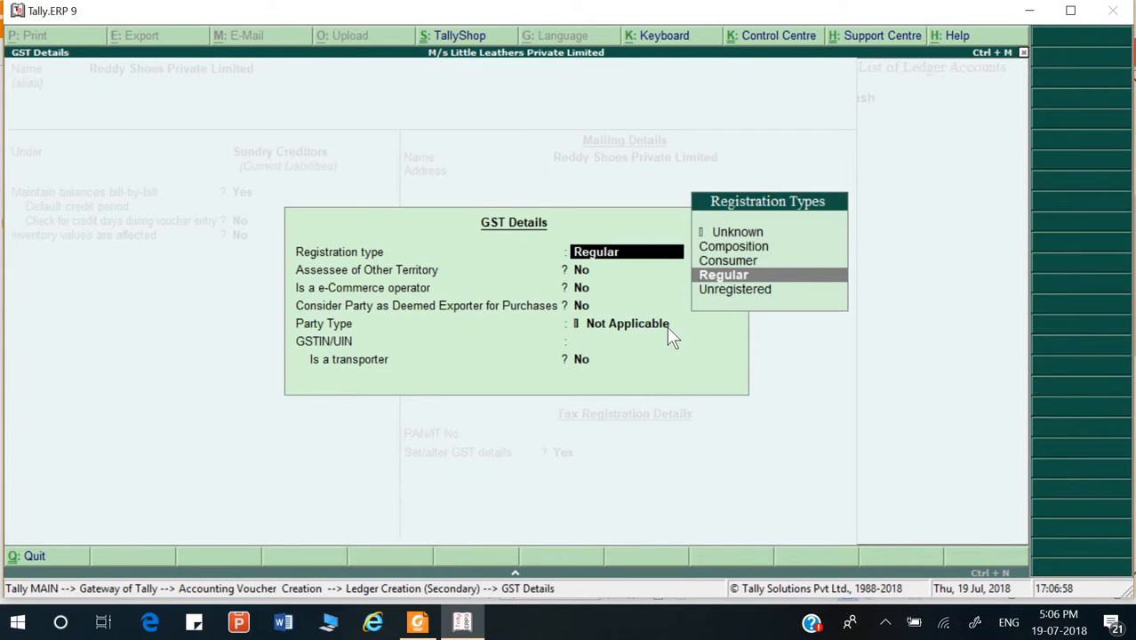
- In the supplier's GST details, keep registration type Regular, other territory, e-commerce operator and deemed exporter at No, and party type Not Applicable
key("Return")
key("Return")
key("Return")
key("Return")
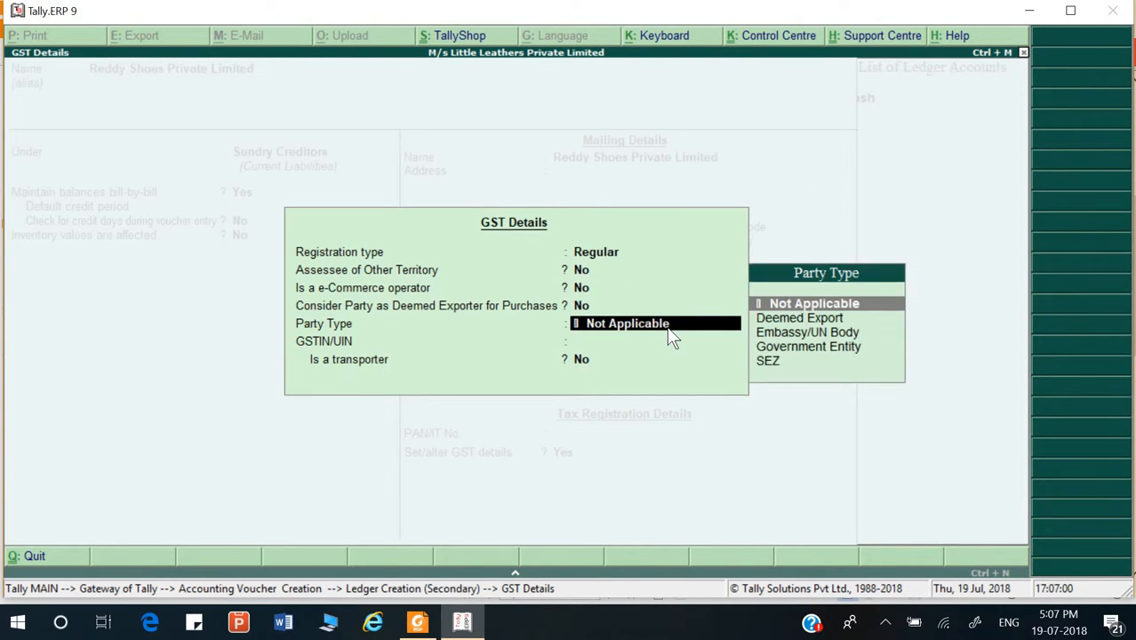
key("Return")
- Copy Reddy Shoes Private Limited's GSTIN from the project PDF into the supplier's GST details in Tally and keep the transporter option at No
key("alt+Tab")
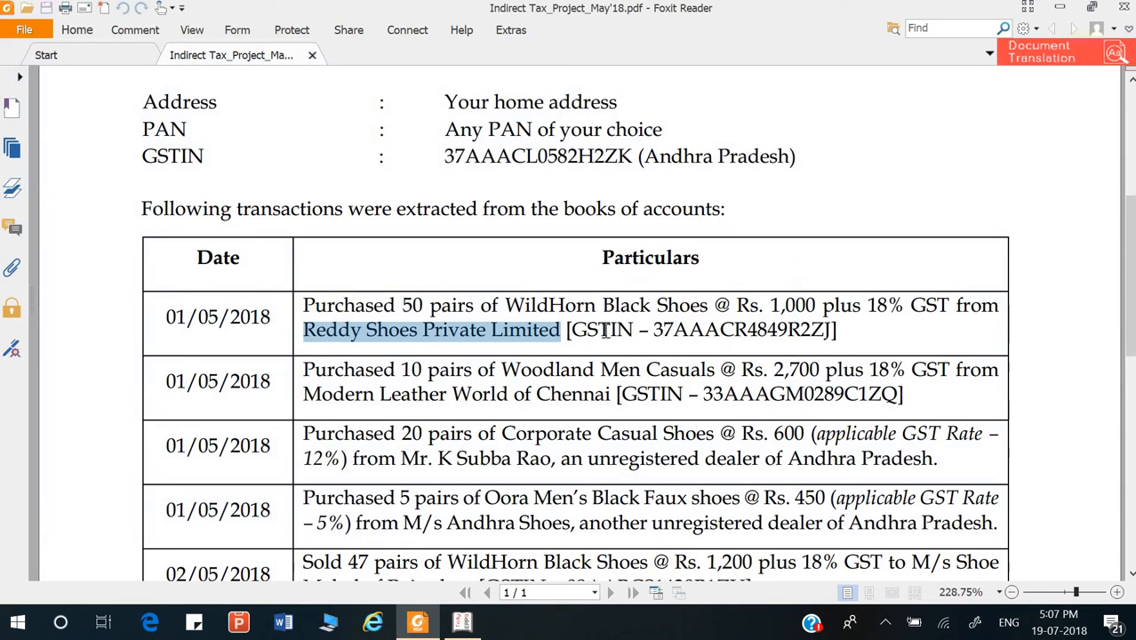
left_click_drag(657, 330, 832, 329)
key("ctrl+c")
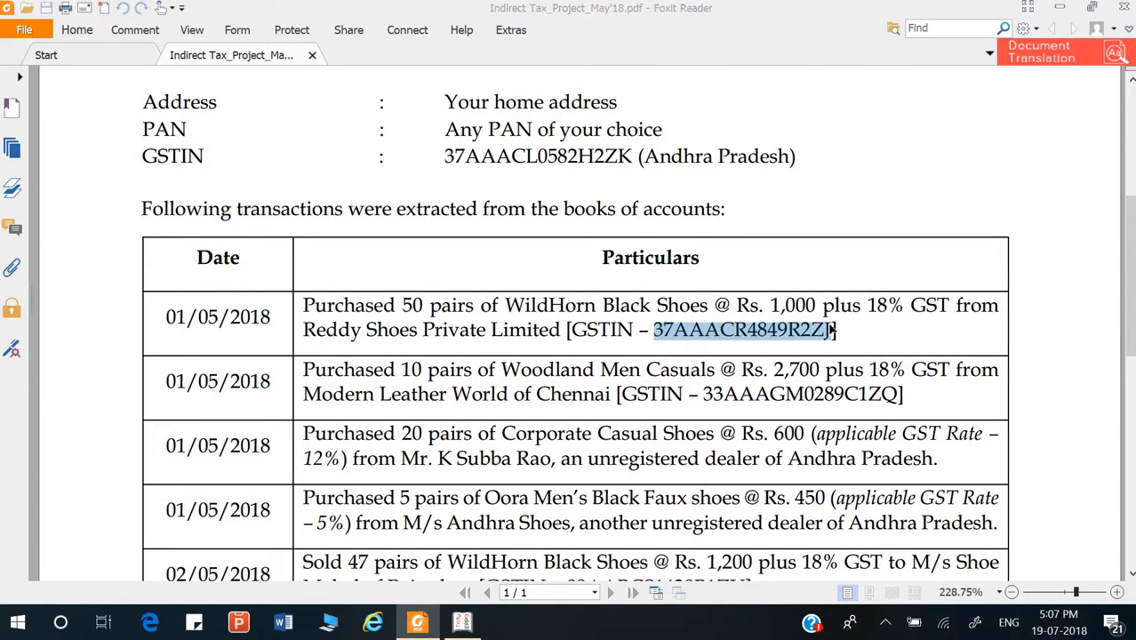
key("alt+Tab")
key("ctrl+alt+v")
key("Return")
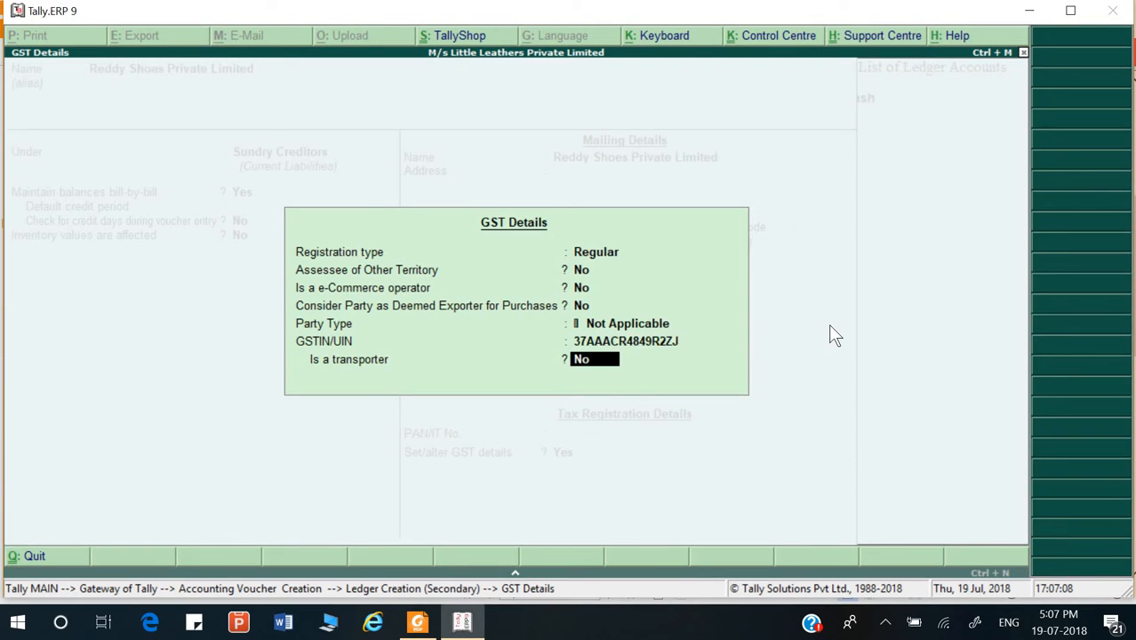
key("Return")
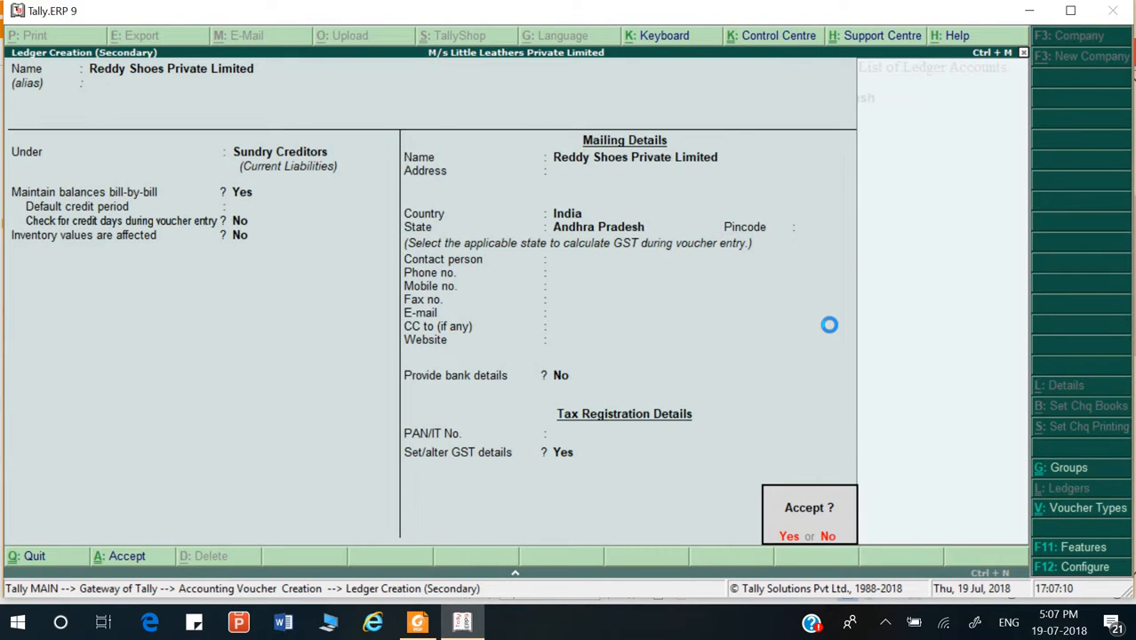
- Save the supplier ledger and accept the purchase voucher's party details as they are, continuing to the purchase ledger field
key("Return")
key("Return")
key("Return")
key("Return")
key("Return")
key("Return")
key("Return")
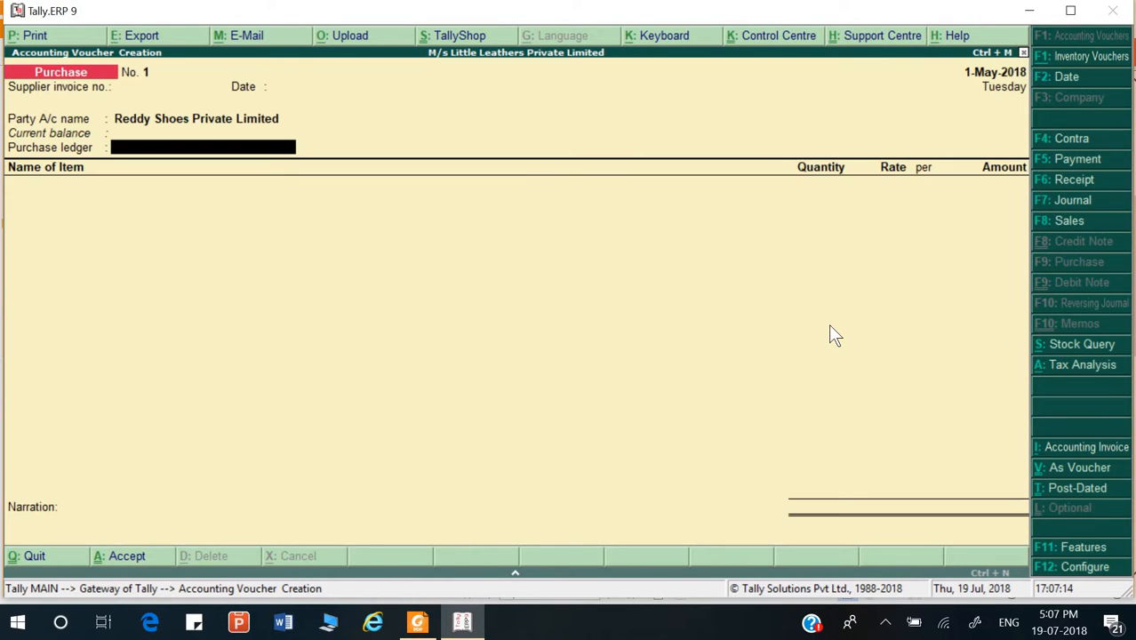
- Create a ledger named Purchase from the voucher, leave its alias blank, and place it under Purchase Accounts
key("alt+c")
type("Pur")
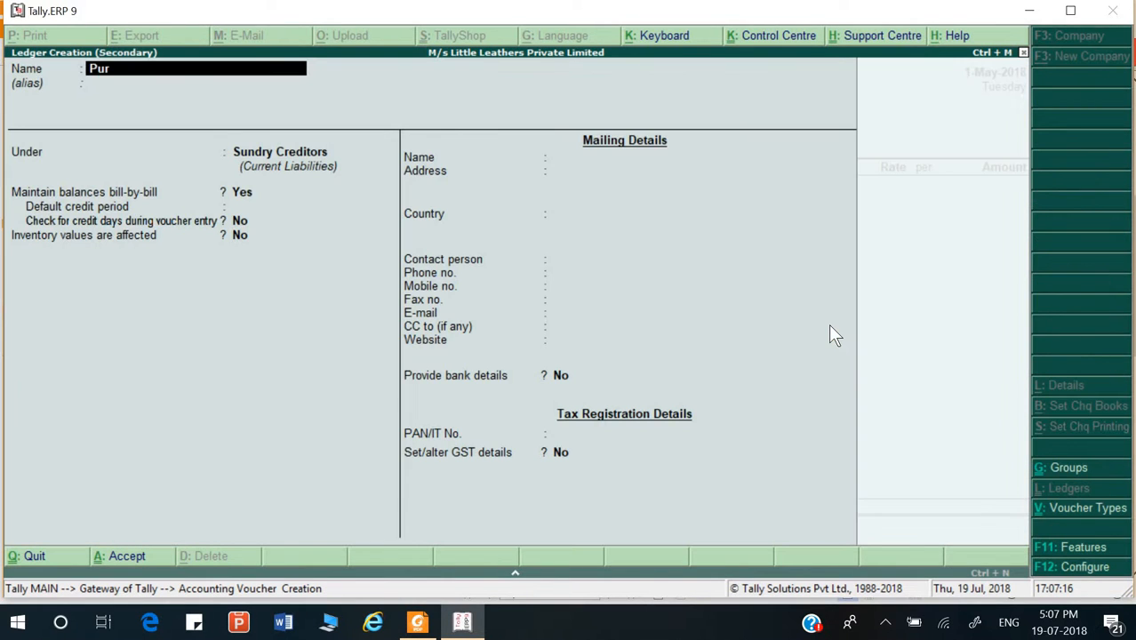
type("chase")
key("Return")
key("Return")
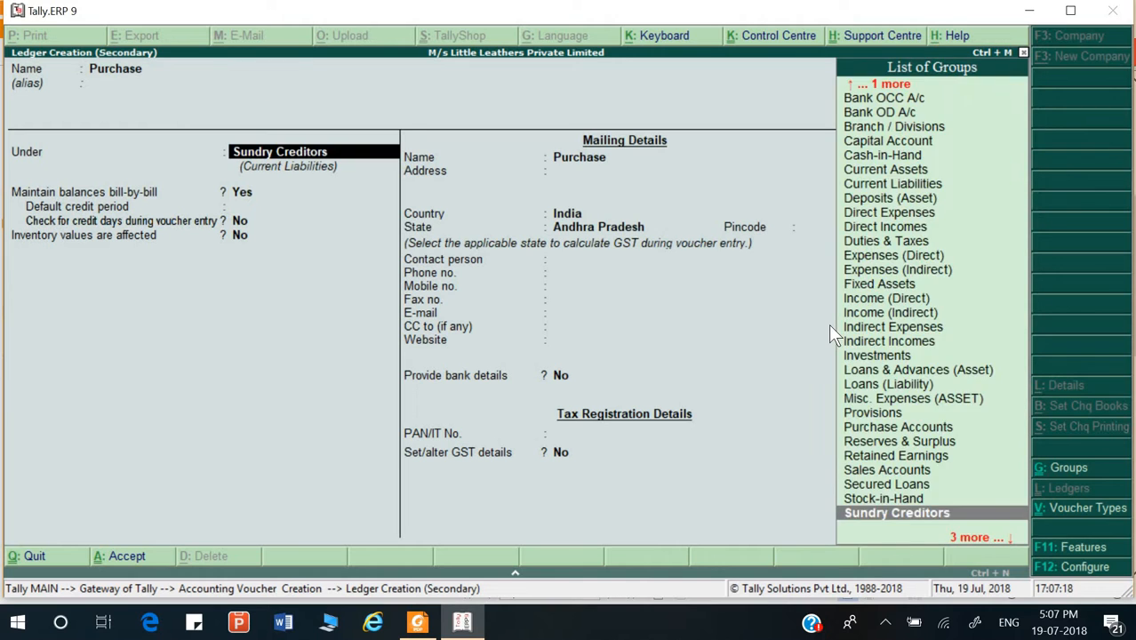
type("Pu")
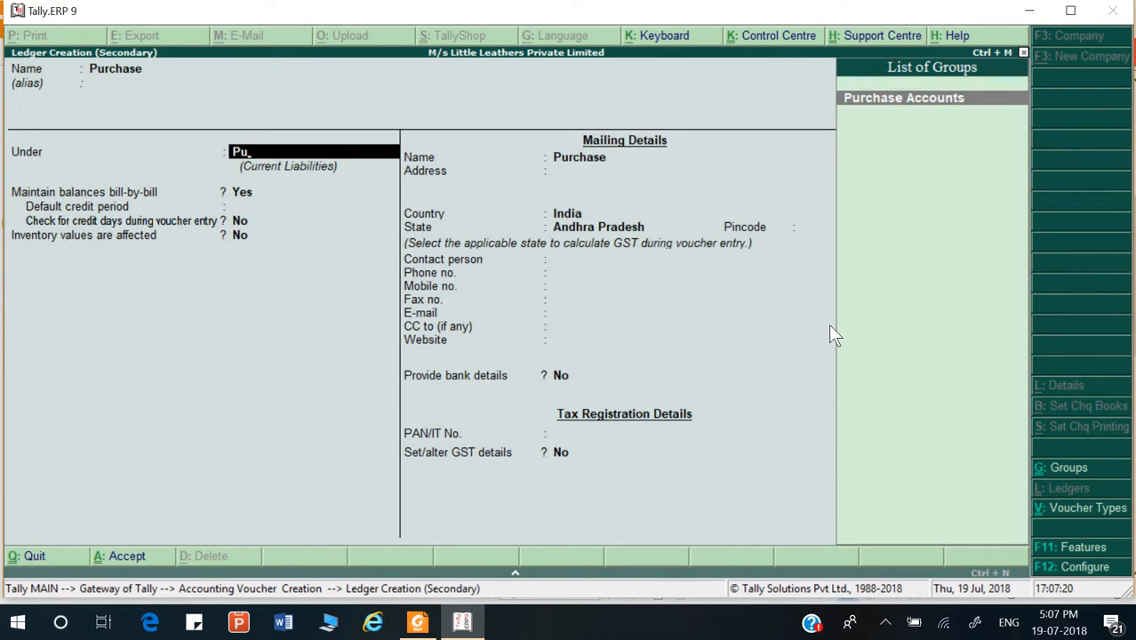
key("Return")
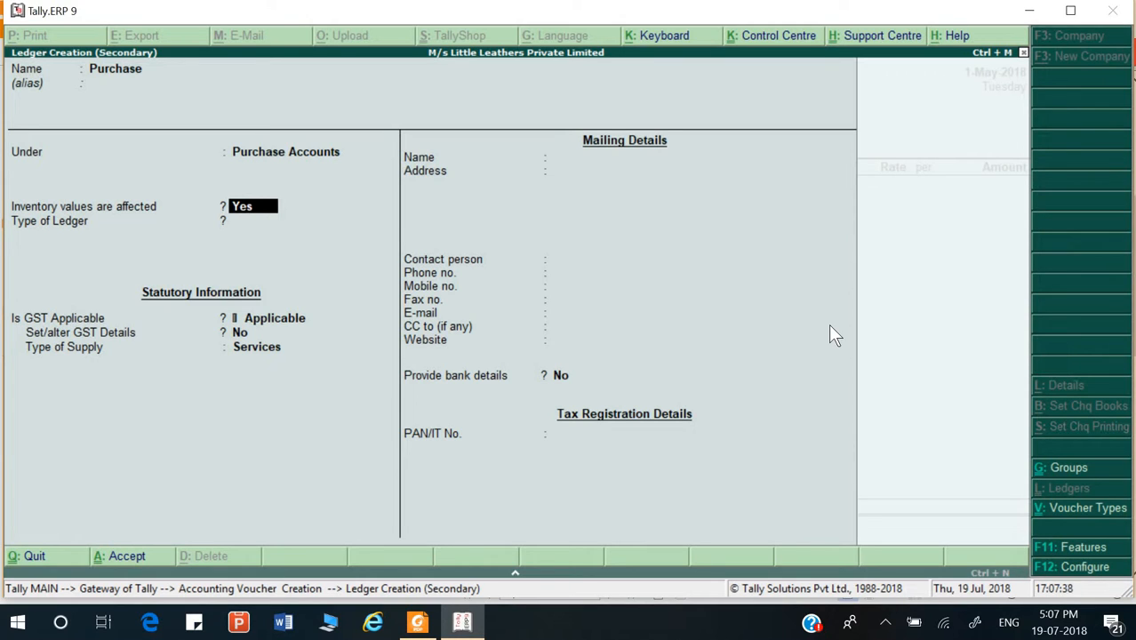
- Keep inventory values affected at Yes, ledger type Not Applicable, GST Applicable and Set/alter GST Details at No, and set the type of supply to Goods
key("Return")
key("Return")
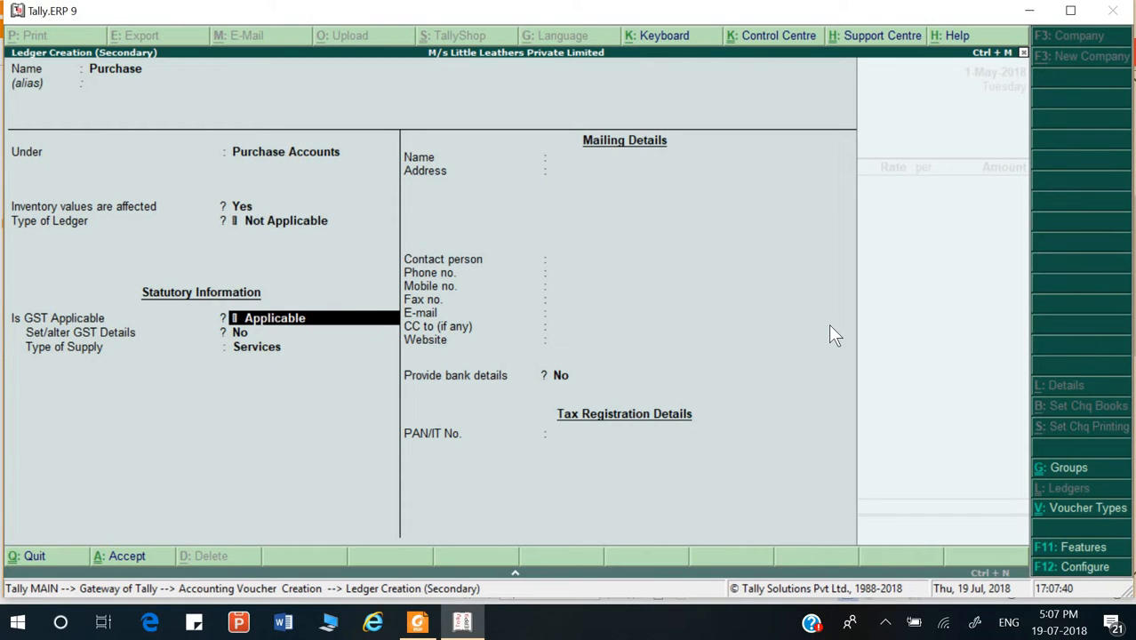
key("Return")
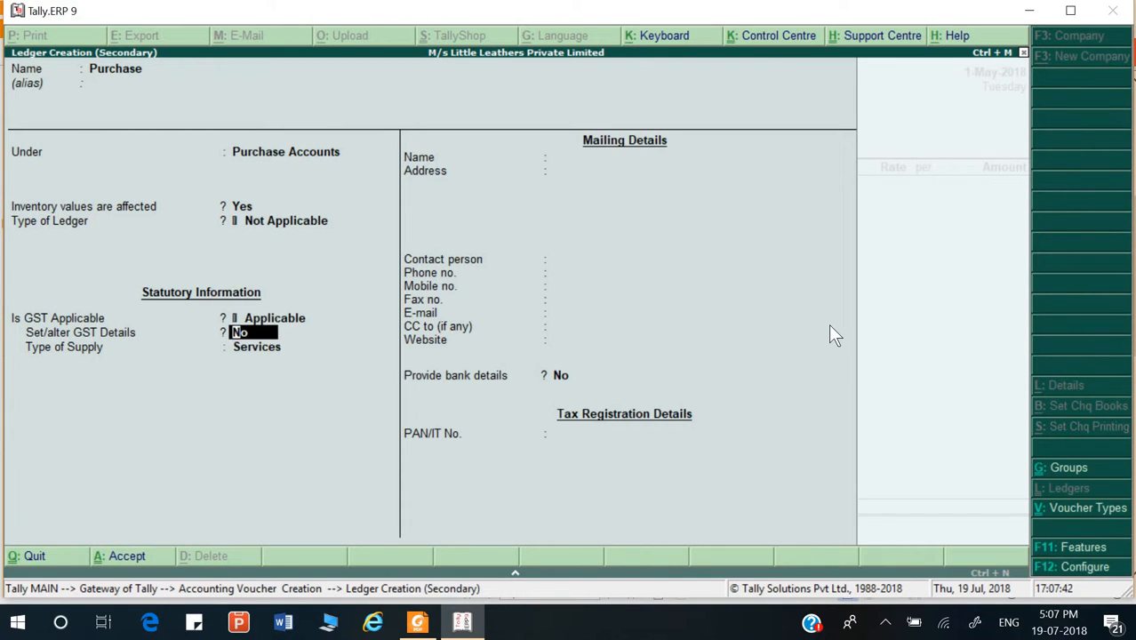
key("Return")
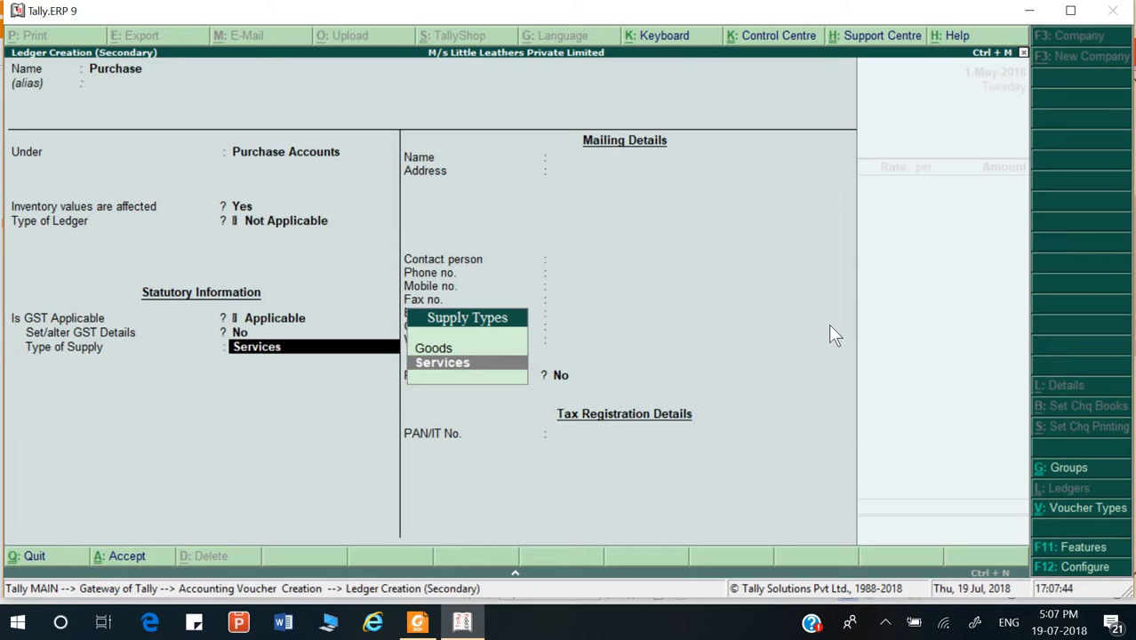
key("Up")
key("Return")
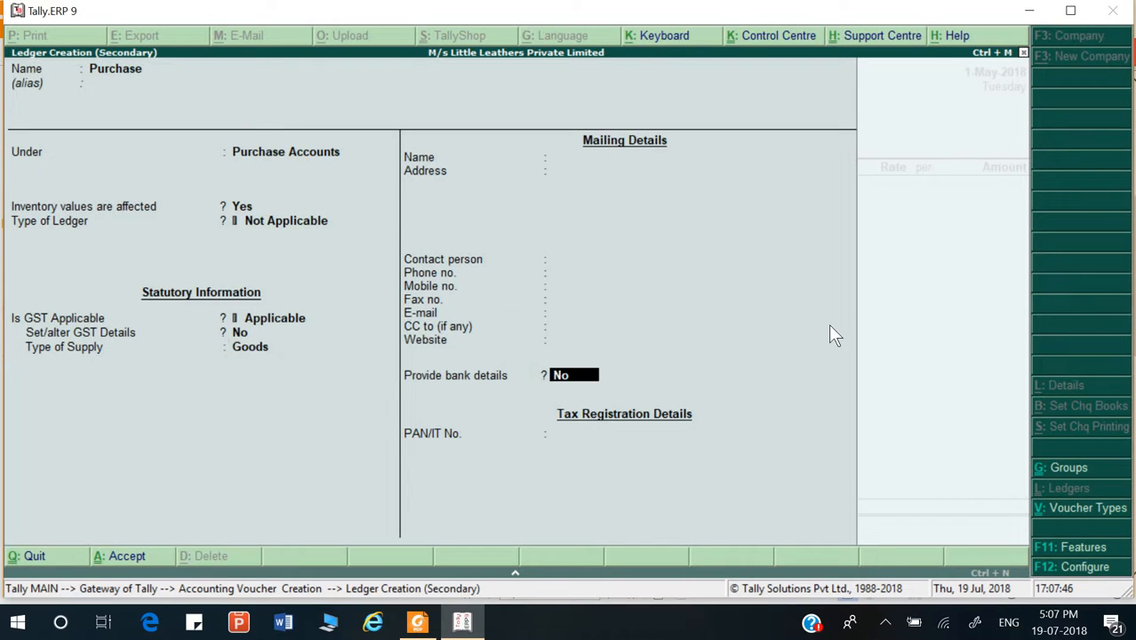
- Keep bank details at No, save the Purchase ledger, and accept the voucher's tax classification without entering one
key("Return")
key("Return")
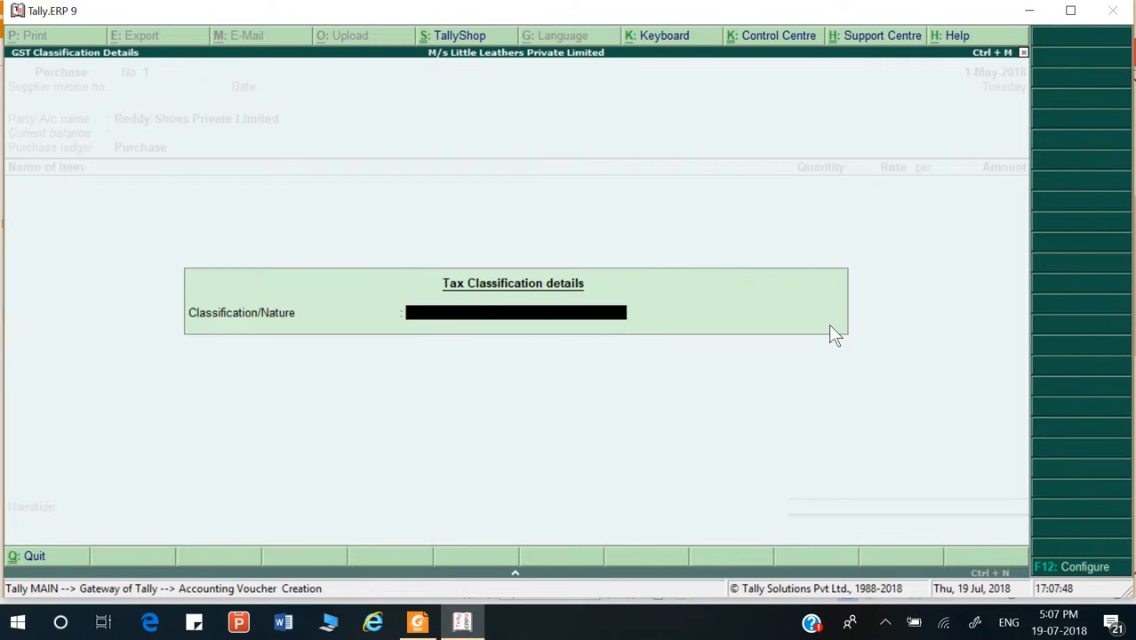
key("Return")
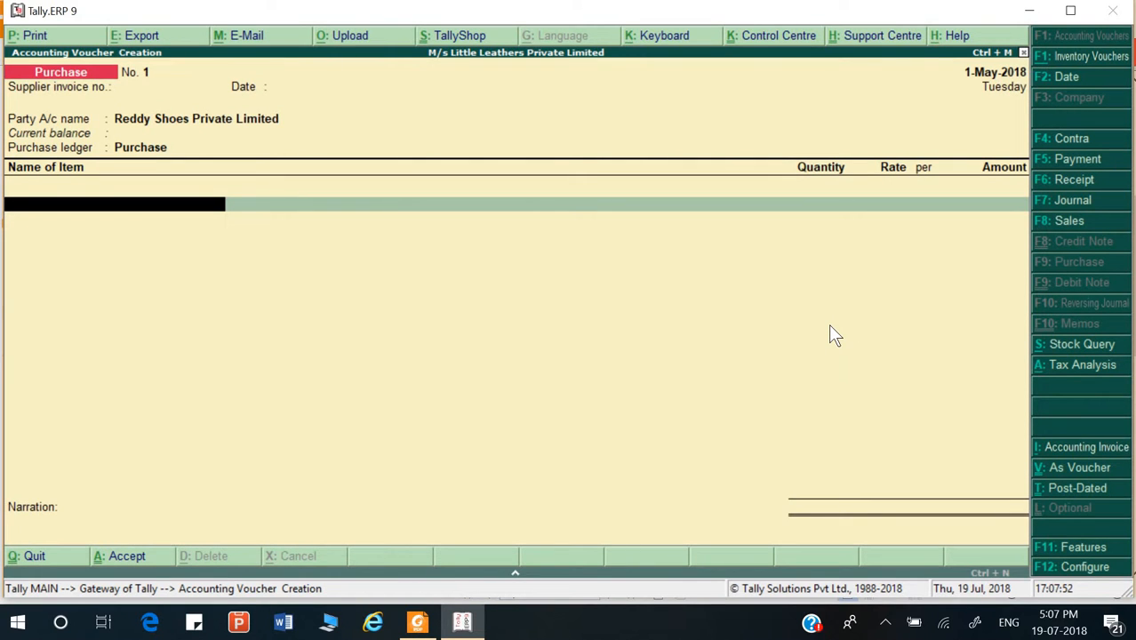
- Create a stock item named WildHorn Black Shoes, copying the name from the project PDF into Tally, and leave its alias blank
key("alt+Tab")
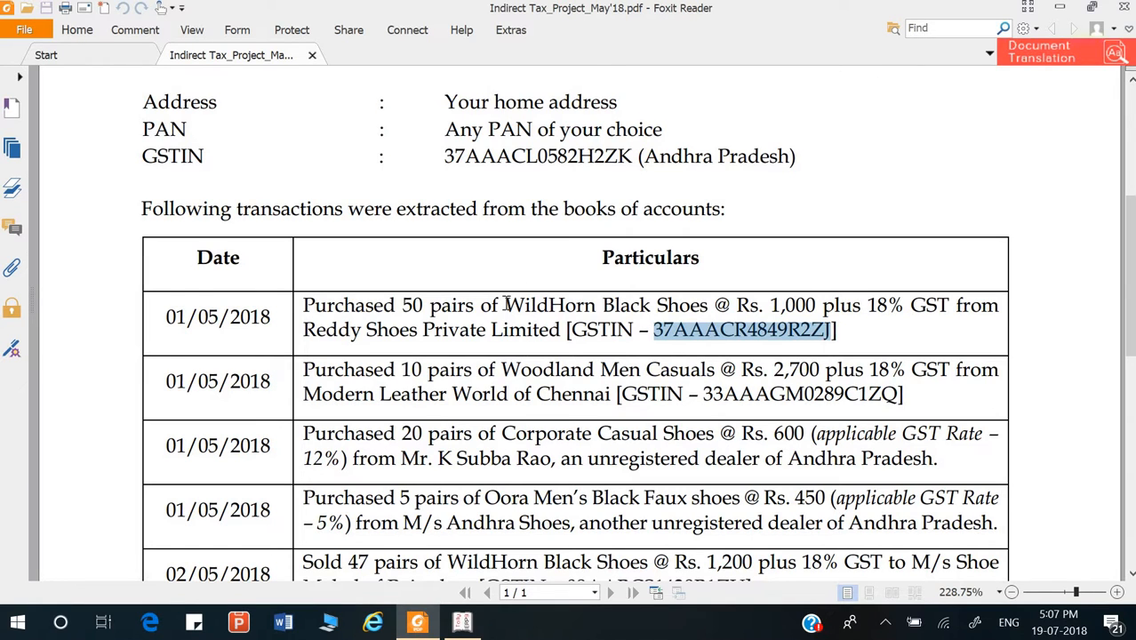
left_click_drag(505, 305, 709, 304)
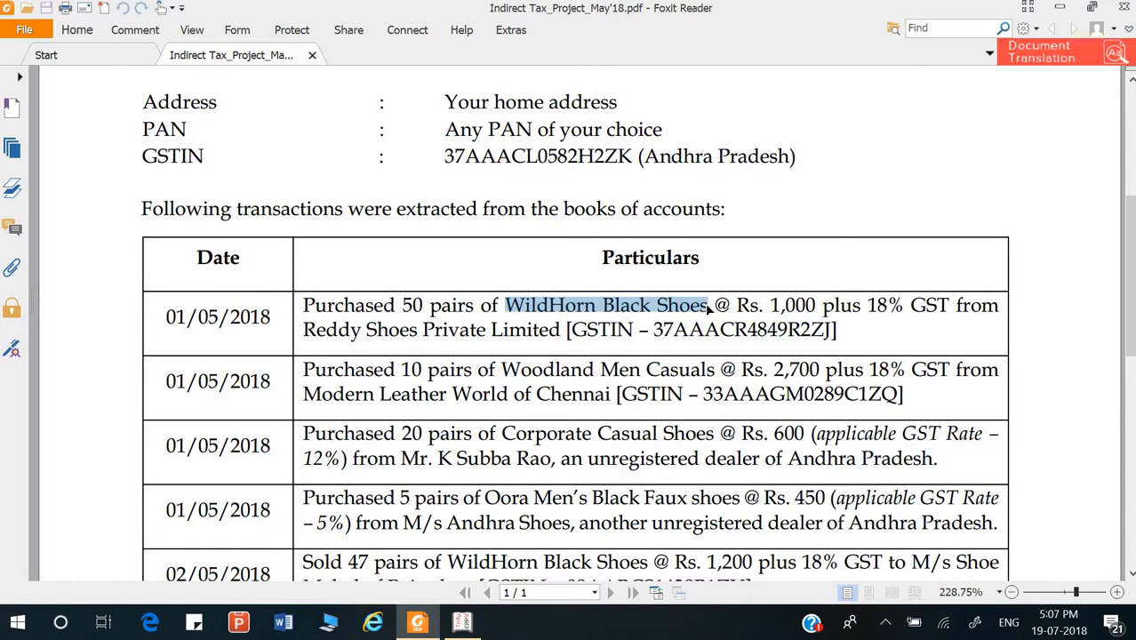
key("alt+Tab")
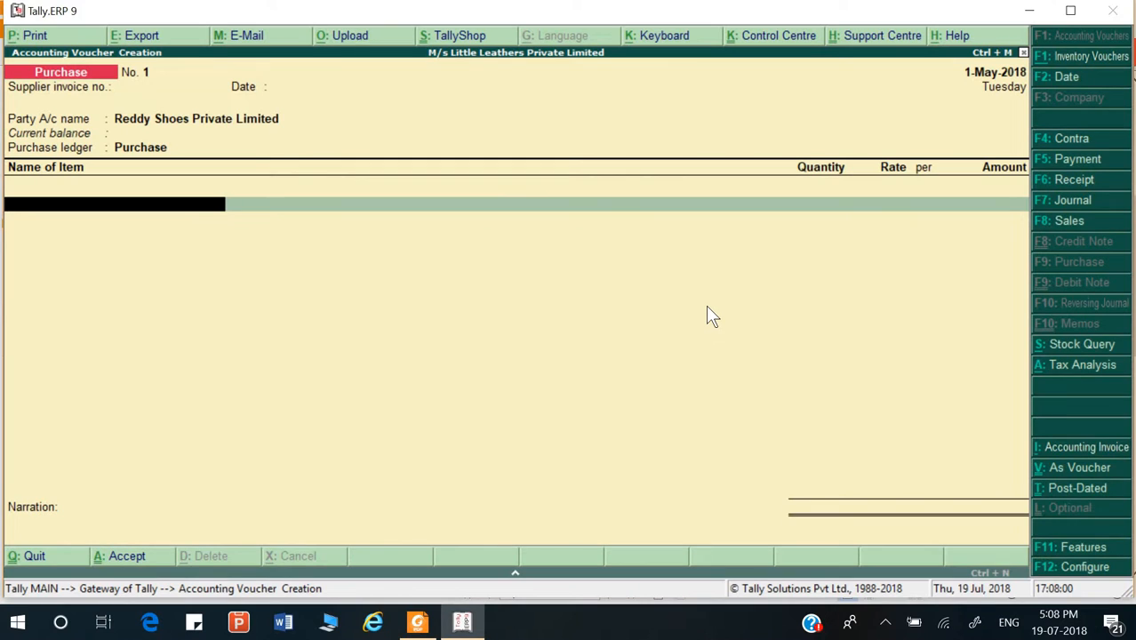
key("alt+c")
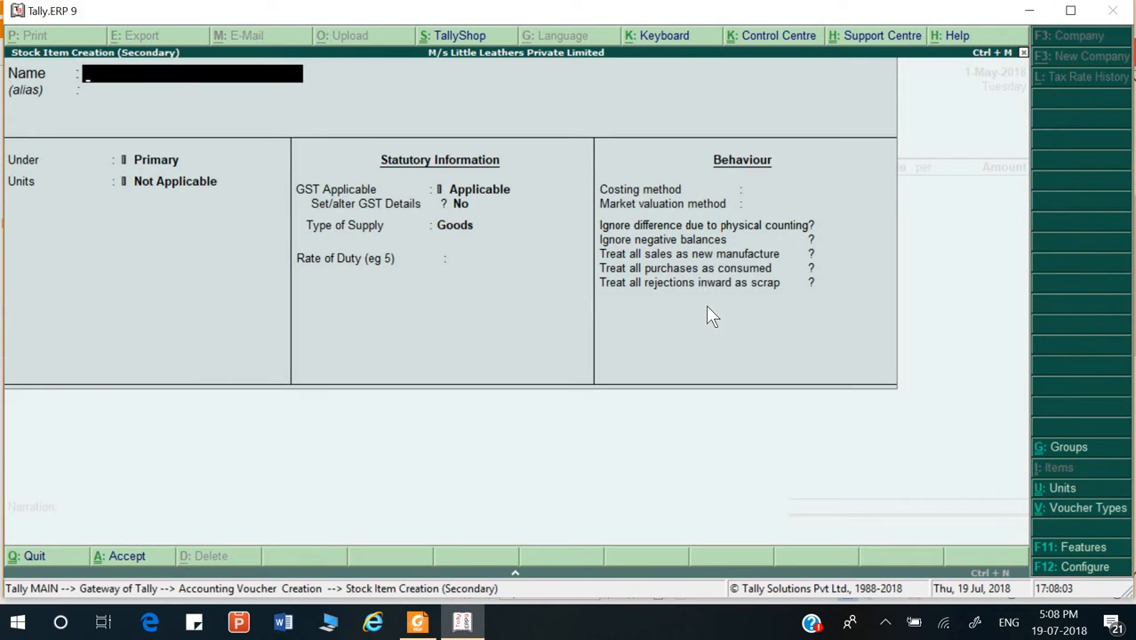
key("ctrl+alt+v")
key("Return")
key("Return")
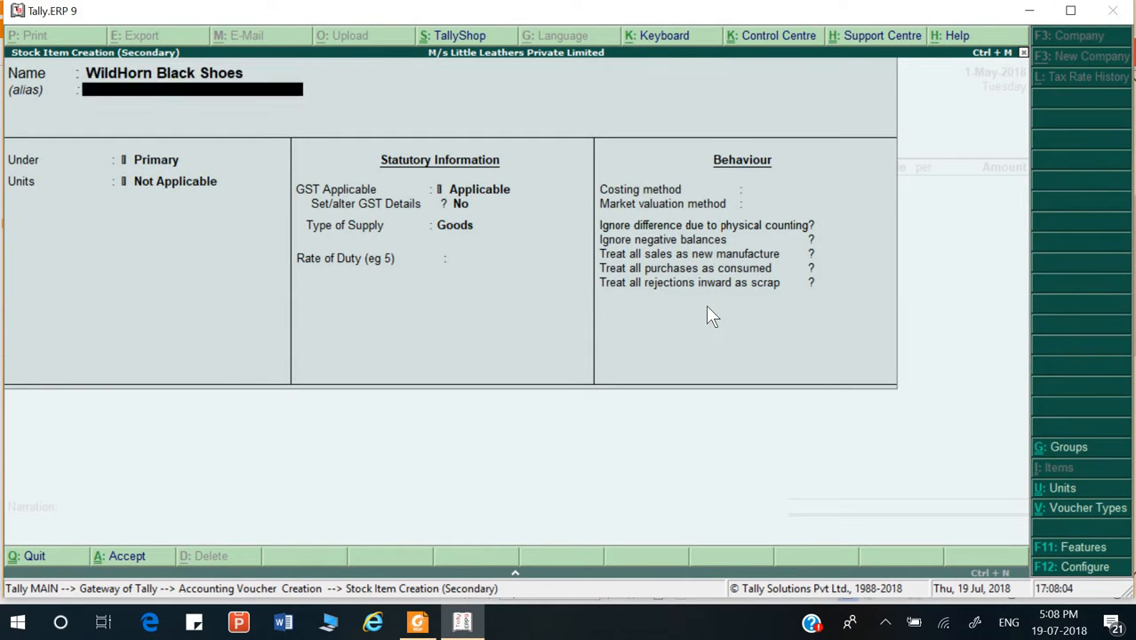
- Create a stock group named Shoes under Primary for the item, keeping quantity addition and GST details at No
key("alt+c")
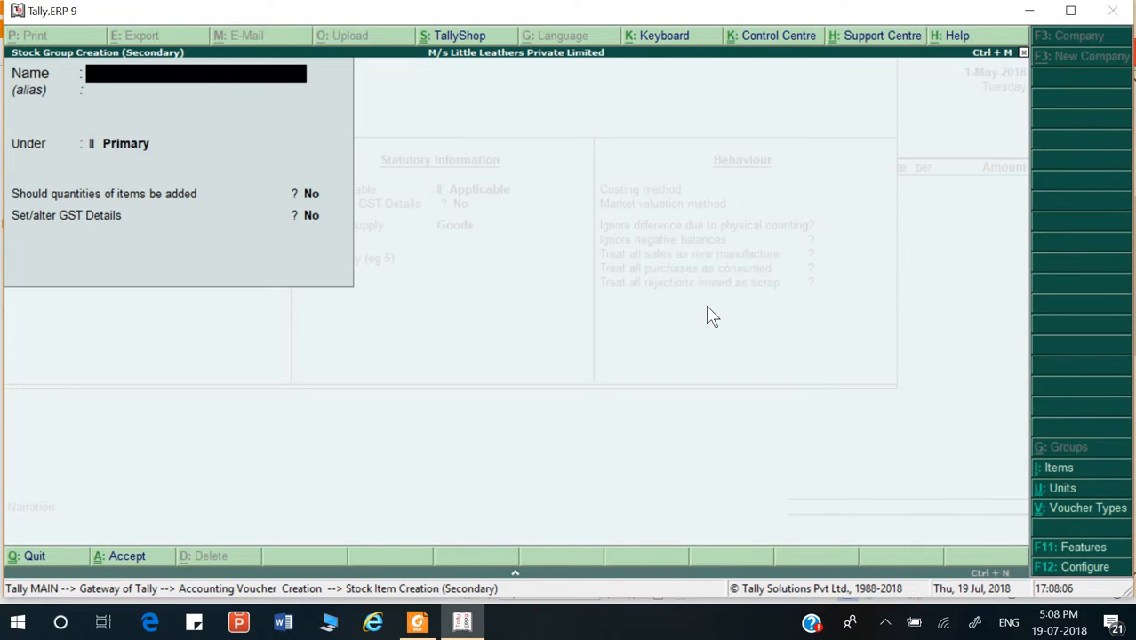
type("Sho")
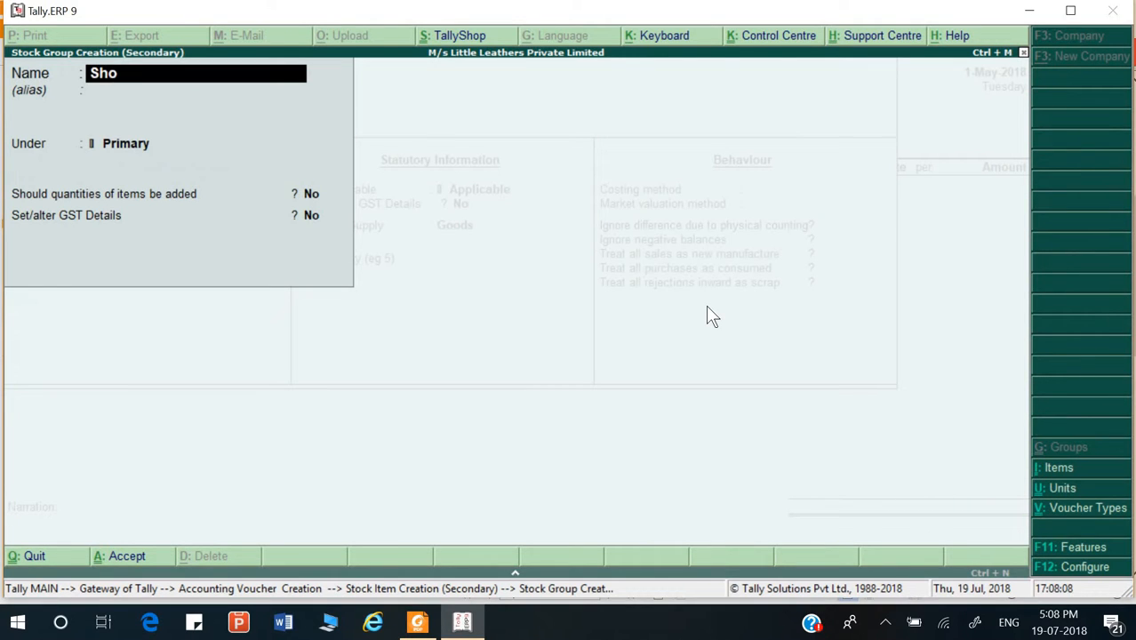
type("es")
key("Return")
key("Return")
key("Return")
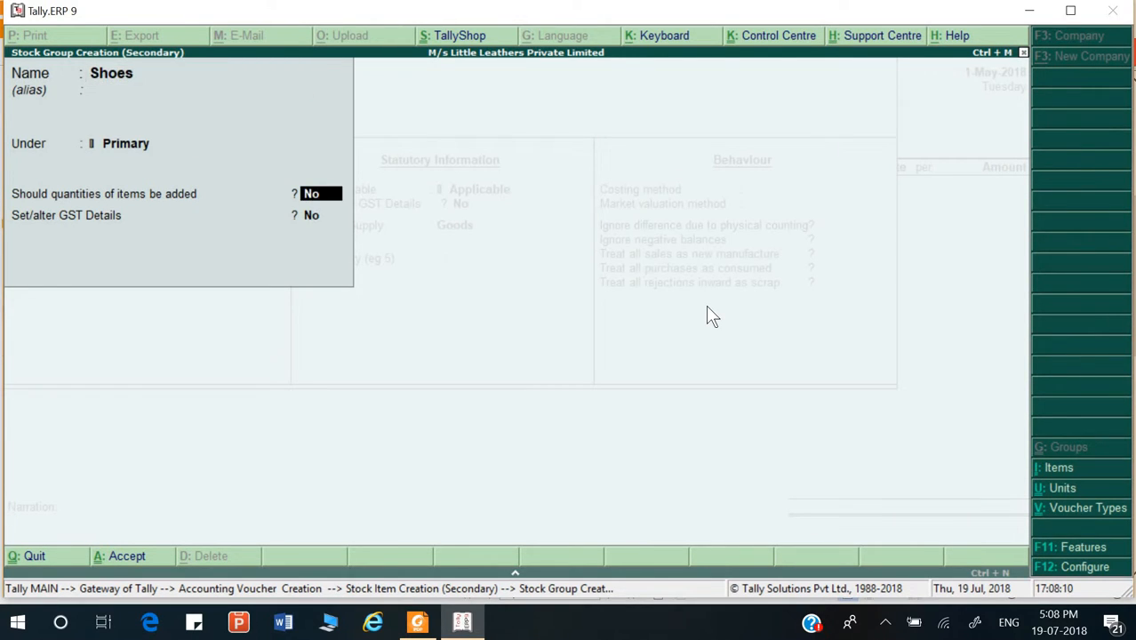
key("Return")
key("Return")
key("Return")
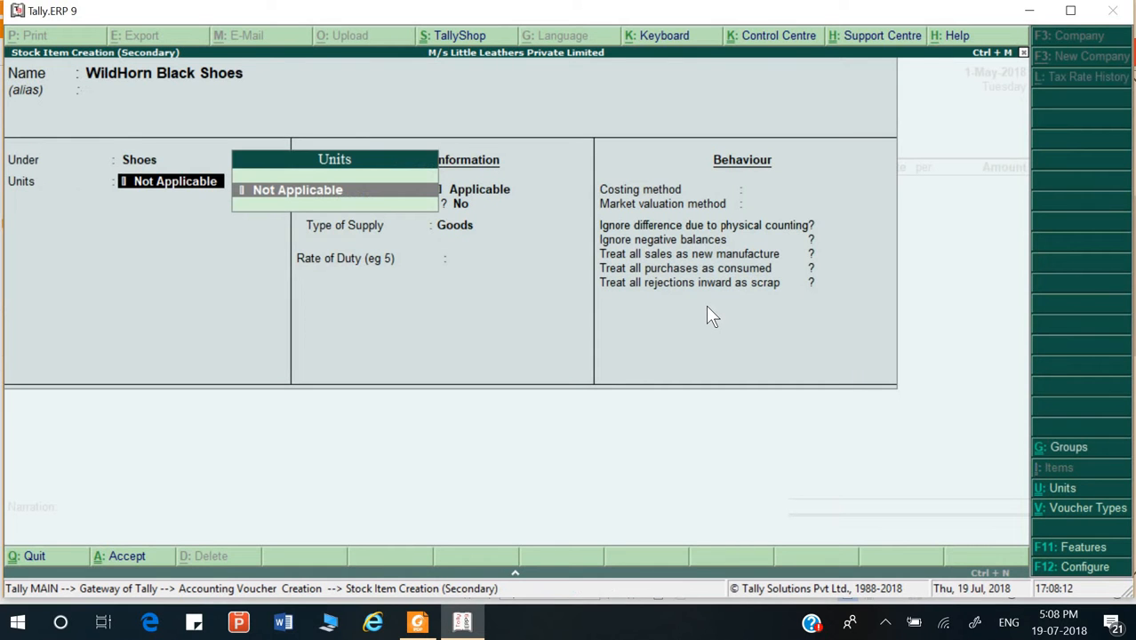
- Check the item's unit in the PDF, then create a simple unit Pairs with no formal name, UQC PRS-PAIRS and 0 decimal places
key("alt+c")
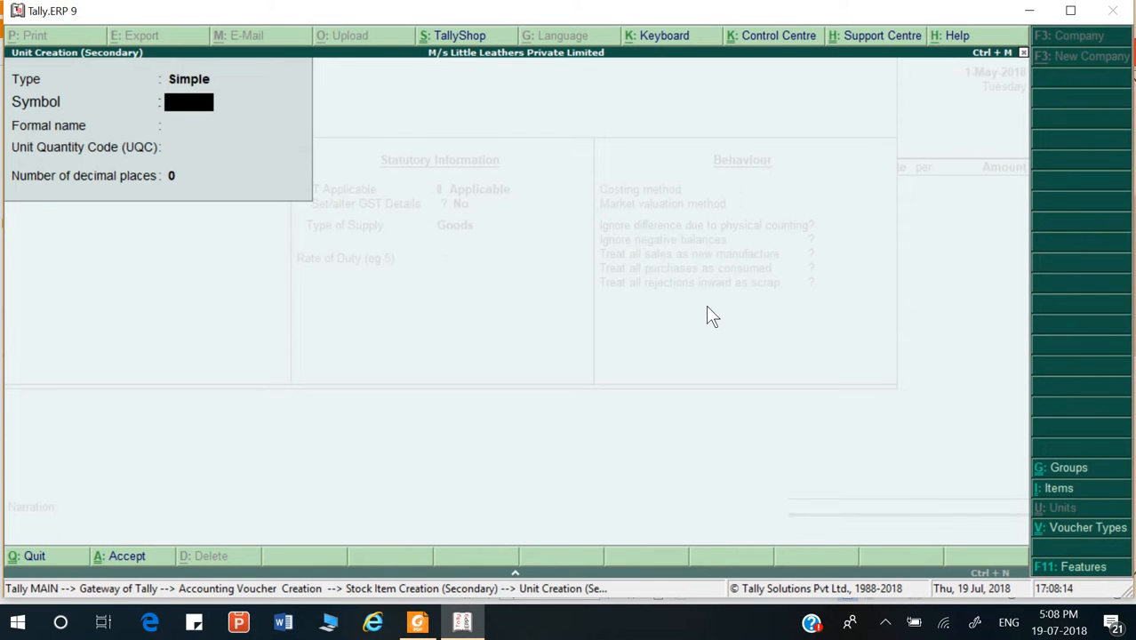
key("alt+Tab")
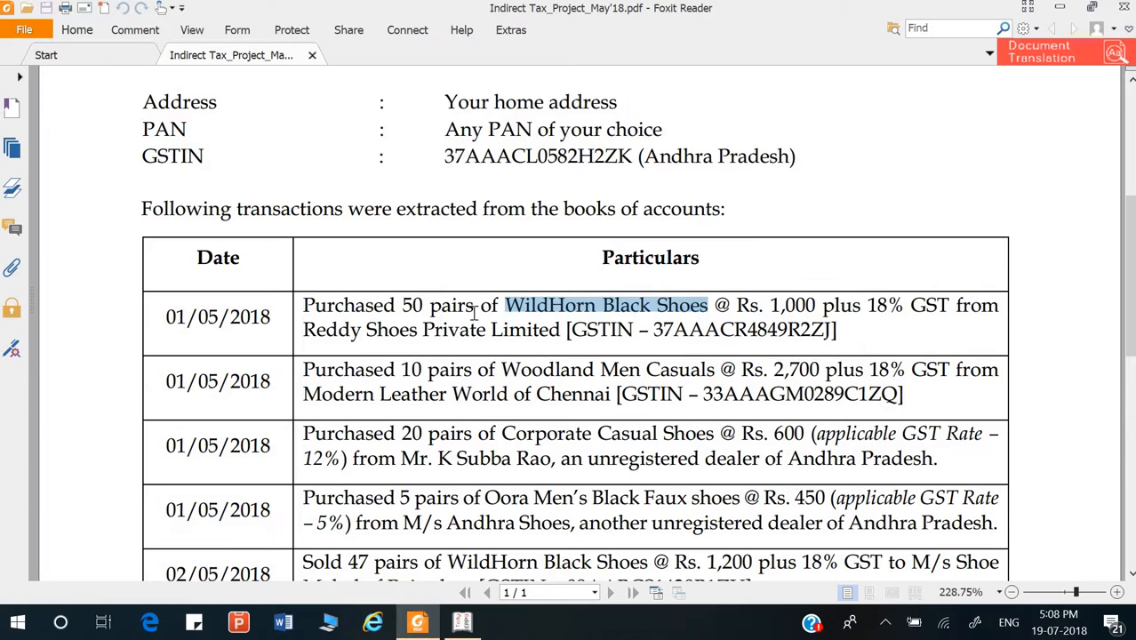
key("alt+Tab")
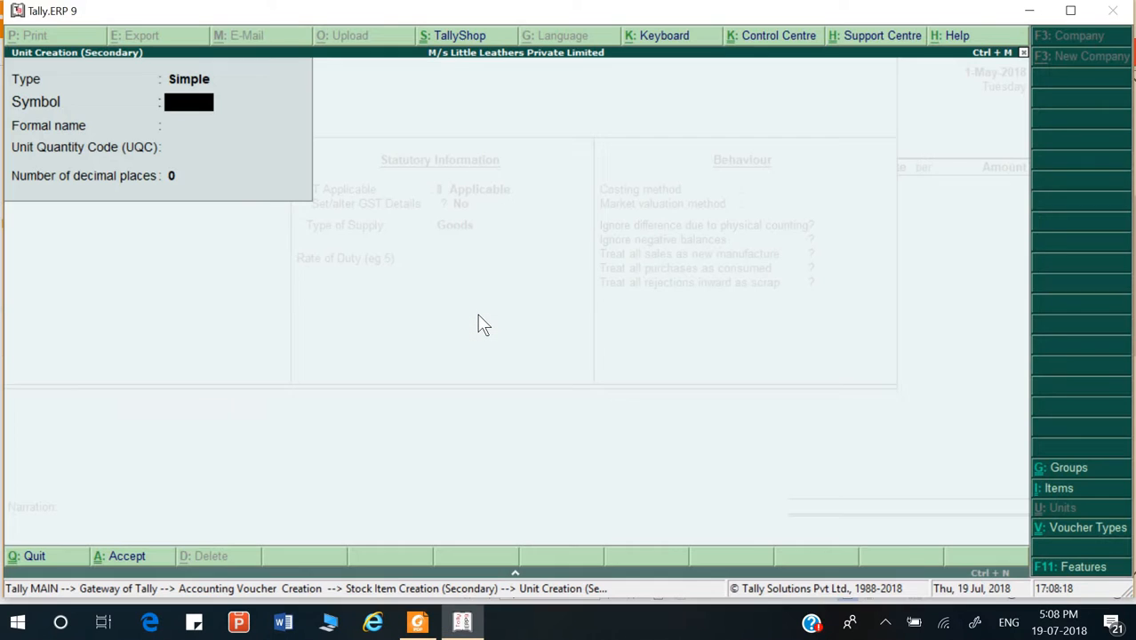
type("Pairs")
key("Return")
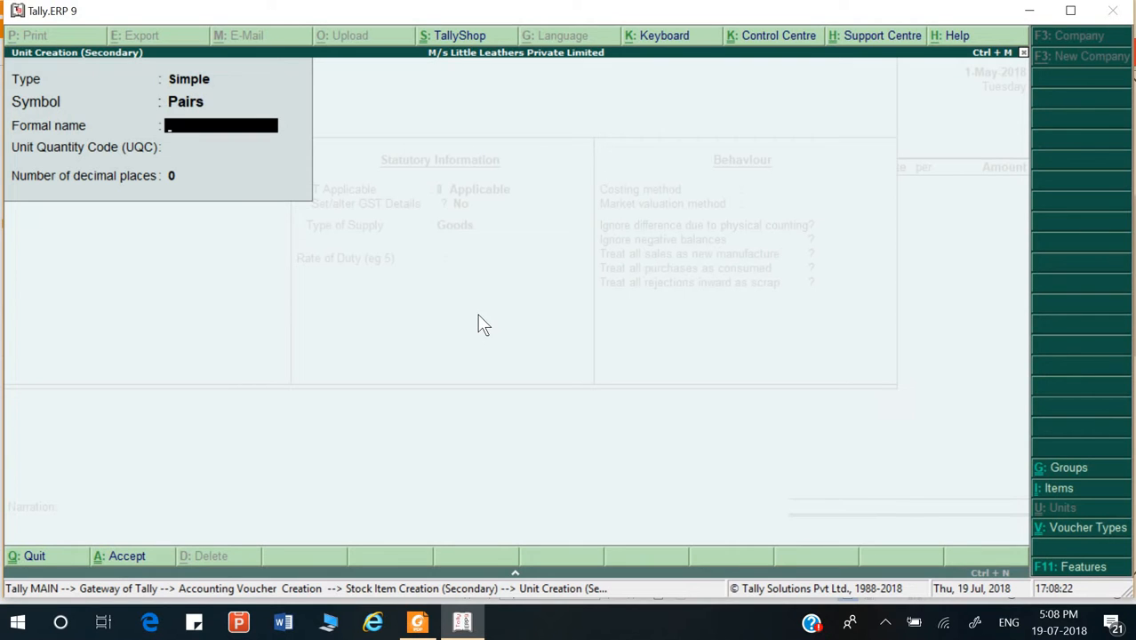
key("Return")
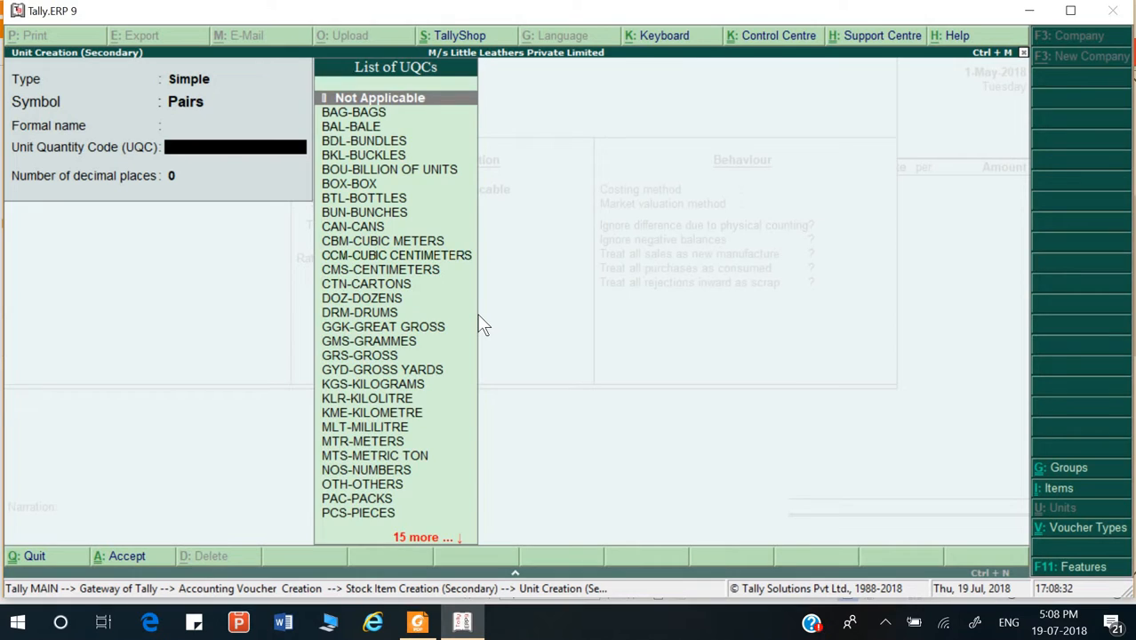
type("pa")
key("Down")
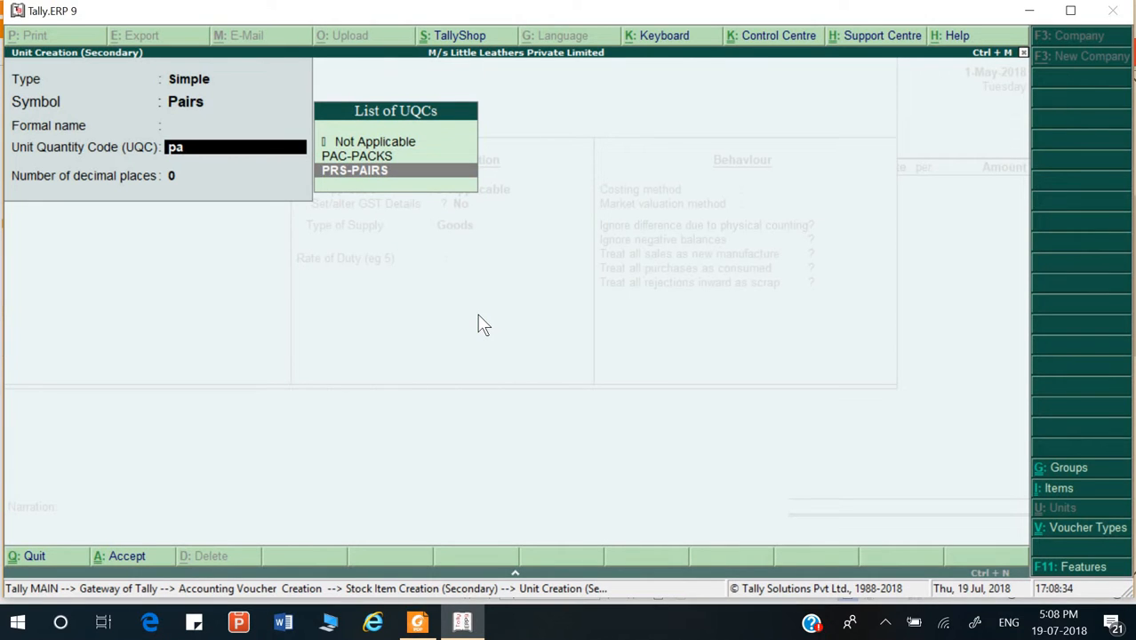
key("Return")
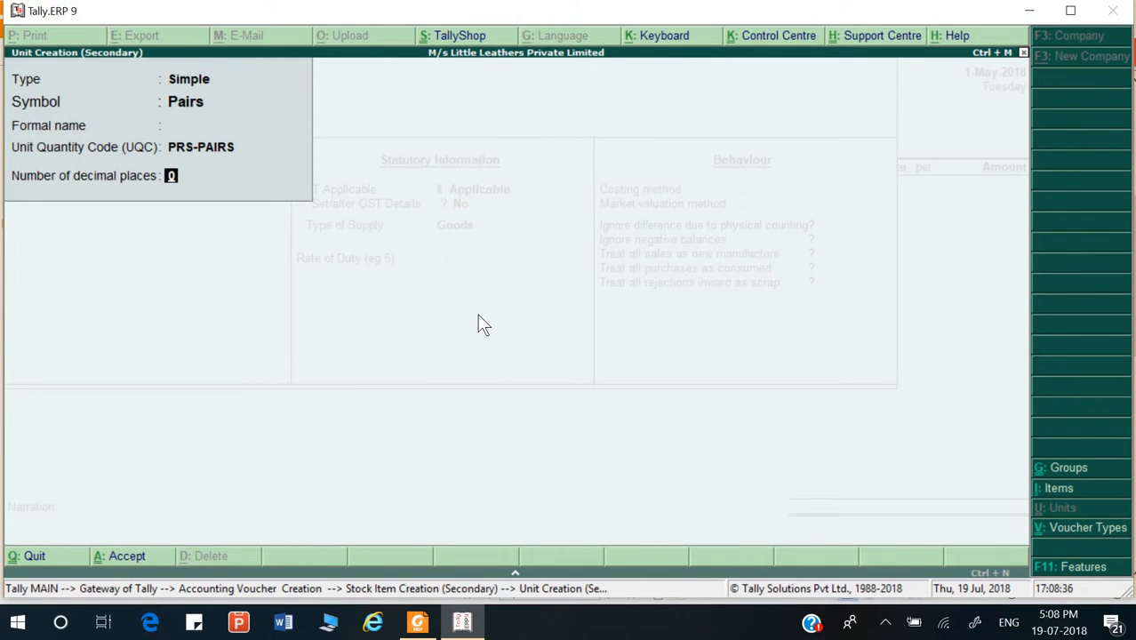
key("Return")
key("Return")
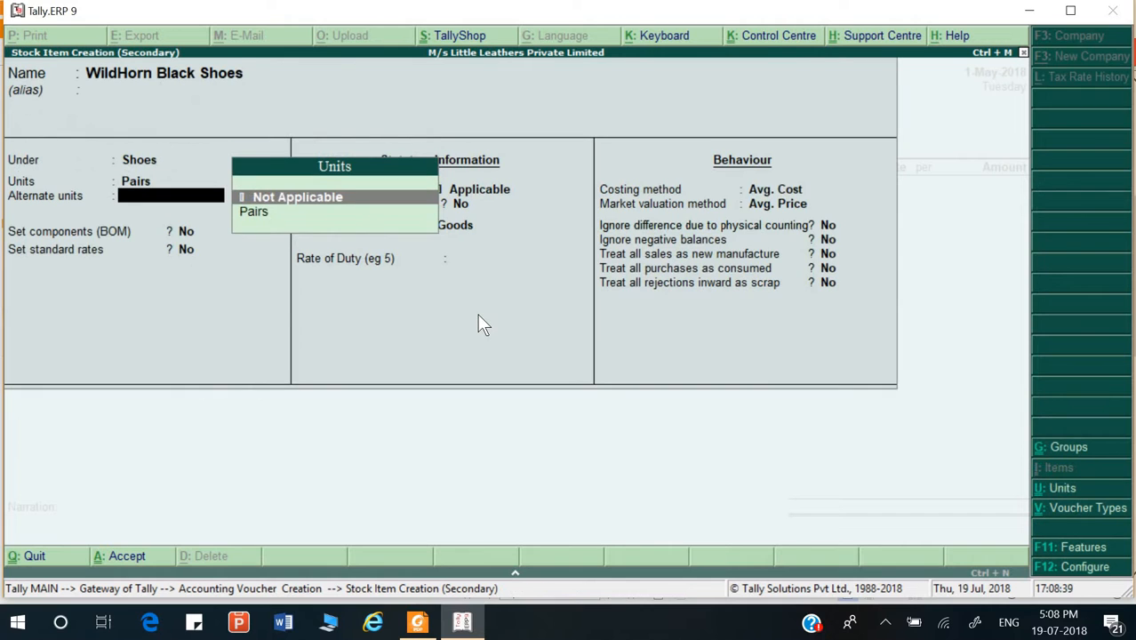
- Keep alternate units Not Applicable, components and standard rates at No and GST Applicable, and set Set/alter GST Details to Yes for the item
key("Return")
key("Return")
key("Return")
key("Return")
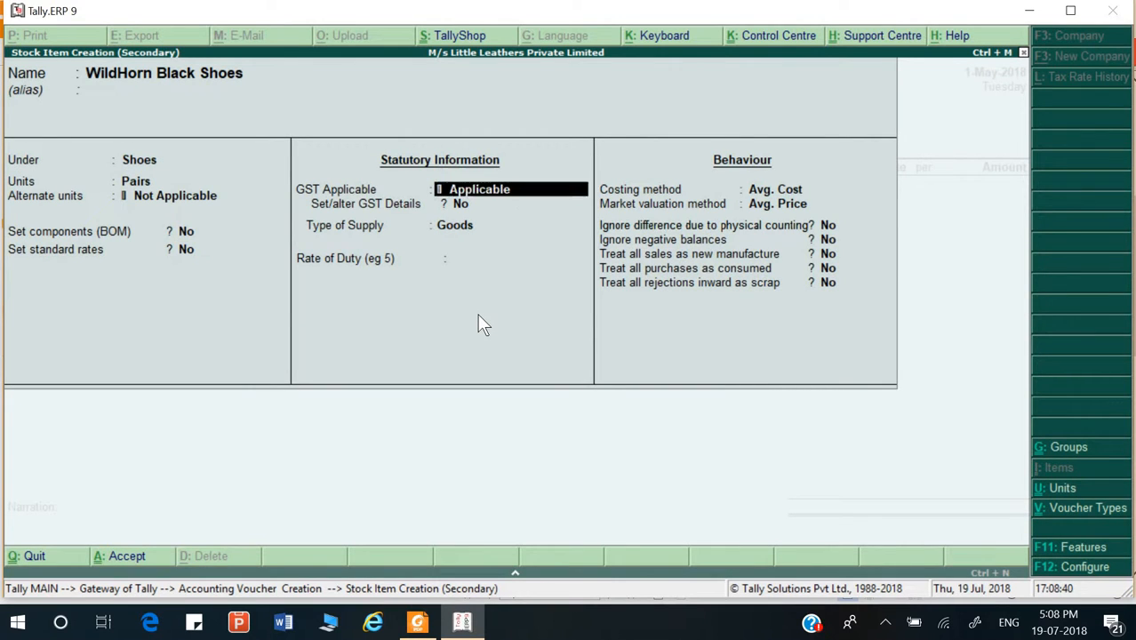
key("y")
key("Return")
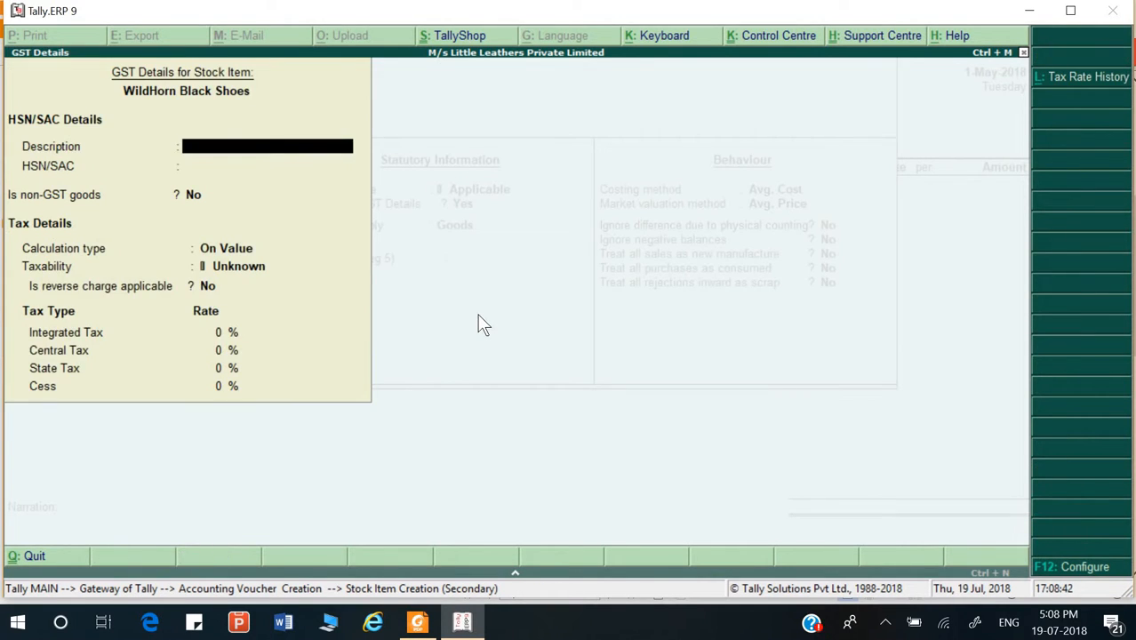
- Fill the item's GST details with description Shoes and HSN/SAC 6403, keeping non-GST goods at No and calculation type On Value
type("Shoes")
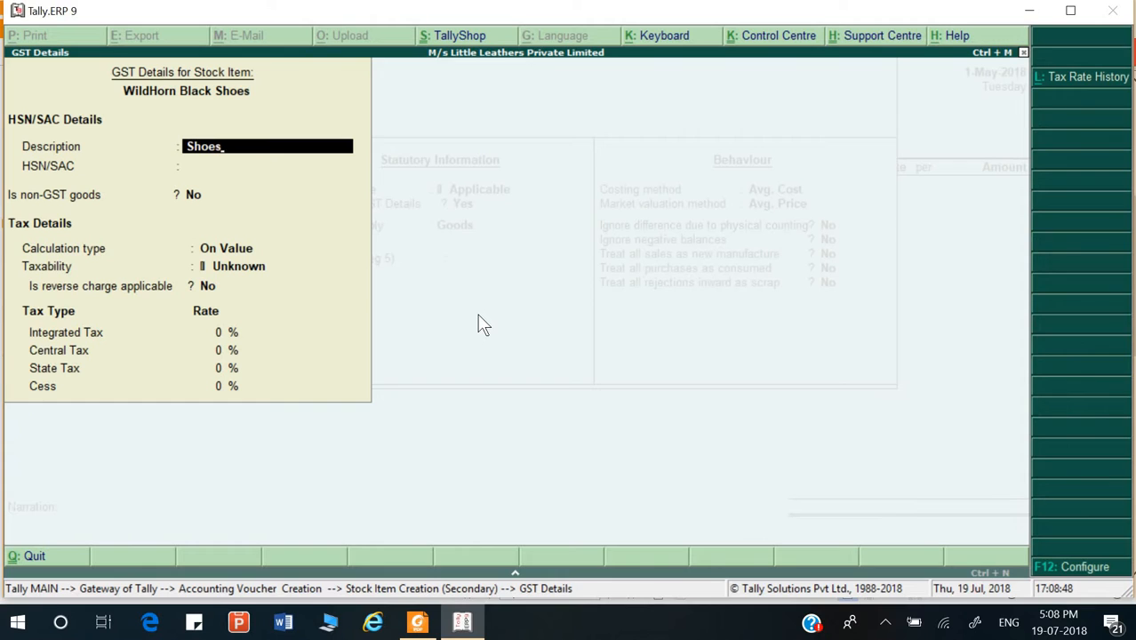
key("Return")
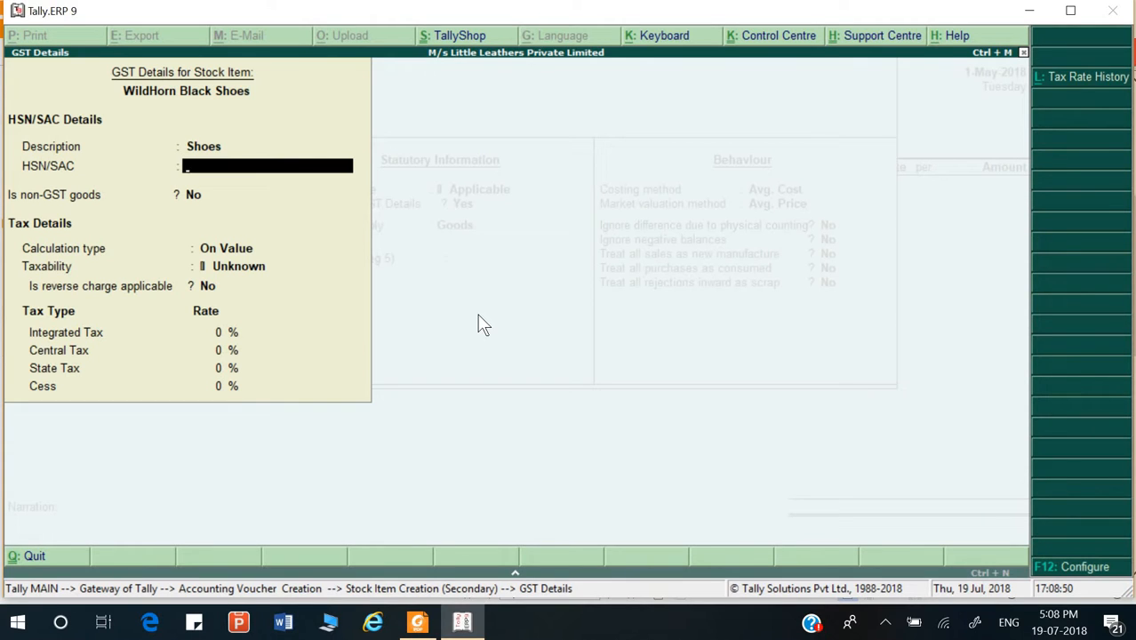
type("6403")
key("Return")
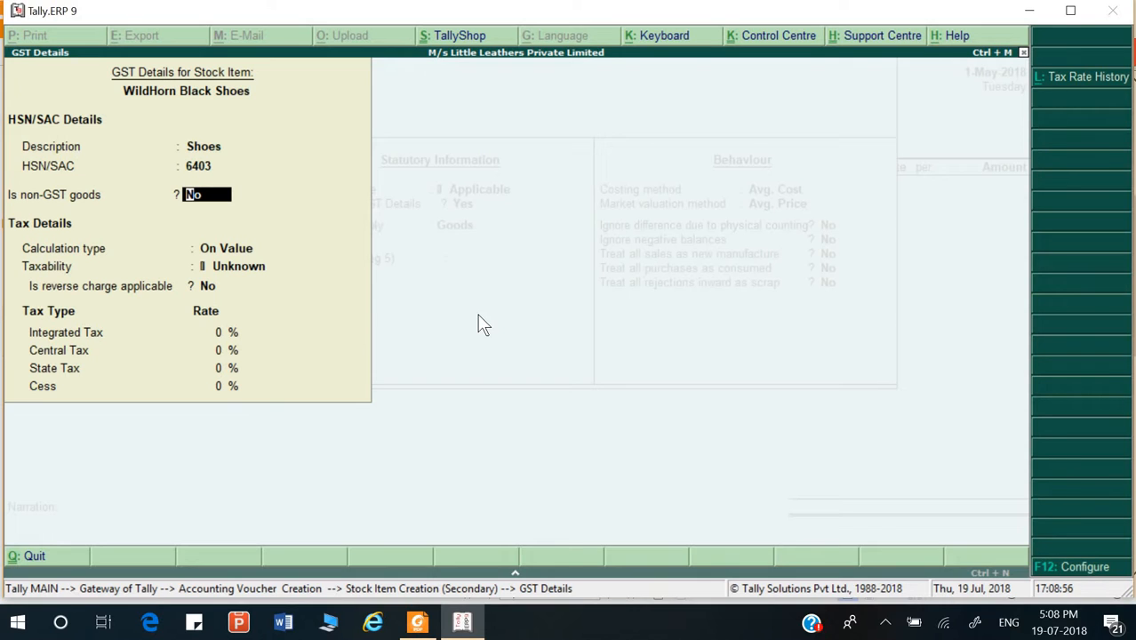
key("Return")
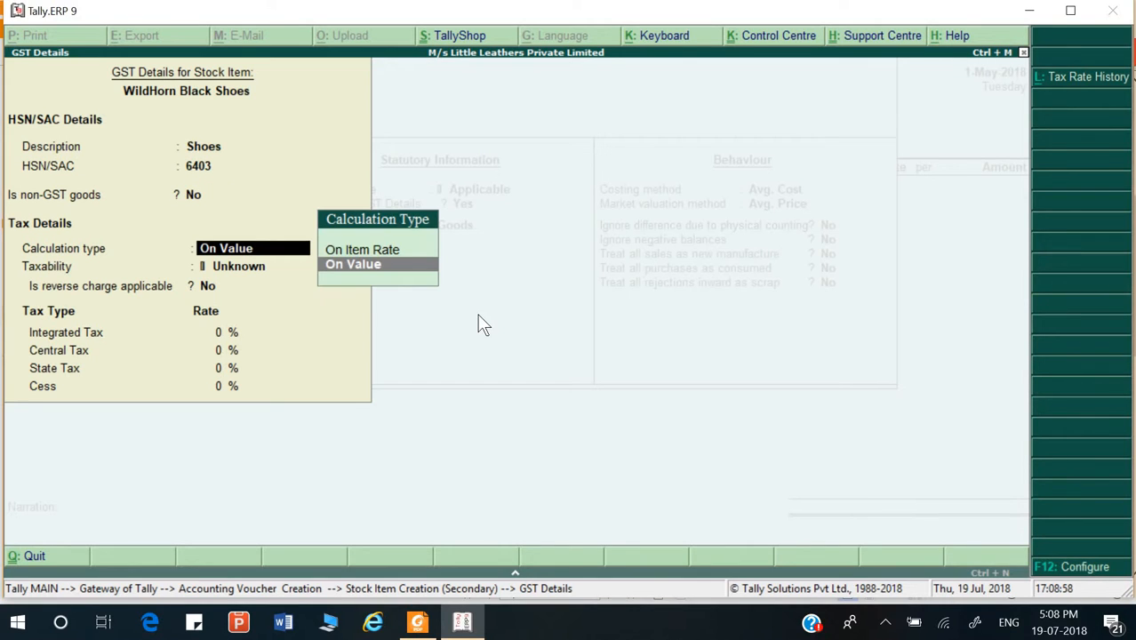
key("Return")
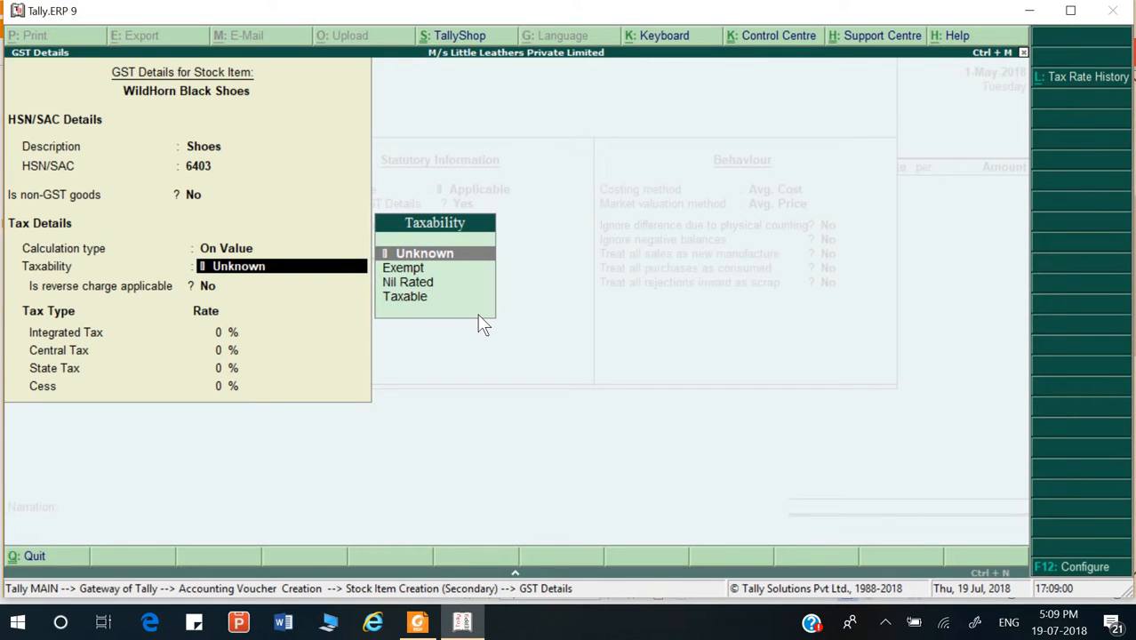
- Make the item Taxable without reverse charge and set its integrated tax rate to 18%
key("Down")
key("Down")
key("Down")
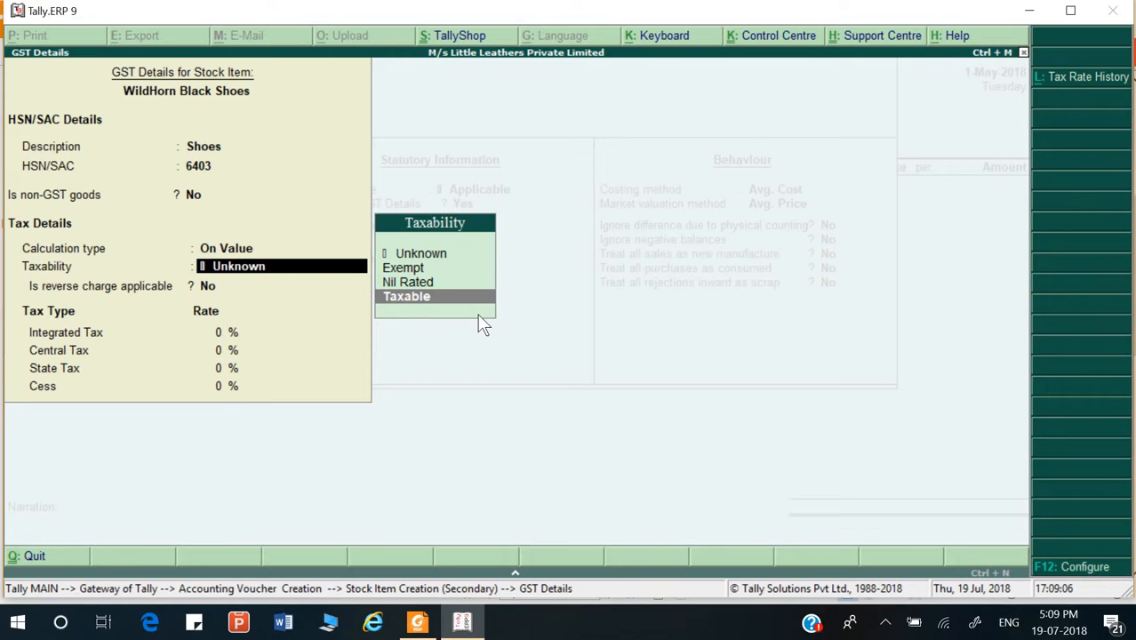
key("Return")
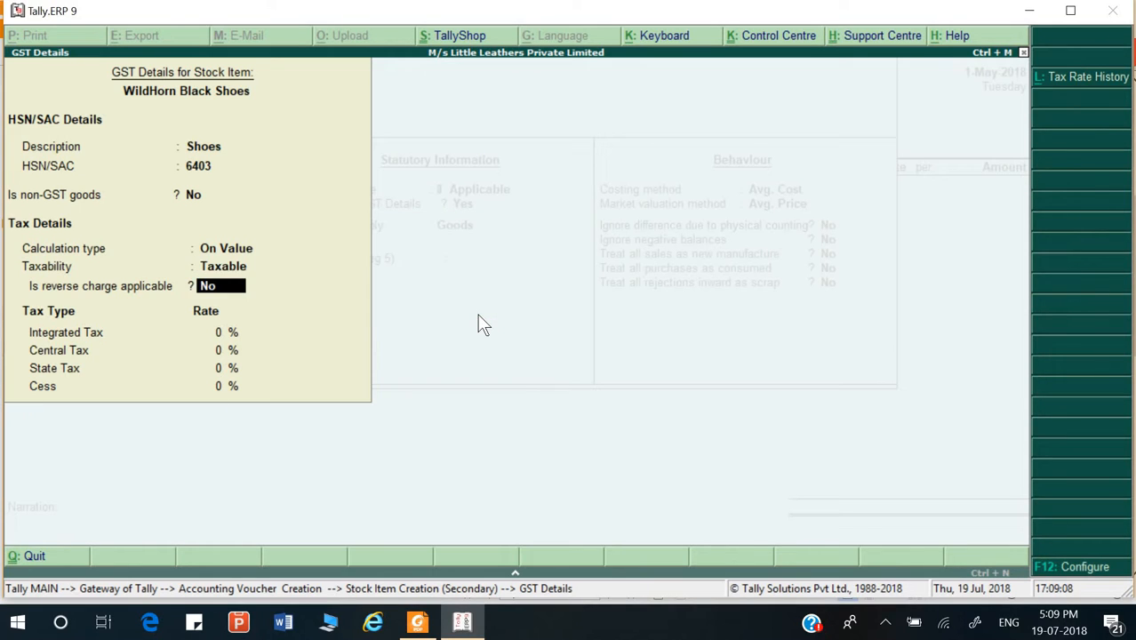
key("Return")
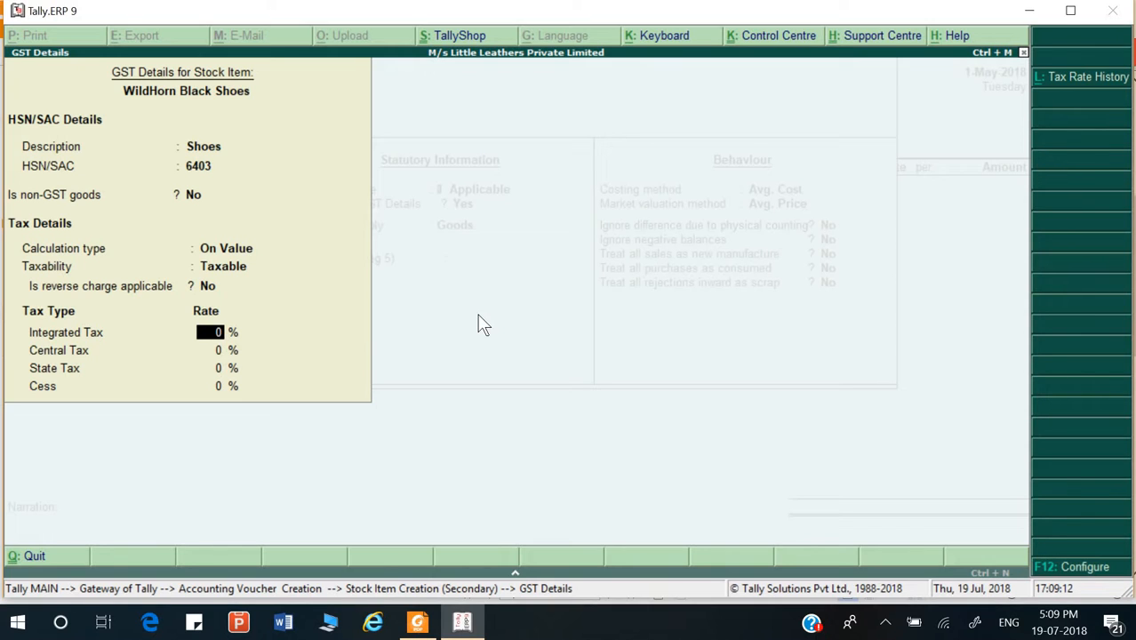
type("18")
key("Return")
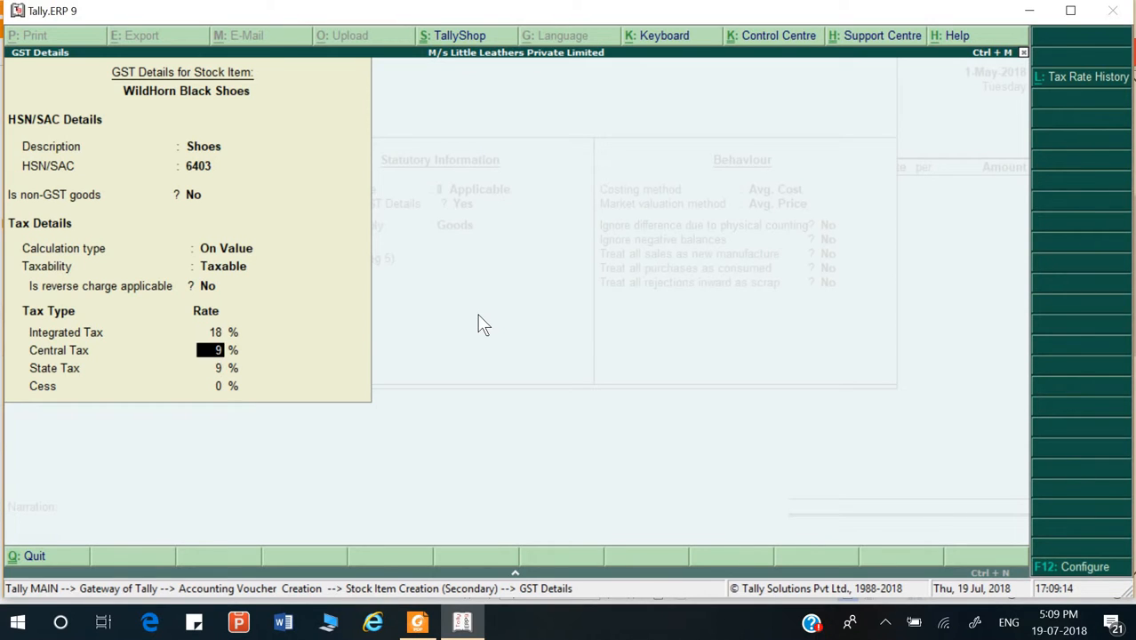
- Keep the remaining tax rates, supply type Goods, duty rate 0 and the default Behaviour settings, and save the WildHorn Black Shoes item
key("Return")
key("Return")
key("Return")
key("Return")
key("Return")
key("Return")
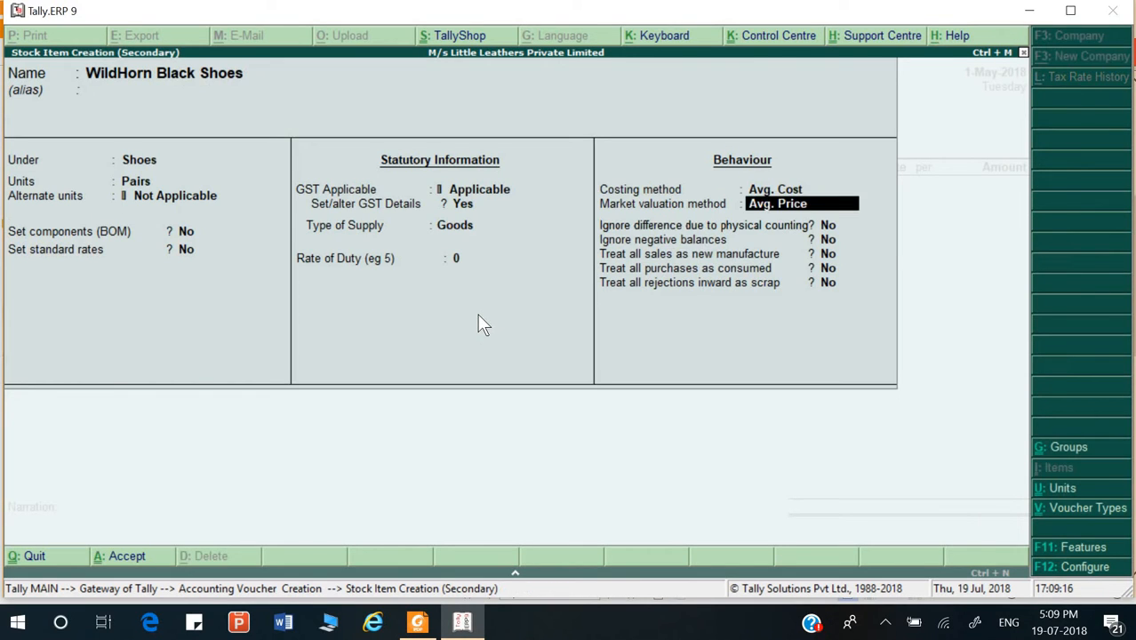
key("Return")
key("Return")
key("Return")
key("Return")
key("Return")
key("Return")
key("Return")
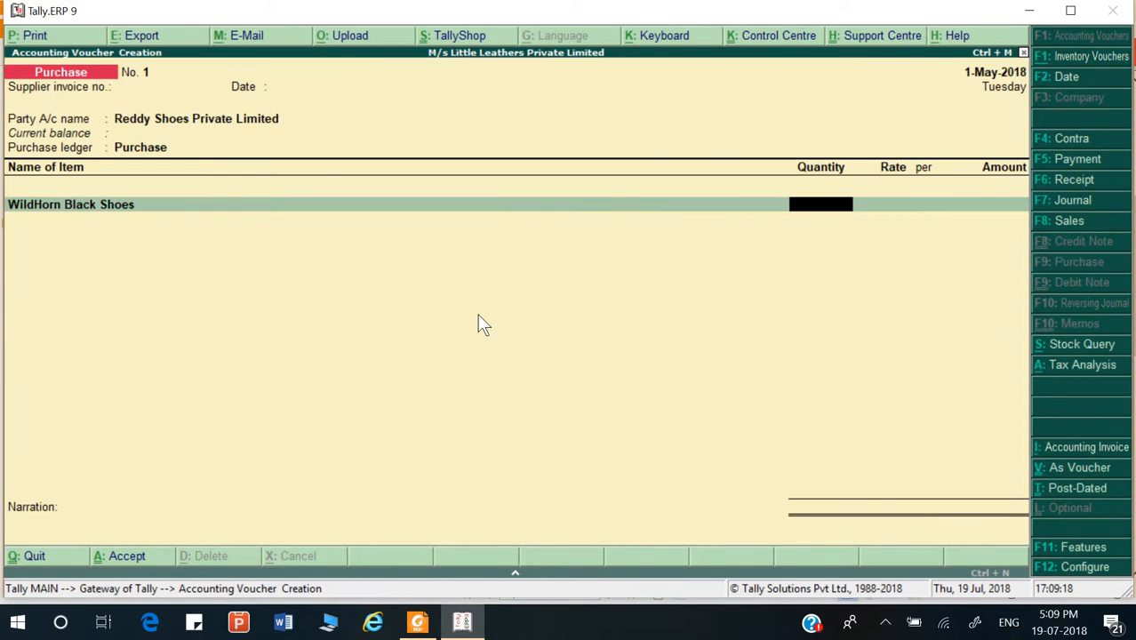
- Check the purchase in the project PDF, then enter 50 pairs at a rate of 1,000 in Tally and accept the suggested taxable value
key("alt+Tab")
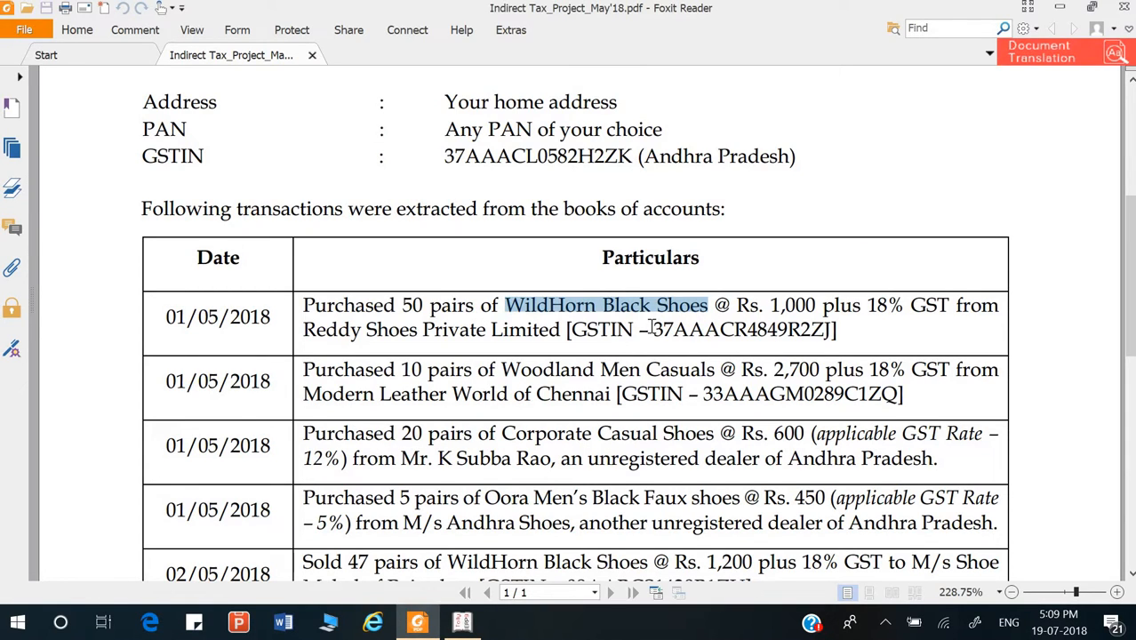
key("alt+Tab")
type("50")
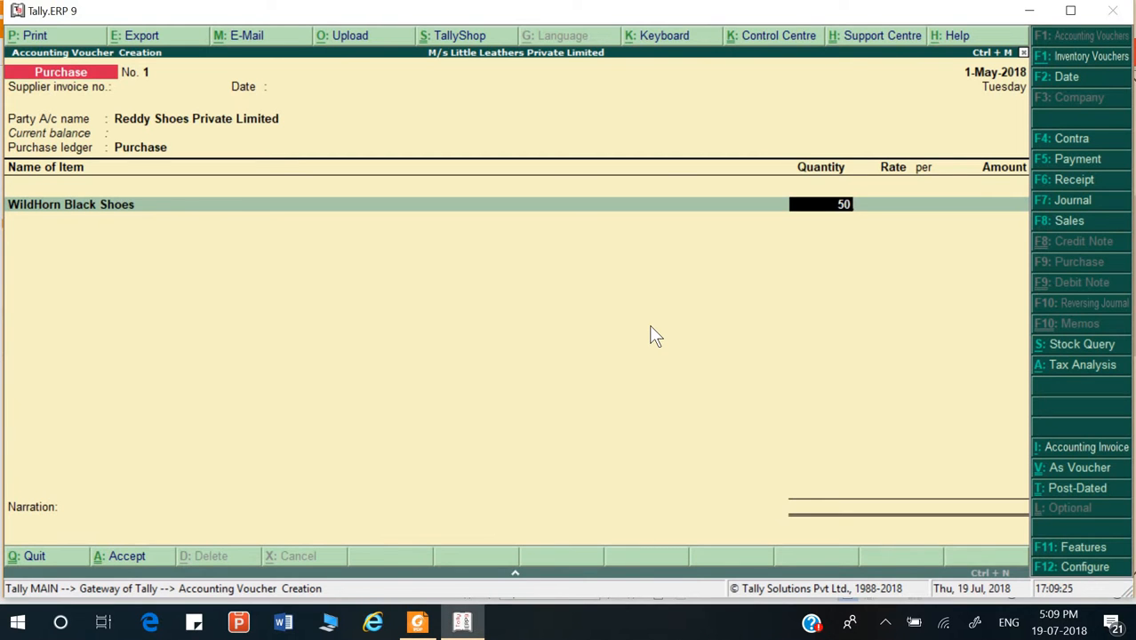
key("Return")
type("1000")
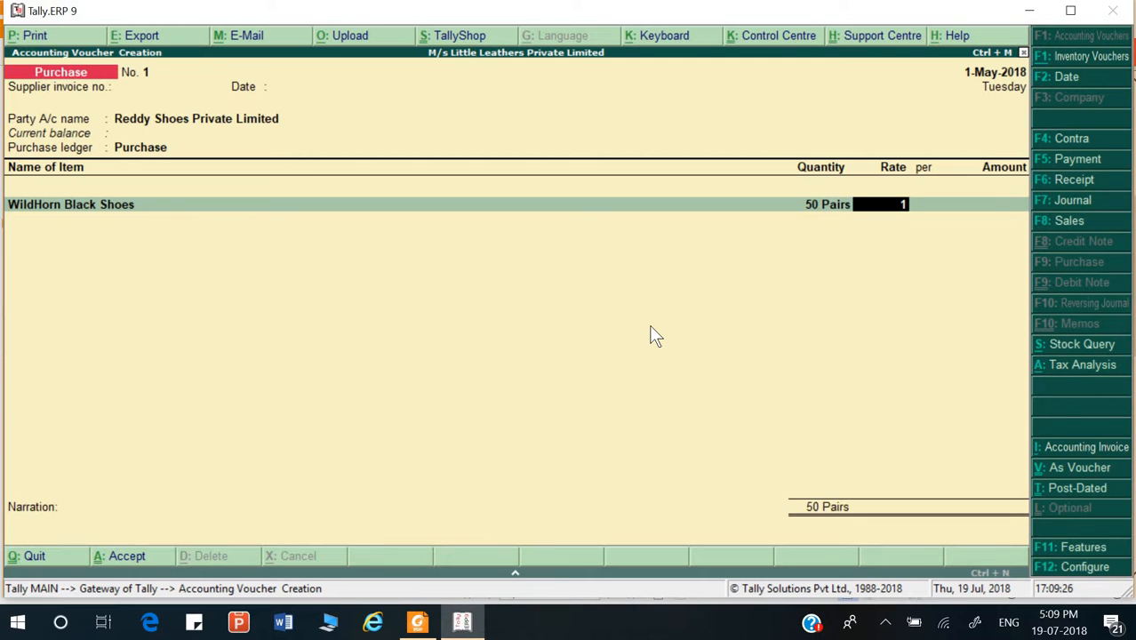
key("Return")
key("Return")
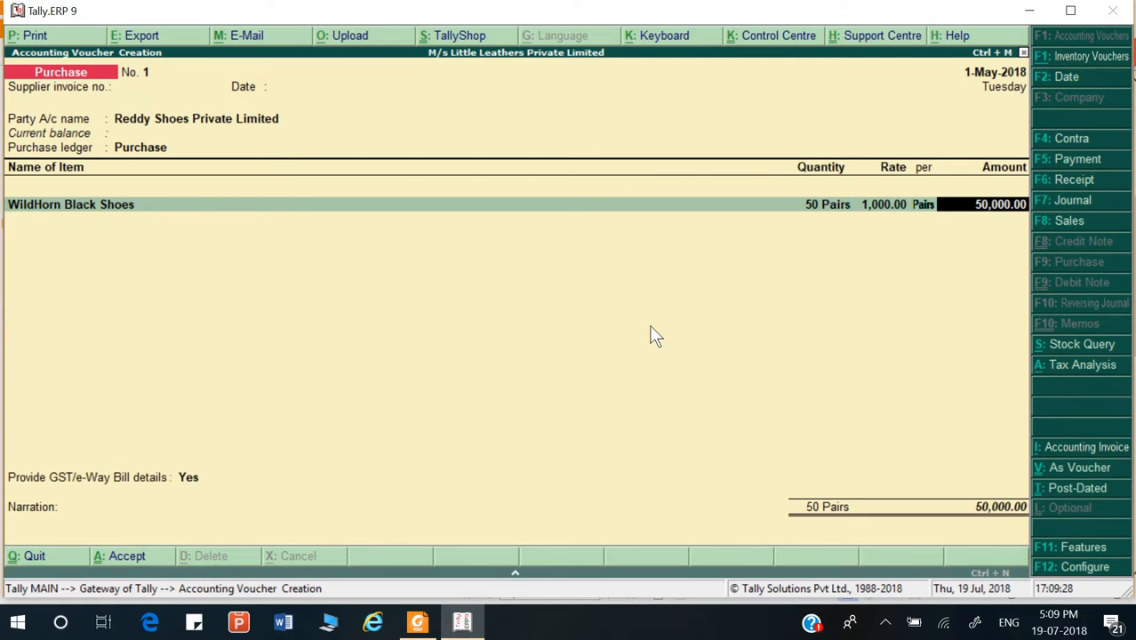
key("Return")
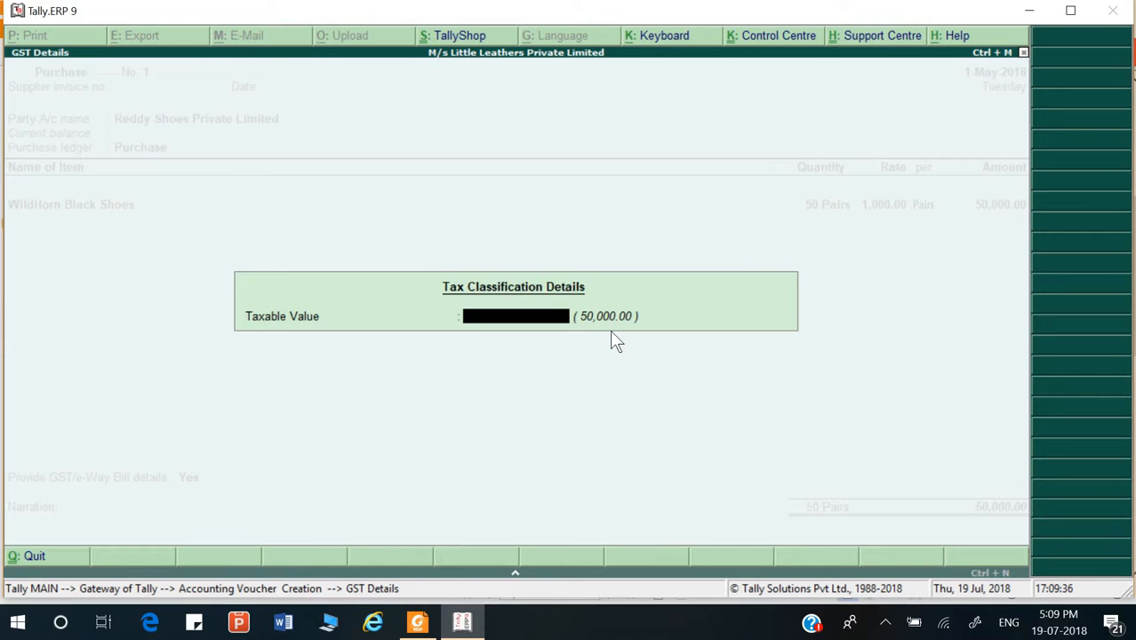
key("Return")
key("Return")
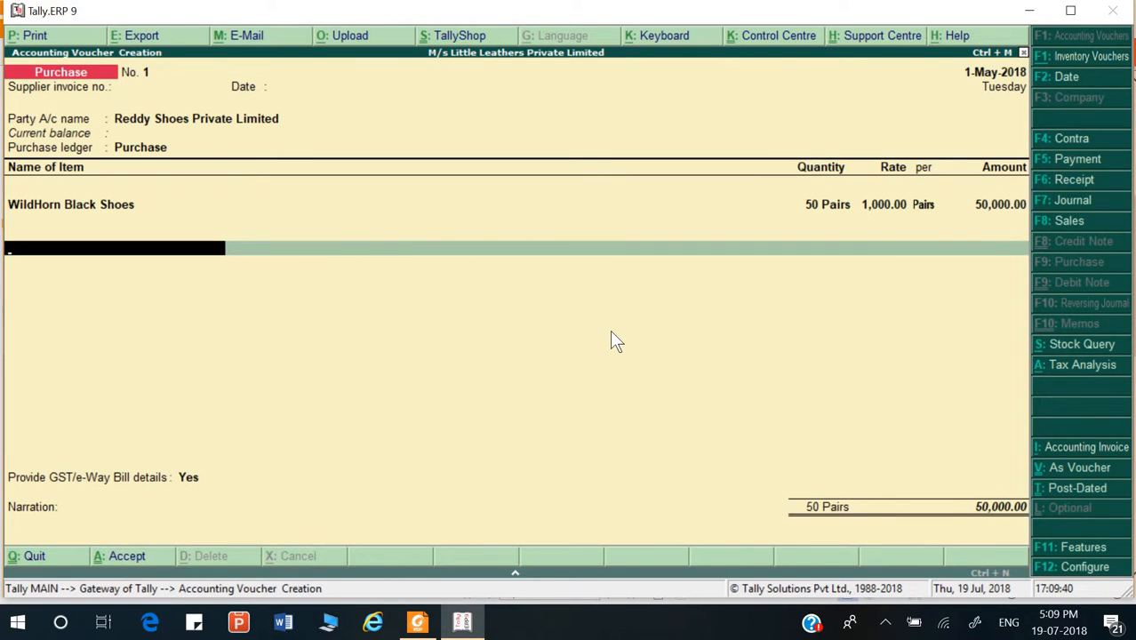
- Create a ledger named CGST from the purchase voucher and place it under Duties & Taxes
key("alt+c")
type("CGST")
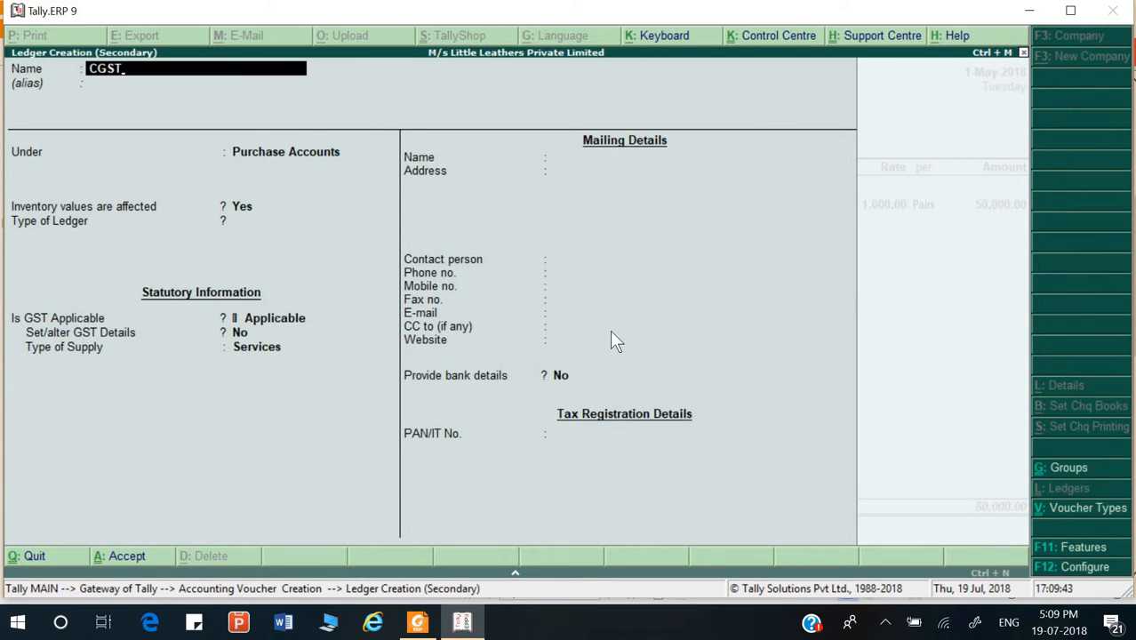
key("Return")
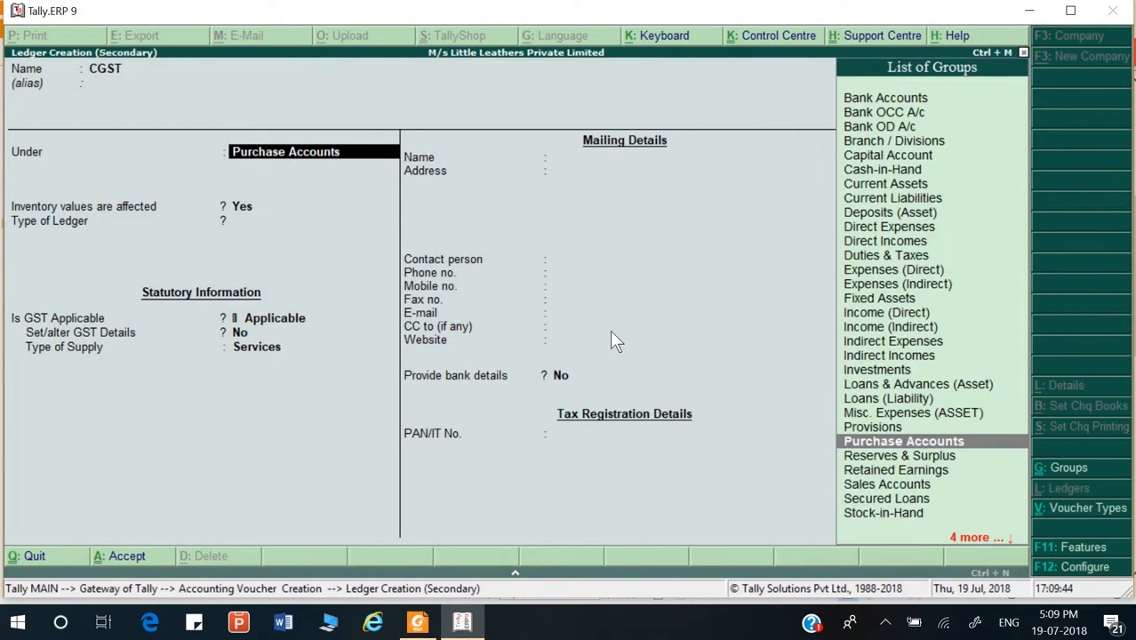
type("dut")
key("Return")
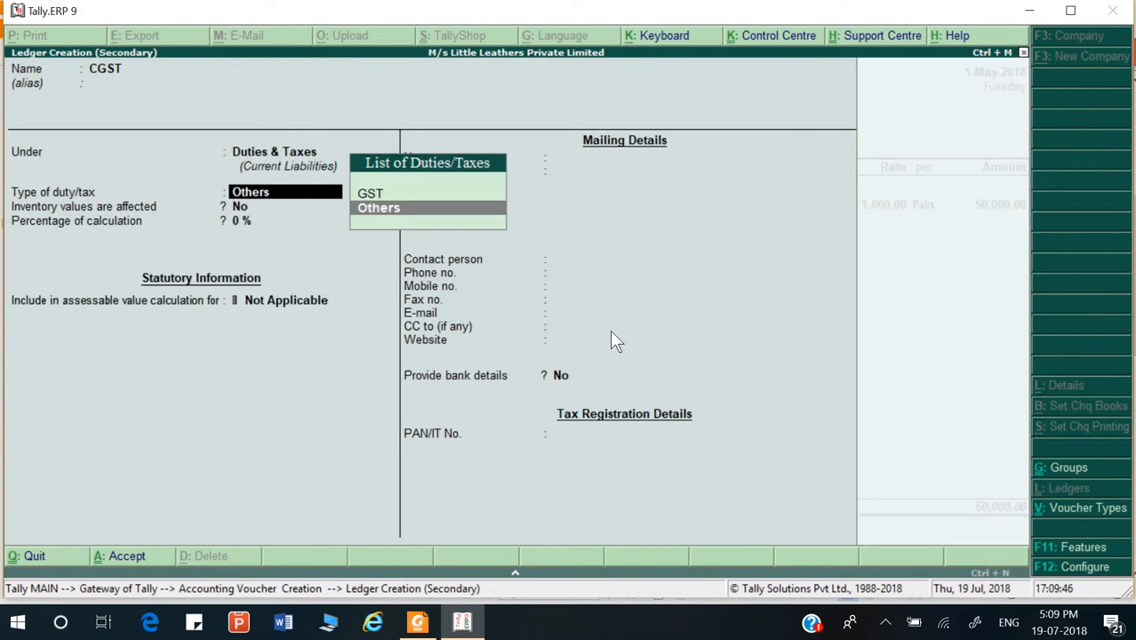
- Set the CGST ledger's duty type to GST and tax type to Central Tax, save it with default settings and accept its voucher amount
key("Up")
key("Return")
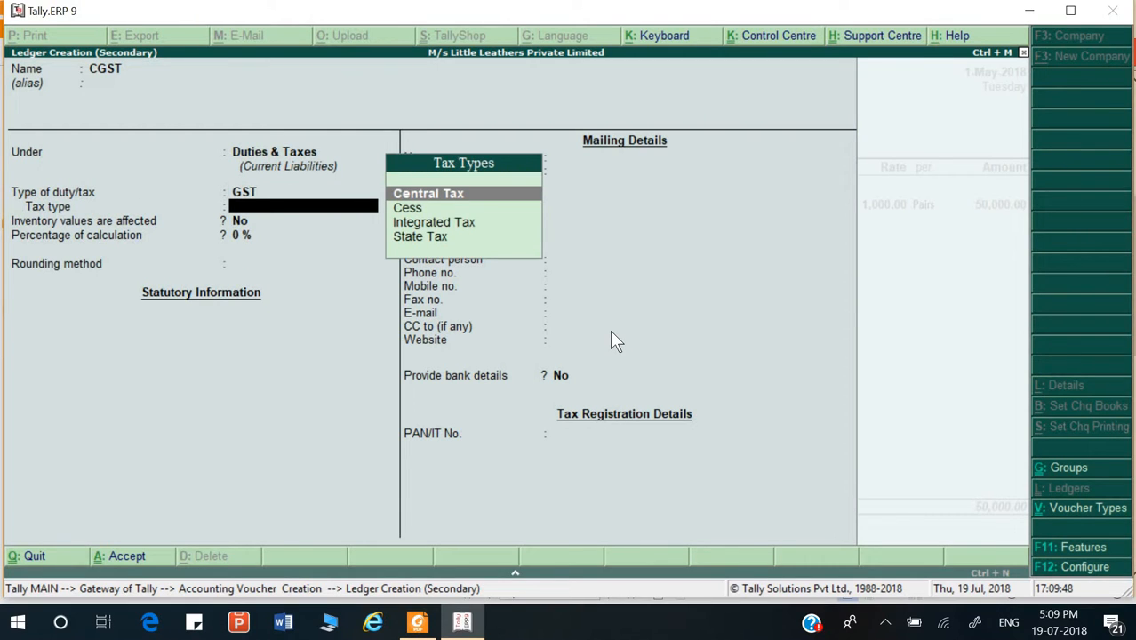
key("Return")
key("Return")
key("Return")
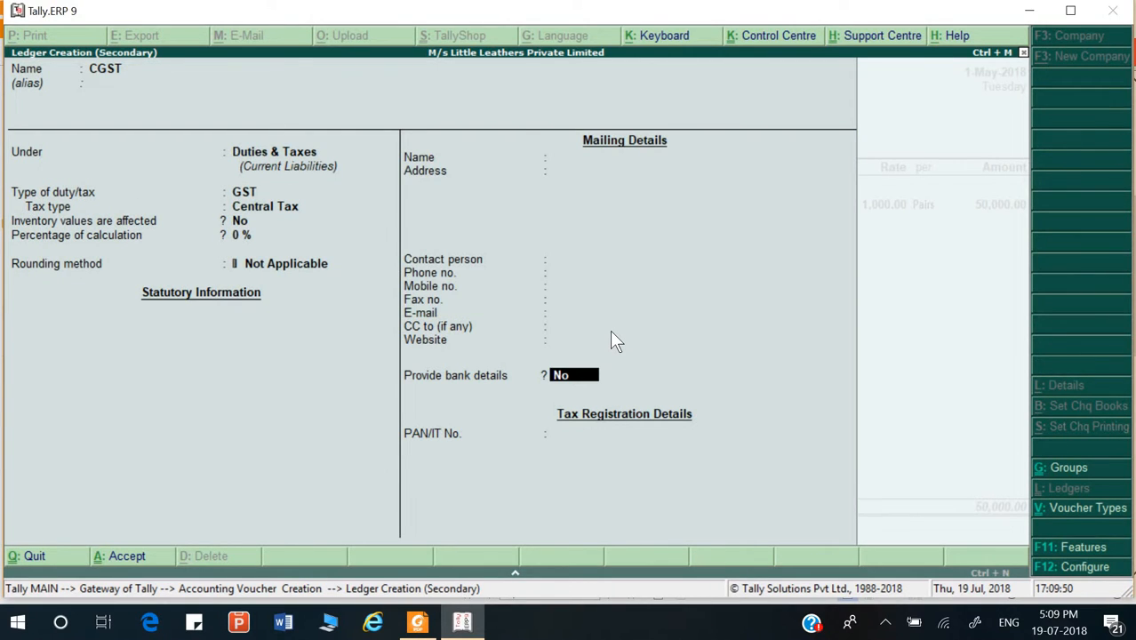
key("Return")
key("Return")
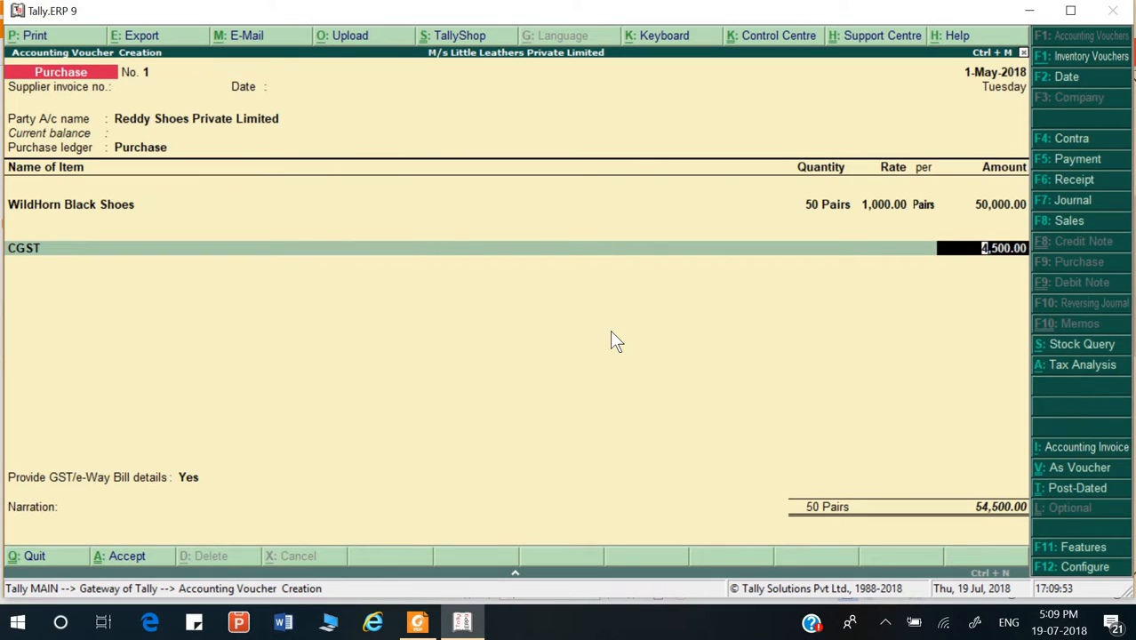
key("Return")
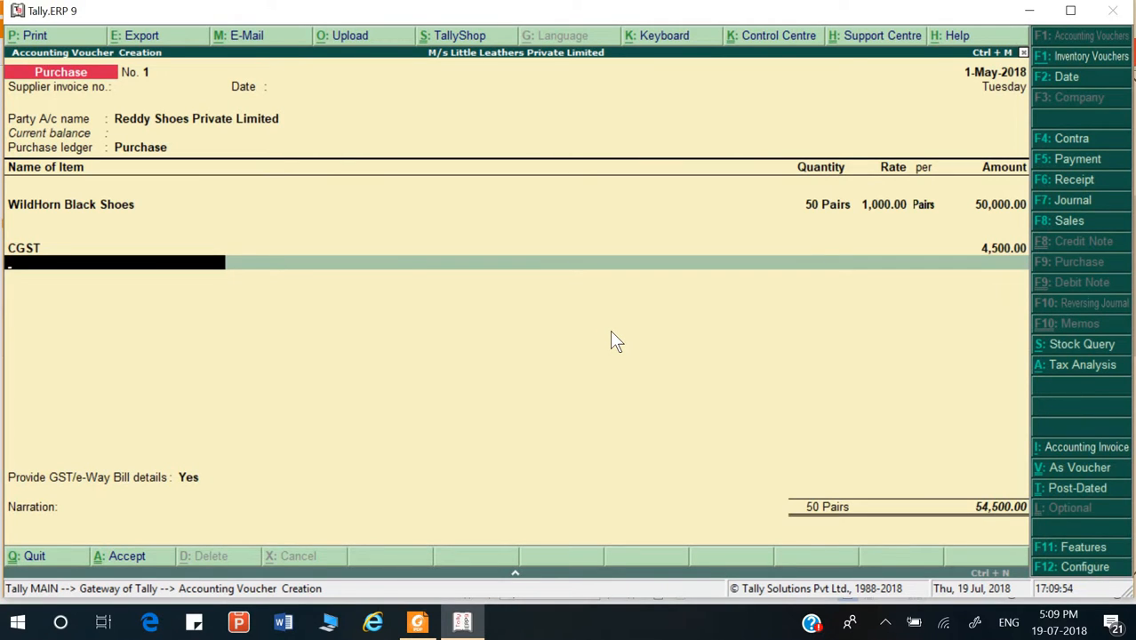
- Create a ledger named SGST from the purchase voucher, keeping it under Duties & Taxes
key("alt+c")
type("SGST")
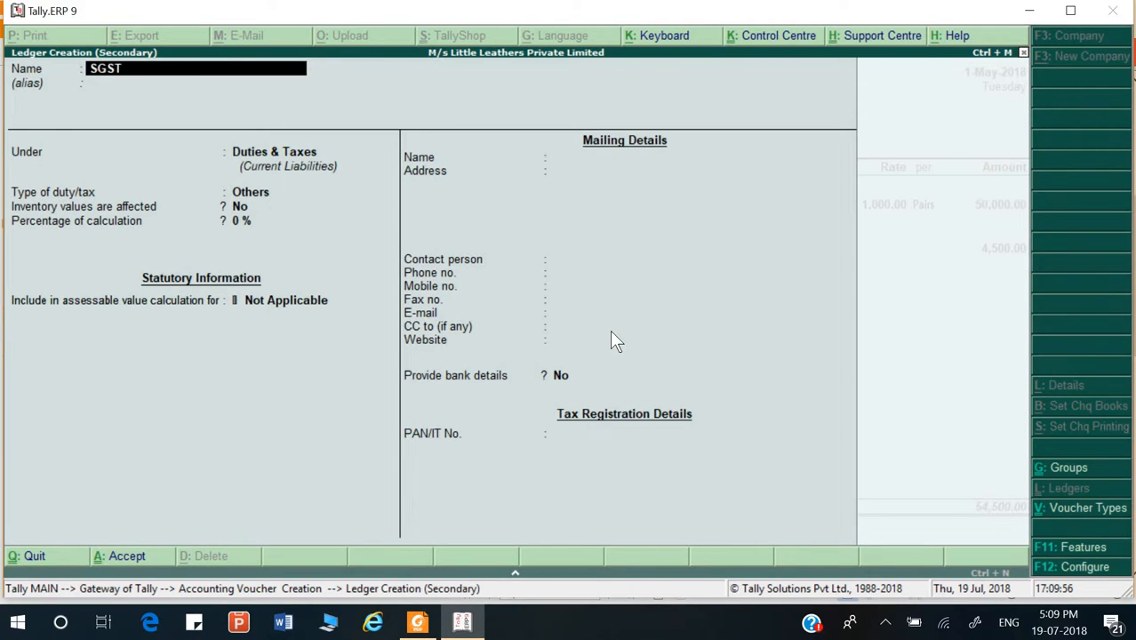
key("Return")
key("Return")
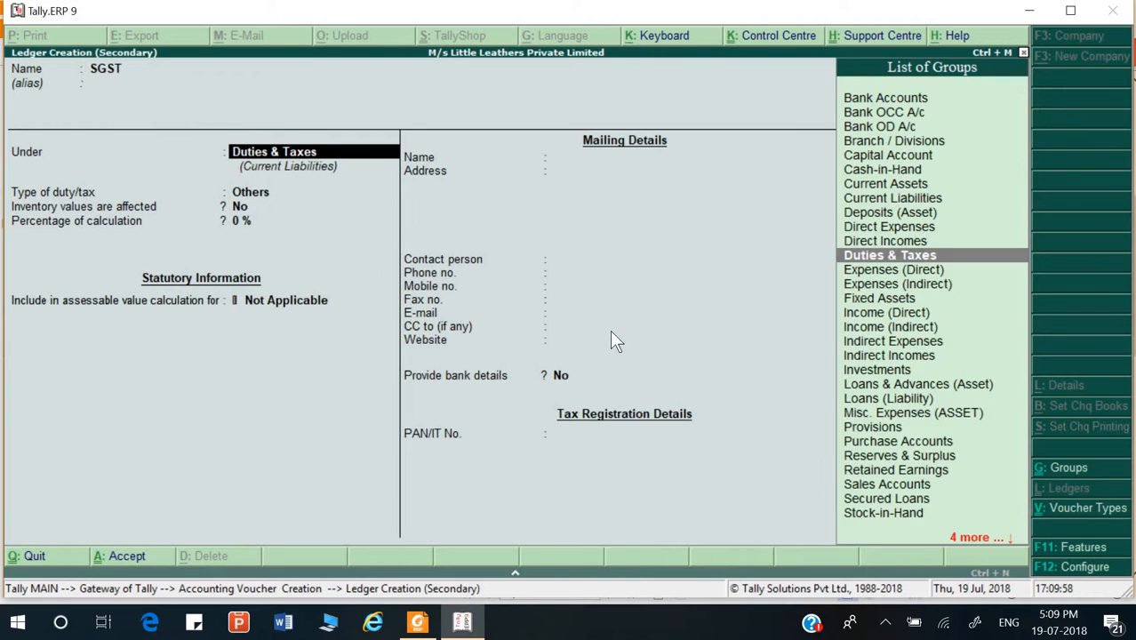
key("Return")
- Set the SGST ledger to duty type GST and tax type State Tax with rounding Not Applicable, save it and accept its voucher amount
key("Up")
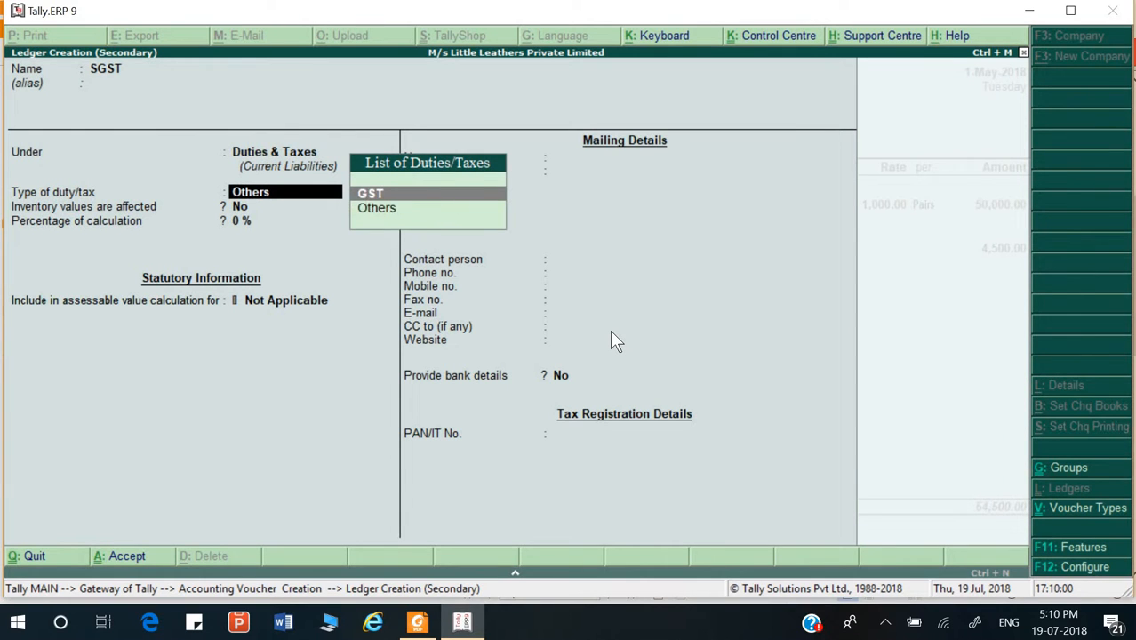
key("Return")
key("Down")
key("Down")
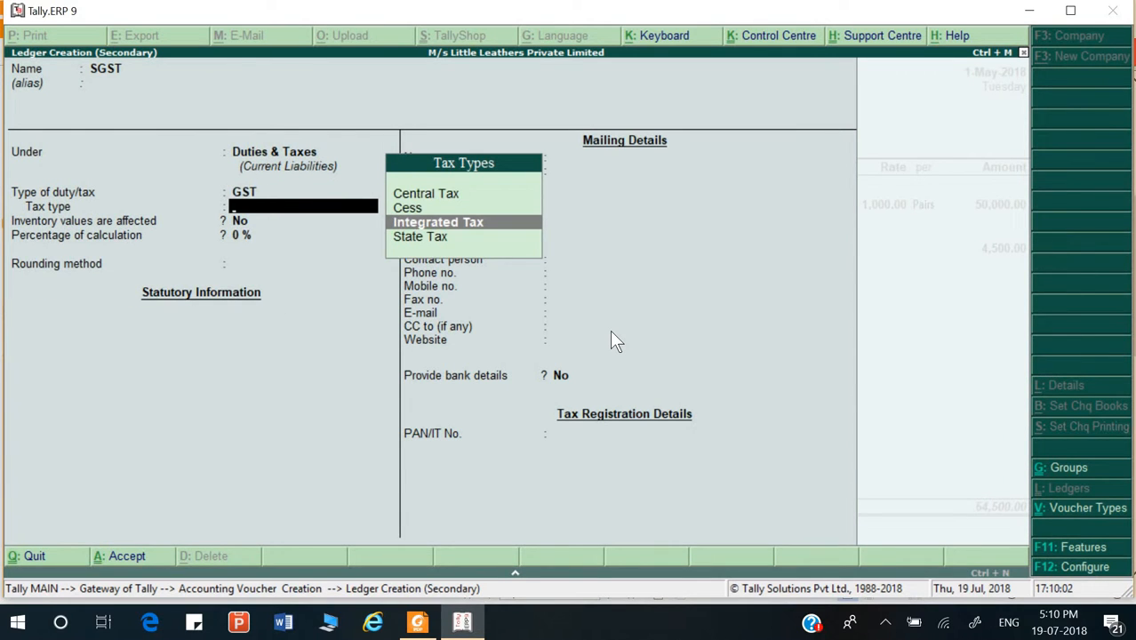
key("Down")
key("Return")
key("Return")
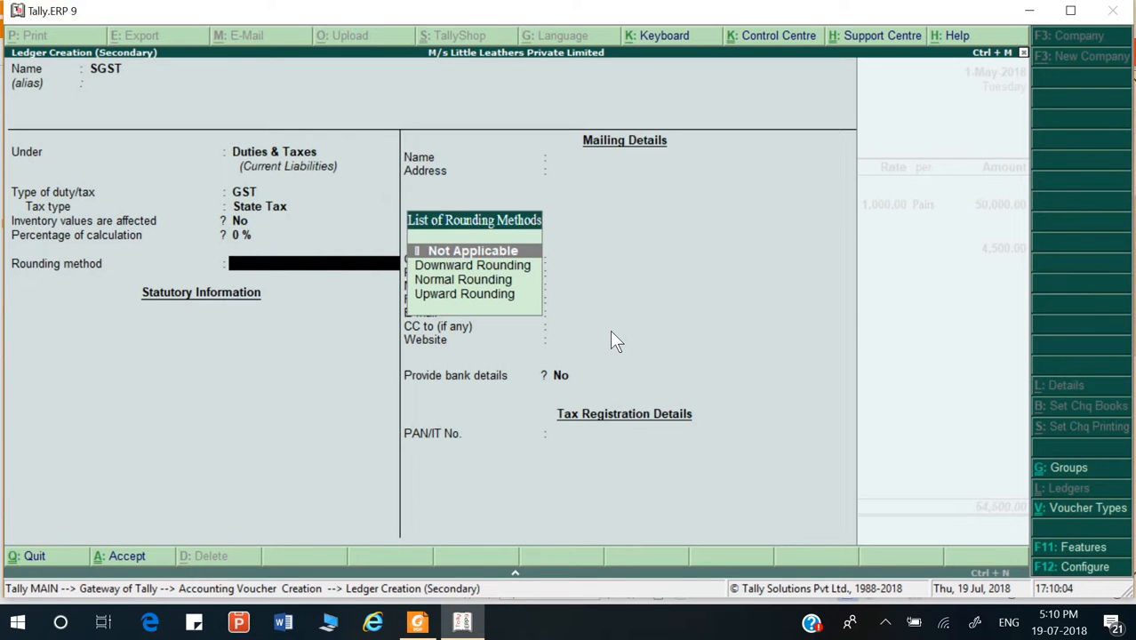
key("Return")
key("ctrl+a")
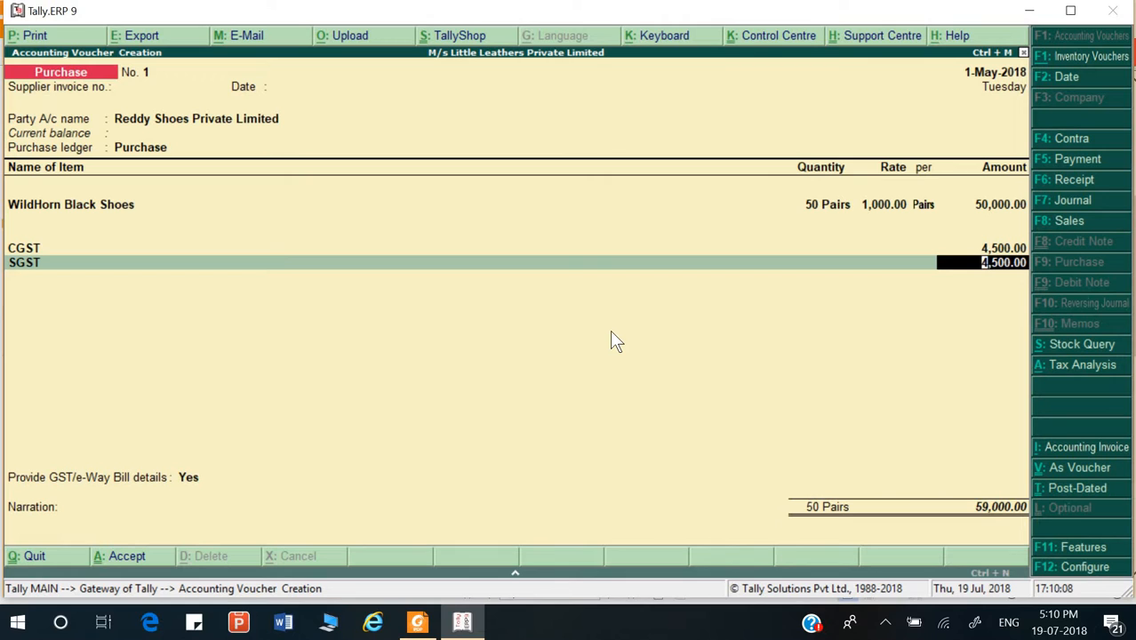
key("Return")
- Back out of the e-way bill details without filling them and set Provide GST/e-Way Bill details to No
key("Return")
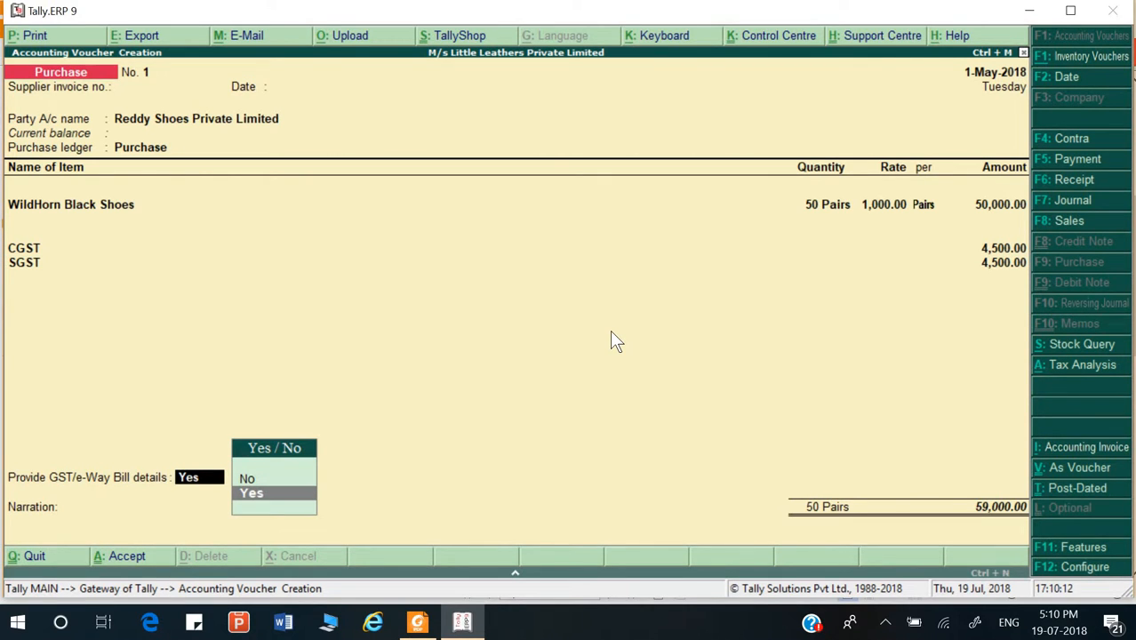
key("Return")
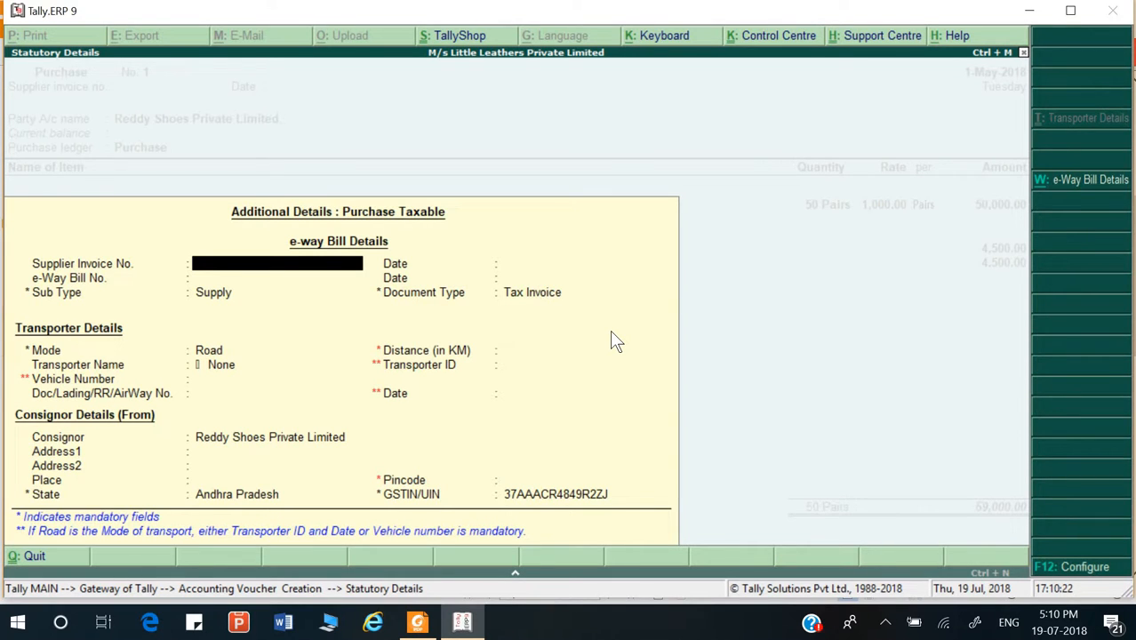
key("Escape")
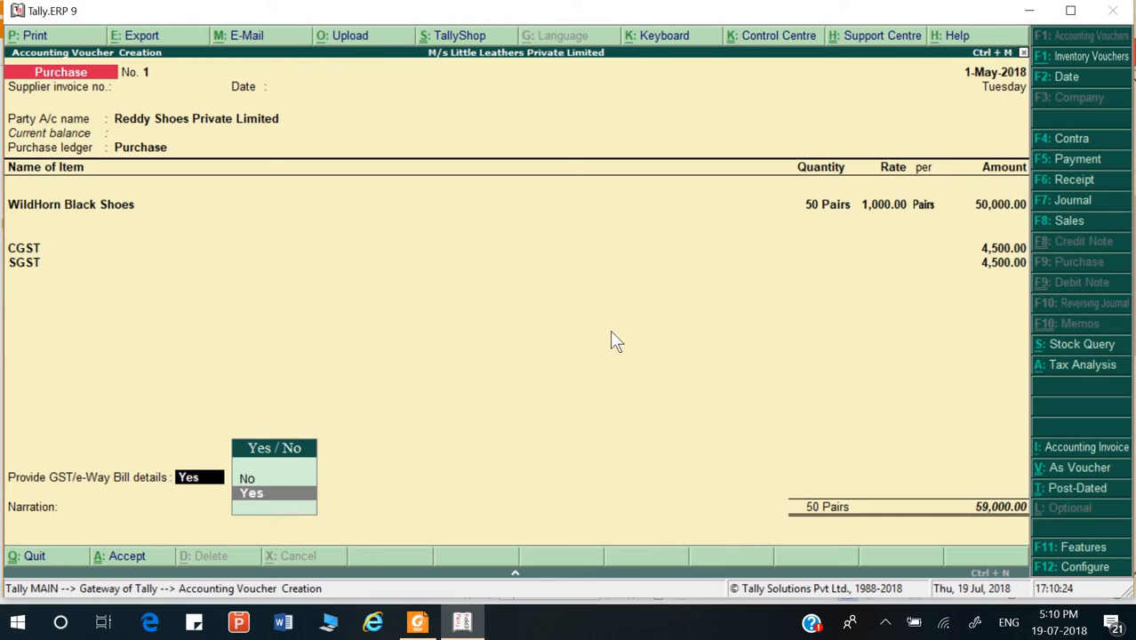
key("Up")
key("Return")
key("Return")
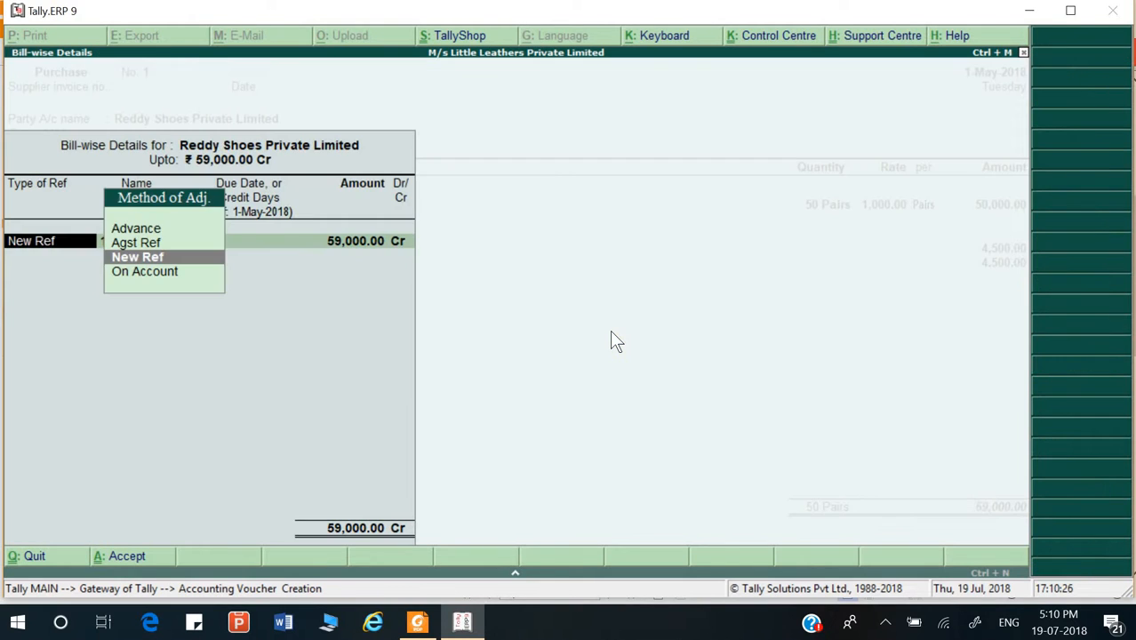
- Allocate the Reddy Shoes Private Limited bill as a New Ref named 1, keeping the full amount as credit
key("Return")
type("PUR")
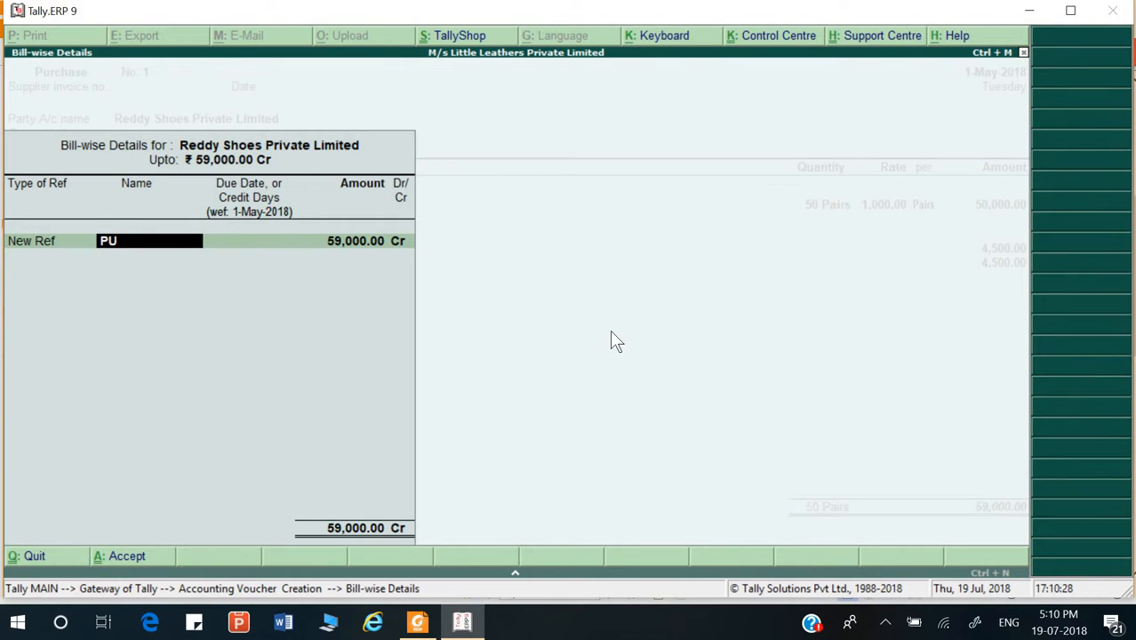
key("BackSpace")
key("BackSpace")
key("BackSpace")
type("1")
key("Return")
key("Return")
key("Return")
key("Return")
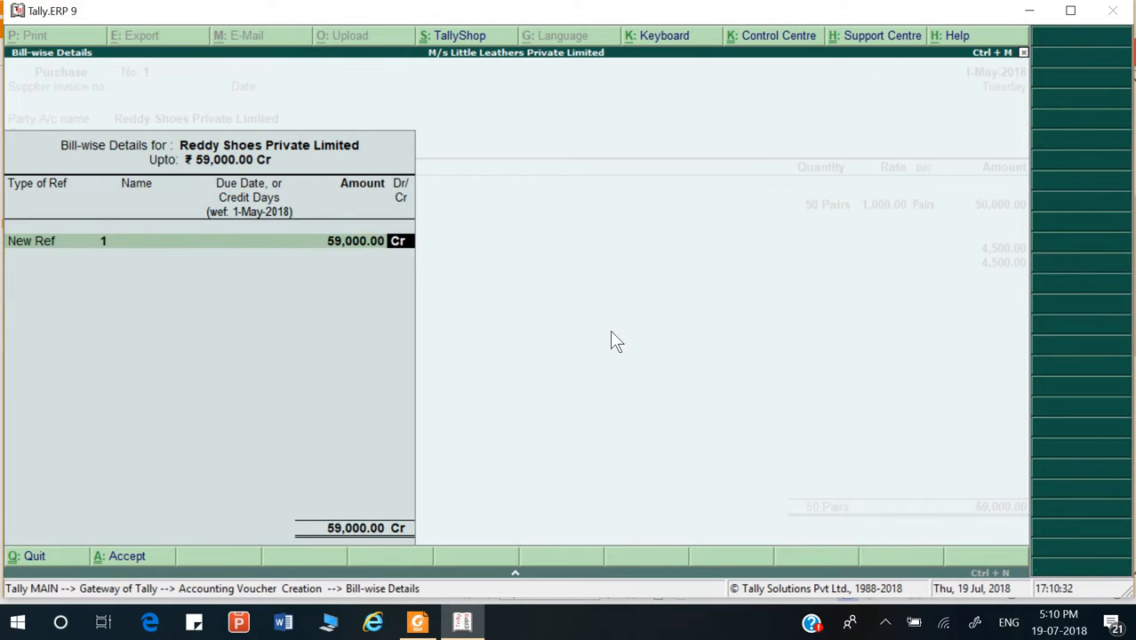
- Enter the narration "Being goods purchase" and save the first purchase voucher
type("bE")
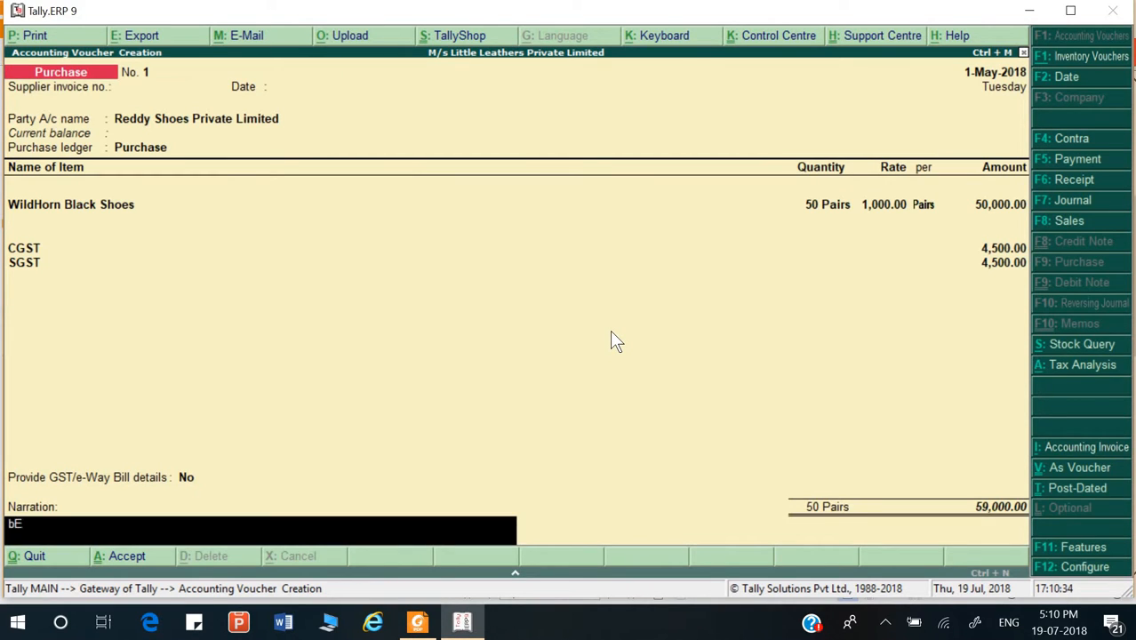
type("ING GOODS")
key("BackSpace")
key("BackSpace")
key("BackSpace")
key("BackSpace")
key("BackSpace")
key("BackSpace")
key("BackSpace")
key("BackSpace")
key("BackSpace")
key("BackSpace")
key("BackSpace")
type("Being goods purchas")
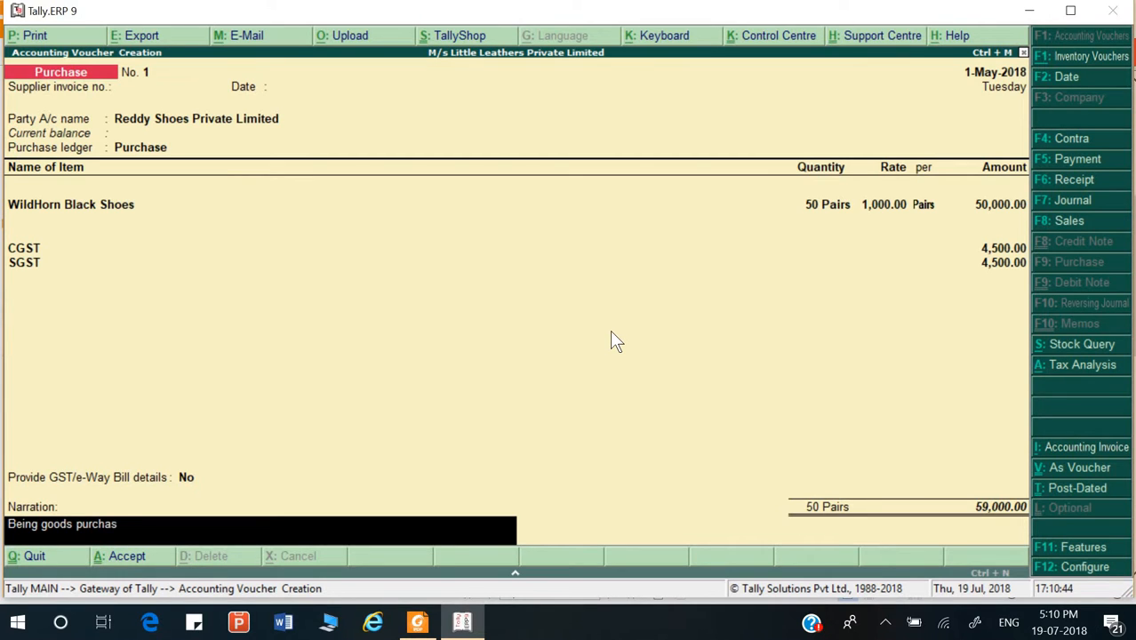
type("e")
key("Return")
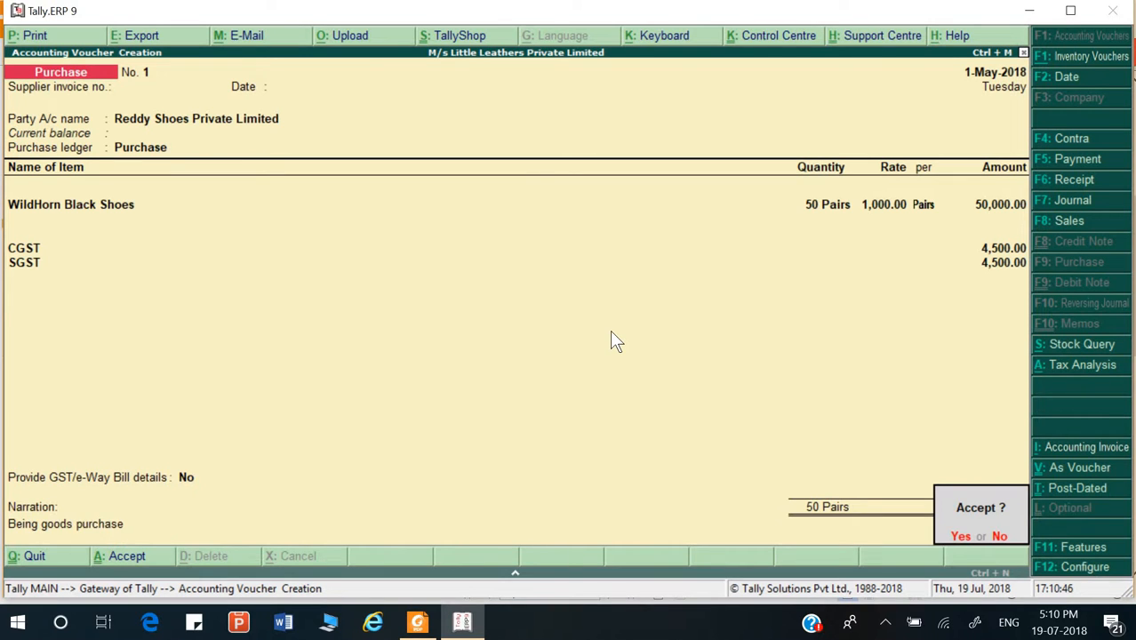
key("y")
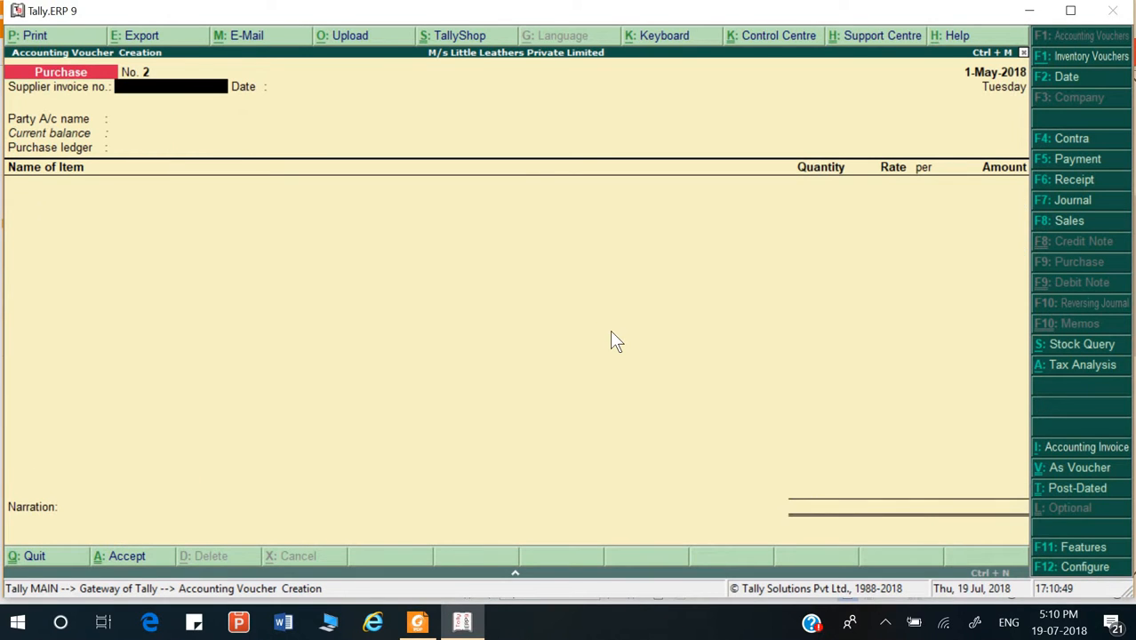
- Leave the second purchase voucher's supplier invoice blank and create a party ledger named Modern Leather World, copied from the project PDF in Foxit Reader
key("alt+Tab")
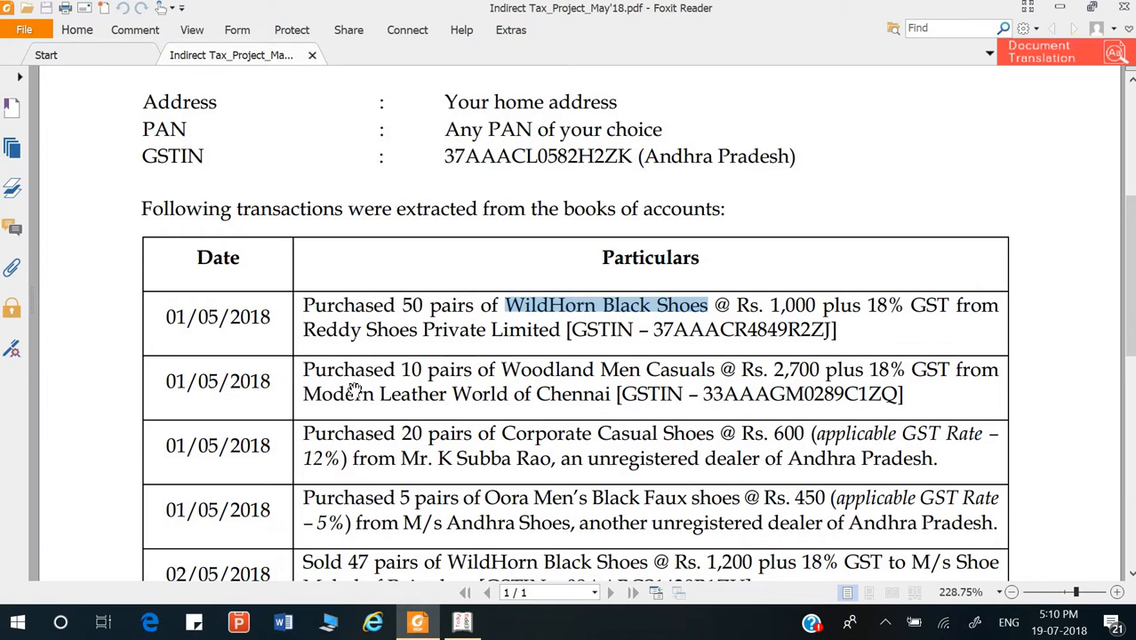
left_click(325, 387)
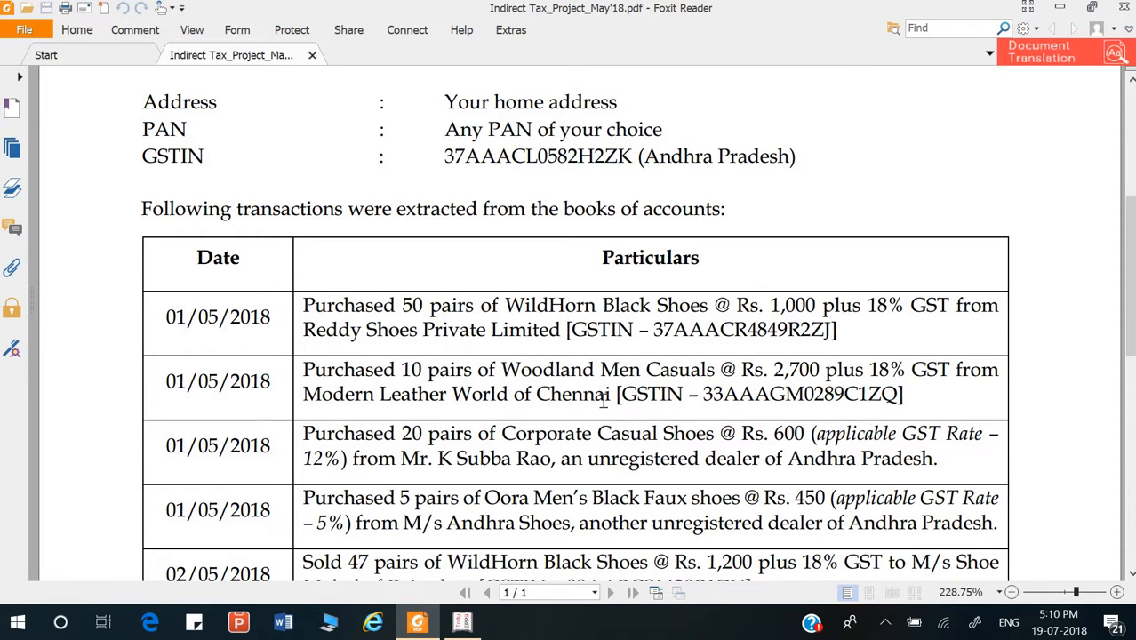
key("alt+Tab")
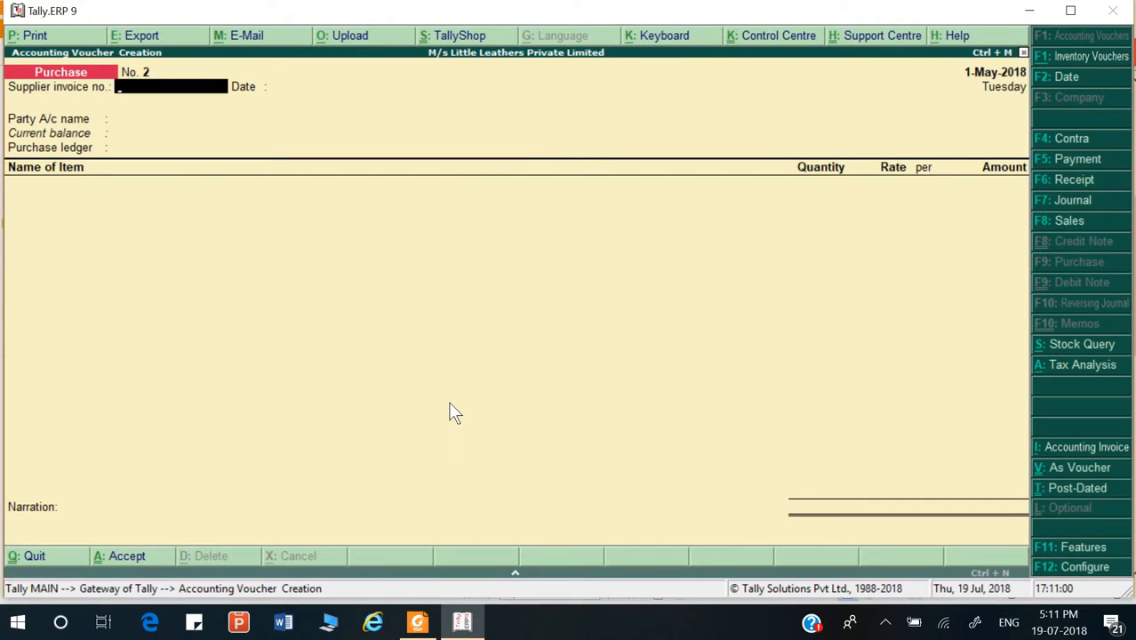
key("Return")
key("Return")
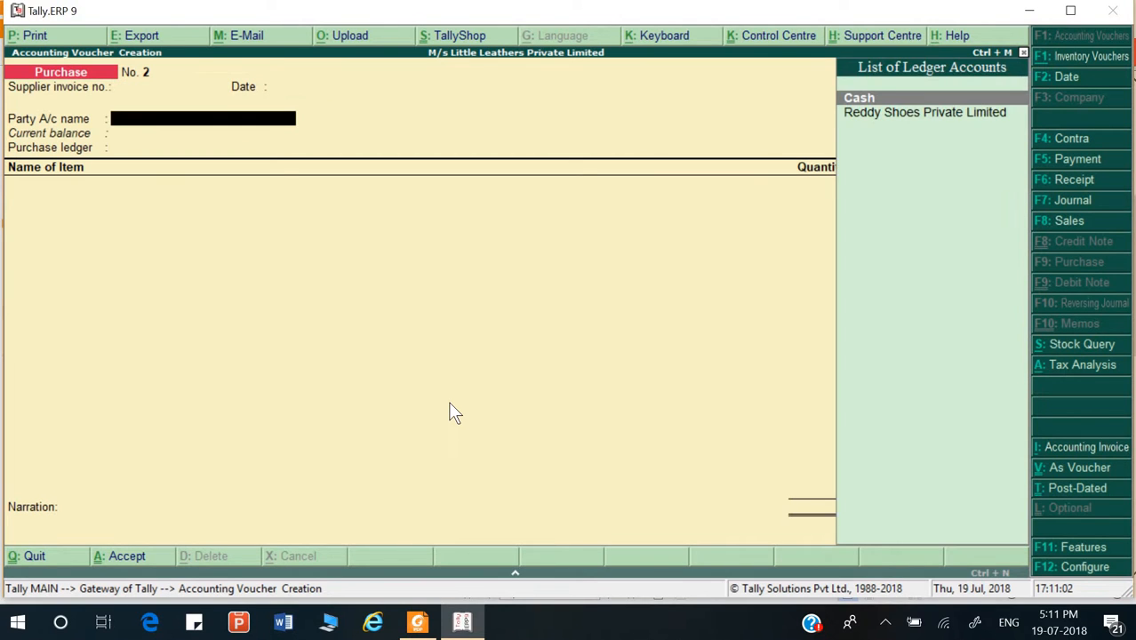
key("Down")
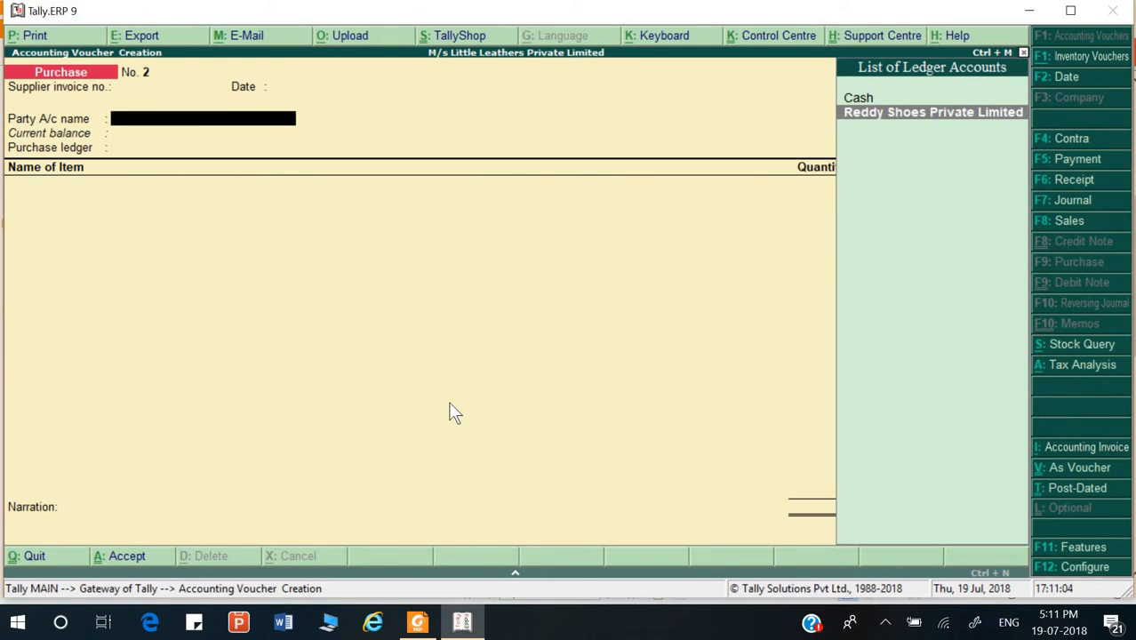
key("alt+c")
key("alt+Tab")
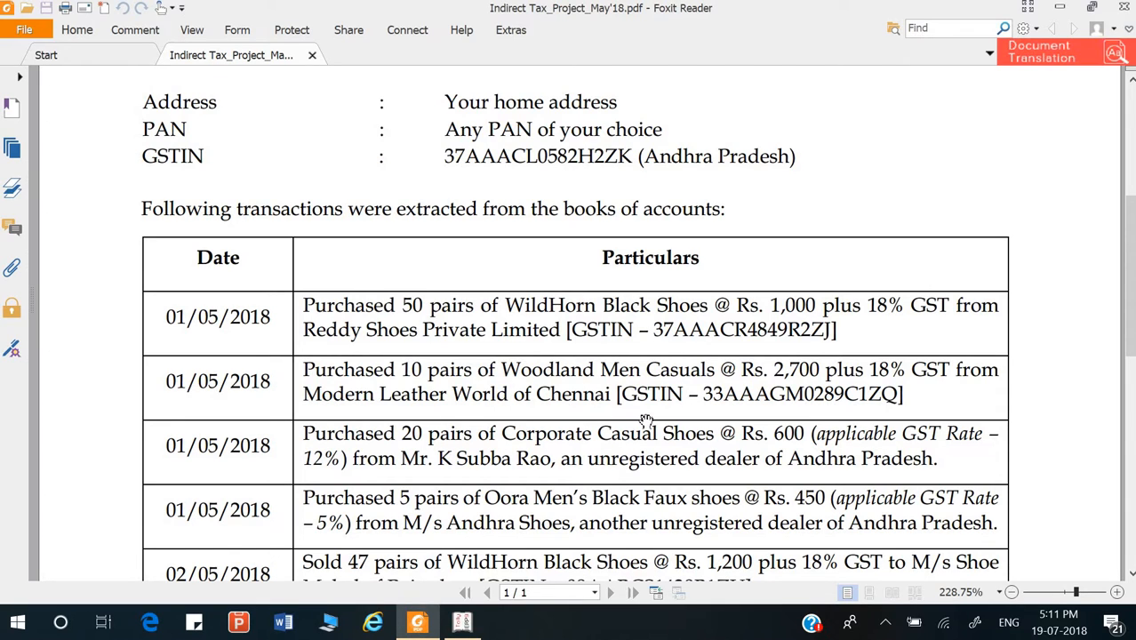
left_click_drag(305, 394, 514, 397)
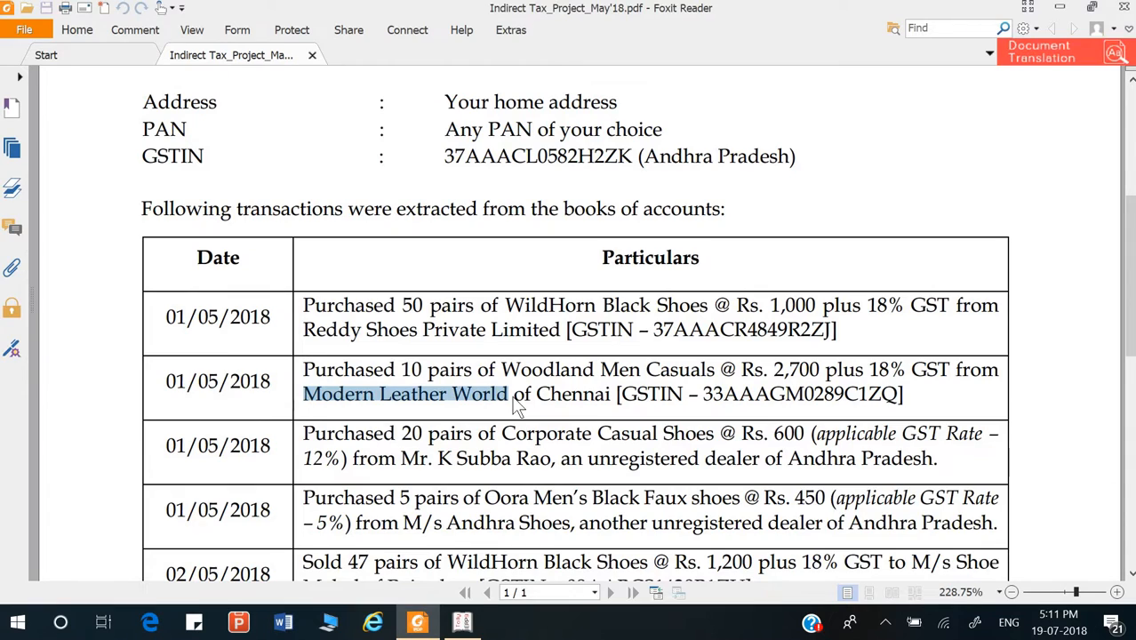
key("alt+Tab")
key("ctrl+alt+v")
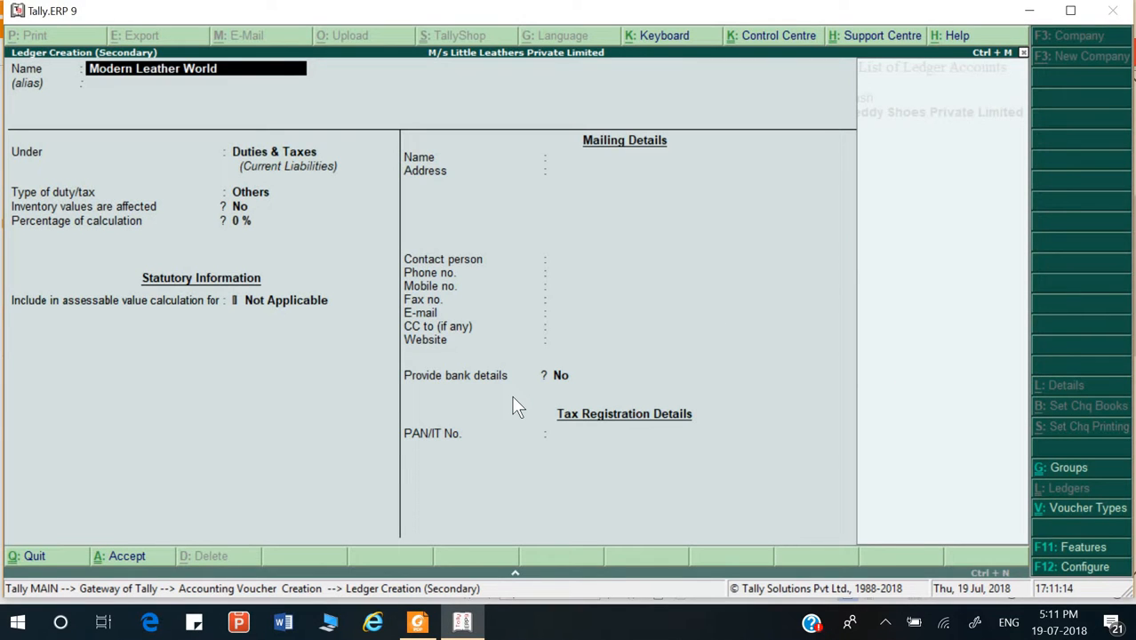
- Place the Modern Leather World ledger under Sundry Creditors, keeping the default bill-by-bill settings and mailing name
key("Return")
type("S")
key("Down")
key("Down")
key("Down")
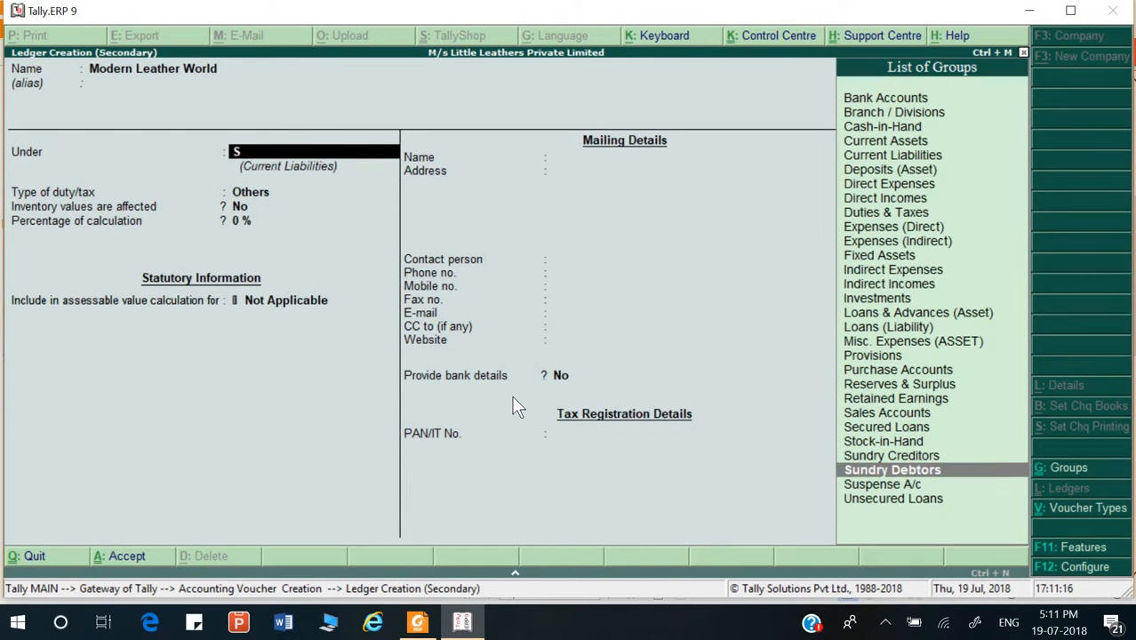
key("Up")
key("Return")
key("Return")
key("Return")
key("Return")
key("Return")
key("Return")
key("Return")
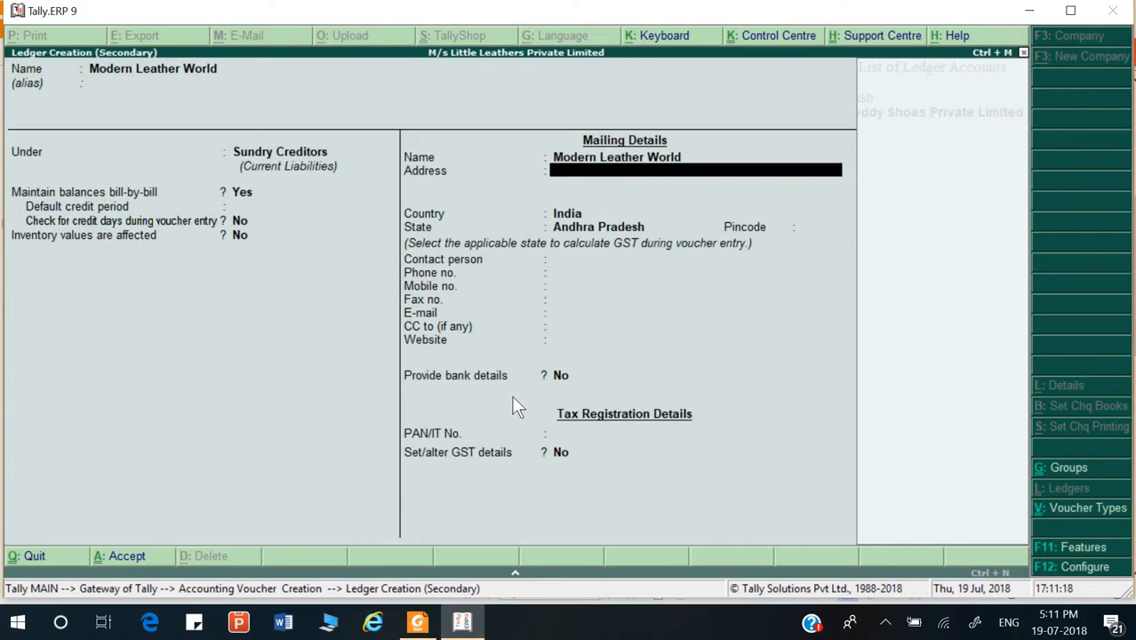
- Set the party ledger's state to Tamil Nadu, leaving the address and pincode blank
key("BackSpace")
type("Tam")
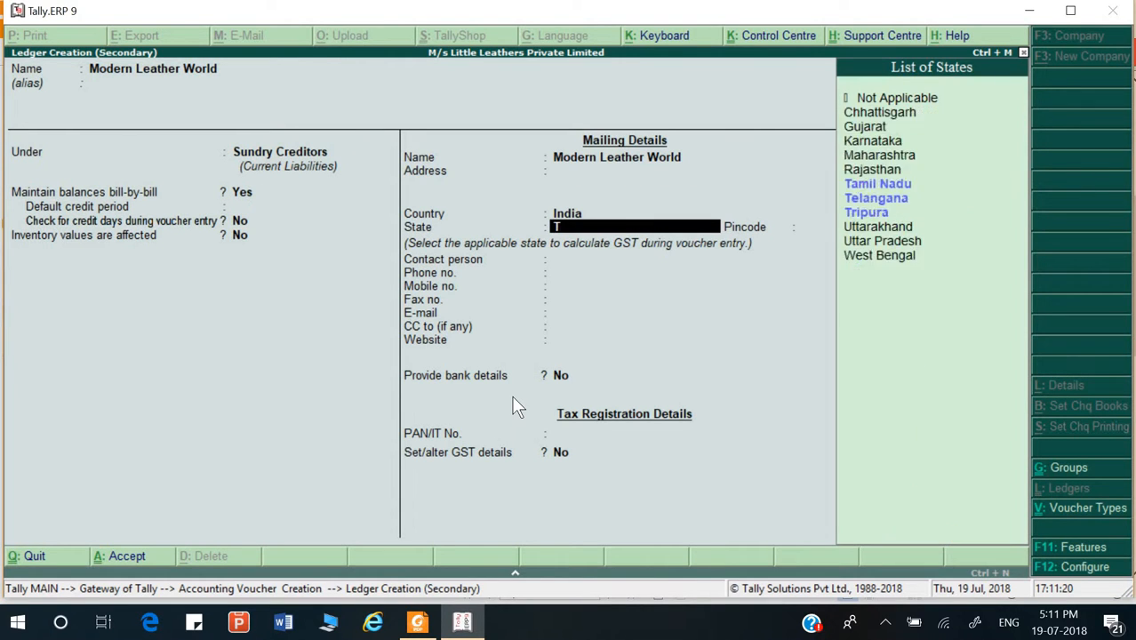
key("Return")
key("Return")
key("Return")
key("Return")
key("Return")
key("Return")
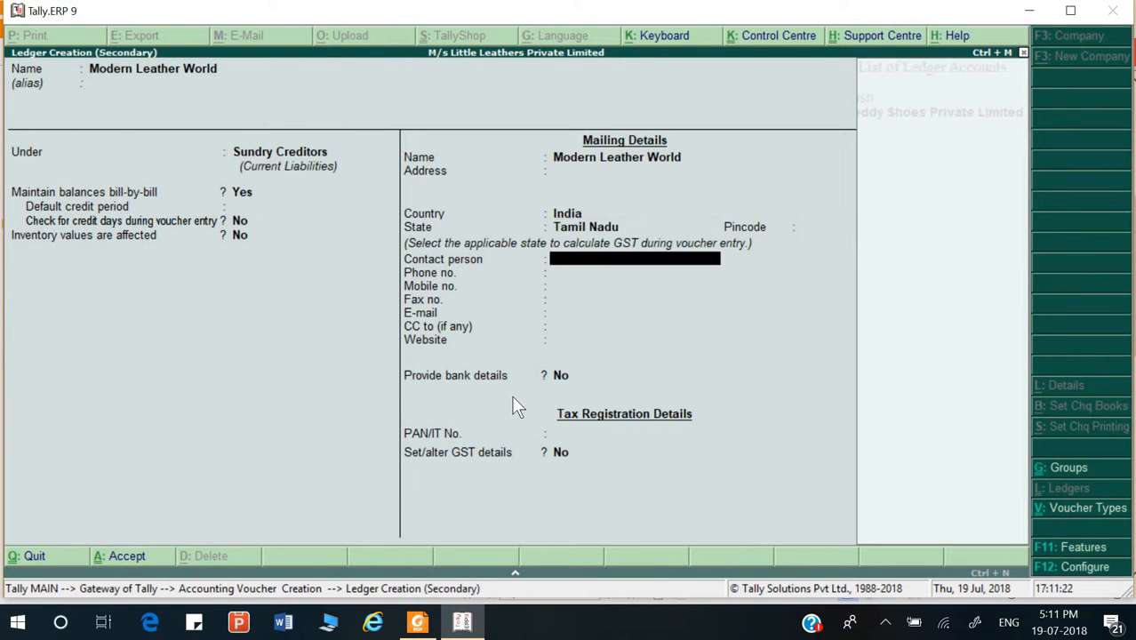
key("BackSpace")
key("BackSpace")
key("BackSpace")
key("BackSpace")
key("BackSpace")
key("BackSpace")
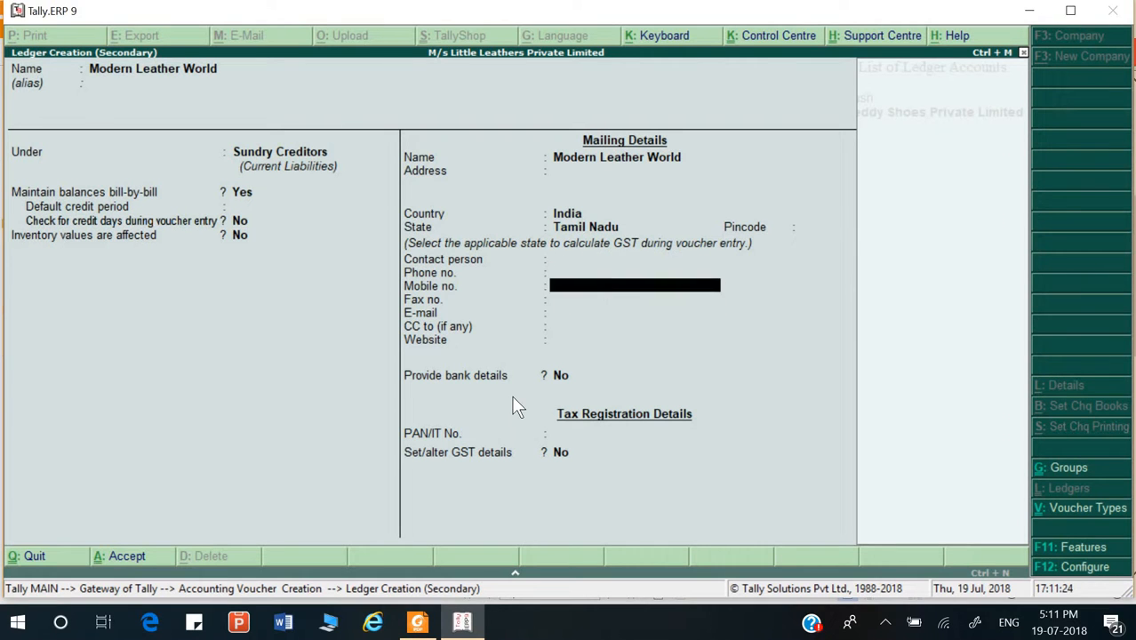
key("Return")
key("Return")
key("Return")
key("Return")
key("Return")
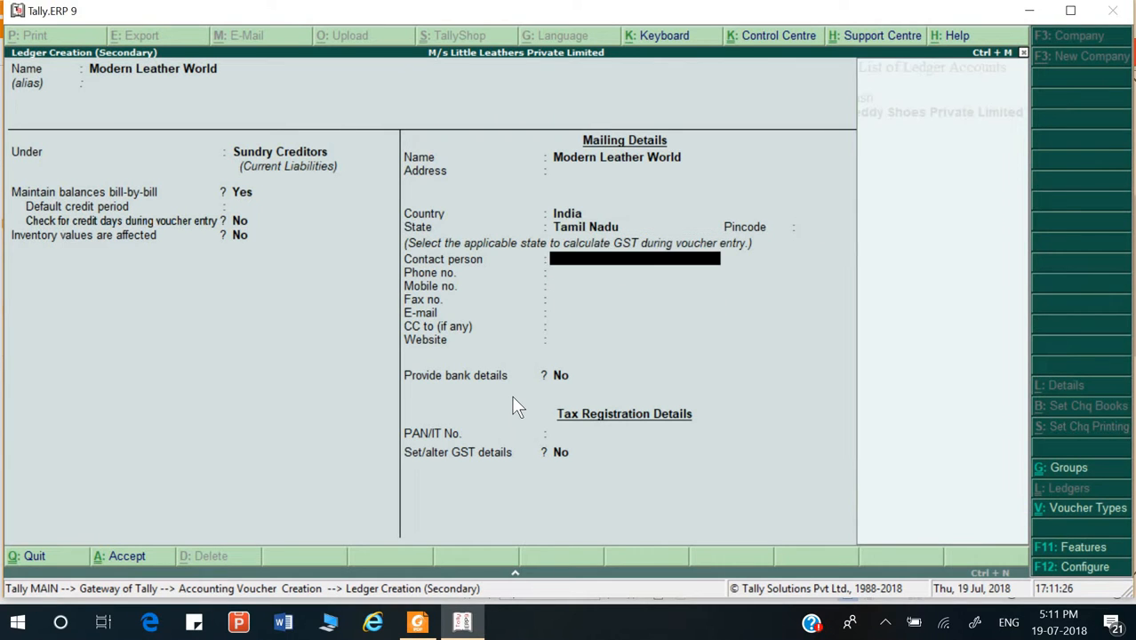
- Leave the contact and PAN fields blank, enable Set/alter GST details and keep registration type Regular with party type Not Applicable
key("Return")
key("Return")
key("Return")
key("Return")
key("Return")
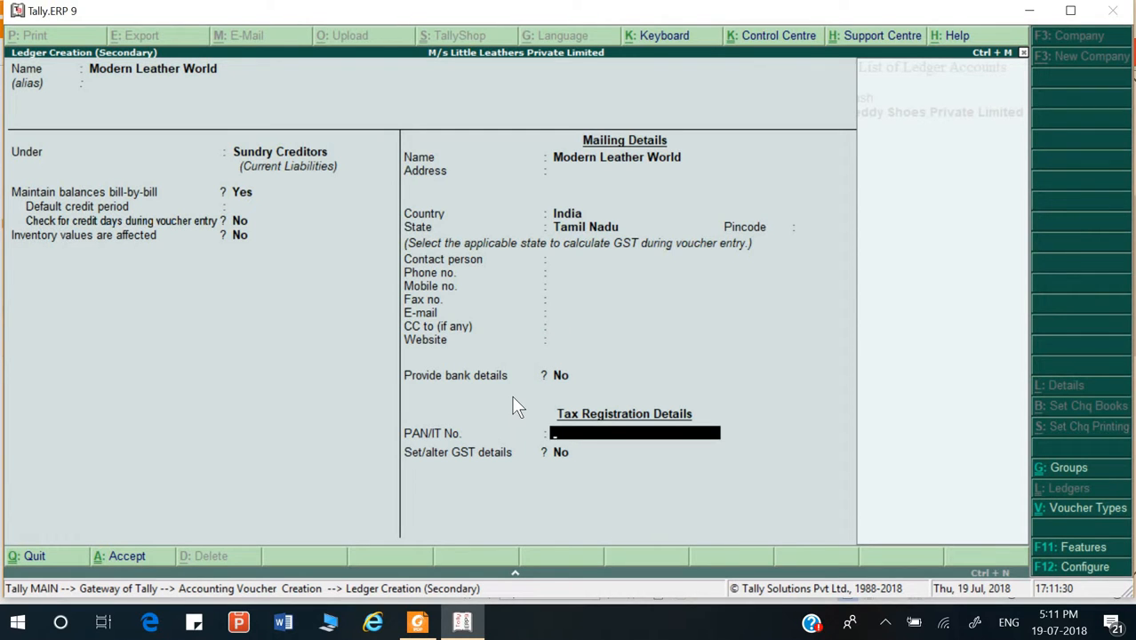
key("Return")
type("y")
key("Return")
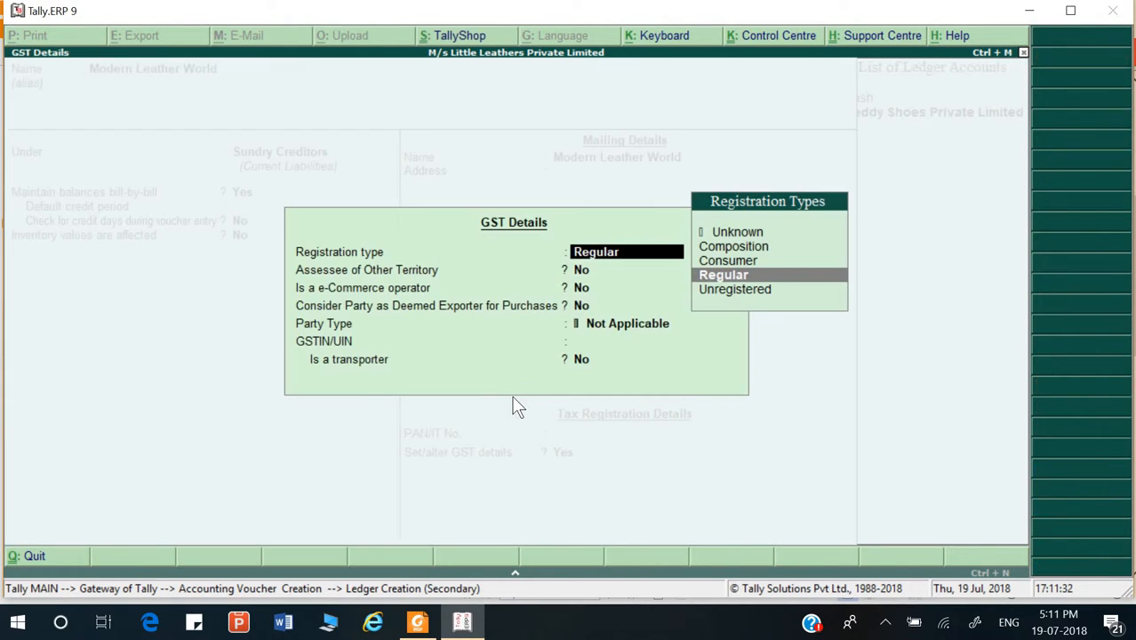
key("Return")
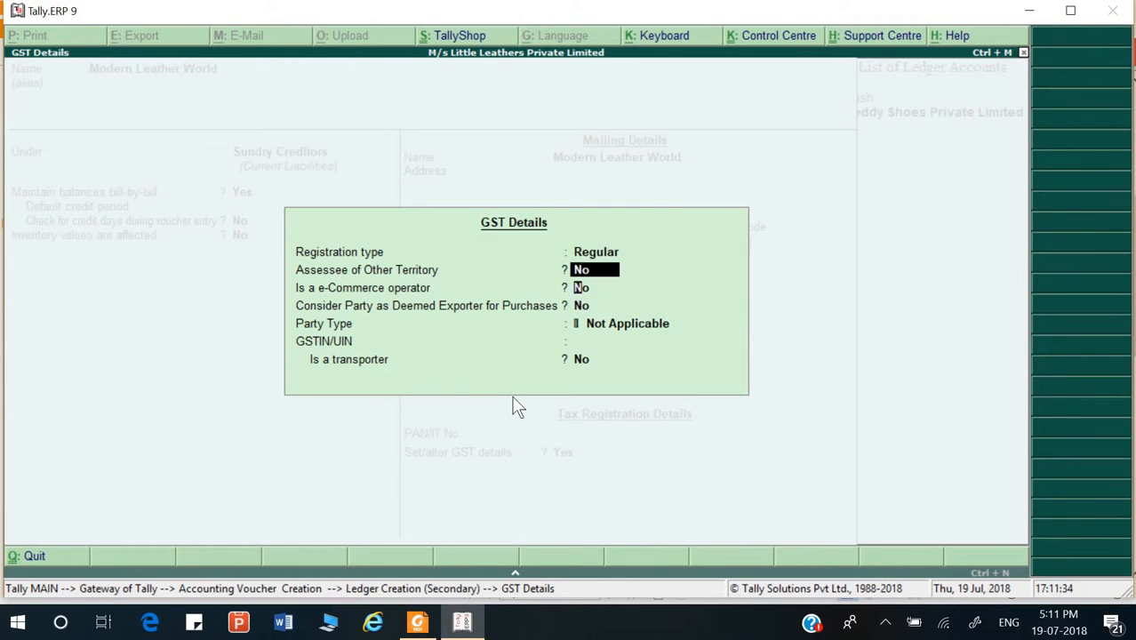
key("Return")
key("Return")
key("Return")
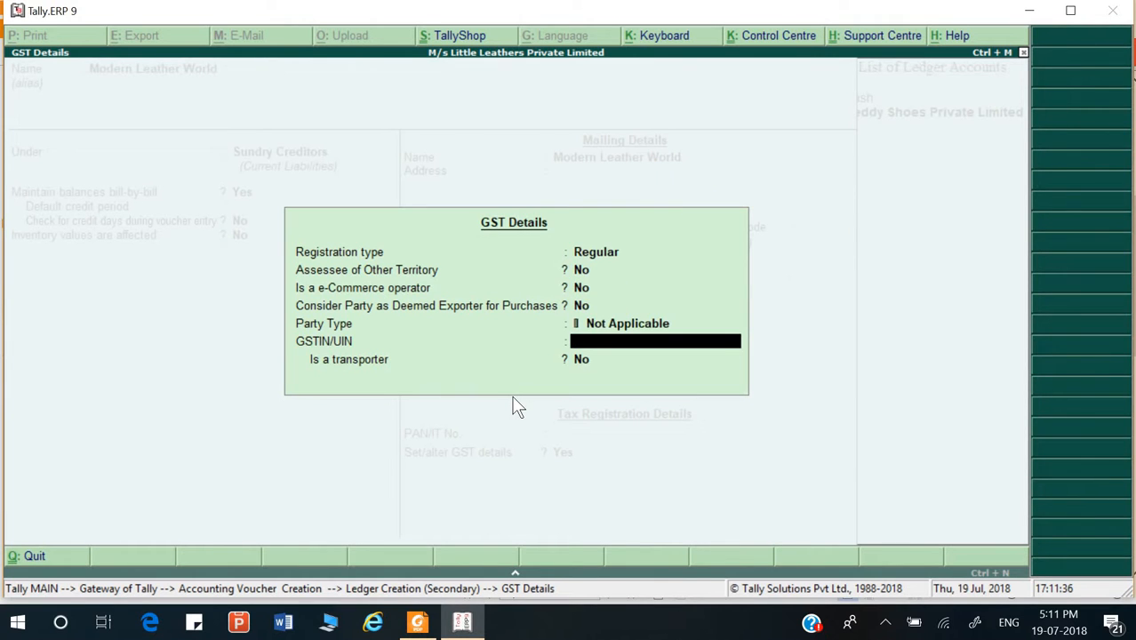
- Copy Modern Leather World's GSTIN from the project PDF into the GST details and save the party ledger
key("alt+Tab")
left_click(708, 393)
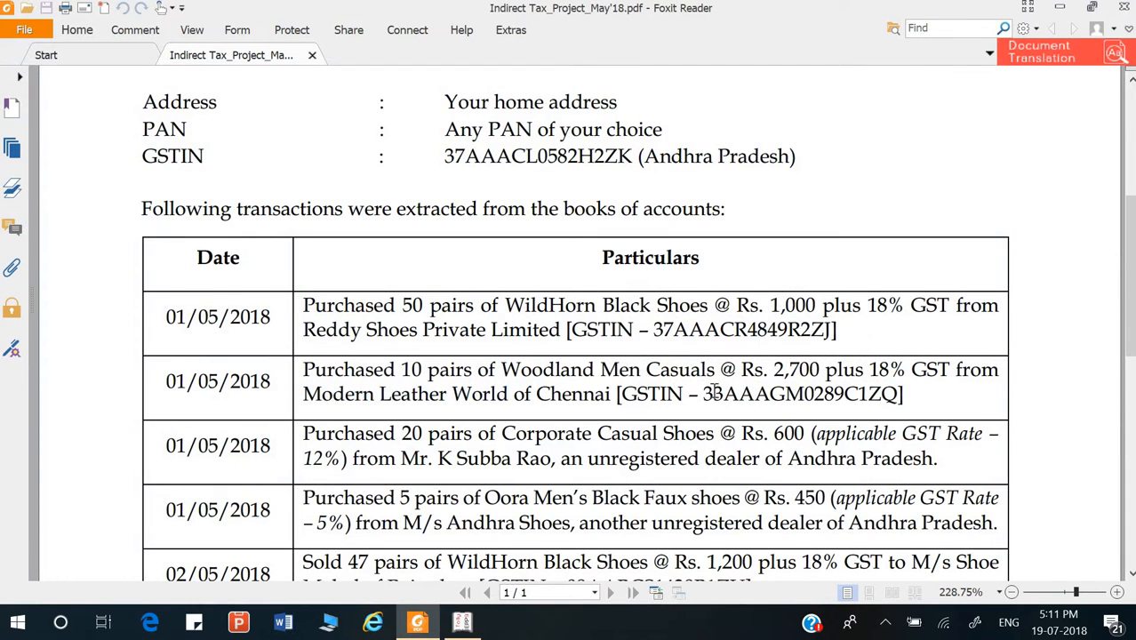
left_click_drag(704, 393, 899, 400)
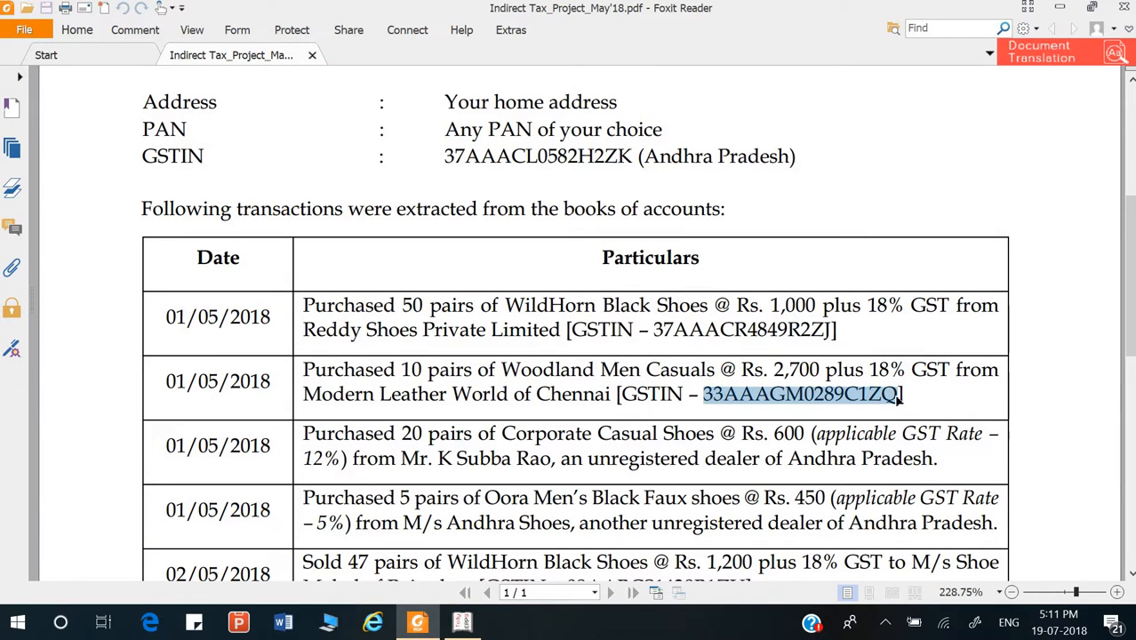
key("alt+Tab")
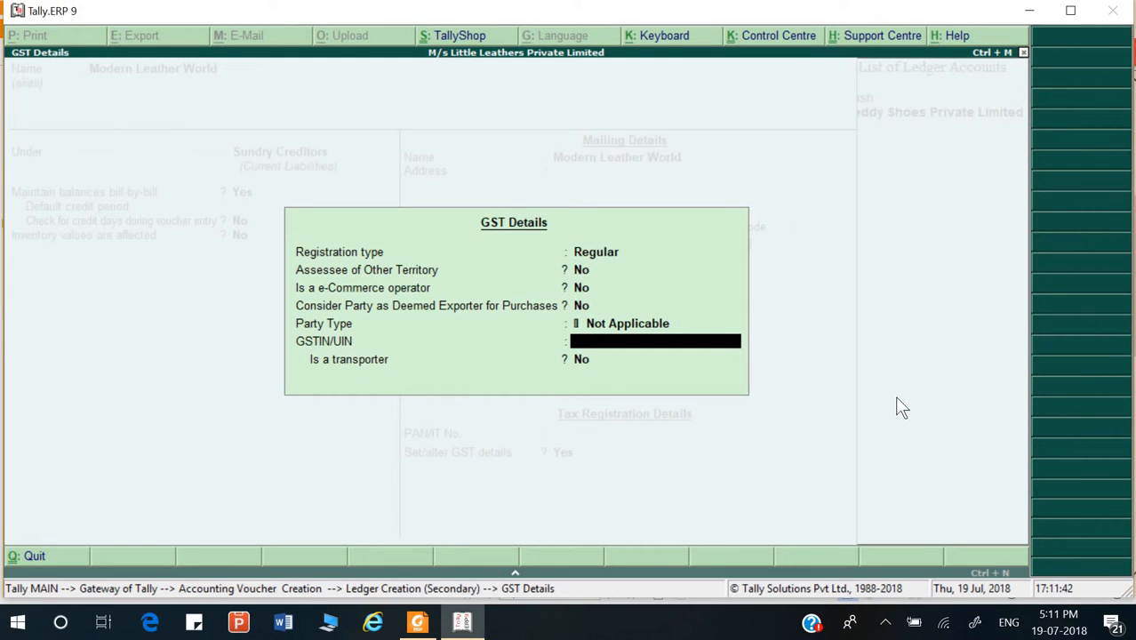
key("ctrl+alt+v")
key("Return")
key("Return")
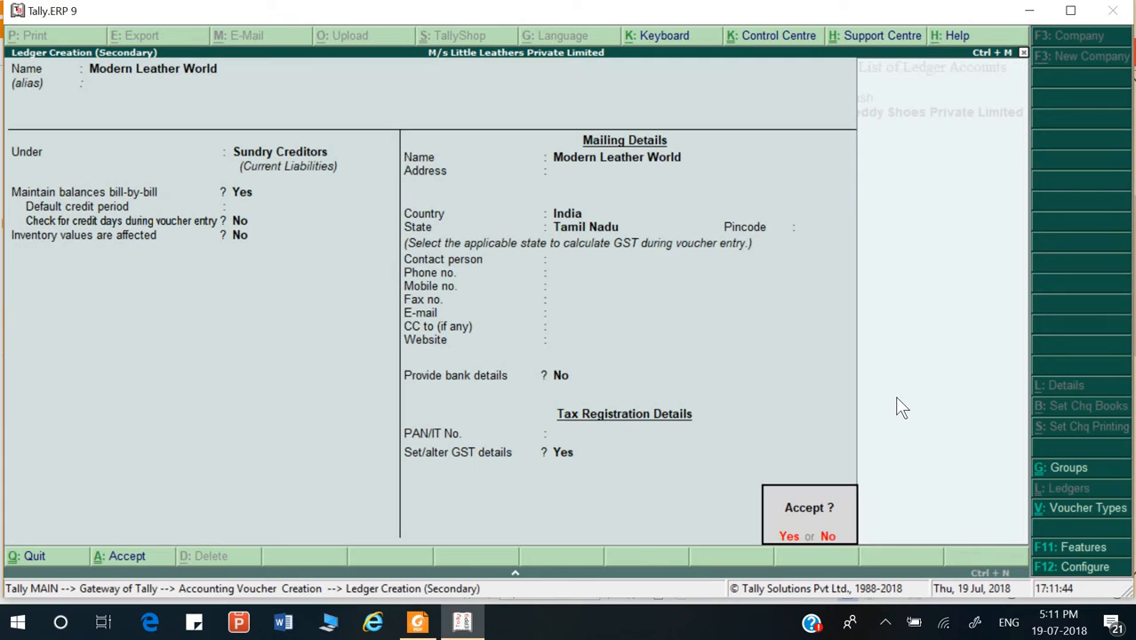
key("Return")
key("Return")
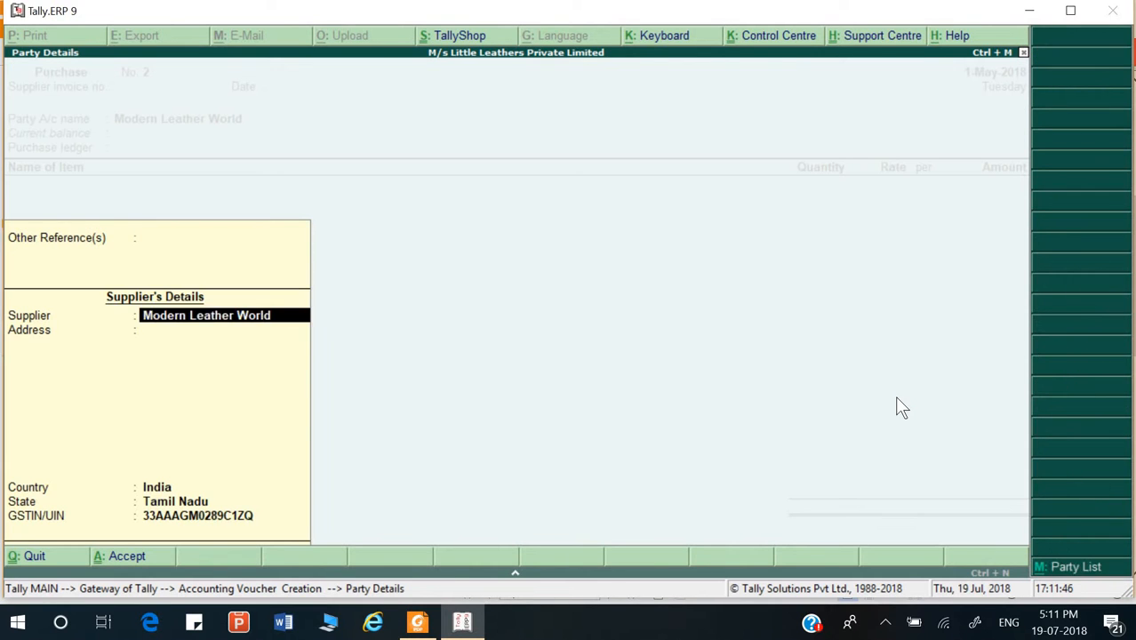
- Accept the supplier's details for Modern Leather World and select Purchase as the purchase ledger
key("Return")
key("Return")
key("Return")
key("Return")
key("Return")
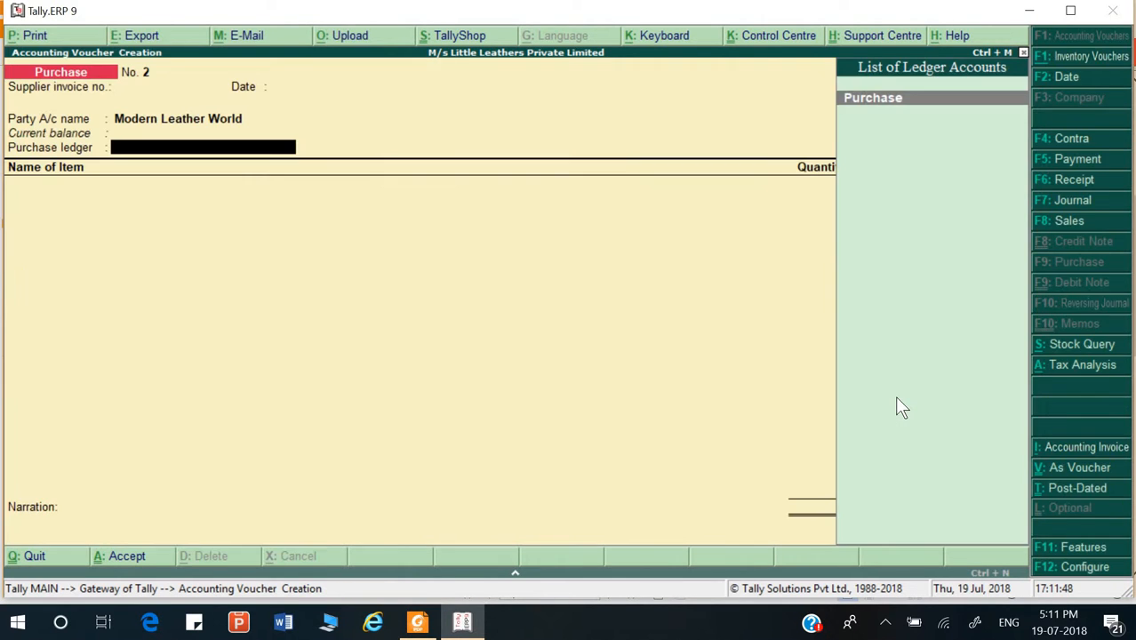
key("Return")
key("Return")
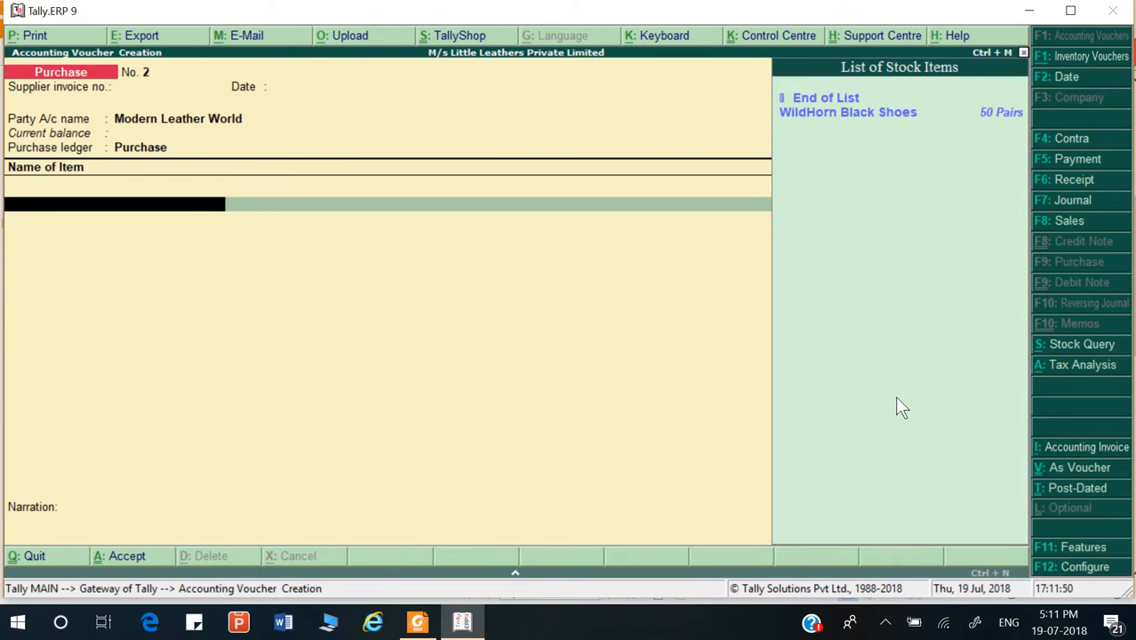
- Start a new stock item from the voucher and name it Woodland Men Casuals, copied from the project PDF
key("alt+Tab")
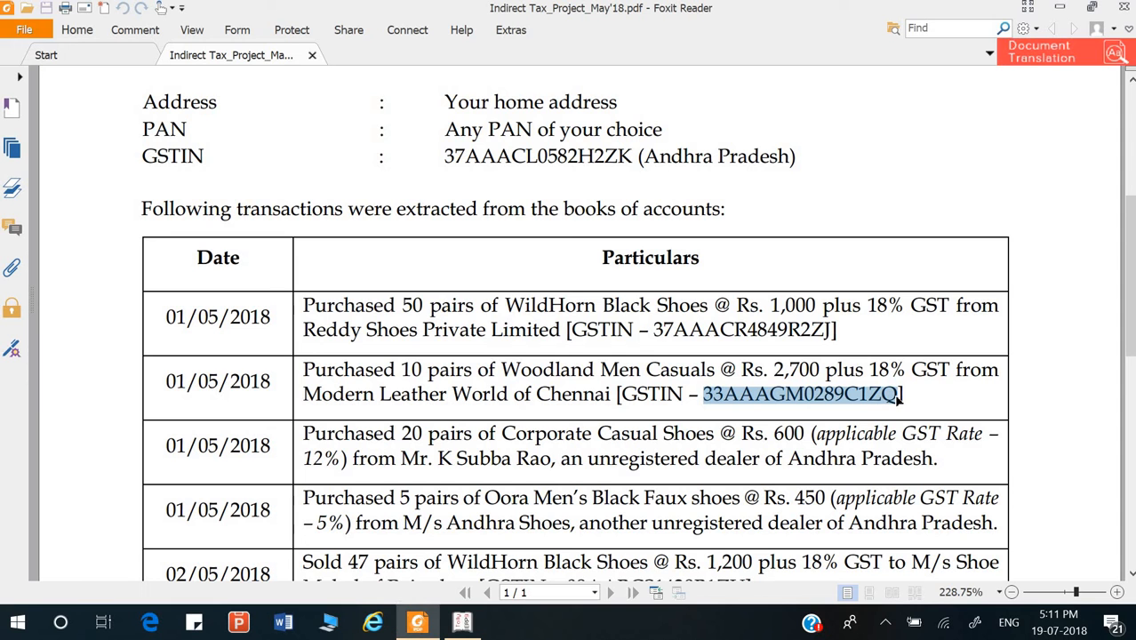
left_click_drag(502, 369, 718, 368)
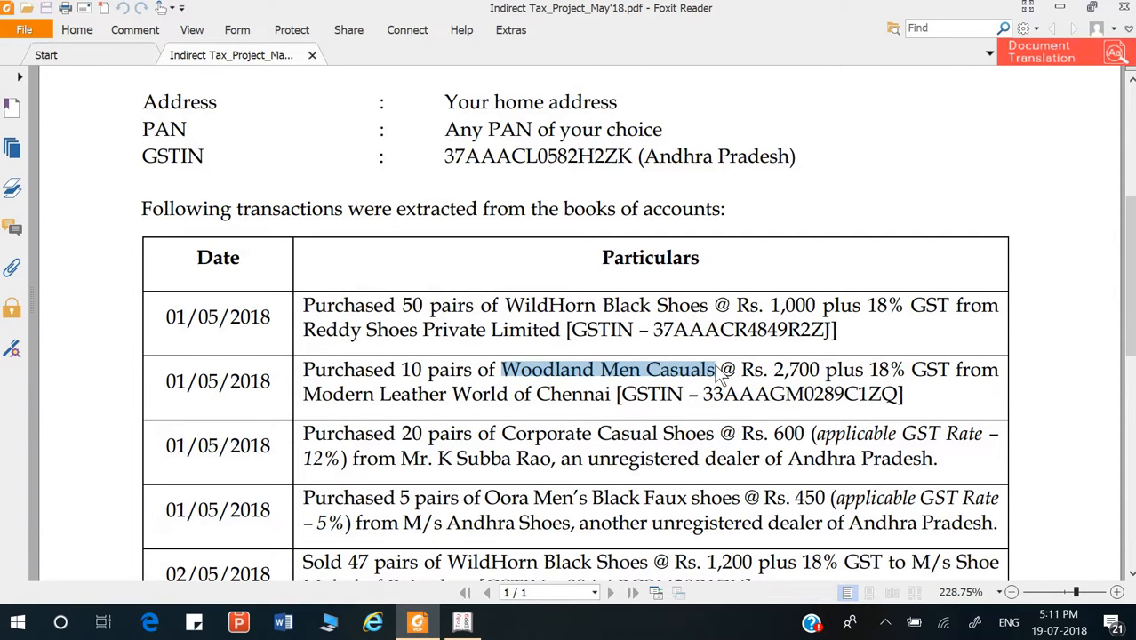
key("alt+Tab")
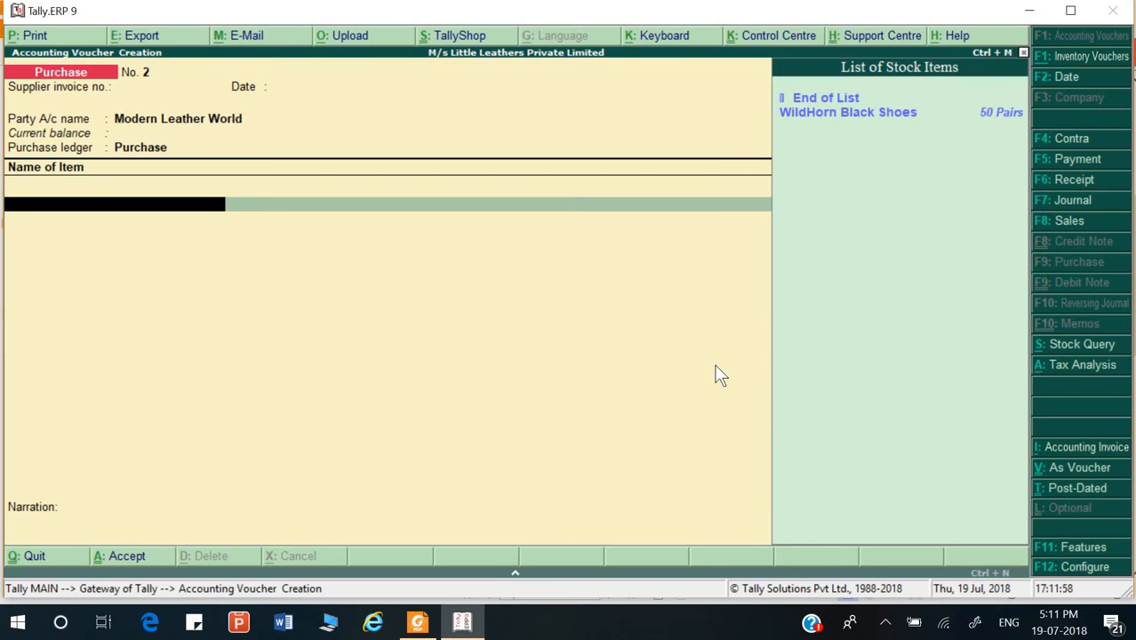
key("alt+c")
key("ctrl+alt+v")
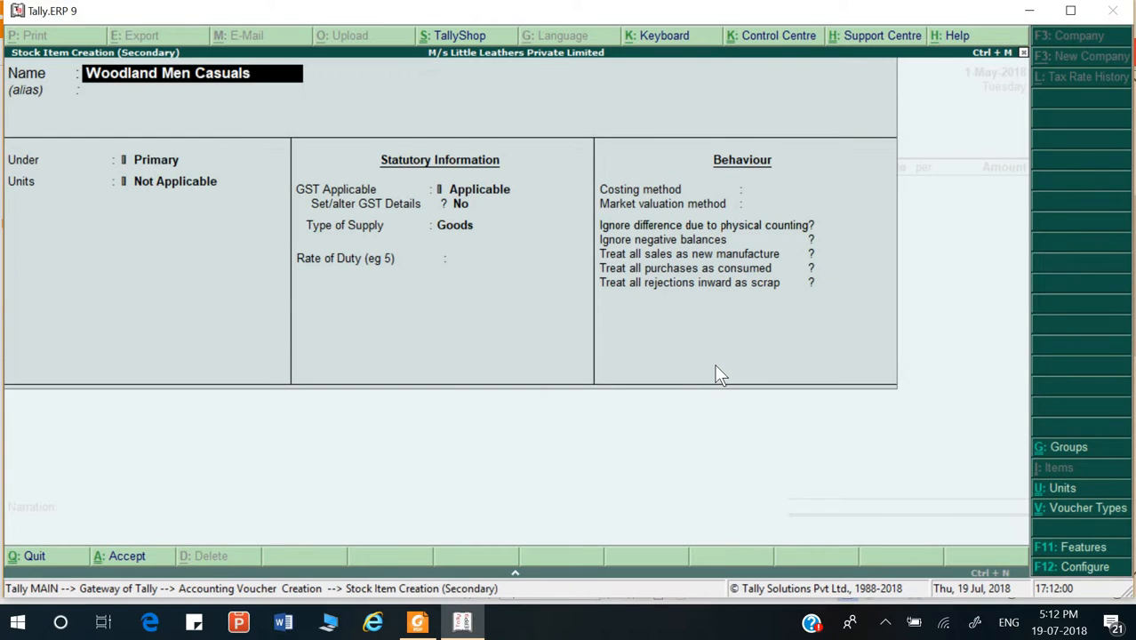
- Put the stock item under Shoes with Pairs as its unit, keeping alternate units Not Applicable and GST Applicable
key("Return")
key("Return")
key("Down")
key("Return")
key("Down")
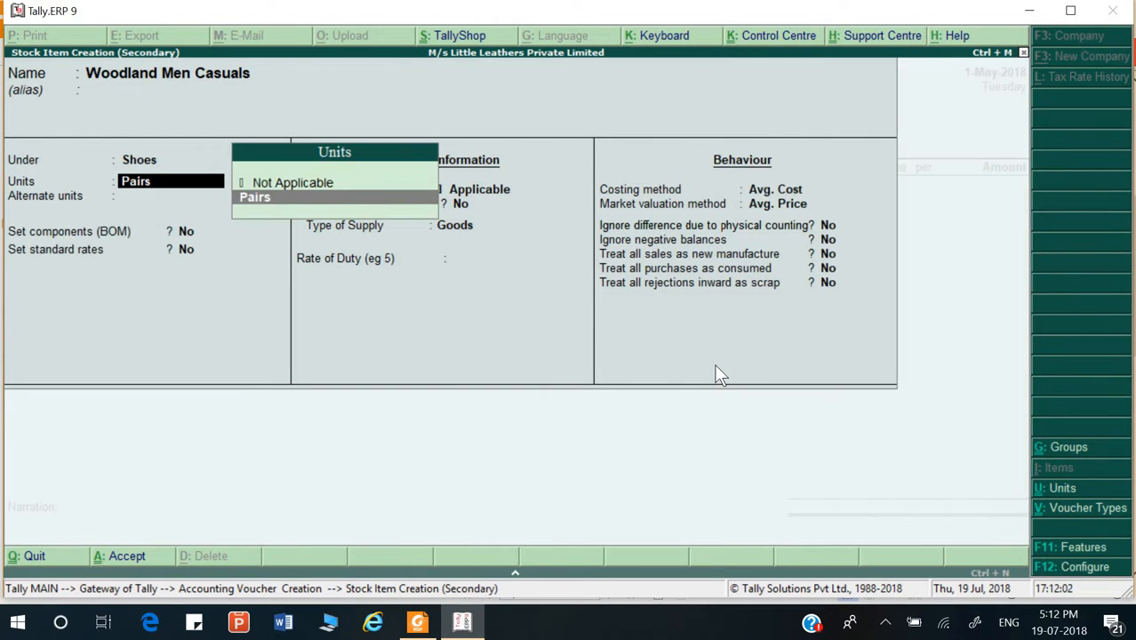
key("Return")
key("Return")
key("Return")
key("Return")
key("Return")
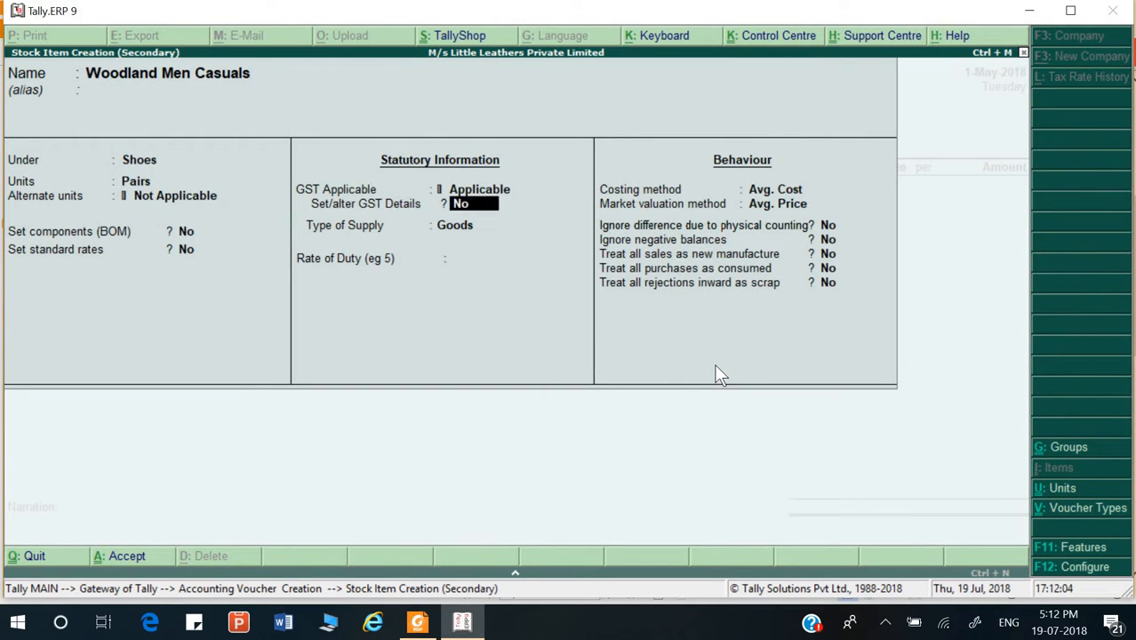
- Enable Set/alter GST Details for the item and enter Shoes as the description with HSN/SAC 6403
key("y")
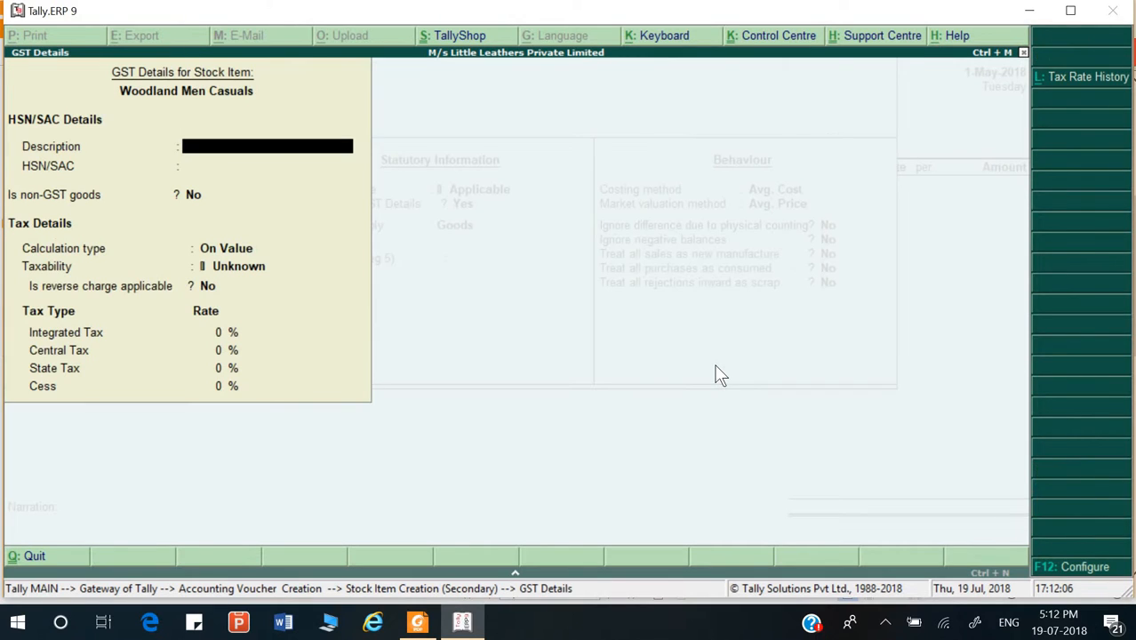
type("Shoes")
key("Return")
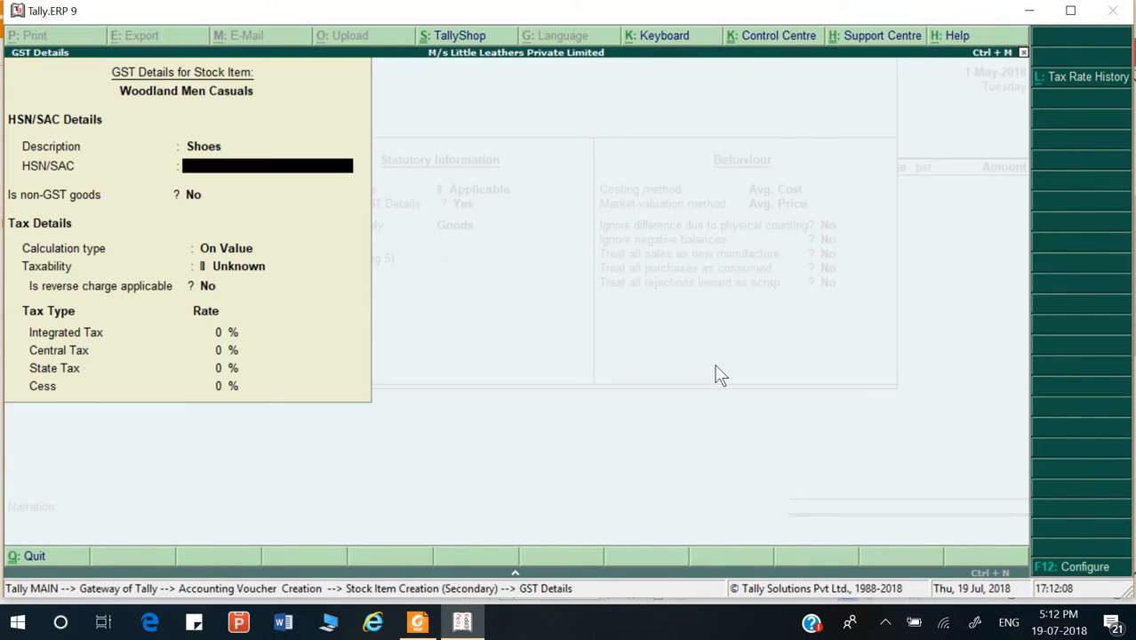
type("6")
type("40")
key("BackSpace")
type("03")
key("Return")
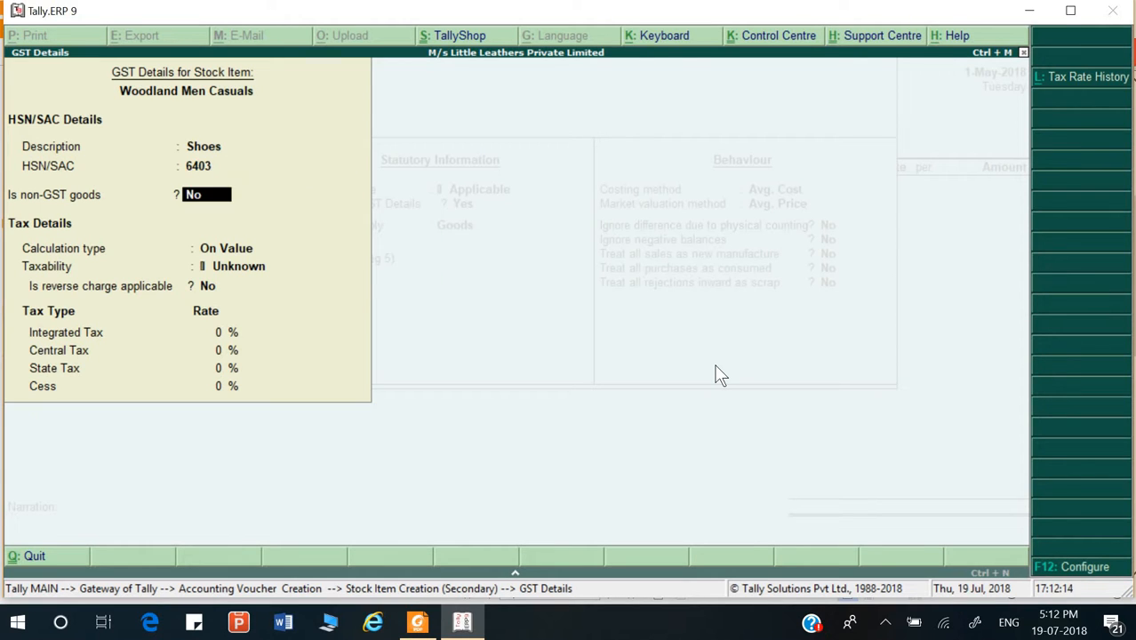
- Keep the calculation type On Value, make the item Taxable and set its integrated tax rate to 18%
key("Return")
key("Return")
key("Down")
key("Down")
key("Down")
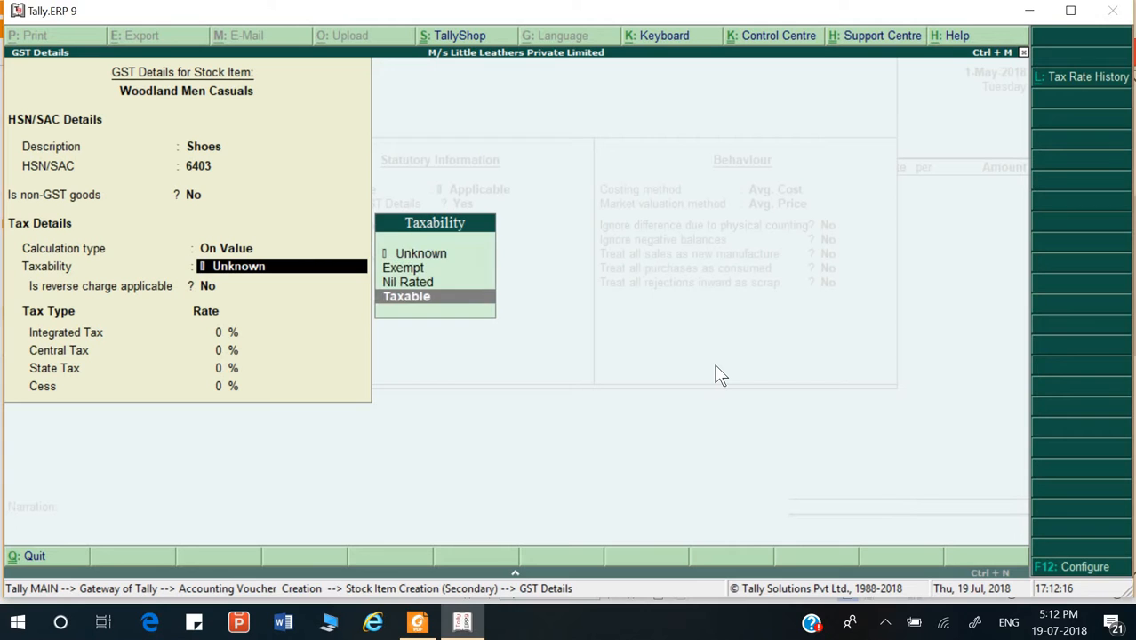
key("Return")
key("Return")
type("18")
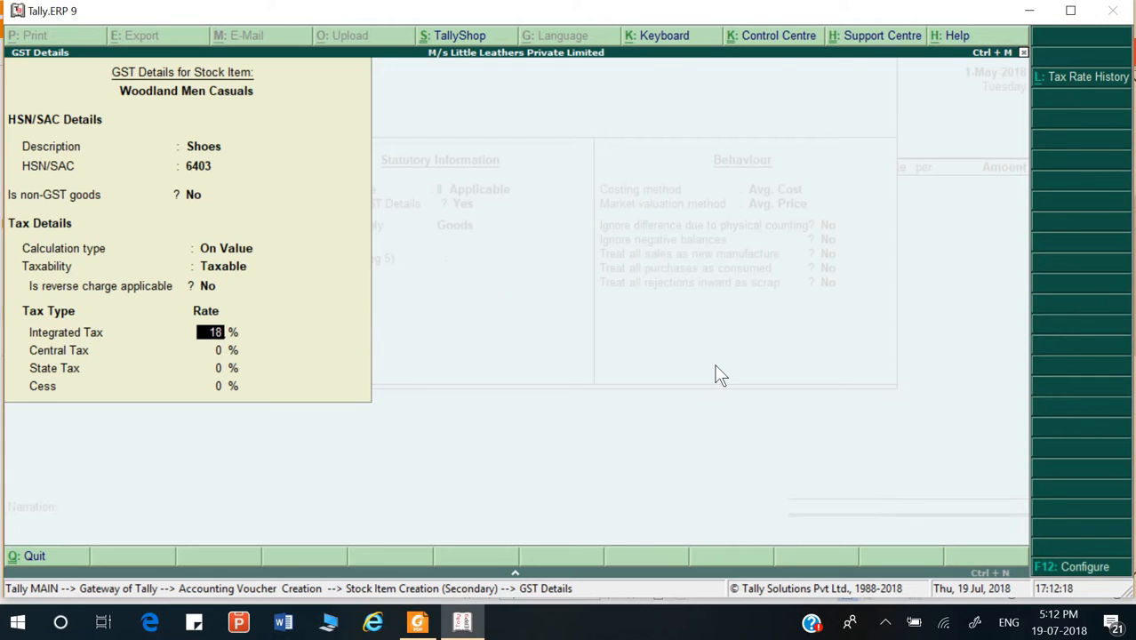
- Accept the item's GST details, keep Goods as the type of supply and save the stock item
key("Return")
key("Return")
key("Return")
key("Return")
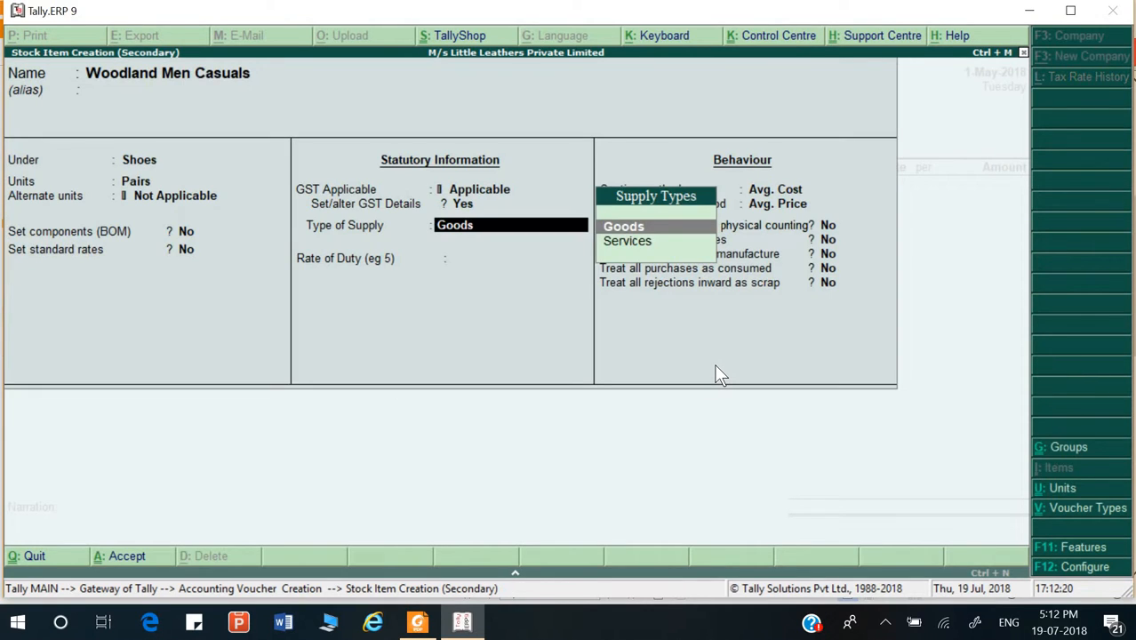
key("Return")
key("ctrl+a")
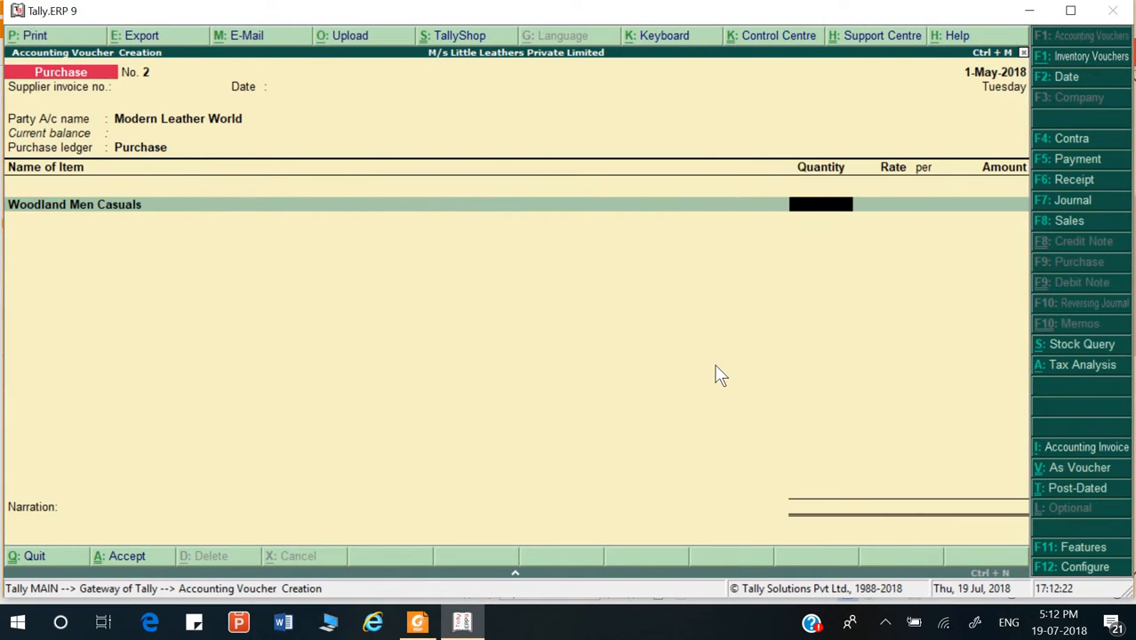
- Enter 10 pairs of Woodland Men Casuals at a rate of 2,700 in the purchase voucher, following the project PDF
key("alt+Tab")
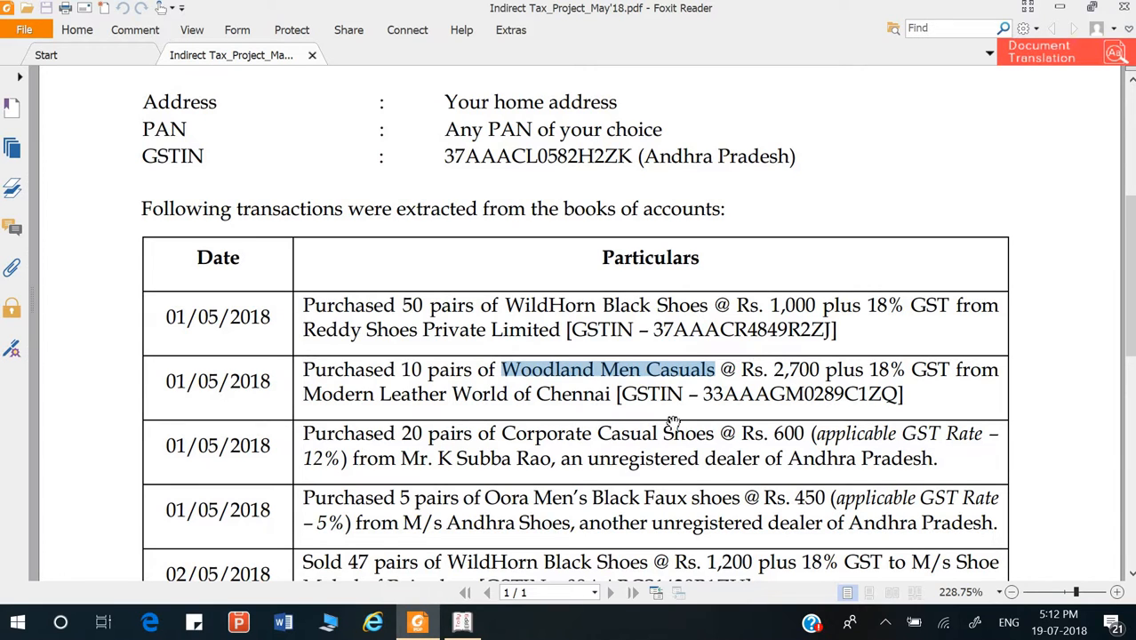
key("alt+Tab")
type("10")
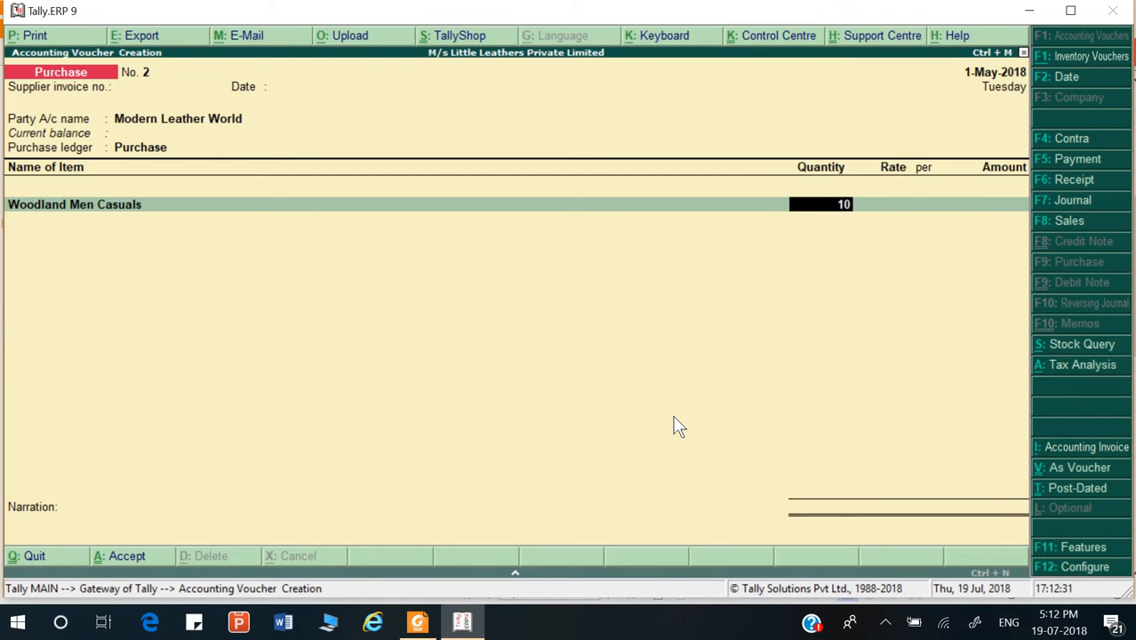
key("Return")
type("2700")
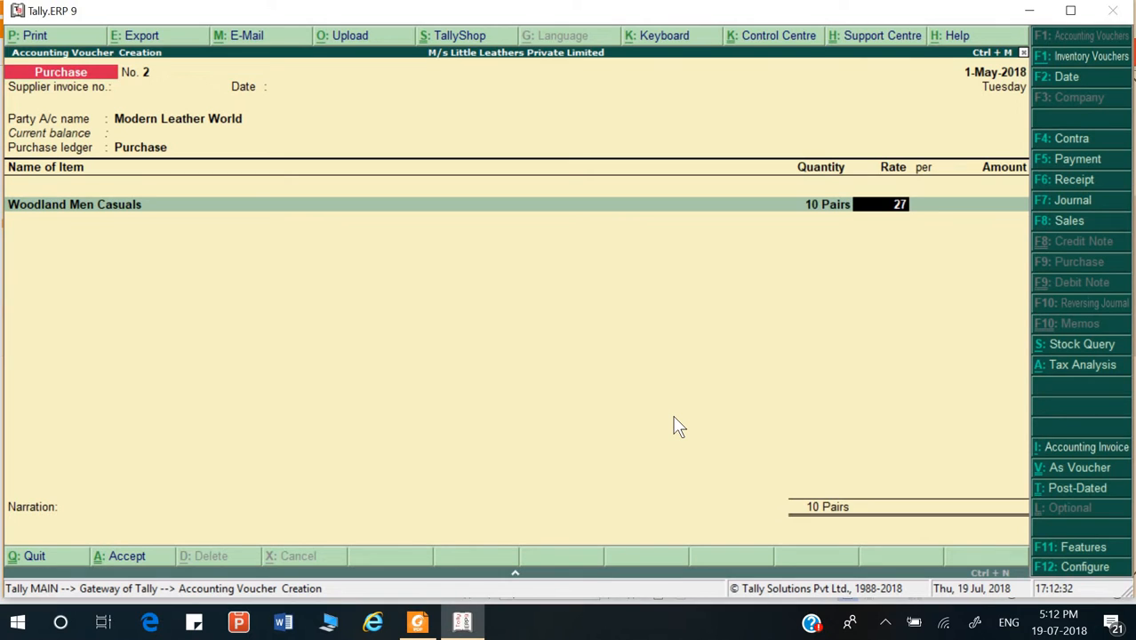
key("Return")
key("Return")
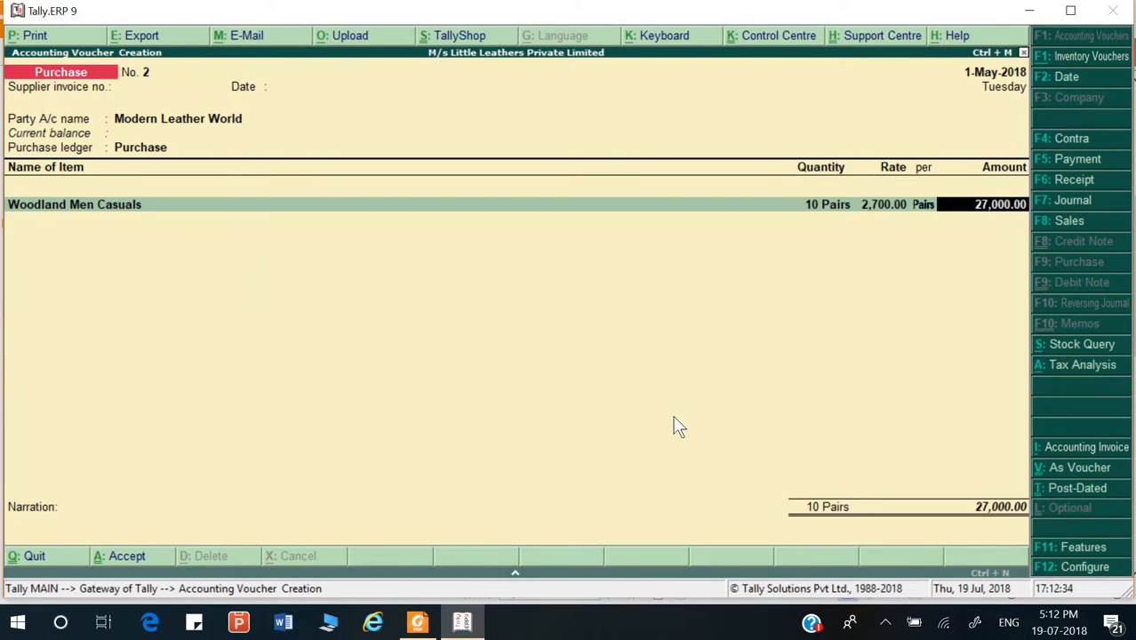
key("Return")
key("Return")
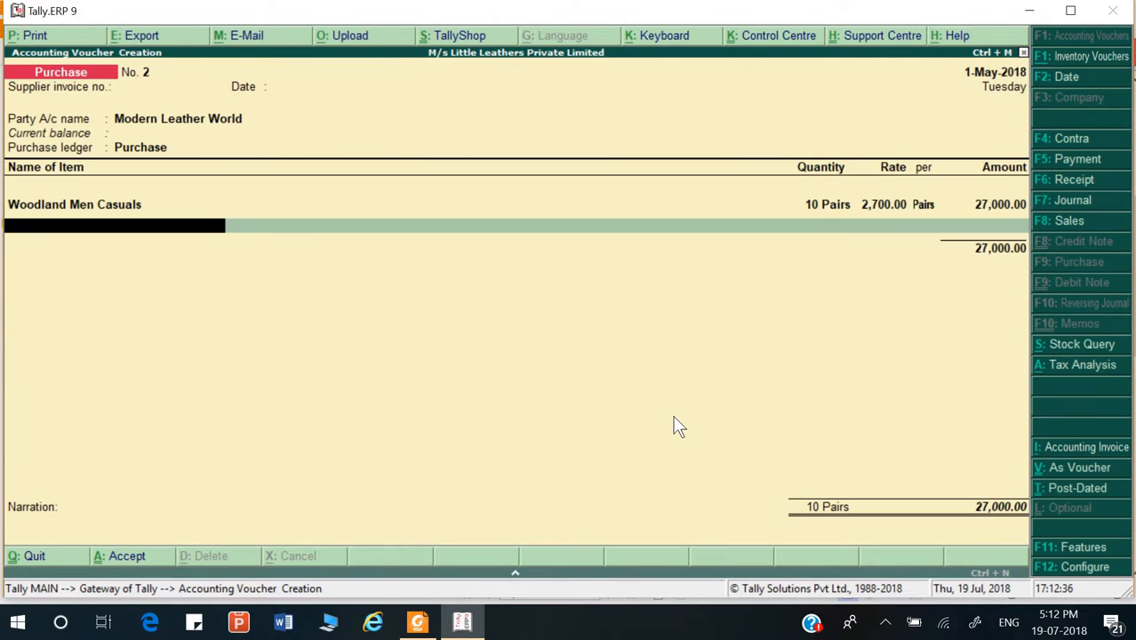
- End the item list, start a new ledger from the voucher named IGST and place it under Duties & Taxes
key("Return")
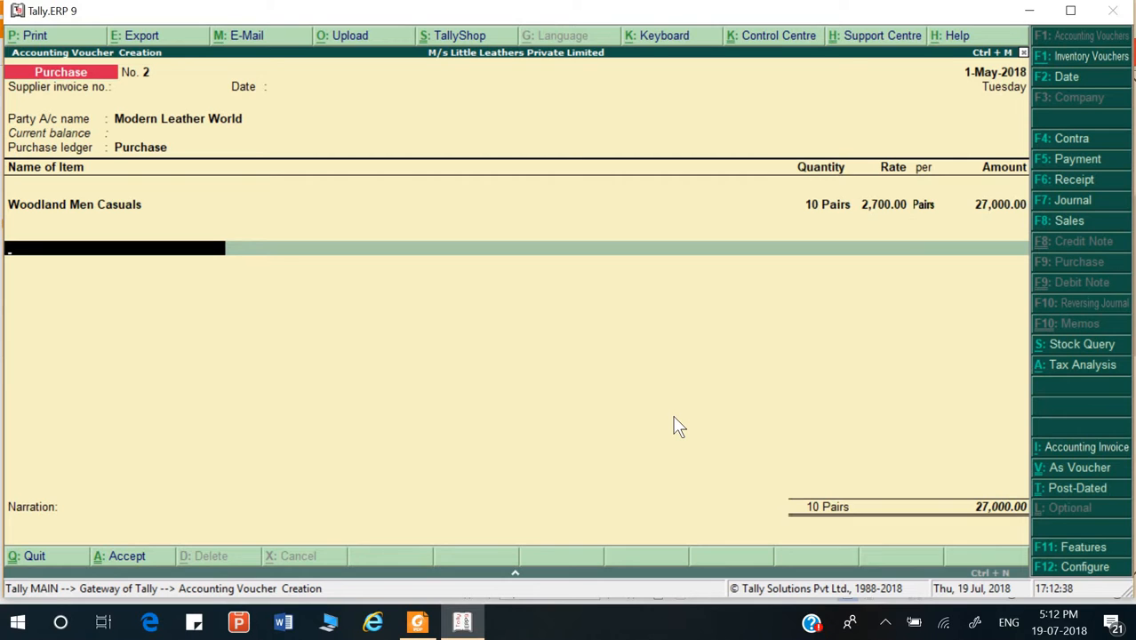
key("alt+c")
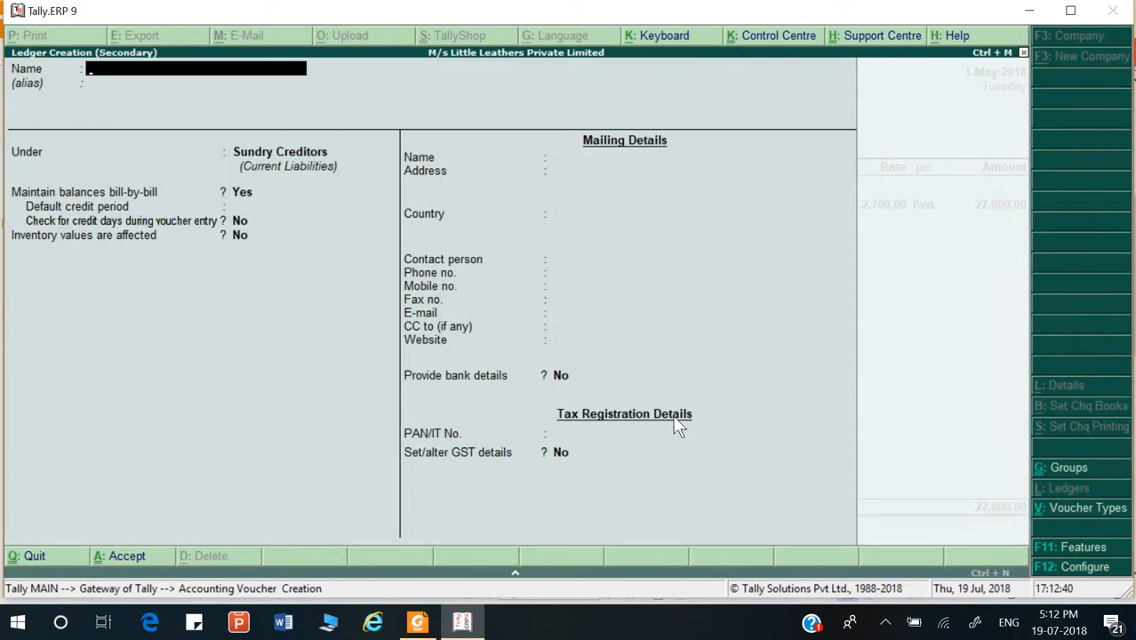
type("IGST")
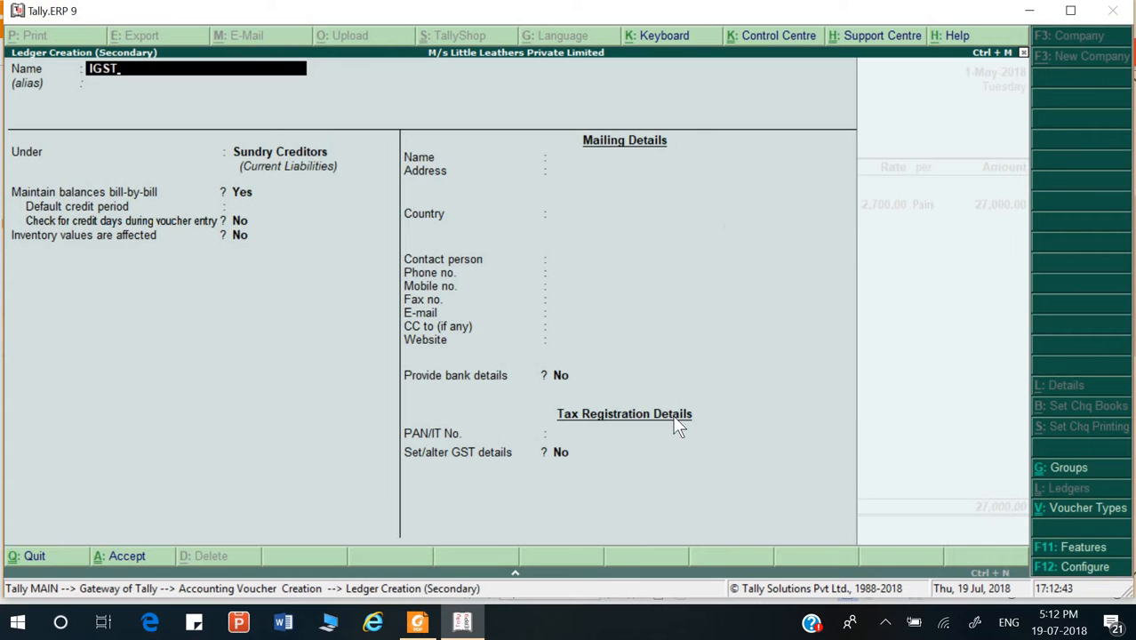
key("Return")
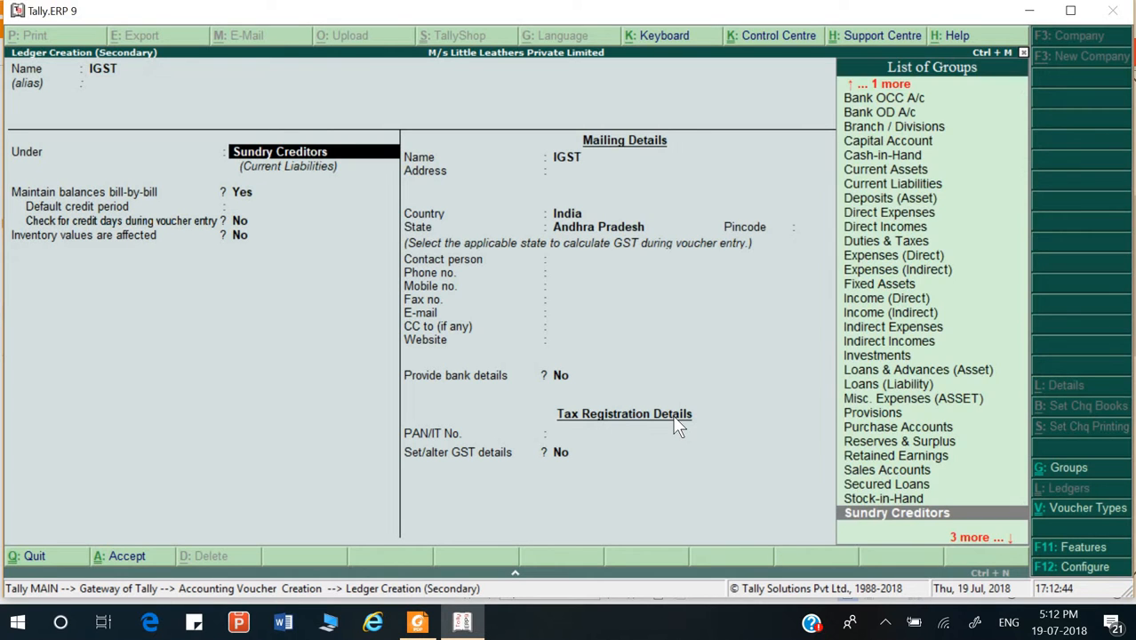
type("D")
key("Down")
key("Down")
key("Down")
key("Return")
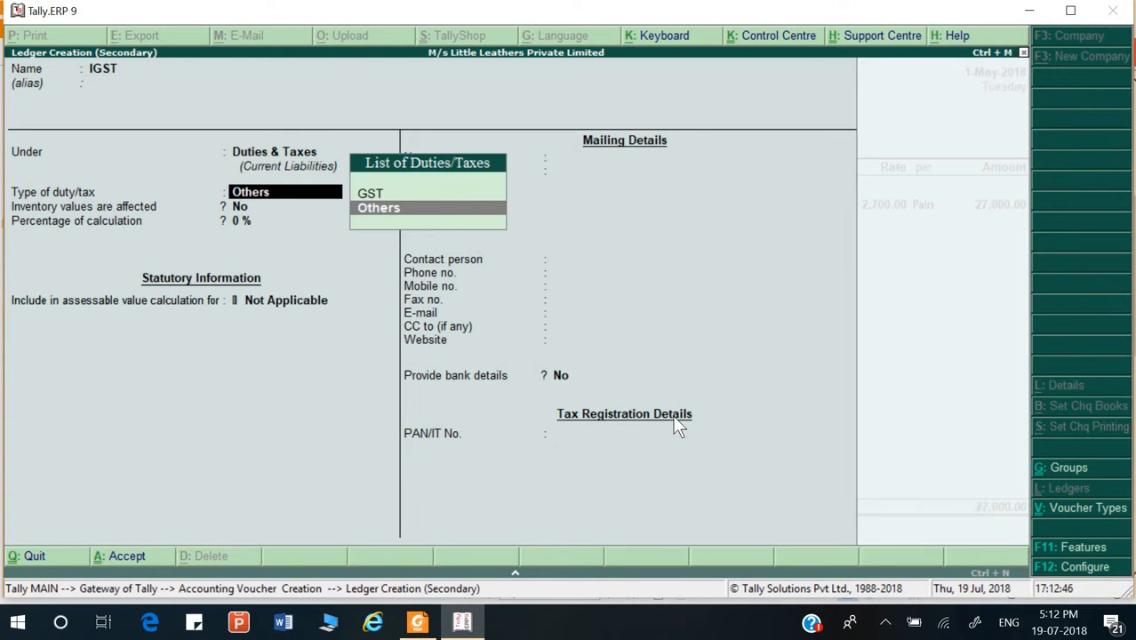
- Set IGST's duty type to GST and tax type to Integrated Tax with rounding Not Applicable, then save the ledger into the voucher
key("Up")
key("Return")
key("Down")
key("Down")
key("Return")
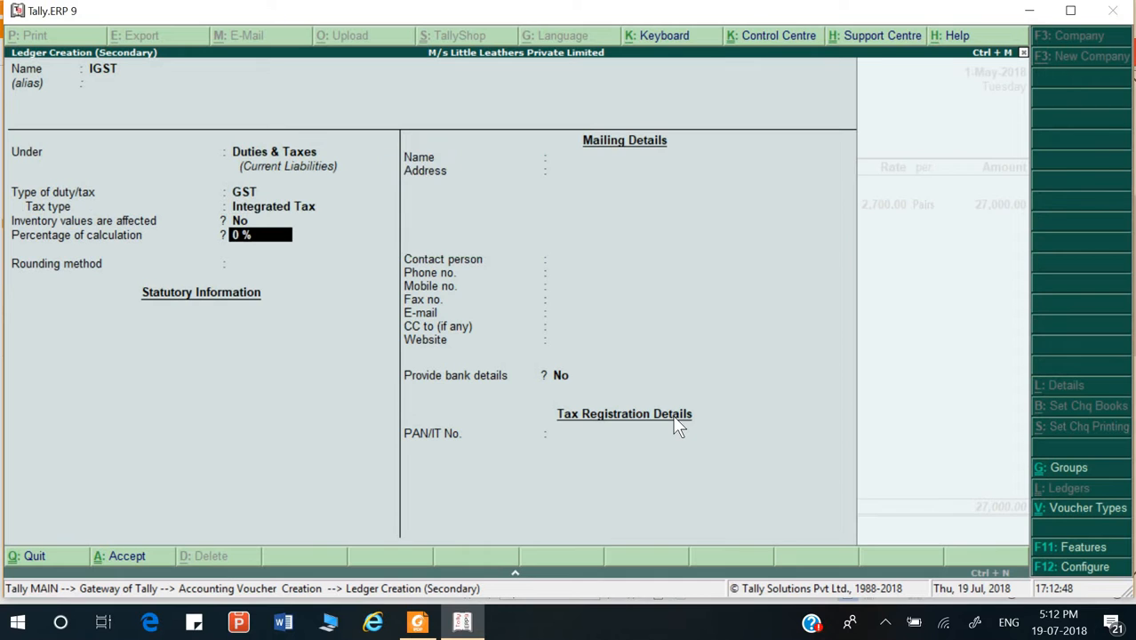
key("Return")
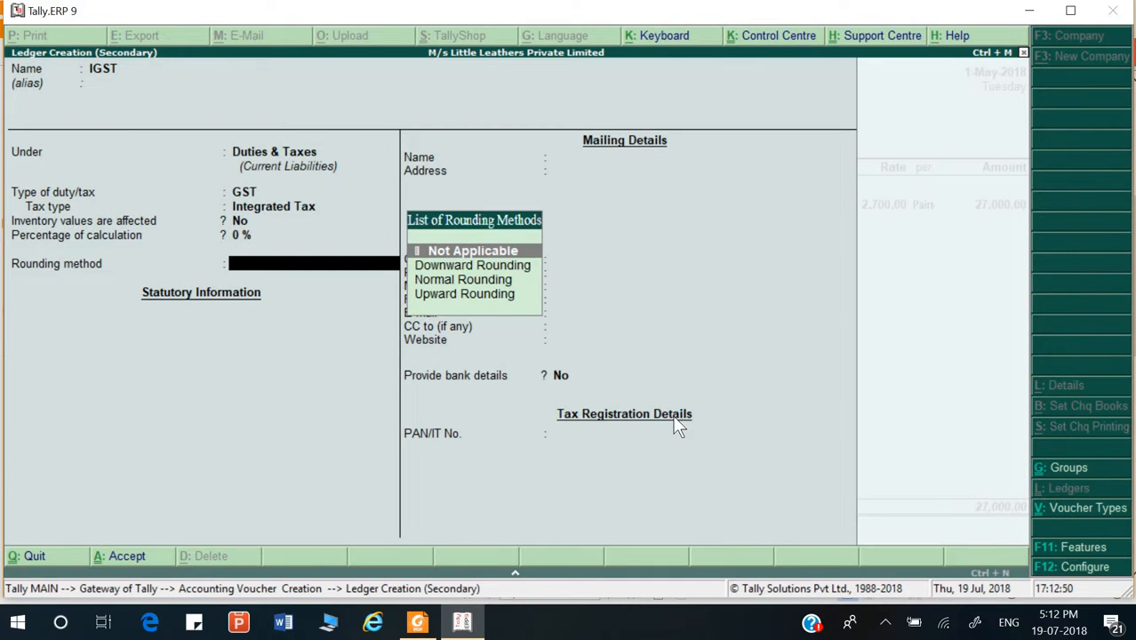
key("Return")
key("ctrl+a")
key("Return")
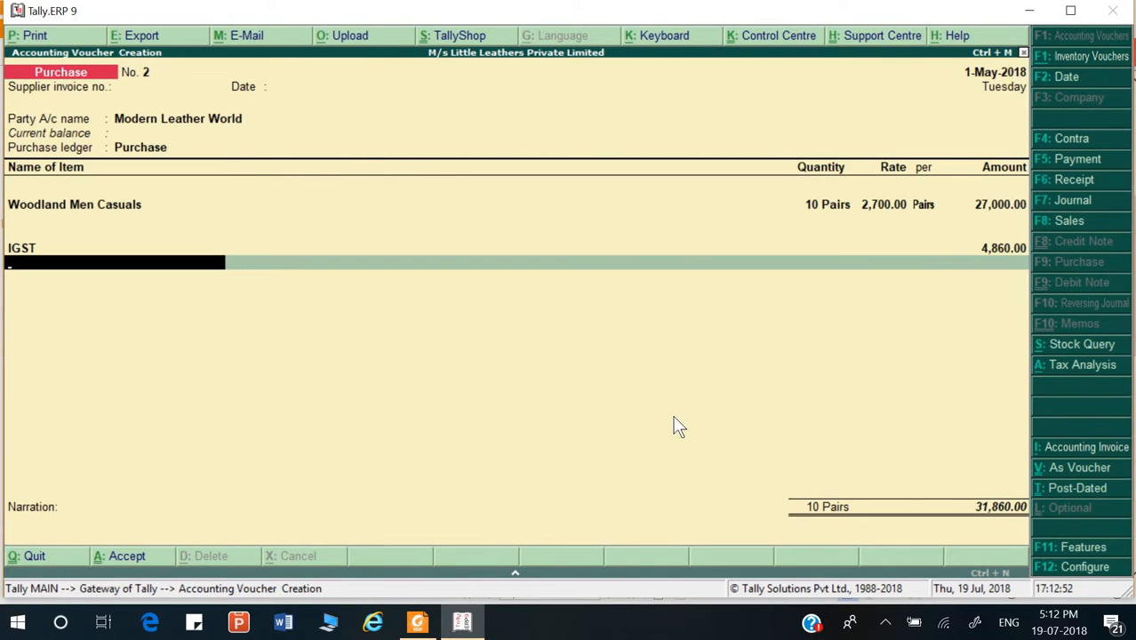
- Finish the ledger entries and allocate the full purchase amount to a New Ref in Modern Leather World's bill-wise details
key("Return")
key("Return")
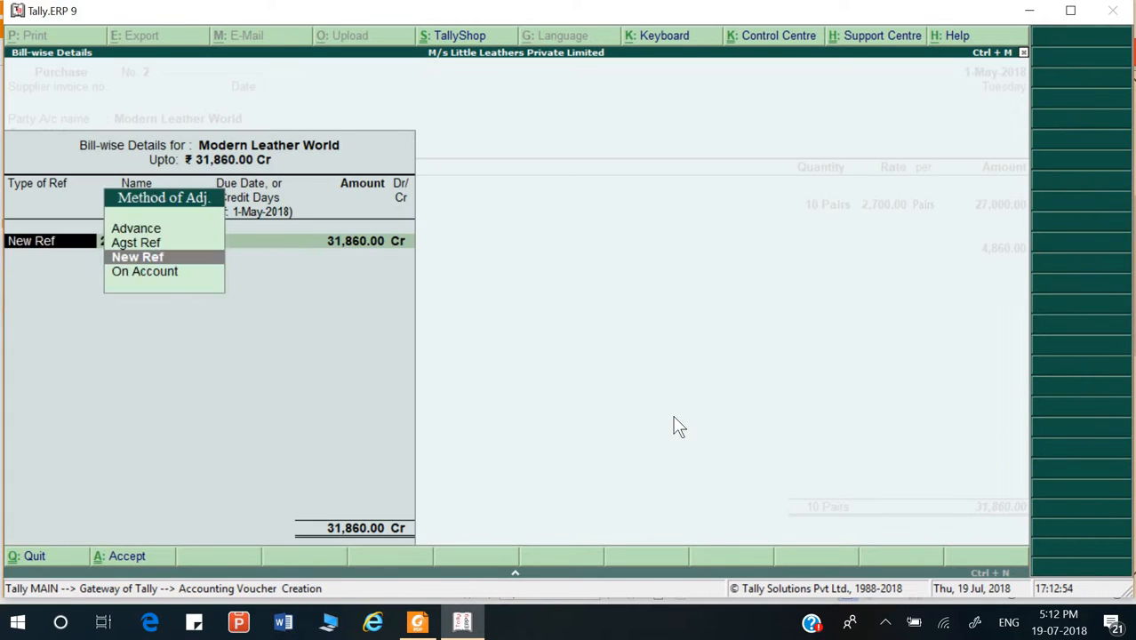
key("Return")
key("Return")
key("Return")
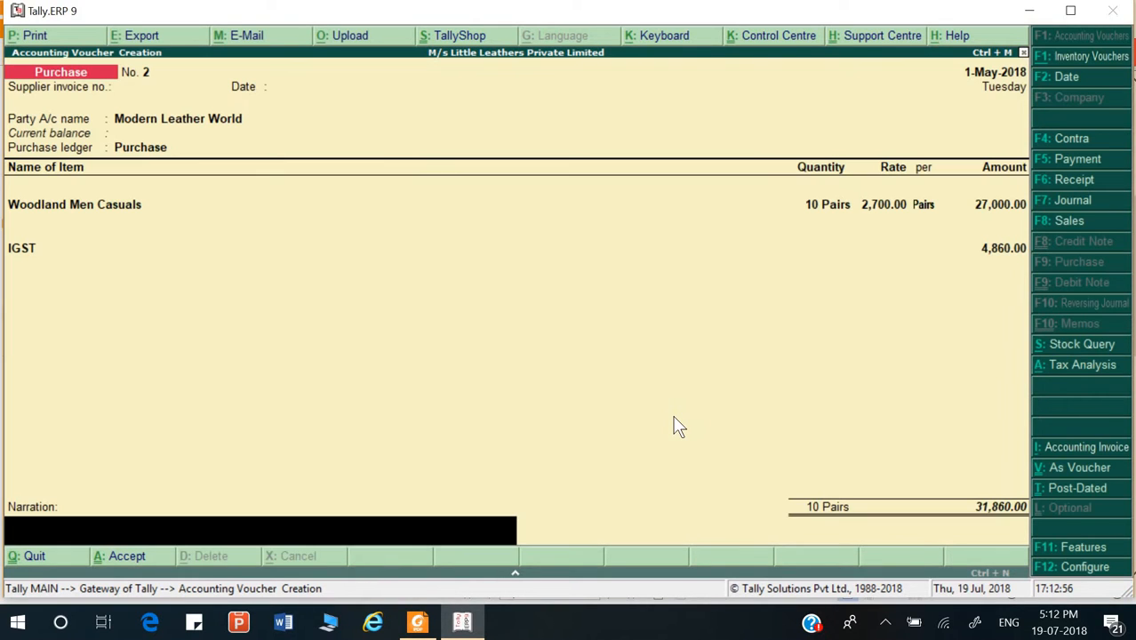
- Add the narration "Being goods purchase" and save the purchase voucher
type("Being goods purchase")
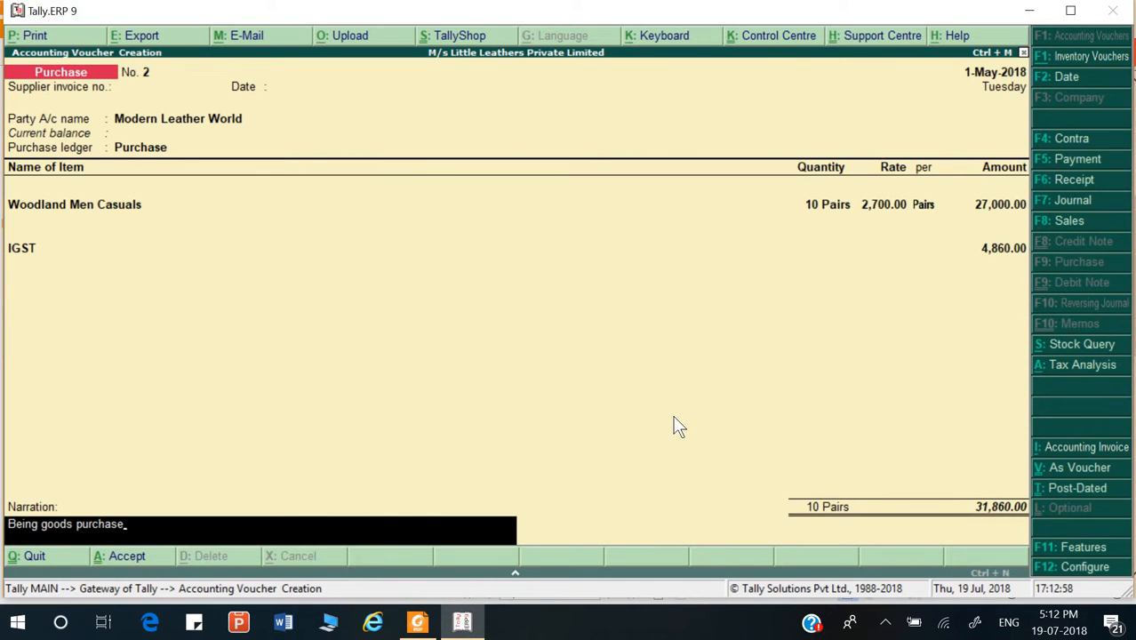
key("Return")
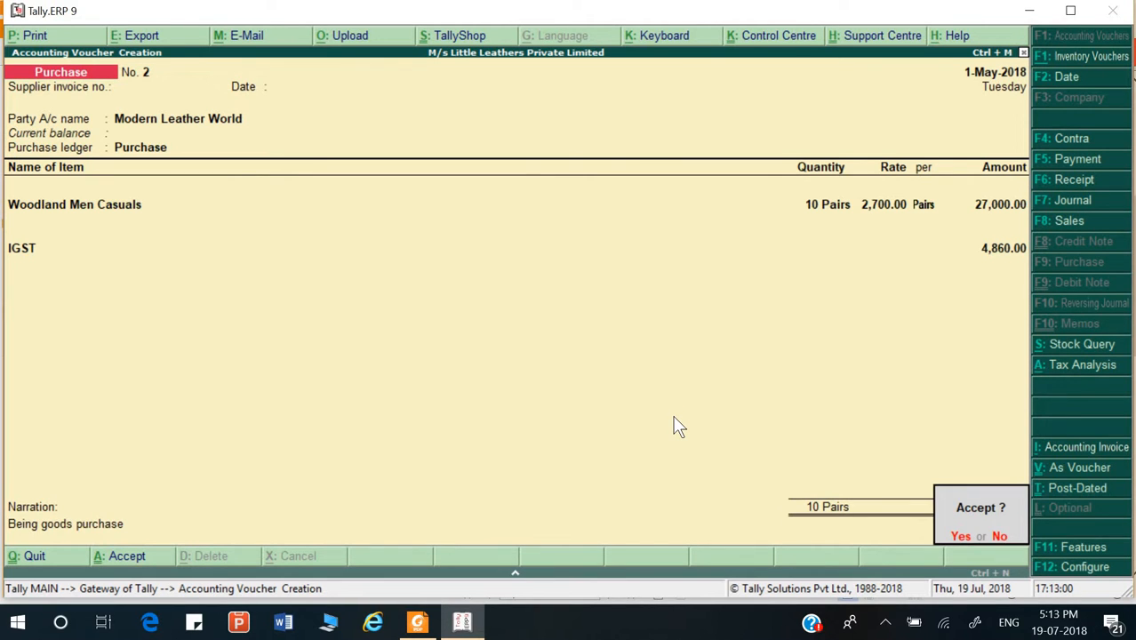
key("Return")
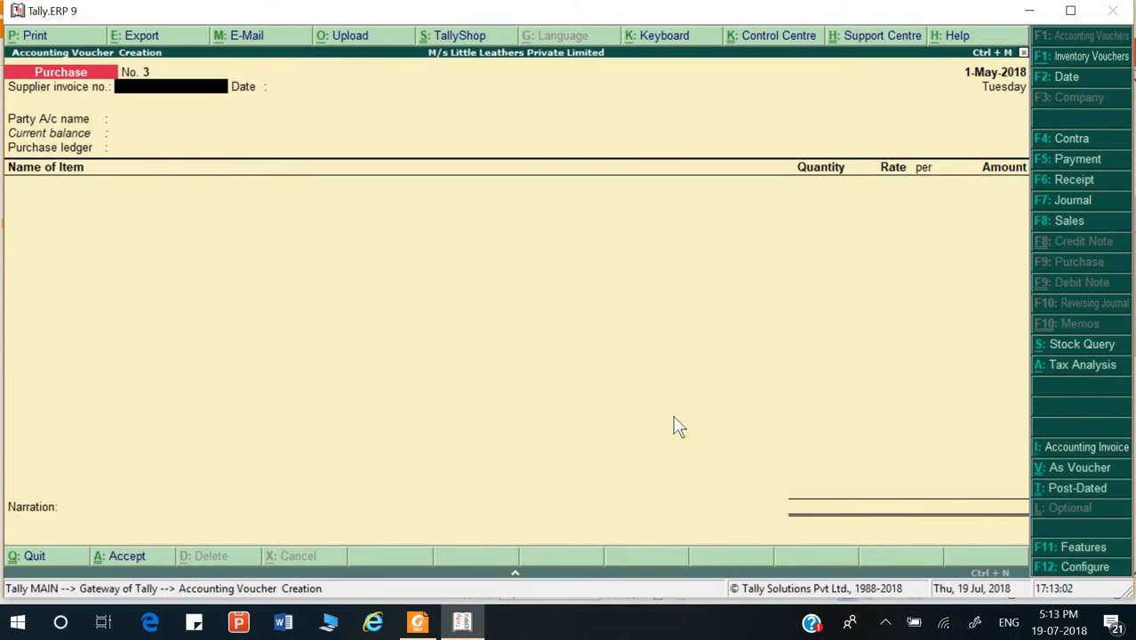
- Check the Corporate Casual Shoes purchase in the project PDF and leave the new voucher's supplier invoice number and date blank
key("alt+Tab")
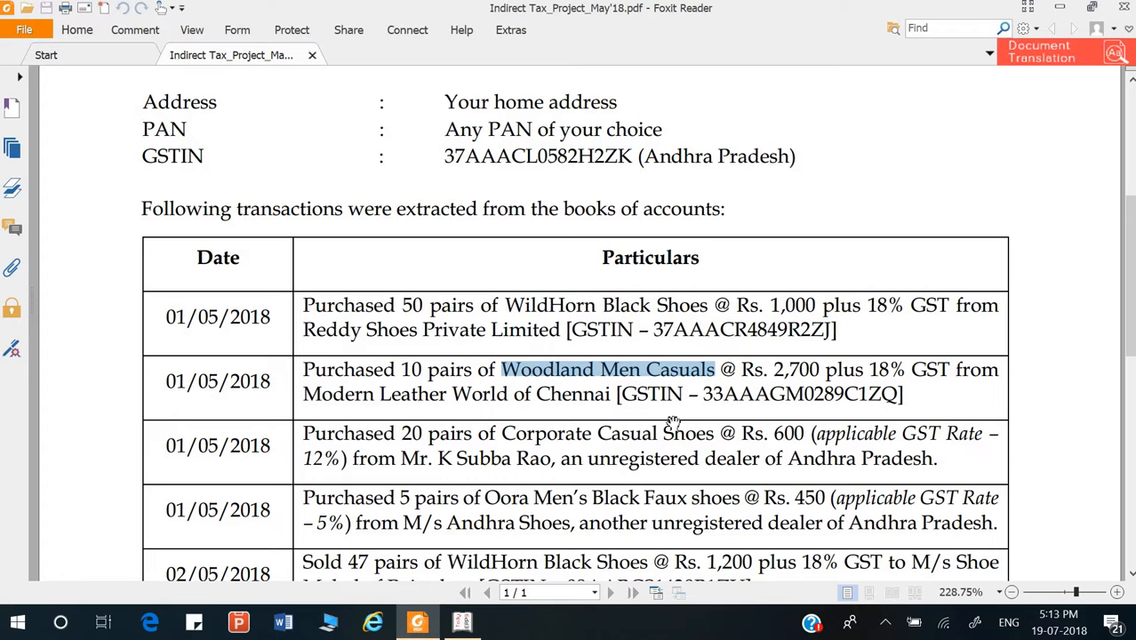
scroll(565, 360, "down", 1)
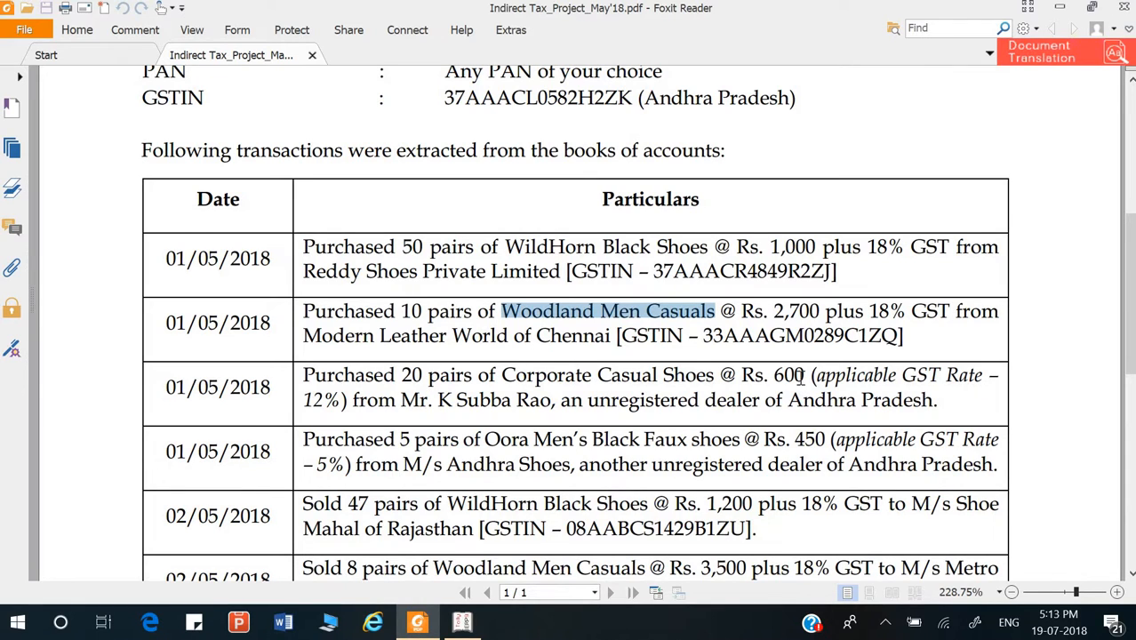
key("alt+Tab")
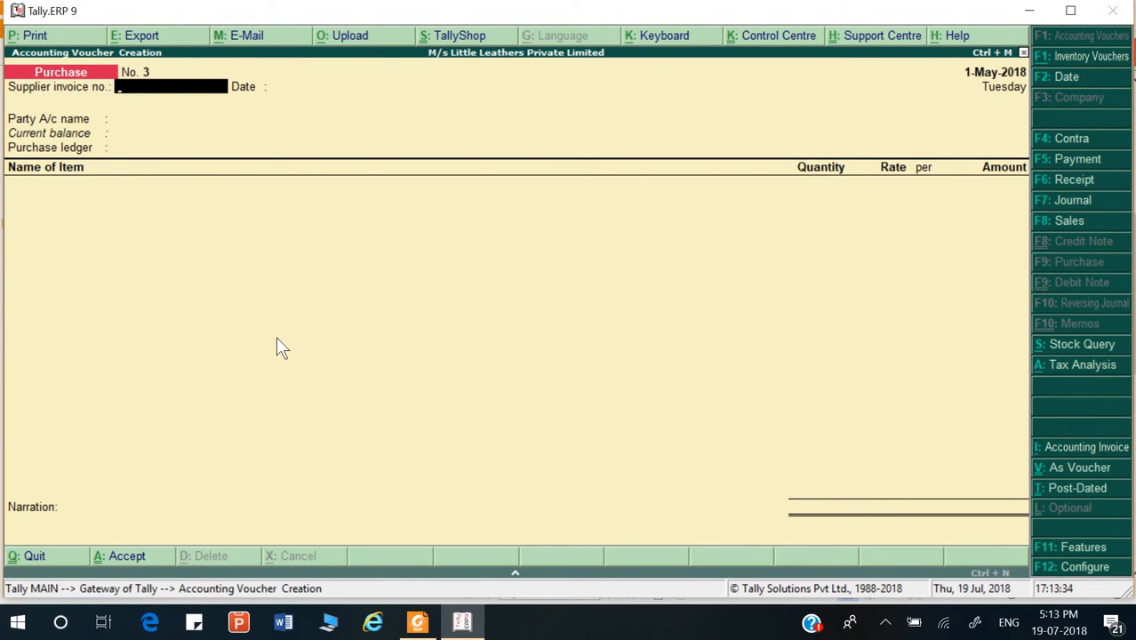
key("alt+Tab")
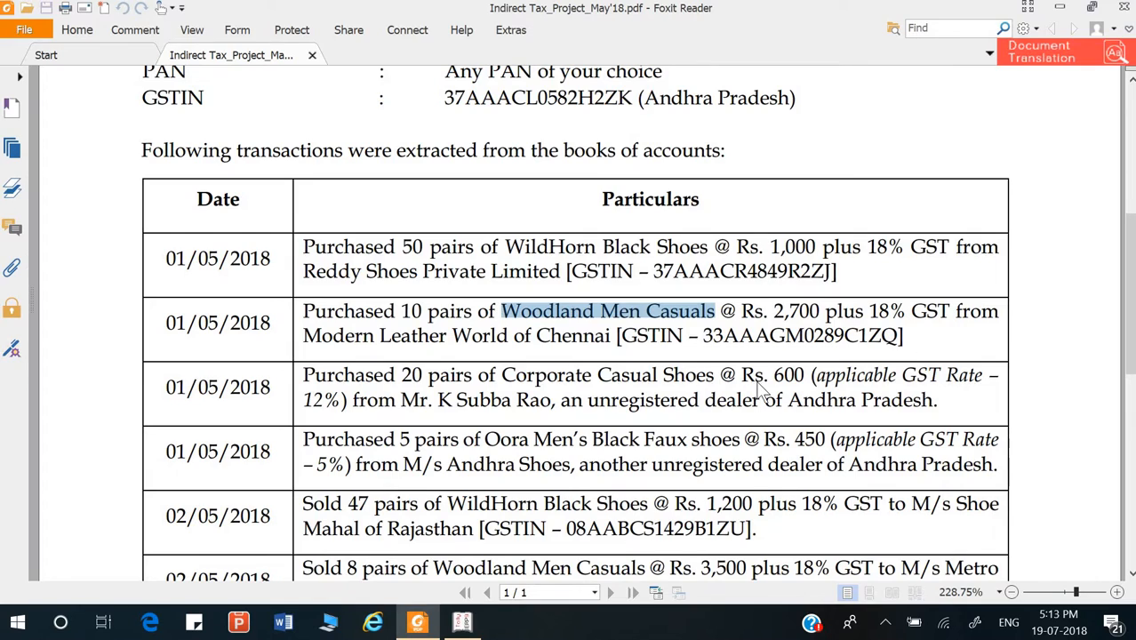
key("alt+Tab")
key("Return")
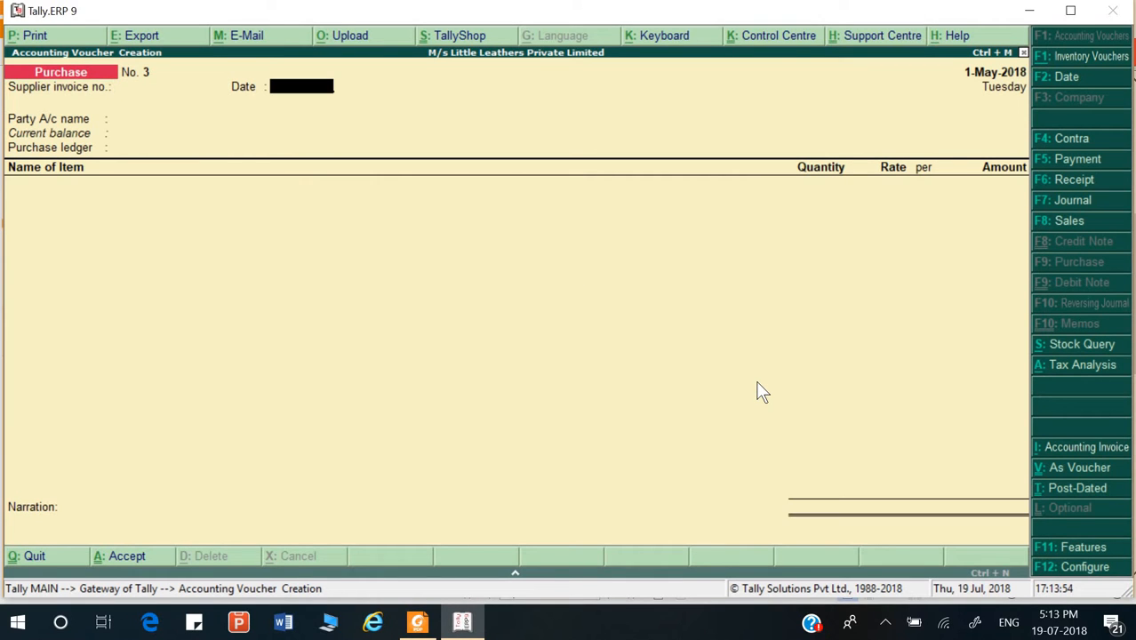
key("alt+Tab")
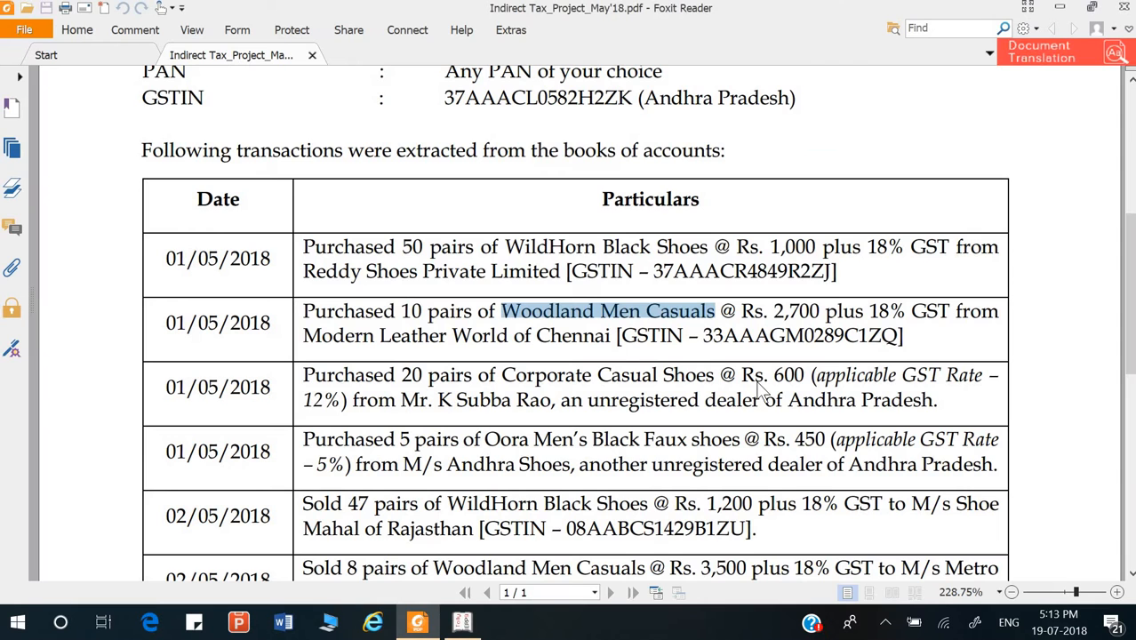
key("alt+Tab")
key("Return")
- Copy the Corporate Casual Shoes dealer's name from the project PDF and start a new party ledger in Tally under that name
key("alt+Tab")
left_click(520, 384)
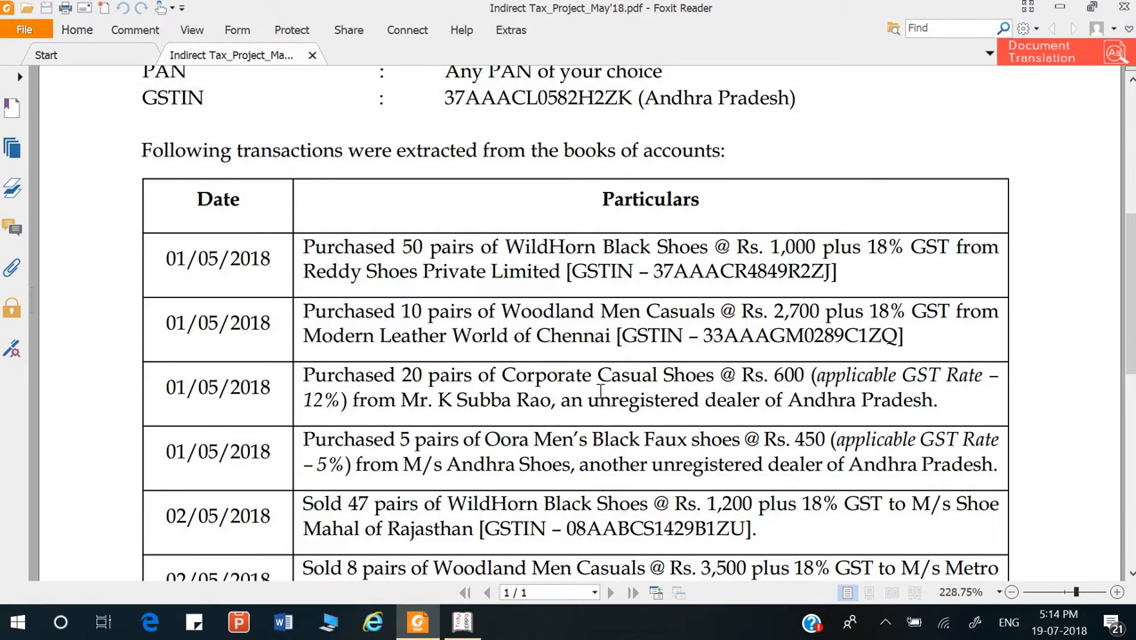
left_click_drag(401, 402, 555, 405)
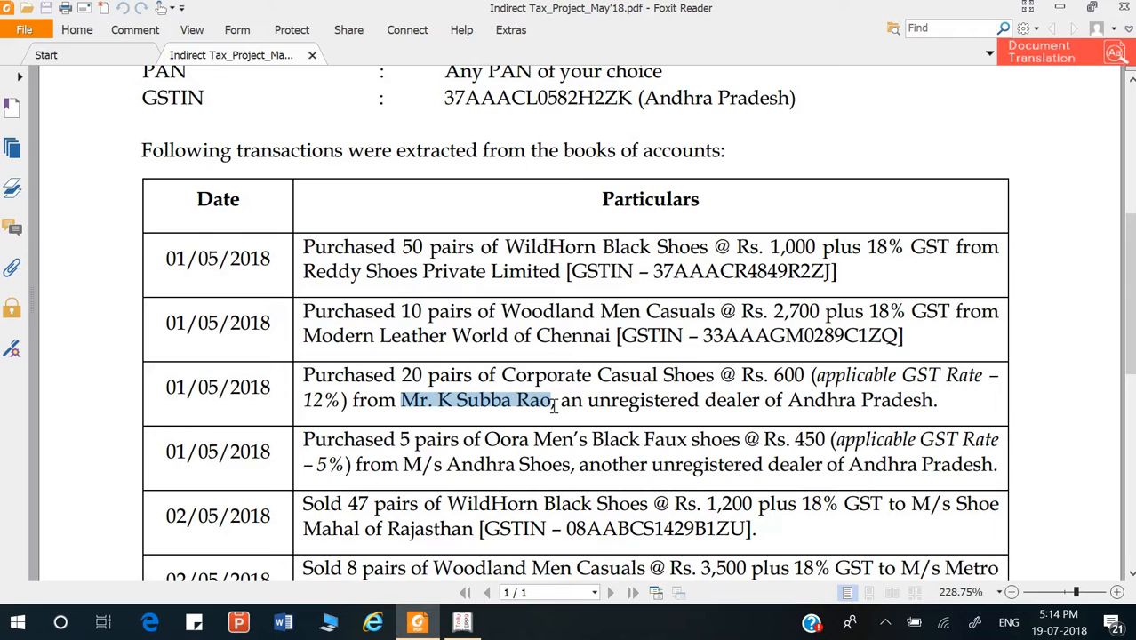
key("alt+Tab")
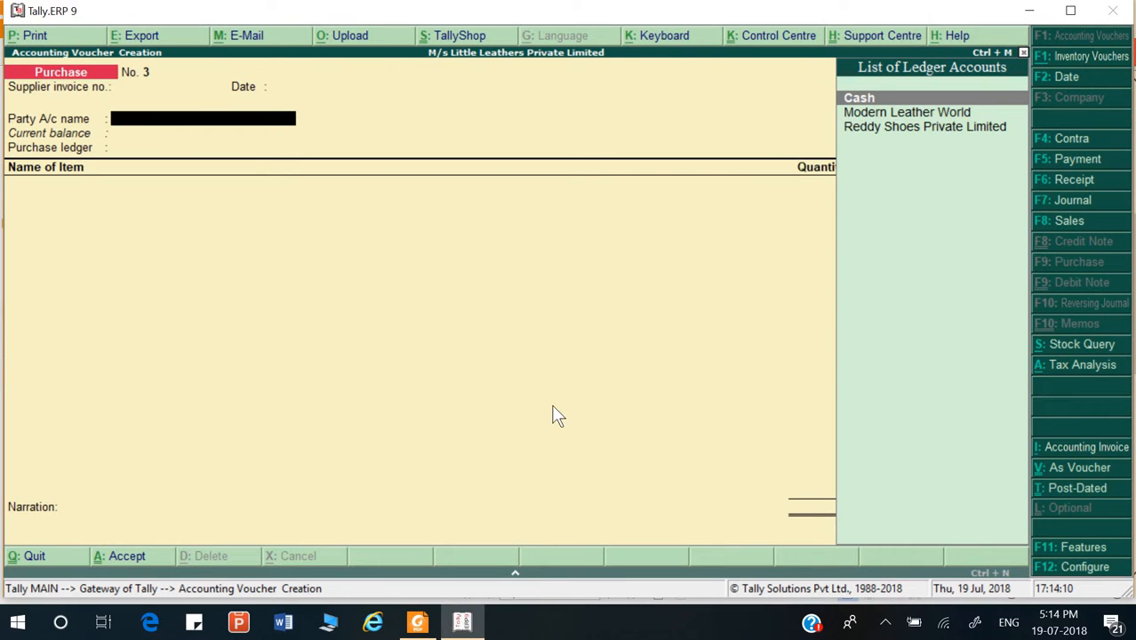
key("ctrl+v")
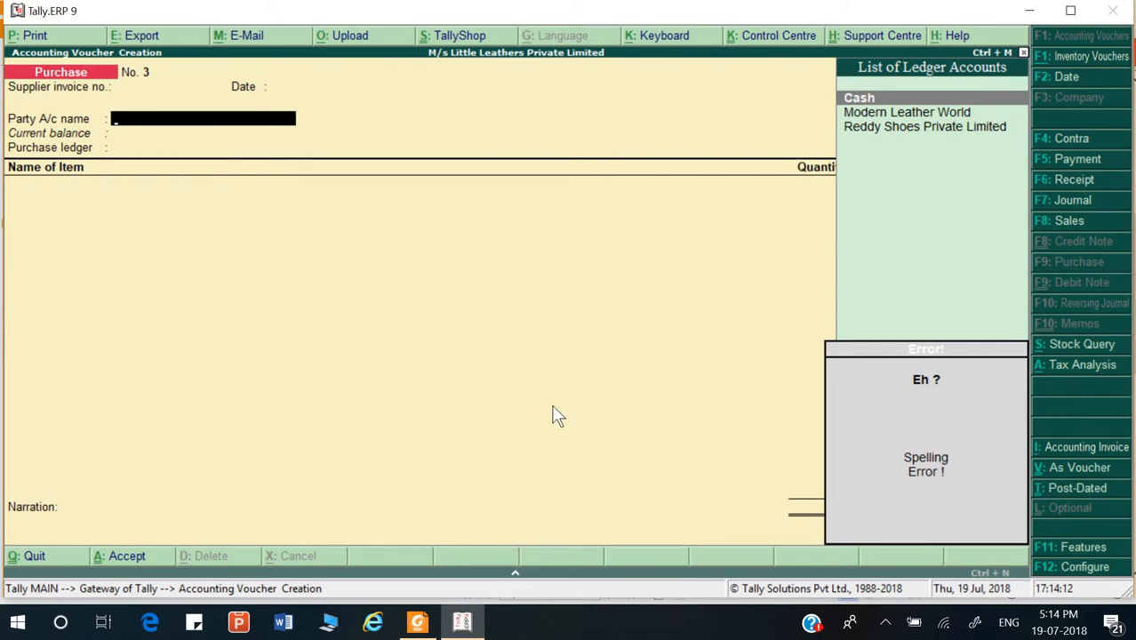
key("Escape")
key("alt+c")
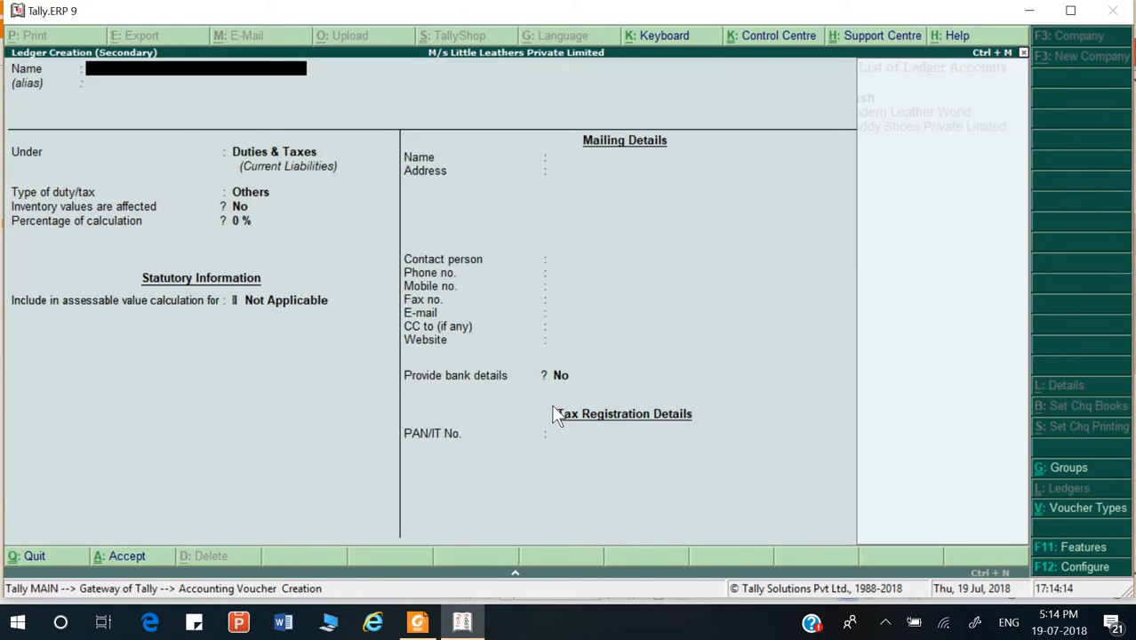
key("ctrl+alt+v")
key("Return")
key("Return")
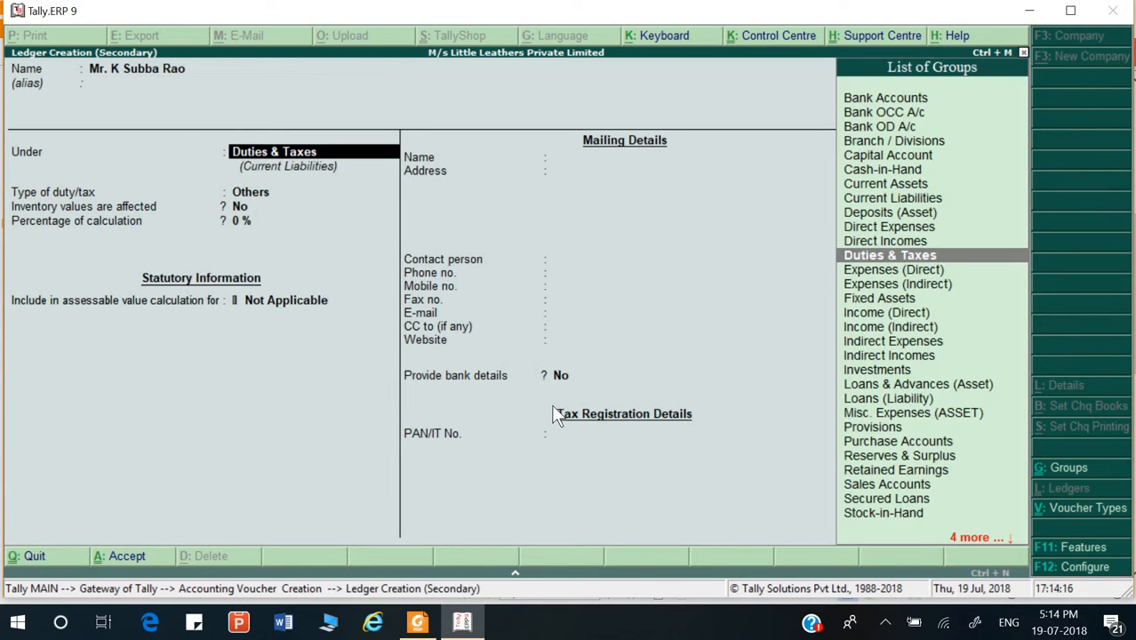
- Place the dealer's ledger under Sundry Creditors, maintaining balances bill-by-bill without checking credit days
type("S")
key("Down")
key("Down")
key("Down")
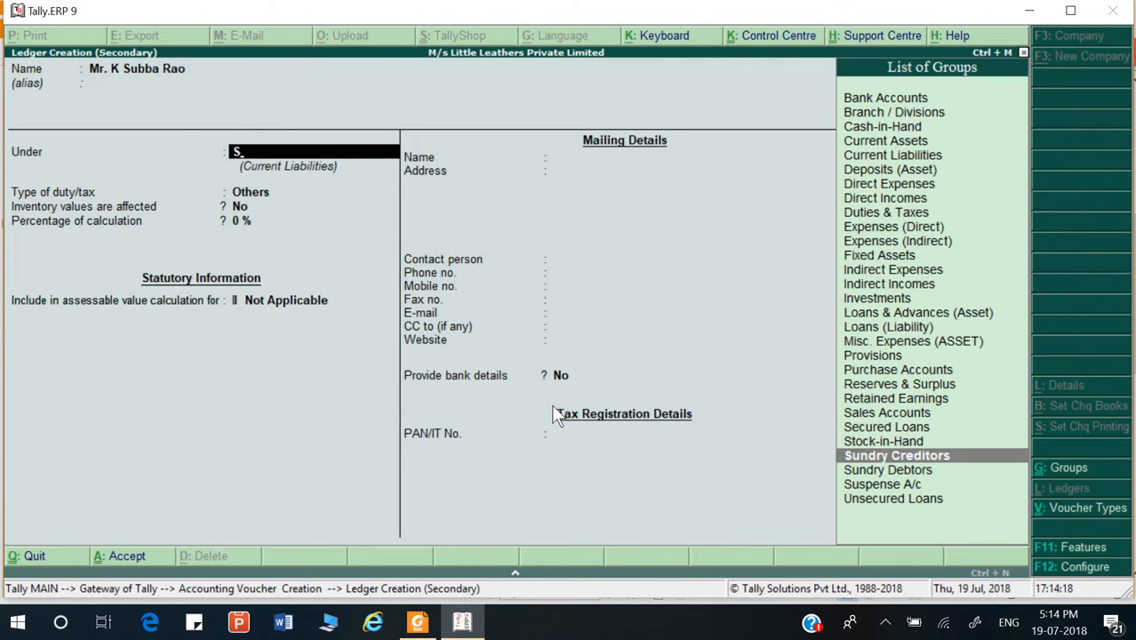
key("Return")
key("Return")
key("Return")
key("Return")
key("Return")
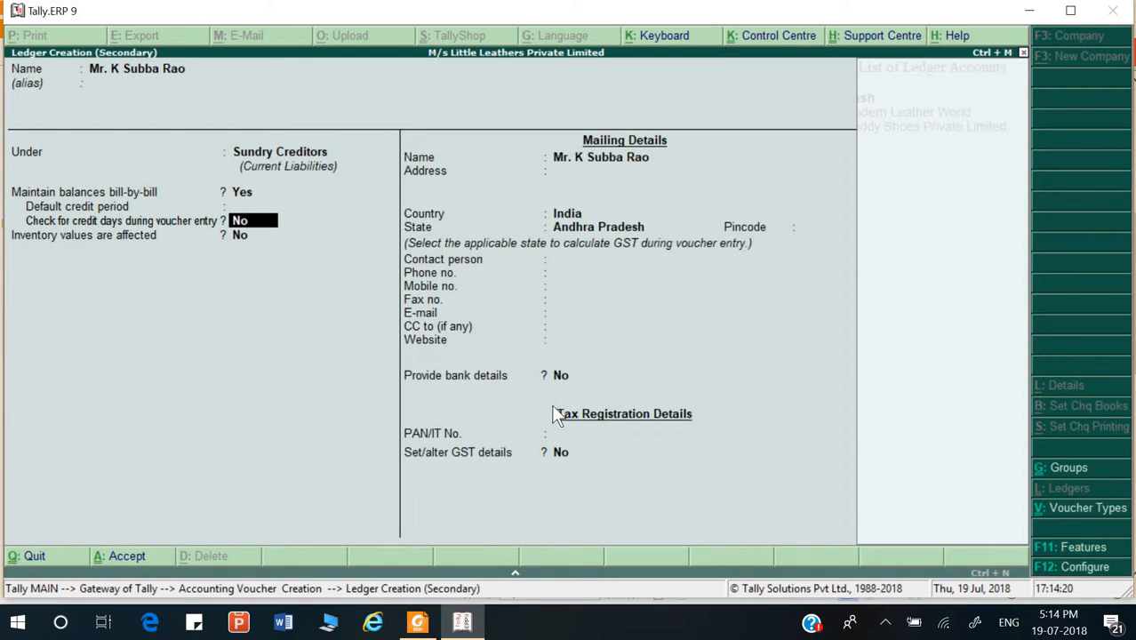
key("Return")
- Check the dealer's state in the project PDF and keep Andhra Pradesh in the ledger, leaving the contact details blank
key("Return")
key("BackSpace")
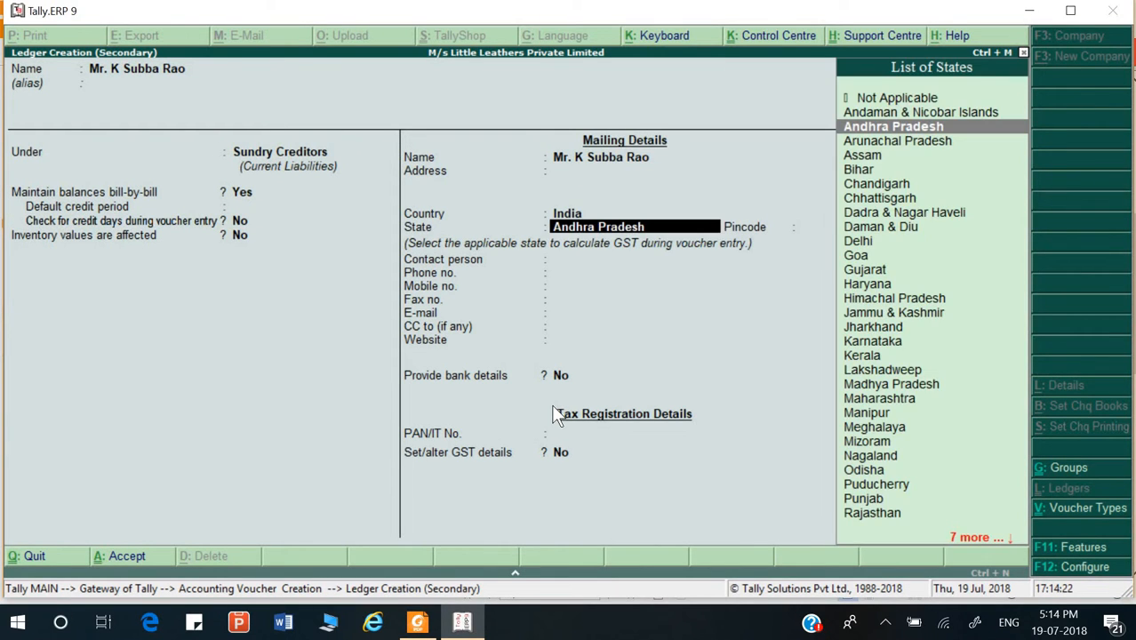
key("alt+Tab")
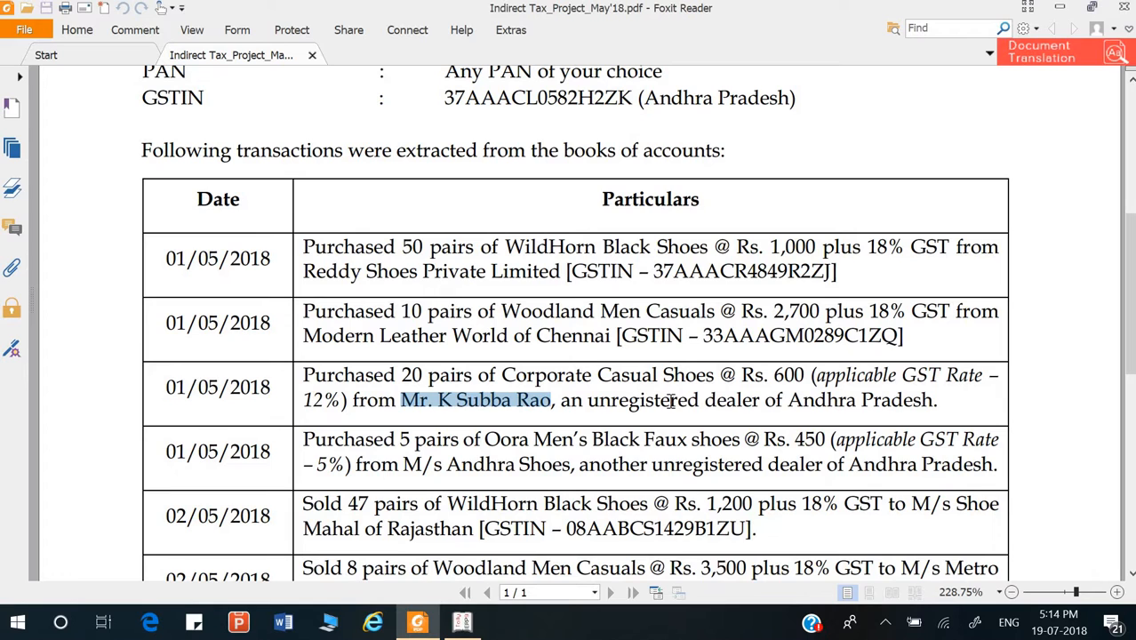
key("alt+Tab")
key("Return")
key("Return")
key("Return")
key("Return")
key("Return")
key("Return")
key("Return")
key("Return")
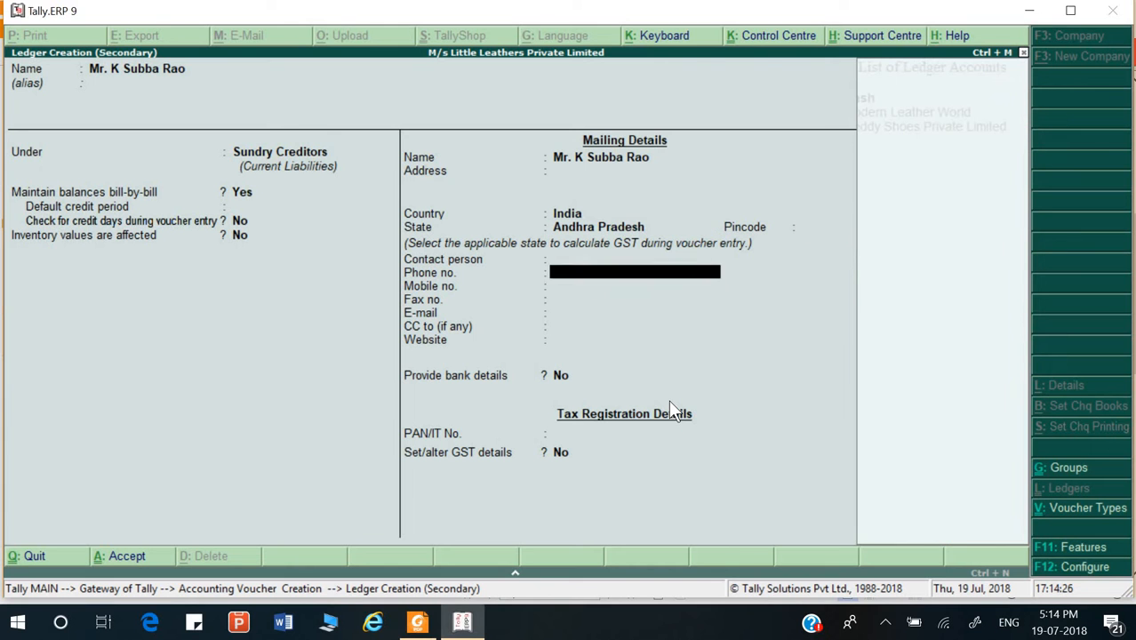
- Enable GST details for the dealer with registration type Unregistered and transporter No, and save the ledger
key("Return")
key("Return")
key("Return")
type("y")
key("Return")
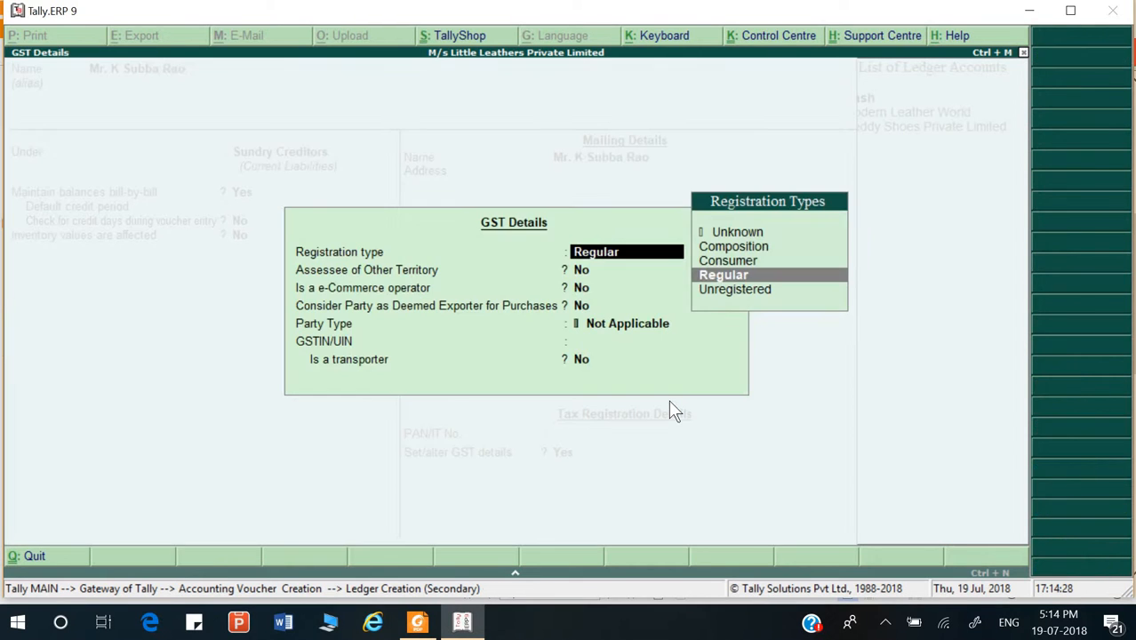
key("Down")
key("Return")
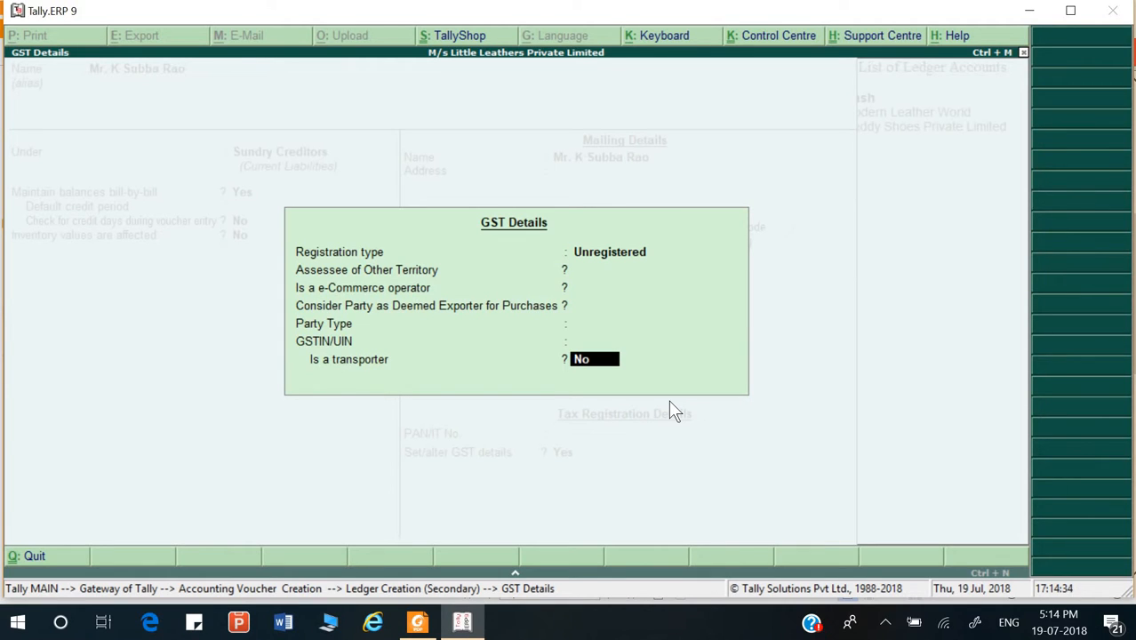
key("Return")
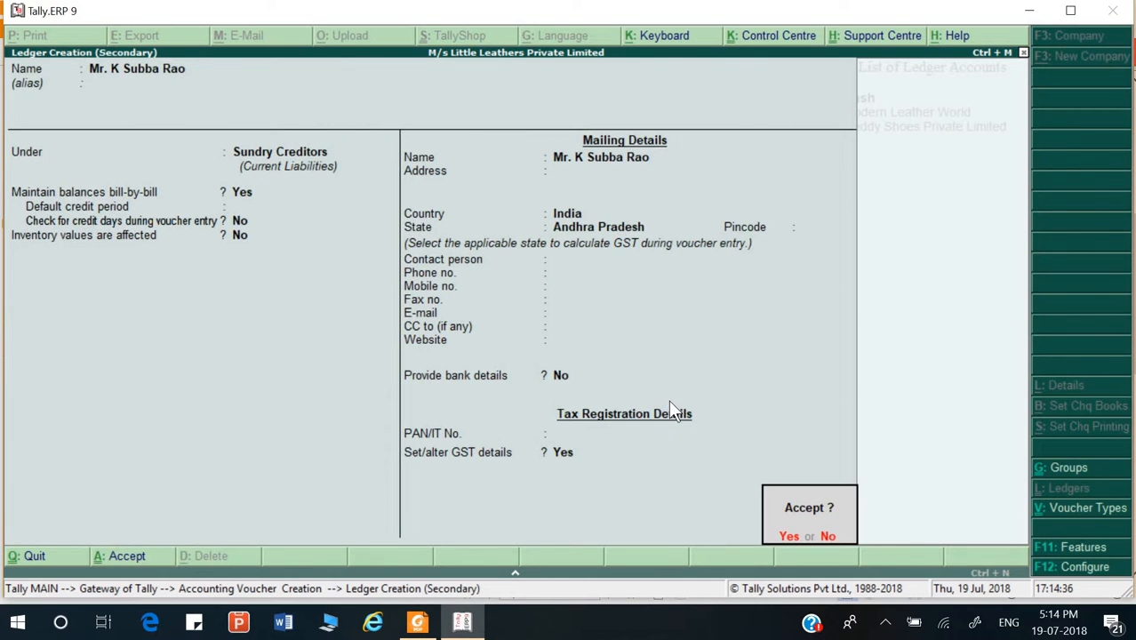
key("Return")
- Accept the party details for the dealer and choose Purchase as the voucher's purchase ledger
key("Return")
key("Return")
key("Return")
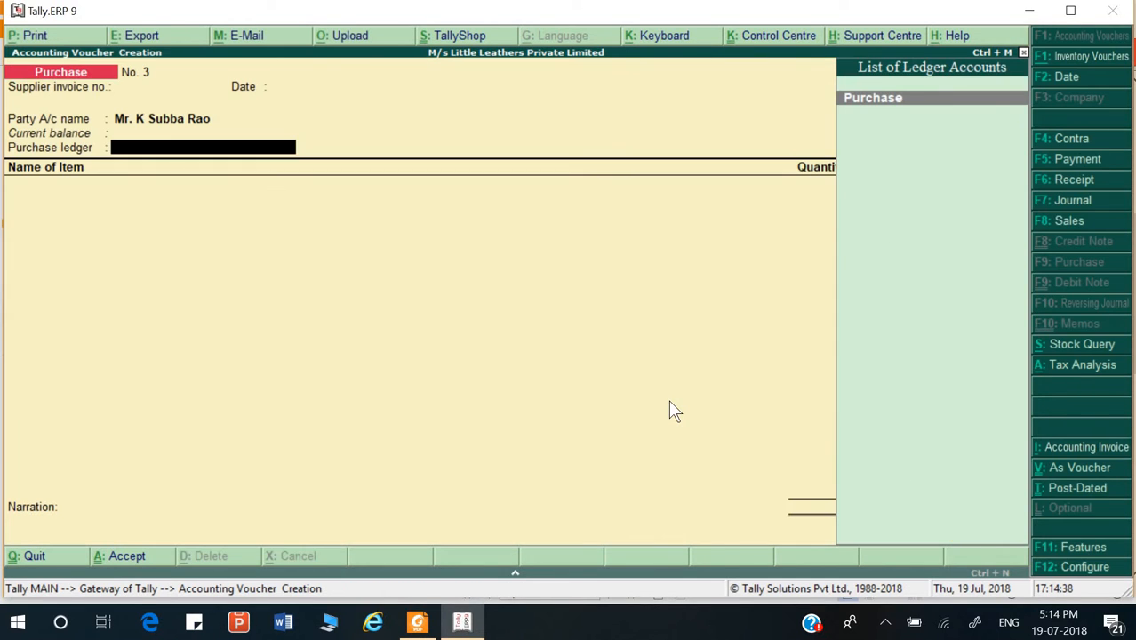
key("Return")
key("Return")
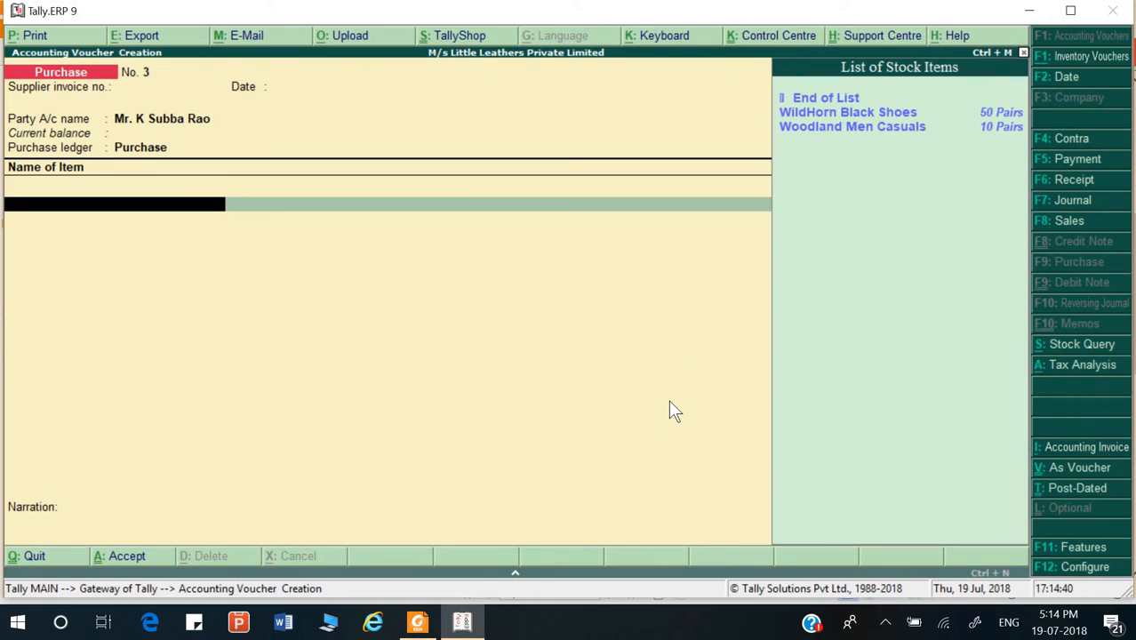
- Copy the item name from the project PDF and start a new stock item named Corporate Casual Shoes in Tally
key("alt+Tab")
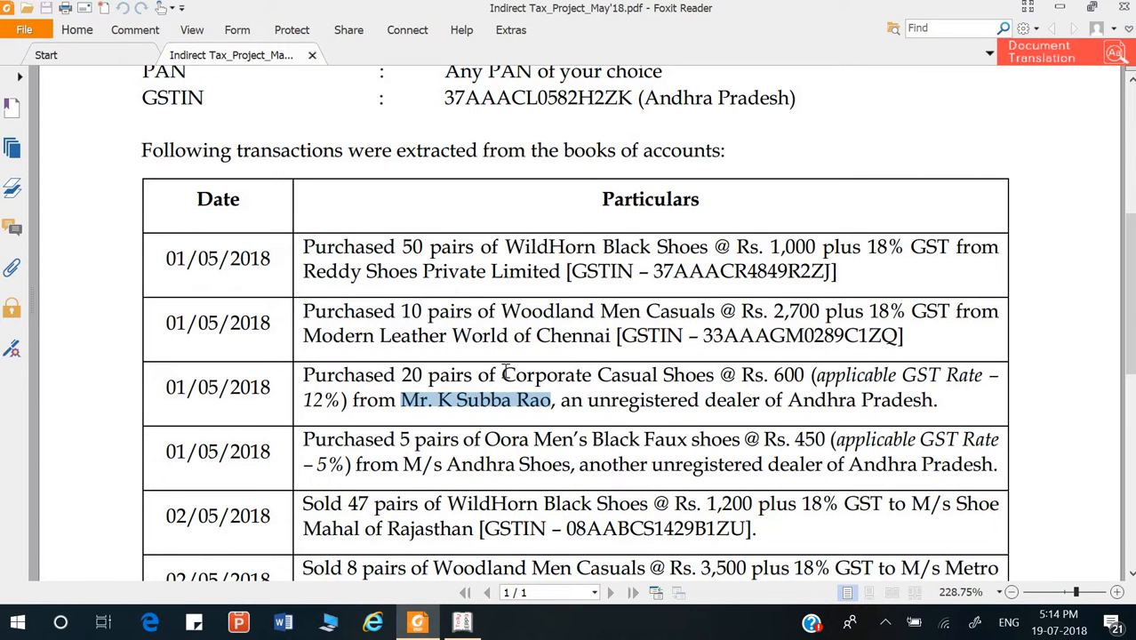
left_click_drag(503, 375, 717, 378)
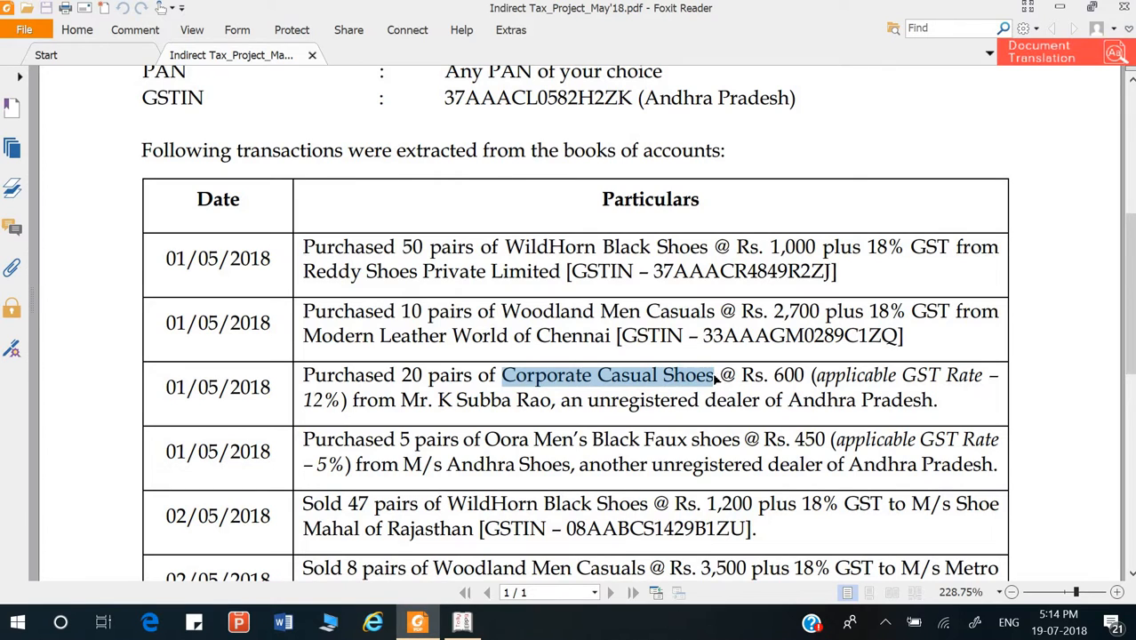
key("alt+Tab")
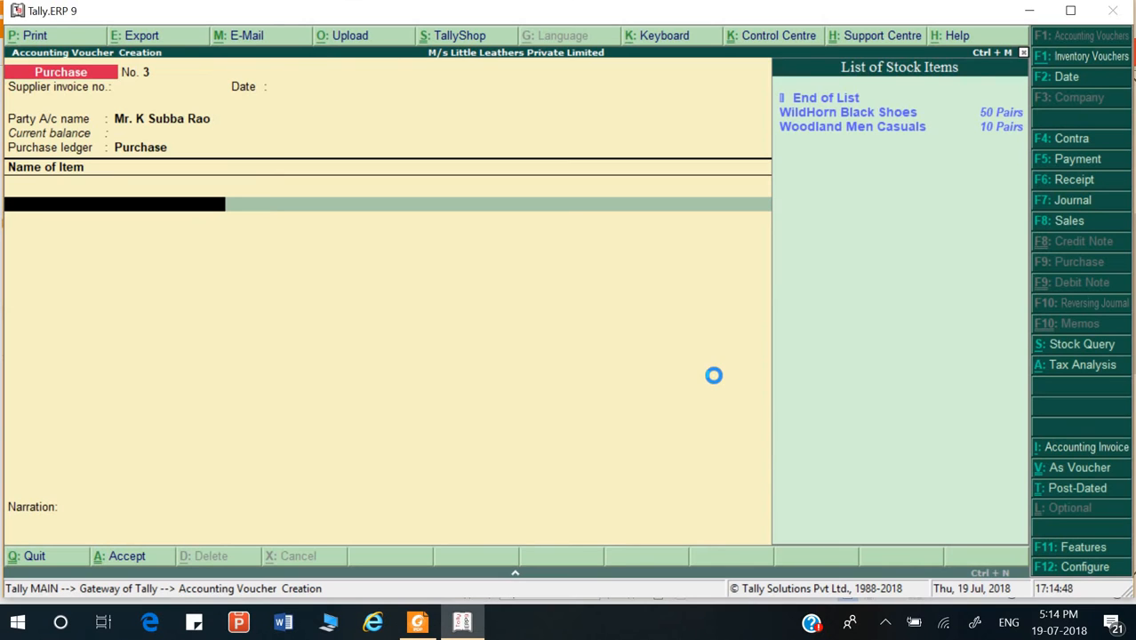
key("alt+c")
key("ctrl+alt+v")
key("Return")
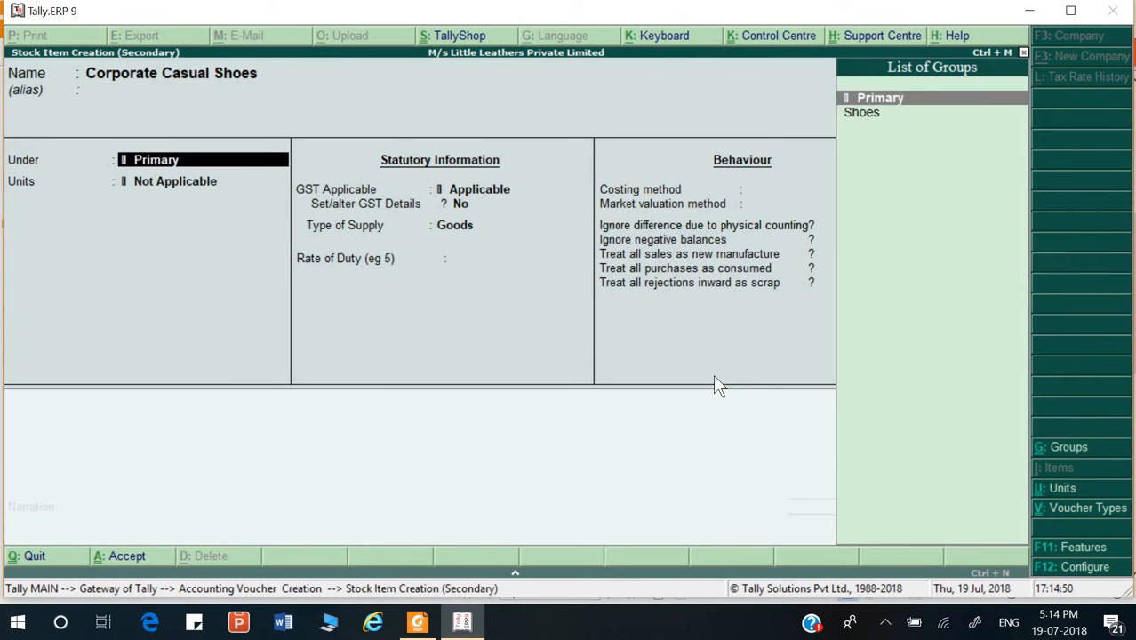
- Put the stock item under Shoes with units Pairs, without components or standard rates, and keep GST applicable
key("Down")
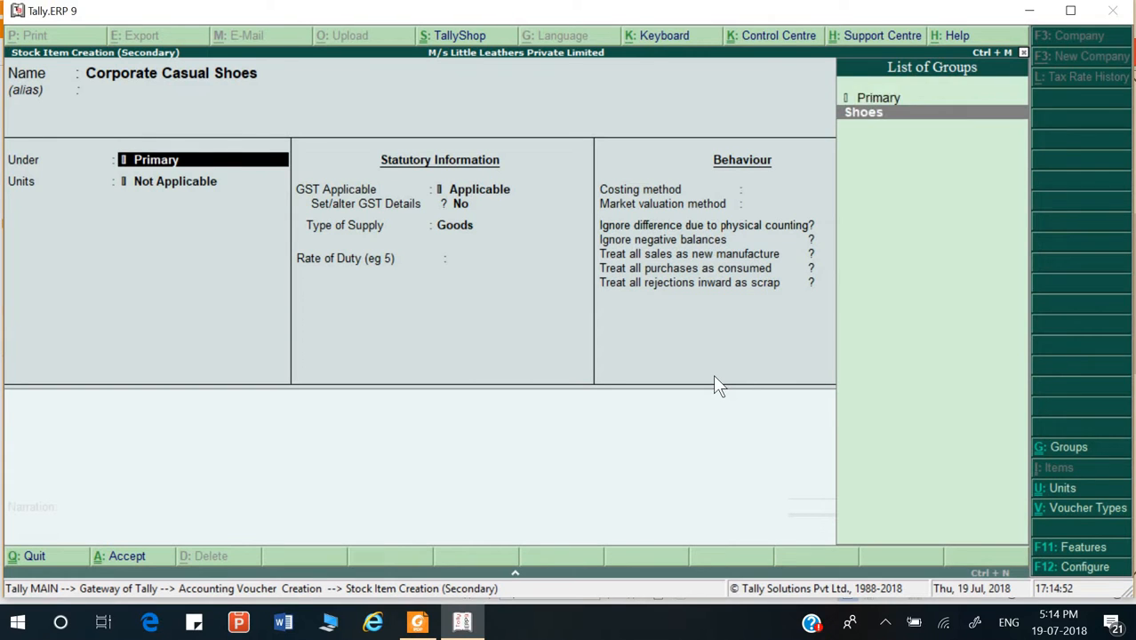
key("Return")
key("Return")
key("Return")
key("Return")
key("Return")
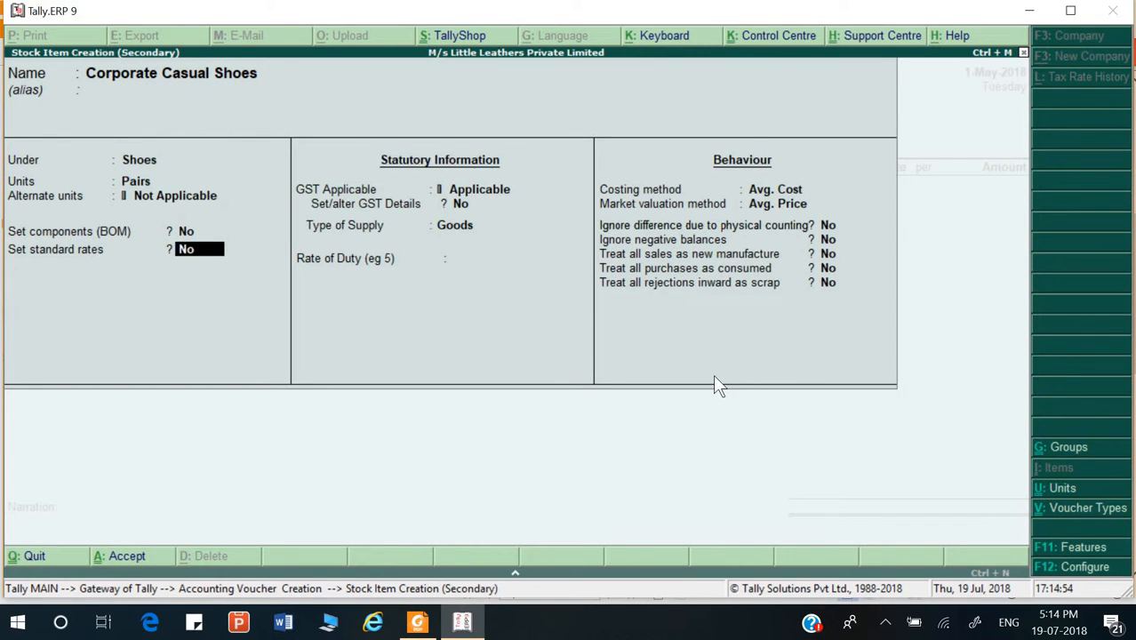
key("Return")
key("Return")
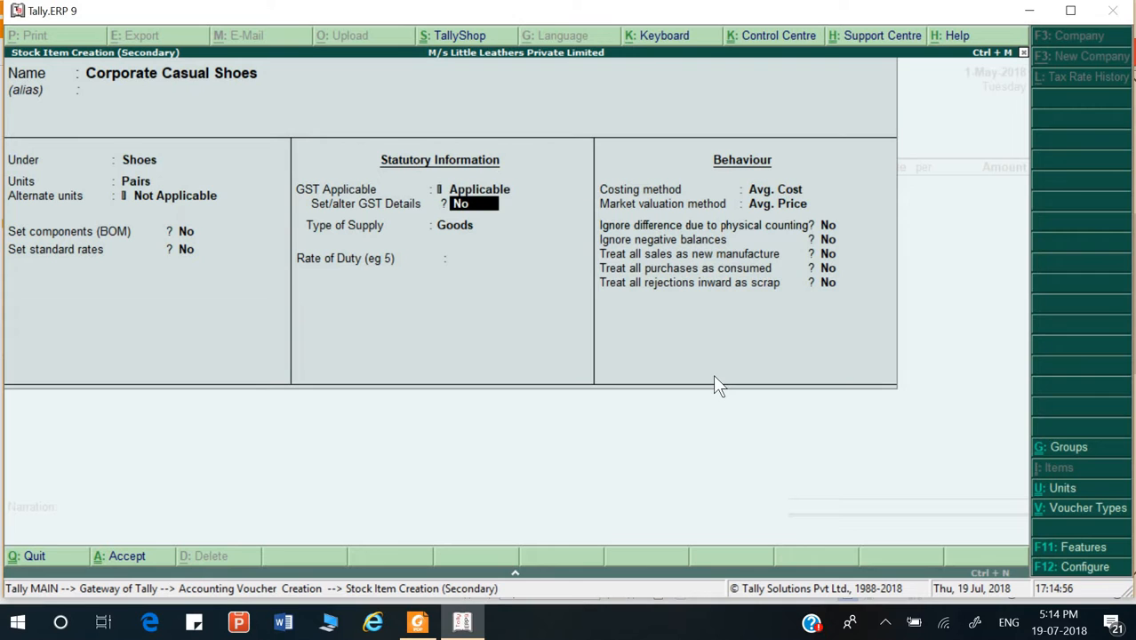
- Enable the item's GST details with description Shoes and HSN/SAC 6403, leaving non-GST goods at No
key("y")
key("Return")
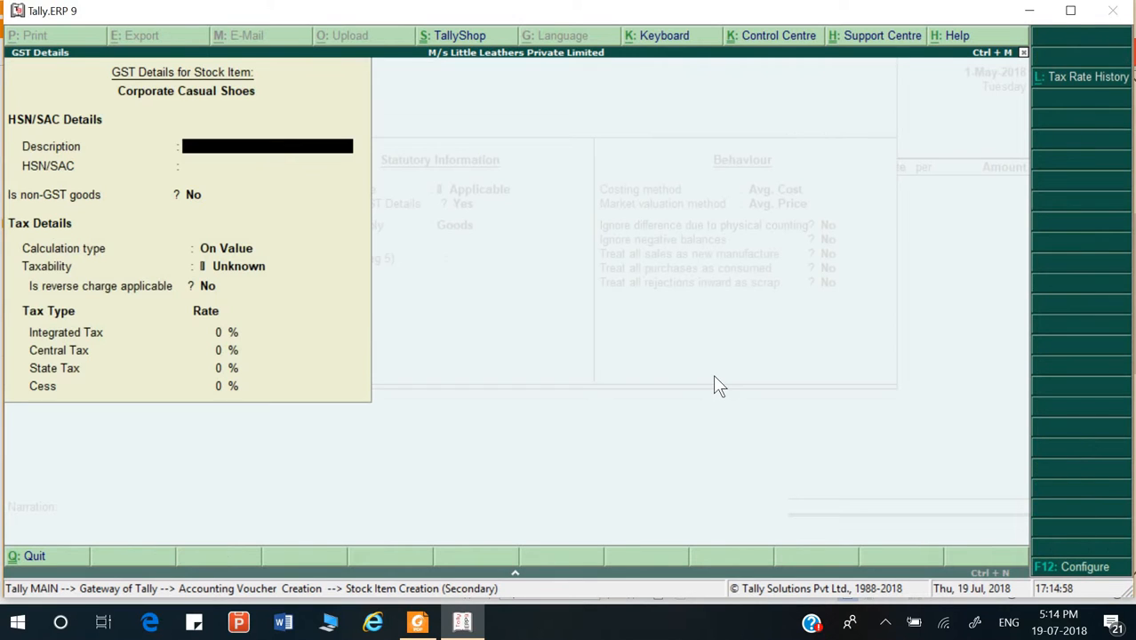
type("Shoes")
key("Return")
key("Return")
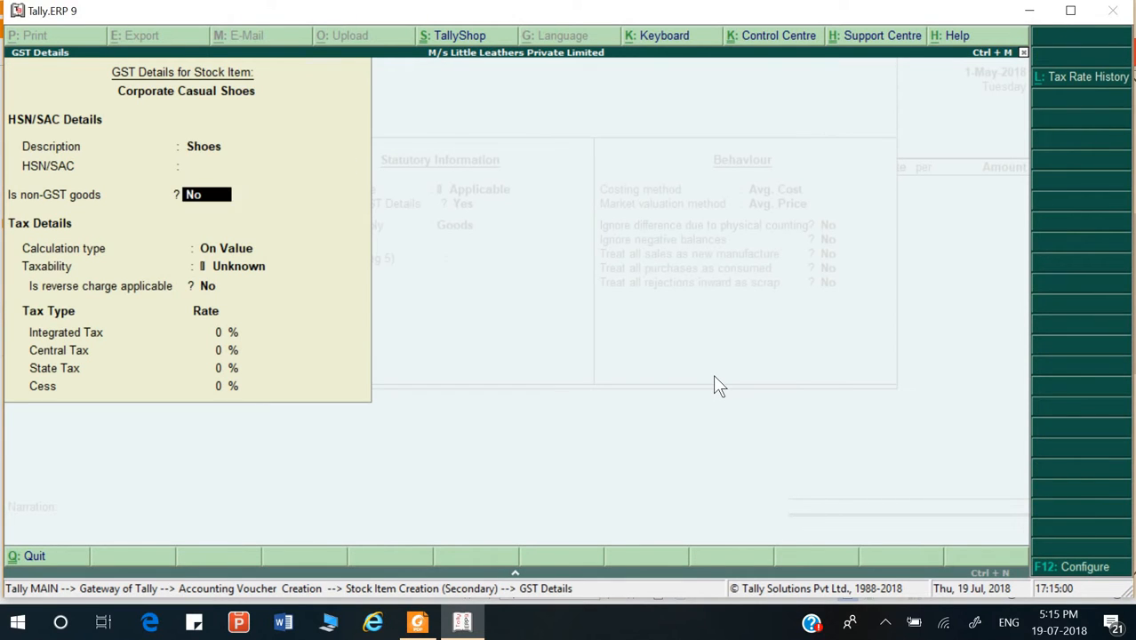
key("Up")
type("6403")
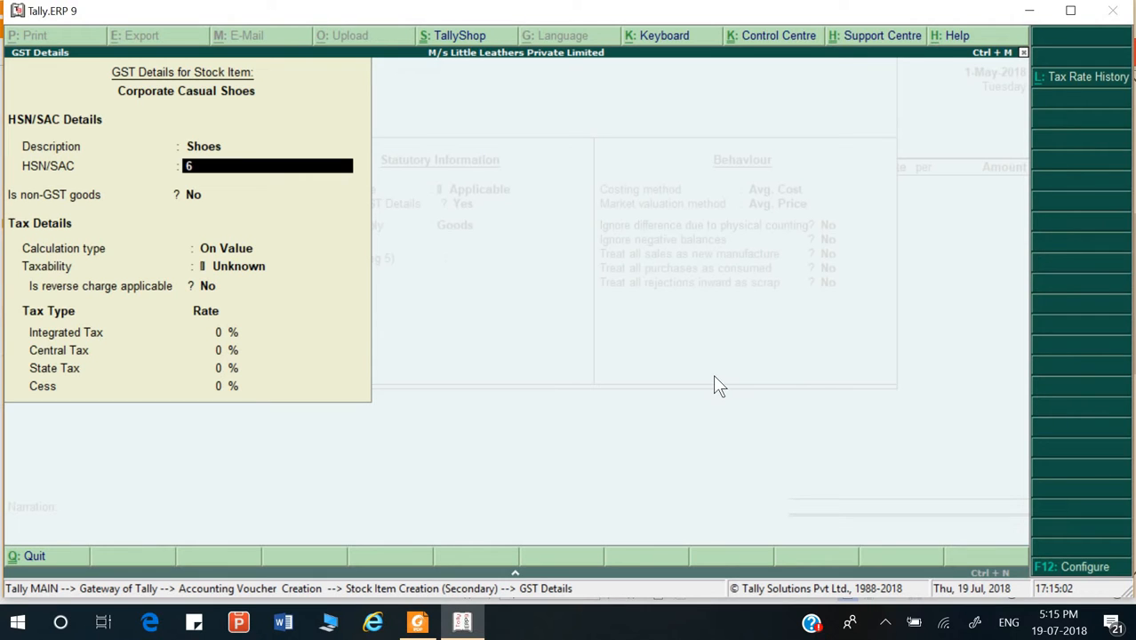
key("Return")
key("Return")
key("Return")
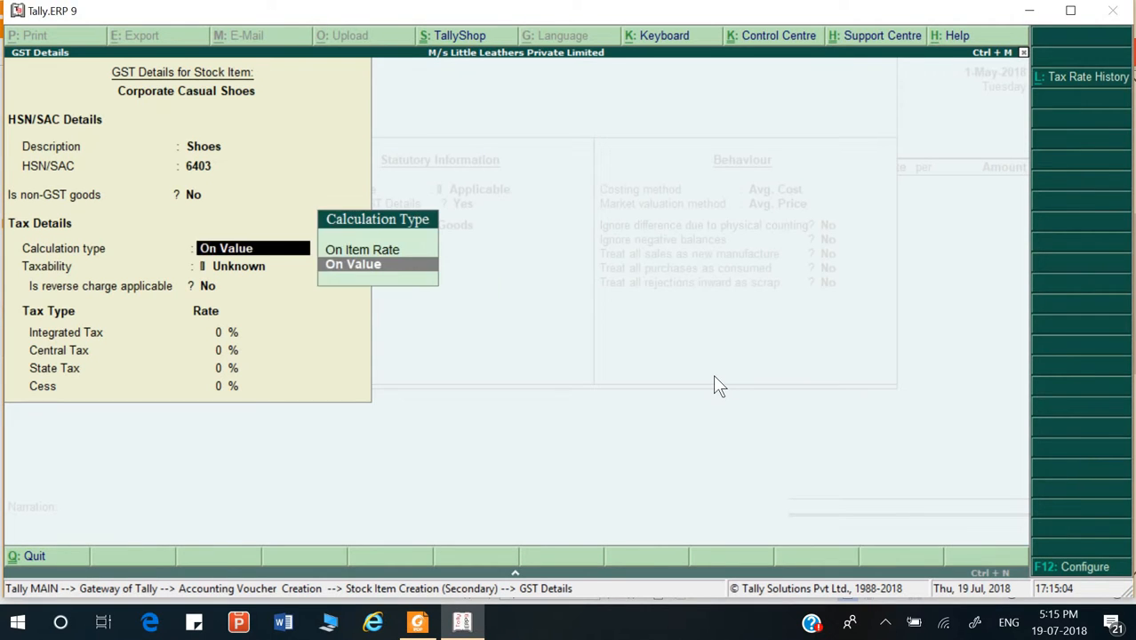
- Make the item Taxable on value at 12% integrated tax without reverse charge, and check the rate against the project PDF
key("Down")
key("Down")
key("Down")
key("Return")
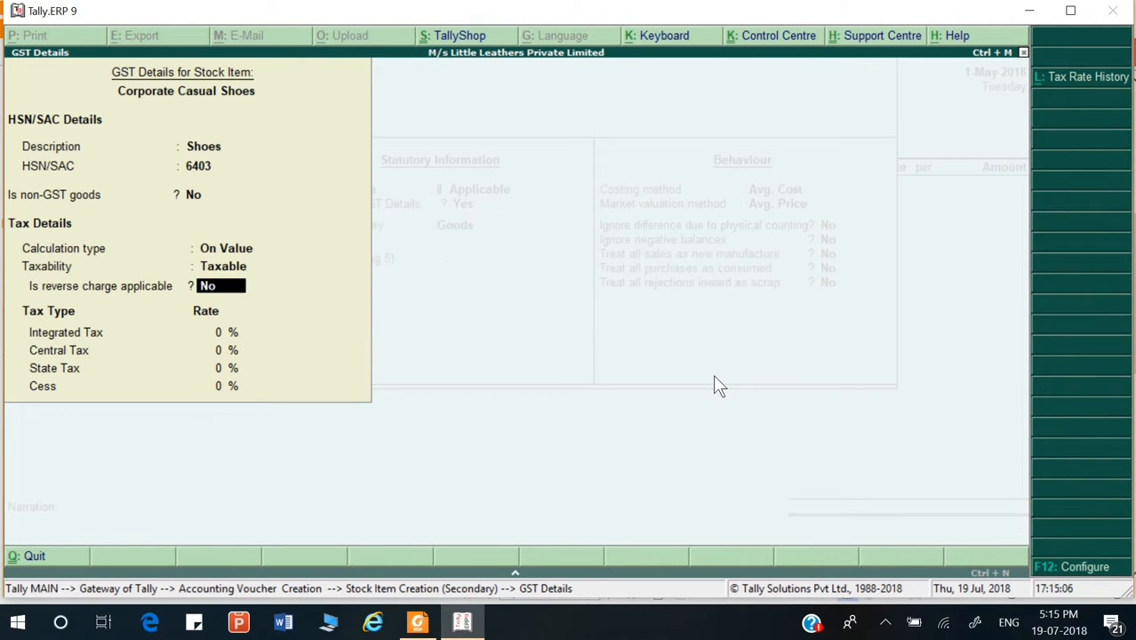
key("Return")
type("1")
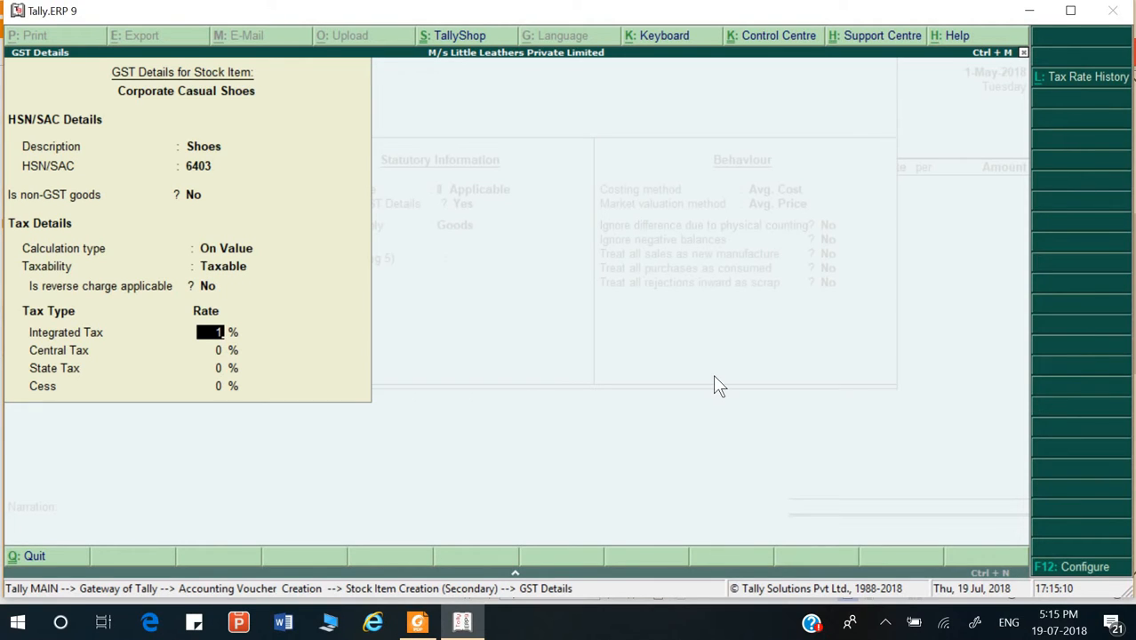
type("2")
key("Return")
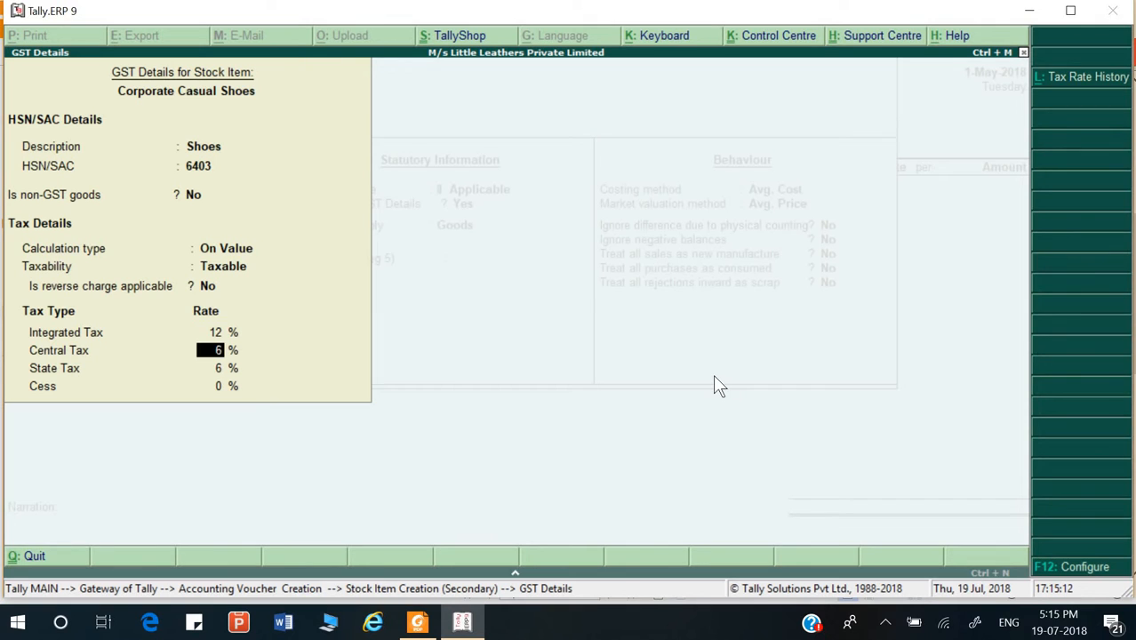
key("Return")
key("Return")
key("alt+Tab")
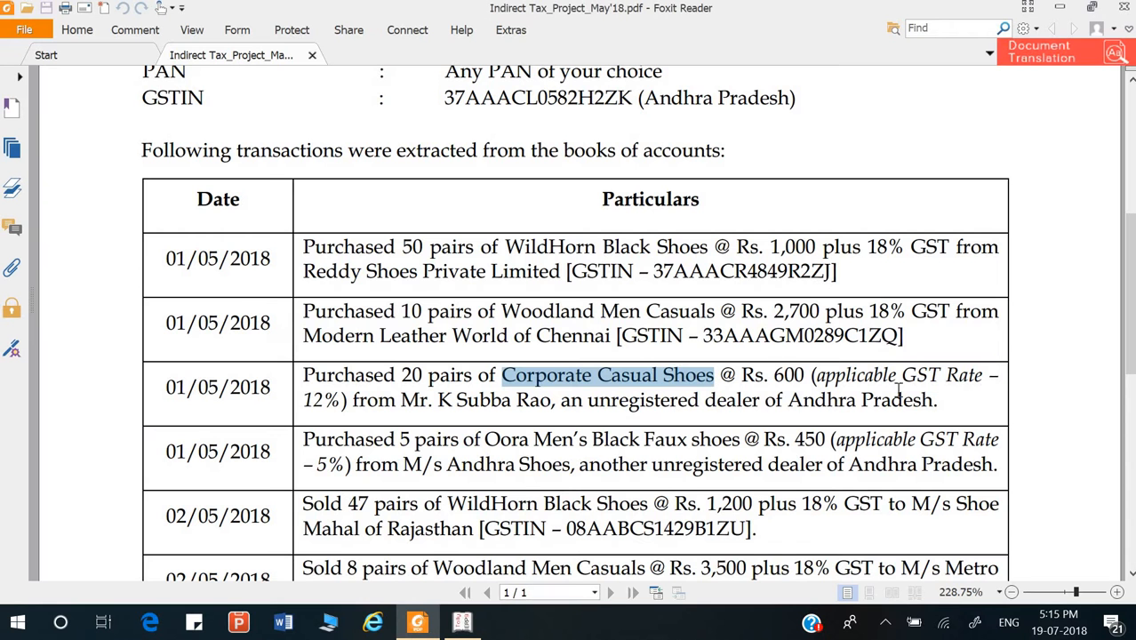
key("alt+Tab")
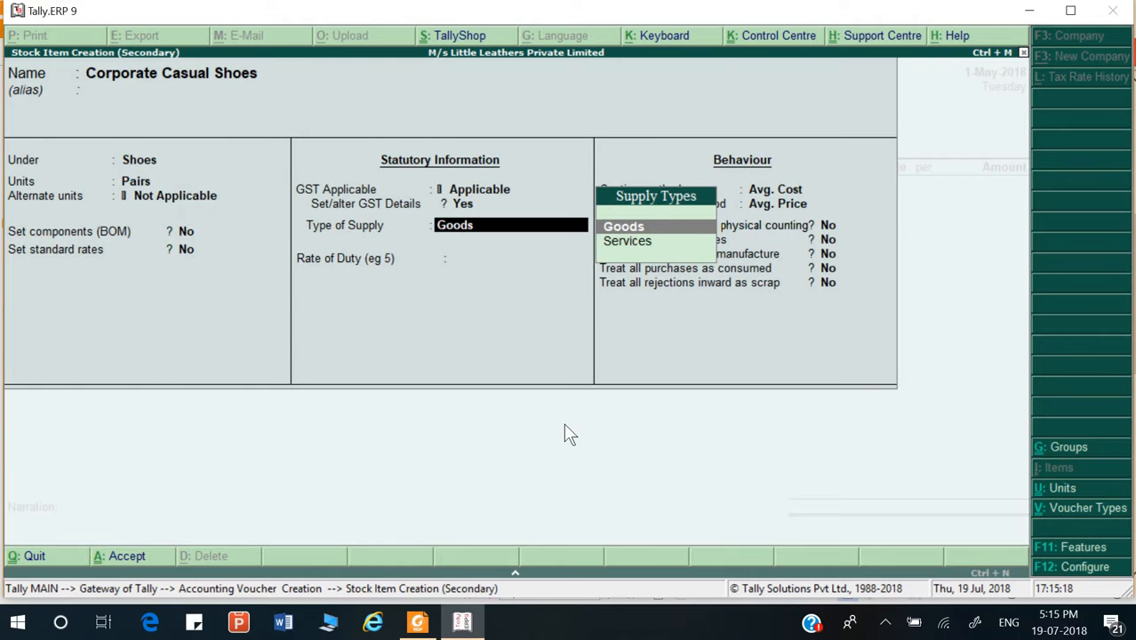
- Keep the supply type Goods with the default behaviour settings and save the stock item into the purchase voucher
key("Return")
key("Return")
key("Return")
key("Return")
key("Return")
key("Return")
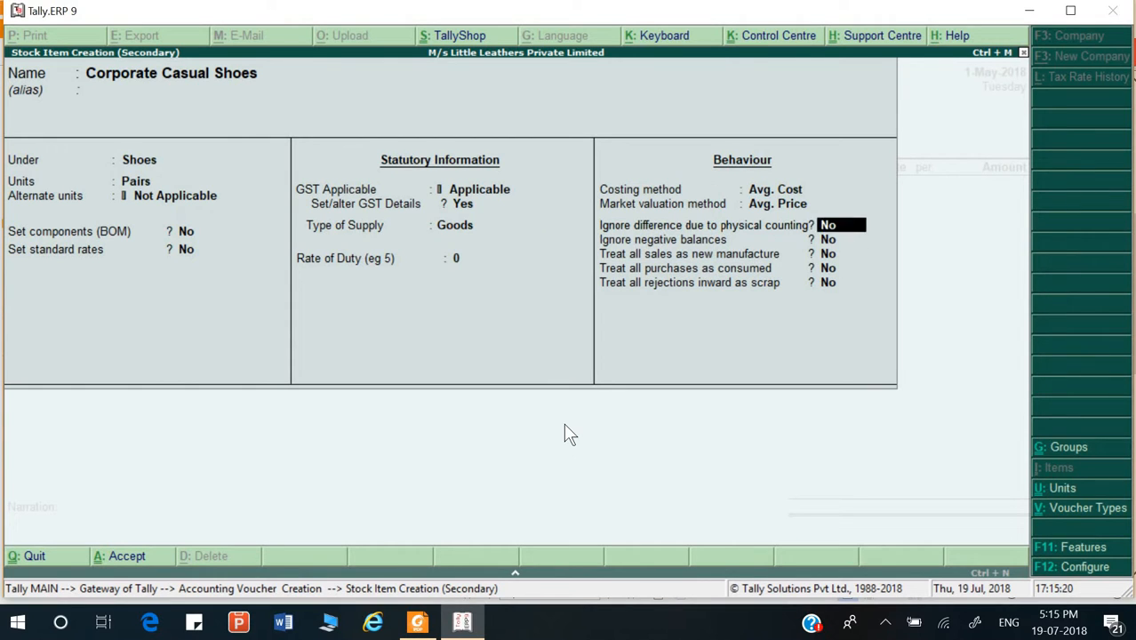
key("Return")
key("Return")
key("Return")
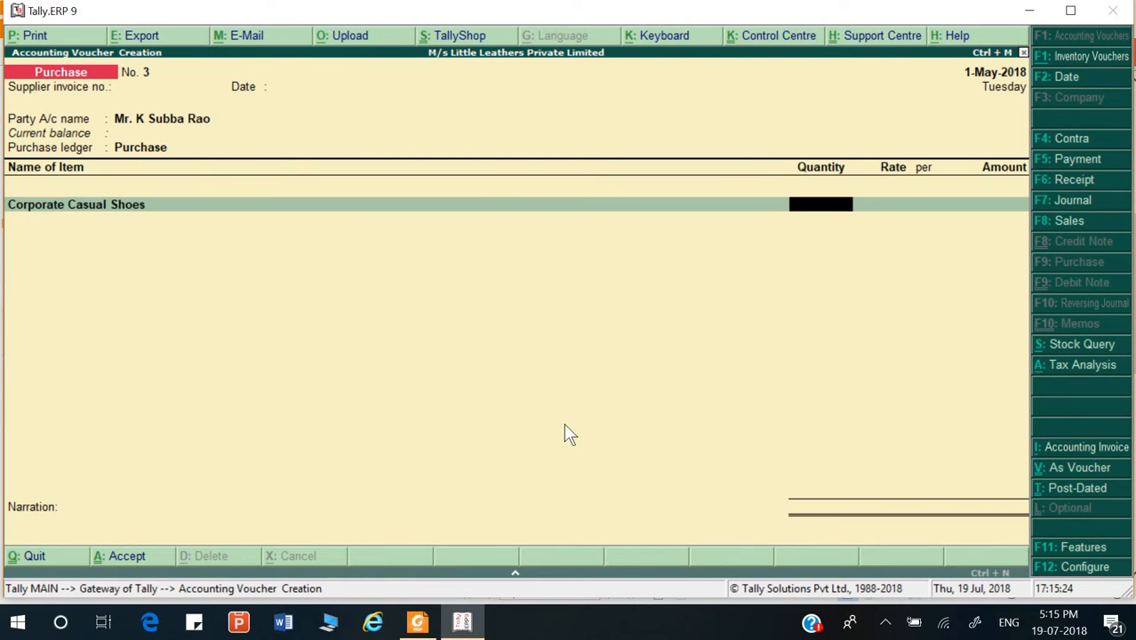
- Check the project PDF, enter 20 pairs of Corporate Casual Shoes at Rs. 600, keep the default taxable value, and end the item list
key("alt+Tab")
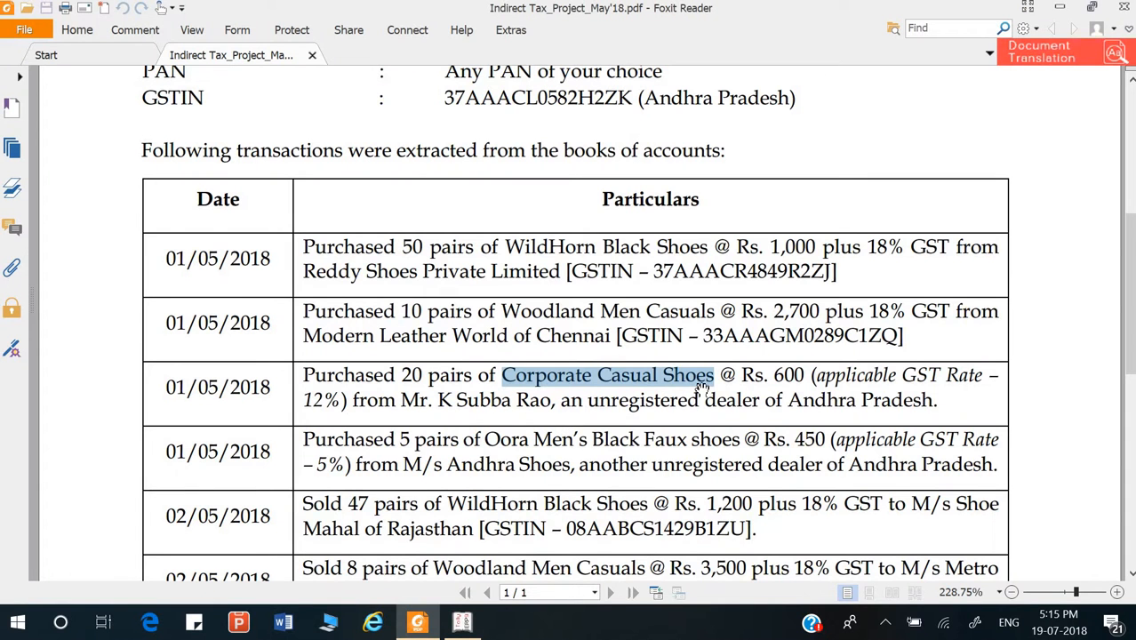
key("alt+Tab")
type("20")
key("Return")
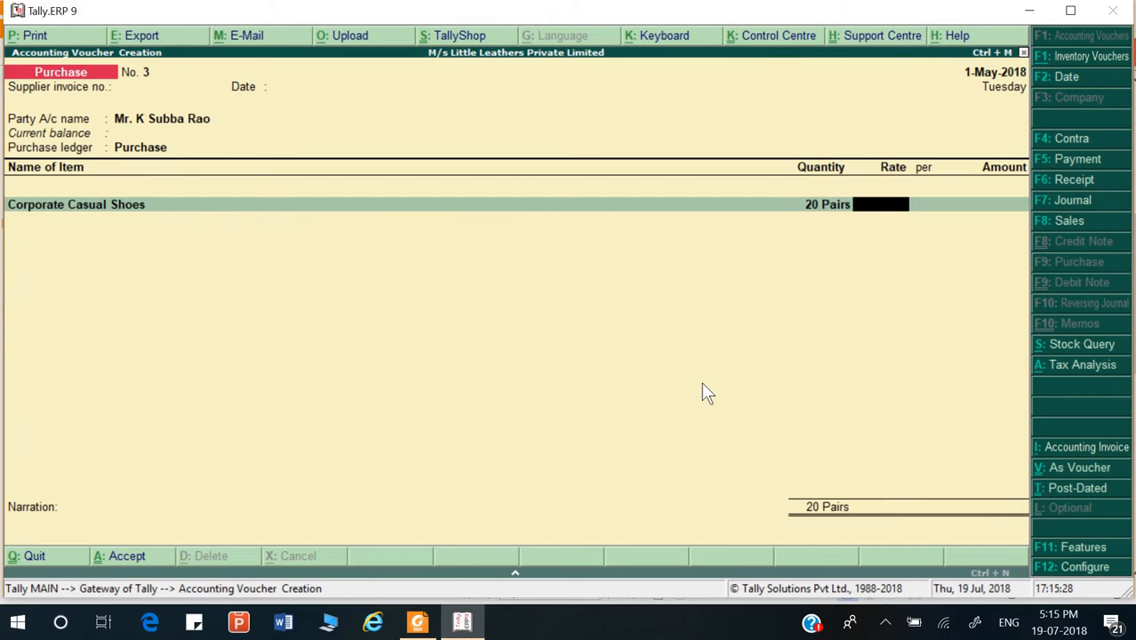
type("6000")
key("BackSpace")
key("Return")
key("Return")
key("Return")
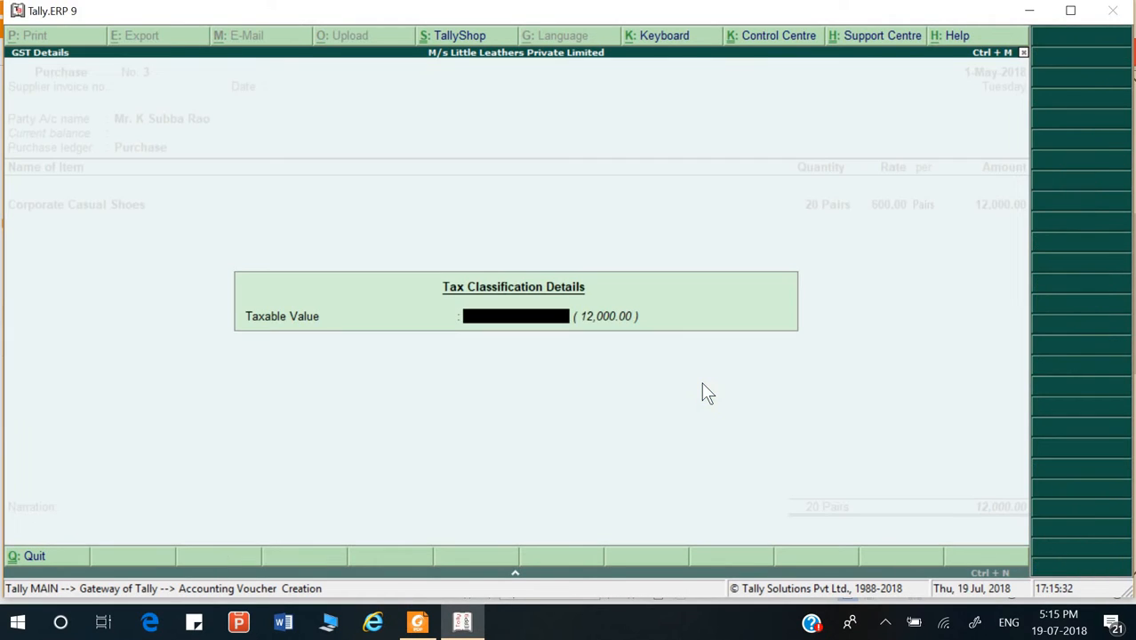
key("Return")
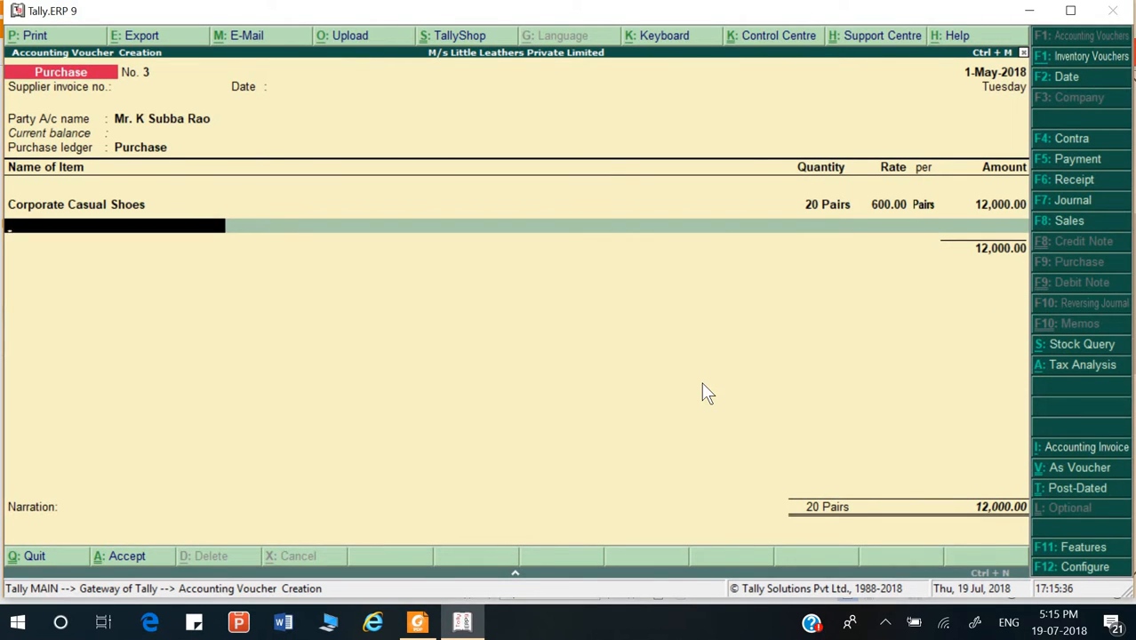
key("Return")
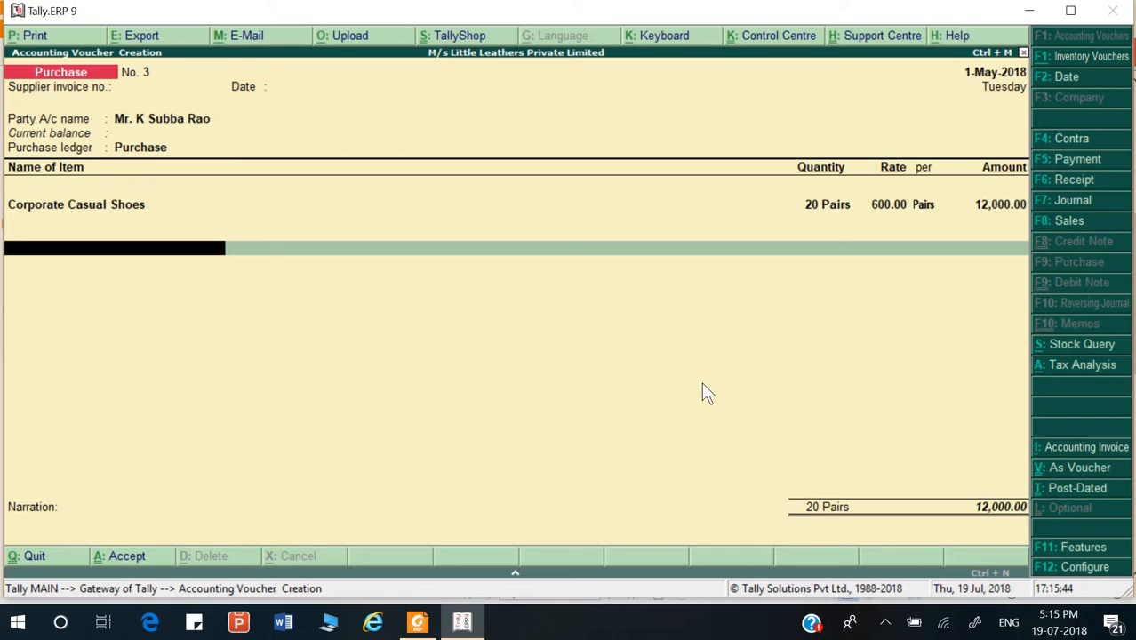
- Examine the detailed tax analysis of the purchase voucher and return to the voucher
key("alt+a")
key("alt+F1")
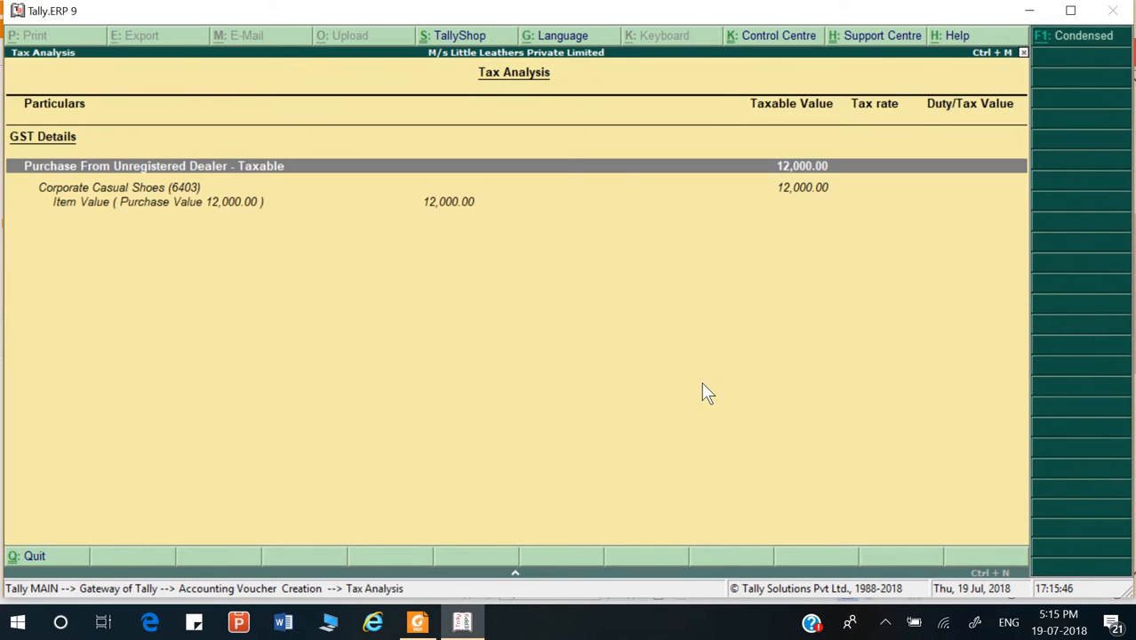
key("Escape")
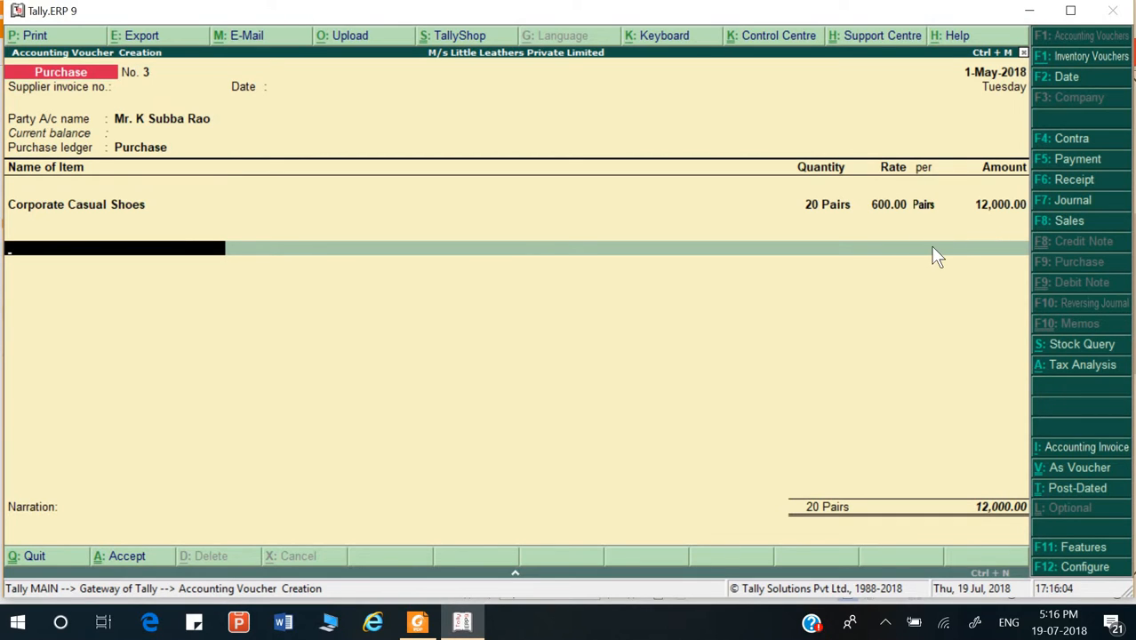
- Enable tax liability on reverse charge for purchases from unregistered dealers in the company's GST details and save the statutory features
key("F11")
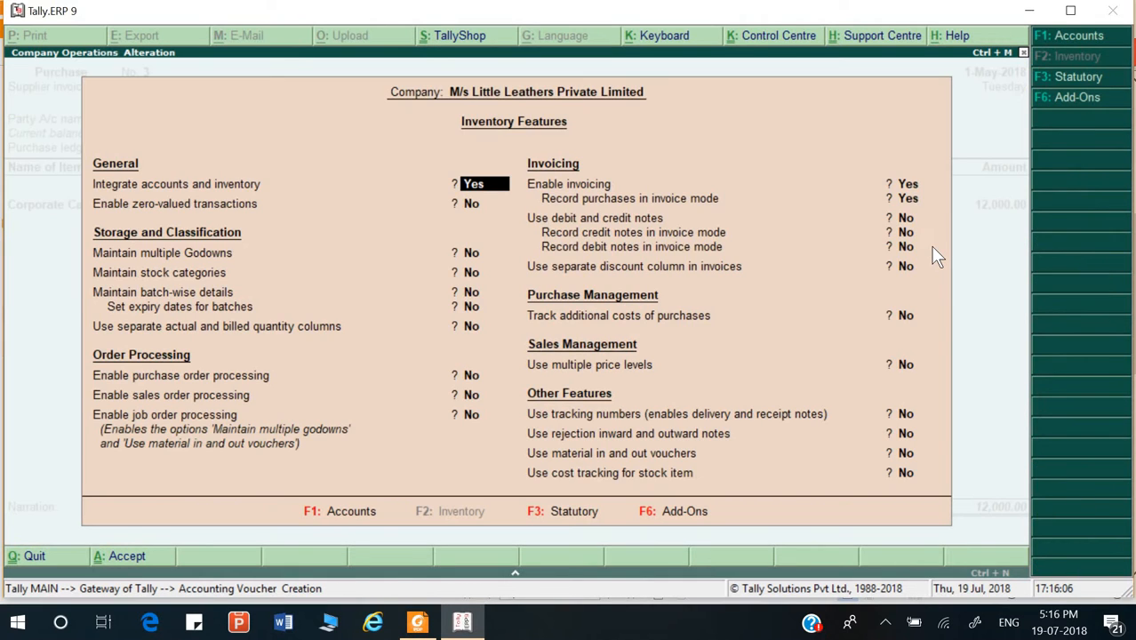
key("F3")
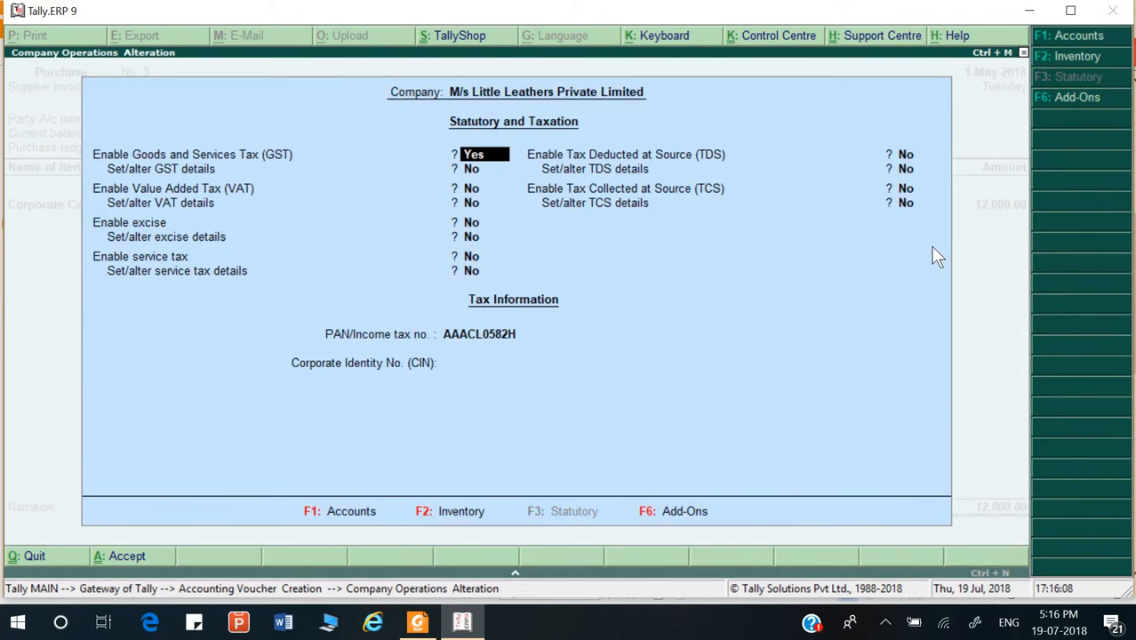
key("Return")
key("y")
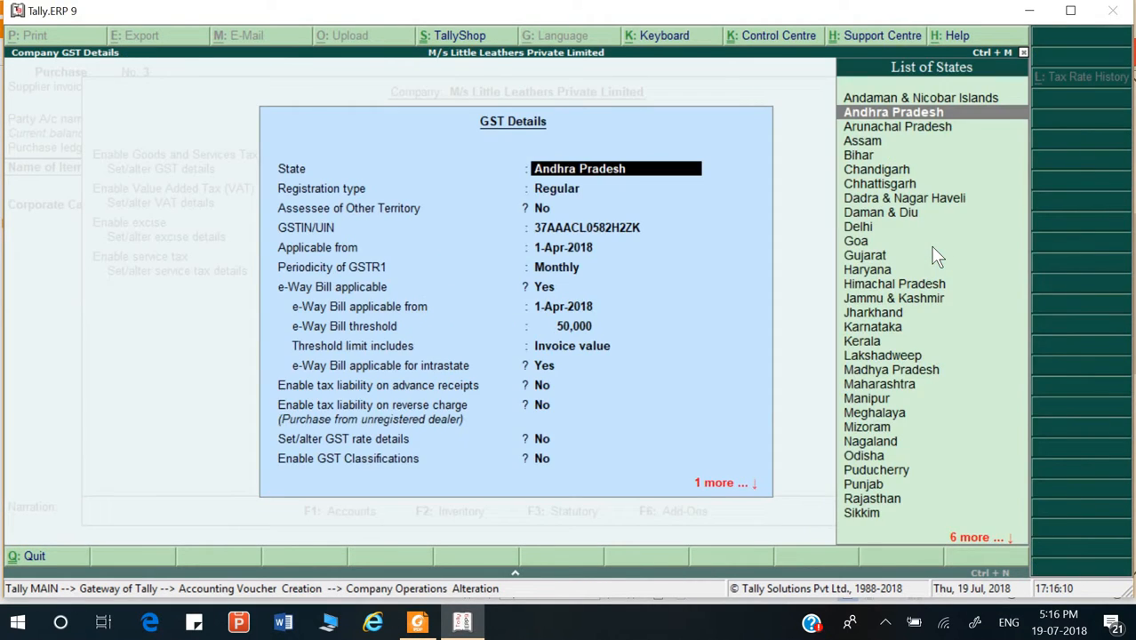
key("Return")
key("Return")
key("Return")
key("Return")
key("Return")
key("Return")
key("Return")
key("Return")
key("Return")
key("Return")
key("Return")
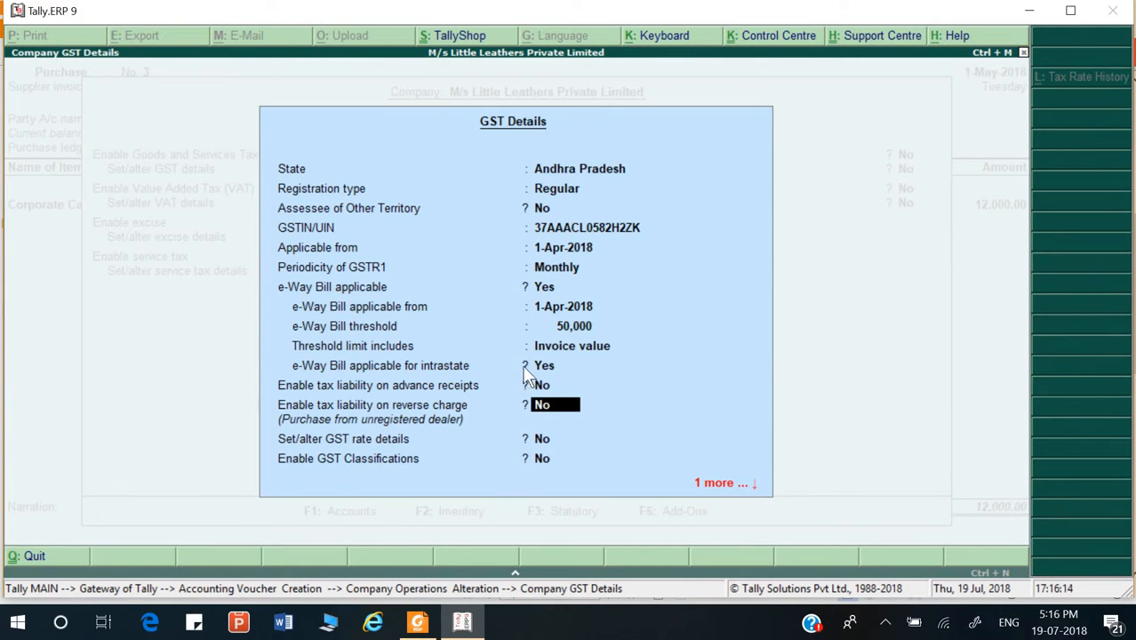
key("y")
key("ctrl+a")
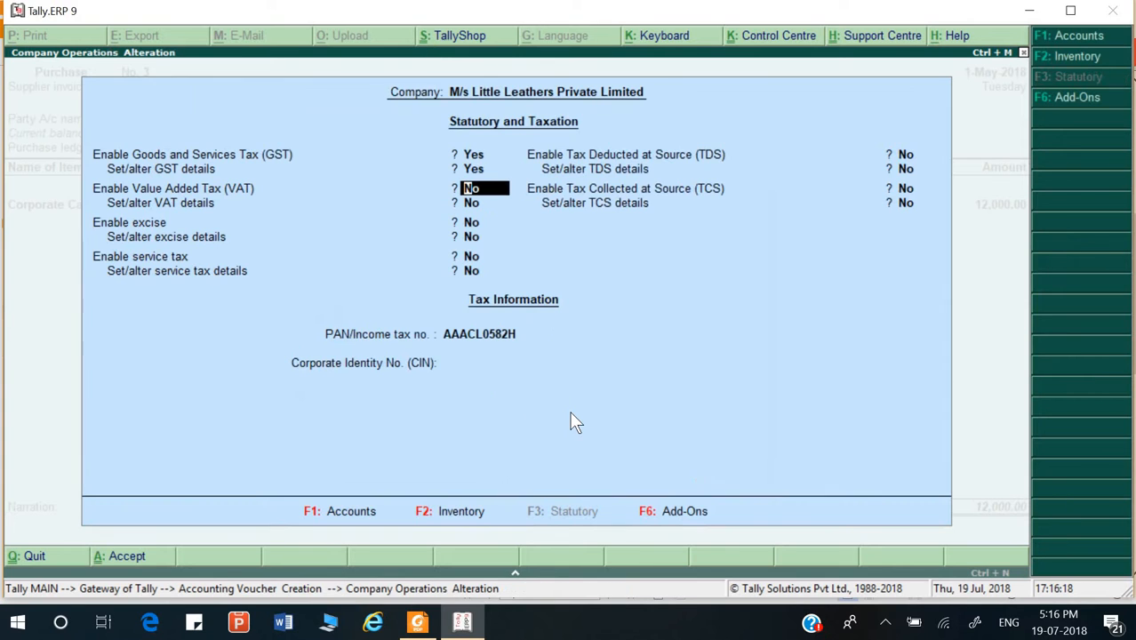
key("ctrl+a")
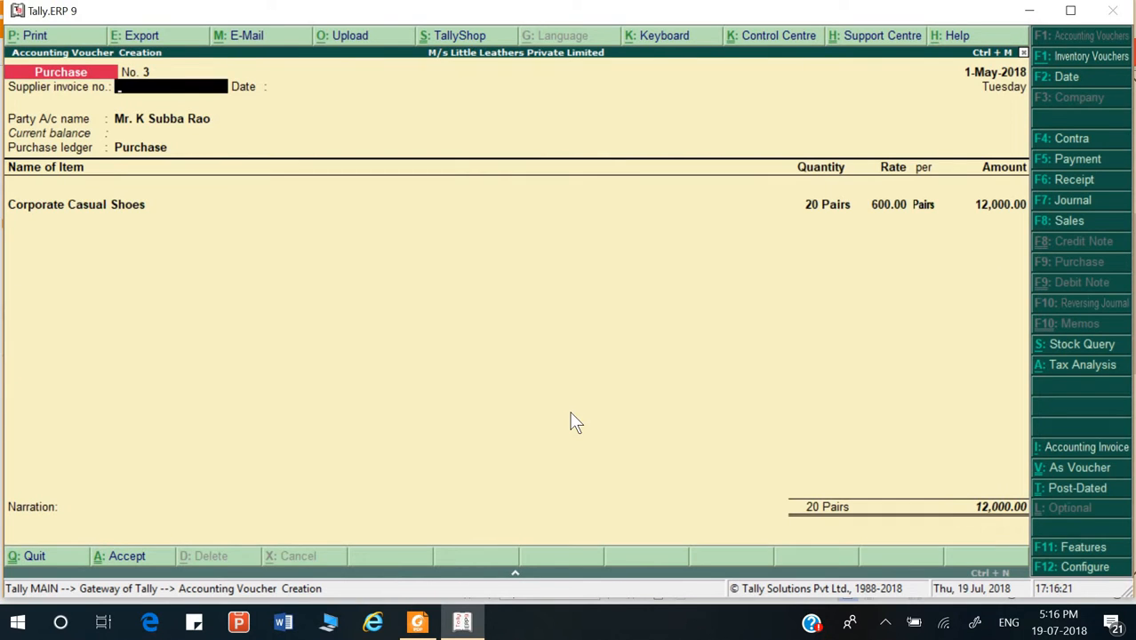
- Go through the voucher header, keeping the party, supplier details and Purchase ledger, and bring up the tax classification details
key("Return")
key("Return")
key("Return")
key("Return")
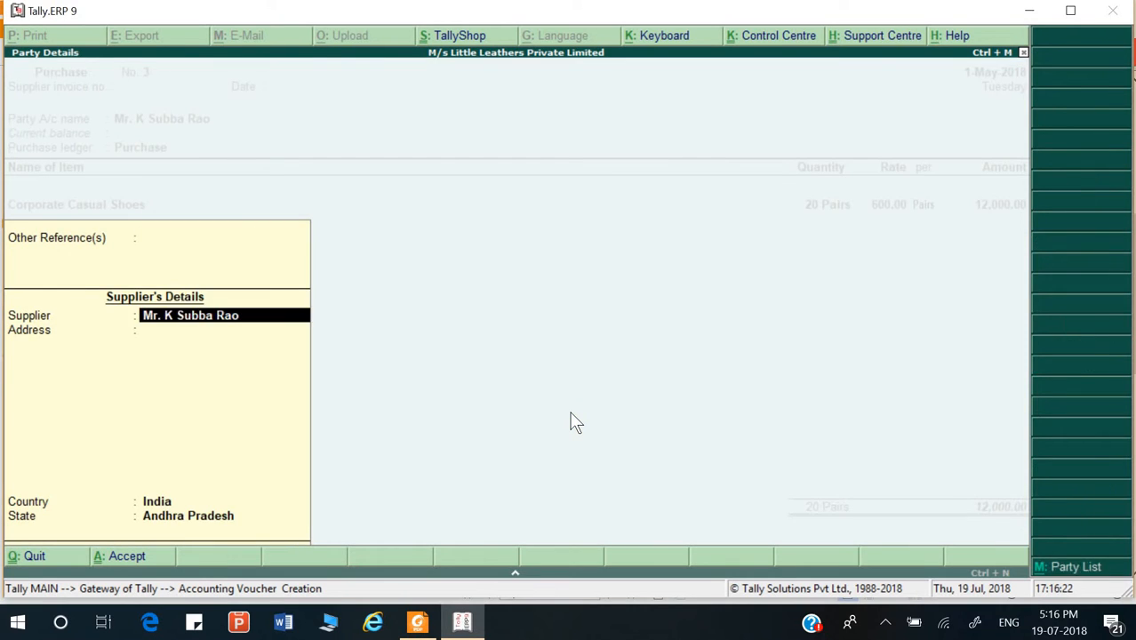
key("Return")
key("Return")
key("Return")
key("Return")
key("Return")
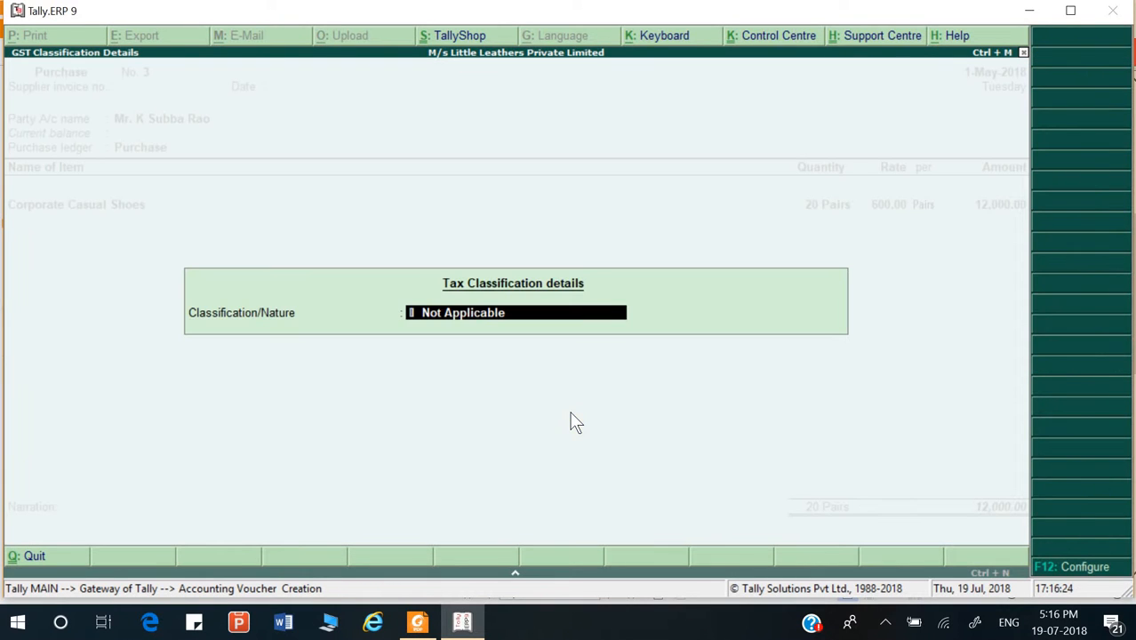
- Set the purchase's tax classification to Purchase From Unregistered Dealer - Taxable
key("space")
key("Down")
key("Down")
key("Down")
key("Down")
key("Down")
key("Down")
key("Down")
key("Down")
key("Down")
key("Down")
key("Down")
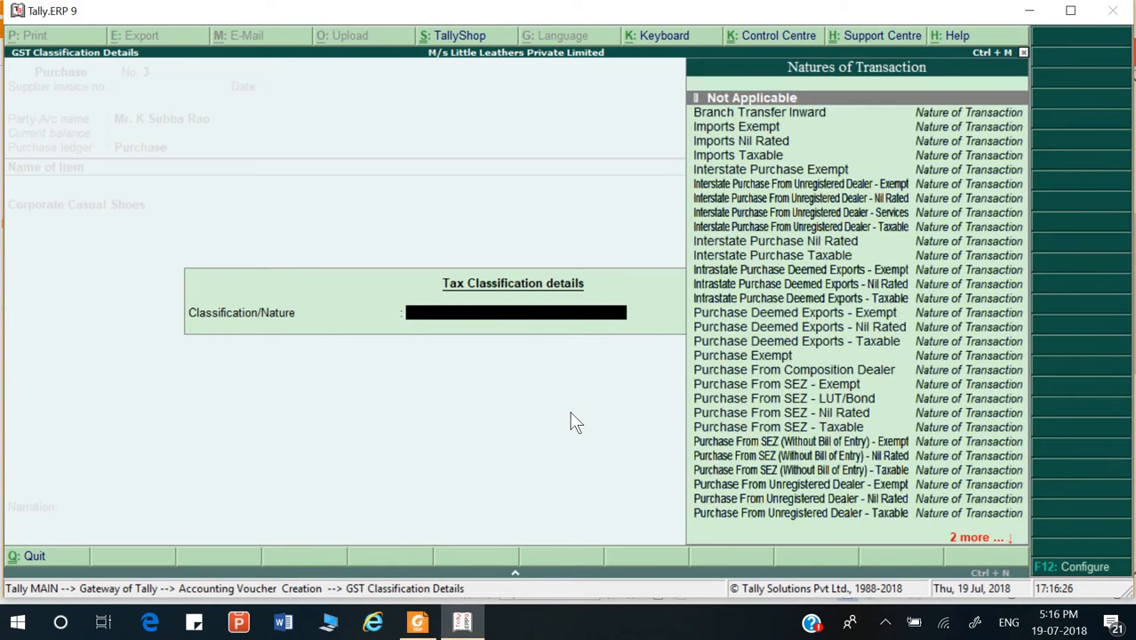
key("Down")
key("Down")
key("Down")
key("Down")
key("Down")
key("Down")
key("Down")
key("Down")
key("Down")
key("Down")
key("Down")
key("Down")
key("Down")
key("Down")
key("Down")
key("Down")
key("Down")
key("Down")
key("Down")
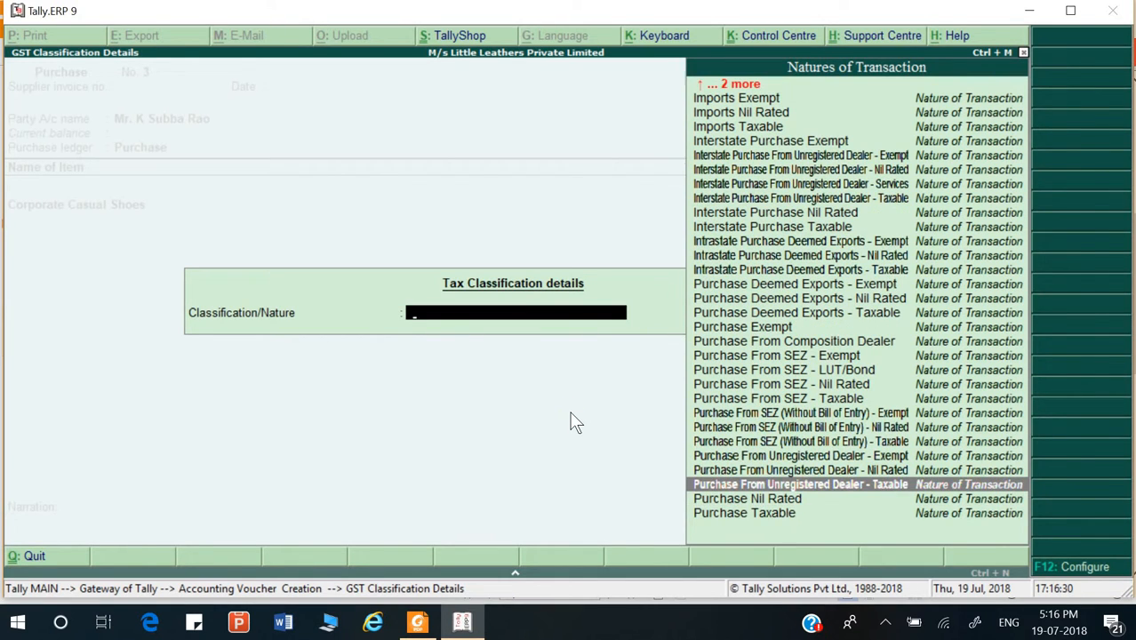
key("Return")
- Go through the Corporate Casual Shoes line without changes and check its taxable value details
key("Return")
key("Return")
key("Return")
key("Return")
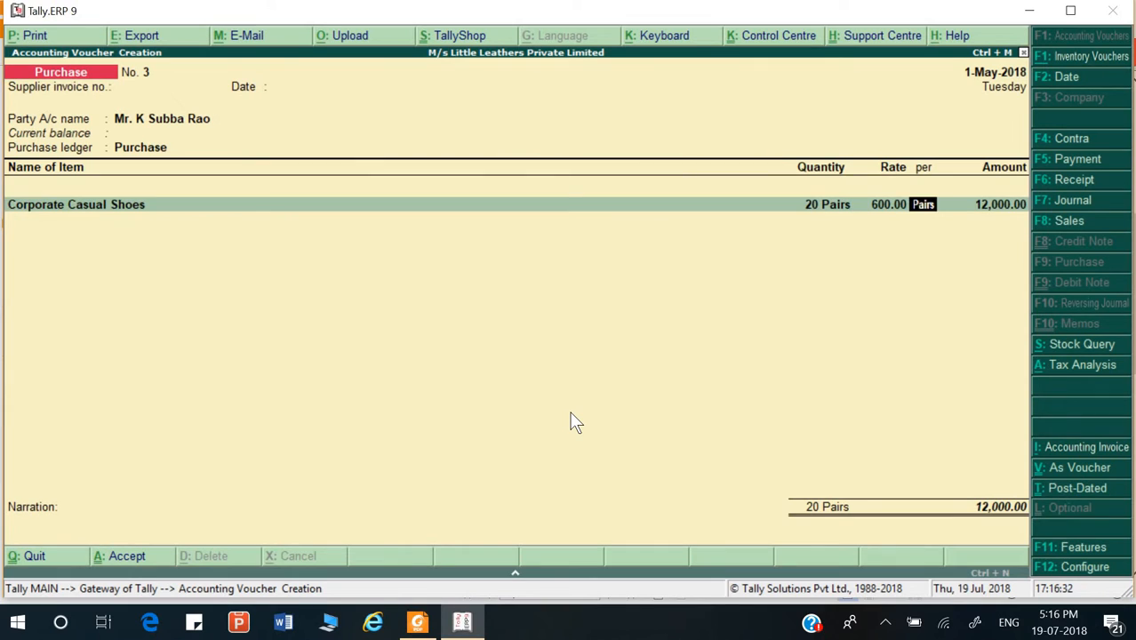
key("Return")
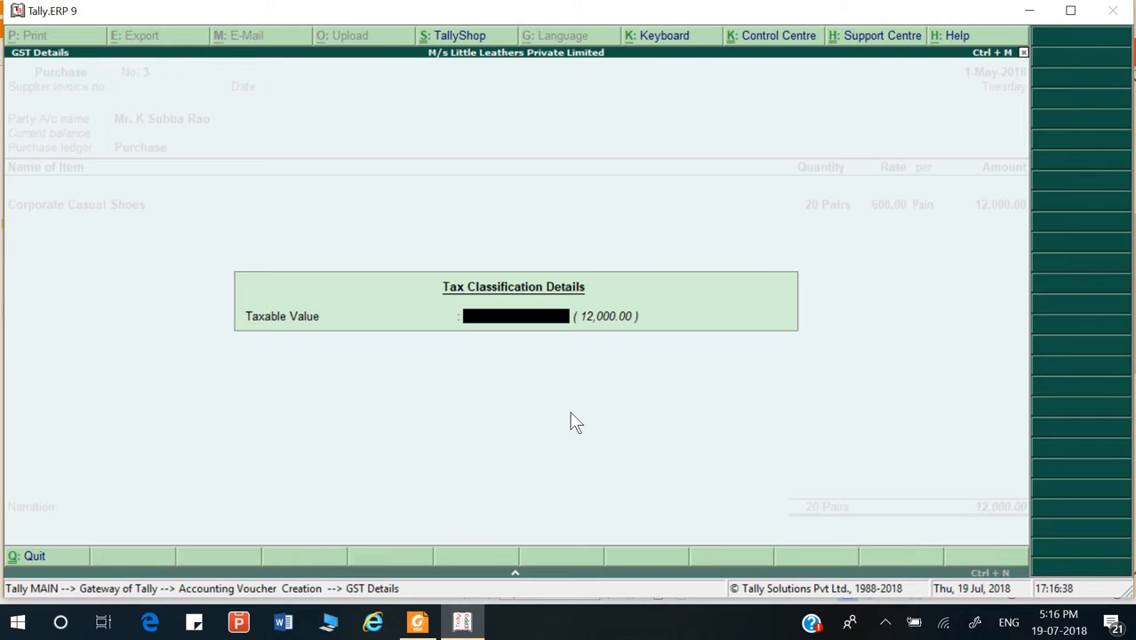
key("Return")
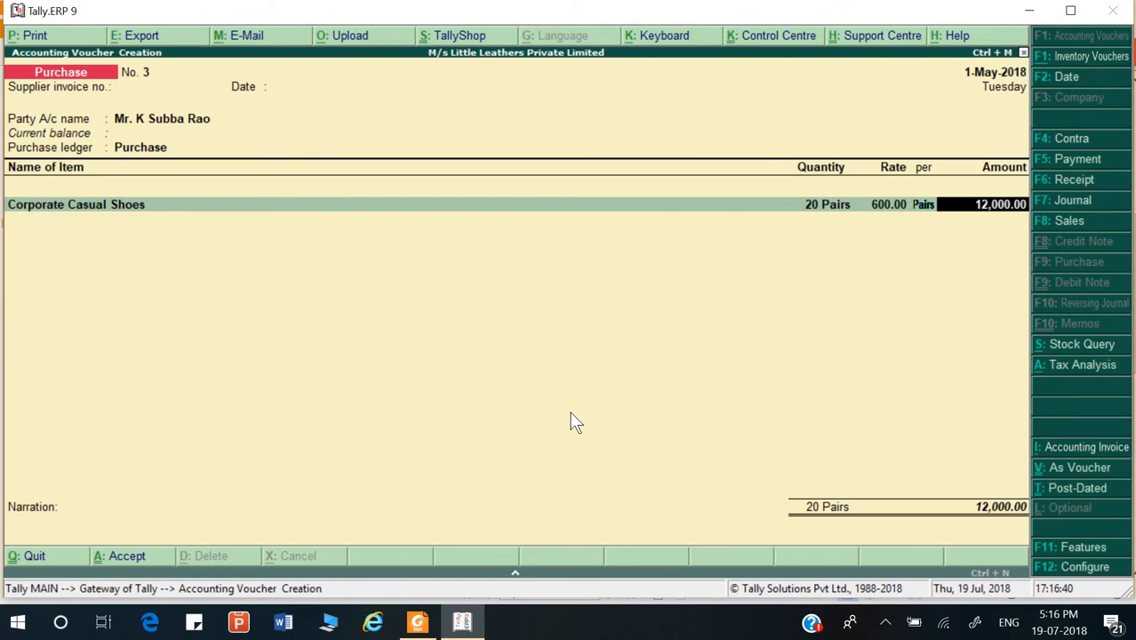
- Review the purchase invoice configuration as far as Allow modification of tax details for GST and leave it without changes
key("F12")
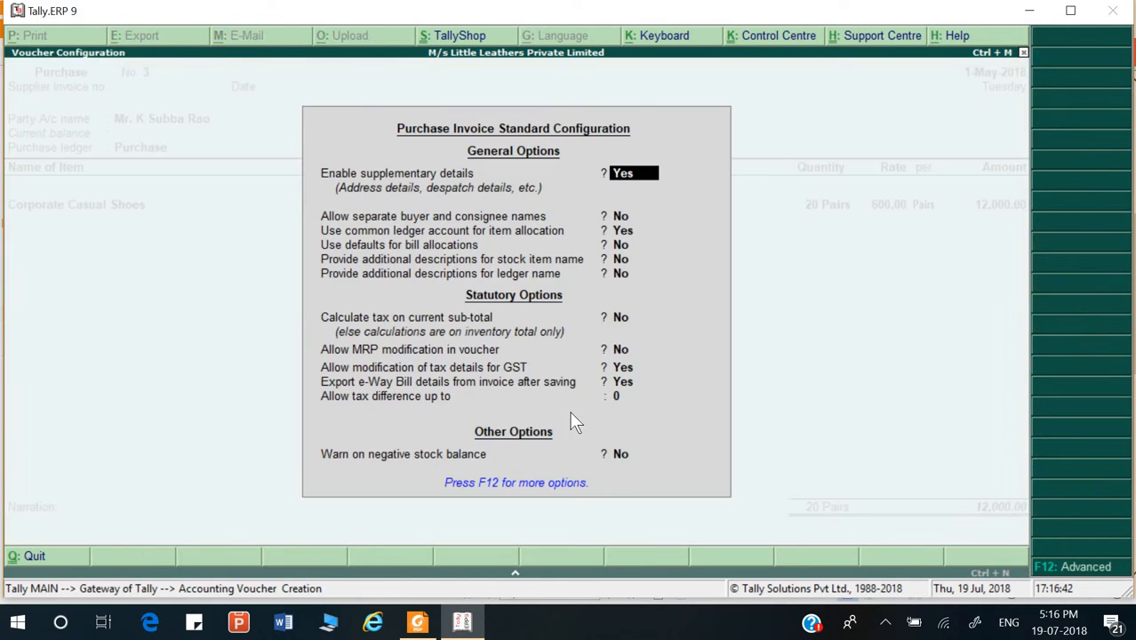
key("Return")
key("Return")
key("Return")
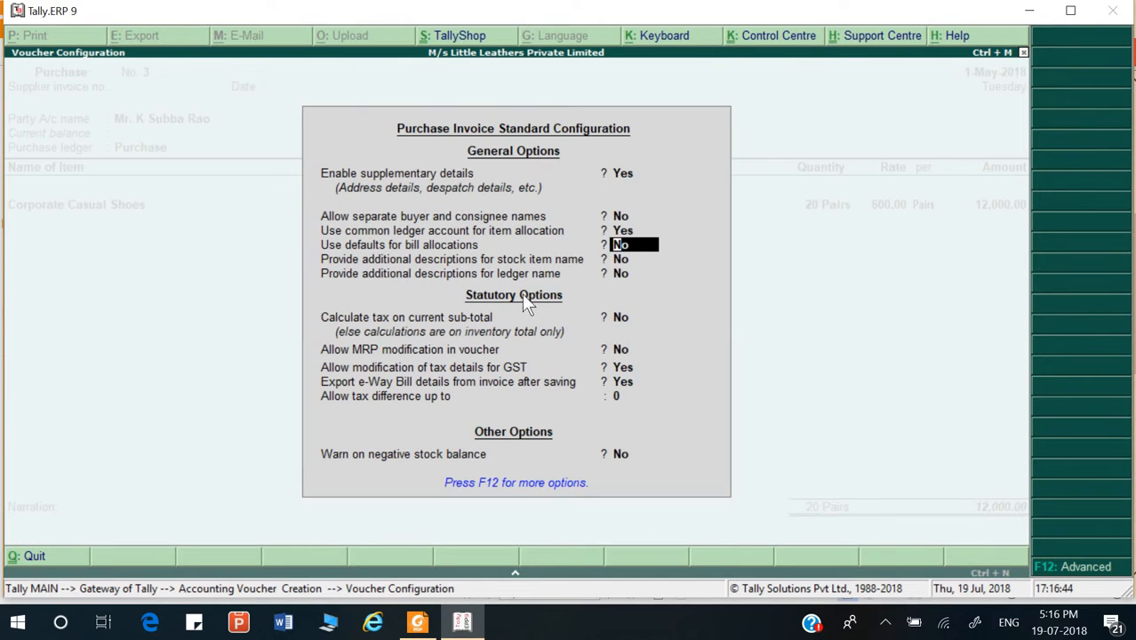
key("Return")
key("Return")
key("Return")
key("Return")
key("Return")
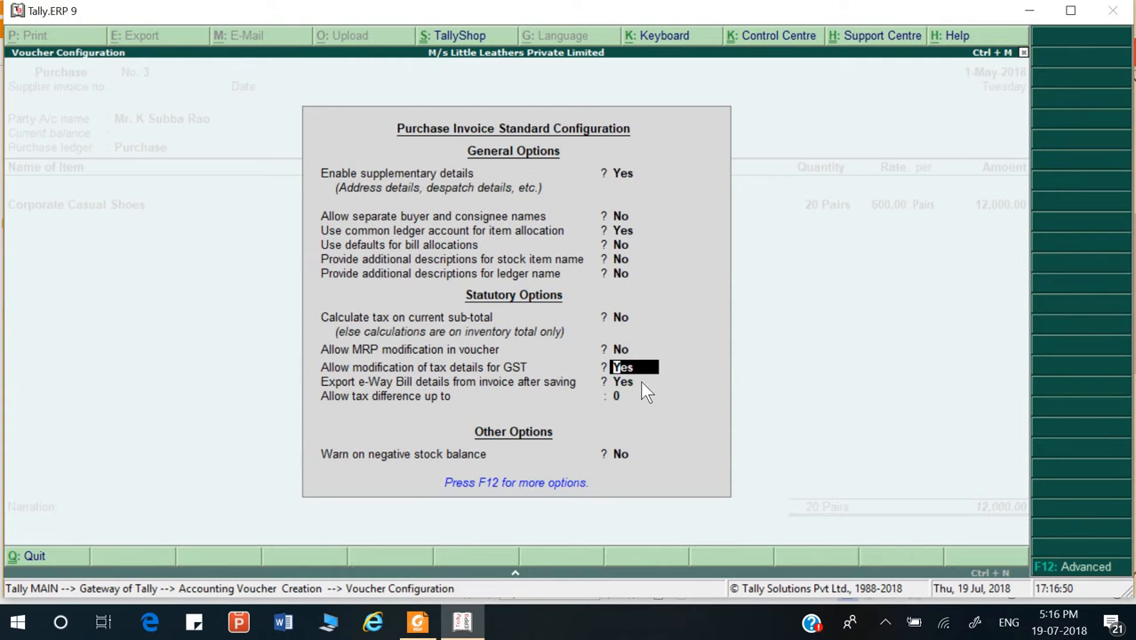
key("Escape")
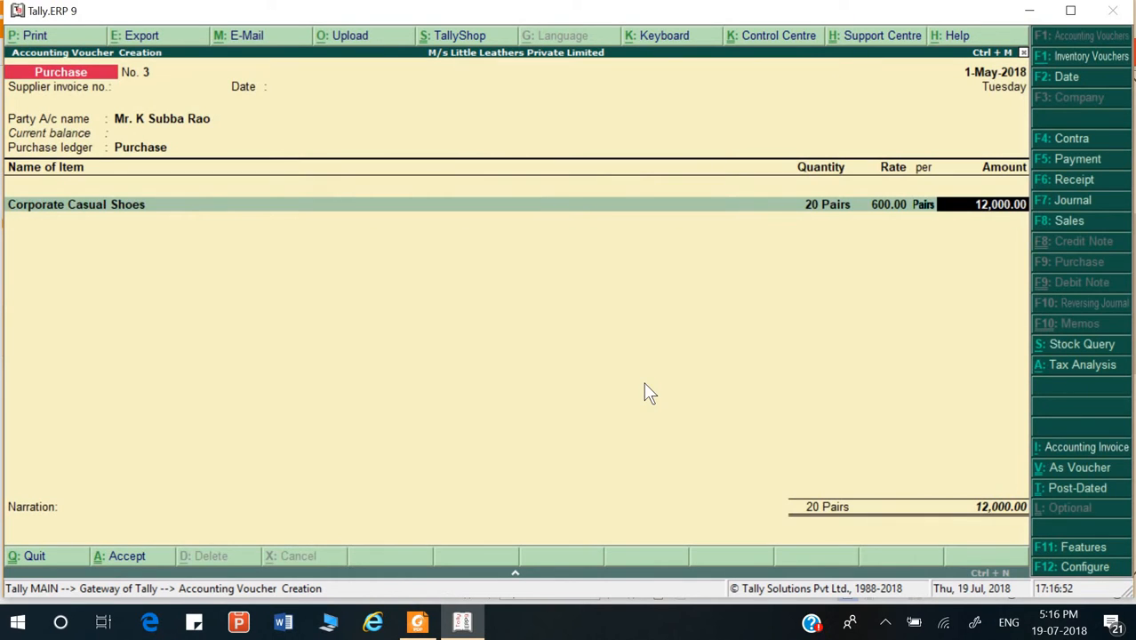
- Go back to the voucher header and reopen the tax classification details, keeping the existing party and supplier details
key("BackSpace")
key("BackSpace")
key("BackSpace")
key("BackSpace")
key("BackSpace")
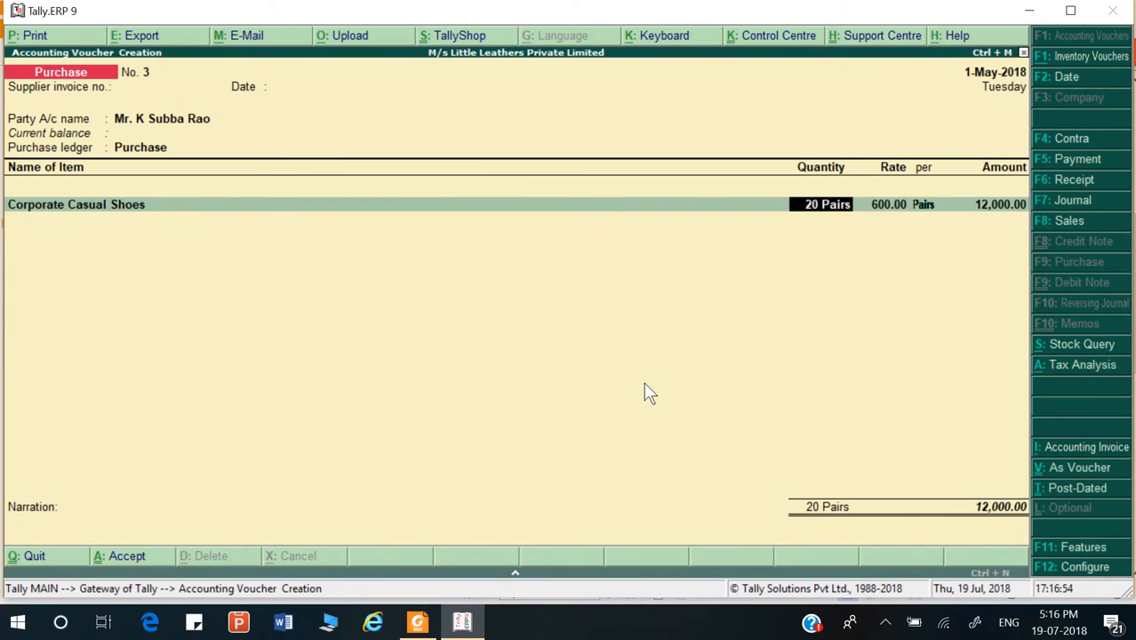
key("Return")
key("Return")
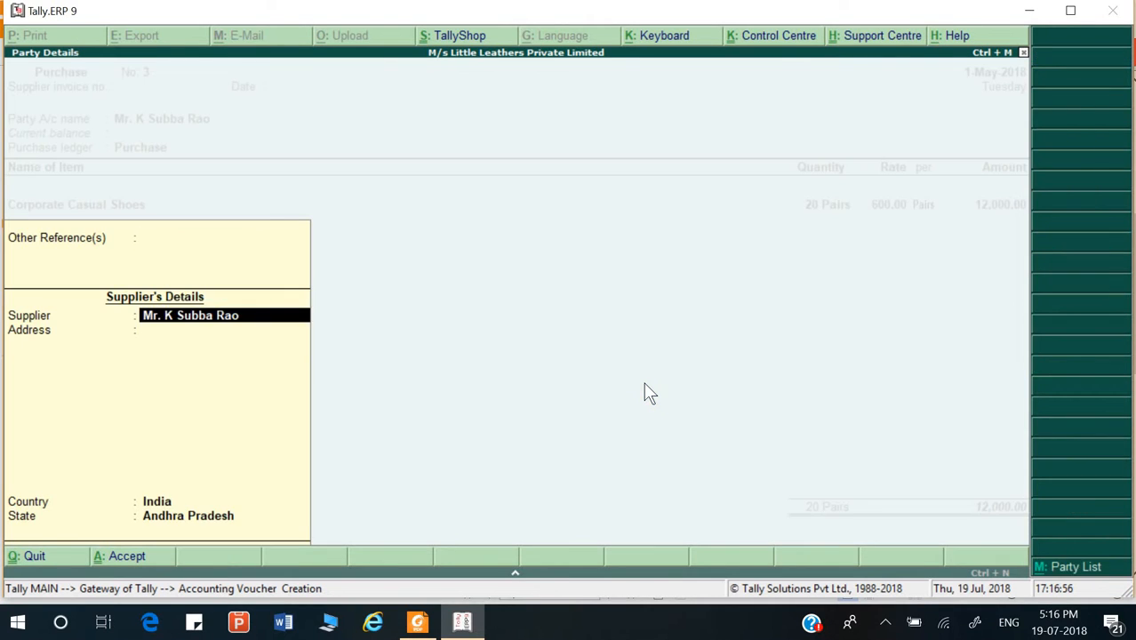
key("Return")
key("Return")
key("Return")
key("Return")
key("Return")
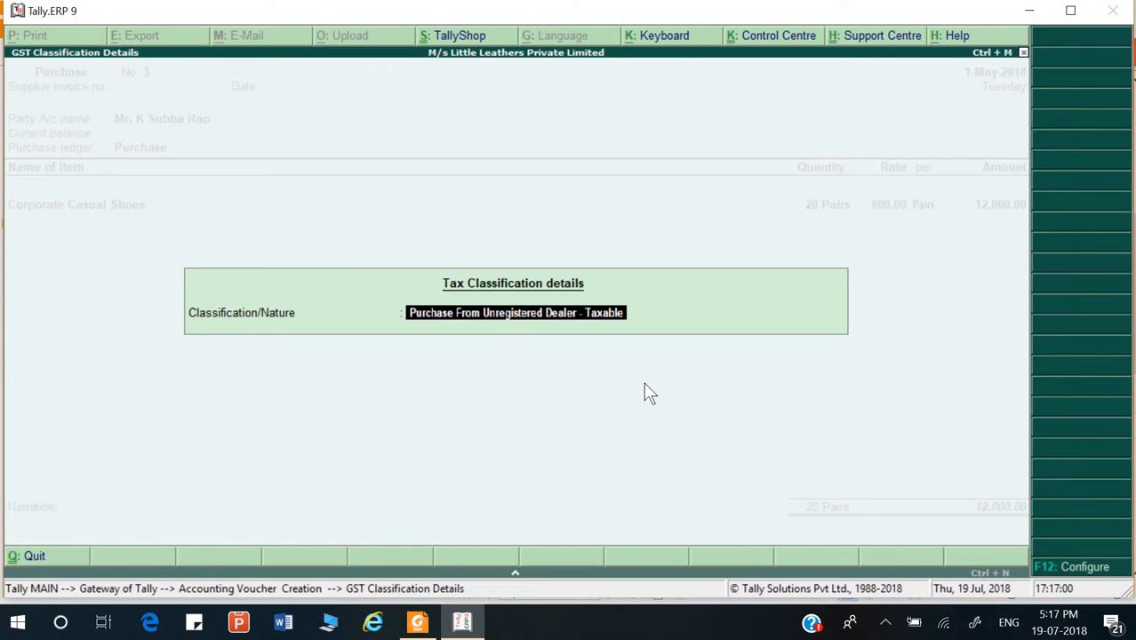
- Review the tax classification's override options, including reverse charge applicability and assessable value, without changing them
key("F12")
key("Return")
key("Return")
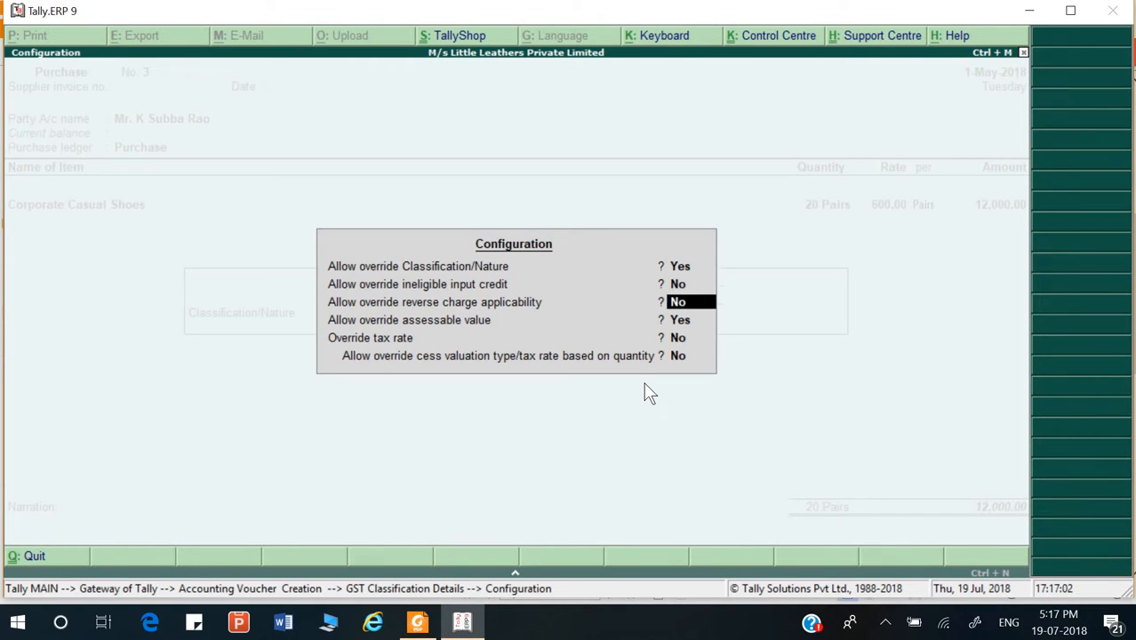
key("Return")
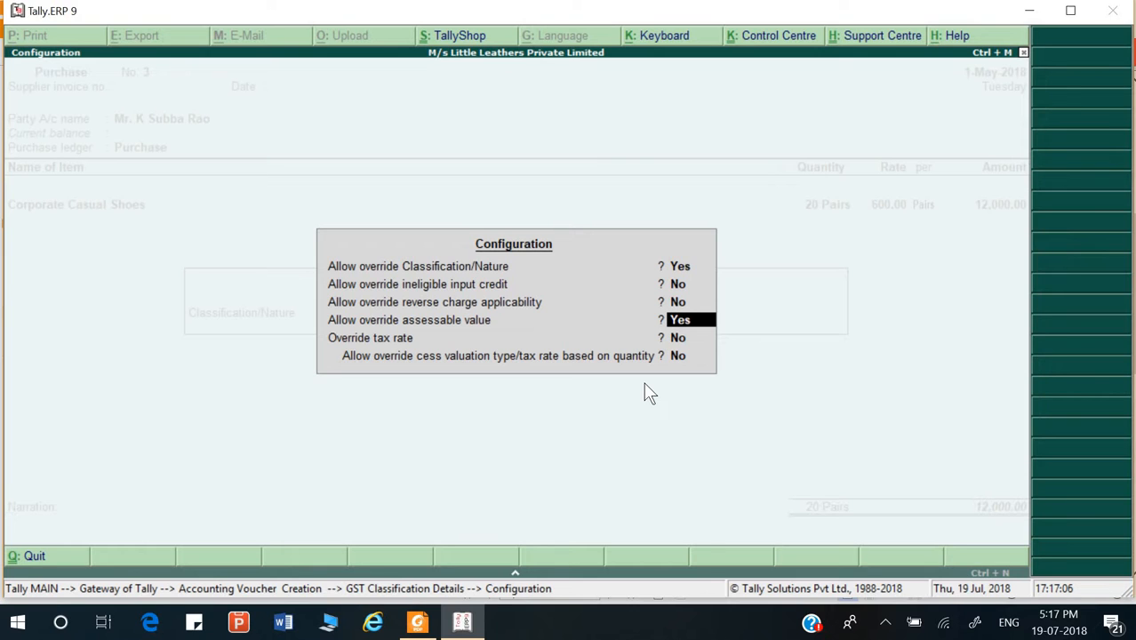
key("Return")
key("Return")
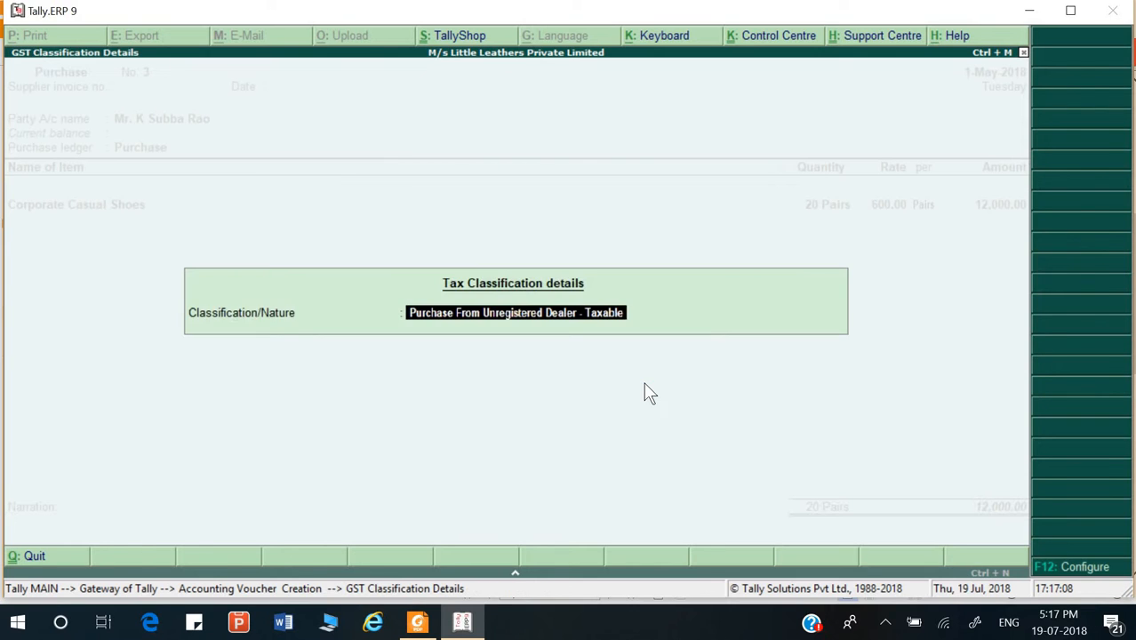
- Set the taxable value of the Corporate Casual Shoes line to 7000, keeping 20 pairs at Rs. 600
key("Escape")
key("Return")
key("Return")
key("Return")
key("Return")
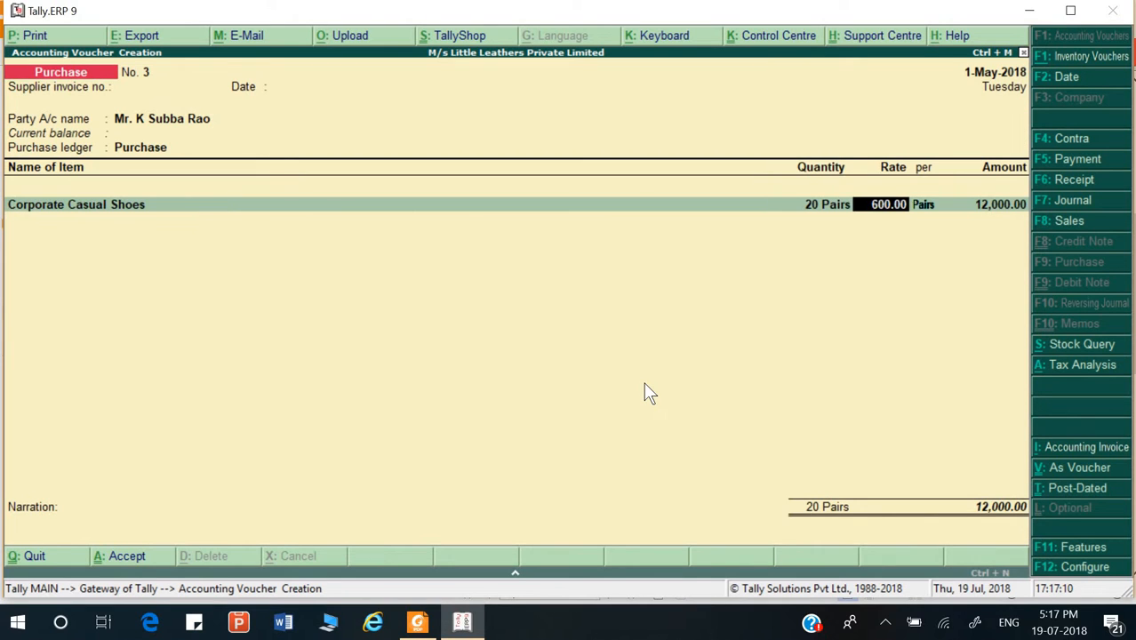
key("Return")
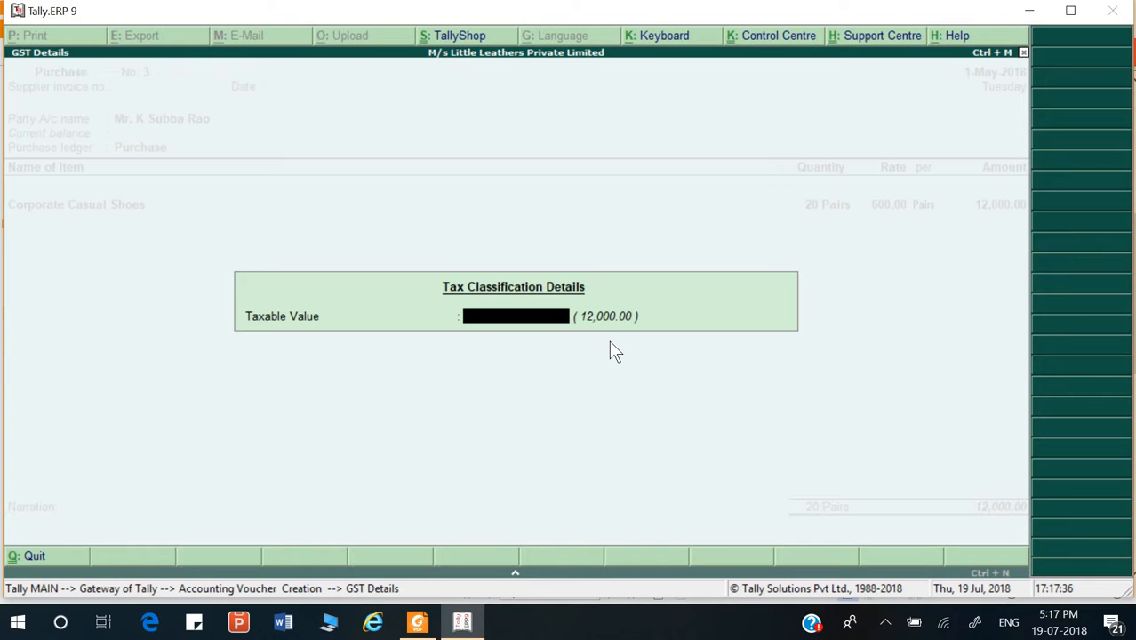
type("7000")
key("Return")
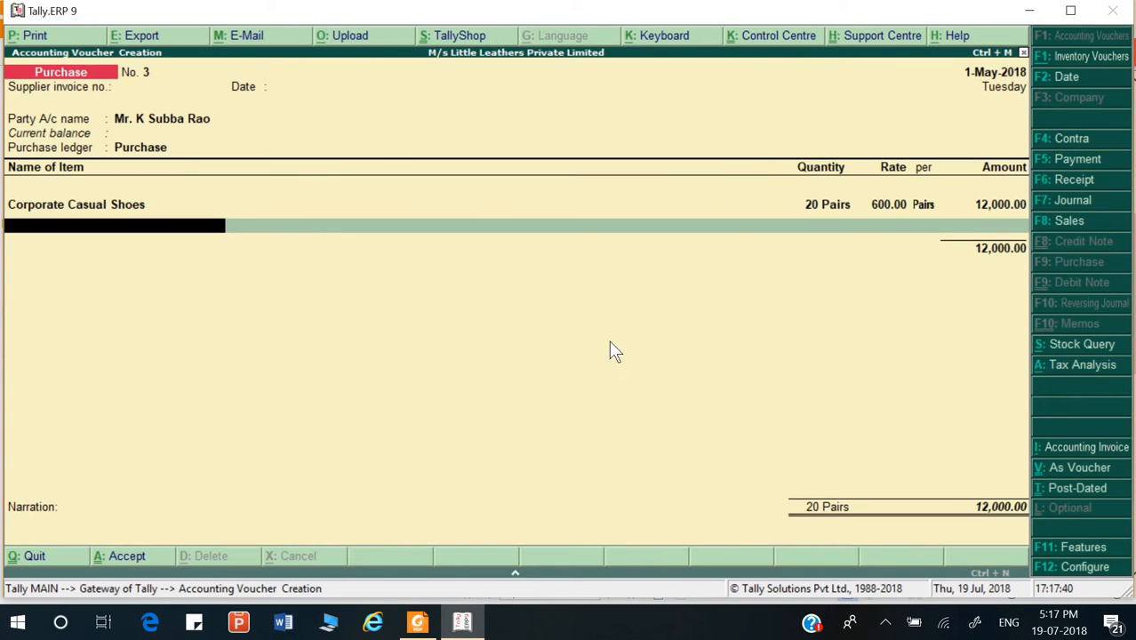
- End the item and ledger entries of the purchase voucher and proceed to its narration
key("Return")
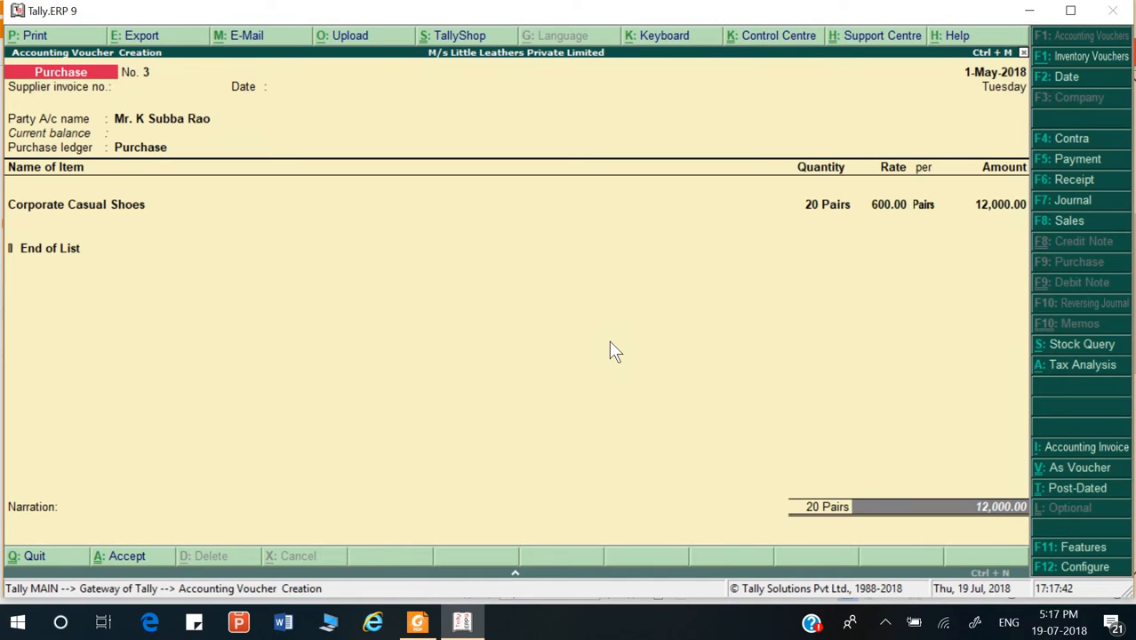
key("Return")
key("Return")
key("Return")
key("Return")
key("Return")
key("Return")
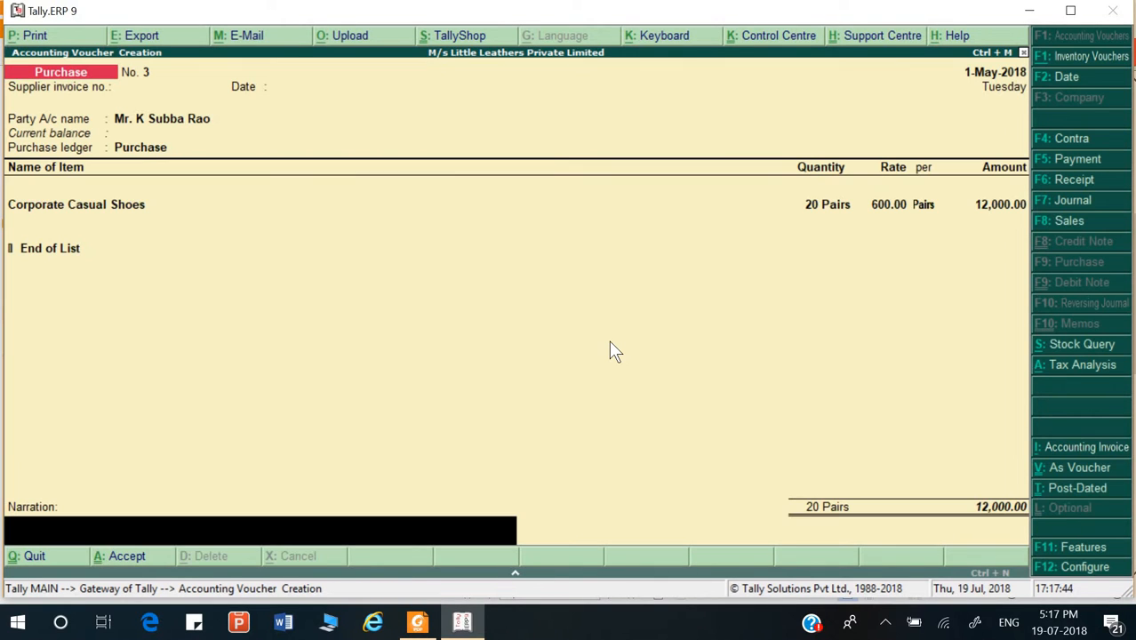
- Add the narration "Being goods purchase", review the voucher's detailed tax analysis and save the purchase voucher
type("Being goods purchase")
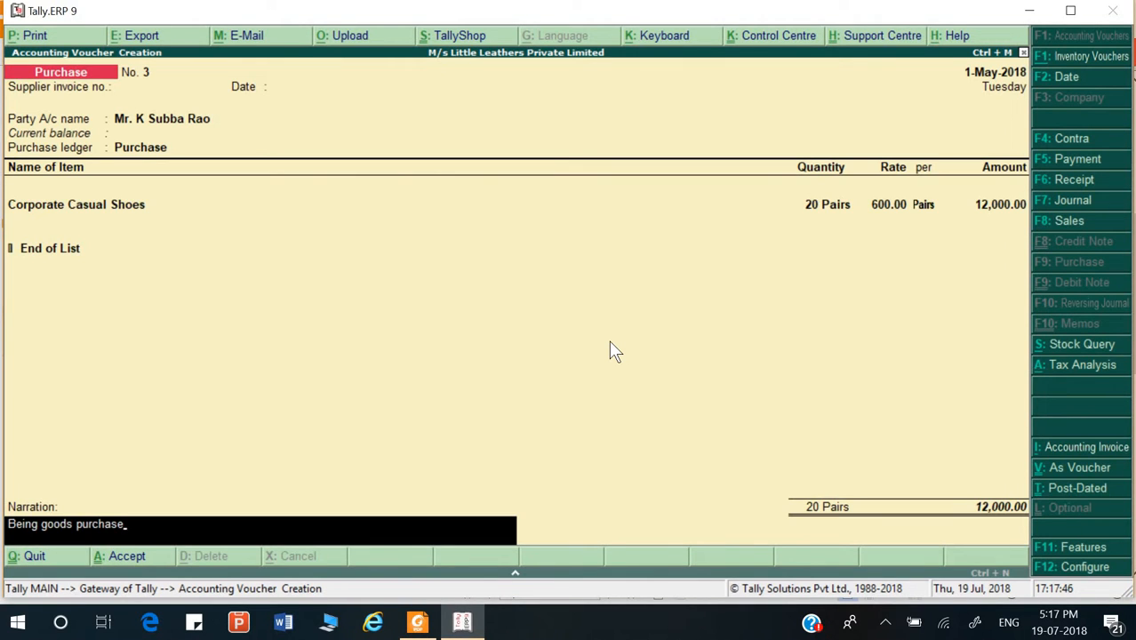
key("alt+a")
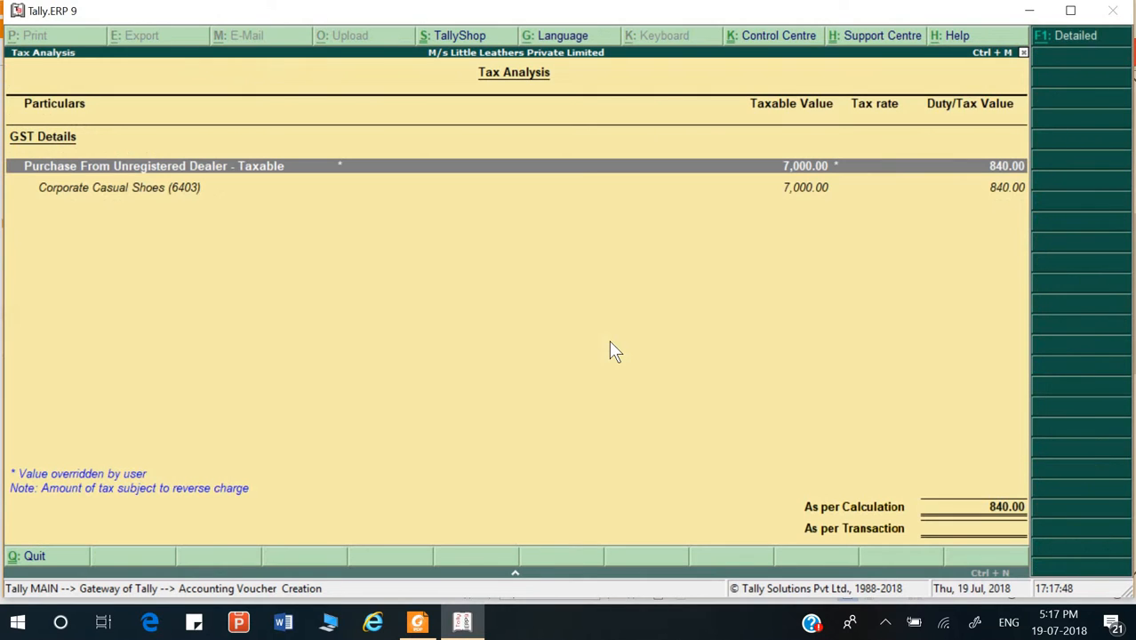
key("alt+F1")
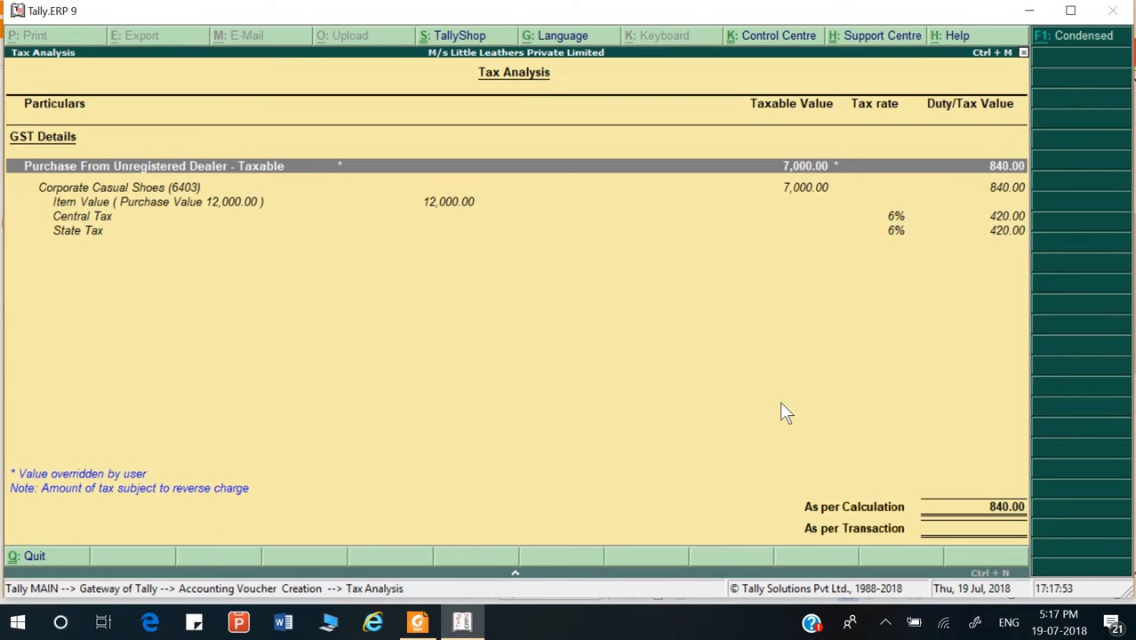
key("Escape")
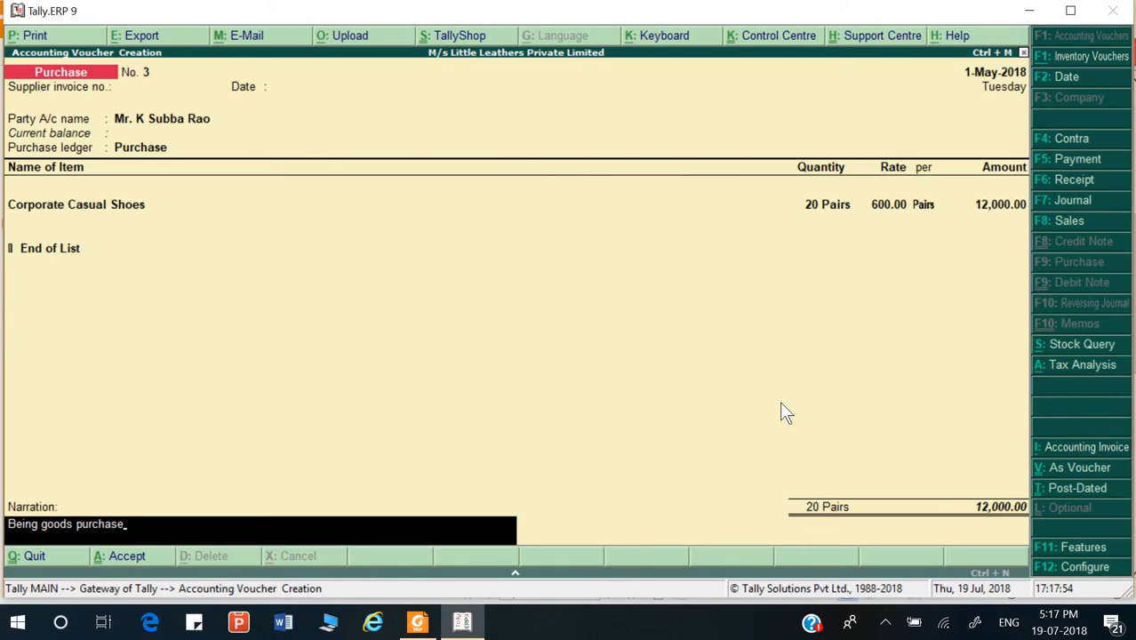
key("Return")
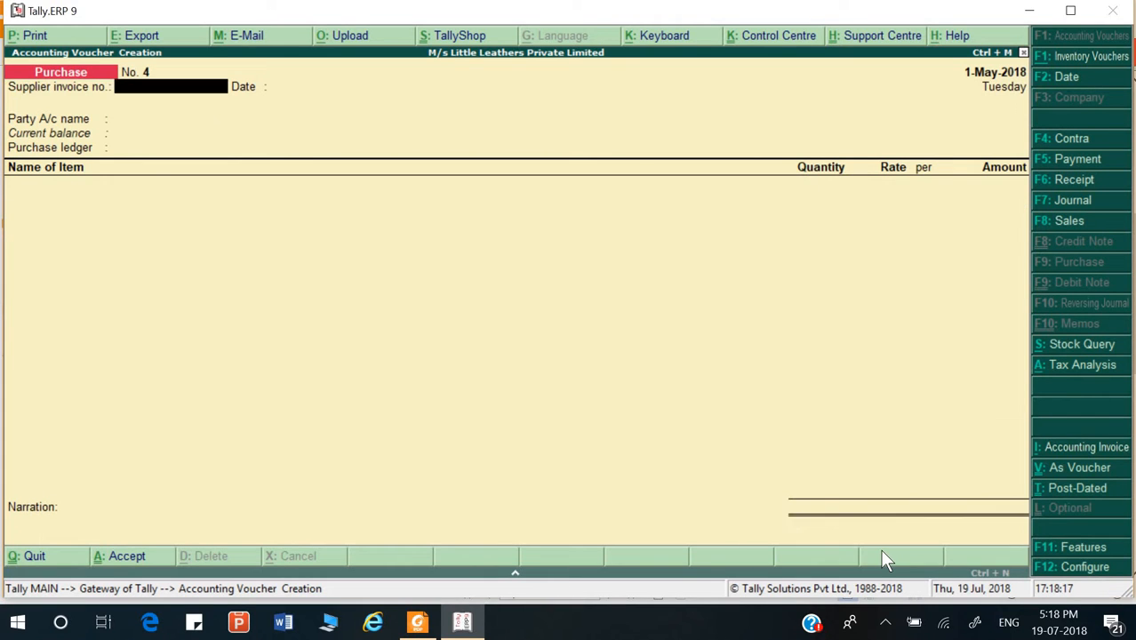
- Leave voucher entry and open the GSTR-2 report from the statutory GST reports
key("Escape")
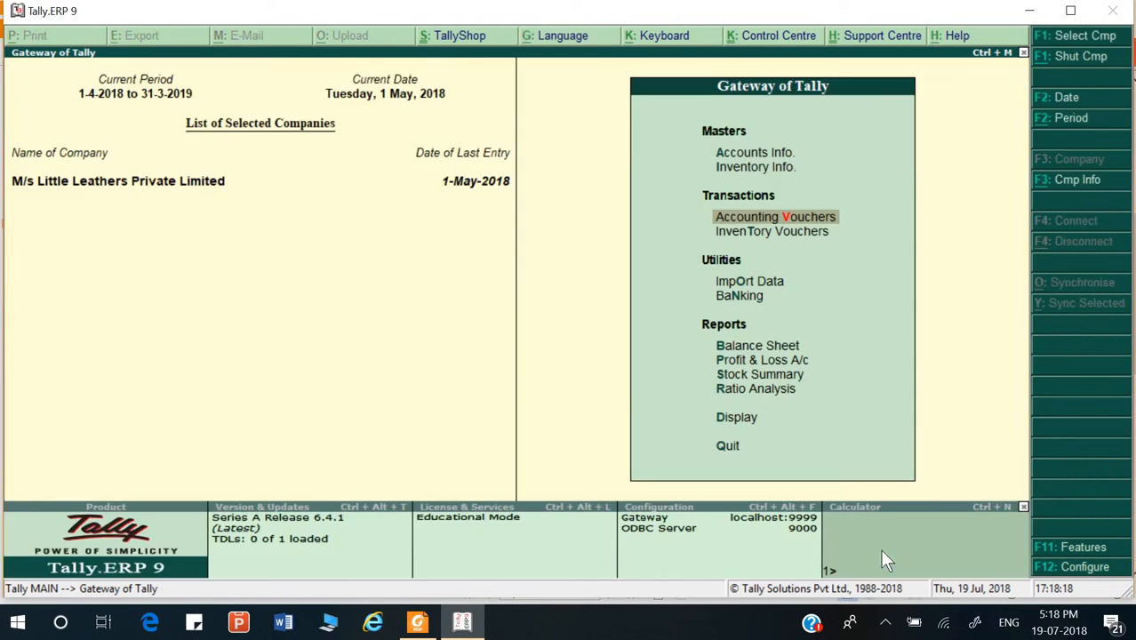
key("Down")
key("Down")
key("Down")
key("Down")
key("Down")
key("Down")
key("Down")
key("Down")
key("Down")
key("Down")
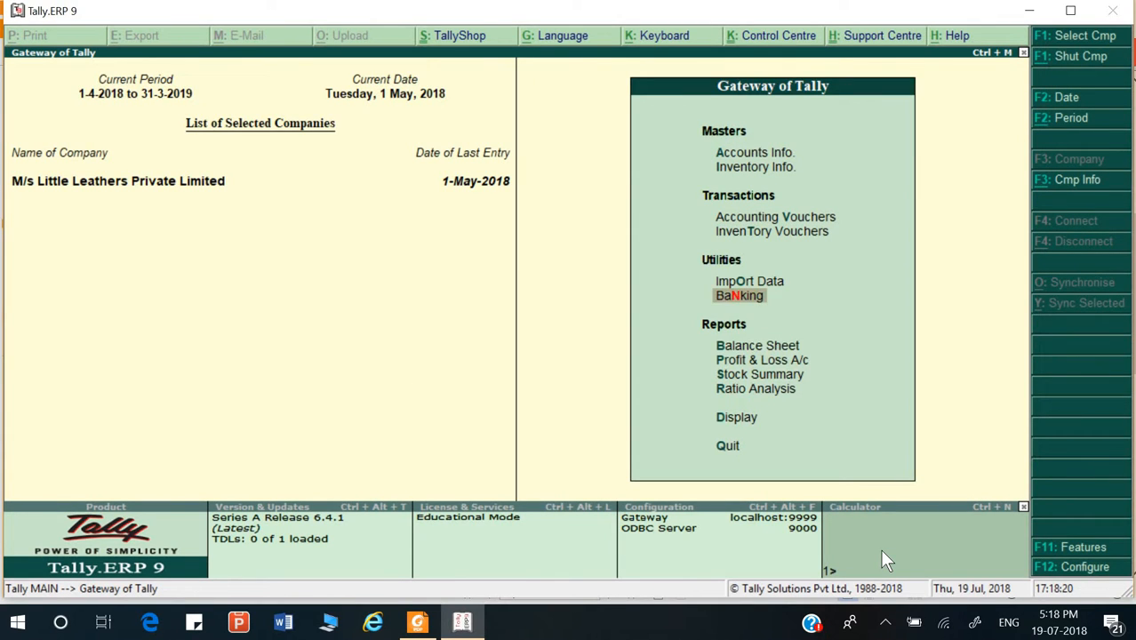
key("Return")
key("Down")
key("Down")
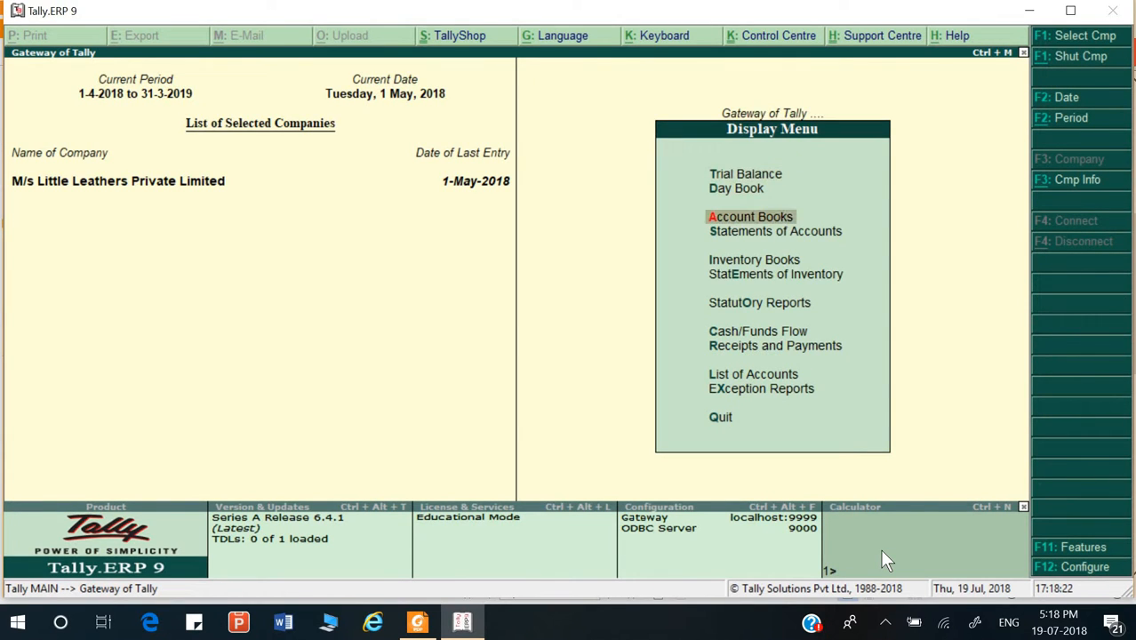
key("Down")
key("Down")
key("Down")
key("Down")
key("Return")
key("Return")
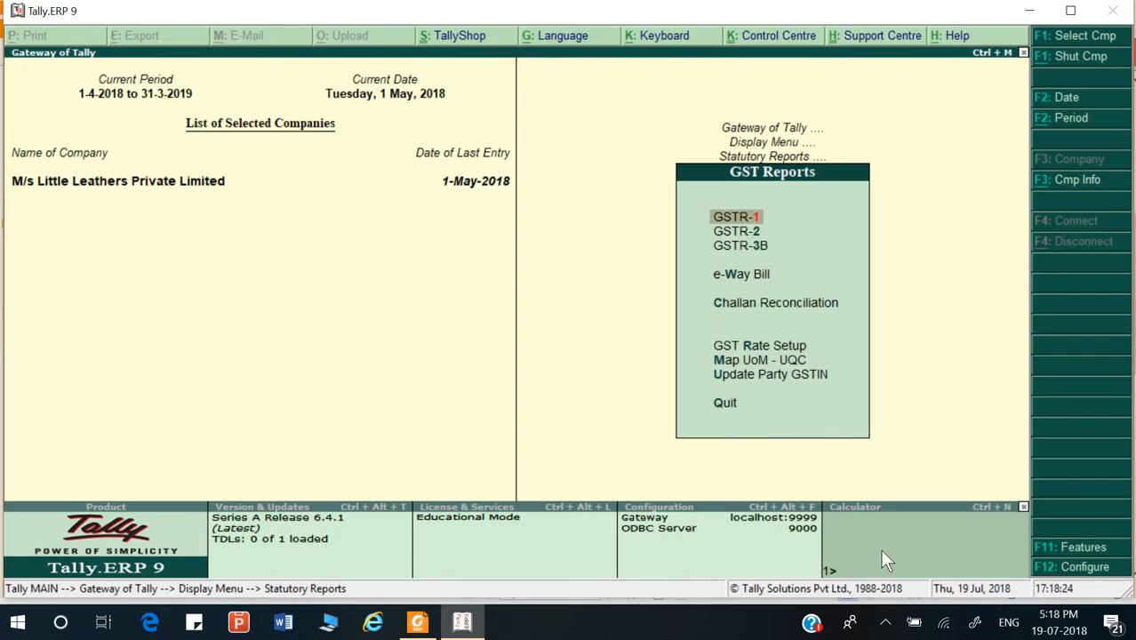
key("Down")
key("Down")
key("Up")
key("Return")
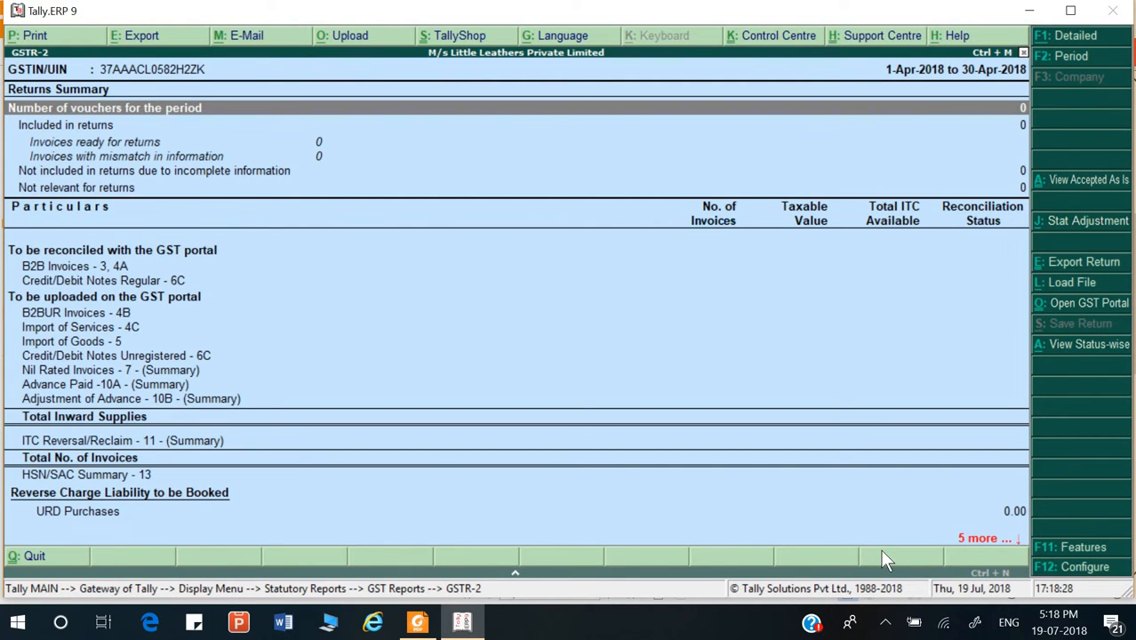
- Set the GSTR-2 report period to 1-5-2018 through 31-5-2018
key("F2")
type("1-5")
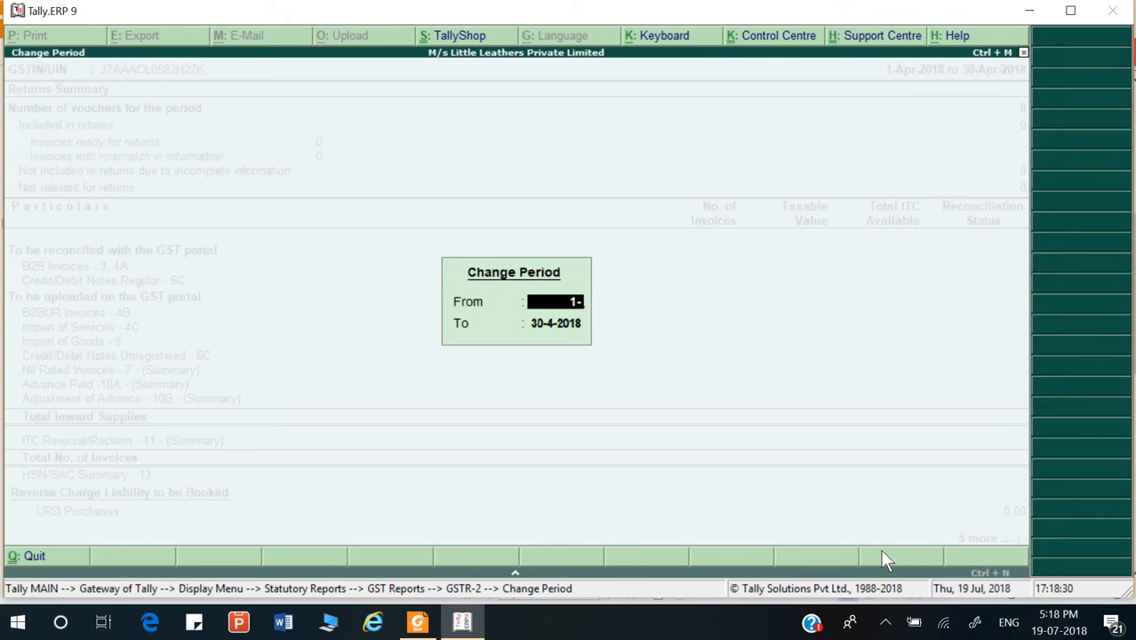
key("Return")
type("31-5")
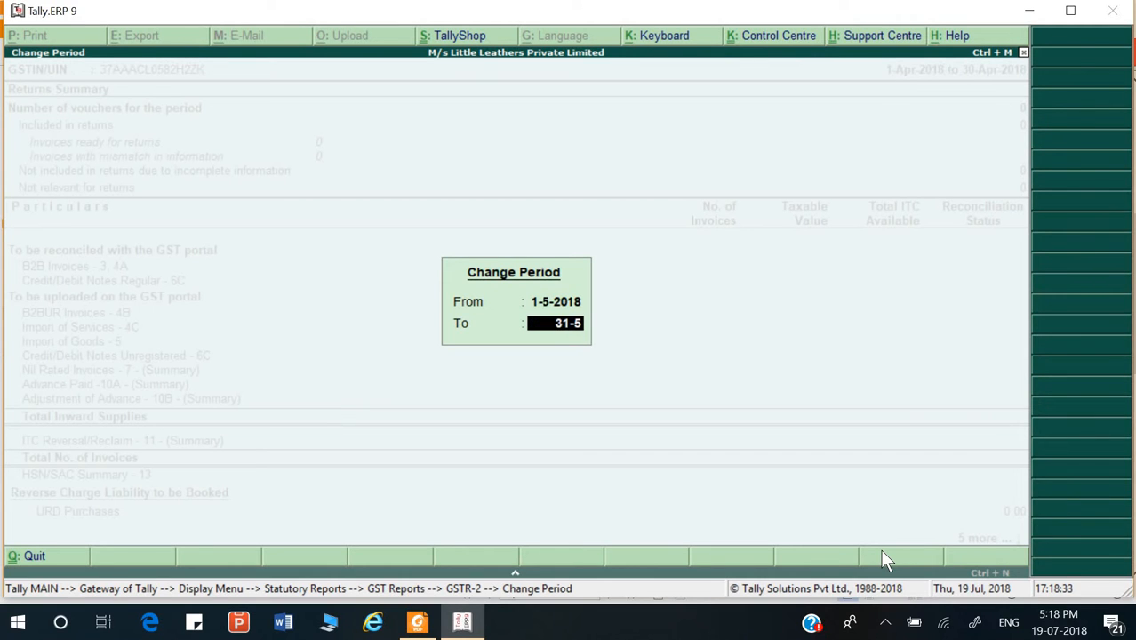
key("Return")
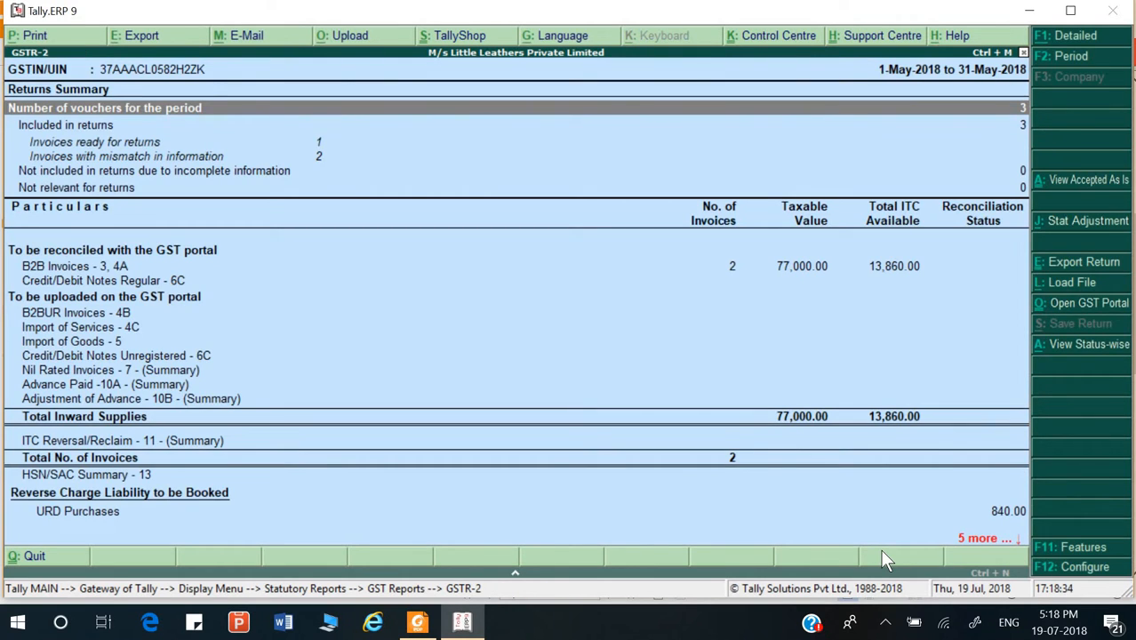
- Examine the supplier-wise breakdown of B2B Invoices - 3, 4A in GSTR-2
key("Down")
key("Down")
key("Down")
key("Down")
key("Down")
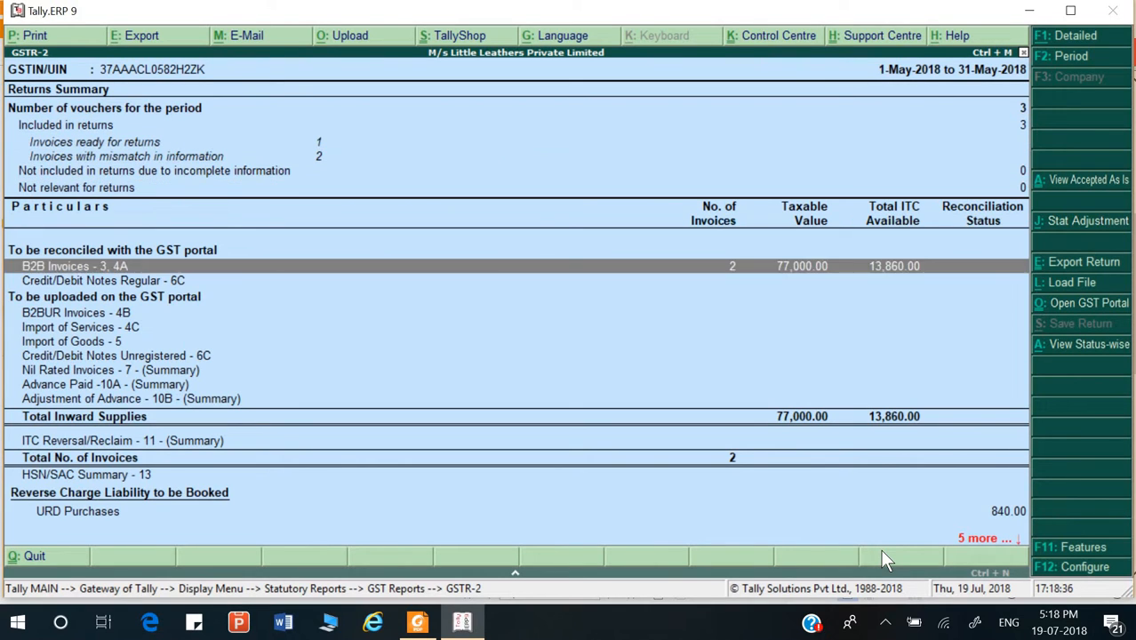
key("Down")
key("Up")
key("Return")
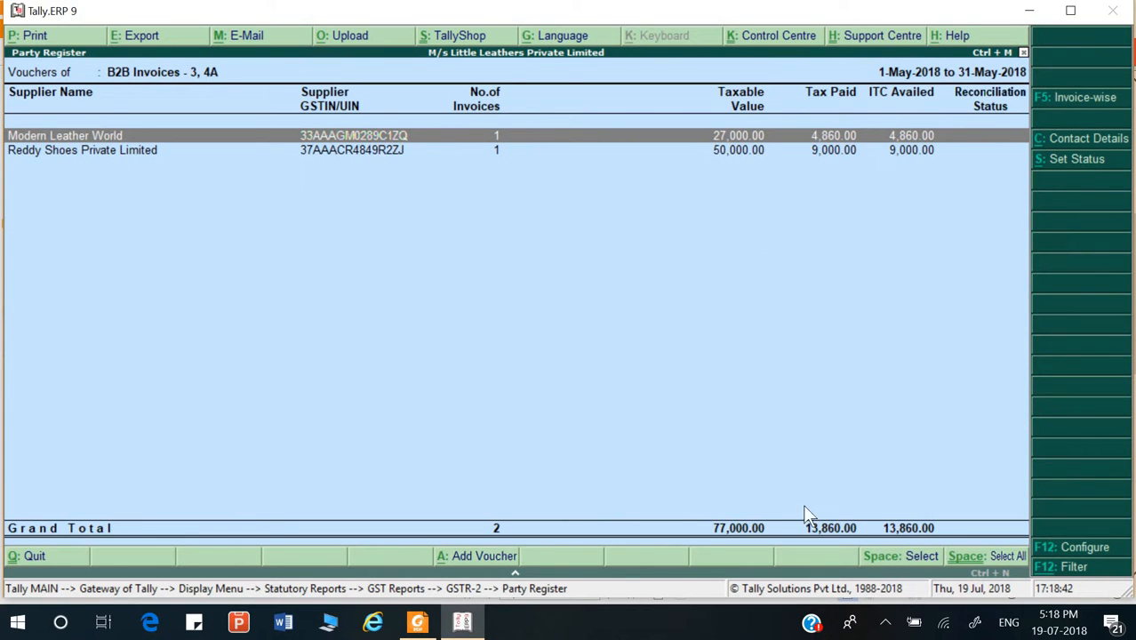
- Return to the GSTR-2 summary and examine the URD Purchases entry under Reverse Charge Liability to be Booked
key("Escape")
key("Down")
key("Down")
key("Down")
key("Down")
key("Down")
key("Down")
key("Down")
key("Down")
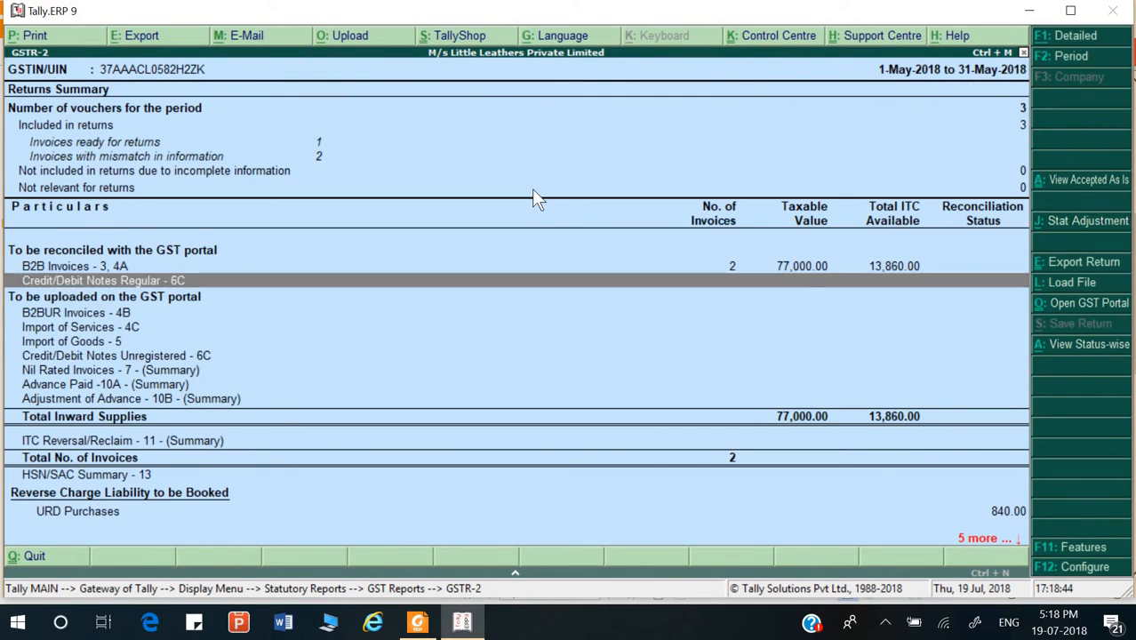
key("Down")
key("Down")
key("Down")
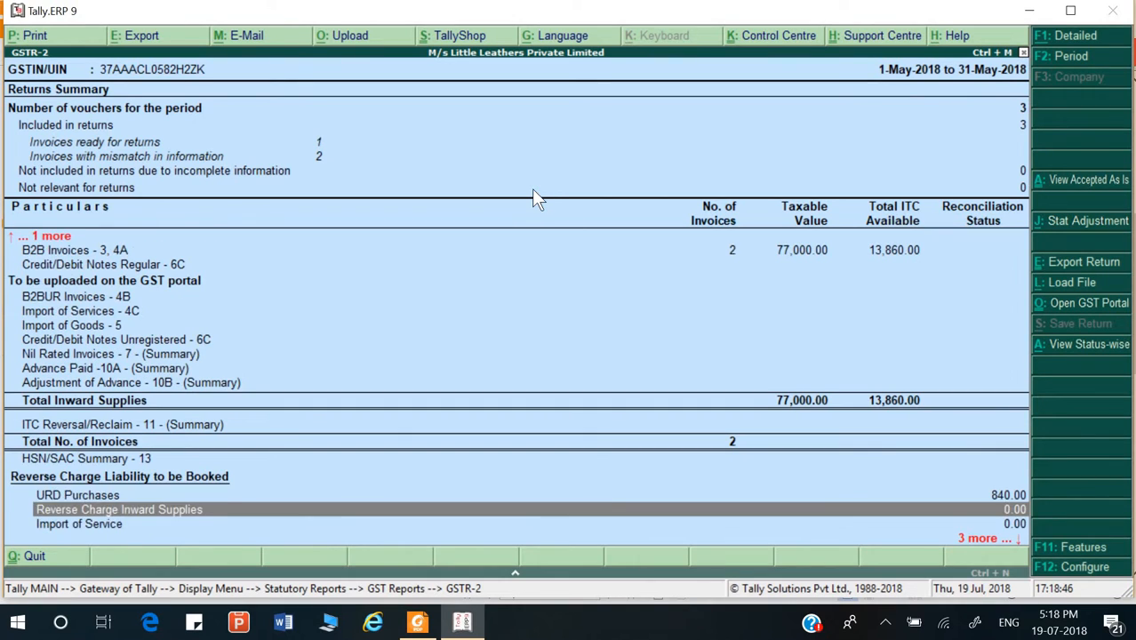
key("Up")
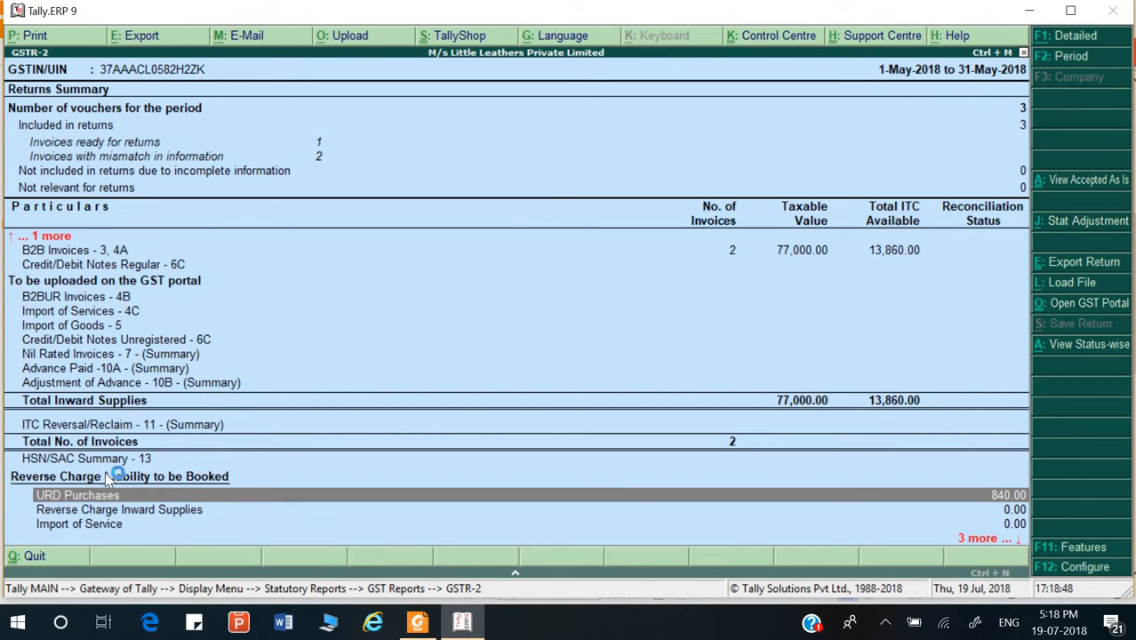
key("Return")
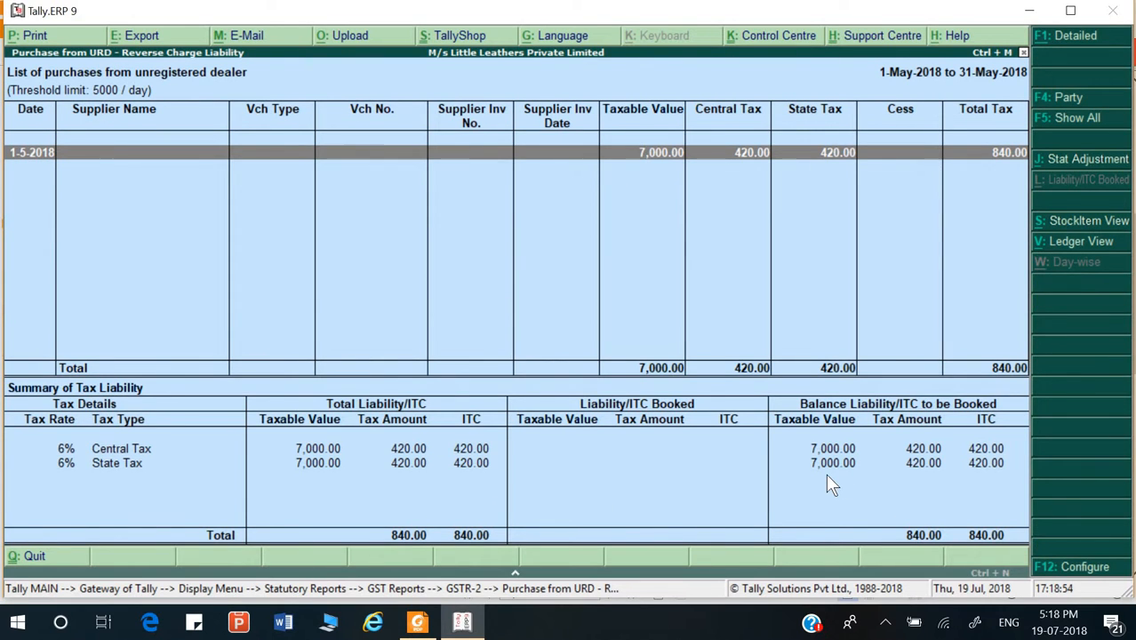
- Close the GST reports back to the Gateway of Tally and decline to quit the program
key("Escape")
key("Escape")
key("Escape")
key("Escape")
key("Escape")
key("Escape")
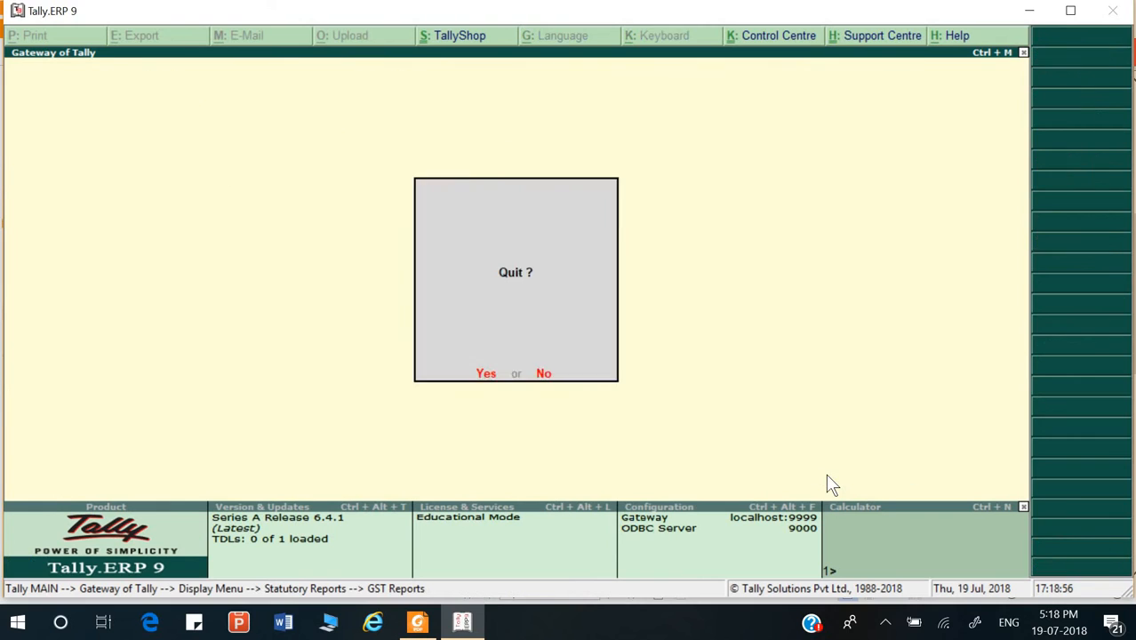
key("n")
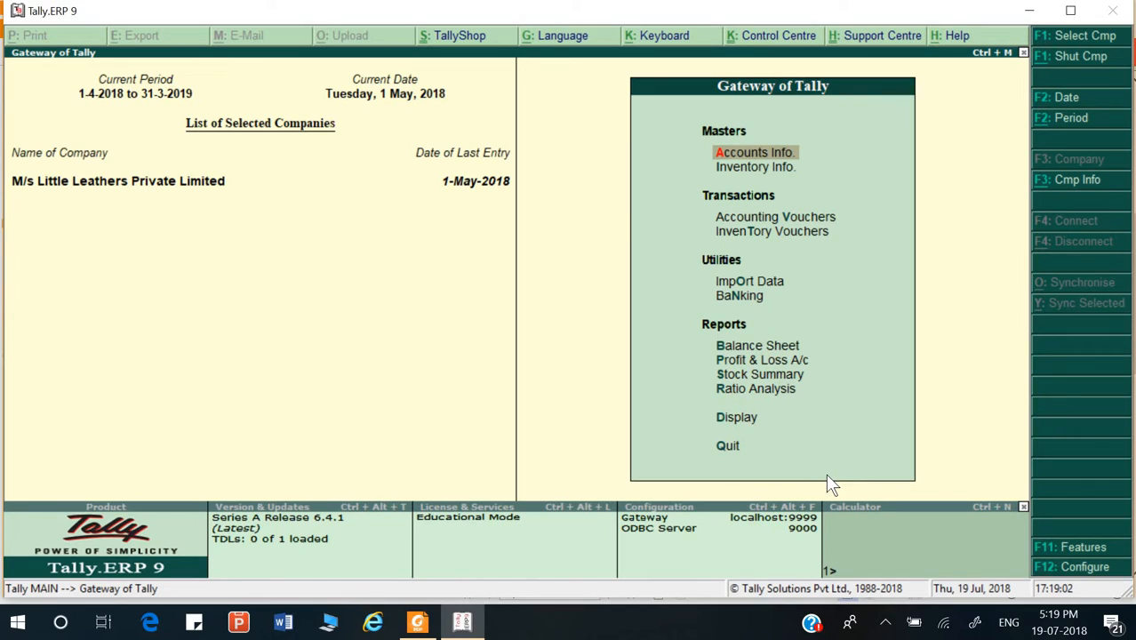
- Switch to the project PDF in Foxit Reader and read the Oora Men's Black Faux shoes purchase transaction
key("alt+Tab")
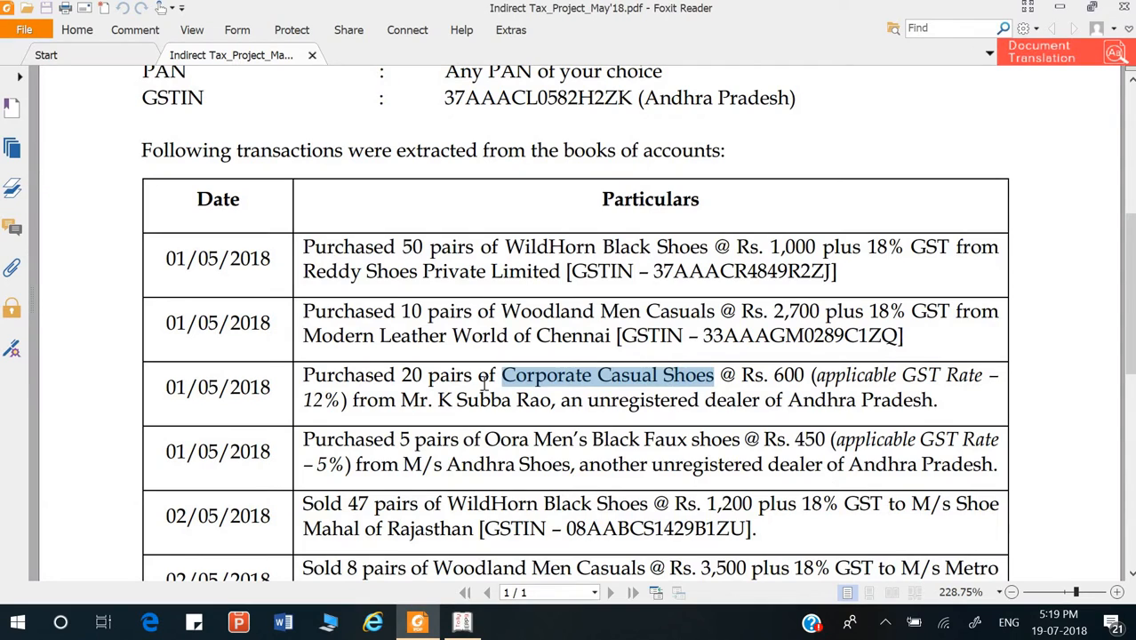
scroll(483, 382, "down", 3)
scroll(483, 389, "up", 1)
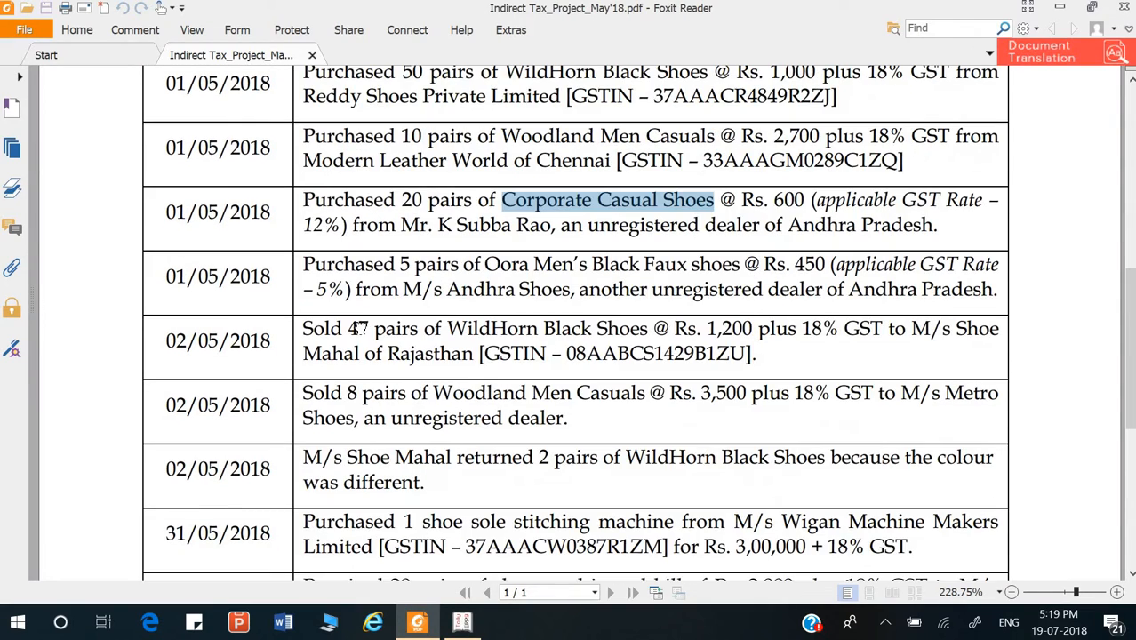
left_click(256, 277)
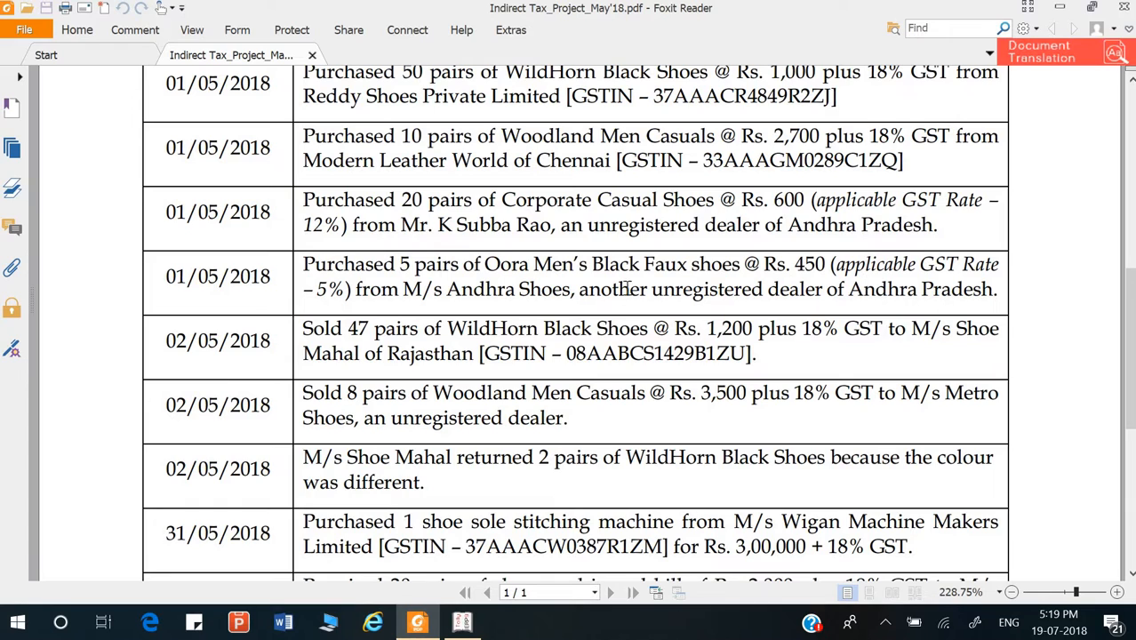
left_click_drag(652, 290, 976, 304)
left_click(434, 269)
- Switch back to Tally and start a new purchase voucher, leaving the supplier invoice number and date blank
key("alt+Tab")
key("Down")
key("Down")
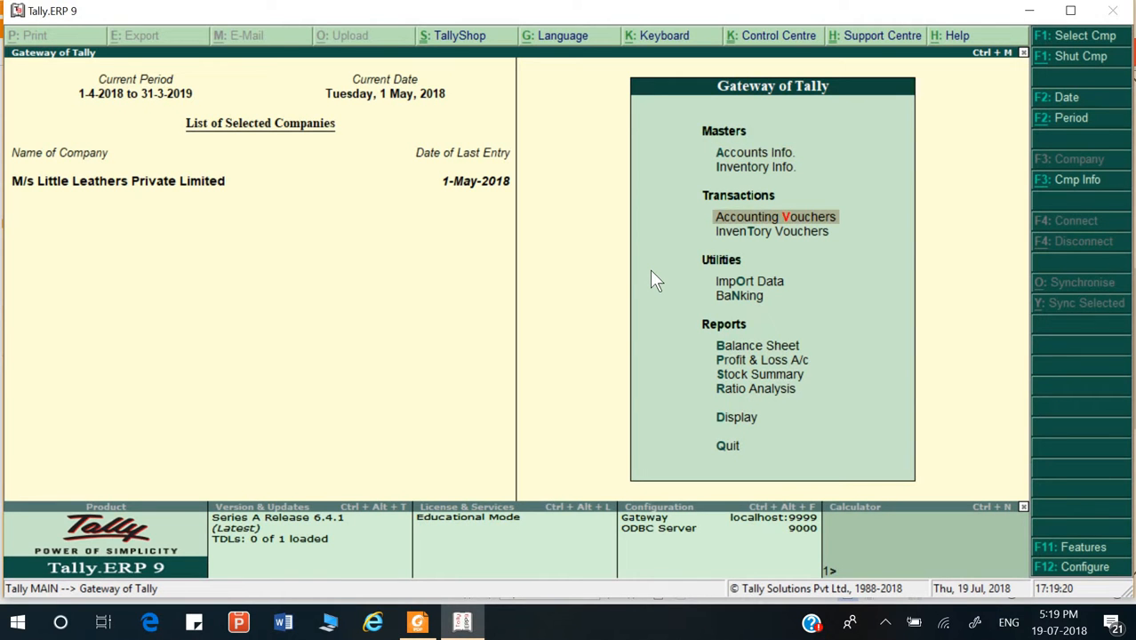
key("Return")
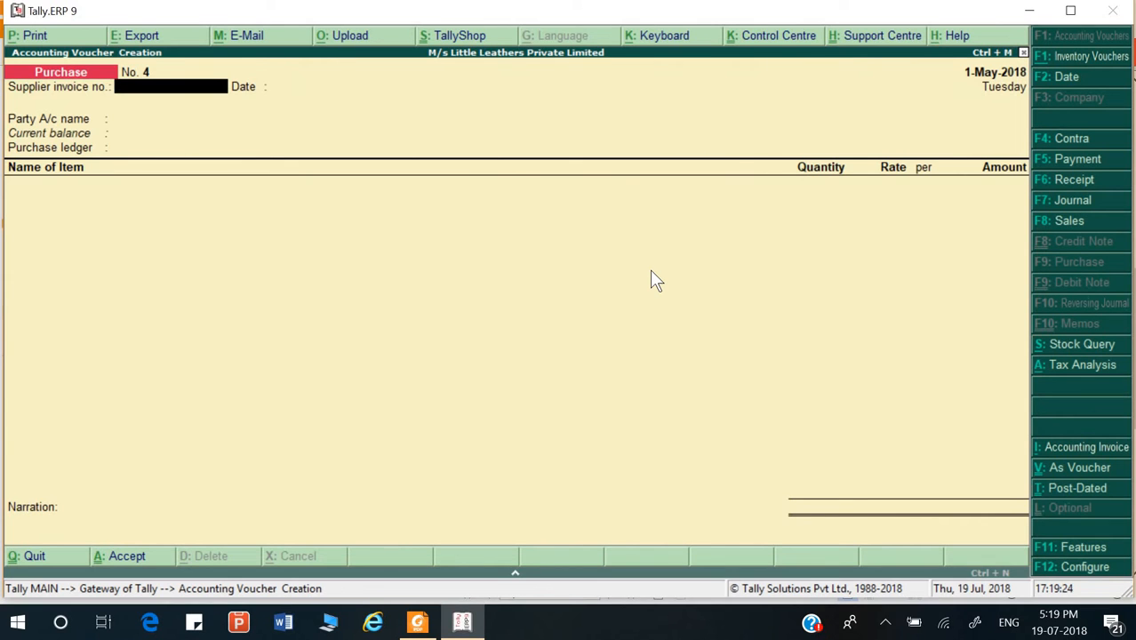
key("alt+Tab")
key("alt+Tab")
key("Return")
key("Return")
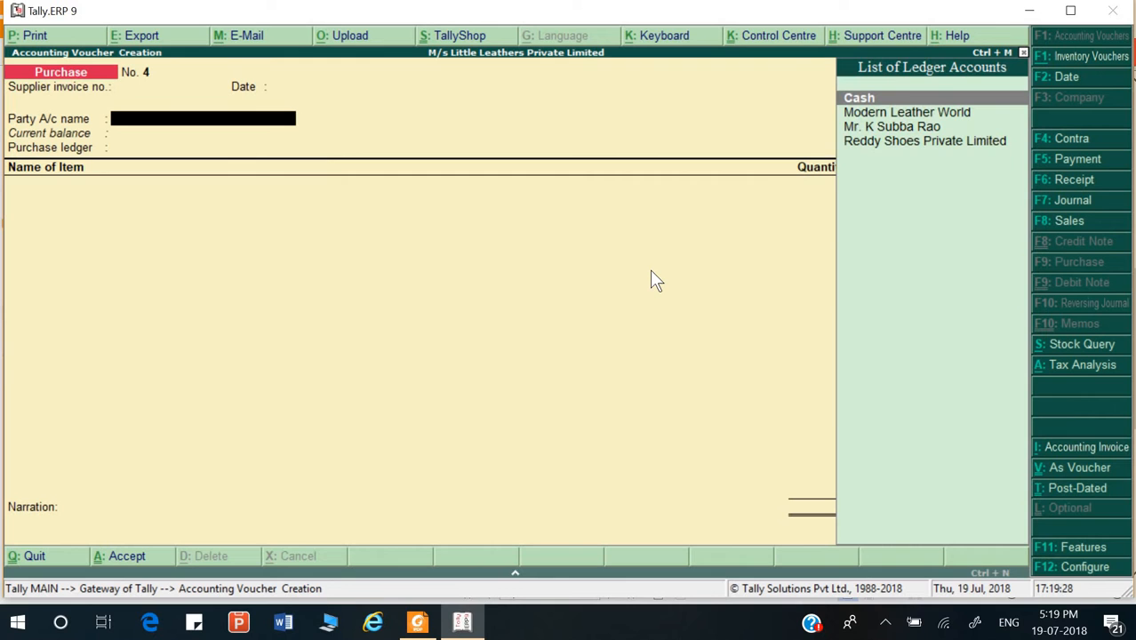
- Create a new party ledger named M/s Andhra Shoes, copying the name from the project PDF and leaving the alias blank
type("c")
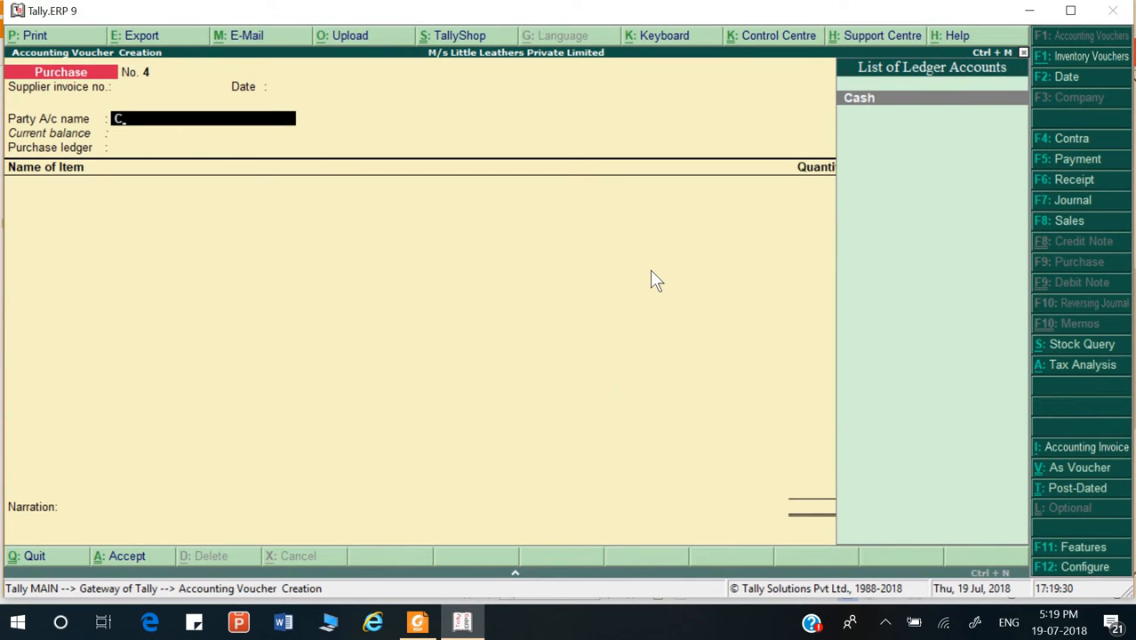
key("alt+Tab")
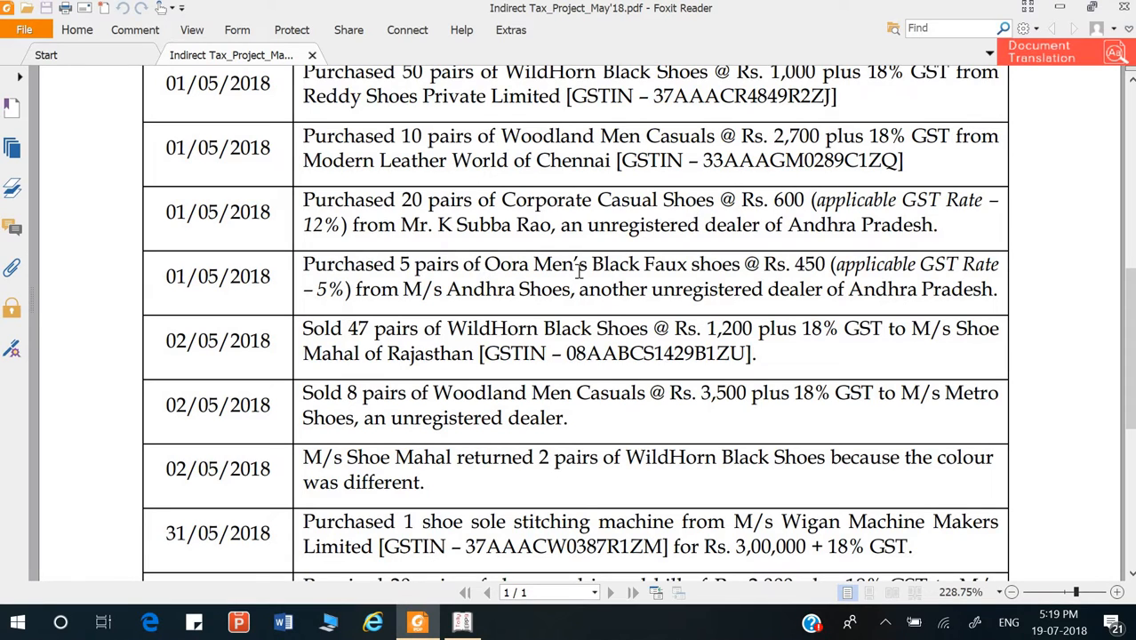
left_click_drag(404, 291, 571, 292)
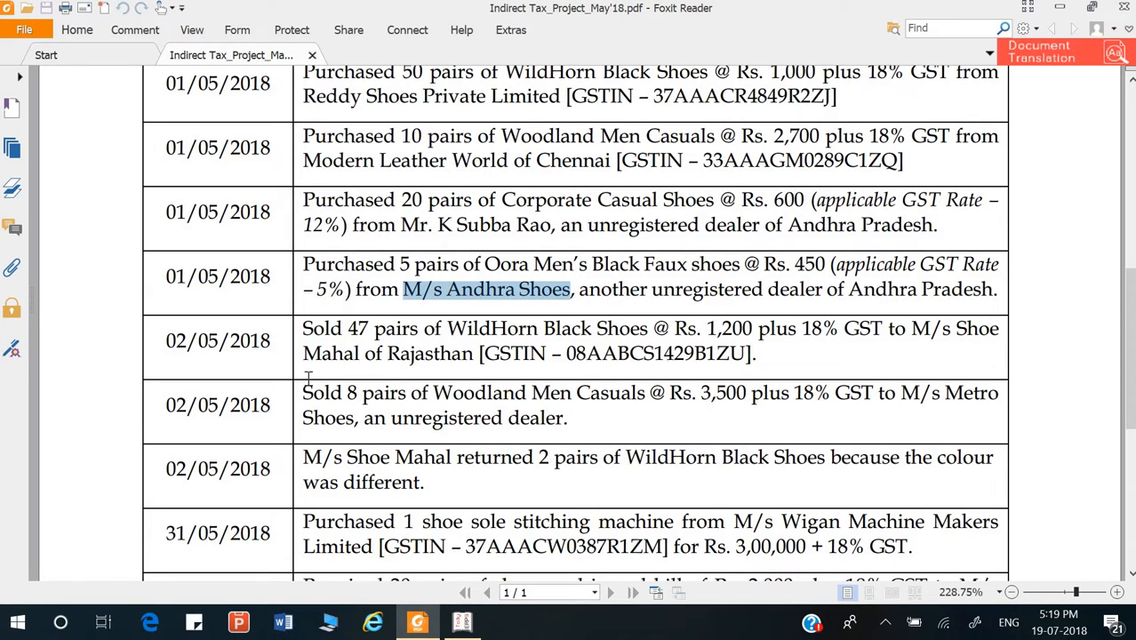
key("alt+Tab")
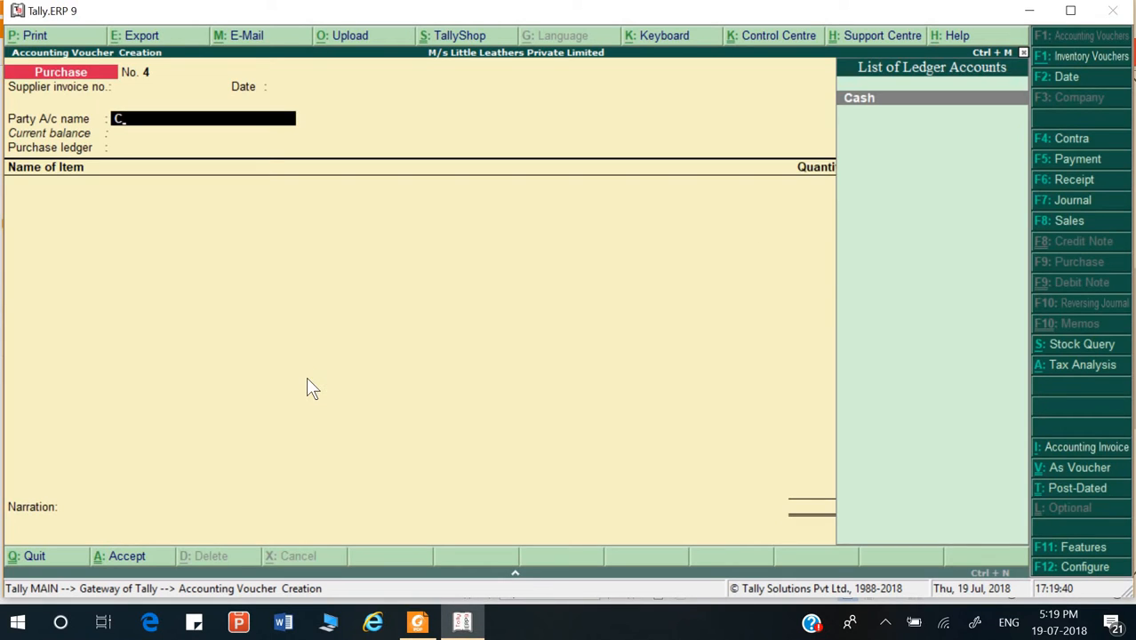
key("alt+c")
key("ctrl+alt+v")
key("Return")
key("Return")
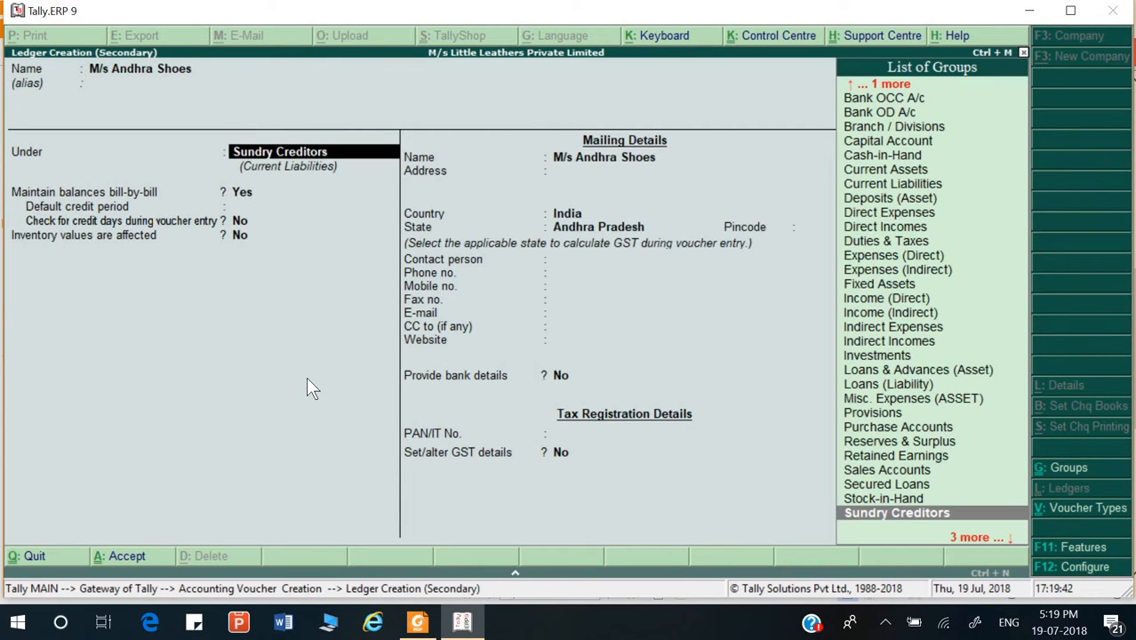
- Keep the ledger under Sundry Creditors with bill-by-bill balances, India and Andhra Pradesh, leaving contact details blank and bank details off
key("Return")
key("Return")
key("Return")
key("Return")
key("Return")
key("Return")
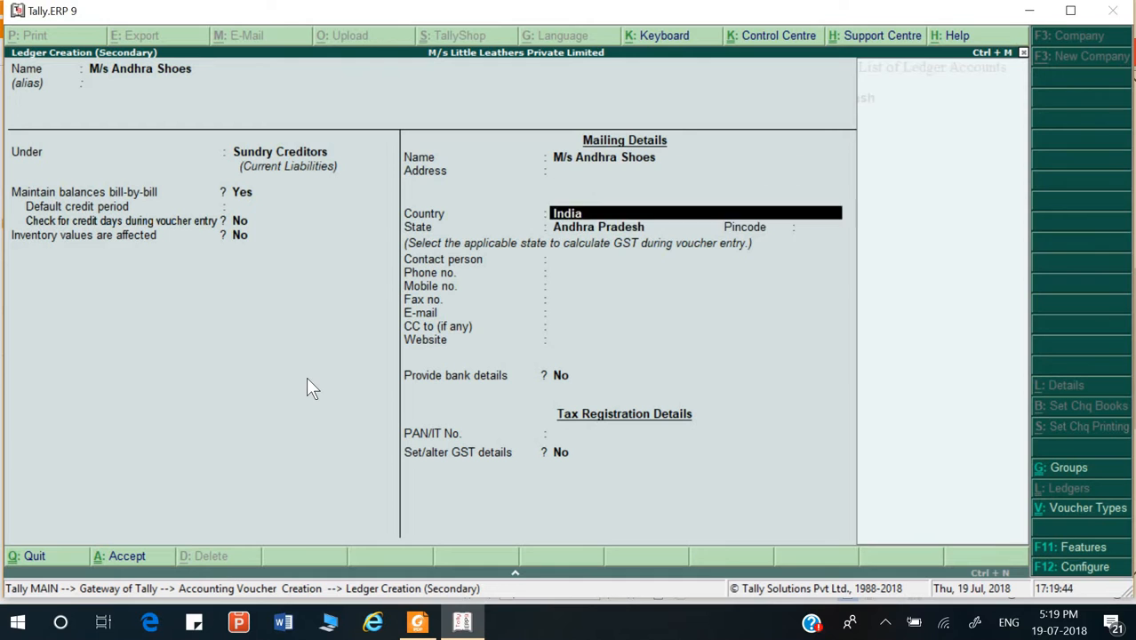
key("Return")
key("Return")
key("Return")
key("Return")
key("Return")
key("Return")
key("Return")
key("Return")
key("Return")
key("Return")
key("Return")
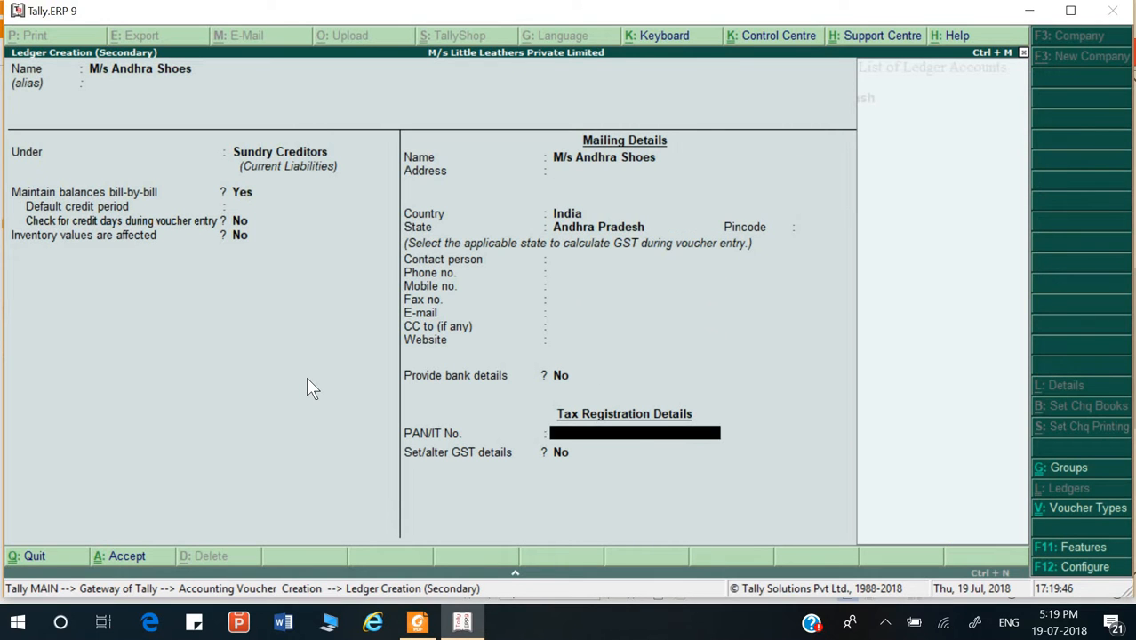
- Leave the PAN blank, set the GST registration type of M/s Andhra Shoes to Unregistered, and save the party ledger
key("Return")
key("y")
key("Return")
key("Down")
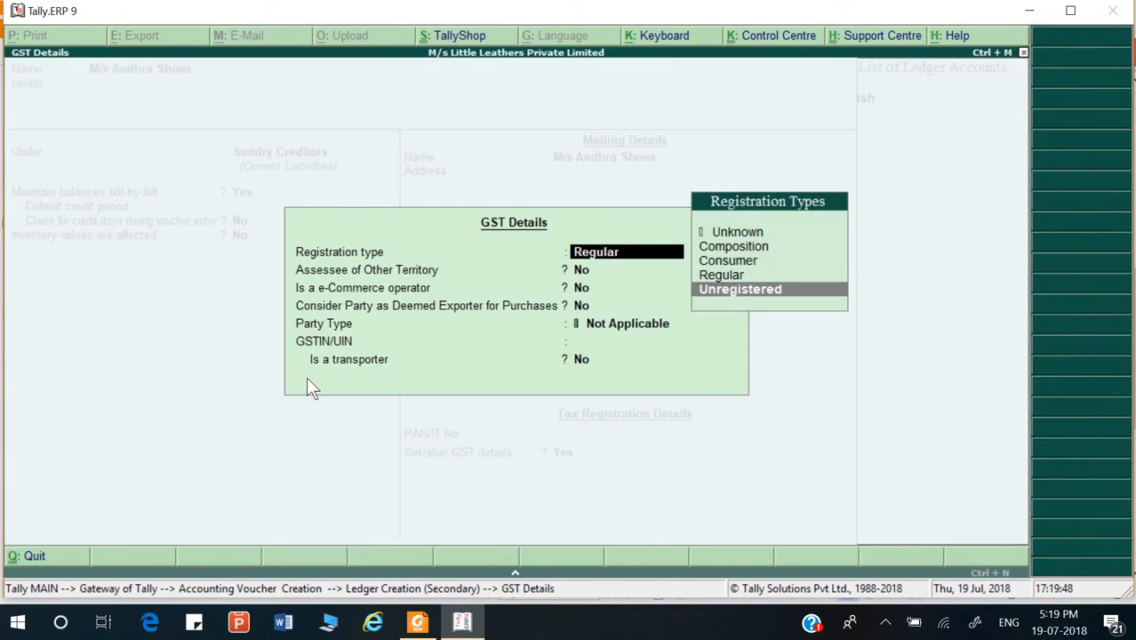
key("Return")
key("Return")
key("Return")
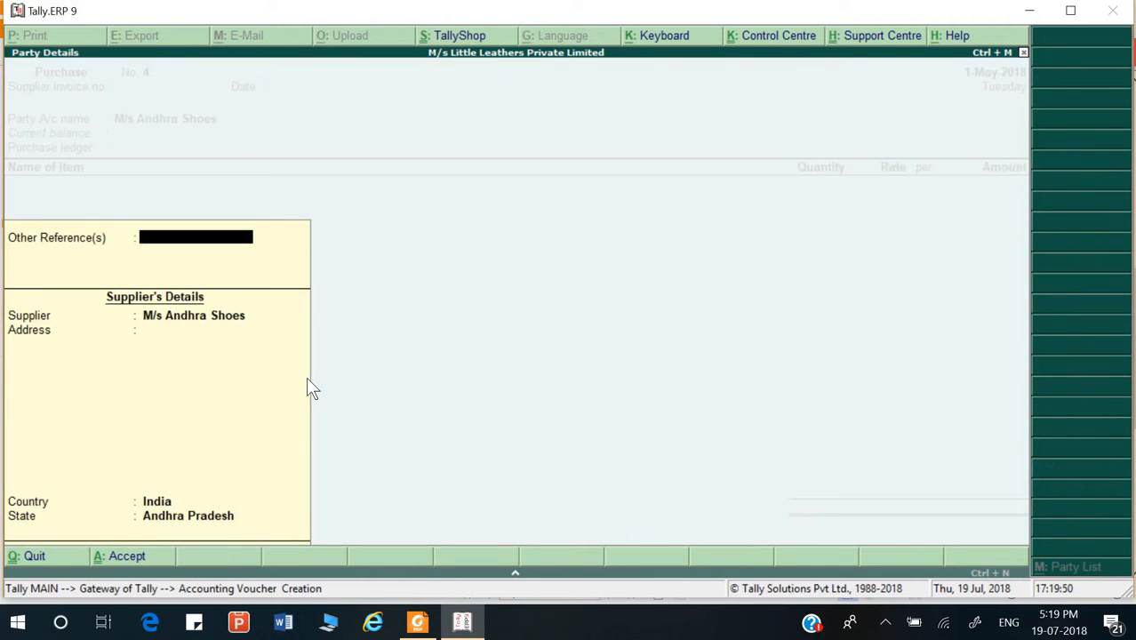
- Accept the supplier's details unchanged and choose the Purchase ledger, leaving the tax classification blank
key("Return")
key("Return")
key("Return")
key("Return")
key("Return")
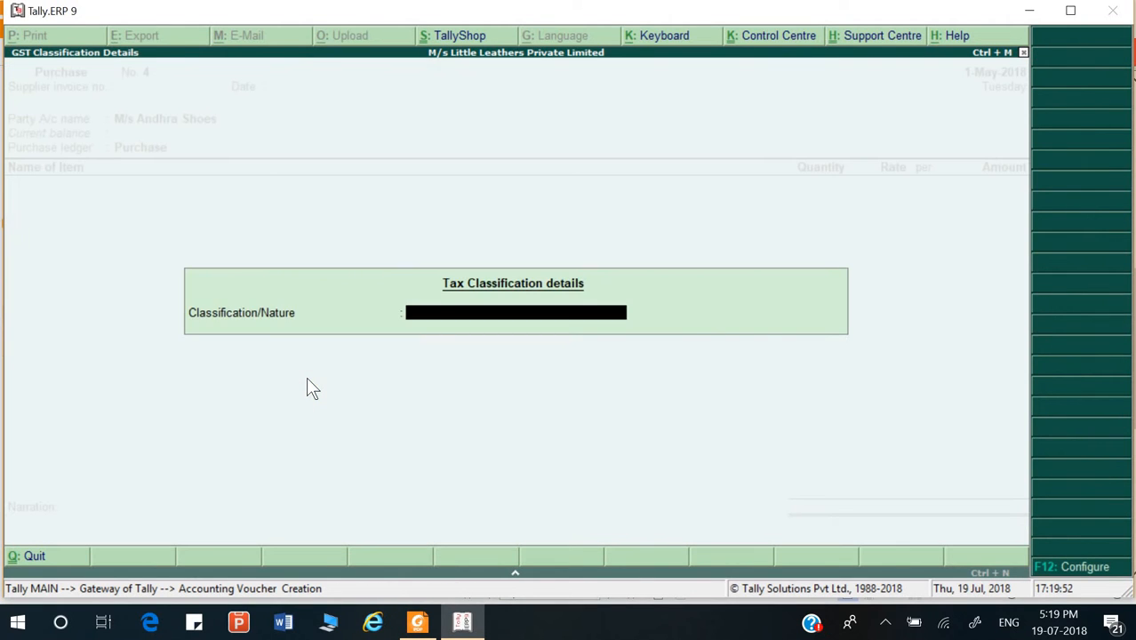
key("Return")
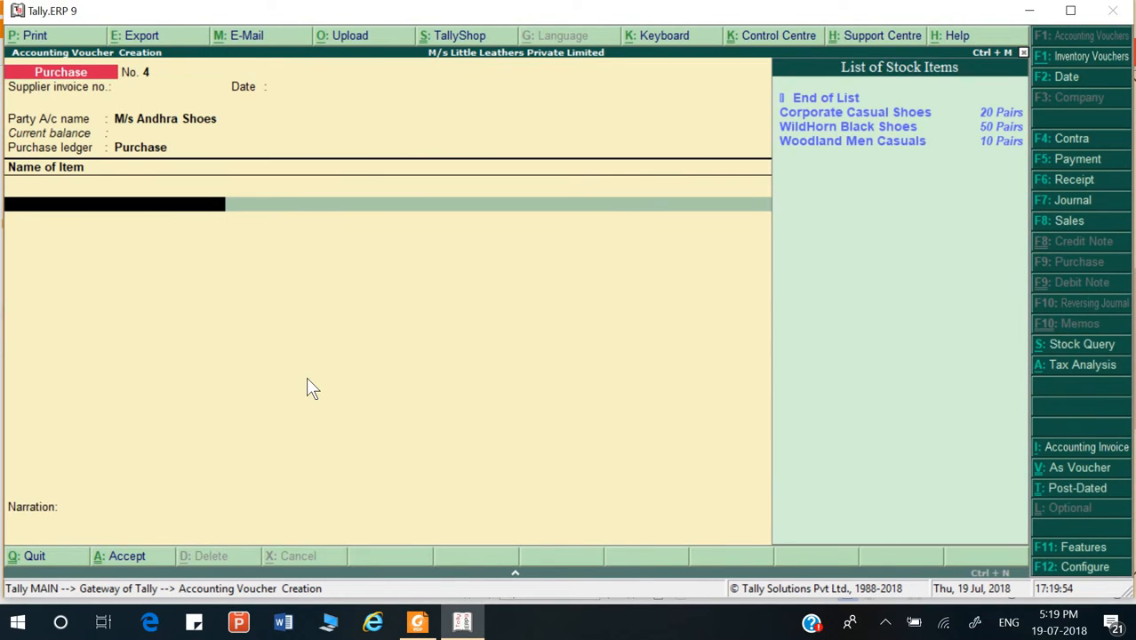
- Create a new stock item named Oora Men's Black Faux shoes, copying the name from the project PDF and leaving the alias blank
key("alt+c")
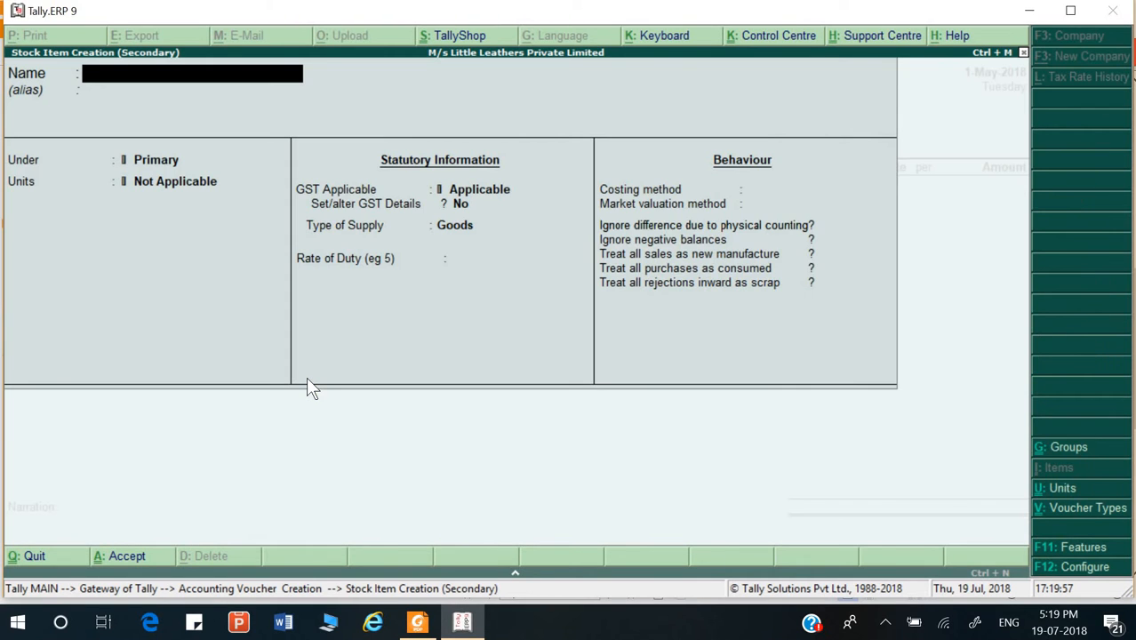
key("alt+Tab")
left_click(498, 271)
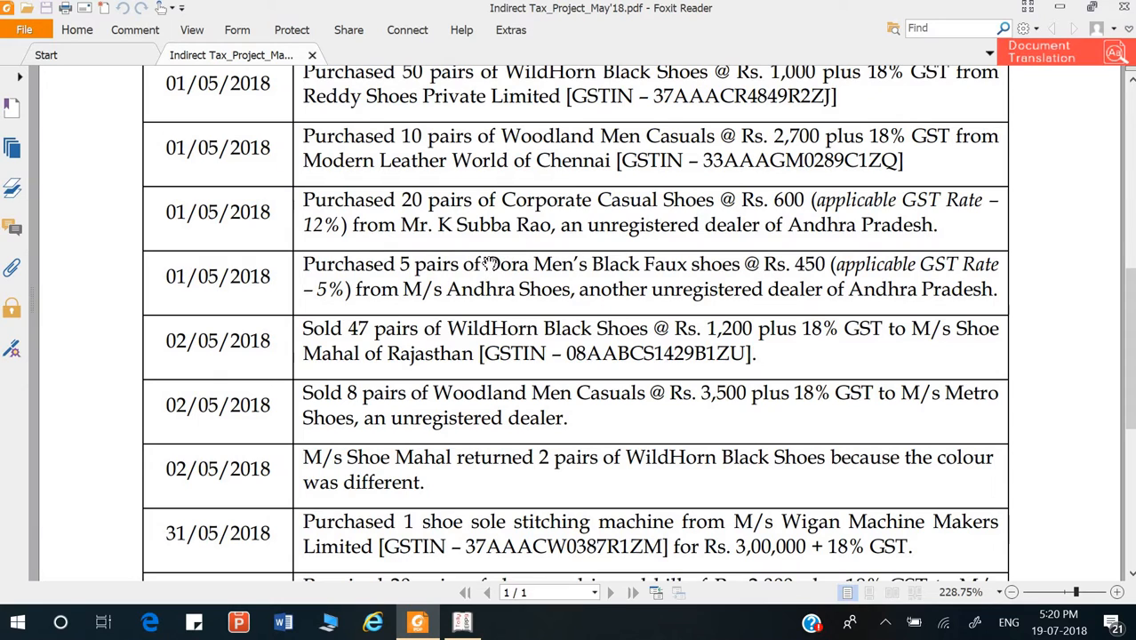
left_click_drag(485, 264, 737, 264)
key("ctrl+c")
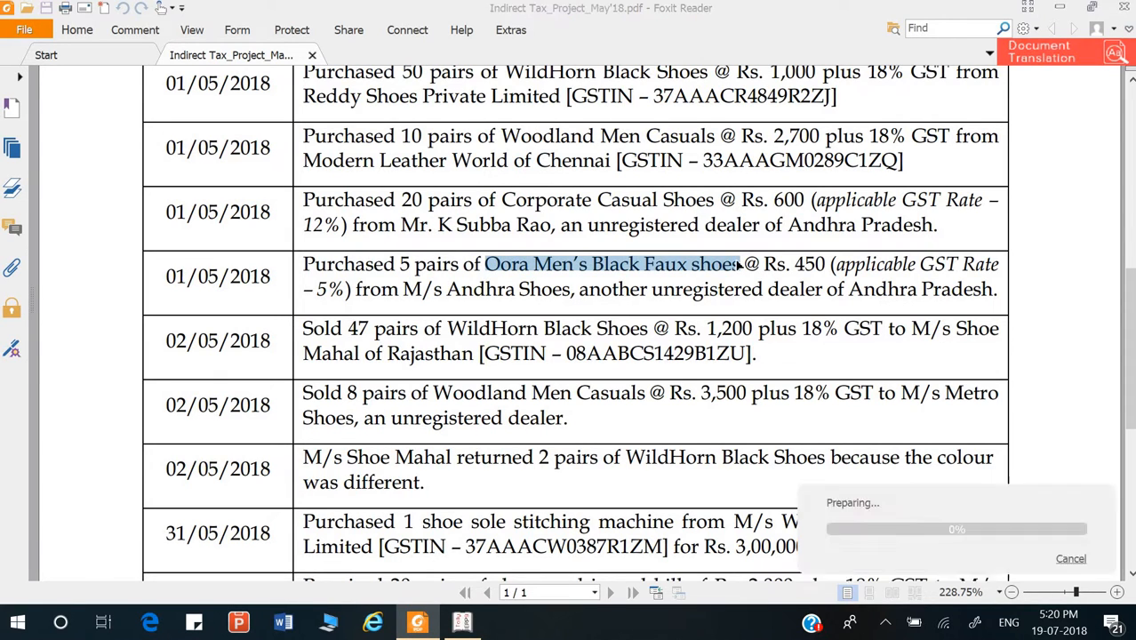
key("alt+Tab")
key("ctrl+alt+v")
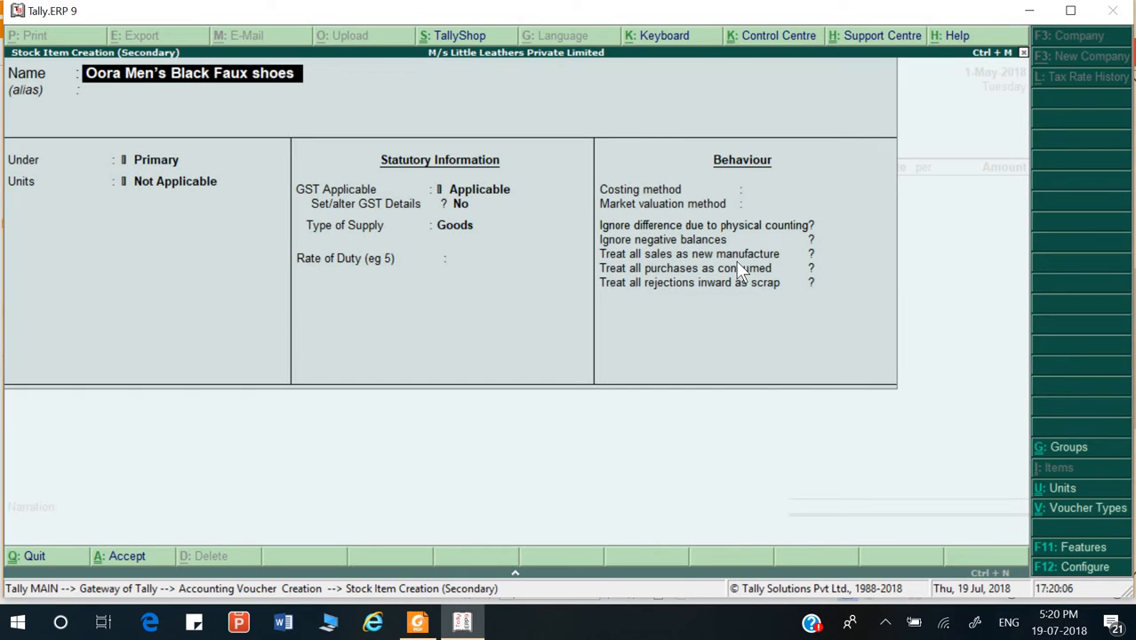
key("Return")
key("Return")
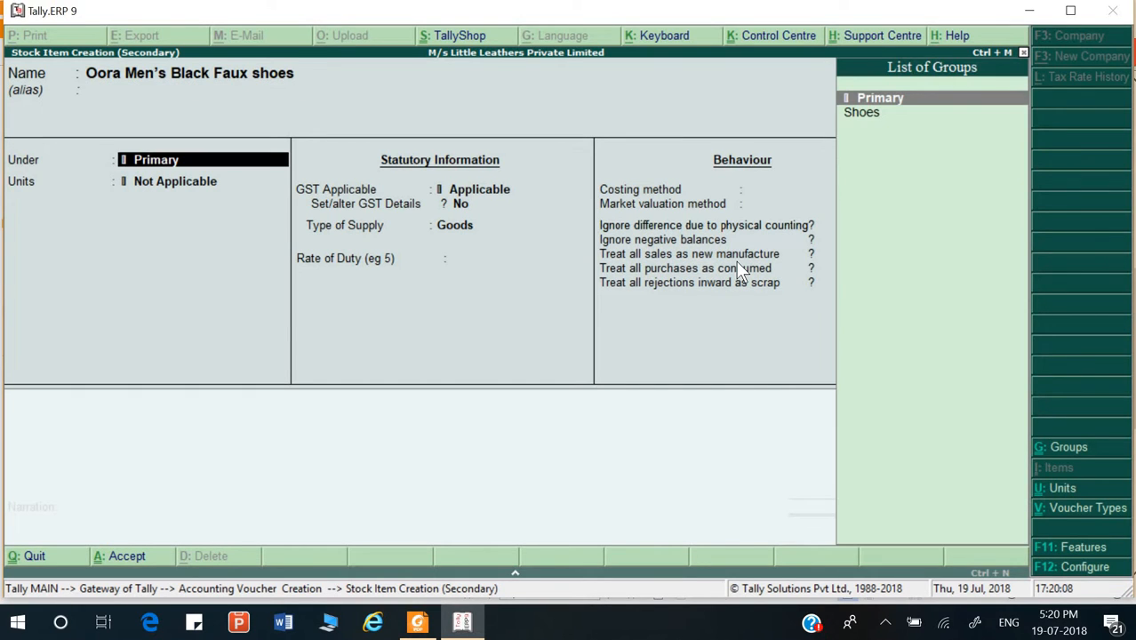
- Put the stock item under Shoes with units in Pairs and no alternate units, keeping components and standard rates off
key("Down")
key("Return")
key("Return")
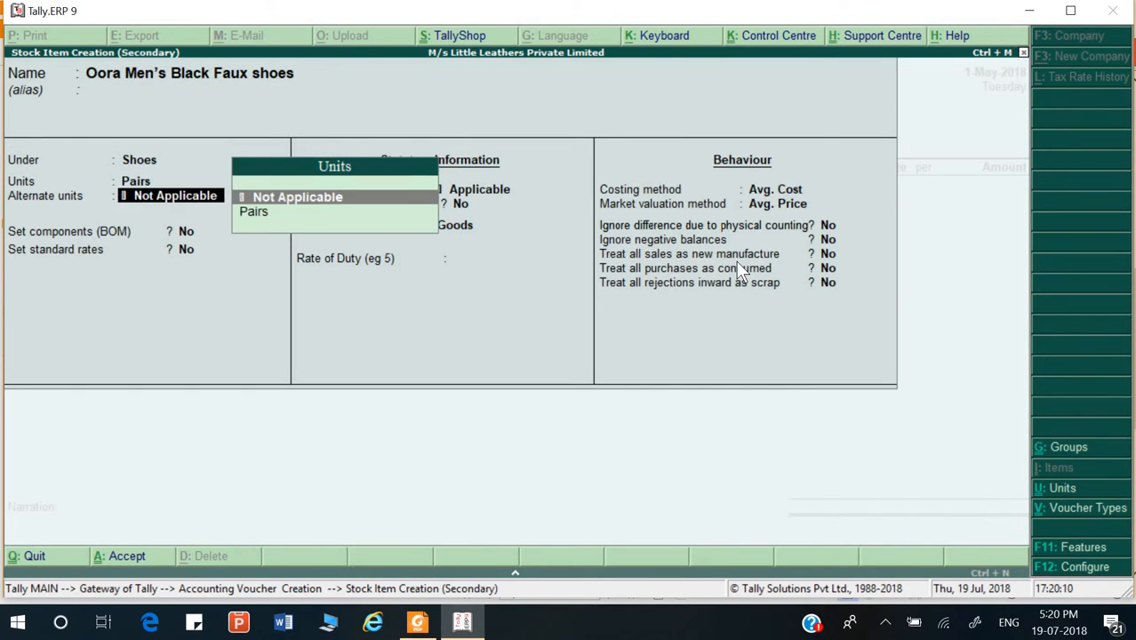
key("Return")
key("Return")
key("Return")
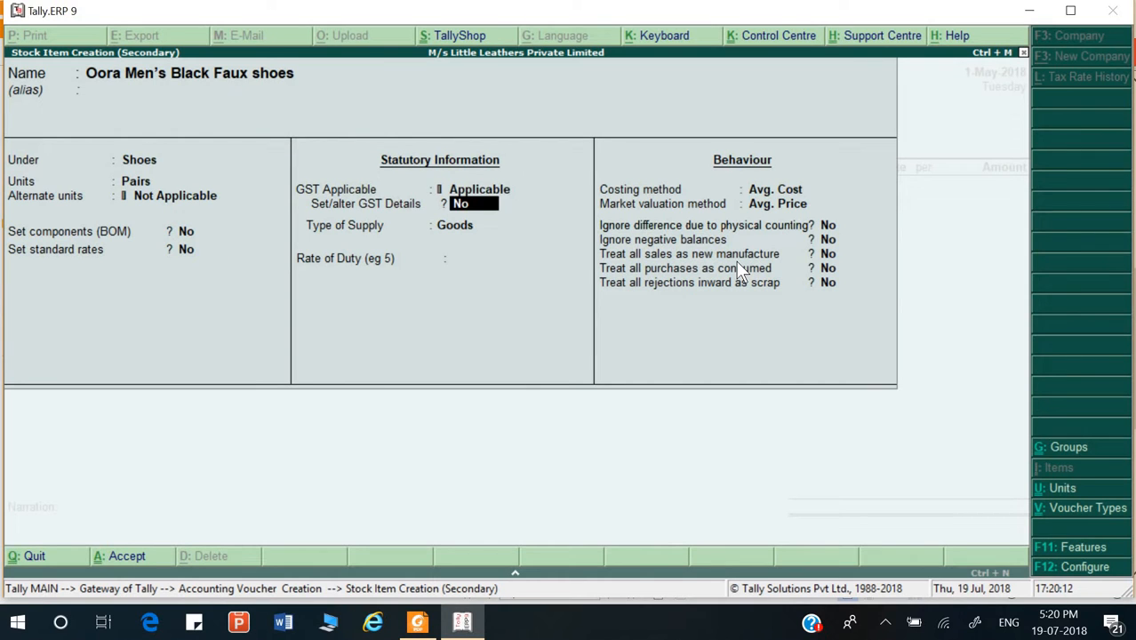
- Turn on GST details for the stock item and enter the description Shoes and HSN/SAC 6403, keeping non-GST goods at No
type("y")
key("Return")
type("Shoes")
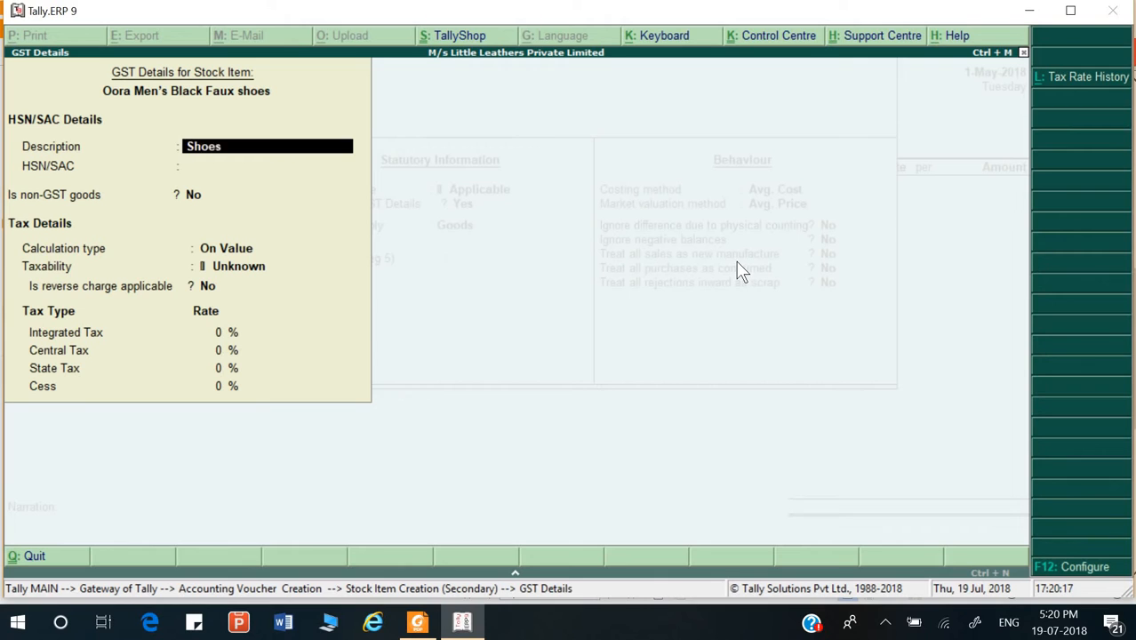
key("Return")
type("6403")
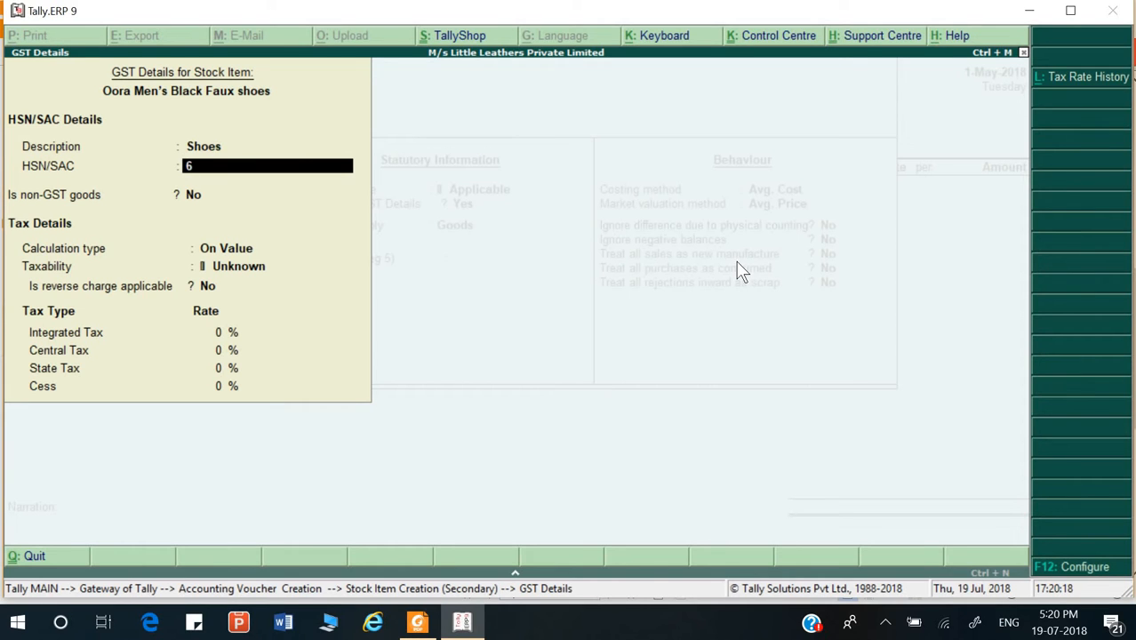
key("Return")
key("Return")
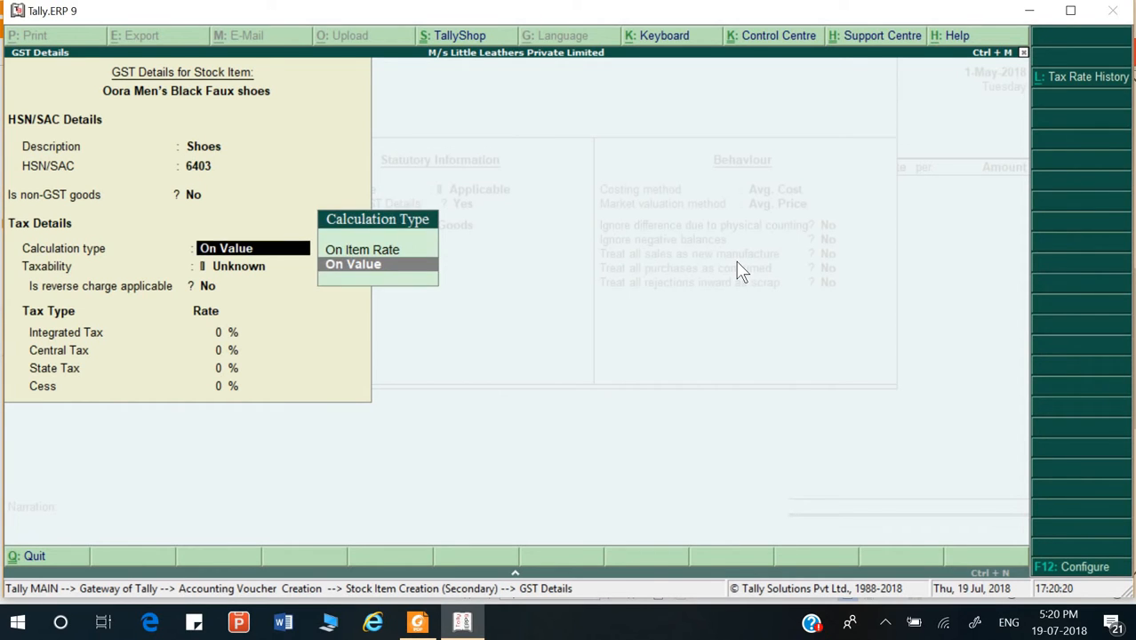
- Keep the calculation on value, make the item Taxable without reverse charge, and set integrated tax to 5% after checking the PDF
key("Return")
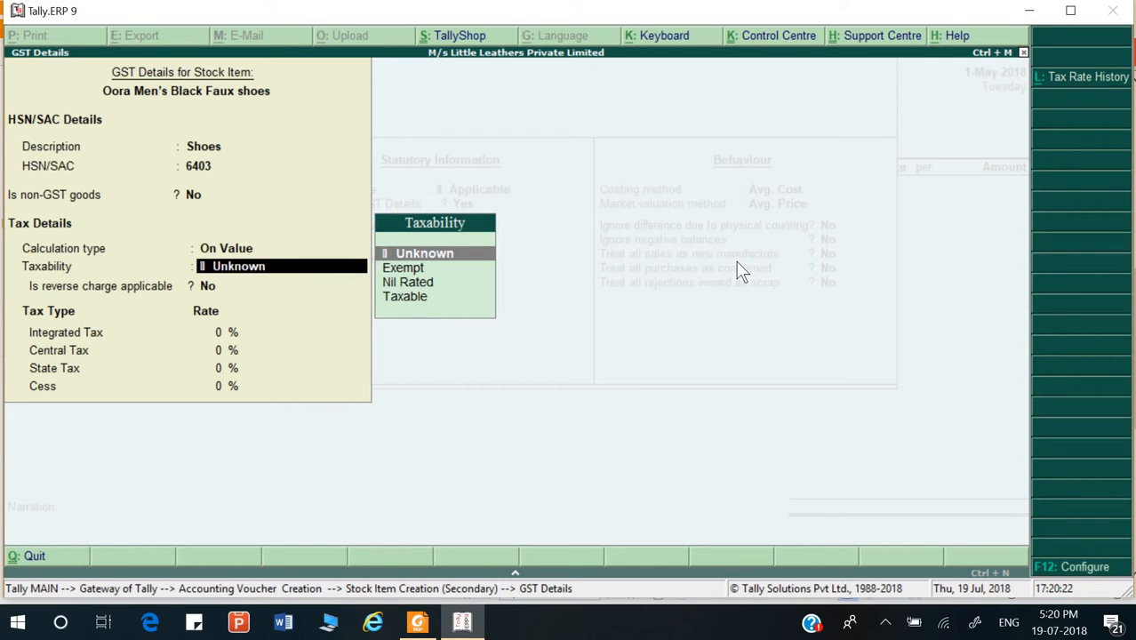
key("Down")
key("Down")
key("Down")
key("Return")
key("Return")
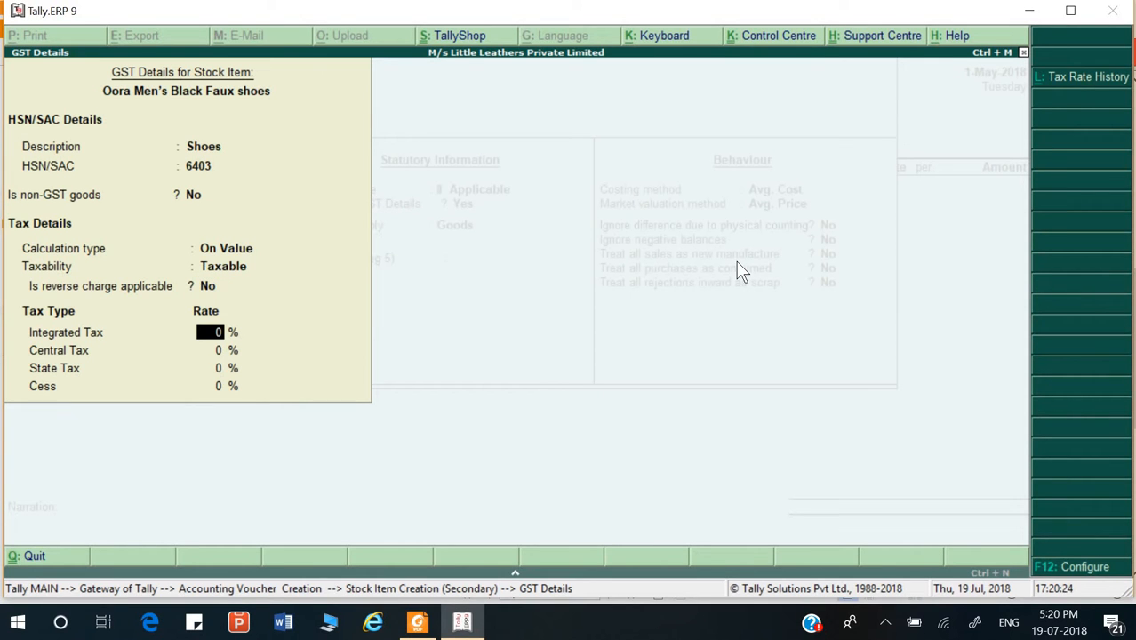
key("alt+Tab")
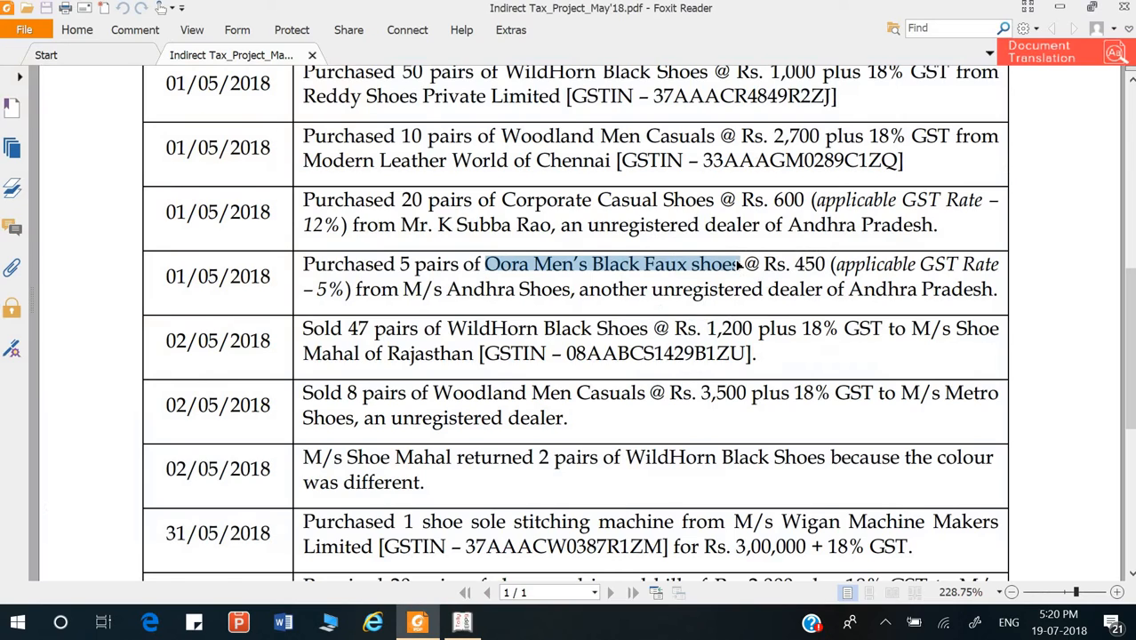
key("alt+Tab")
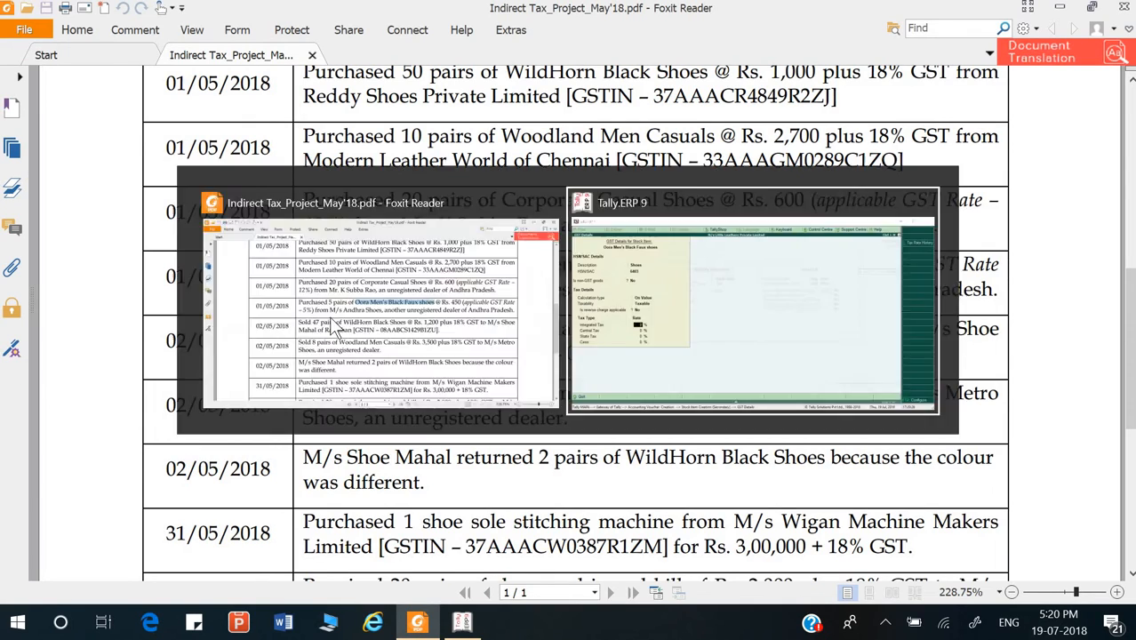
type("5")
key("Return")
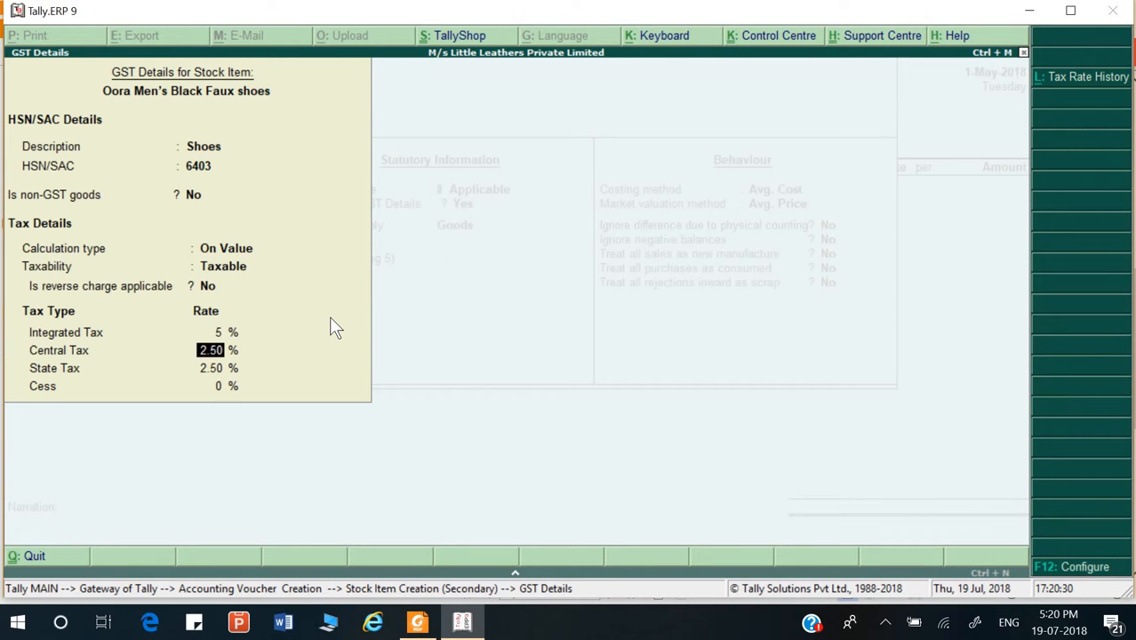
key("Return")
key("Return")
key("Return")
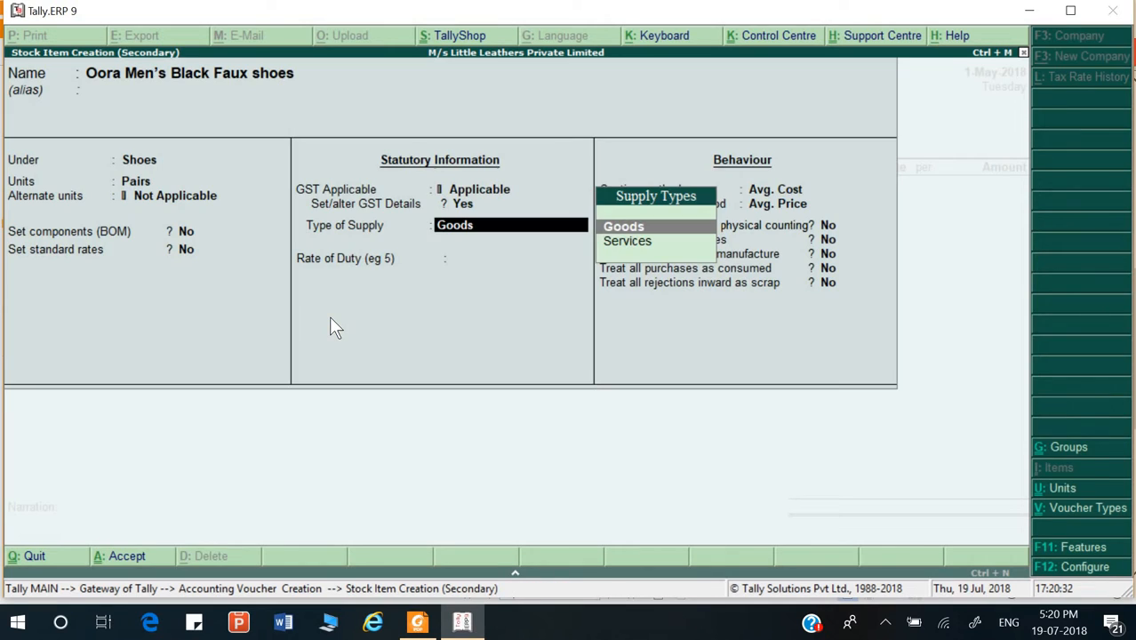
- Keep the supply type as Goods with a 0 rate of duty and default valuation methods, and save the stock item
key("Return")
key("Return")
key("Return")
key("Return")
key("Return")
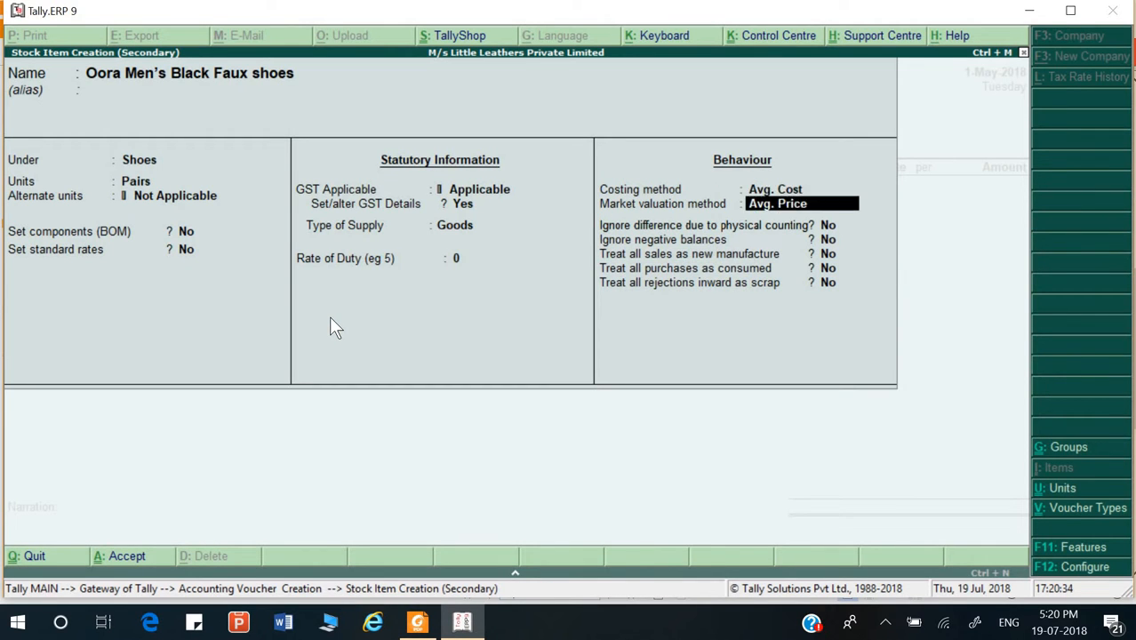
key("ctrl+a")
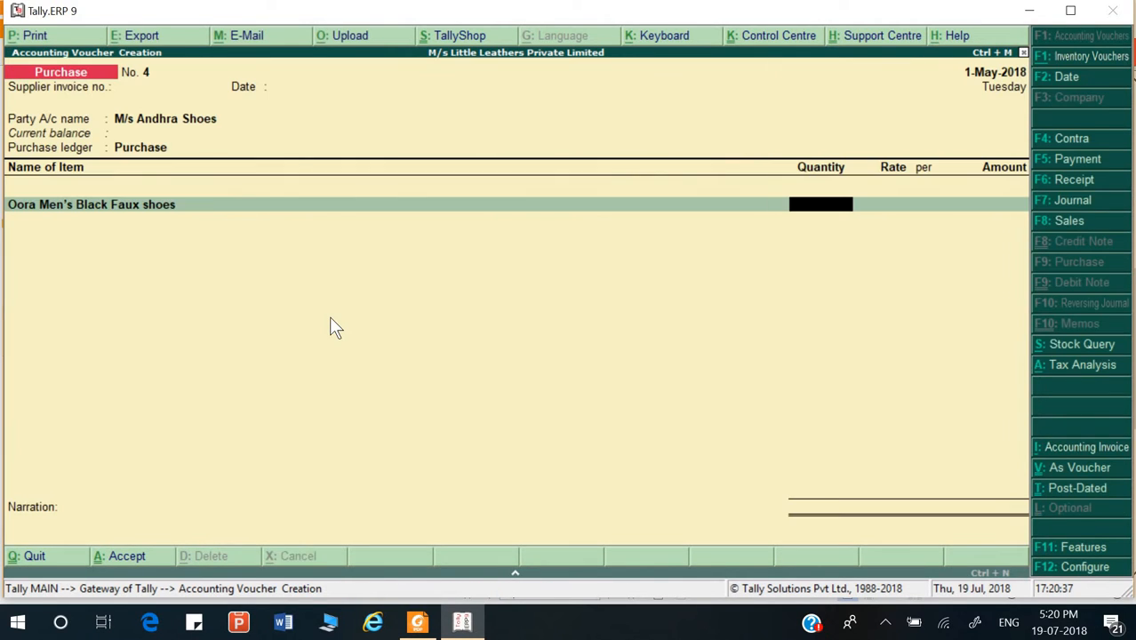
- Check the transaction in the PDF and enter 5 pairs of Oora Men's Black Faux shoes at a rate of 450
key("alt+Tab")
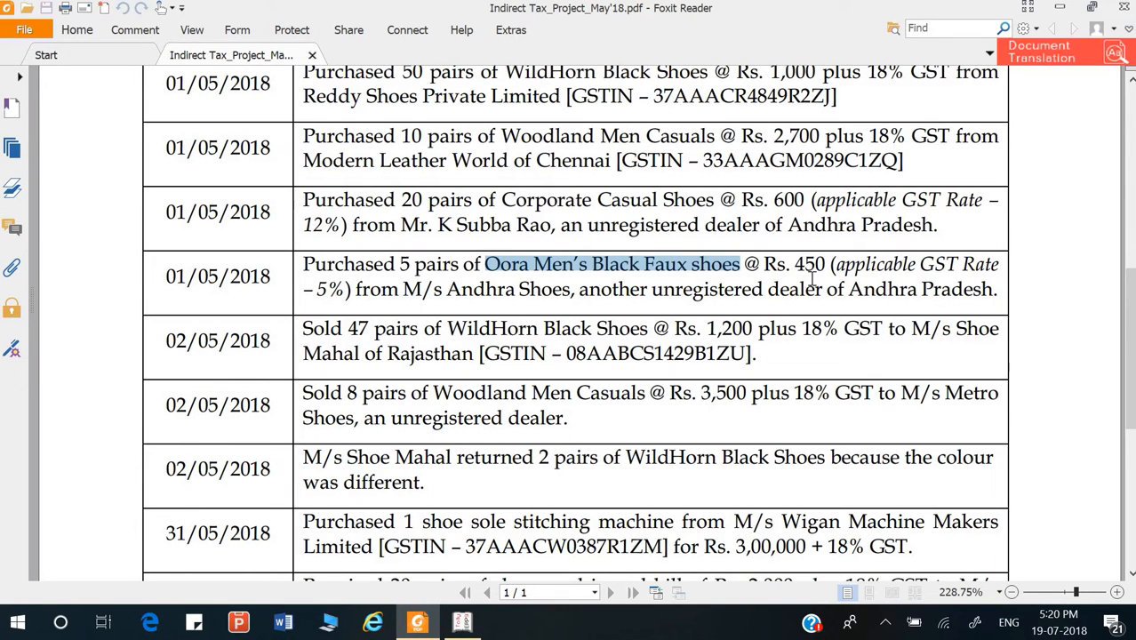
key("alt+Tab")
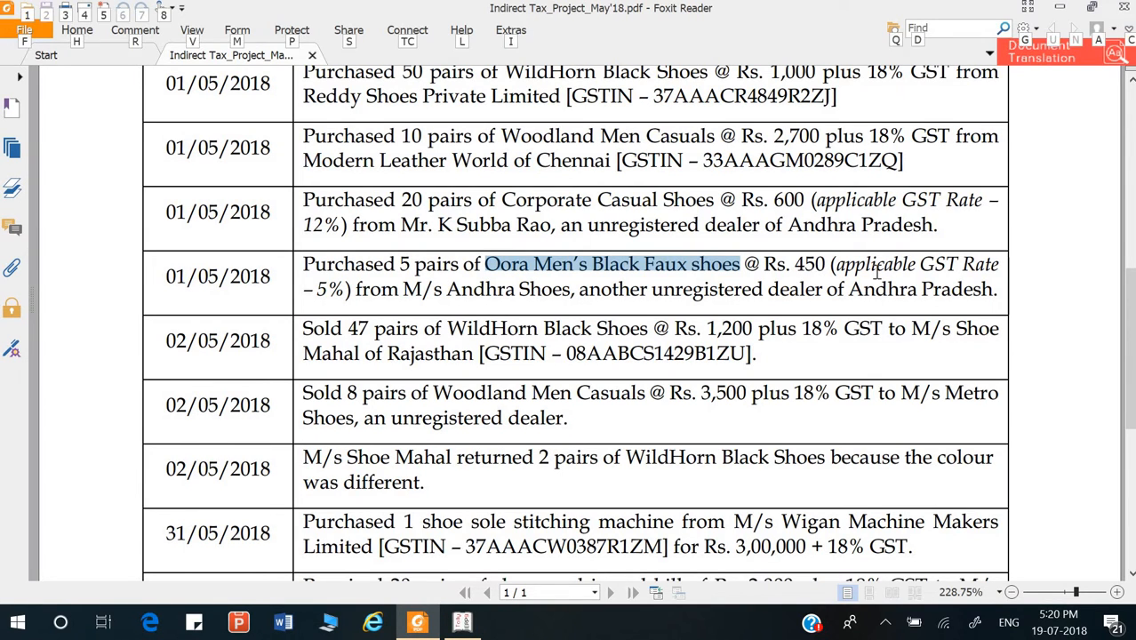
type("5")
key("Return")
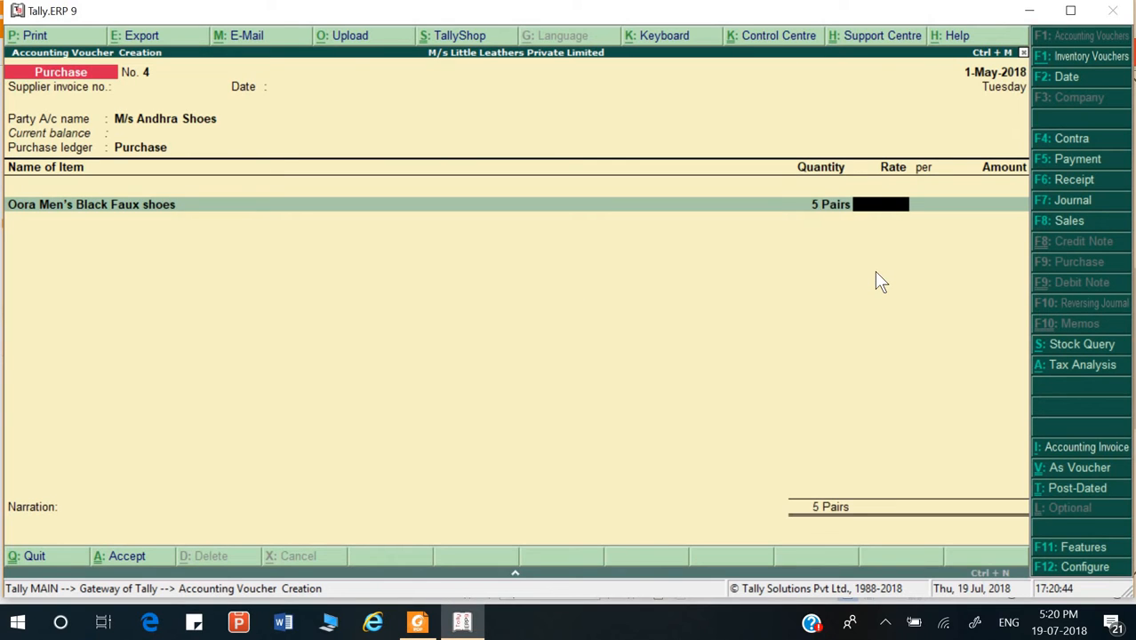
type("450")
key("Return")
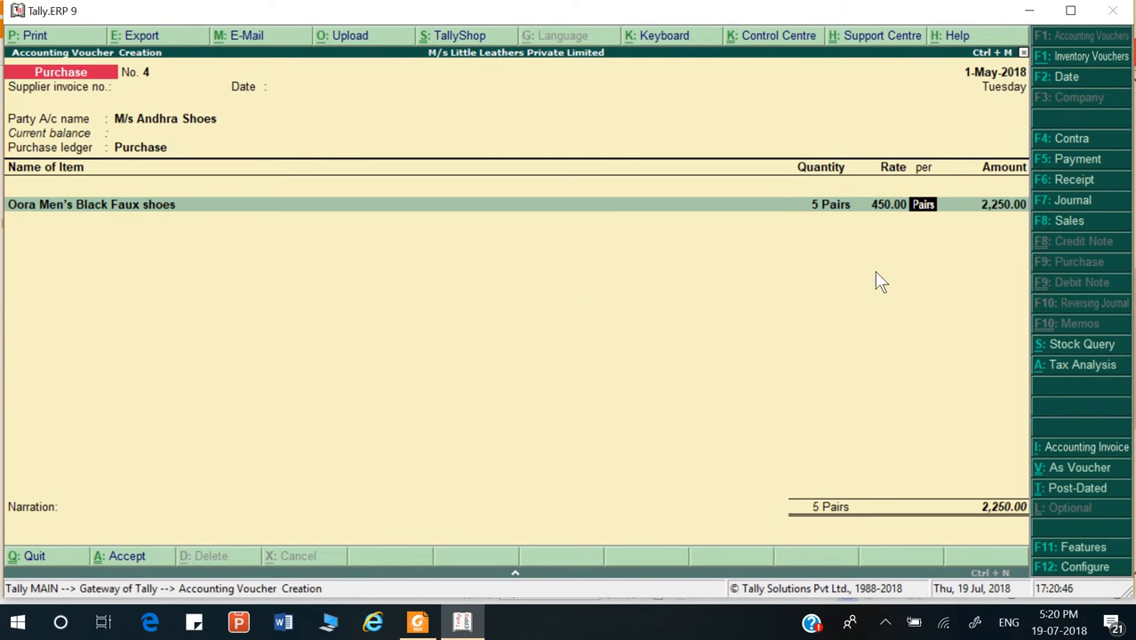
key("Return")
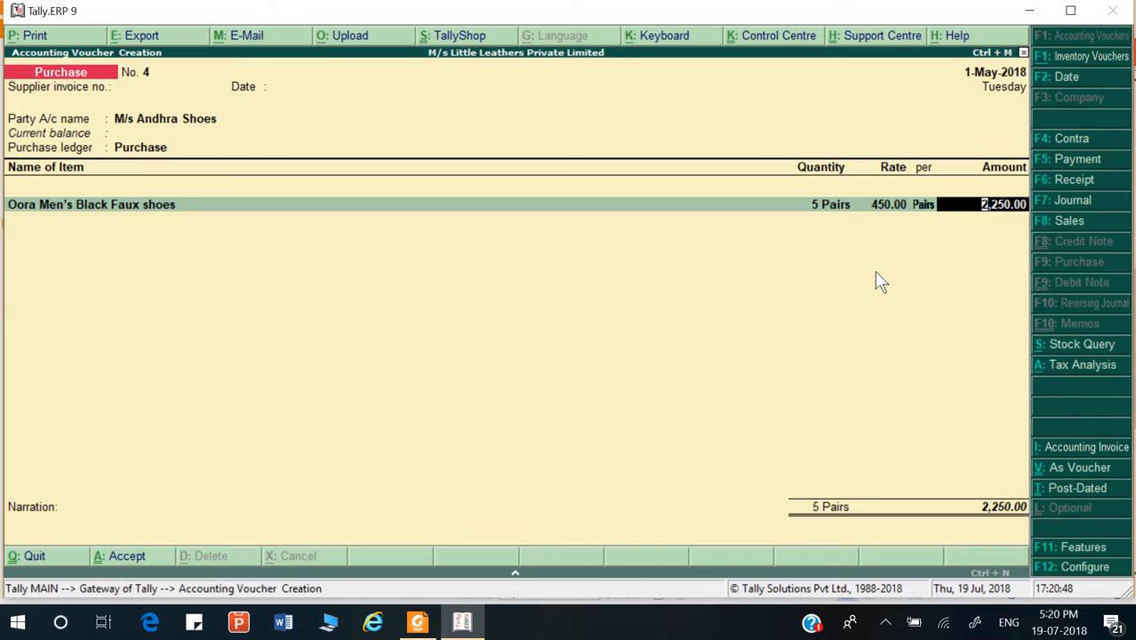
key("Return")
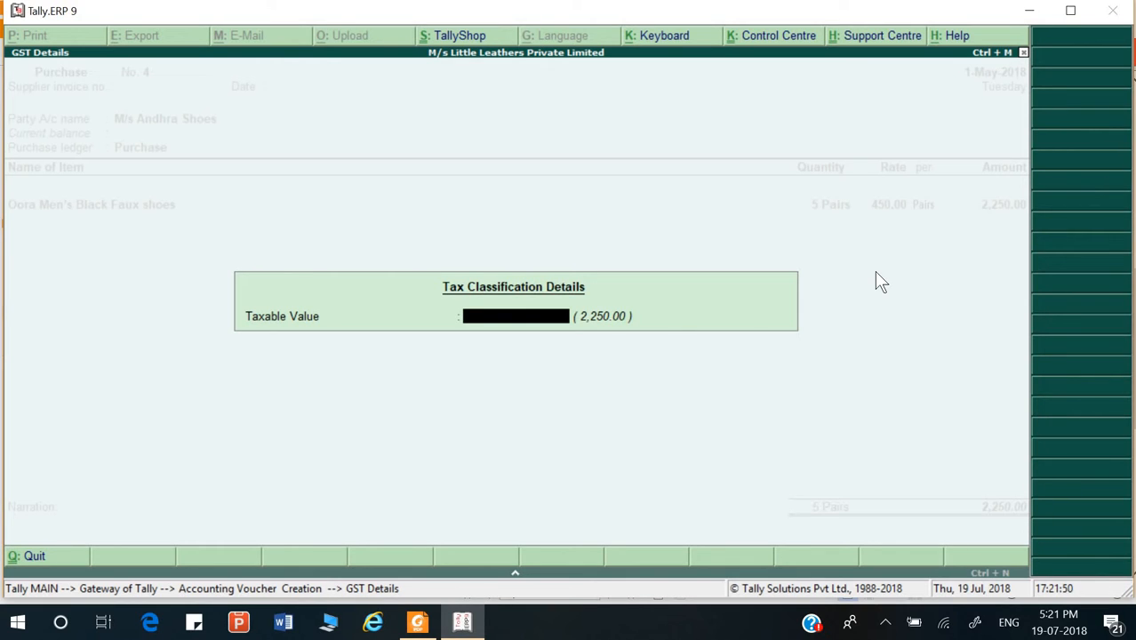
- Leave the shoe item's taxable value override blank and accept the tax classification details
type("2250")
key("BackSpace")
key("BackSpace")
key("BackSpace")
key("BackSpace")
key("Return")
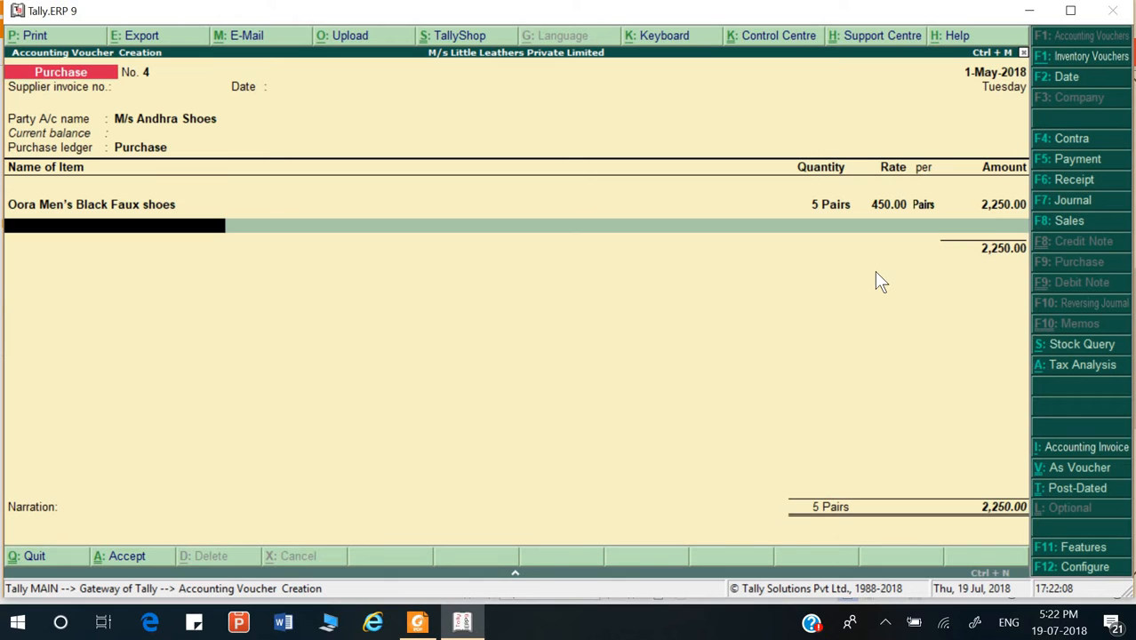
- Review the voucher's tax analysis in detailed form for the central and state tax, and return to the voucher
key("alt+a")
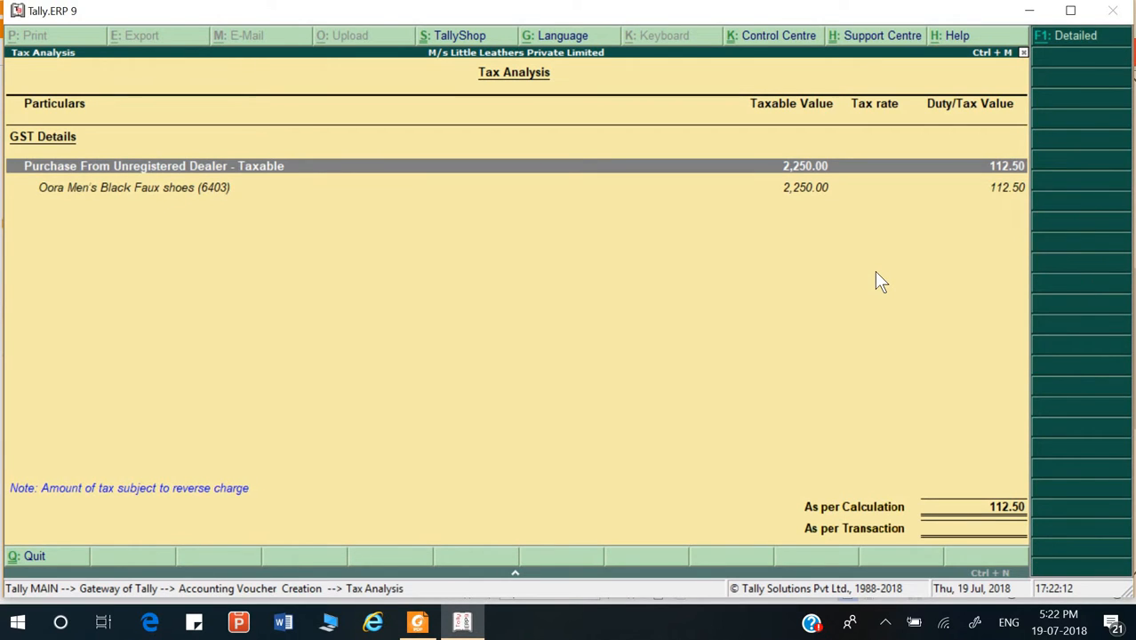
key("alt+F1")
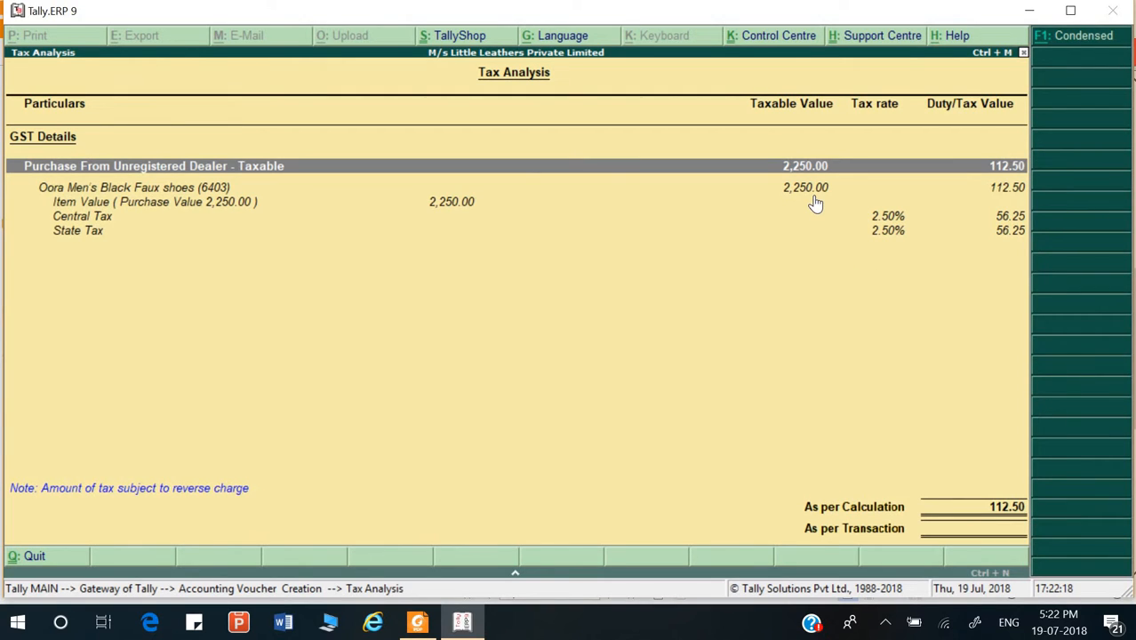
key("Escape")
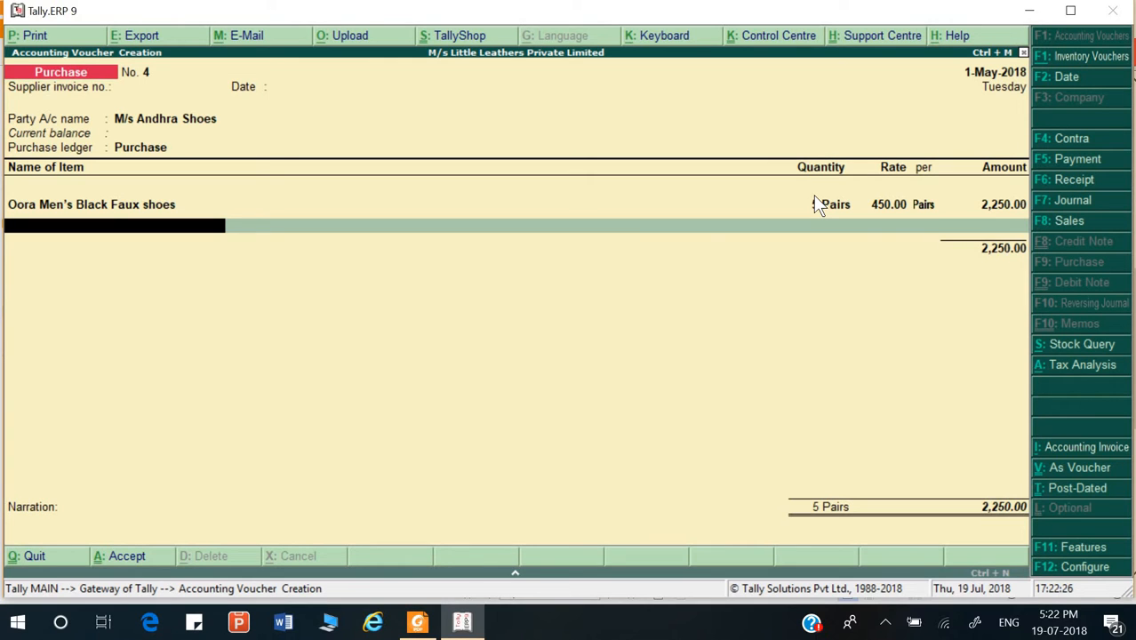
- Override the shoe item's taxable value with 1 and examine the effect in the detailed tax analysis
key("Return")
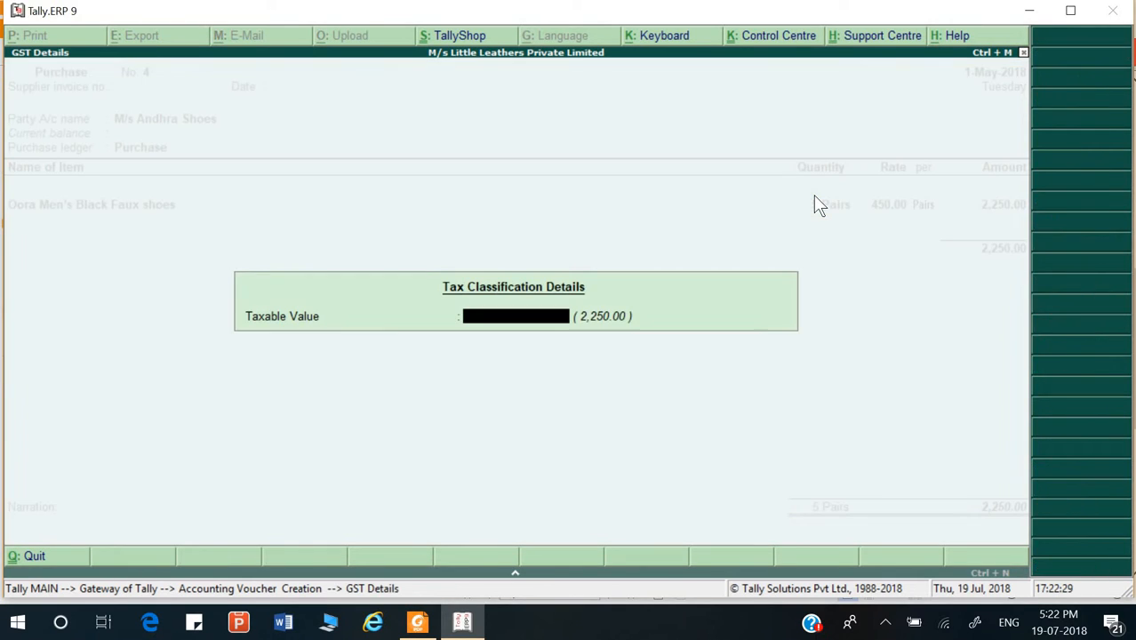
type("1")
key("Return")
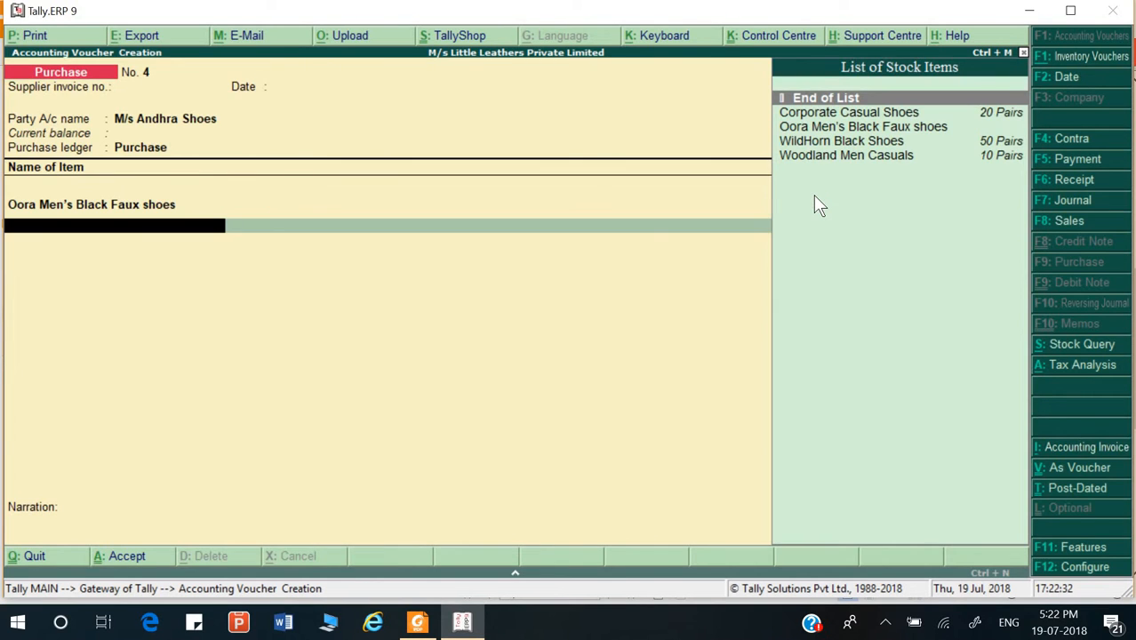
key("alt+a")
key("F1")
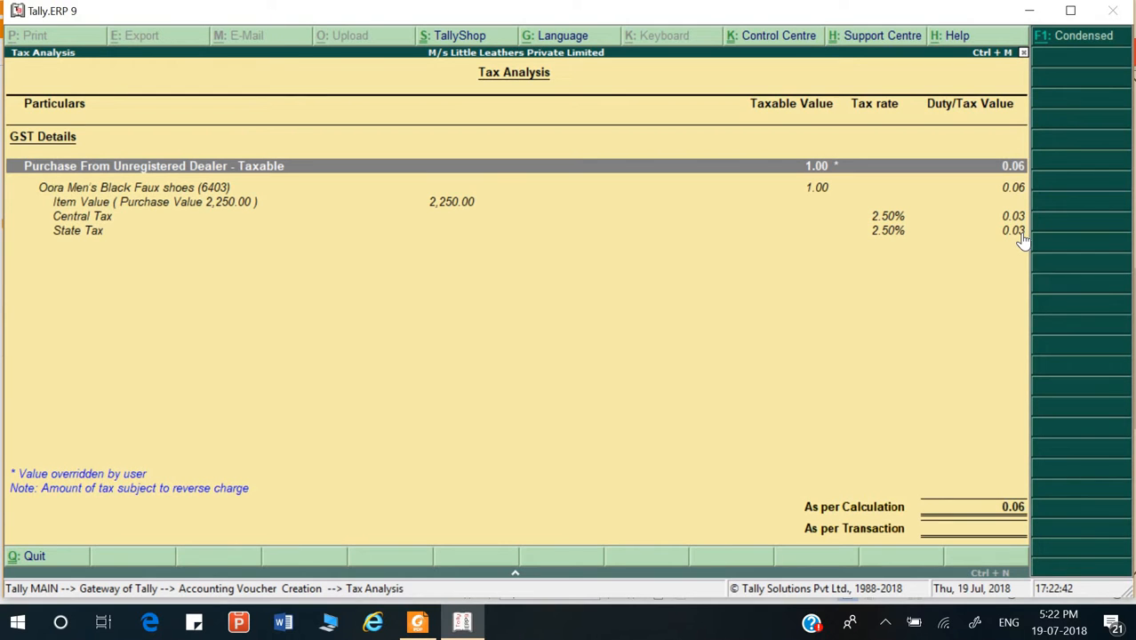
- Leave the tax analysis, check the Oora shoes transaction in the PDF, and set the item's taxable value to 2250 in the voucher
key("Escape")
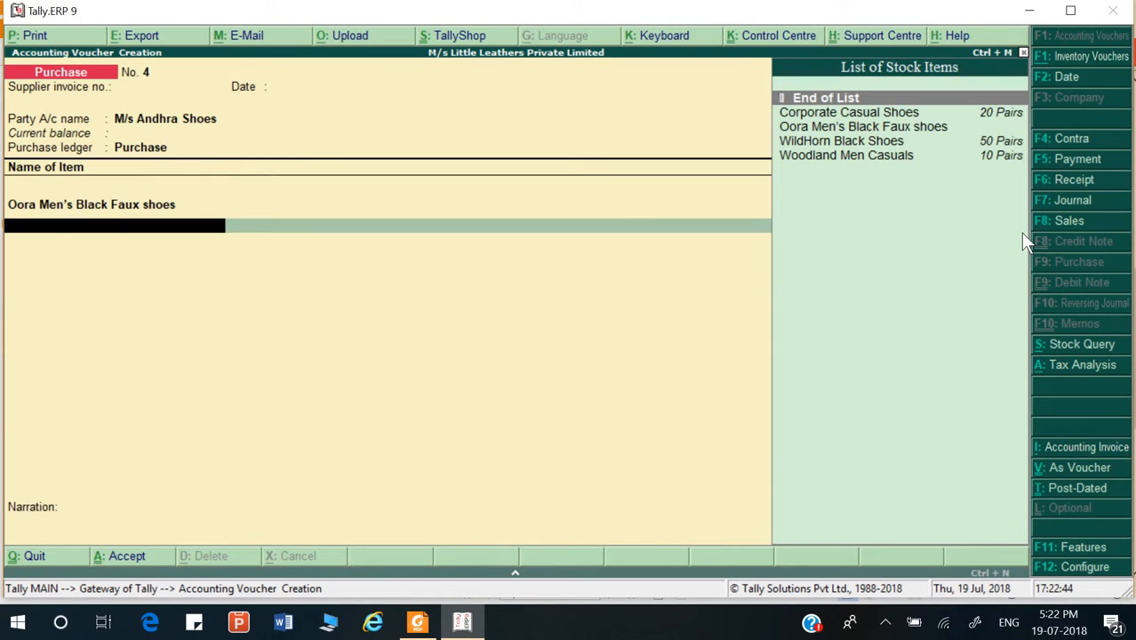
key("alt+Tab")
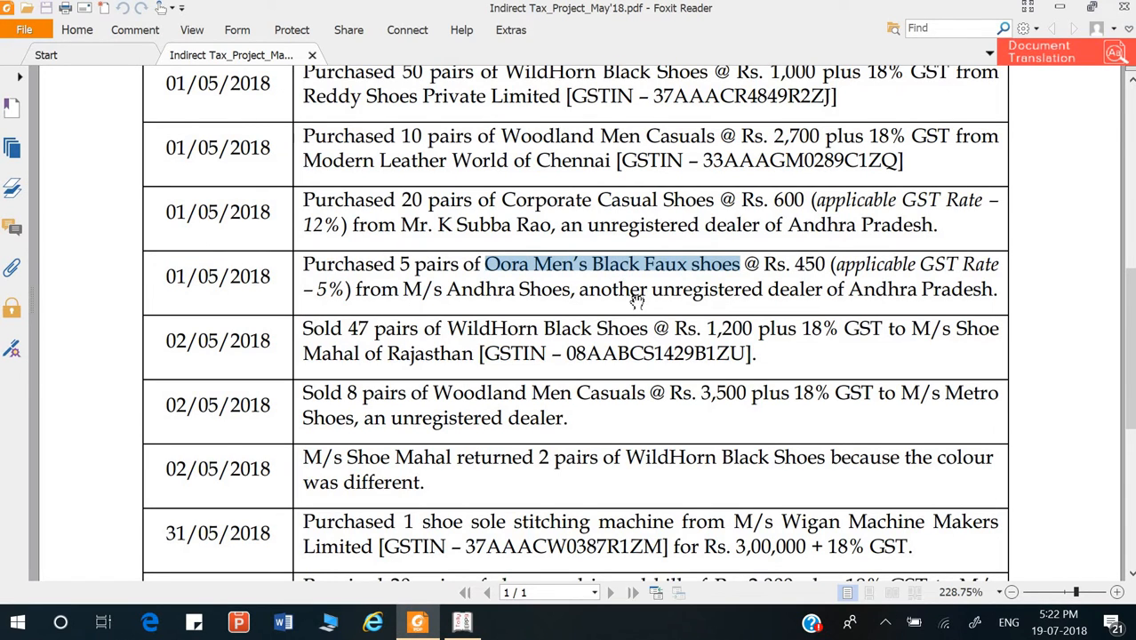
key("alt+Tab")
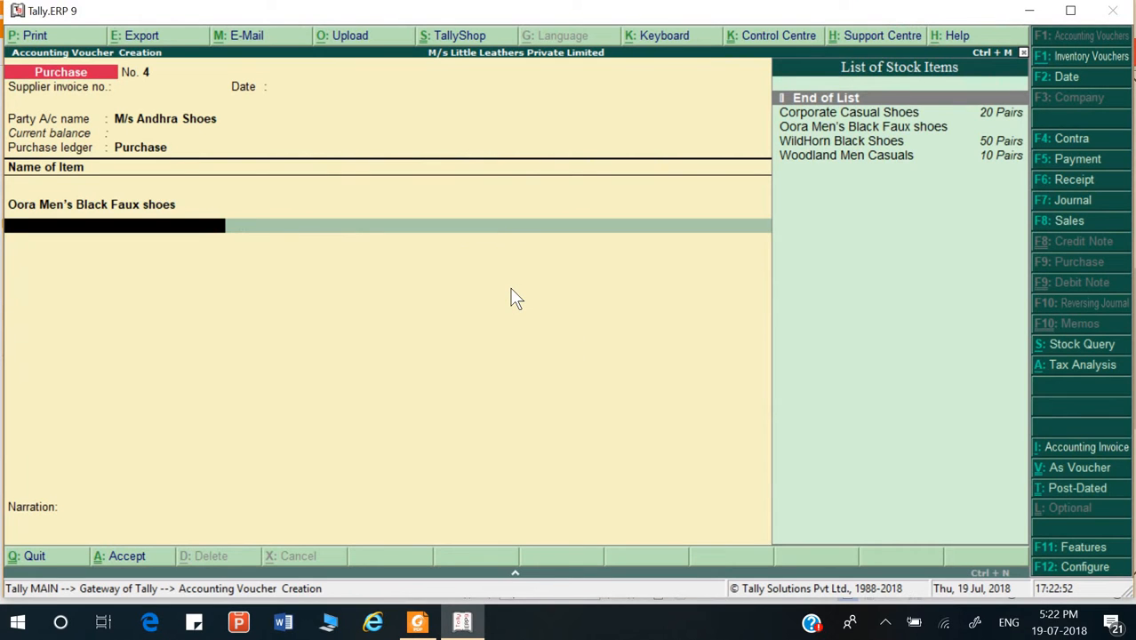
key("Return")
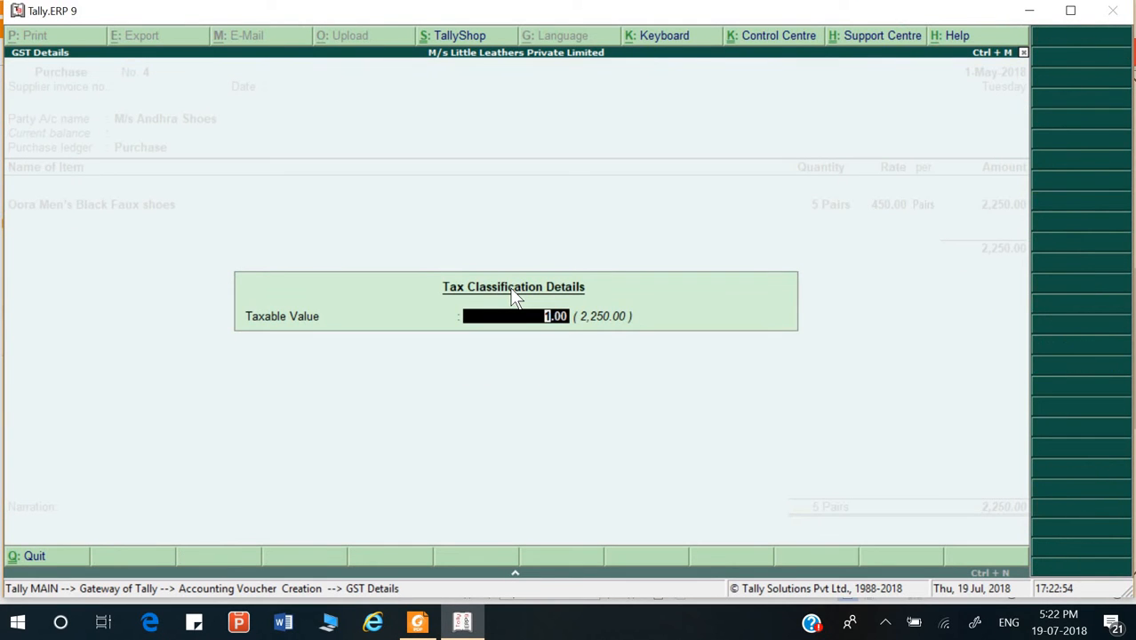
type("2250")
key("Return")
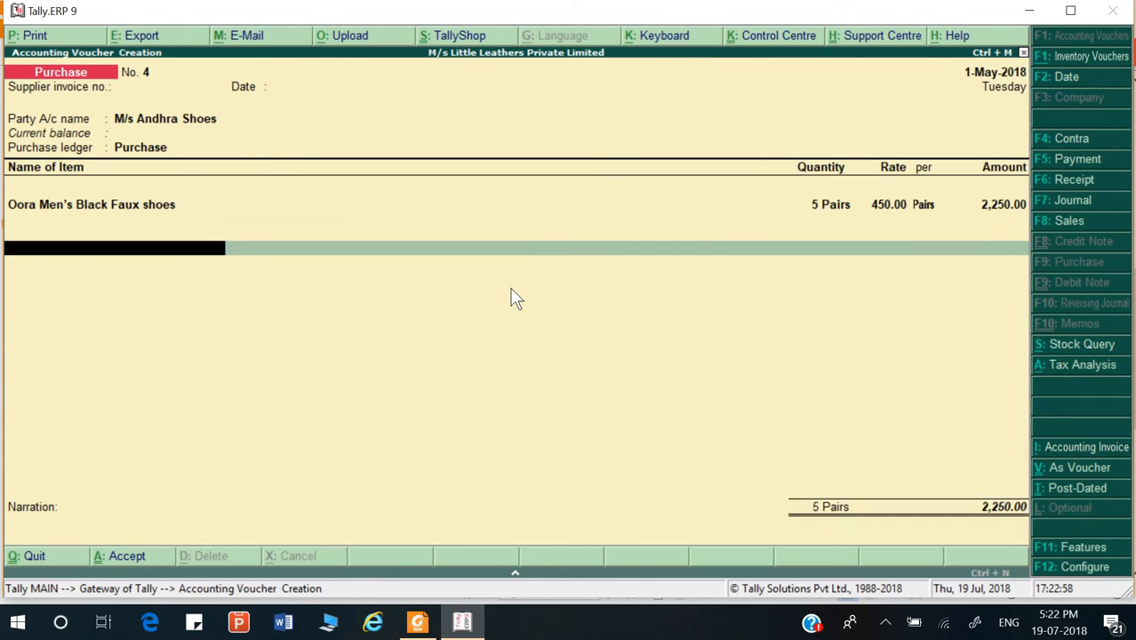
- End the stock item list and accept bill-wise details for M/s Andhra Shoes as New Ref 4 for 2,250.00 Cr
key("Return")
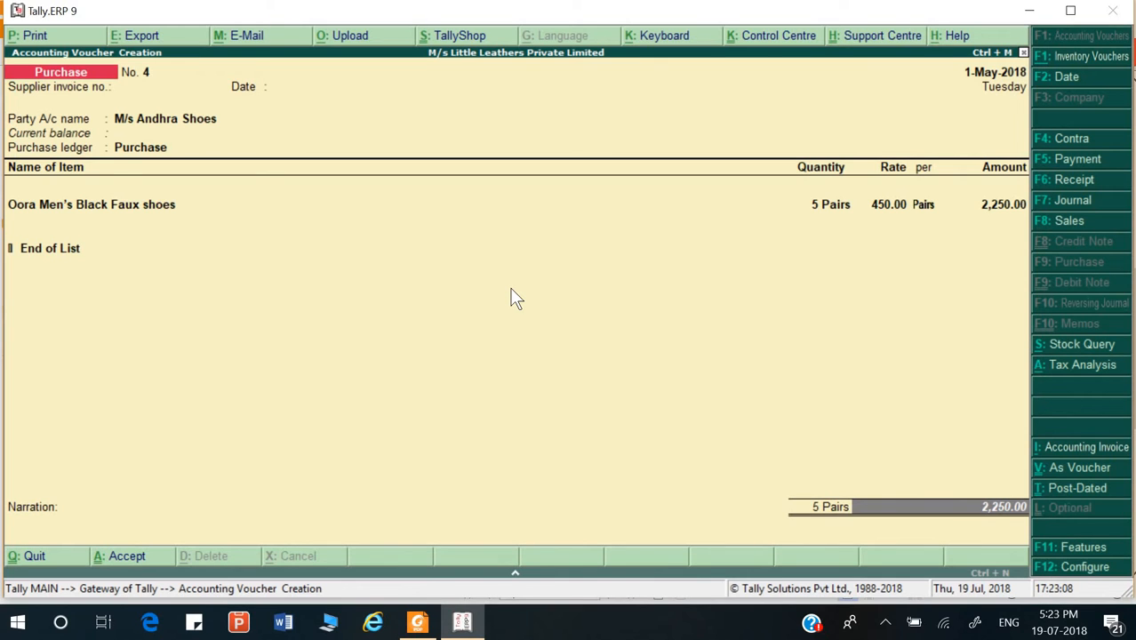
key("Return")
key("Return")
key("Return")
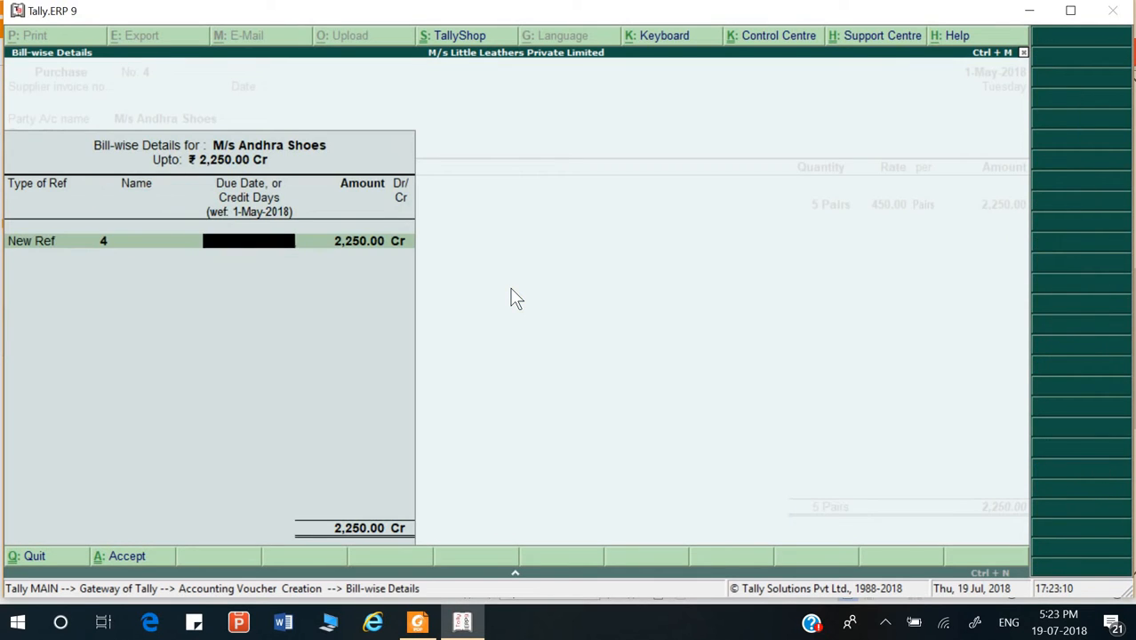
key("Return")
key("Return")
key("Return")
- Reuse the previous narration "Being goods purchase" and save the Andhra Shoes purchase voucher
key("ctrl+r")
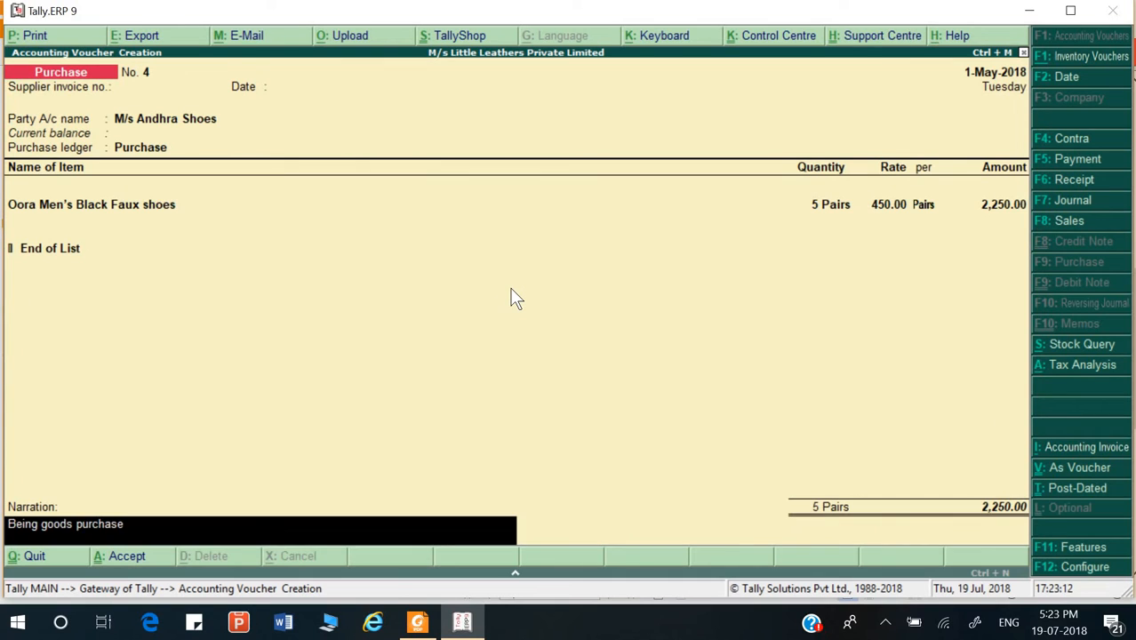
key("Return")
key("Return")
key("Return")
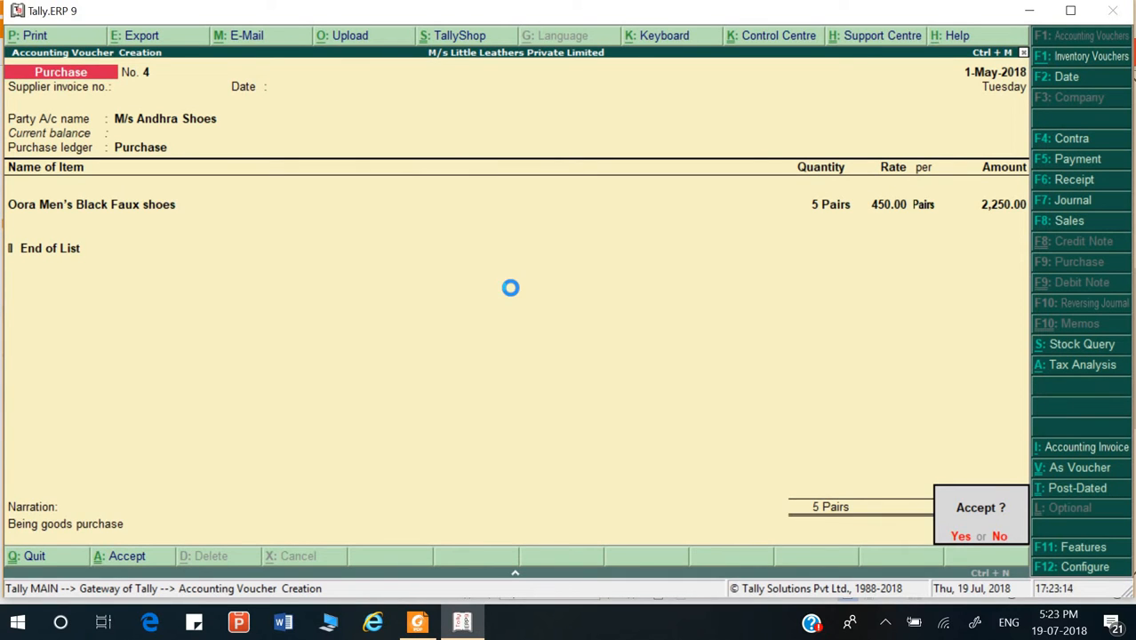
- Switch to the project PDF in Foxit Reader and review the transactions following the Andhra Shoes purchase
key("alt+Tab")
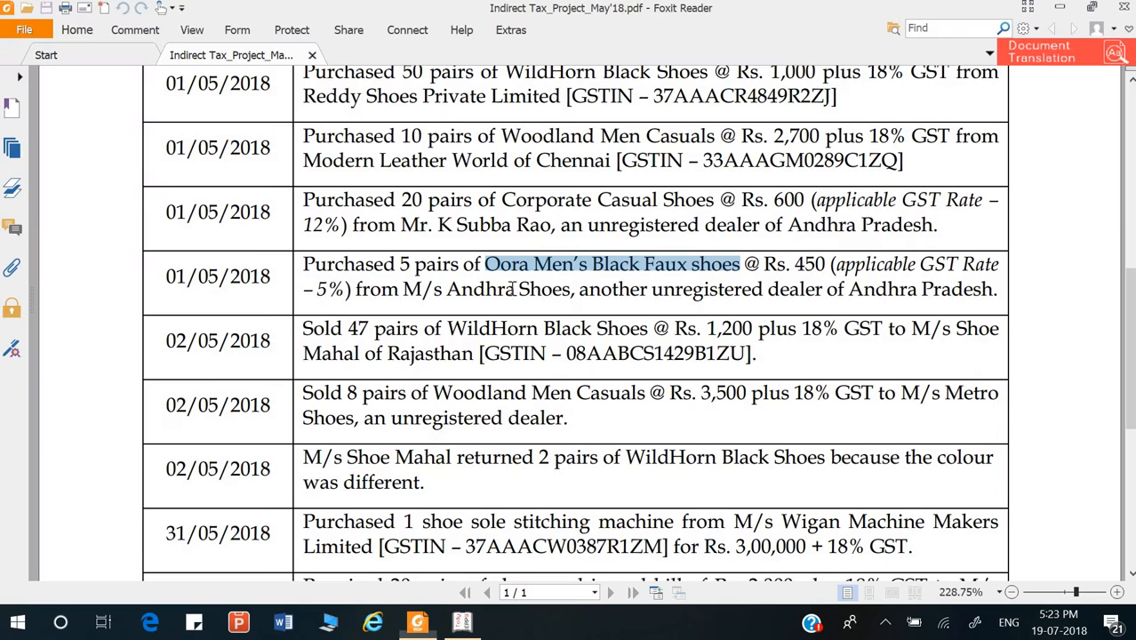
scroll(257, 308, "down", 1)
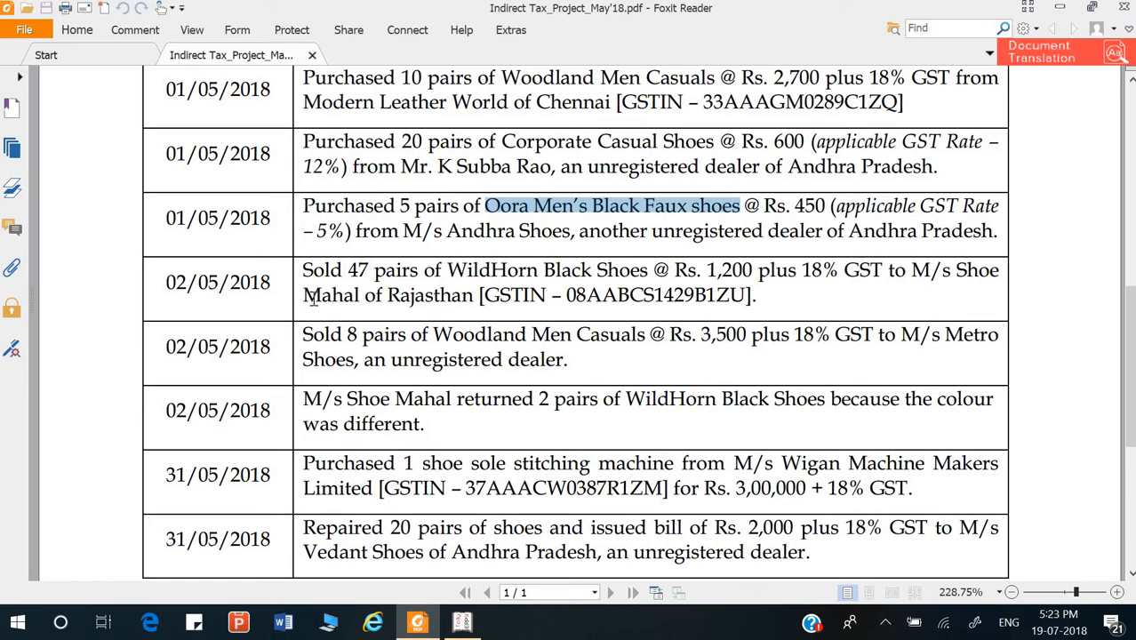
scroll(313, 299, "up", 2)
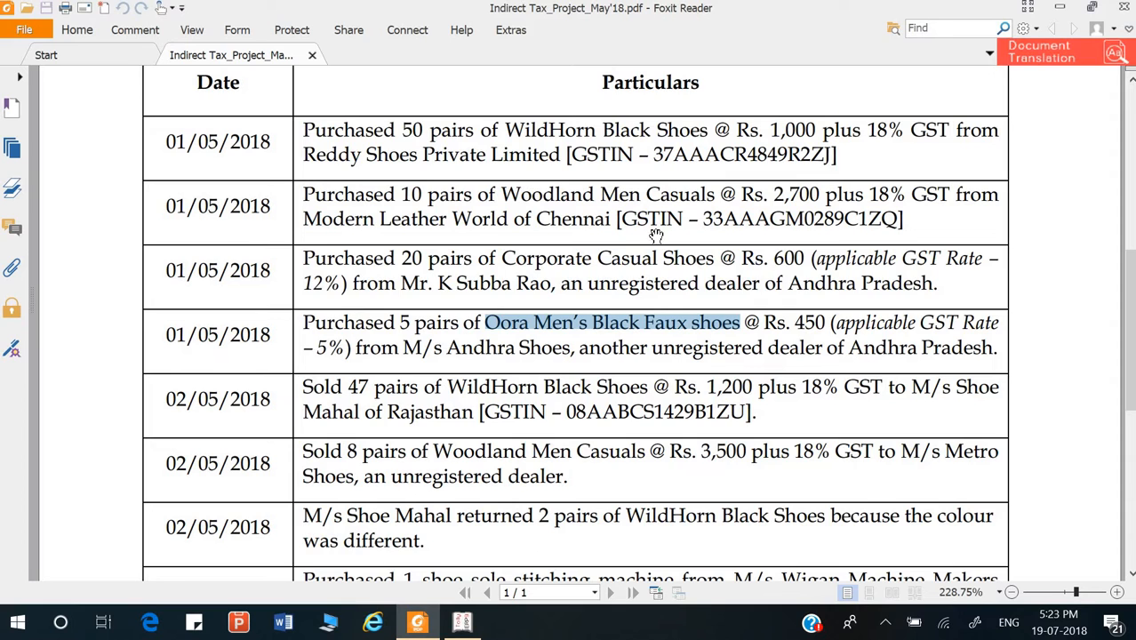
- Find the 02/05/2018 sale of 47 pairs of WildHorn Black Shoes and select the buyer name M/s Shoe Mahal of Rajasthan for copying
scroll(658, 222, "down", 1)
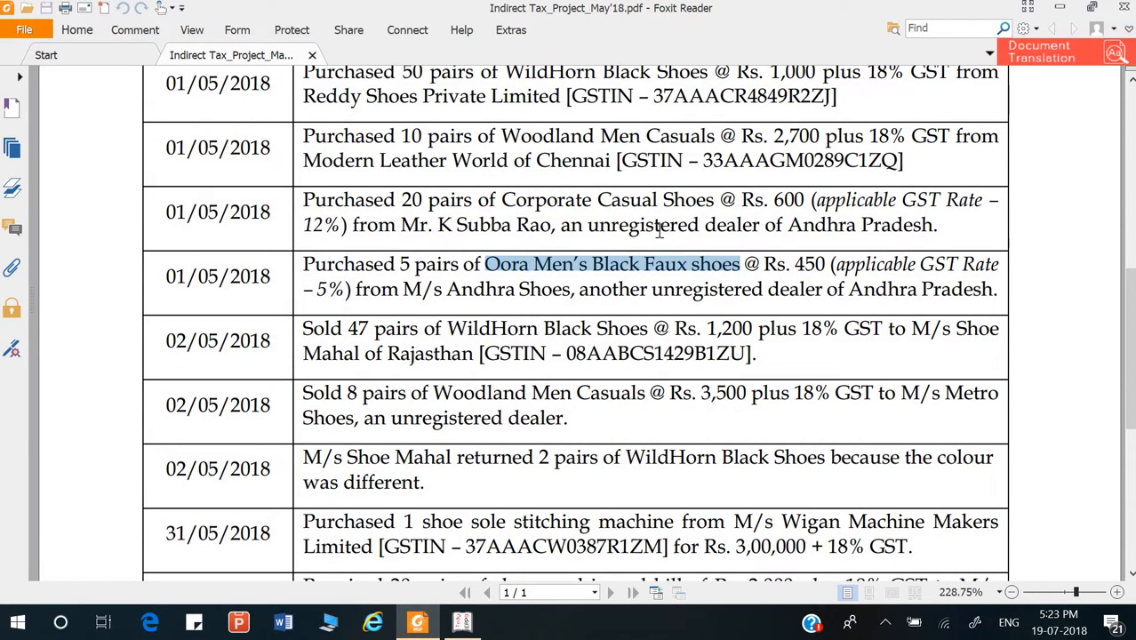
scroll(695, 240, "down", 1)
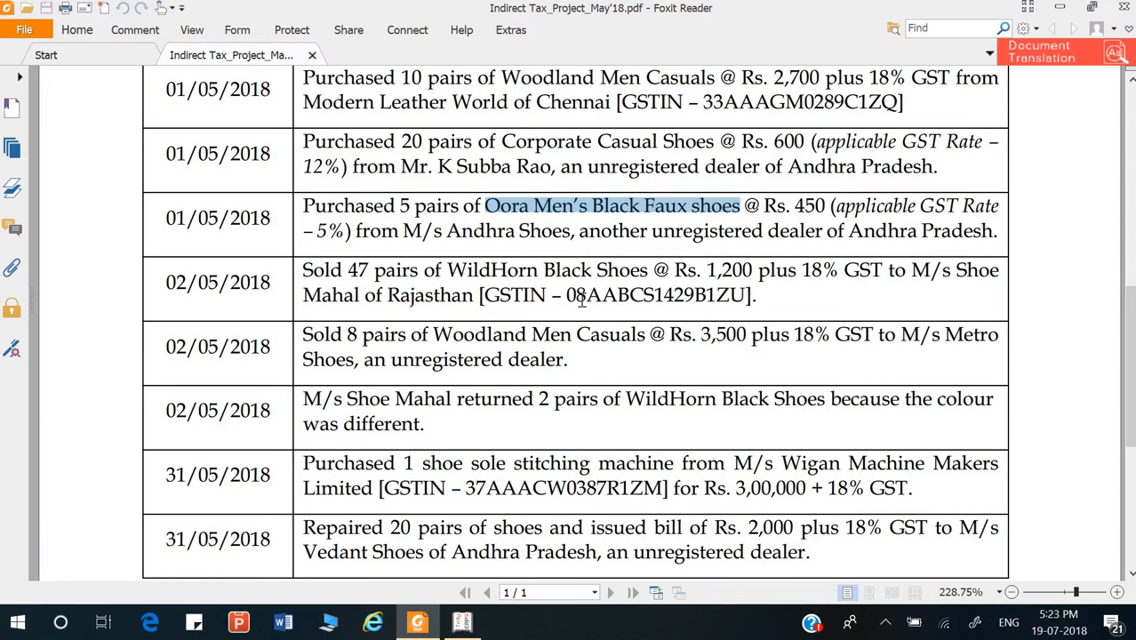
left_click_drag(303, 269, 760, 299)
left_click(415, 276)
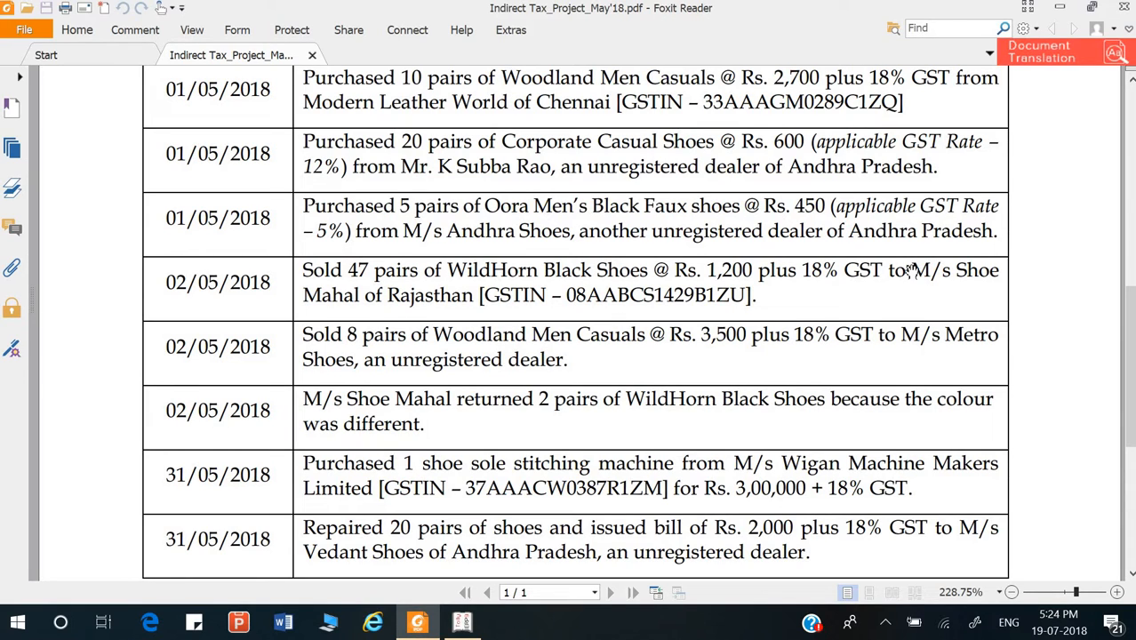
left_click_drag(911, 270, 476, 297)
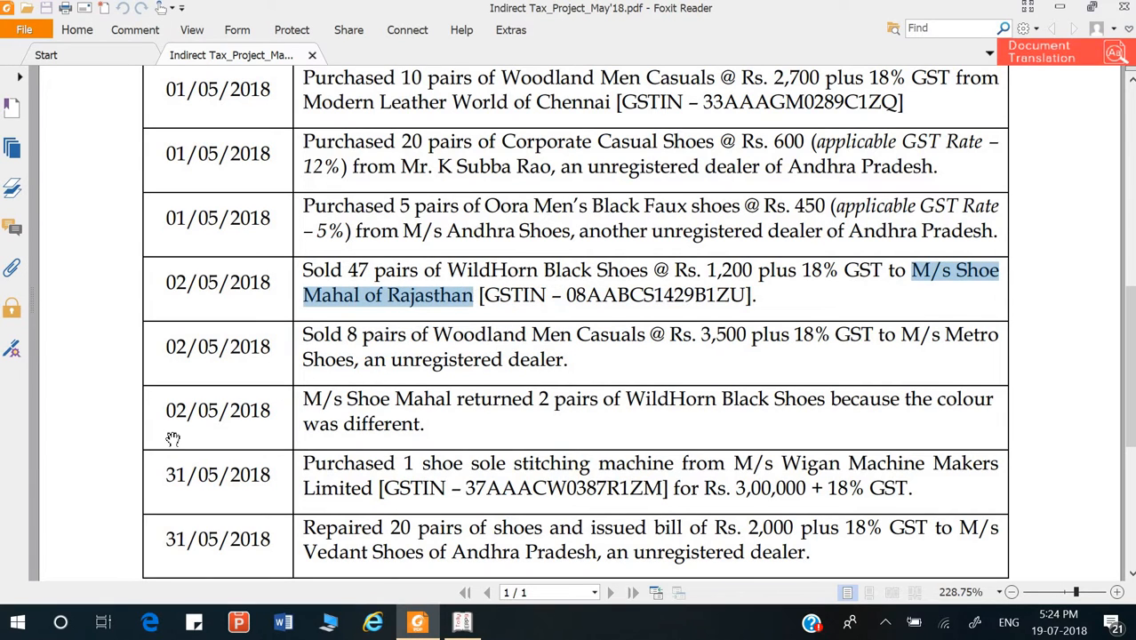
- Switch to Tally.ERP 9 and start a sales voucher, leaving the reference number blank
key("alt+Tab")
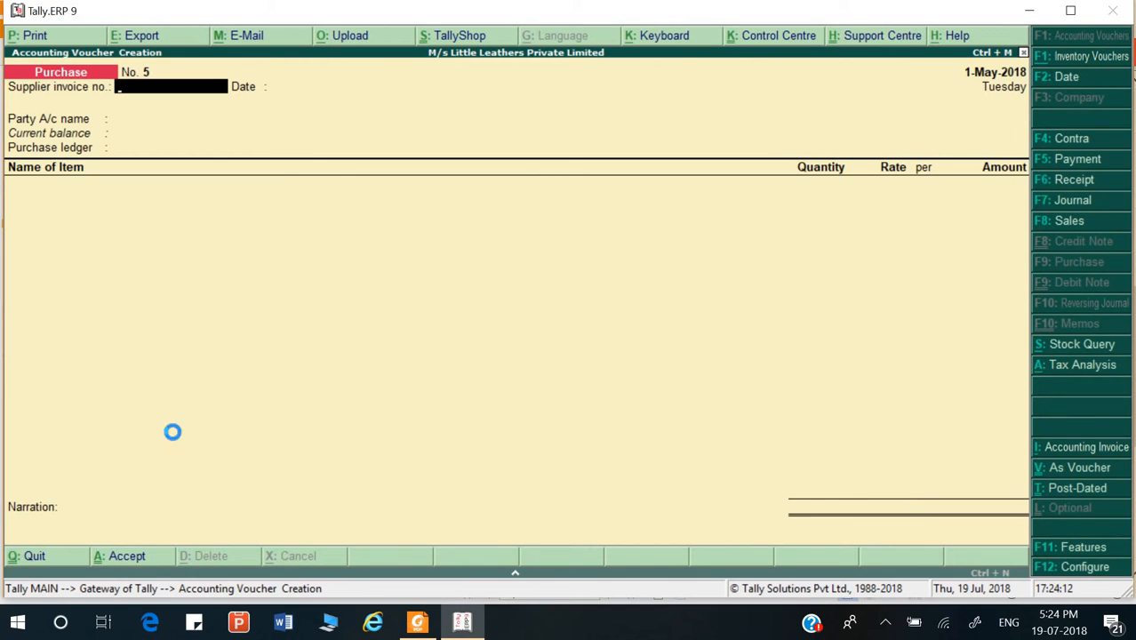
key("F8")
key("Return")
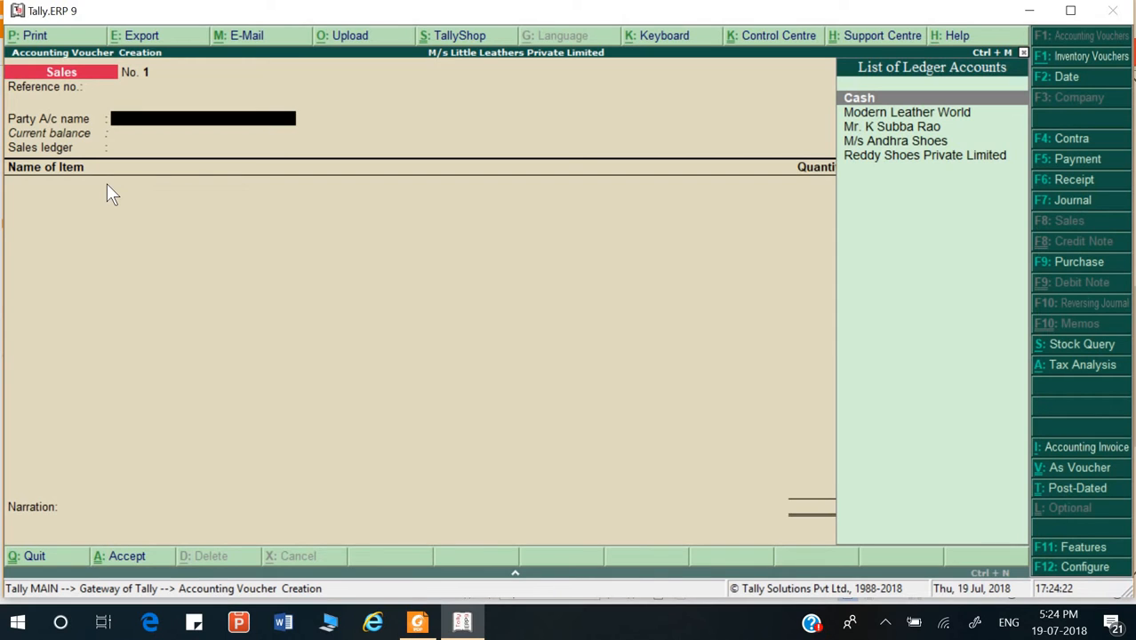
- Create a party ledger named M/s Shoe Mahal of Rajasthan under the Sundry Debtors group
key("alt+c")
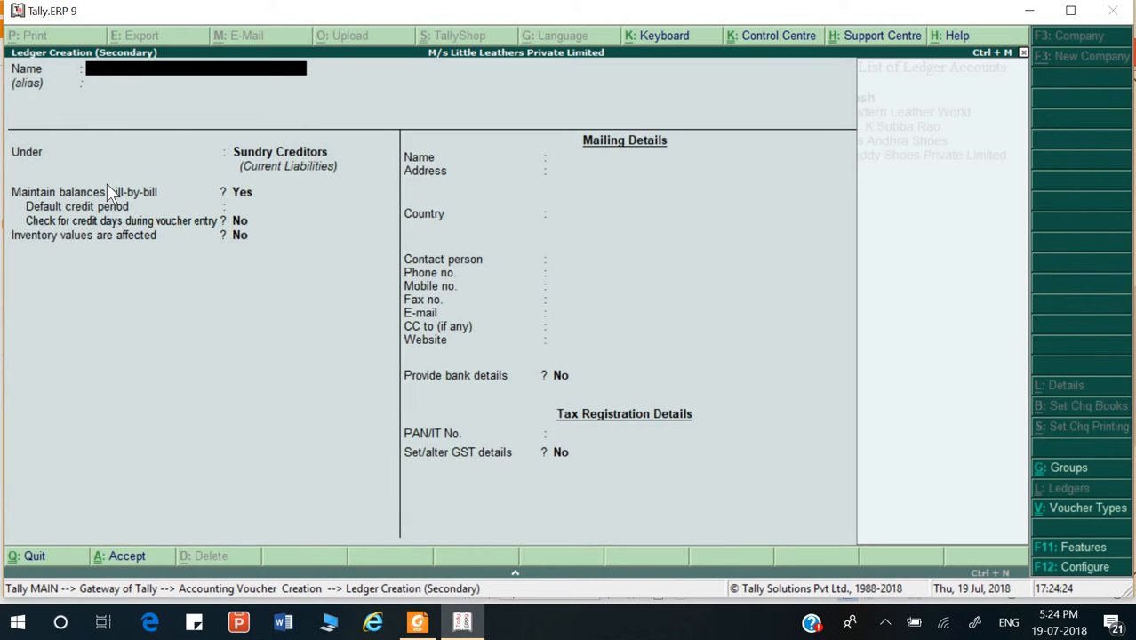
type("M/s Shoe   Mahal of Rajasthan")
key("Return")
key("Return")
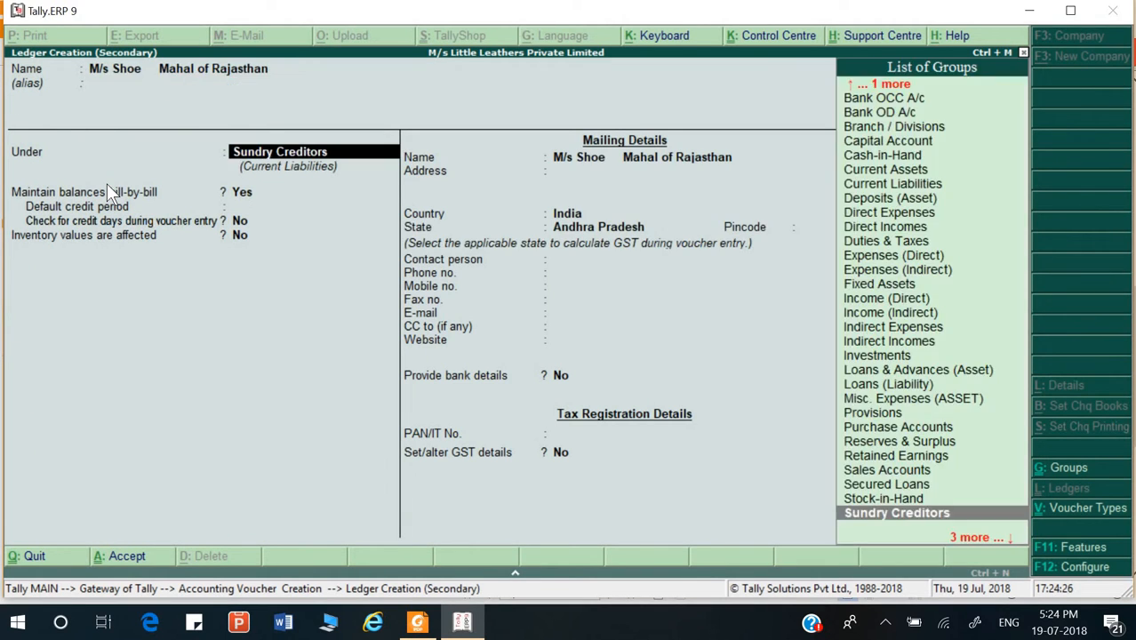
type("S")
key("Down")
key("Down")
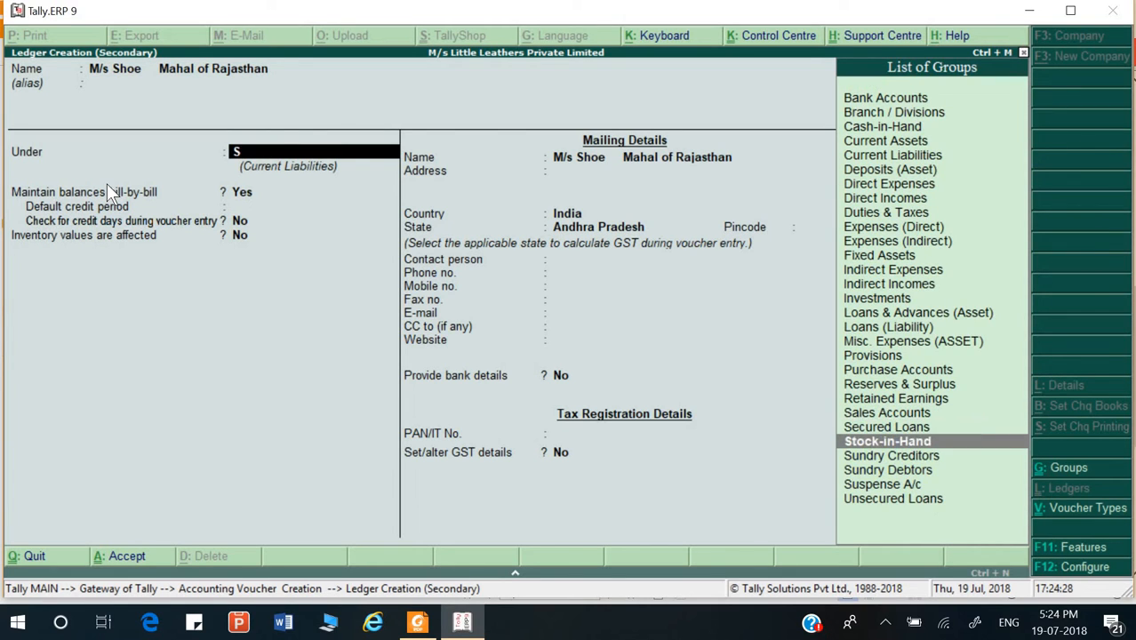
key("Down")
key("Down")
key("Return")
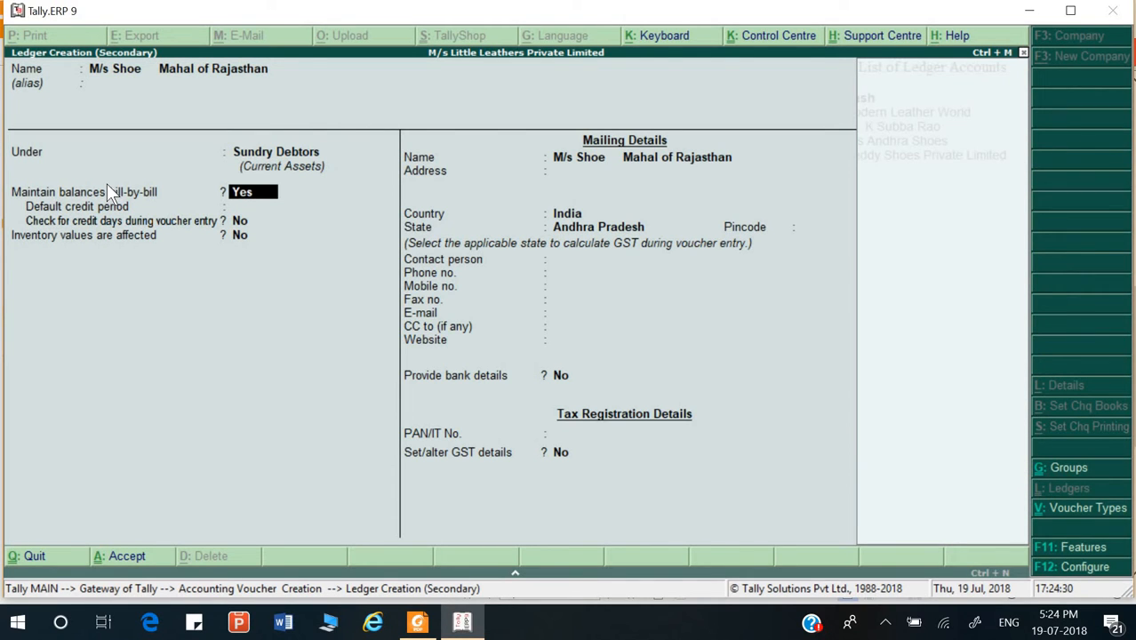
- Keep the default balance settings and blank address, and set the party ledger's state to Rajasthan
key("Return")
key("Return")
key("Return")
key("Return")
key("Return")
key("Return")
key("Return")
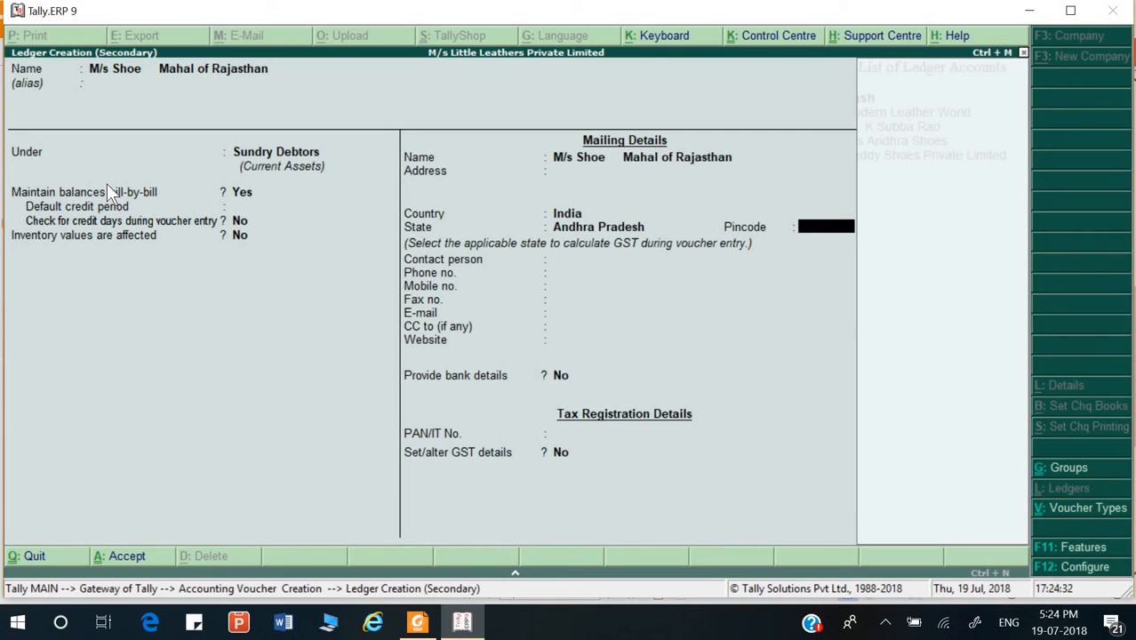
key("alt+Tab")
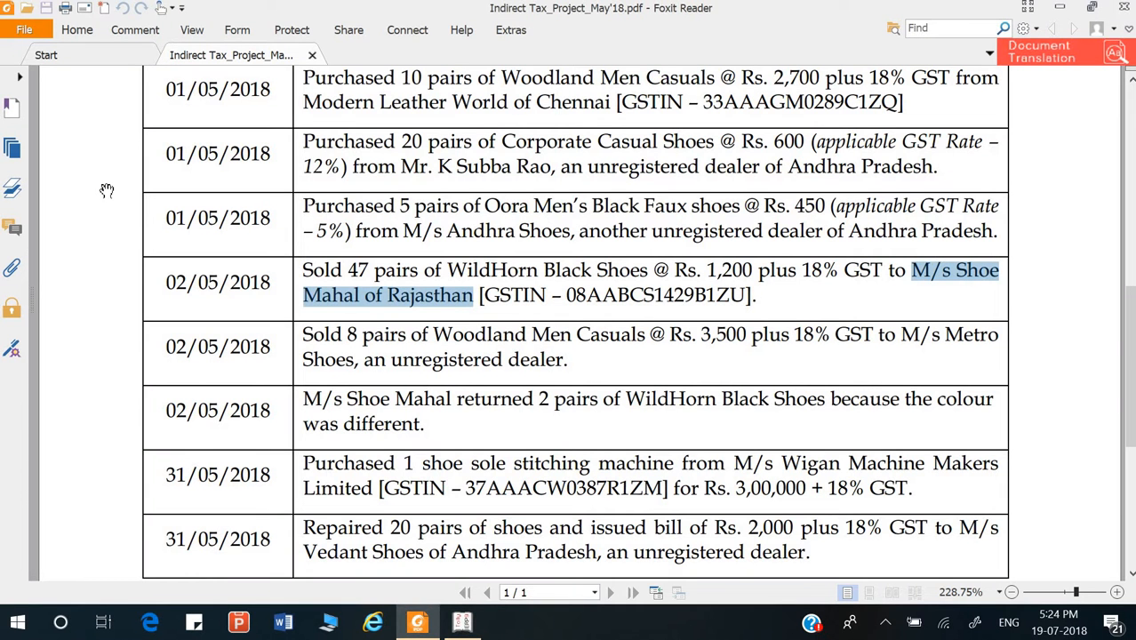
key("alt+Tab")
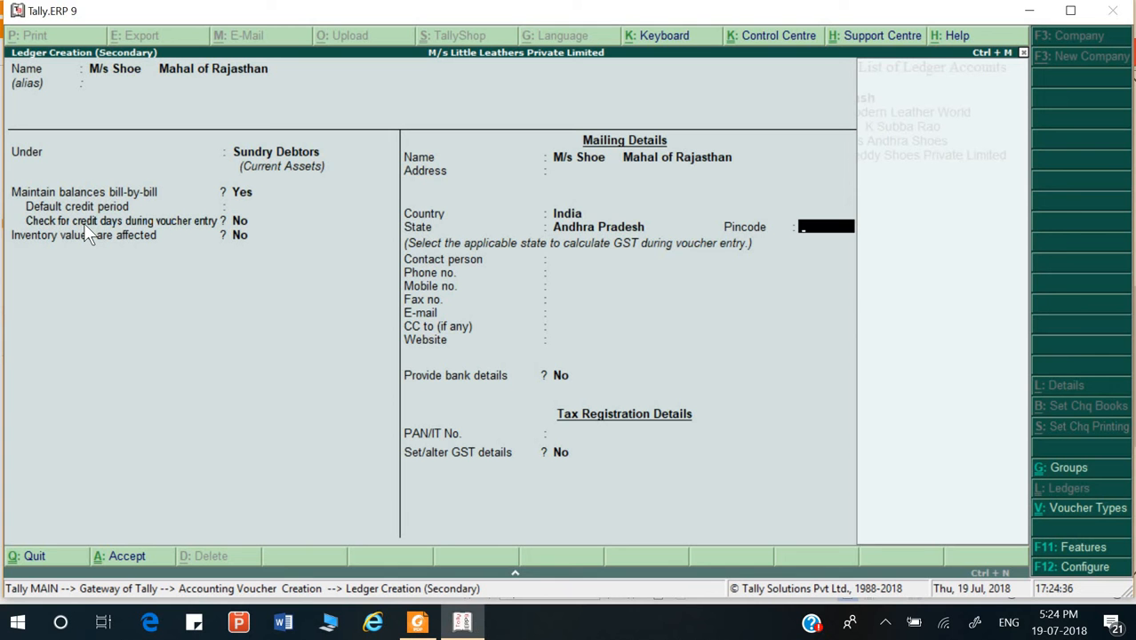
key("BackSpace")
type("Ra")
key("Return")
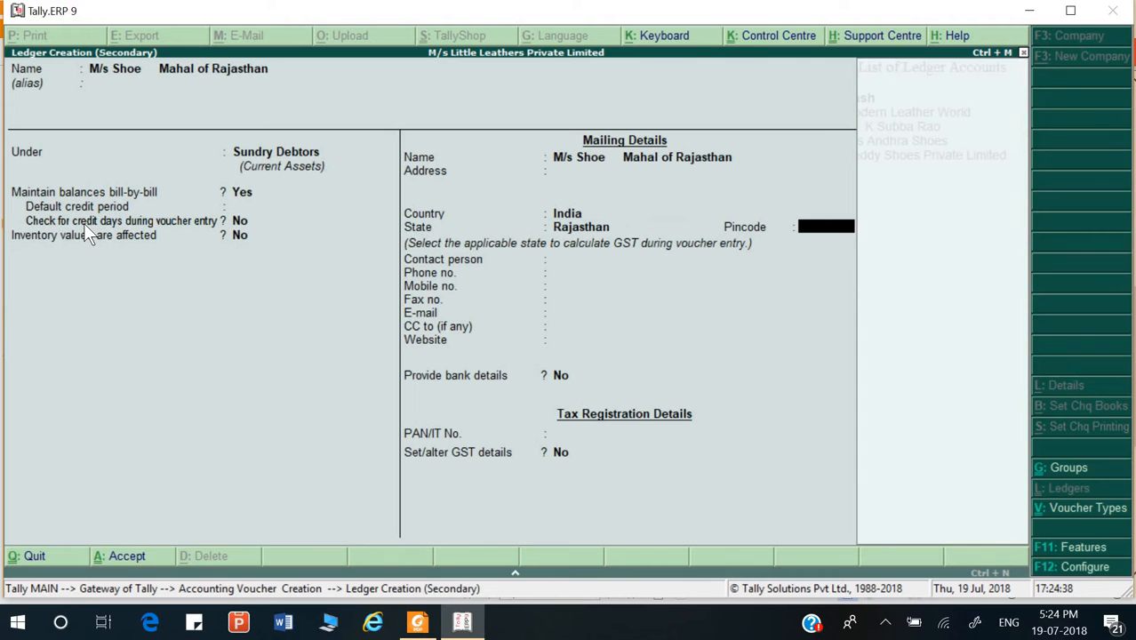
- Enable GST details for the party ledger with registration type Regular and party type Not Applicable
key("Return")
key("Return")
key("Return")
key("Return")
key("Return")
key("Return")
key("Return")
key("Return")
key("Return")
key("Return")
type("y")
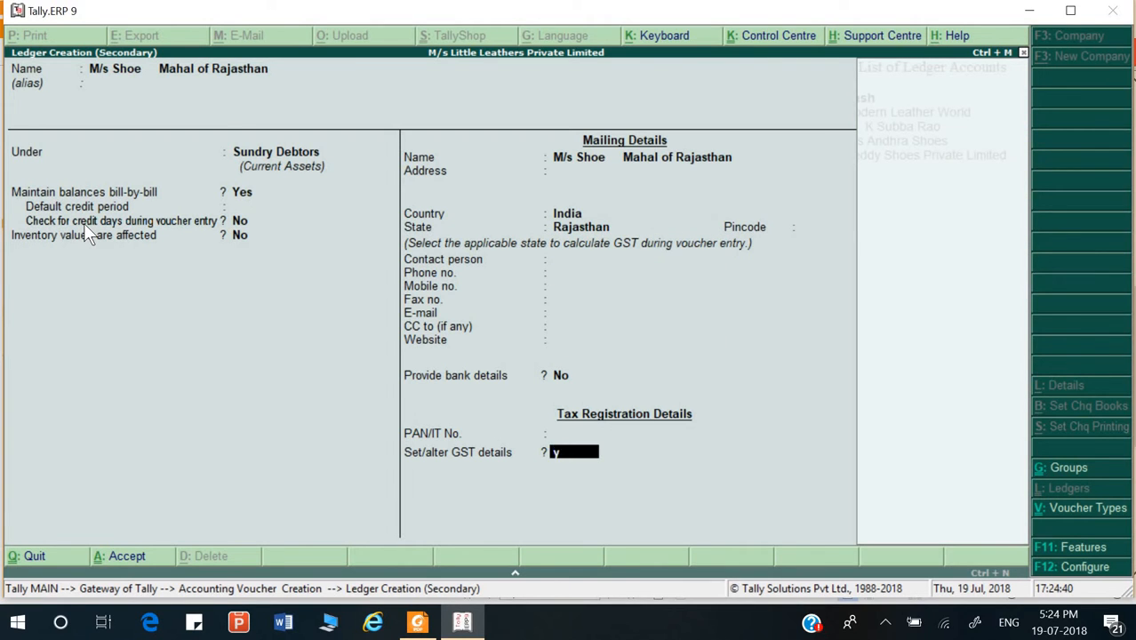
key("Return")
key("Return")
key("Return")
key("Return")
key("Return")
key("Return")
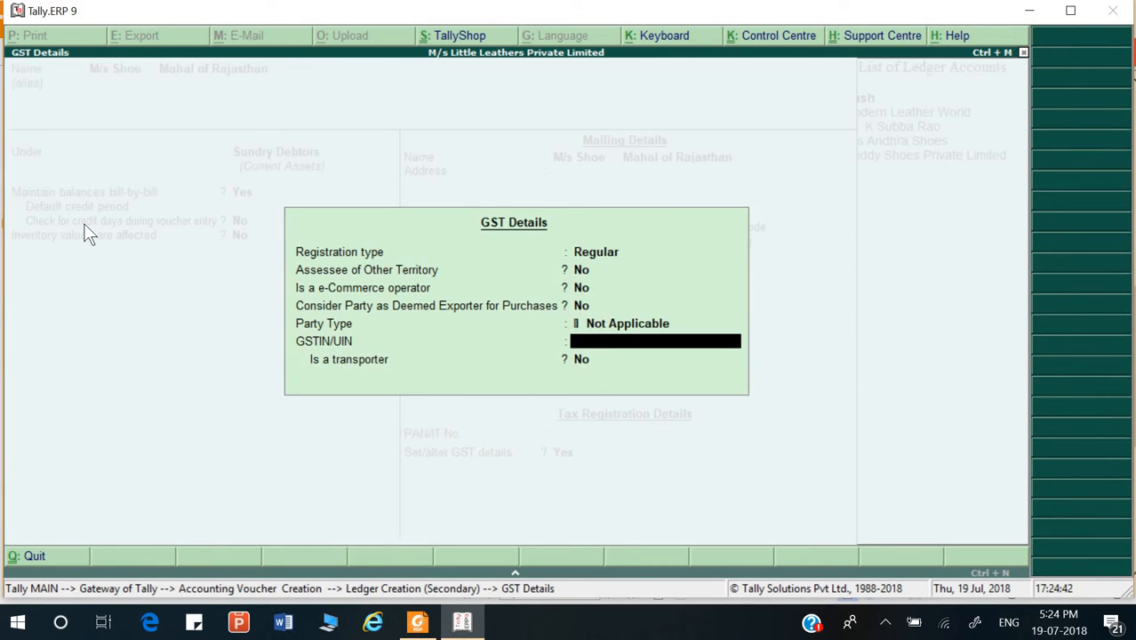
- Copy the buyer's GSTIN from the project PDF into the ledger's GST details and save the ledger
key("alt+Tab")
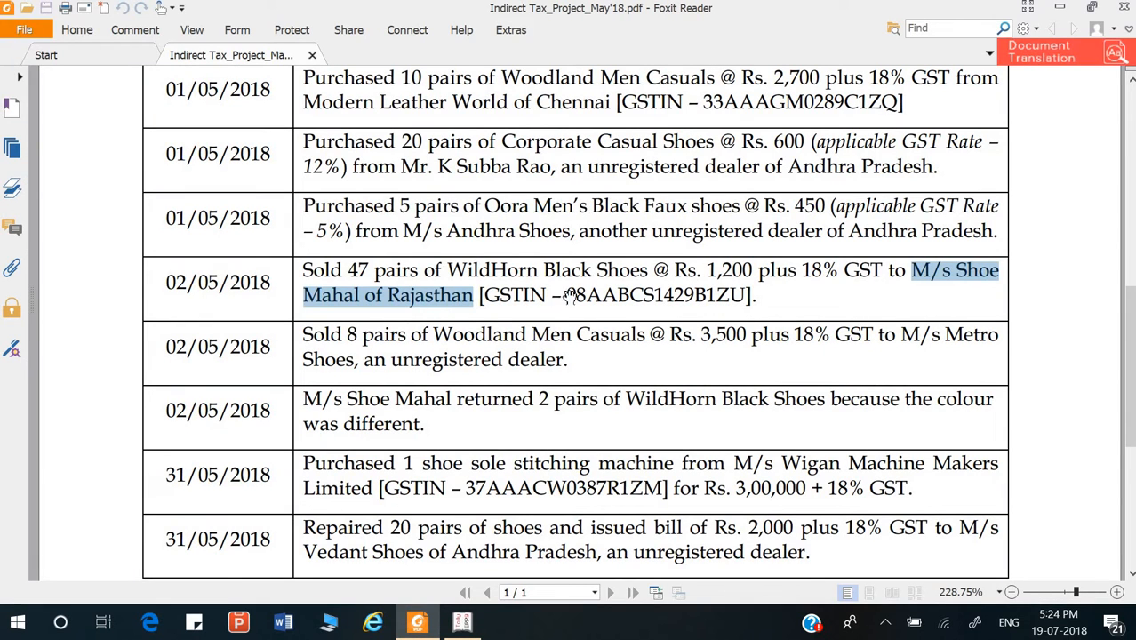
left_click(569, 296)
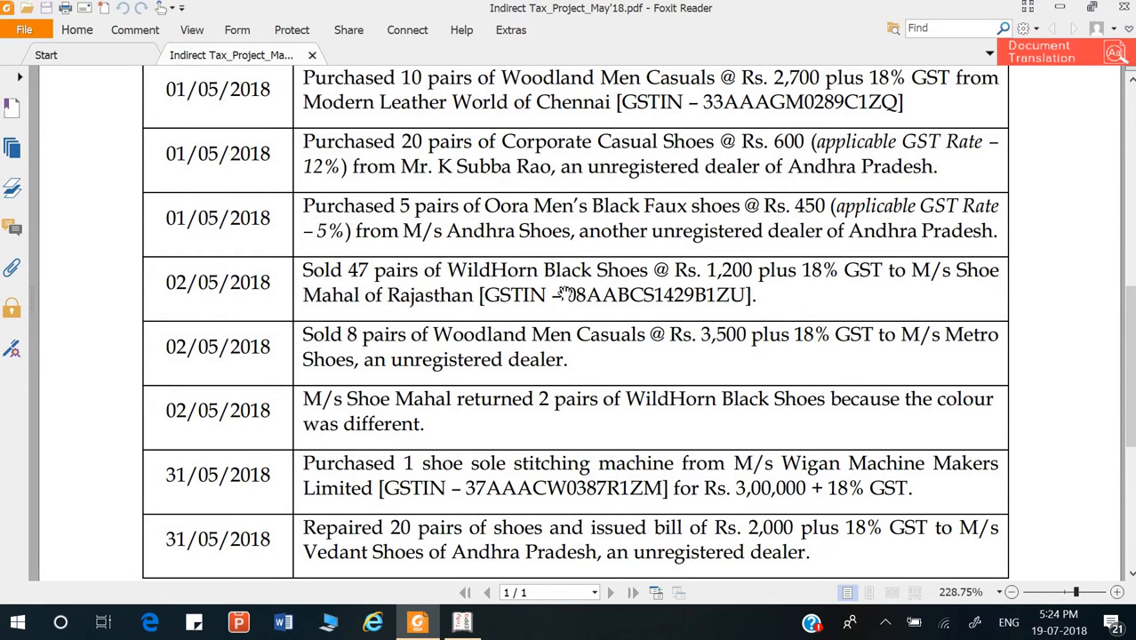
left_click_drag(566, 294, 751, 299)
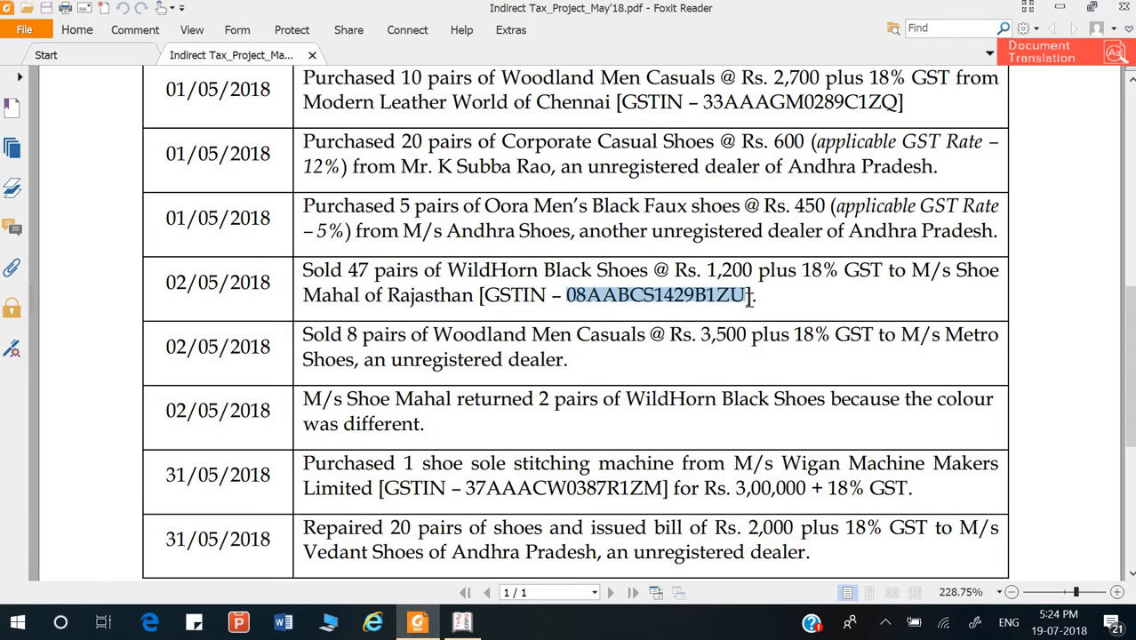
key("ctrl+c")
key("alt+Tab")
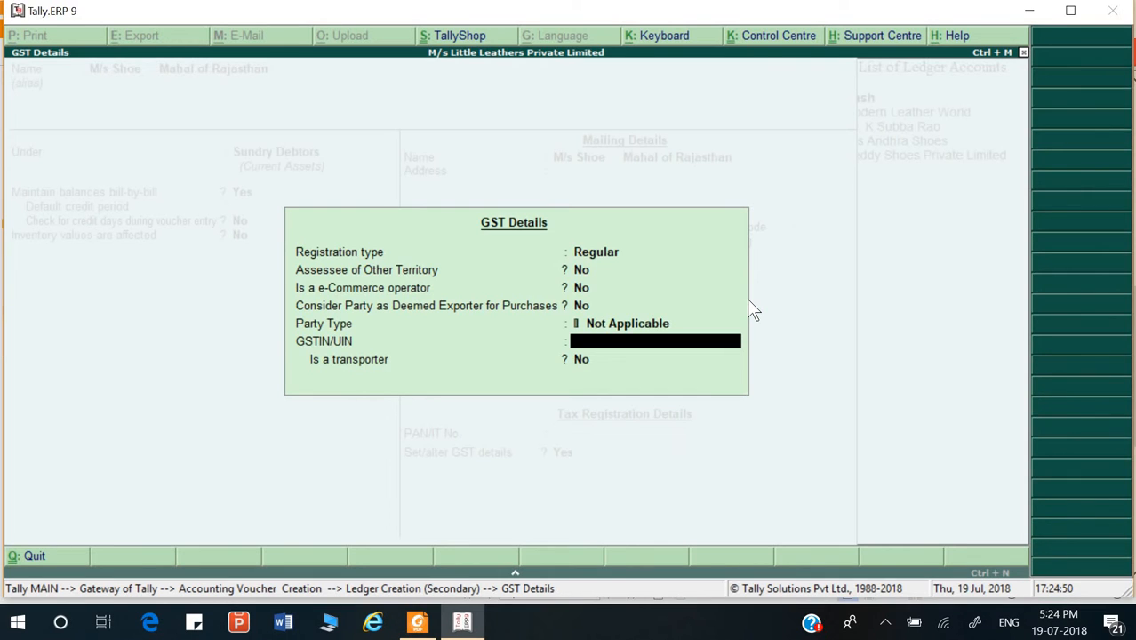
key("ctrl+alt+v")
key("Return")
key("Return")
key("Return")
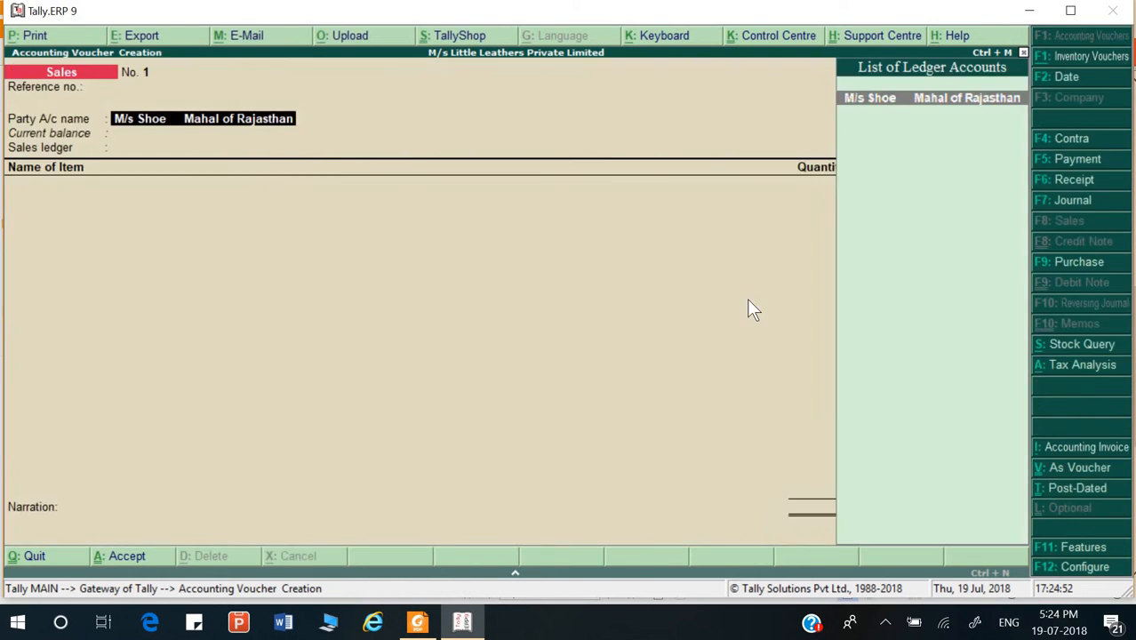
- Use M/s Shoe Mahal of Rajasthan as the voucher's party and accept the despatch, order and buyer details without additions
key("Return")
key("Return")
key("Return")
key("Return")
key("Return")
key("Return")
key("Return")
key("Return")
key("Return")
key("Return")
key("Return")
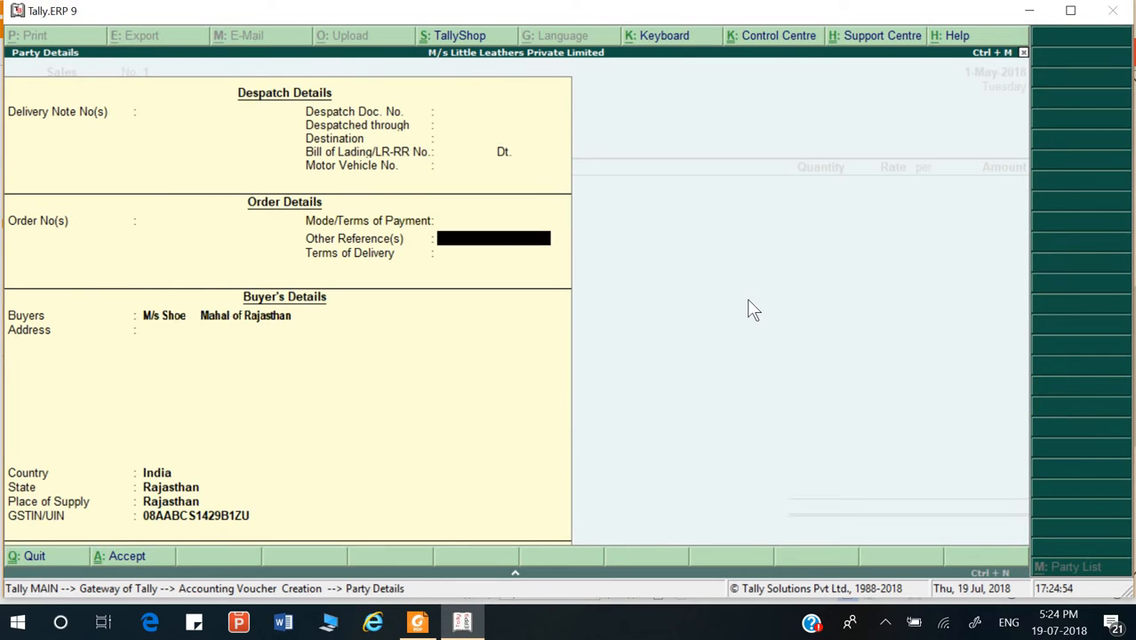
key("Return")
key("Return")
key("Return")
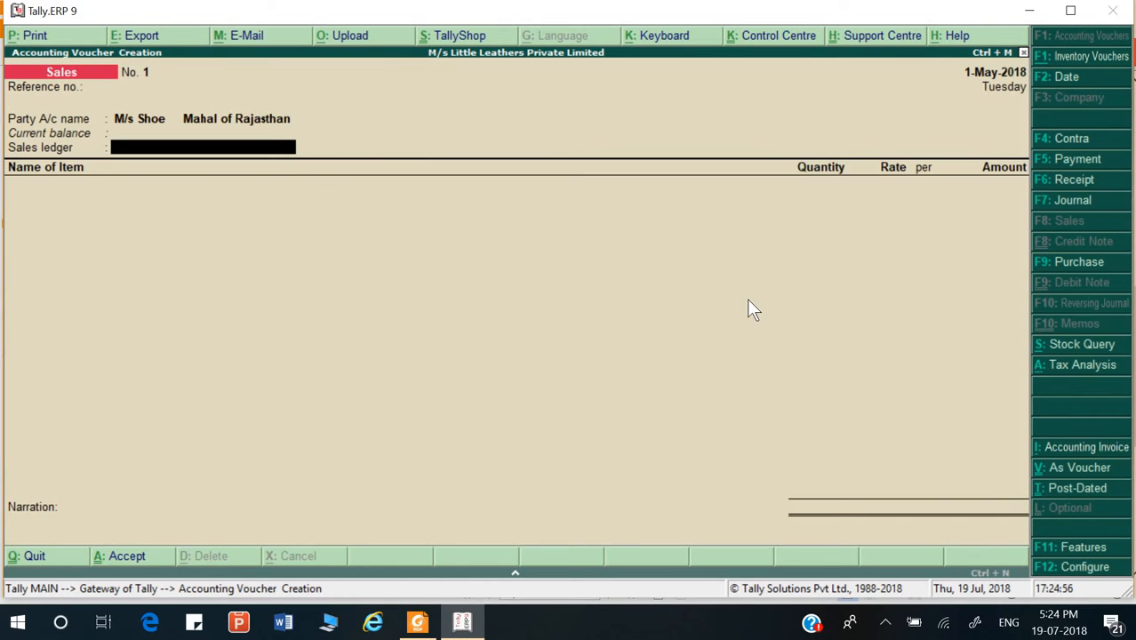
- Create a ledger named Sales under Sales Accounts with inventory values affected
key("alt+c")
type("Sal")
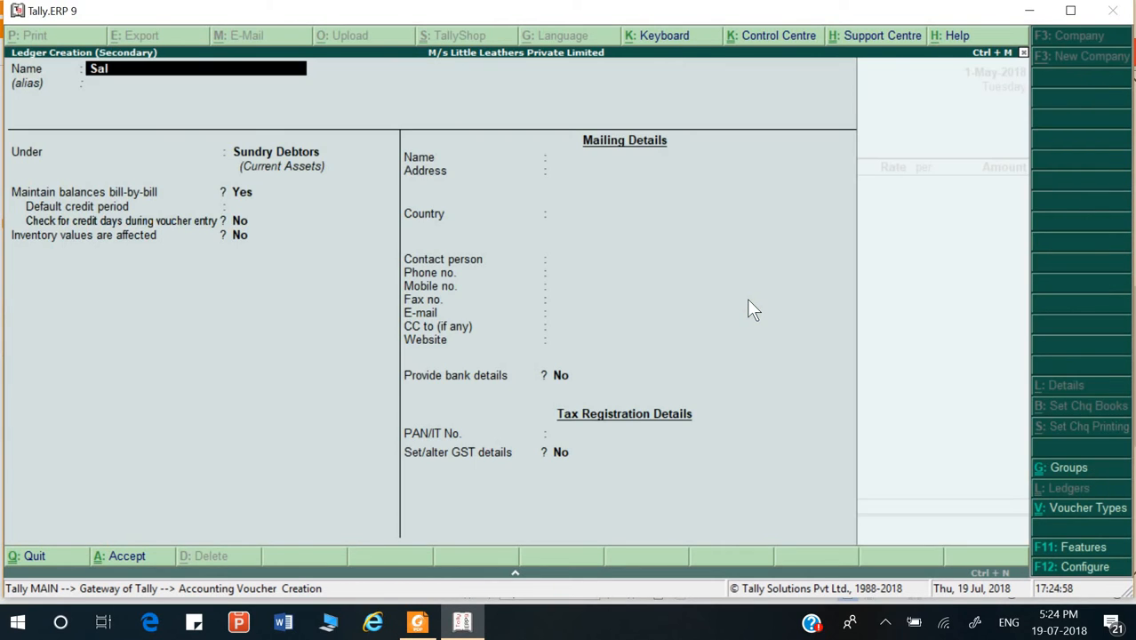
type("es")
key("Return")
key("Return")
type("S")
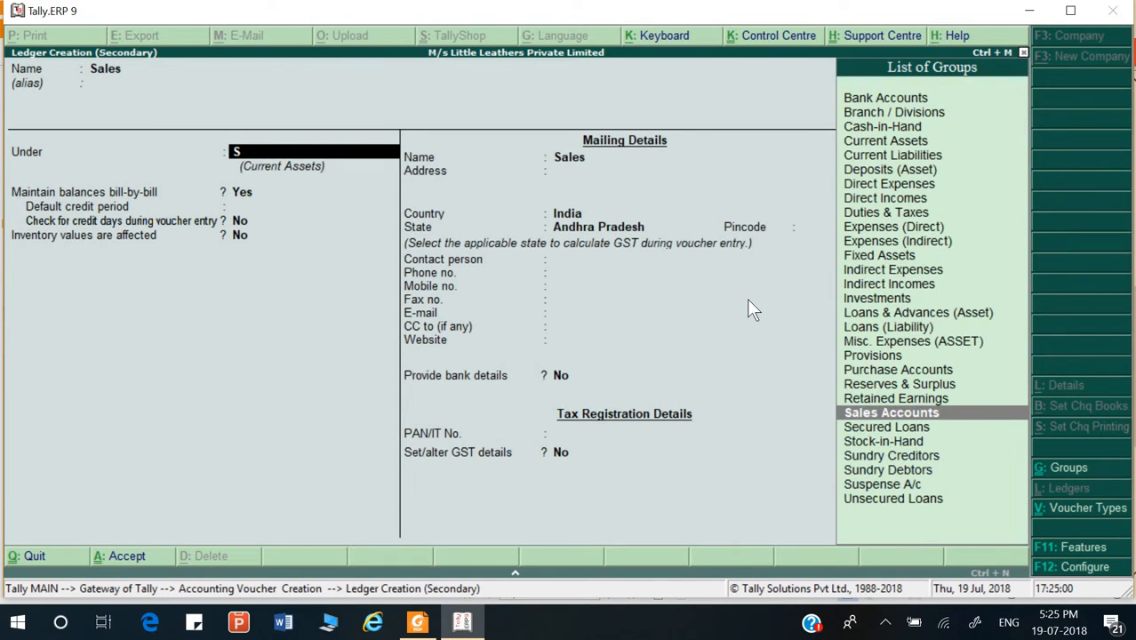
key("Return")
key("Return")
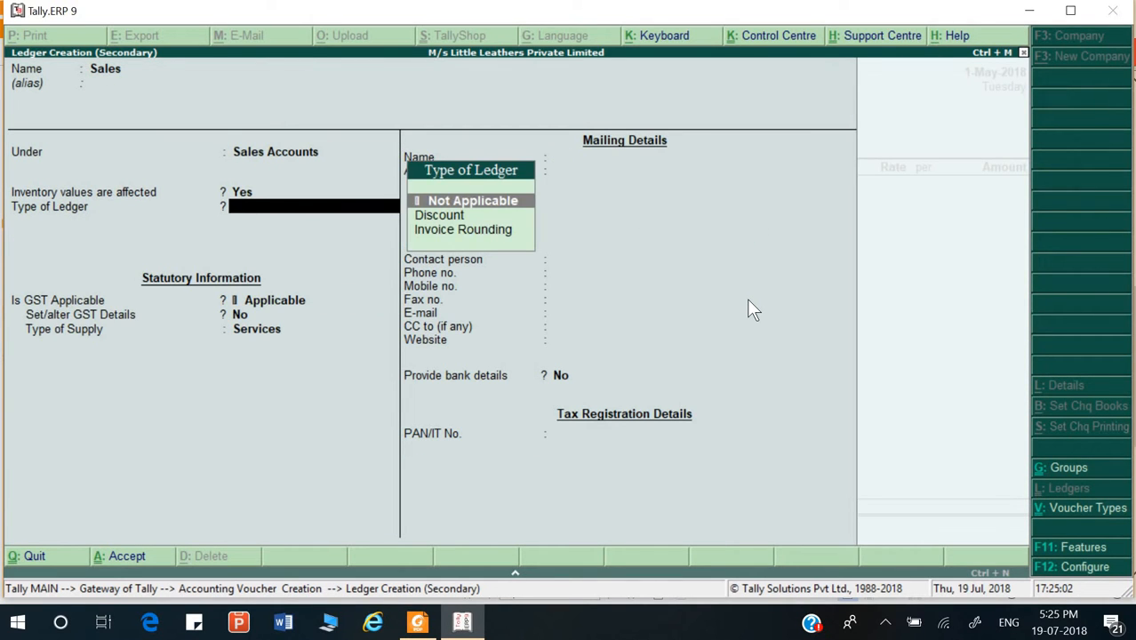
- Keep GST applicable for the Sales ledger, set its type of supply to Goods, and save it as the voucher's sales ledger
key("Return")
key("Return")
key("Return")
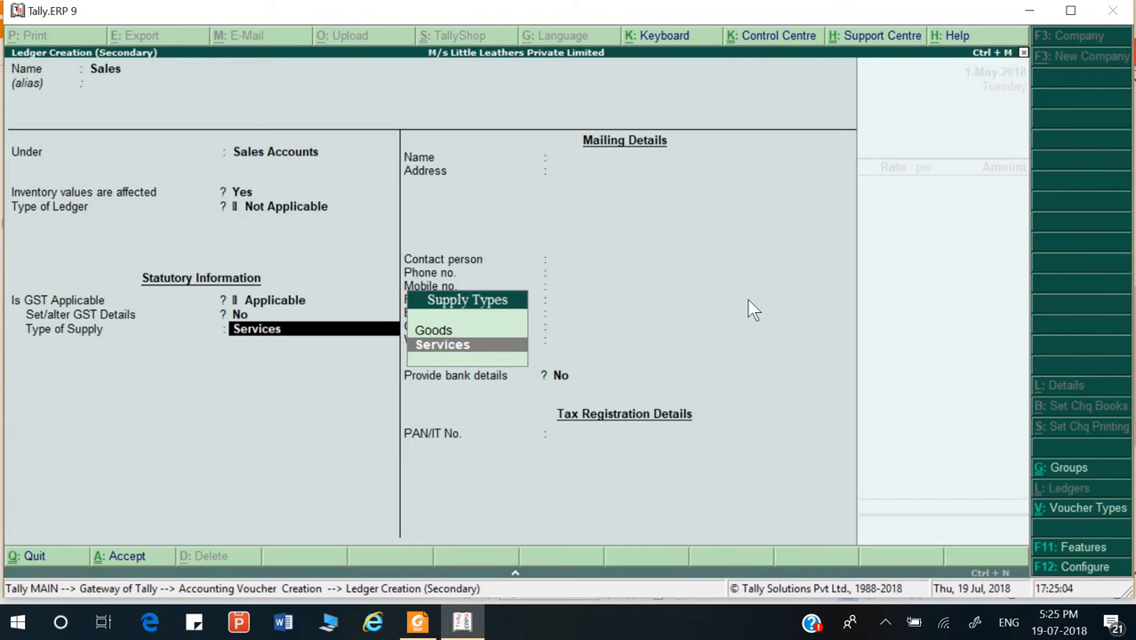
type("G")
key("Return")
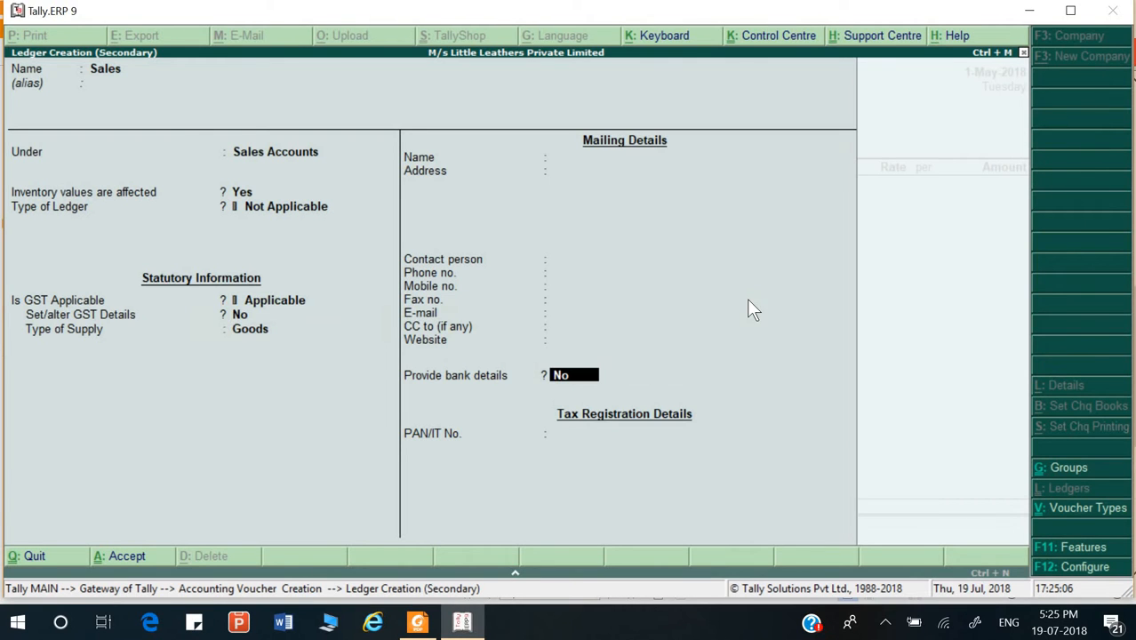
key("ctrl+a")
key("Return")
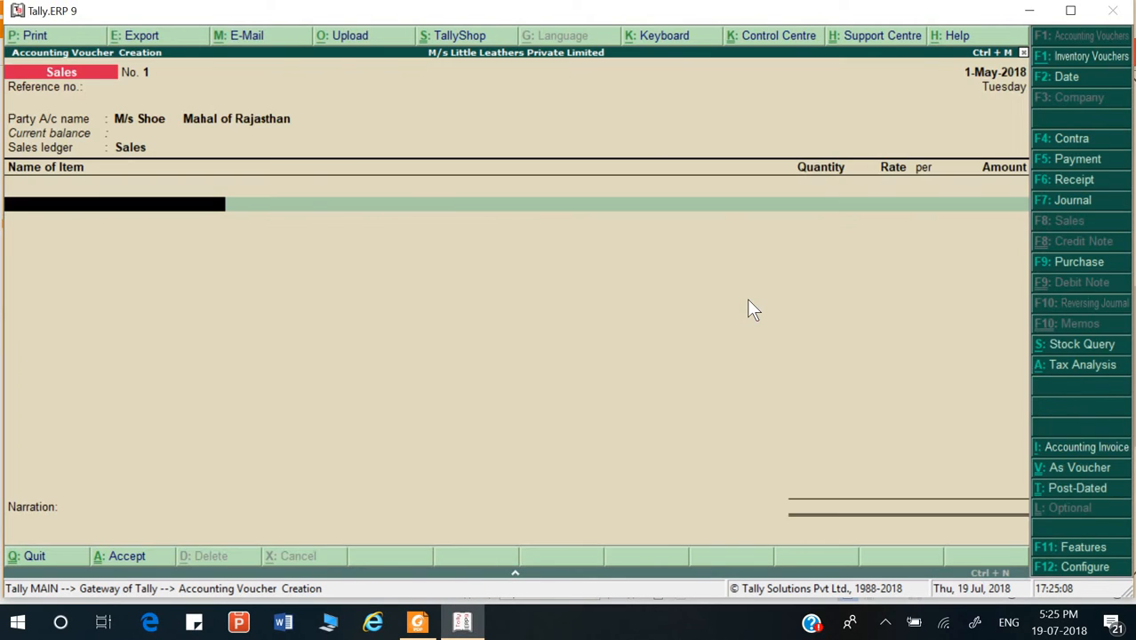
- Add the stock item WildHorn Black Shoes to the sales voucher with a quantity of 47 pairs
key("Down")
key("Down")
key("Down")
key("Down")
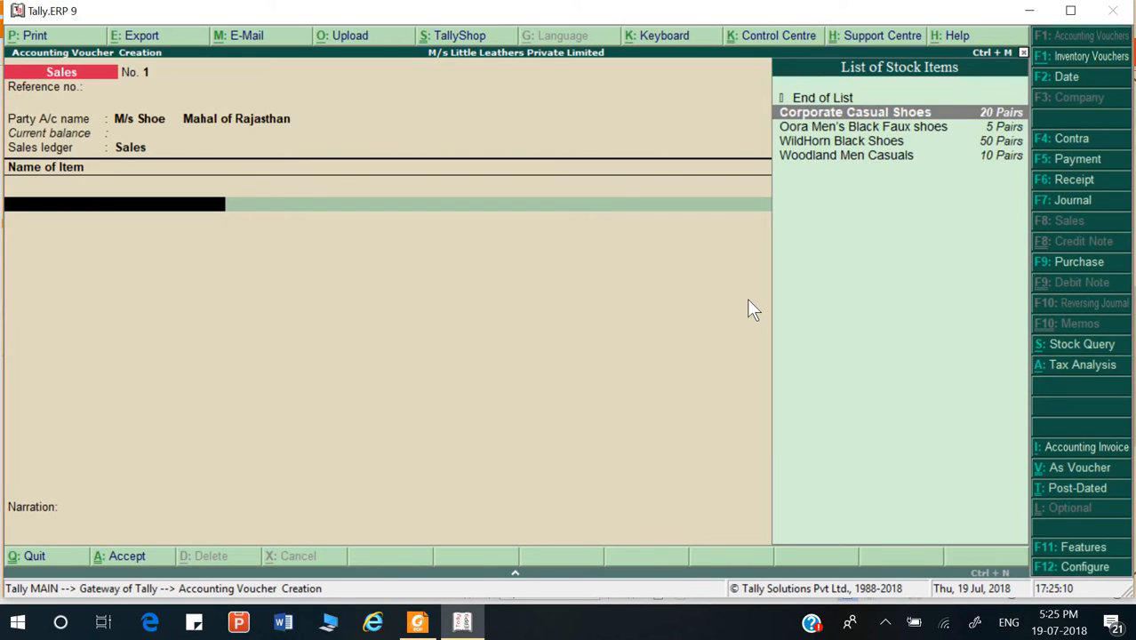
key("Up")
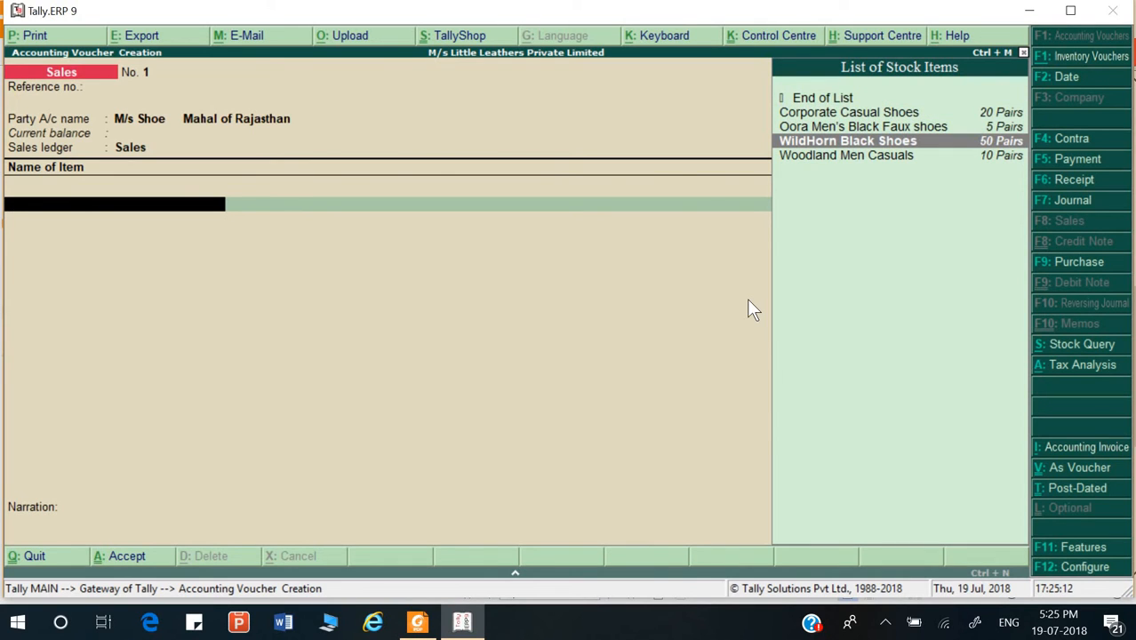
key("Return")
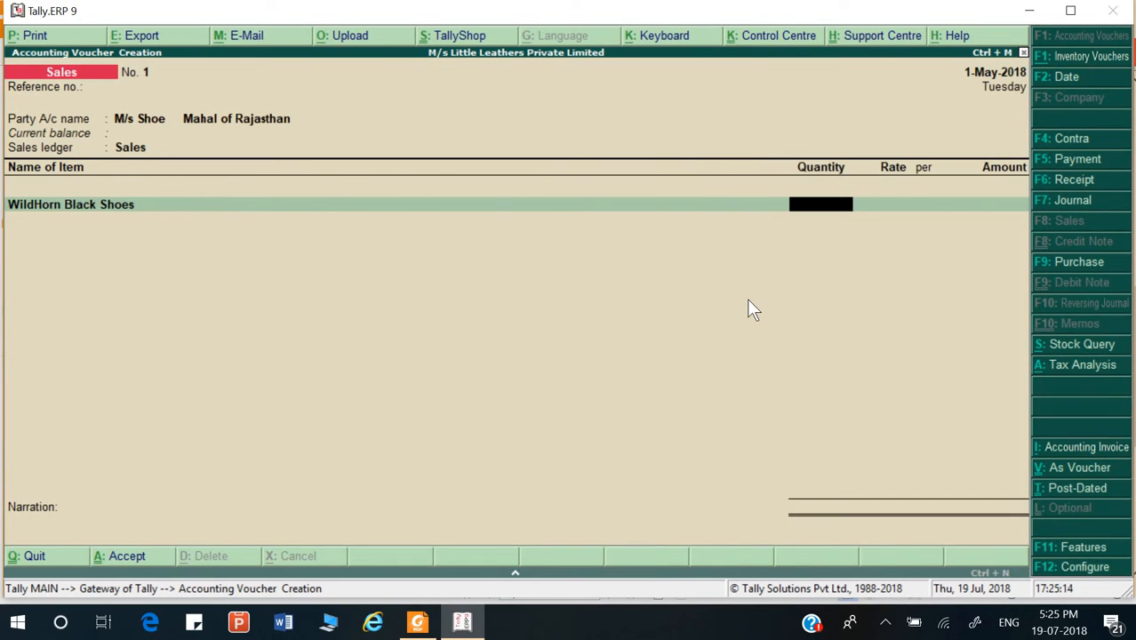
type("47")
key("Return")
- Check the selling price in the project PDF, set the WildHorn Black Shoes rate to 1200 per pair, and accept the amount
key("alt+Tab")
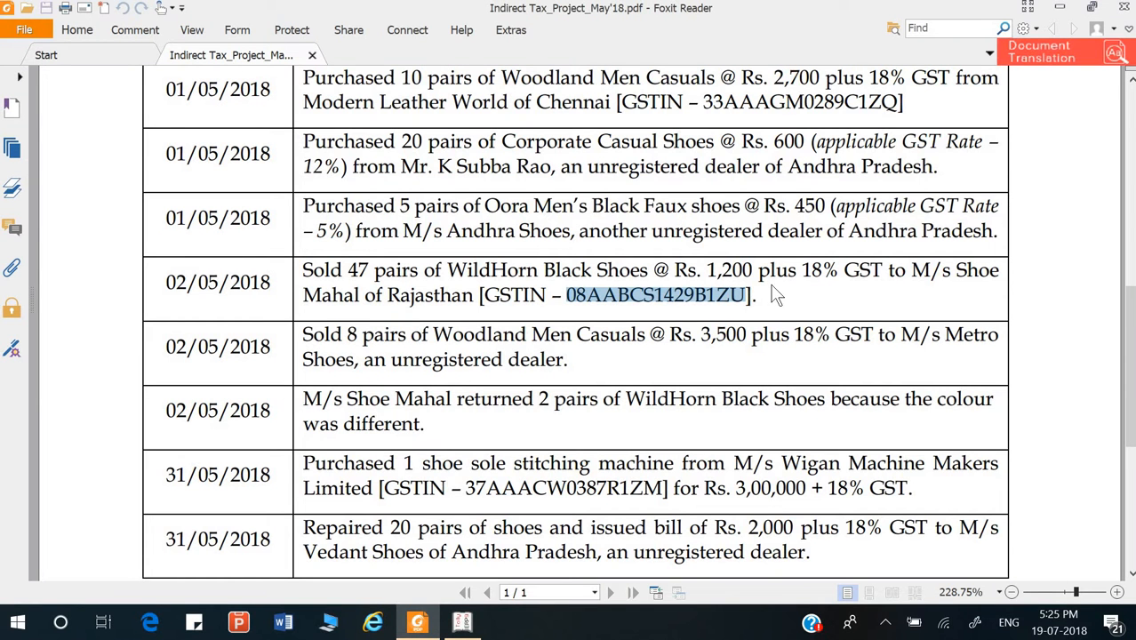
key("alt+Tab")
type("1200")
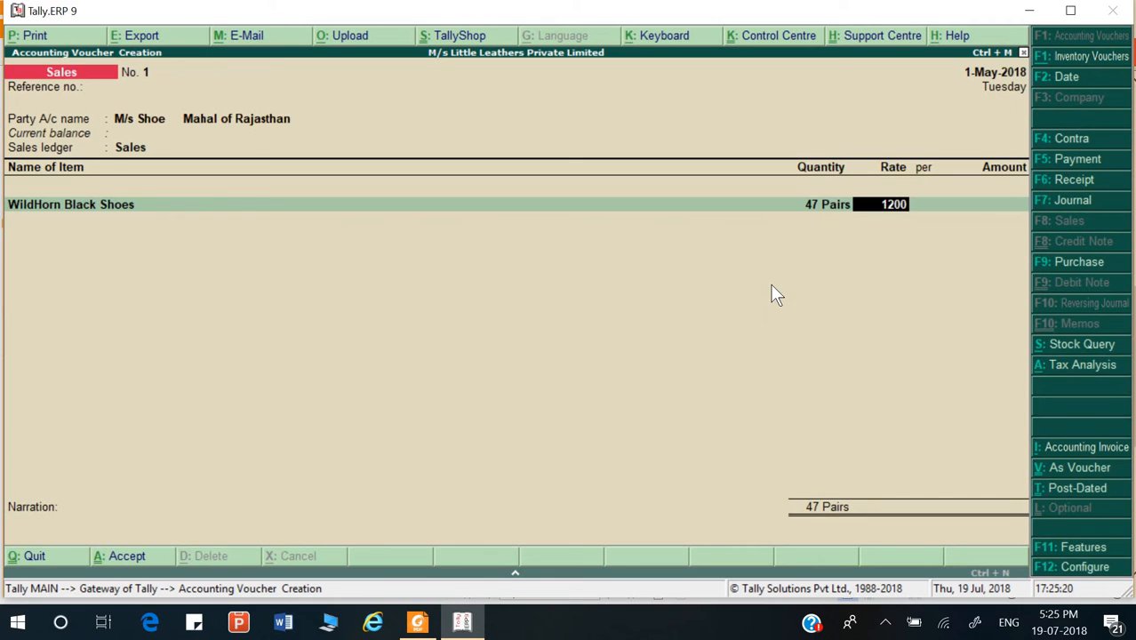
key("Return")
key("Return")
key("Return")
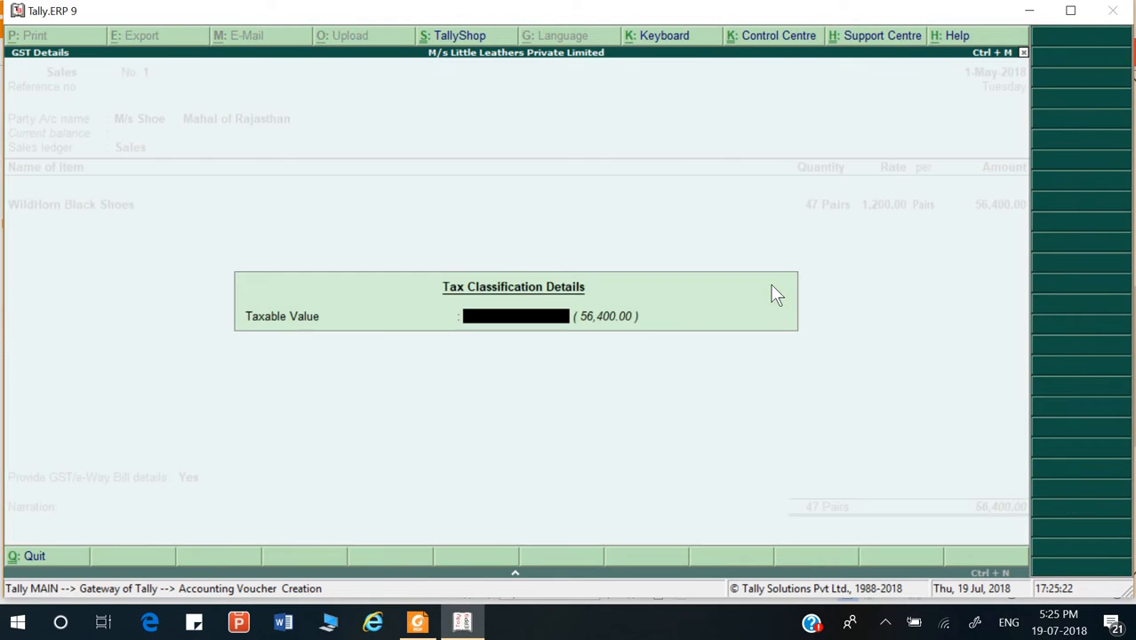
- Accept the taxable value of WildHorn Black Shoes, end the item list, and add the IGST ledger with its calculated amount
key("Return")
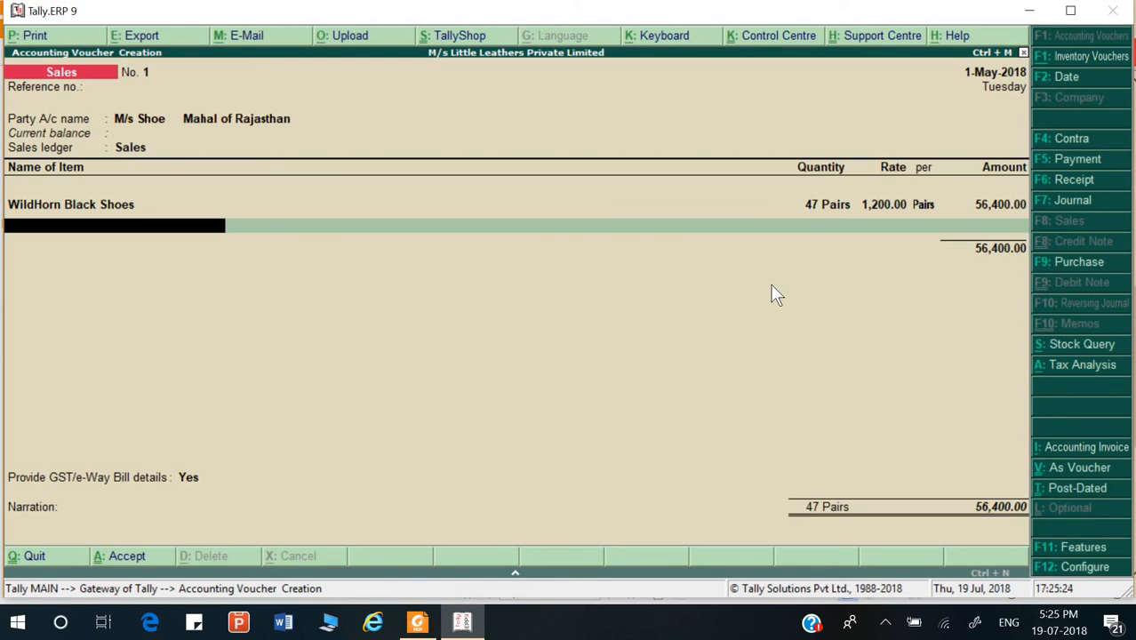
key("Return")
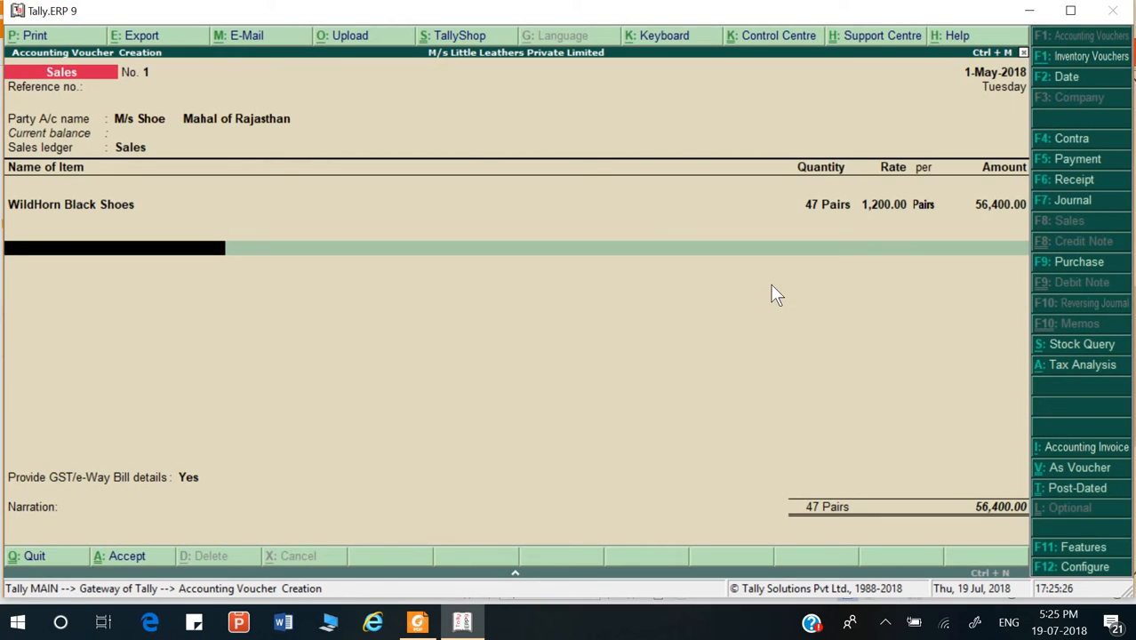
type("i")
key("Return")
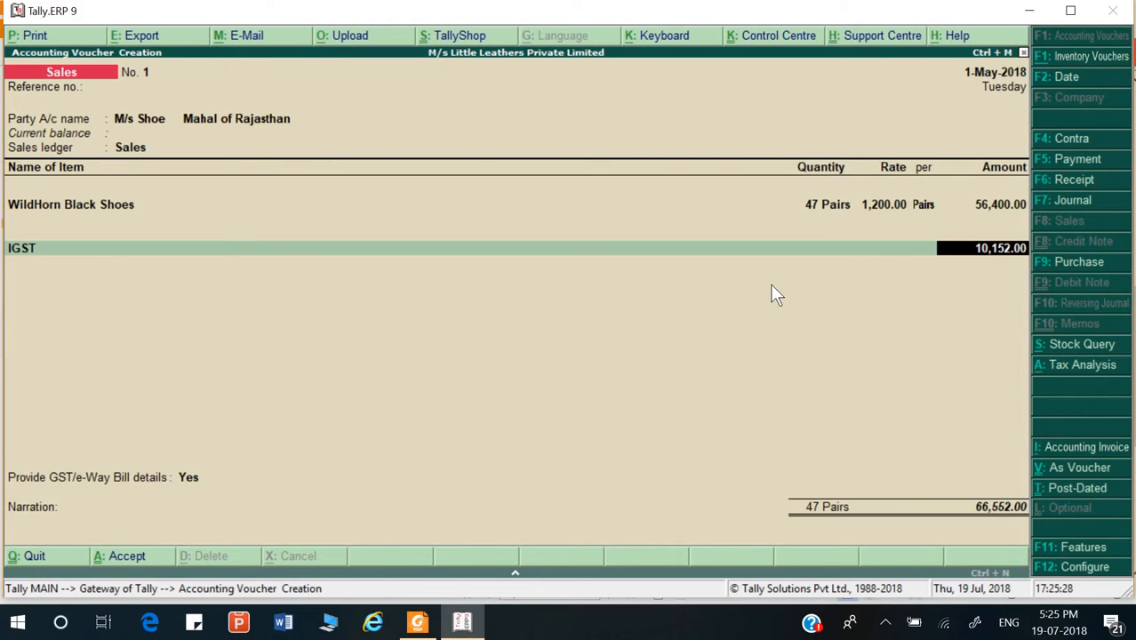
key("Return")
key("Return")
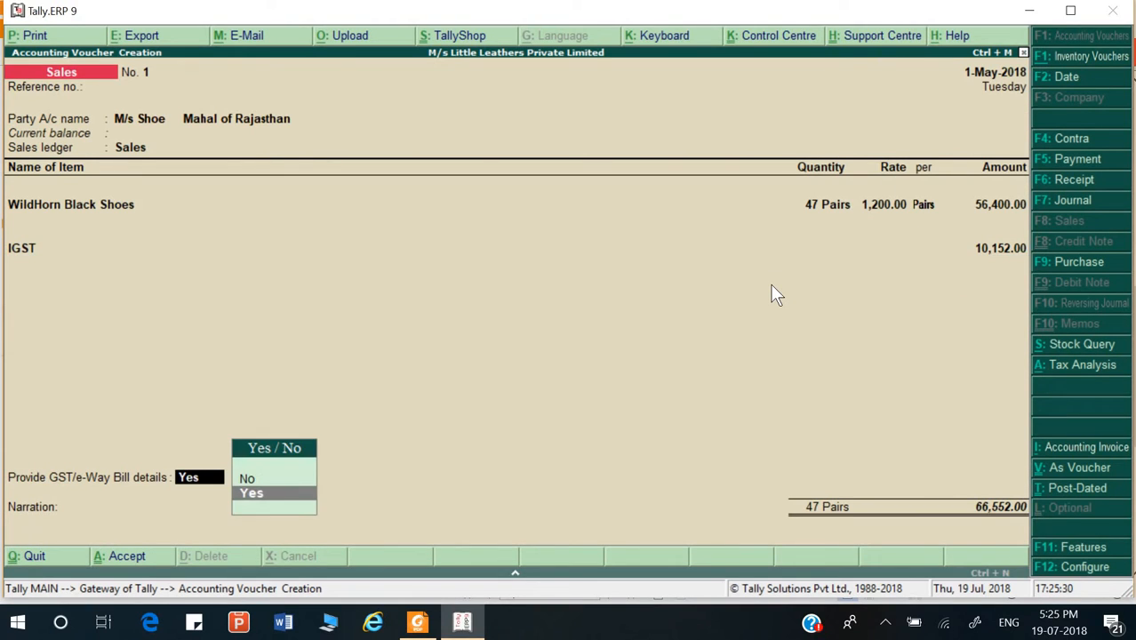
- Leave the e-way bill details unfilled and set Provide GST/e-Way Bill details to No
key("Return")
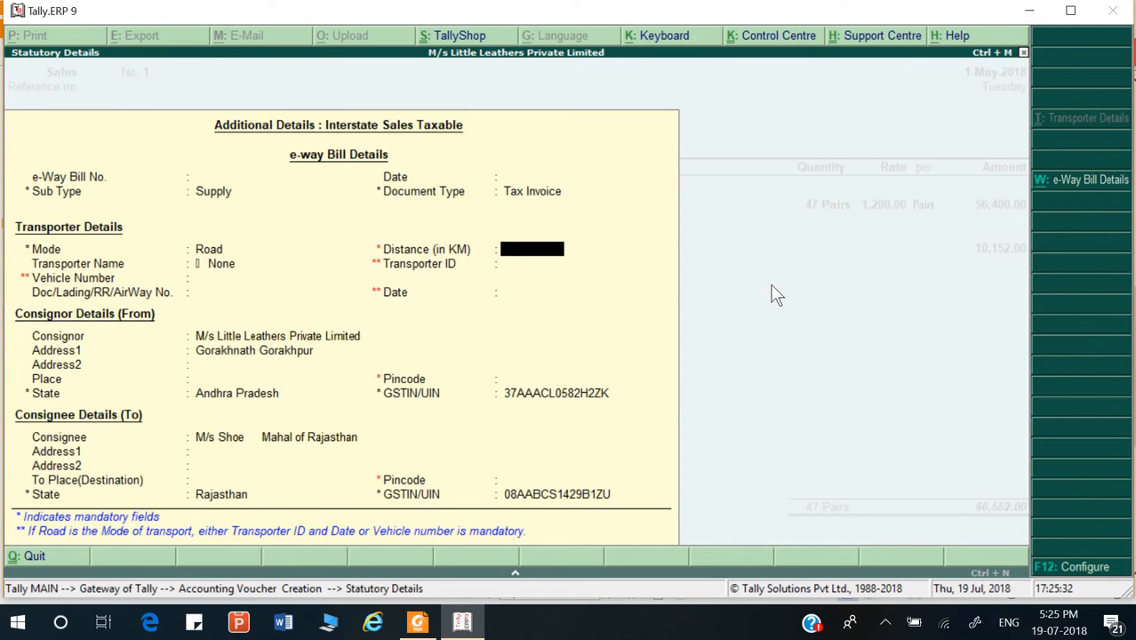
key("Escape")
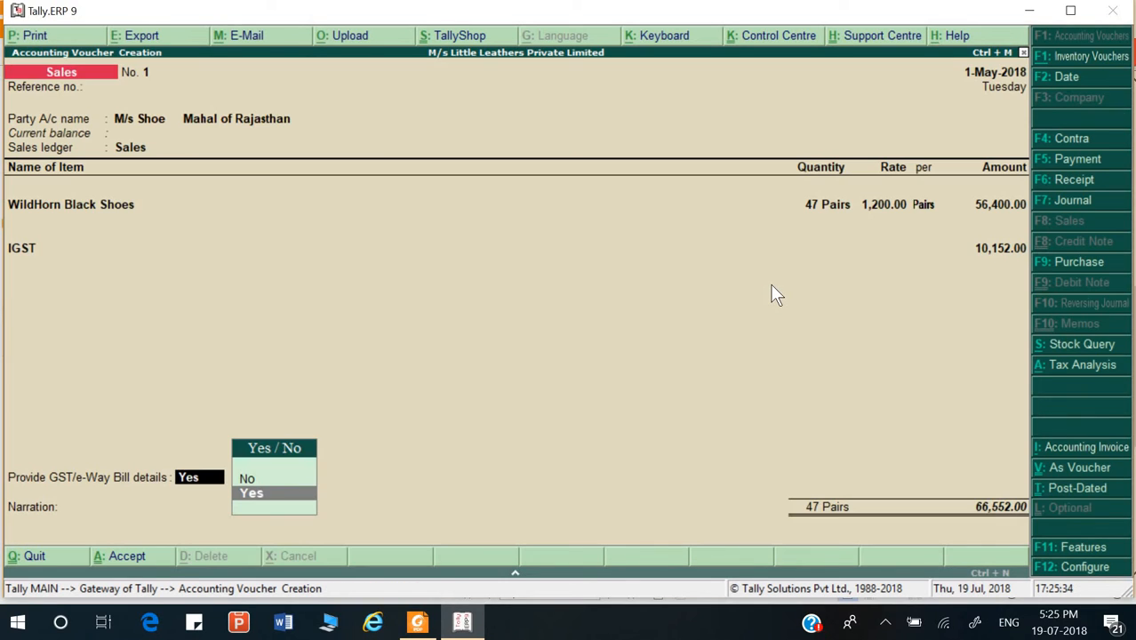
key("Up")
key("Return")
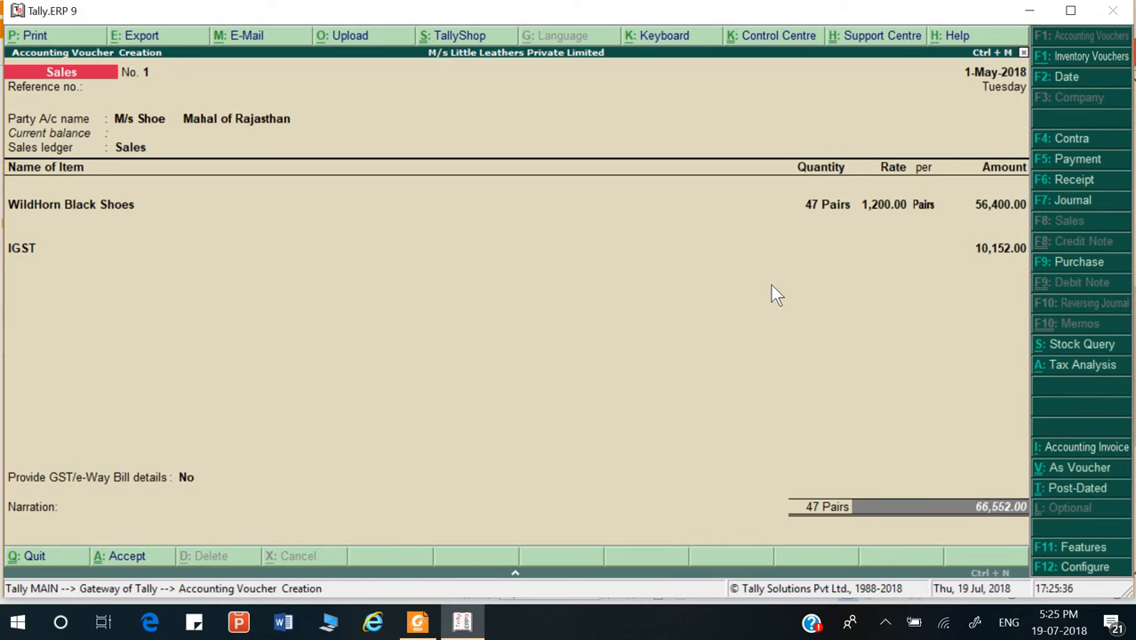
- Allocate the full voucher amount to a New Ref bill named 1 for M/s Shoe Mahal as a debit
key("Return")
key("Return")
key("Return")
key("Return")
key("Return")
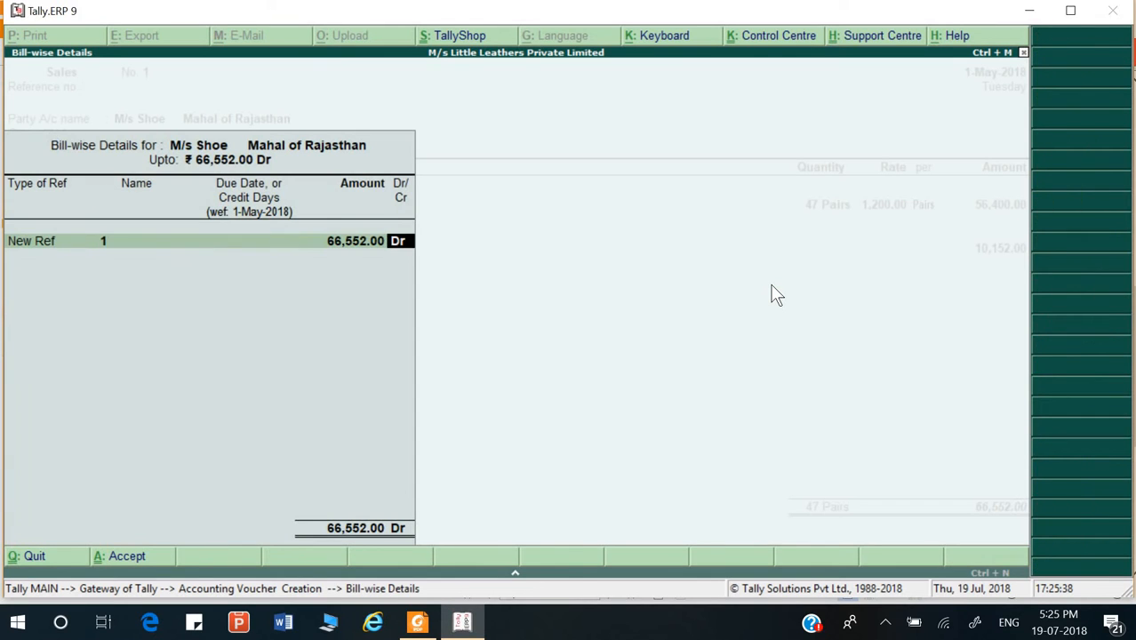
key("Return")
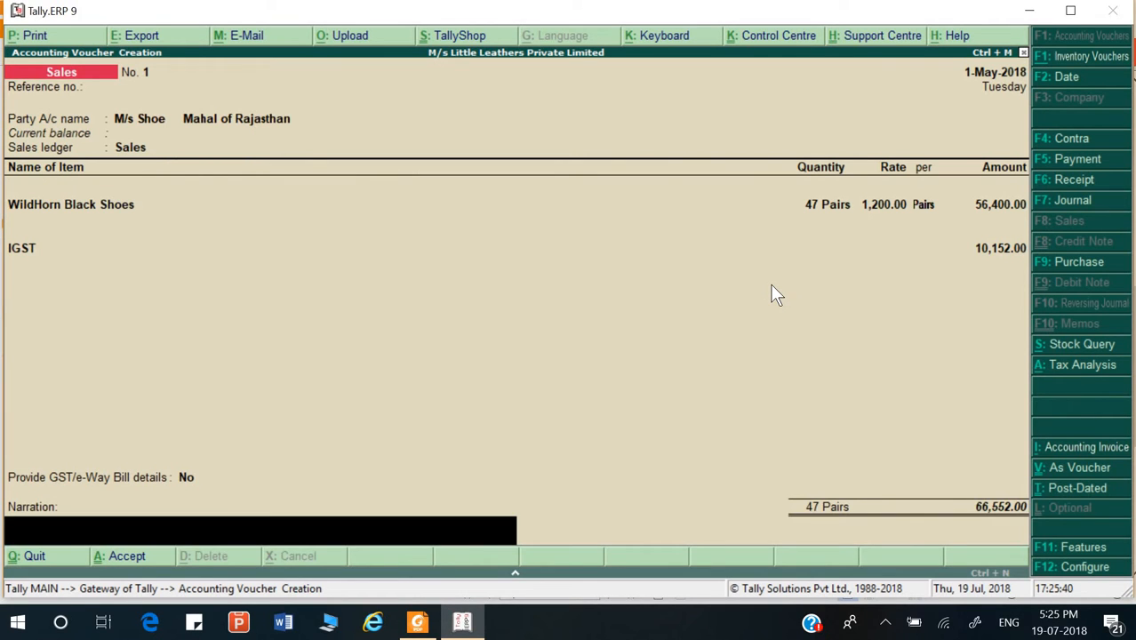
- Enter the narration "Being goods sold" and save the sales voucher without the e-way bill information
type("Being goods sold")
key("Return")
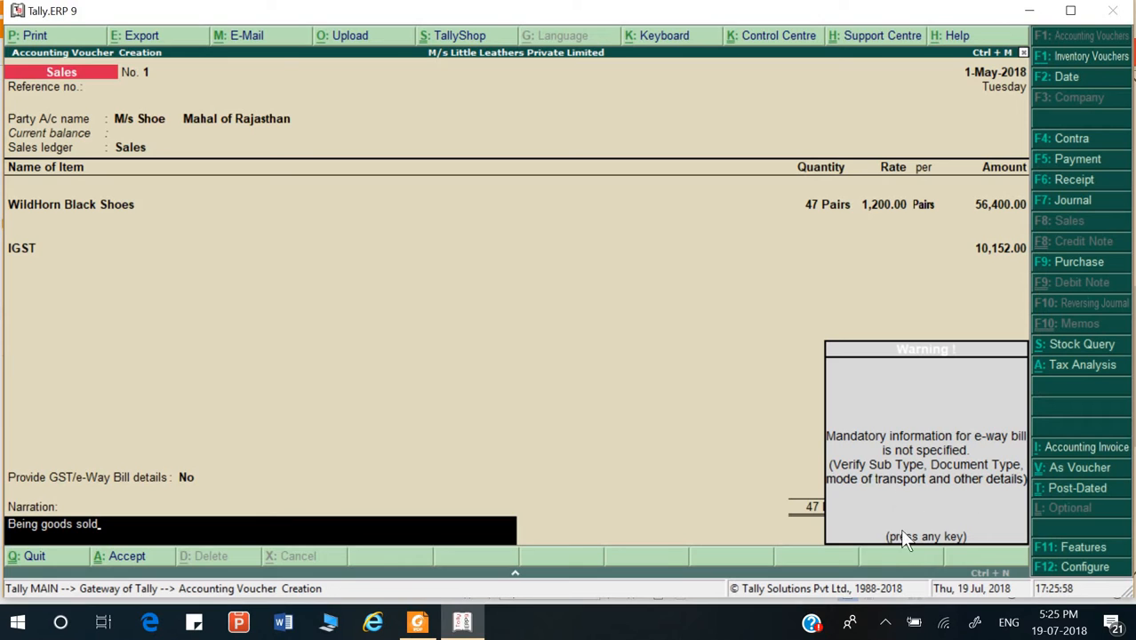
key("Return")
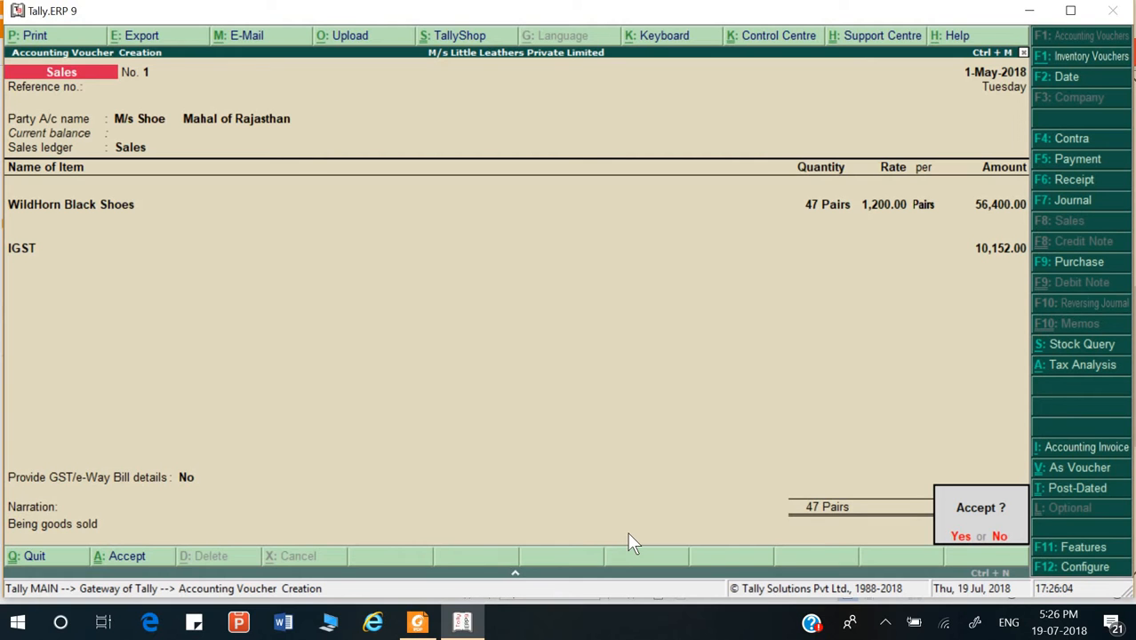
key("Return")
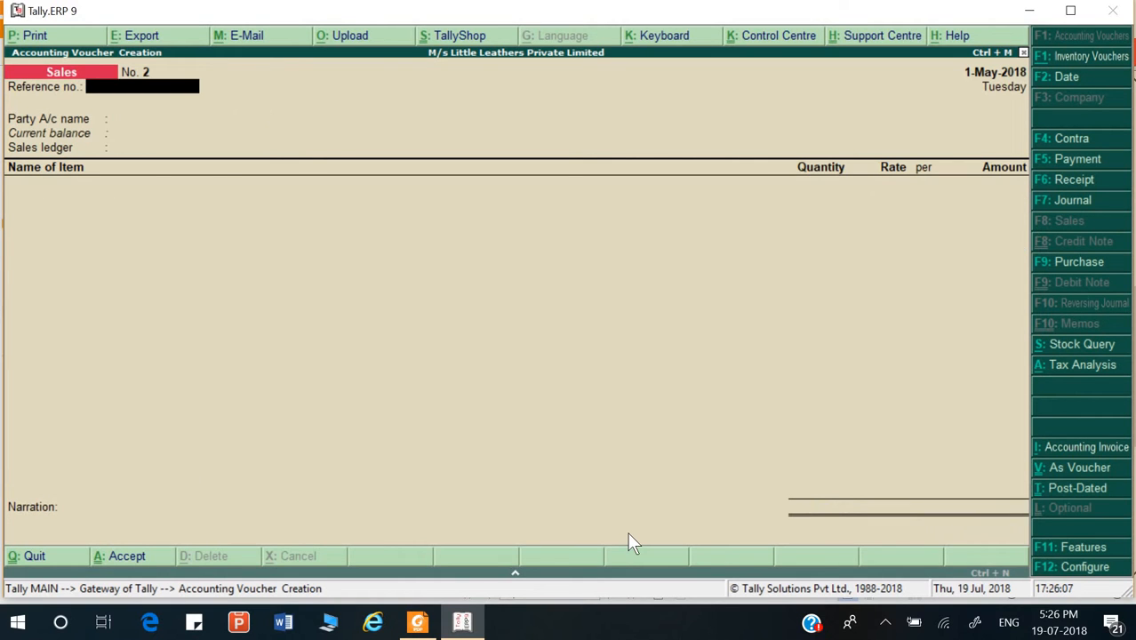
- Switch to the project PDF in Foxit Reader and copy the buyer name M/s Metro from the Woodland Men Casuals sale
key("alt+Tab")
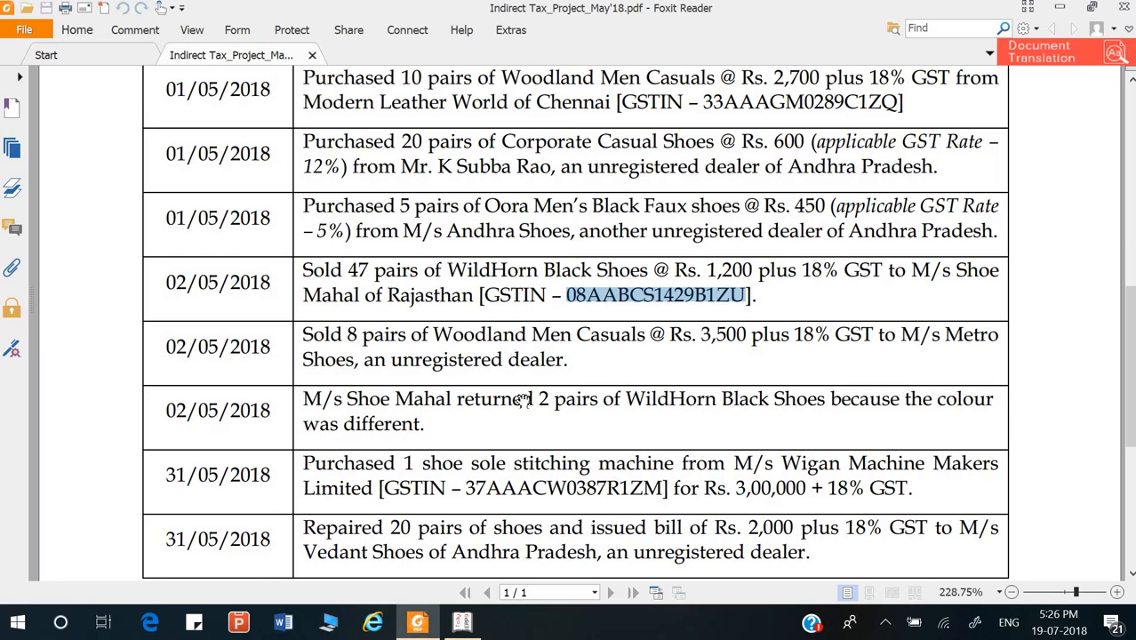
left_click(476, 337)
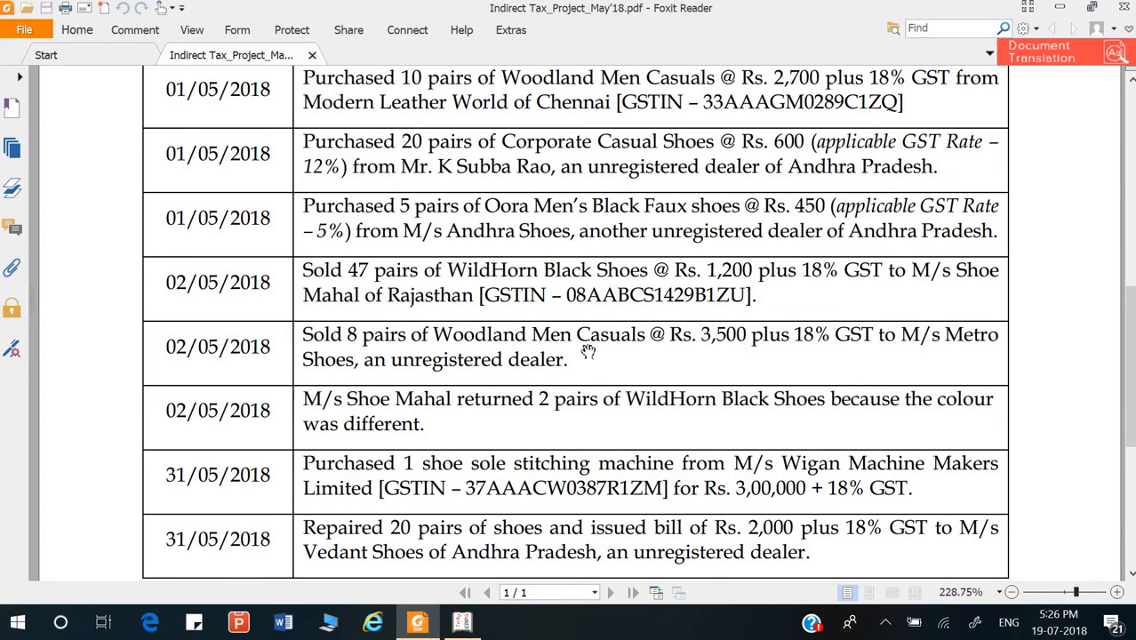
left_click_drag(900, 334, 1010, 336)
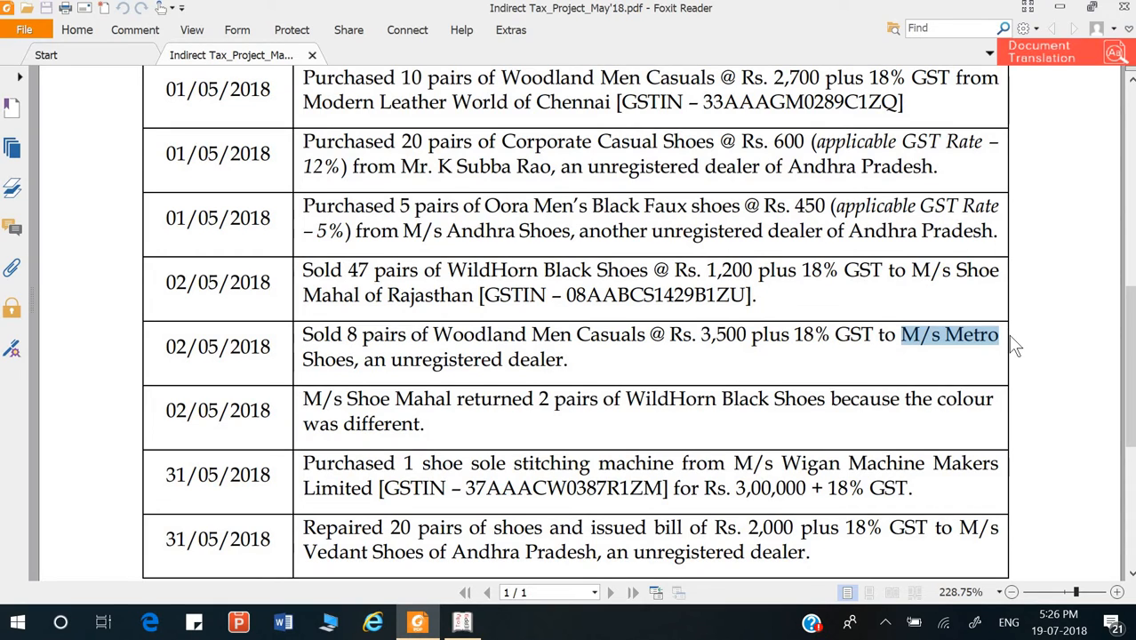
key("alt+Tab")
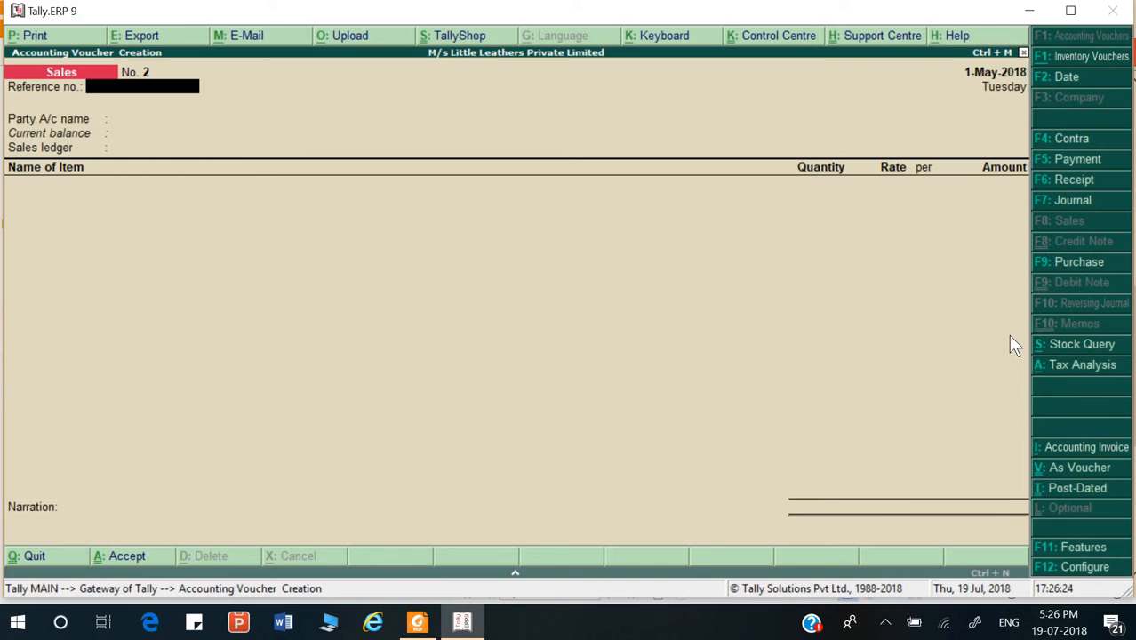
- Reopen the saved WildHorn Black Shoes sales voucher, change its date to 2-5-2018, and save it
key("Page_Up")
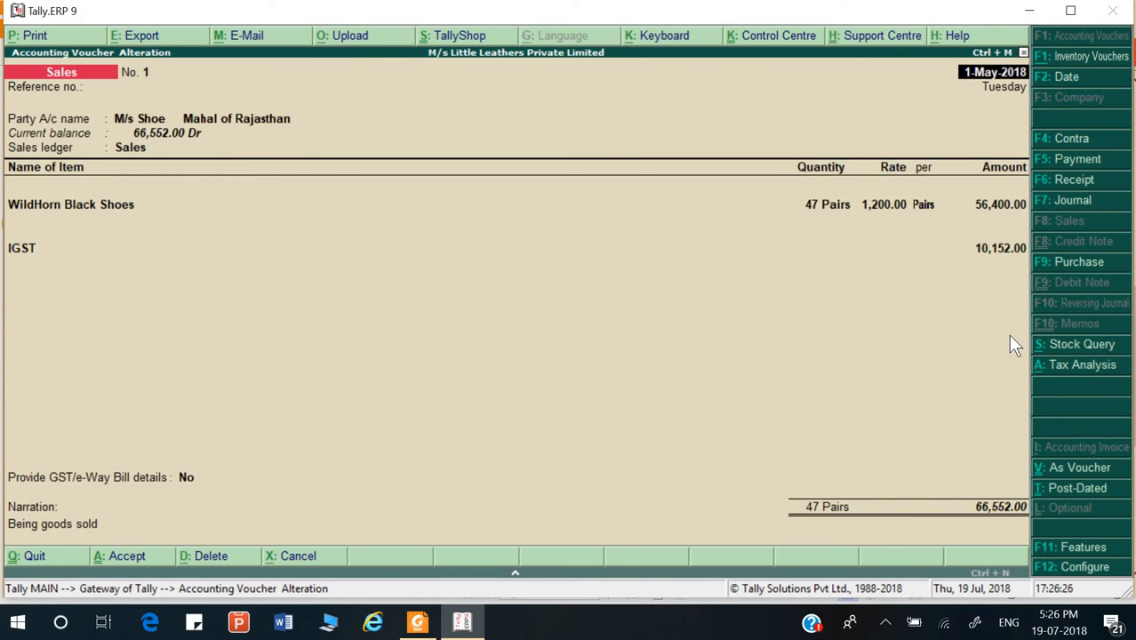
key("F2")
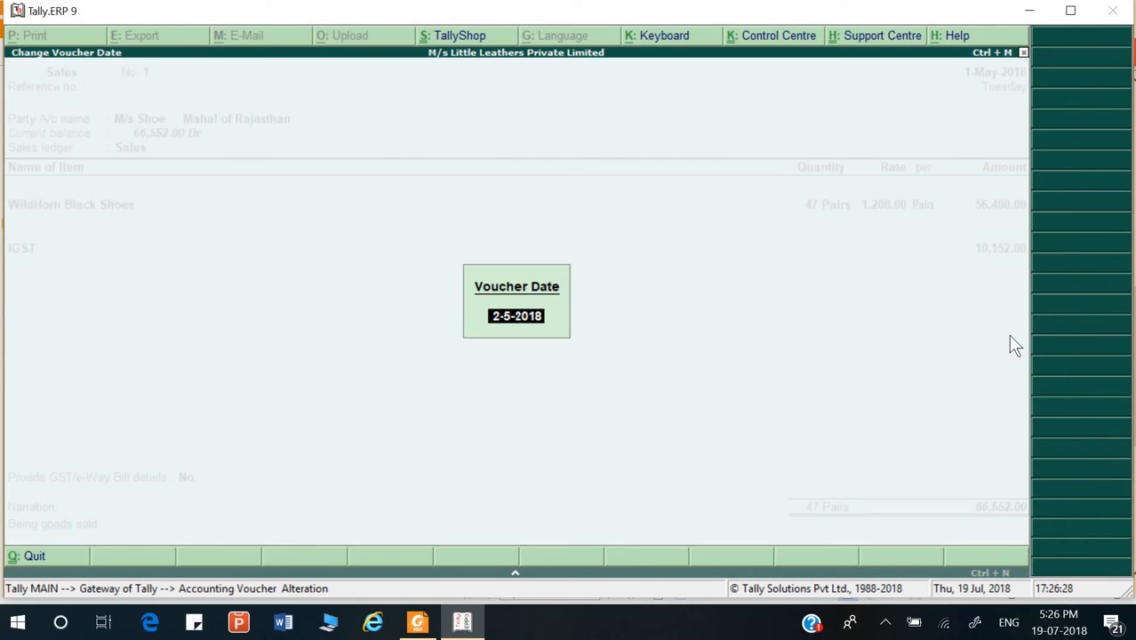
key("Return")
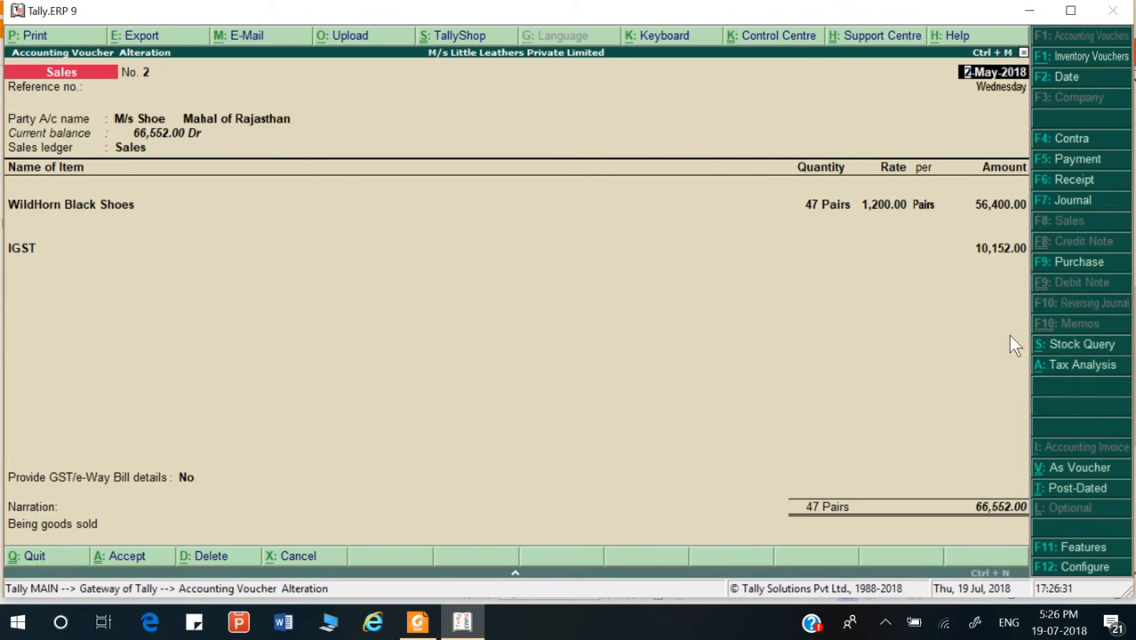
key("ctrl+a")
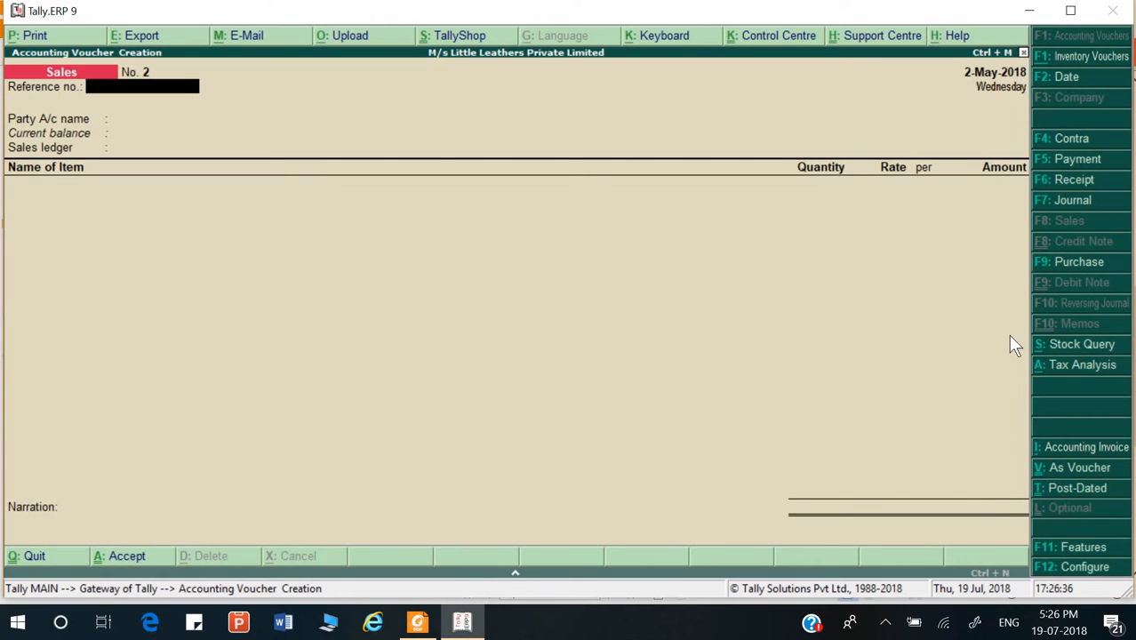
- Leave the new sales voucher's reference number blank and start a party ledger named M/s Metro Shoes without an alias
key("Return")
key("alt+Tab")
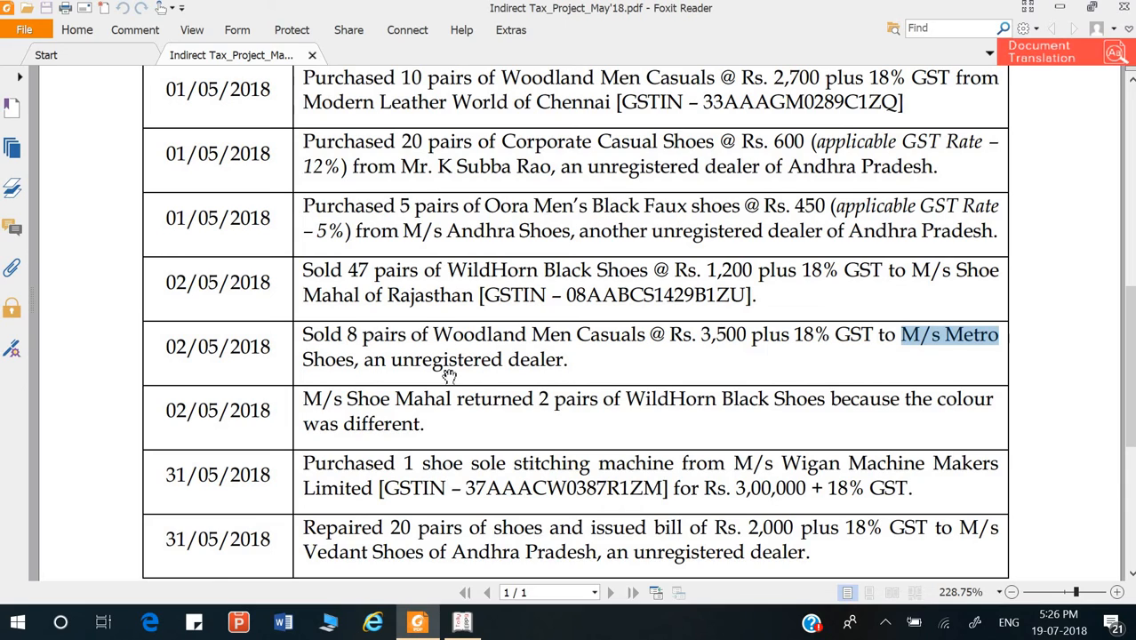
key("alt+Tab")
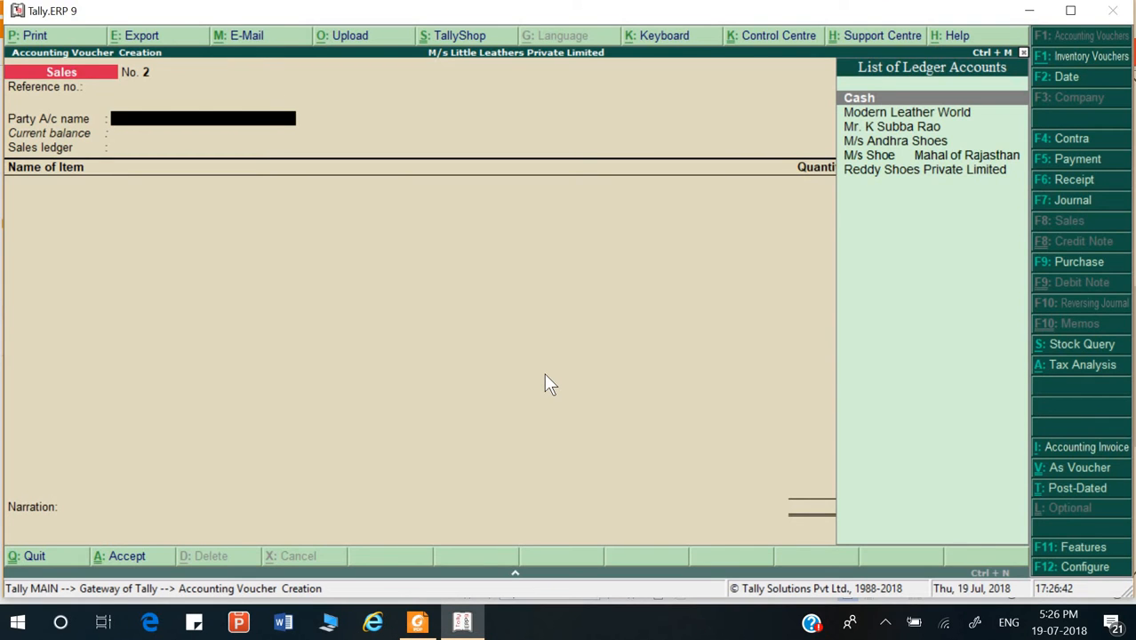
key("alt+c")
key("ctrl+alt+v")
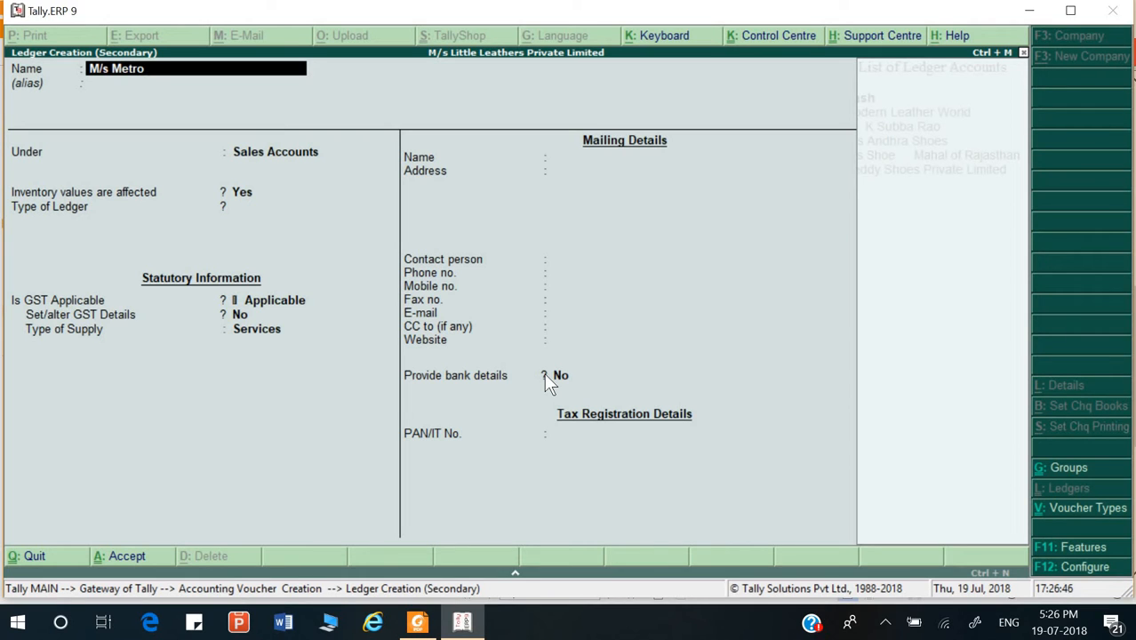
type("Shoes")
key("Return")
key("Return")
- Place the M/s Metro Shoes ledger under Sundry Debtors and set Maintain balances bill-by-bill to Yes
type("S")
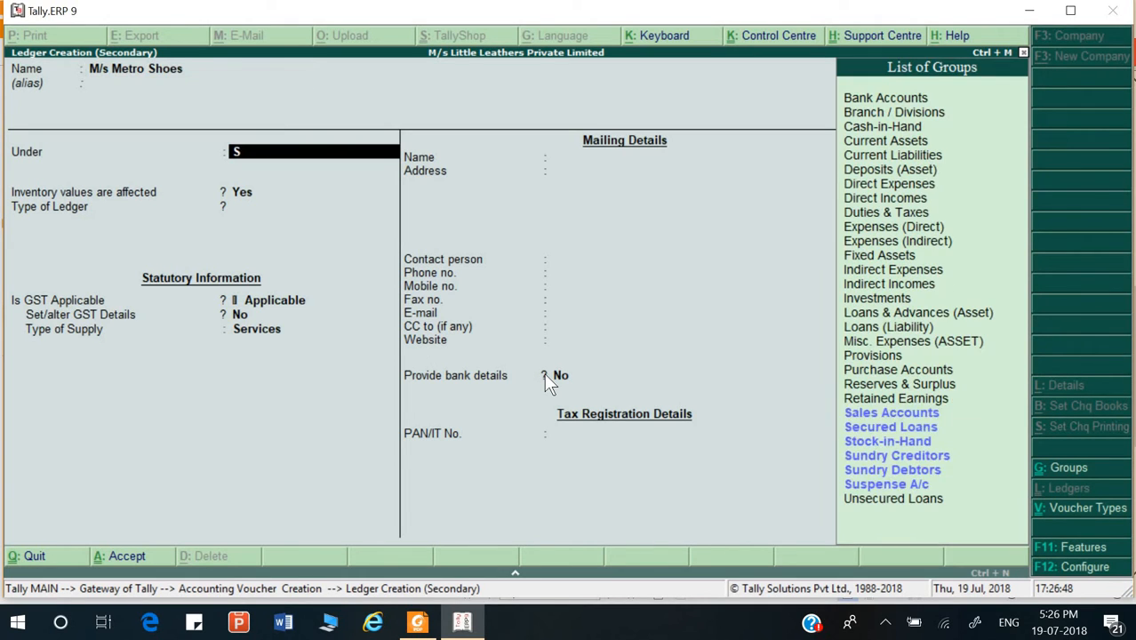
key("Down")
key("Down")
key("Down")
key("Down")
key("Return")
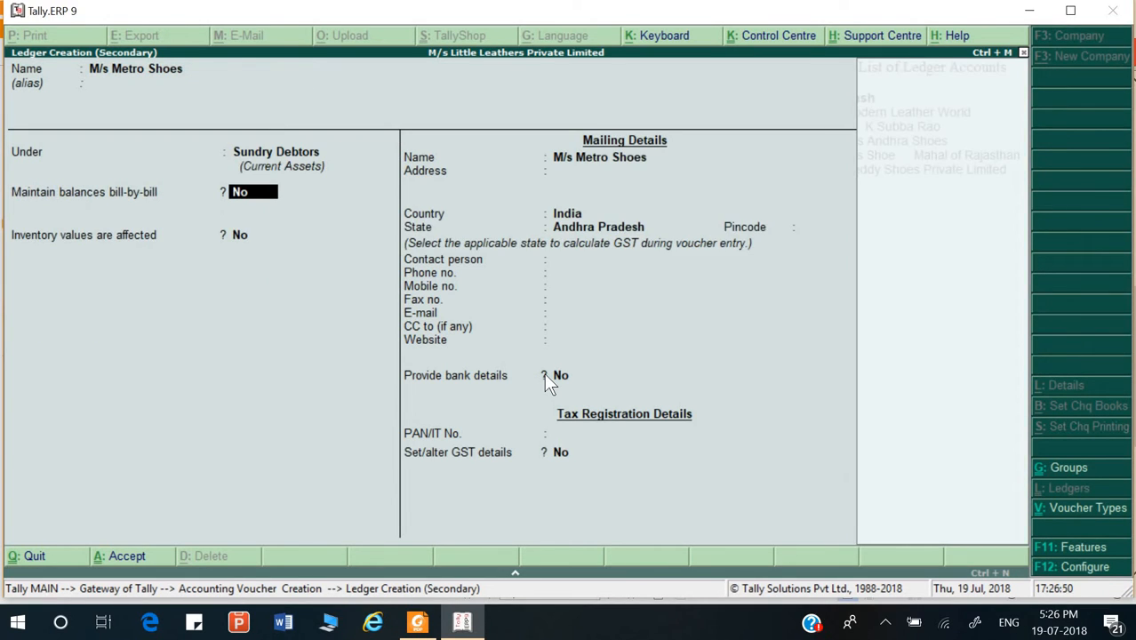
key("y")
key("Return")
key("Return")
key("Return")
key("Return")
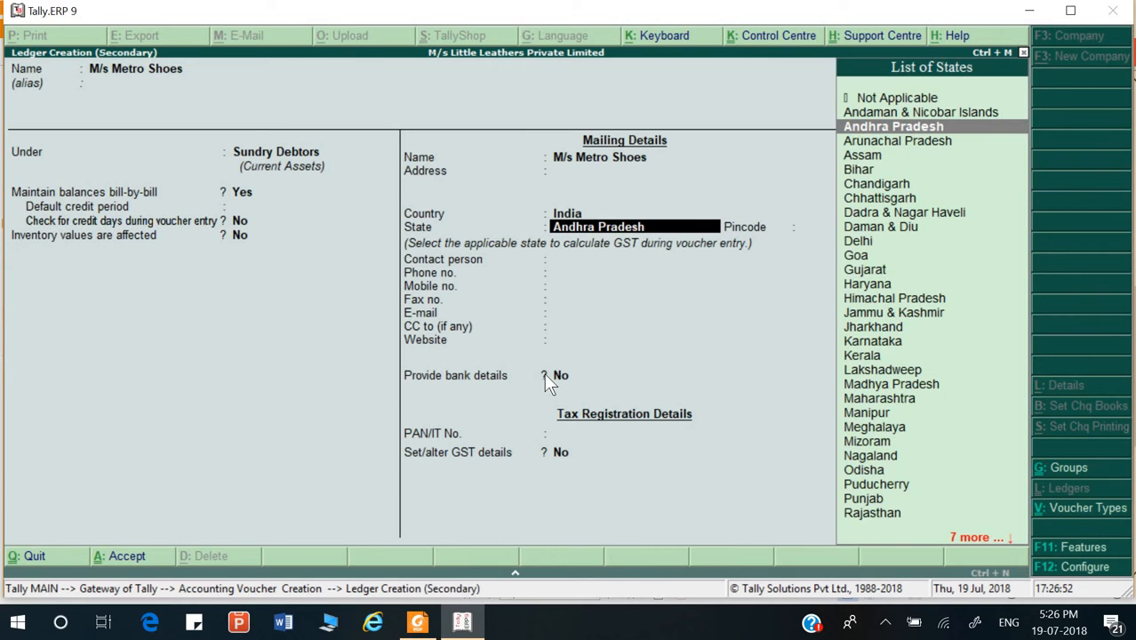
- Check the buyer's details in the project PDF, keep Andhra Pradesh as the ledger's state, and leave its contact and PAN details blank
key("alt+Tab")
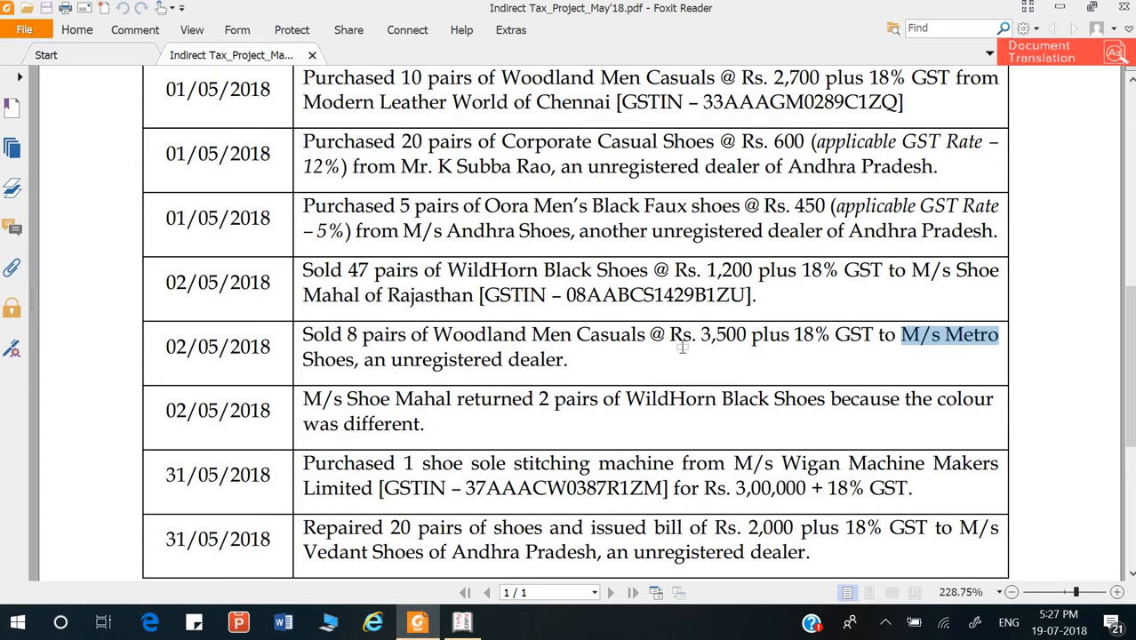
key("alt+Tab")
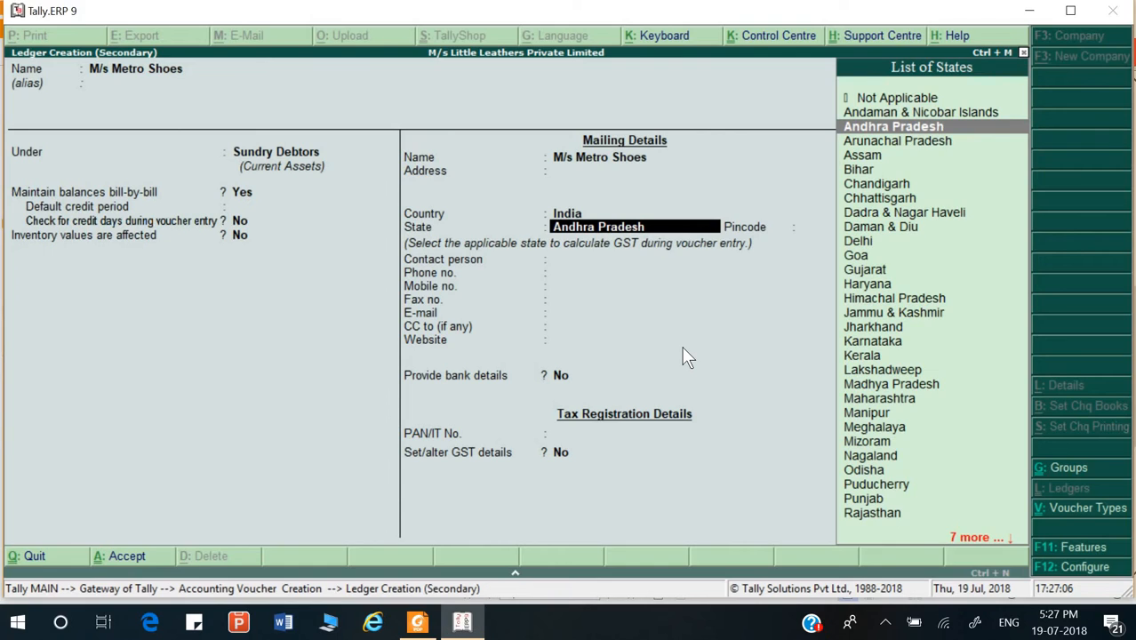
key("alt+Tab")
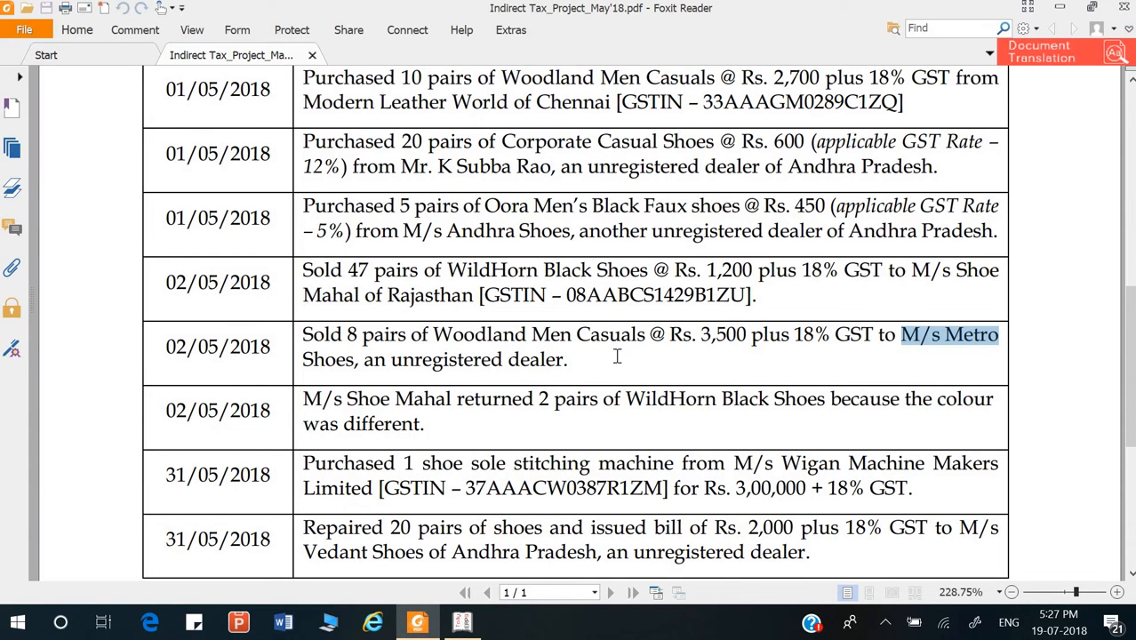
key("alt+Tab")
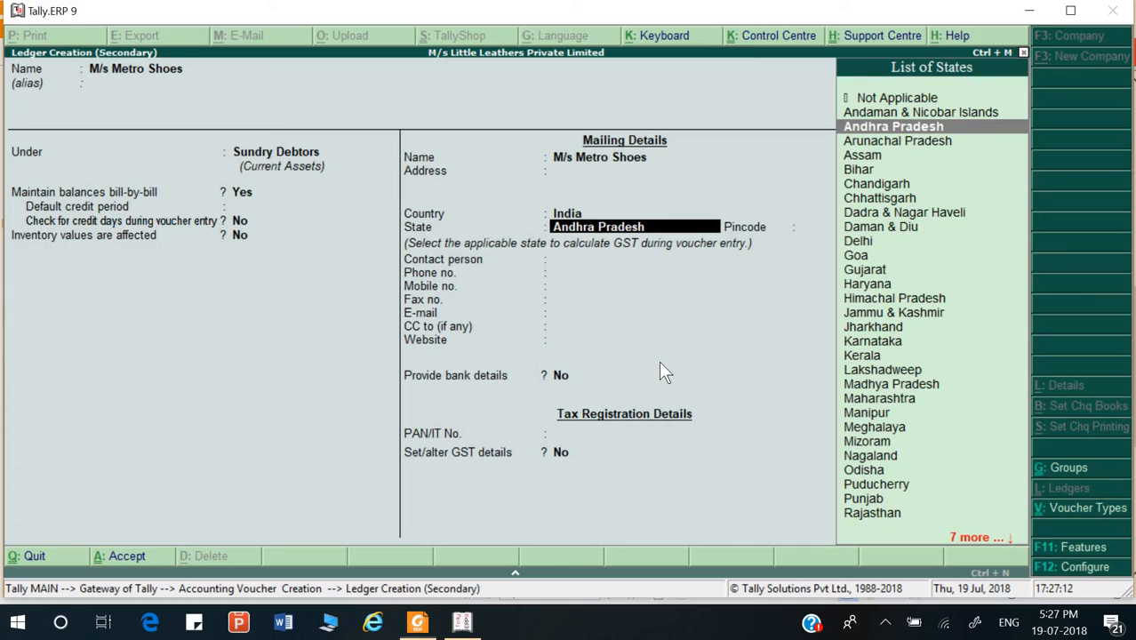
key("Return")
key("Return")
key("Return")
key("Return")
key("Return")
key("Return")
key("Return")
key("Return")
key("Return")
key("Return")
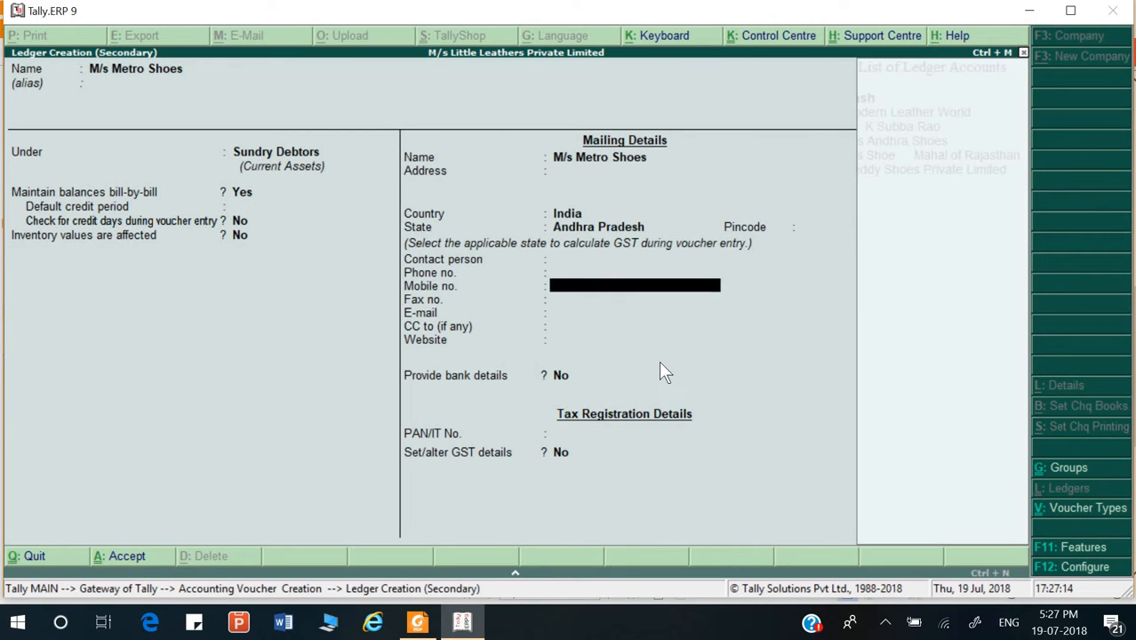
- Set the GST registration type of M/s Metro Shoes to Unregistered and save the ledger as the voucher's party
key("y")
key("Down")
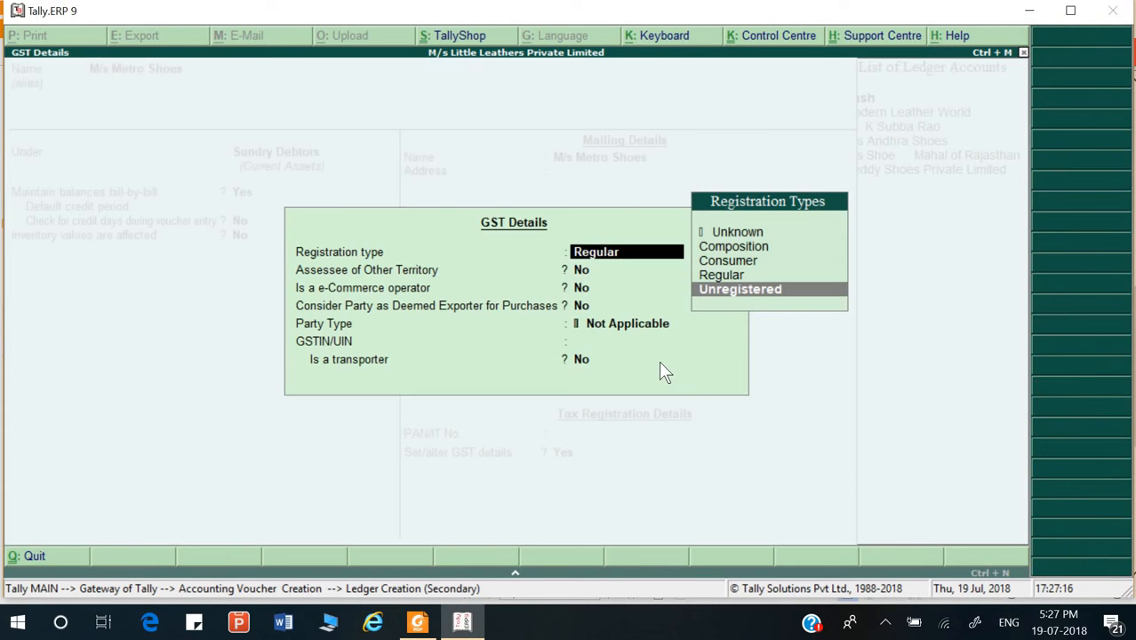
key("Return")
key("Return")
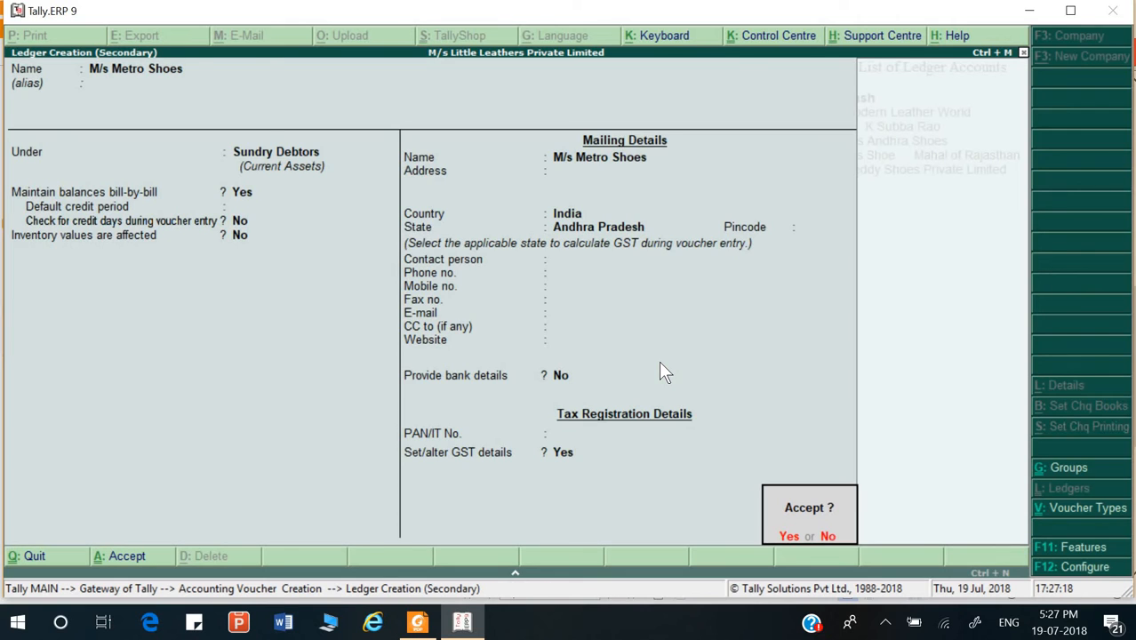
key("Return")
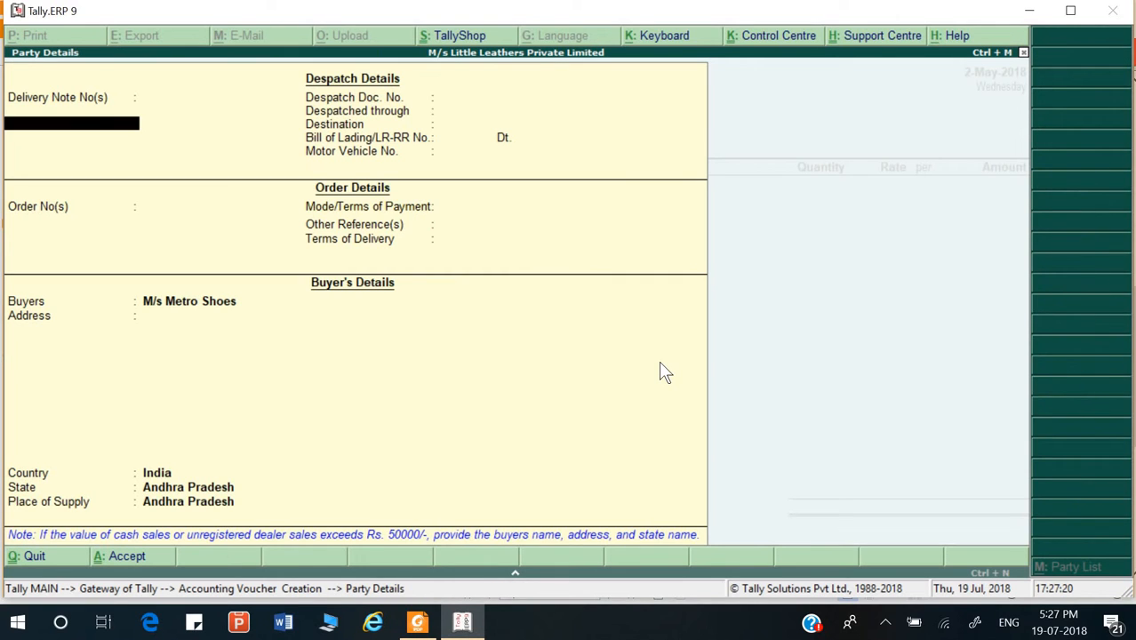
- Leave the despatch, order and address details of M/s Metro Shoes blank and choose Sales as the voucher's sales ledger
key("Return")
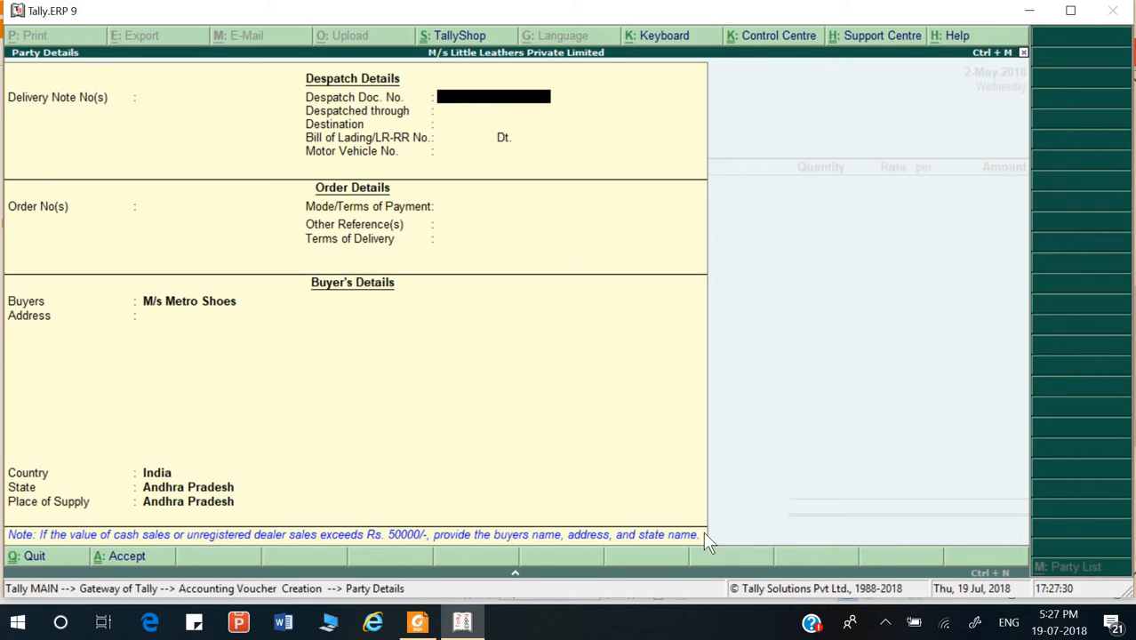
key("Return")
key("Return")
key("Return")
key("Return")
key("Return")
key("Return")
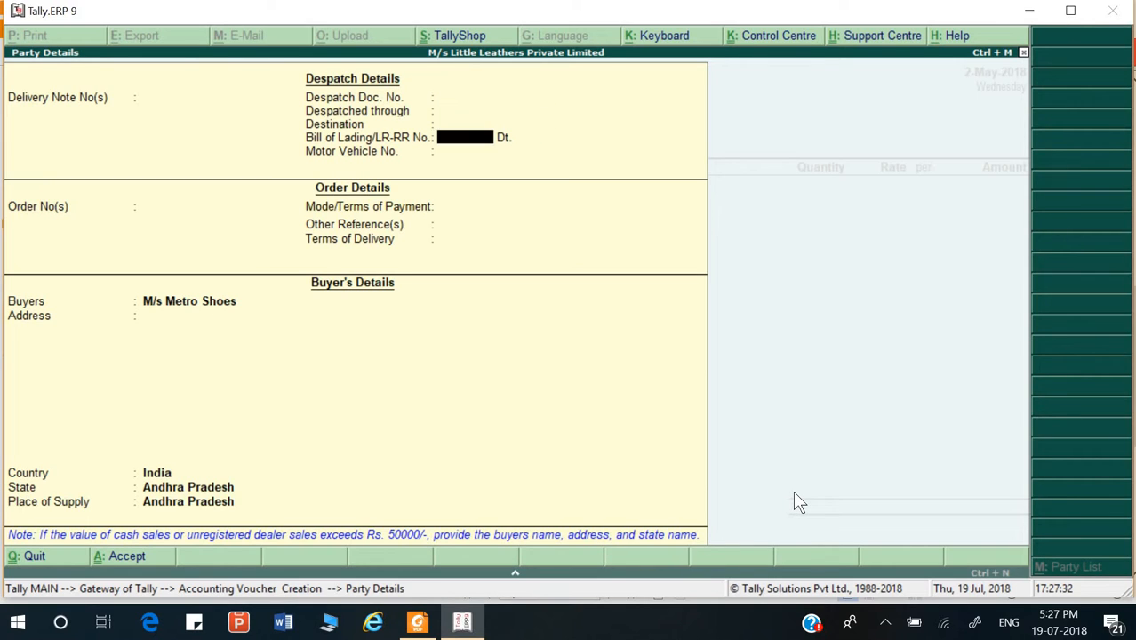
key("Return")
key("Return")
key("Return")
key("Return")
key("Return")
key("Return")
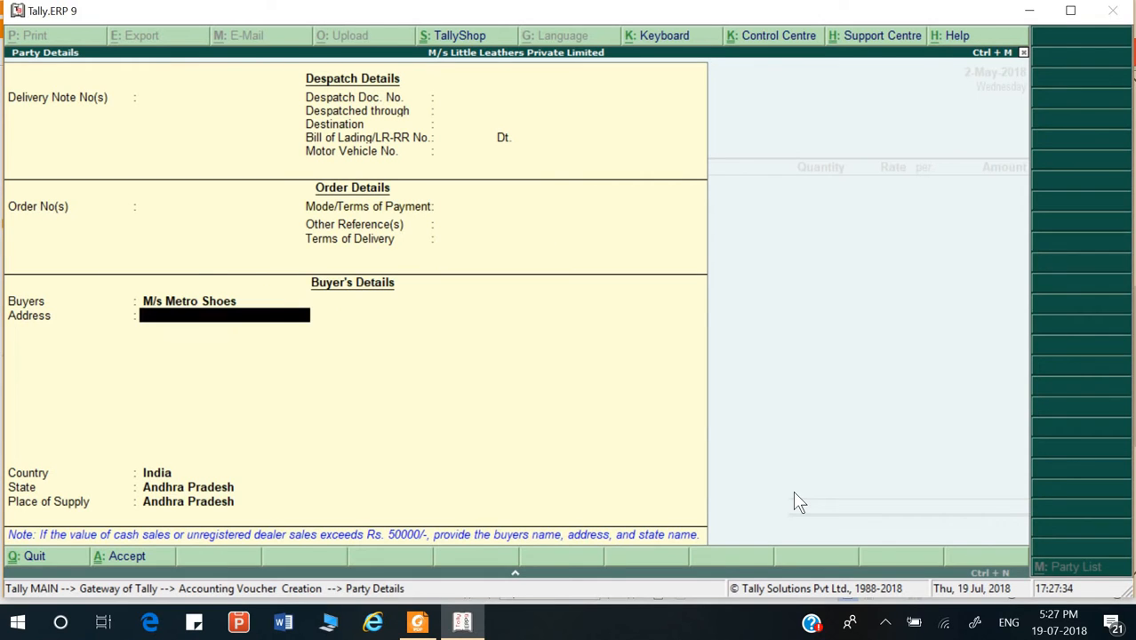
key("Return")
key("Return")
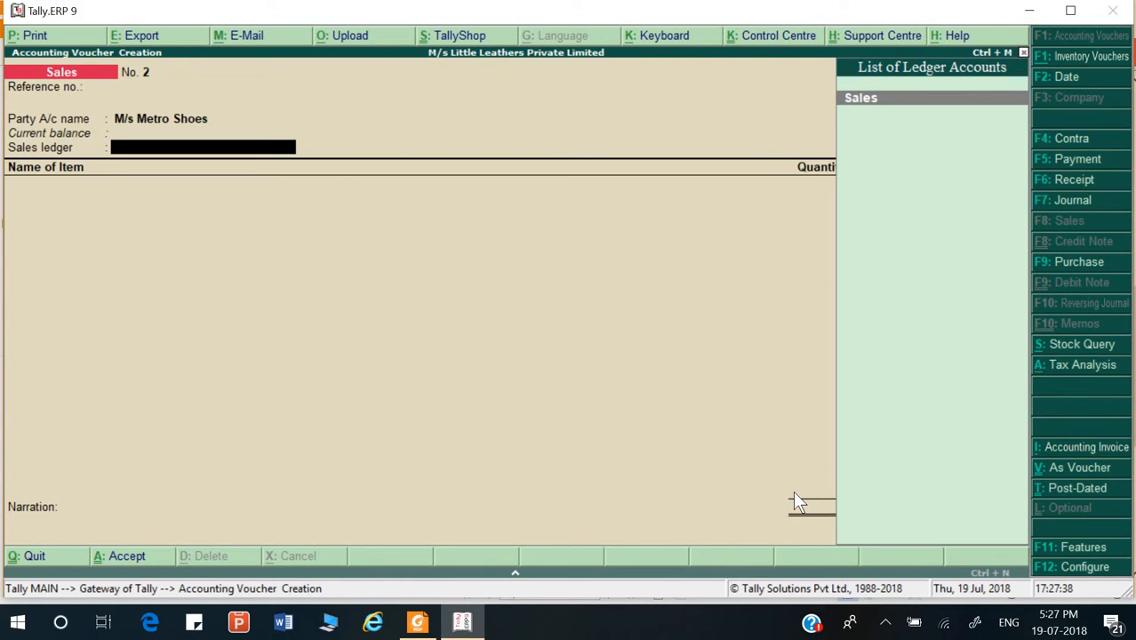
key("Return")
key("Return")
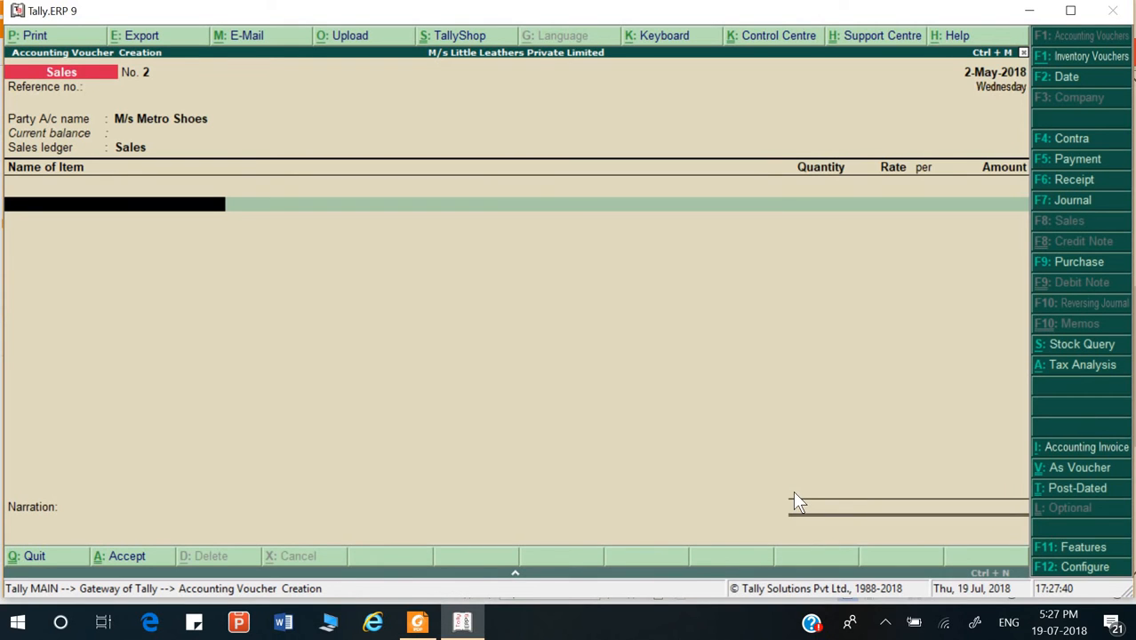
- Pick Woodland Men Casuals as the voucher's stock item and check the sold quantity and rate in the project PDF
key("Down")
key("Down")
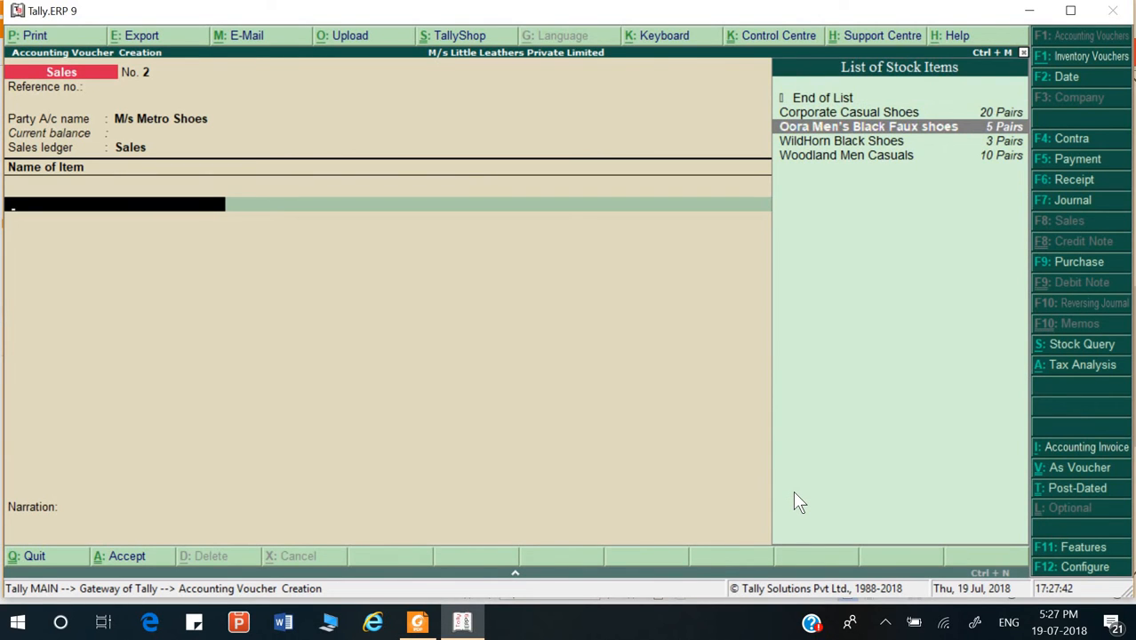
key("alt+Tab")
key("alt+Tab")
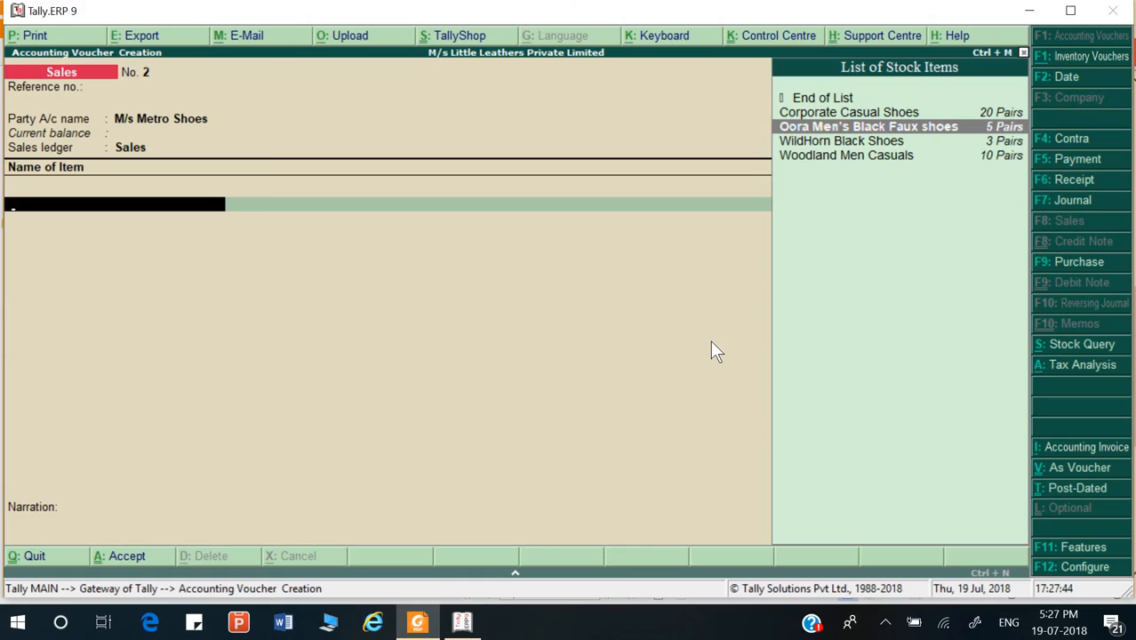
key("Down")
key("Down")
key("Return")
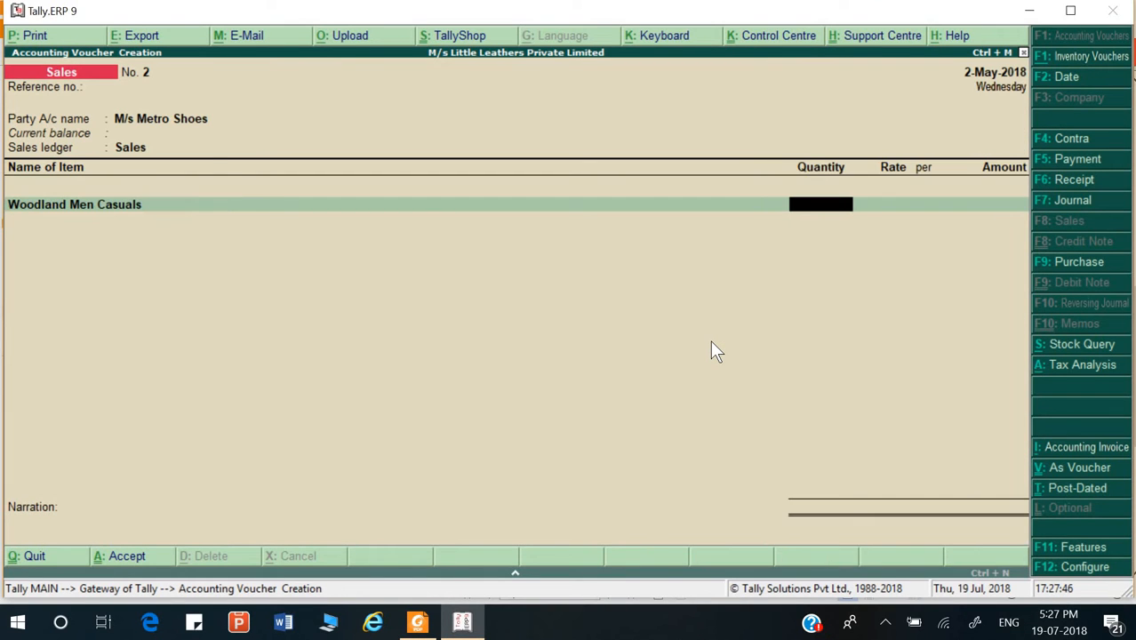
key("alt+Tab")
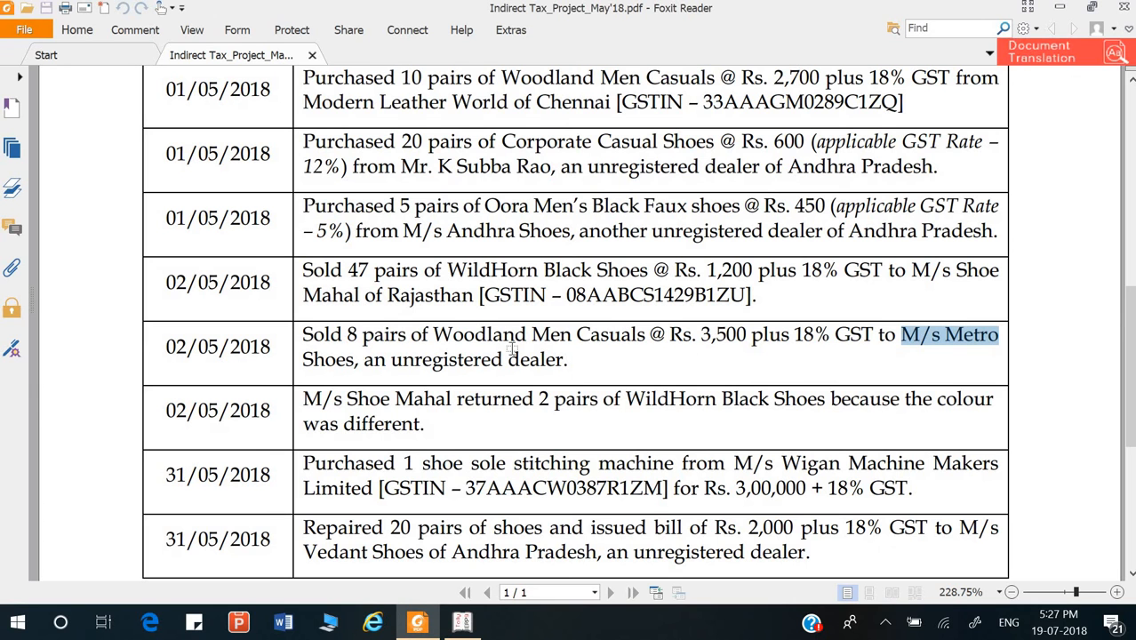
key("alt+Tab")
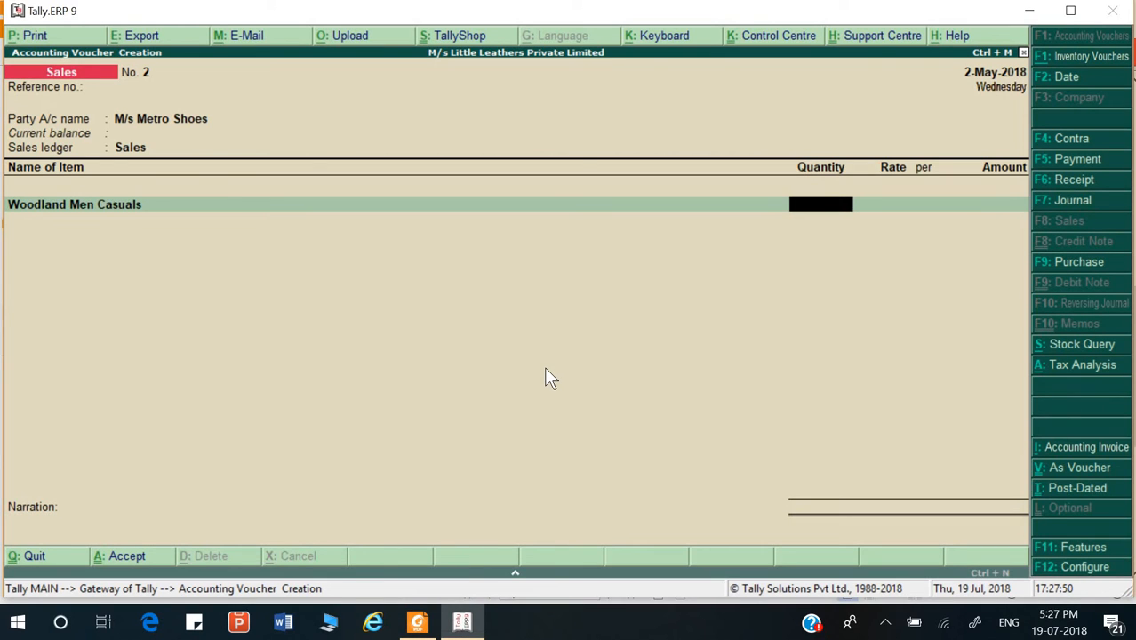
- Enter 8 pairs of Woodland Men Casuals at a rate of 3,500 per pair and finish the item list
type("8")
key("Return")
type("35000")
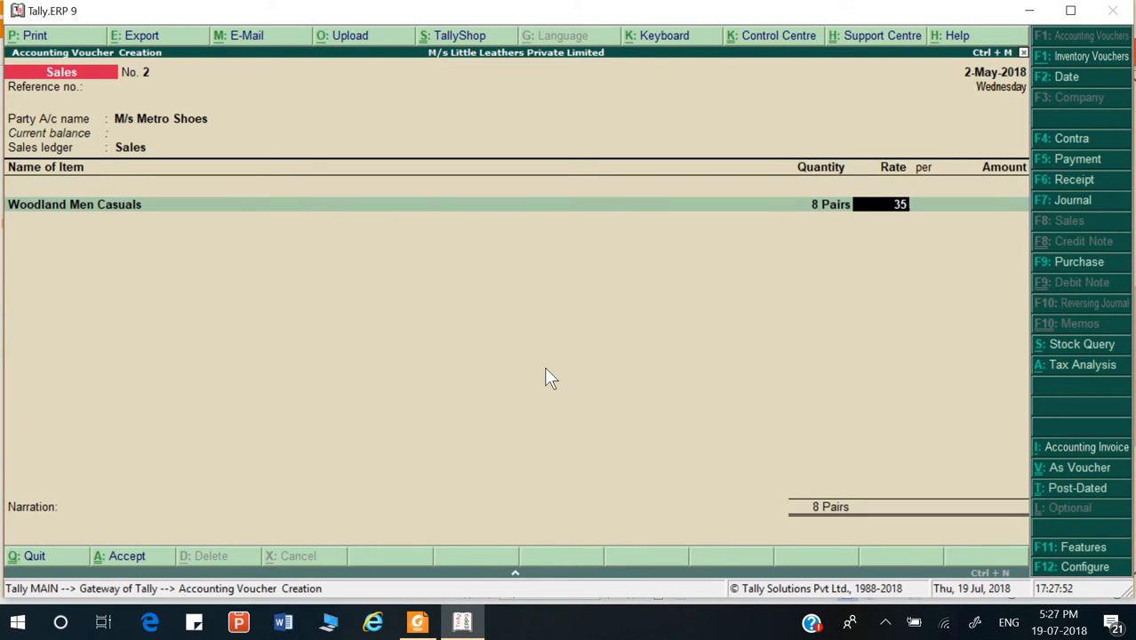
key("BackSpace")
key("Return")
key("Return")
key("Return")
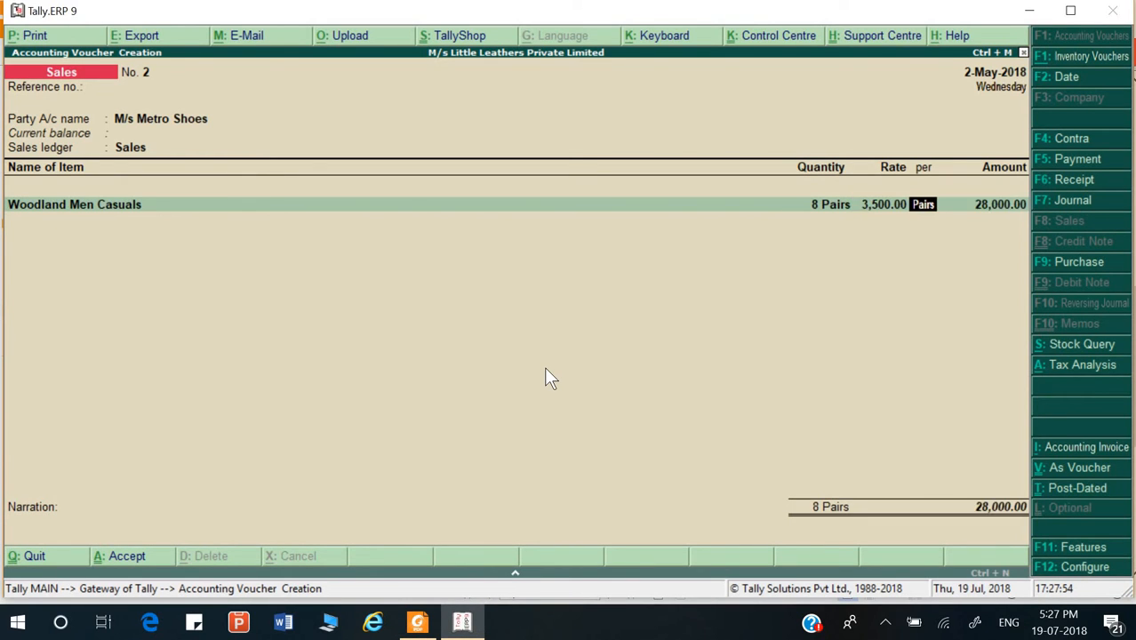
key("Return")
key("Return")
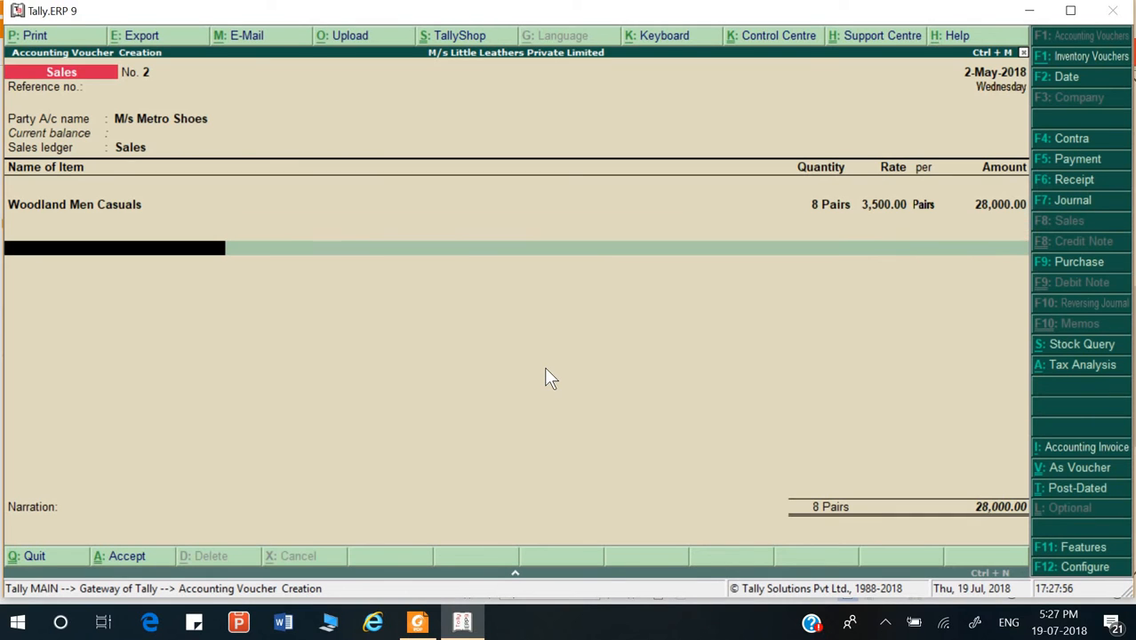
- Add the CGST and SGST ledgers below the item, keeping their calculated tax amounts
type("Cg")
key("Return")
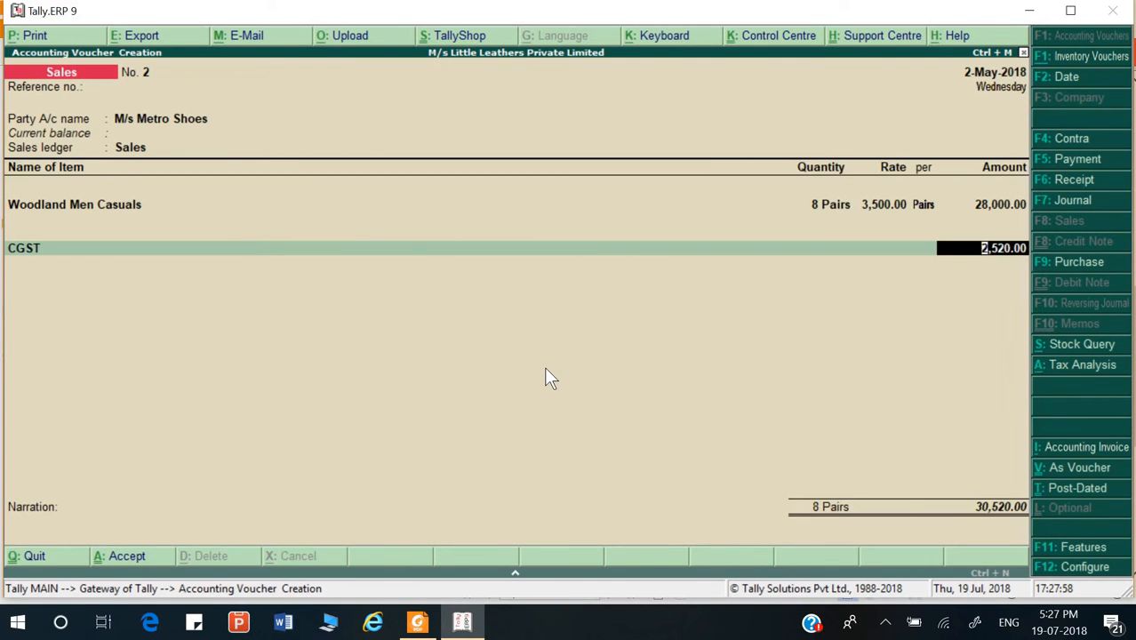
key("Return")
type("Sg")
key("Return")
key("Return")
key("Return")
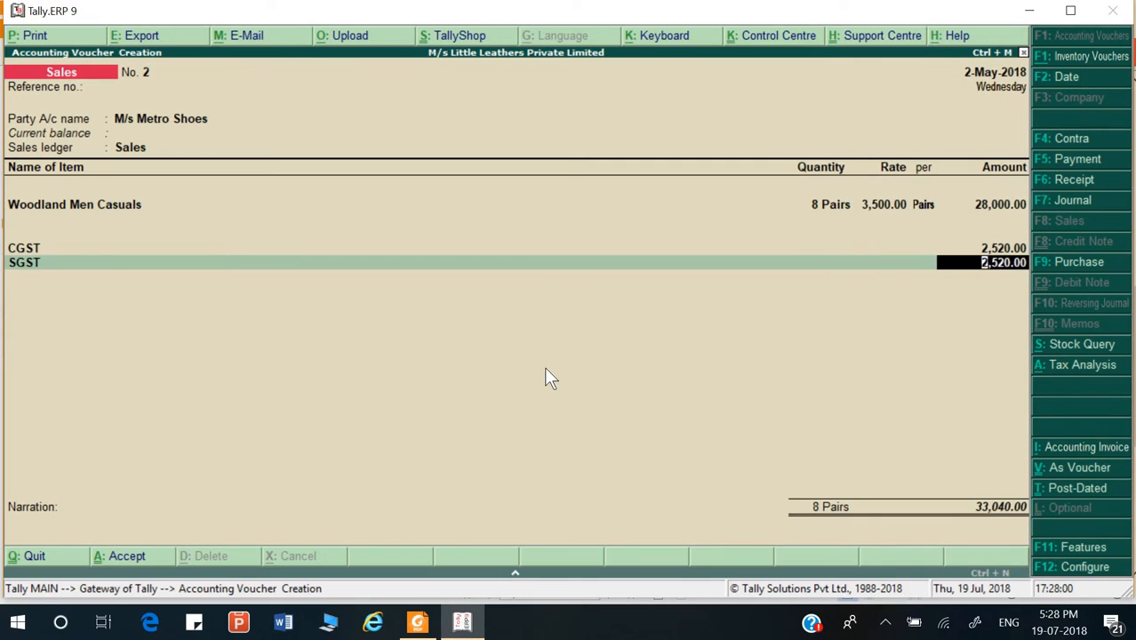
key("Return")
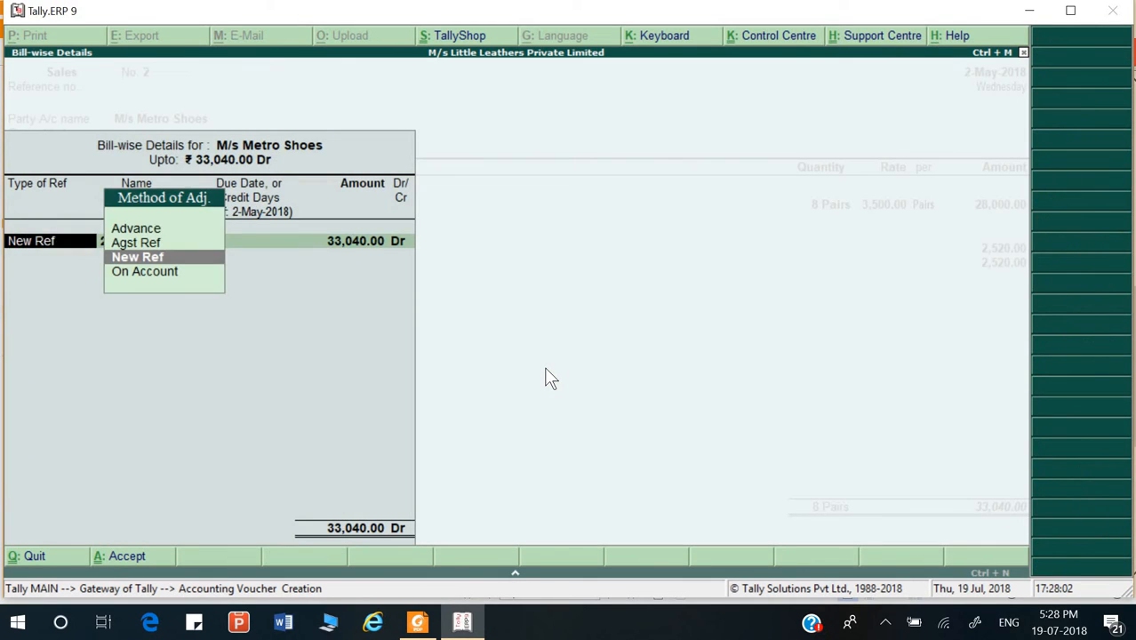
- Keep the bill as a New Ref, enter the narration "Being goods sold" and save the sales voucher
key("Return")
key("Return")
key("Return")
key("Return")
key("Return")
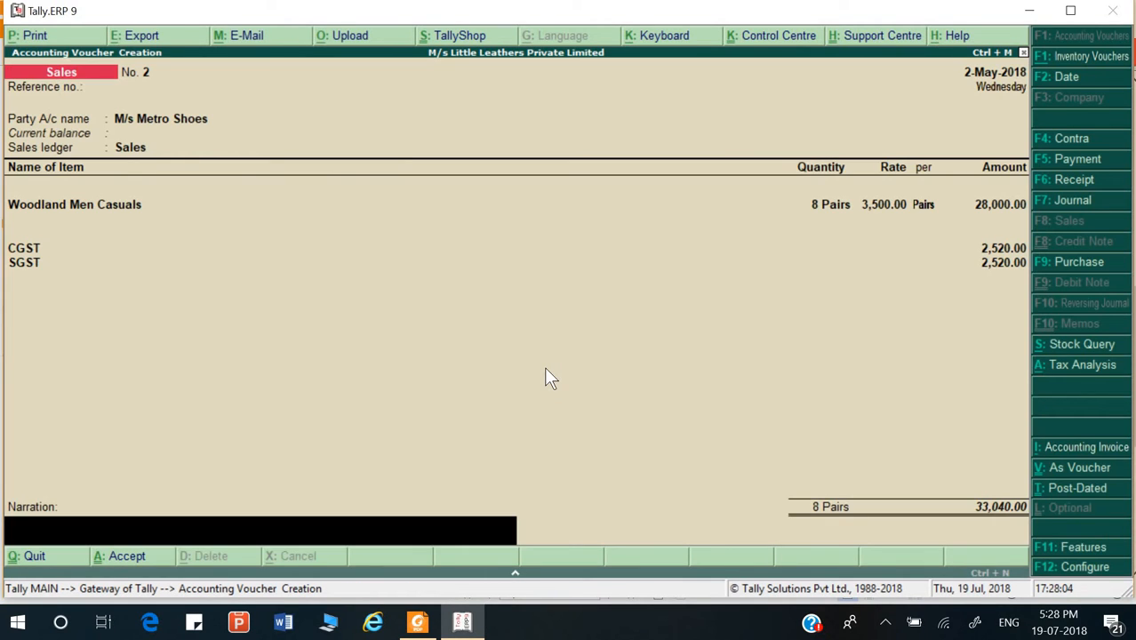
type("Being goods sold")
key("Return")
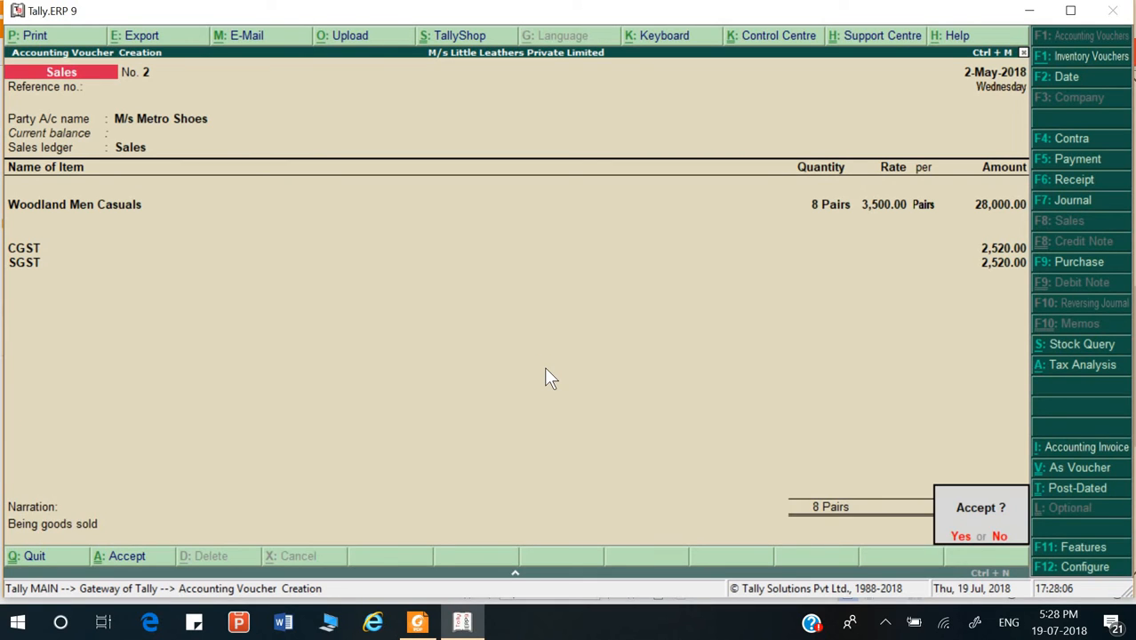
key("y")
- Check the sales return in the project PDF, and enable debit and credit notes in the accounting features, both recorded in invoice mode
key("alt+Tab")
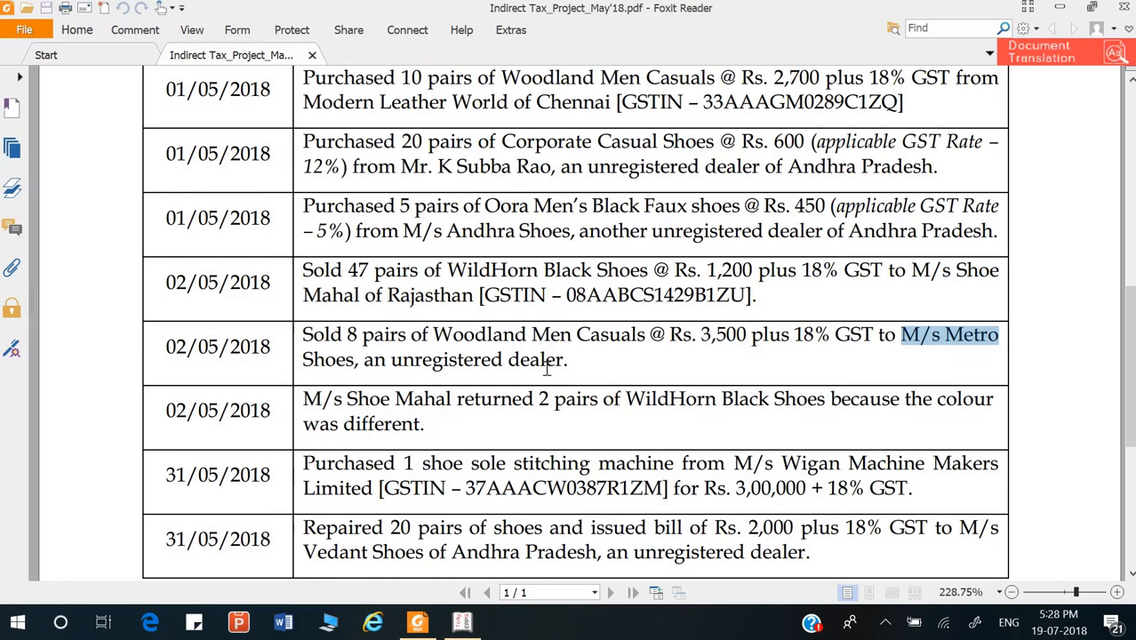
scroll(460, 353, "down", 3)
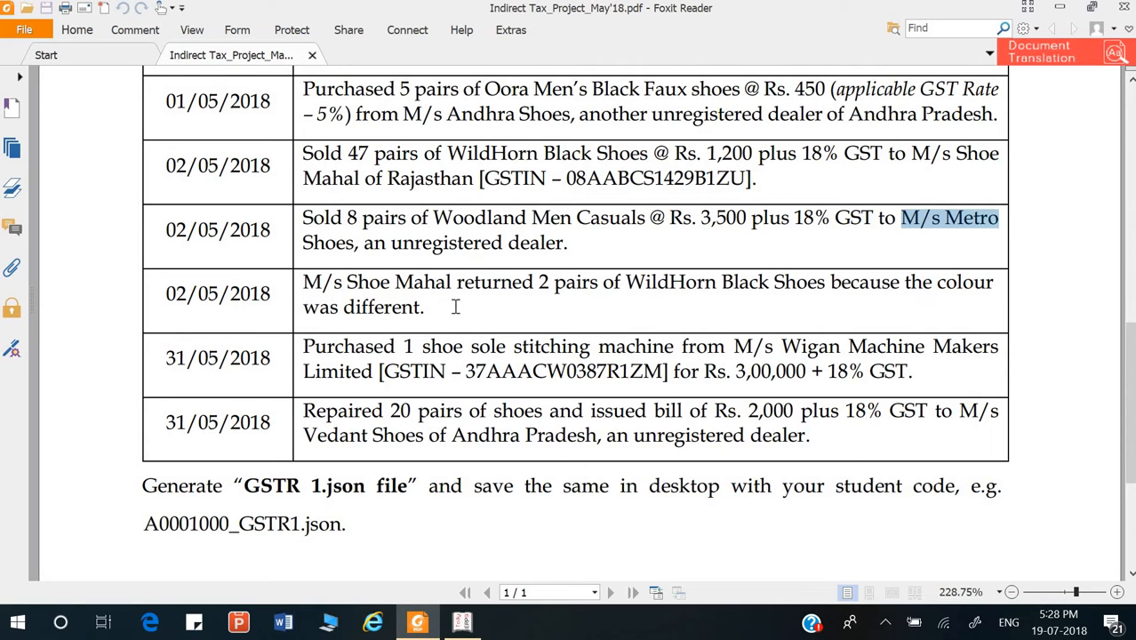
key("alt+Tab")
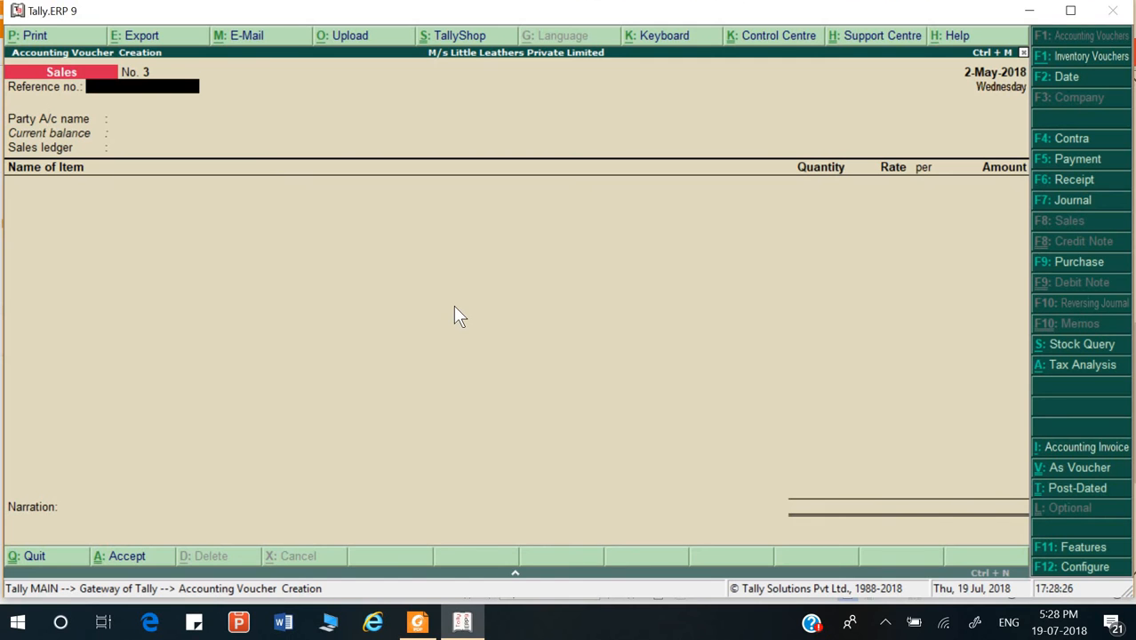
key("F11")
key("Down")
key("Down")
key("Down")
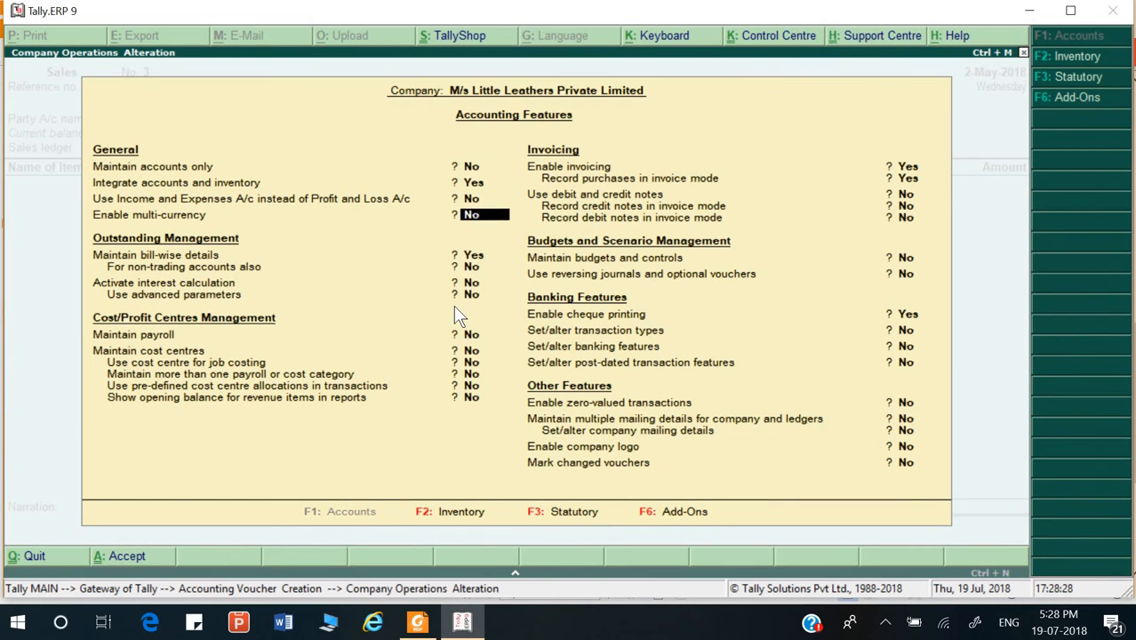
key("Down")
key("Down")
key("Down")
key("Down")
key("Down")
key("Down")
key("Down")
key("Down")
key("y")
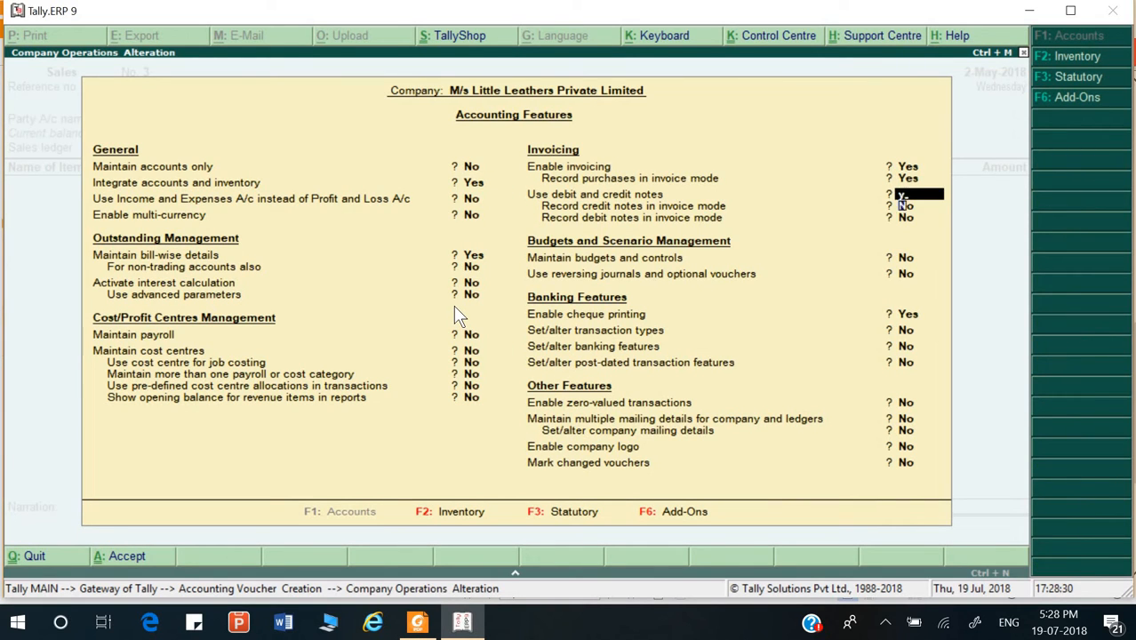
key("y")
key("y")
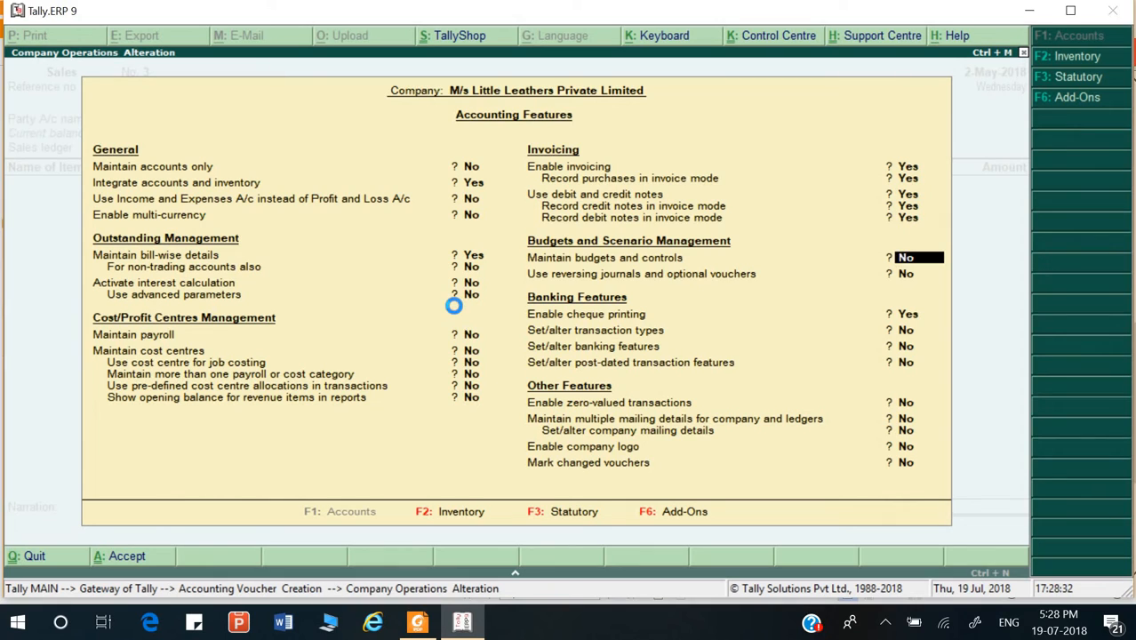
key("ctrl+a")
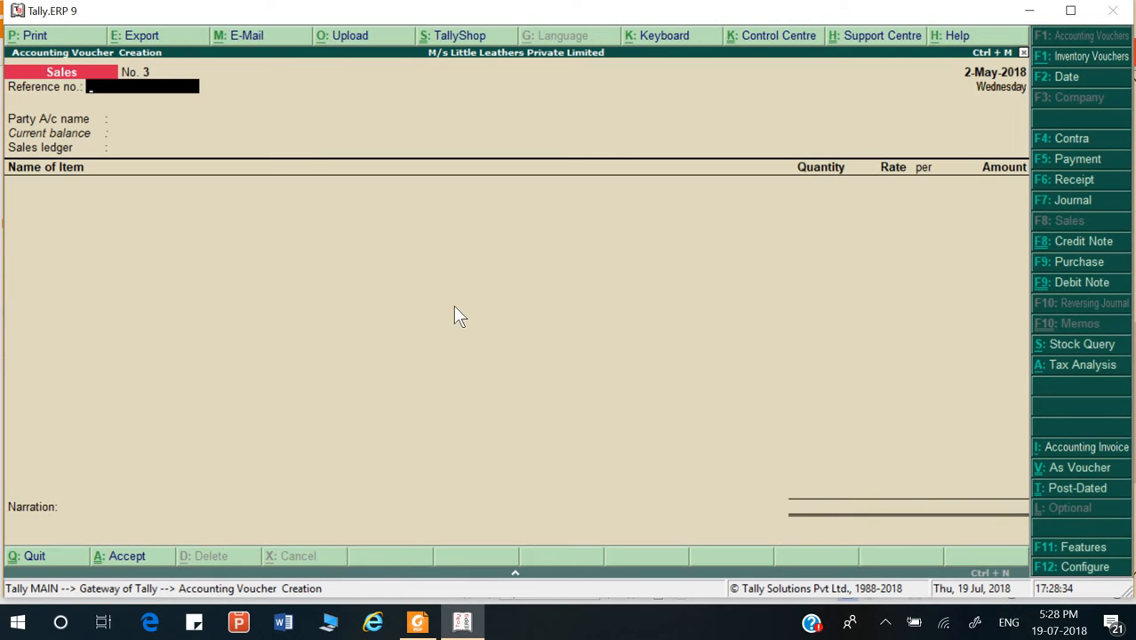
- Start a credit note against original invoice number 1, dated 2-May-2018
key("ctrl+F8")
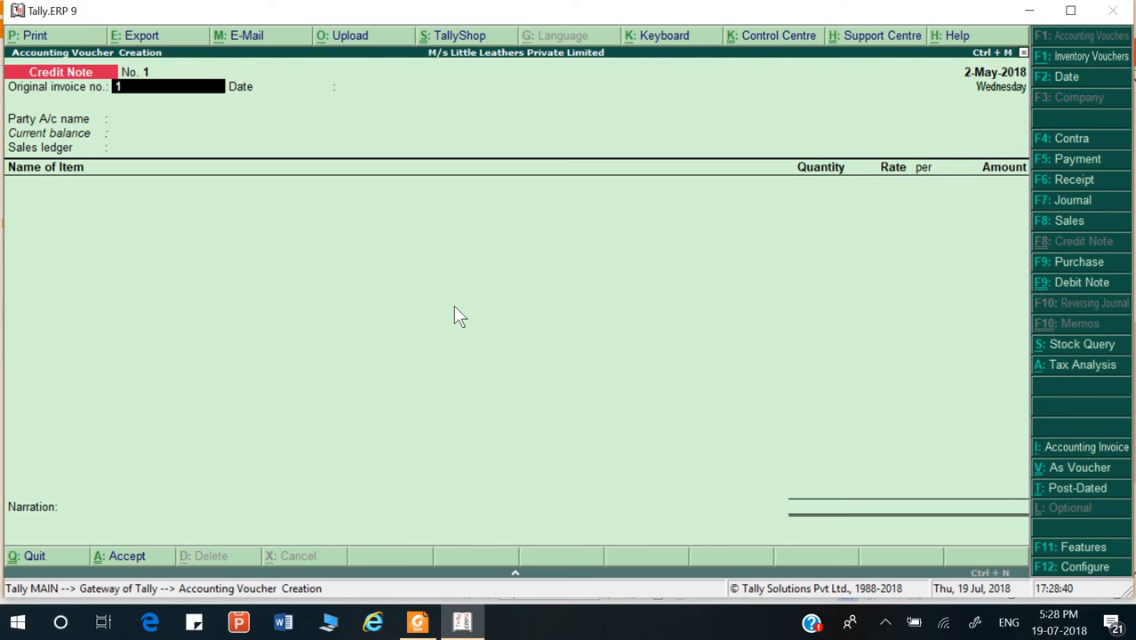
key("Return")
type("1")
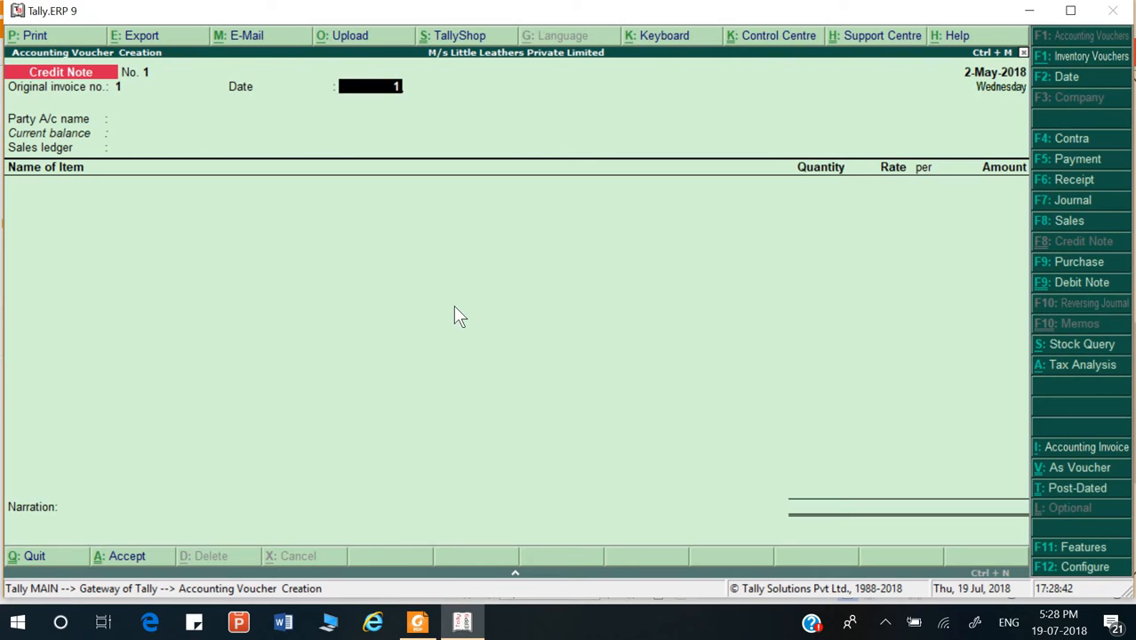
key("BackSpace")
type("20")
type("5")
key("BackSpace")
key("BackSpace")
type(".5")
key("Return")
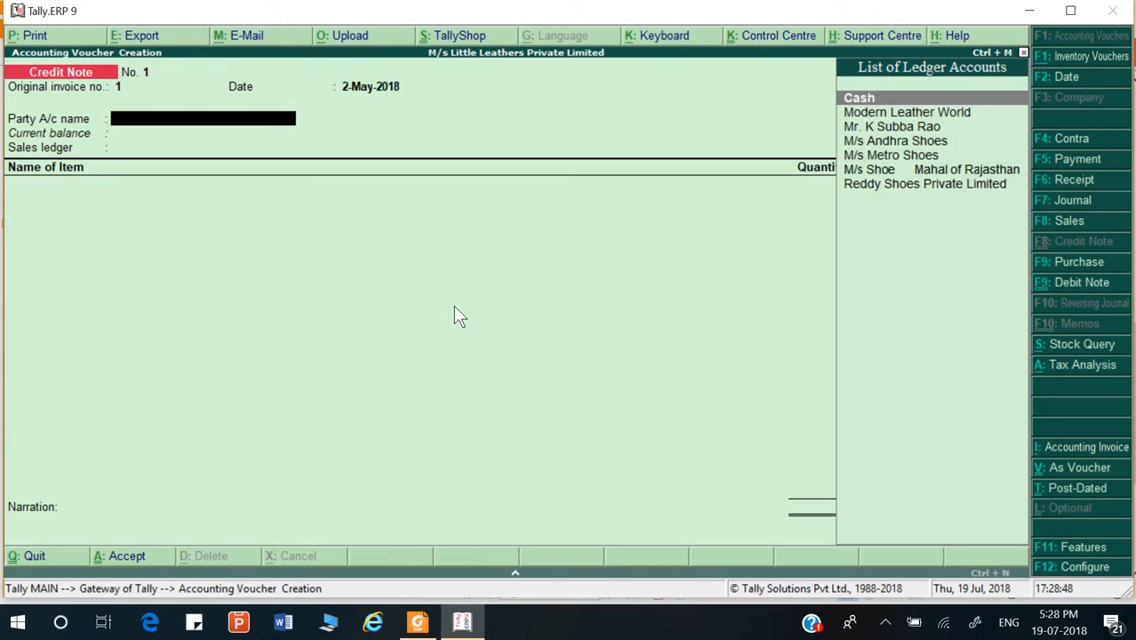
- Choose M/s Shoe Mahal of Rajasthan as the credit note's party and leave the receipt, order and address details blank
type("M")
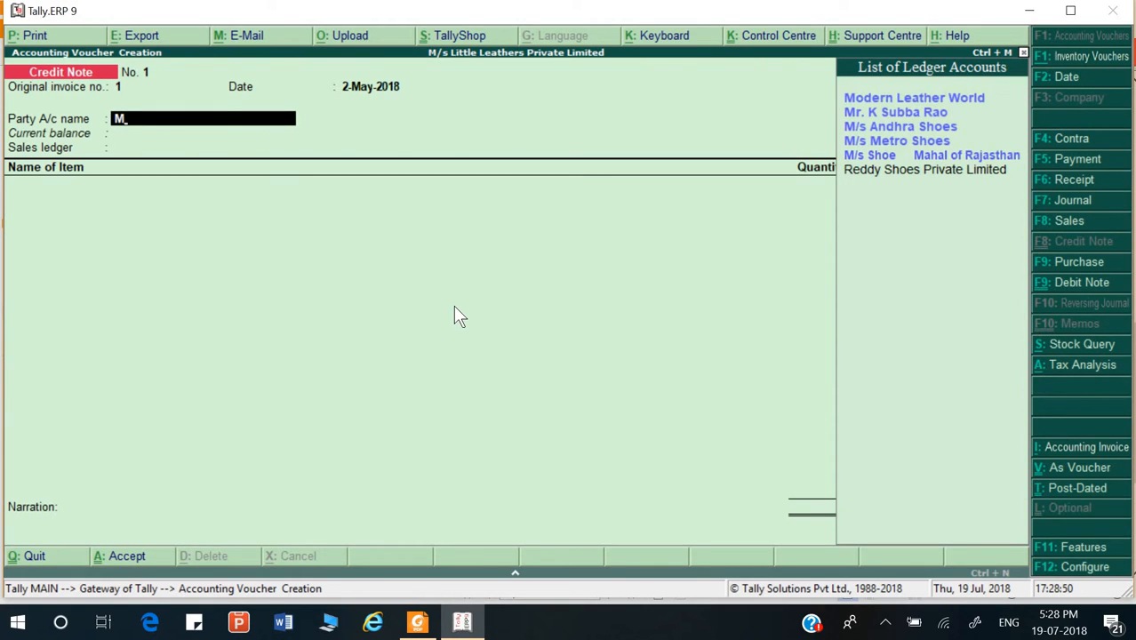
key("Down")
key("Down")
key("Down")
key("Up")
key("Down")
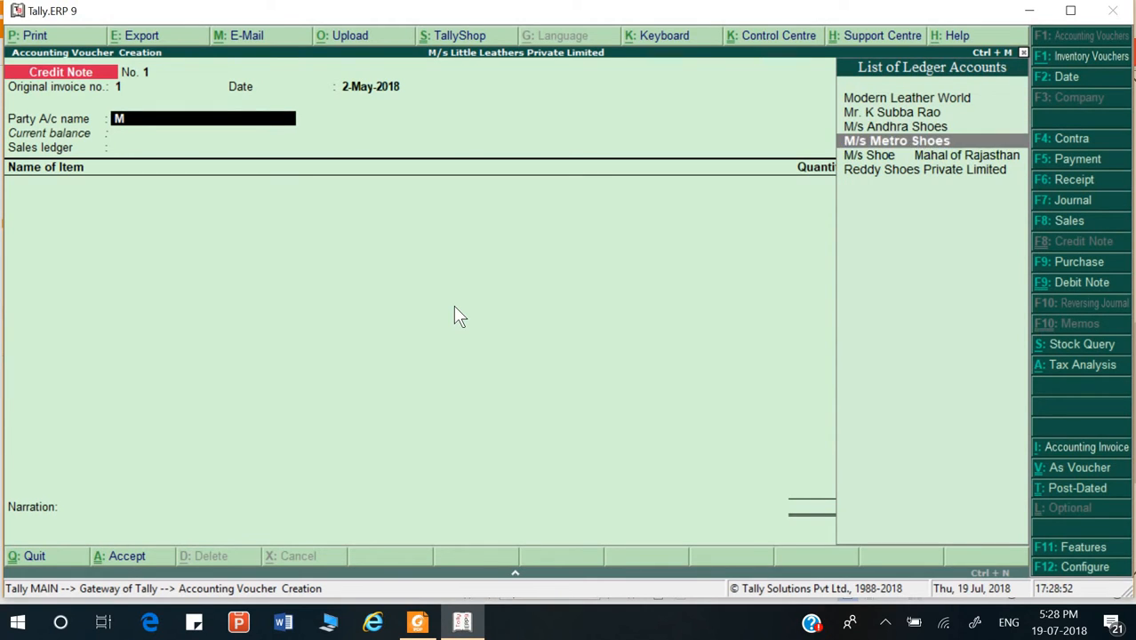
key("Down")
key("Return")
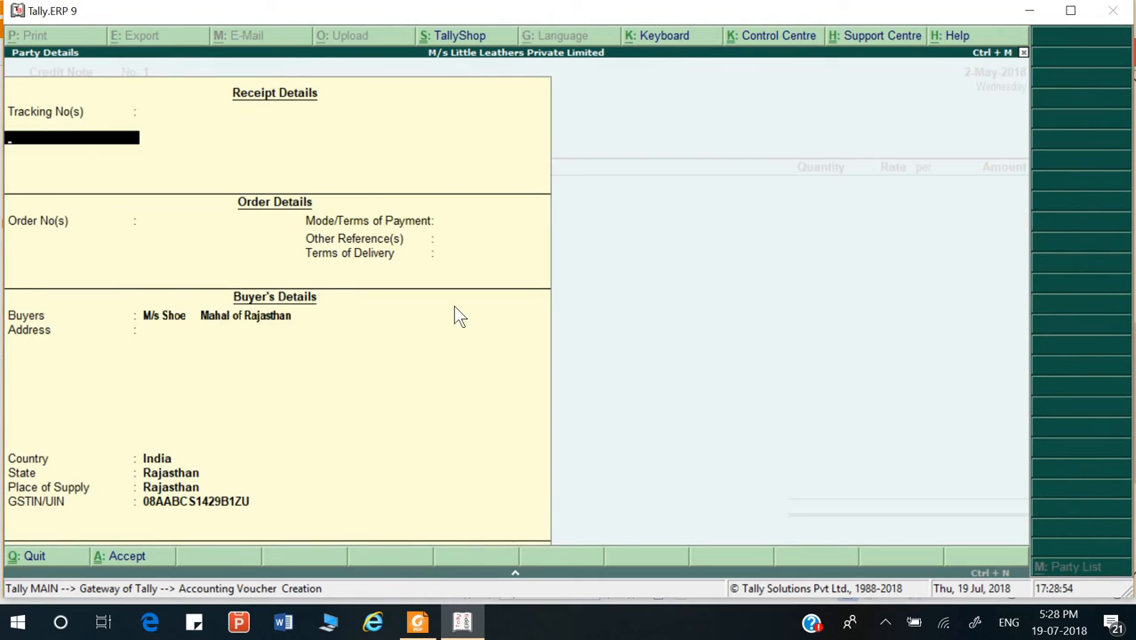
key("Return")
key("Return")
key("Return")
key("Return")
key("Return")
key("Return")
key("Return")
key("Return")
key("Return")
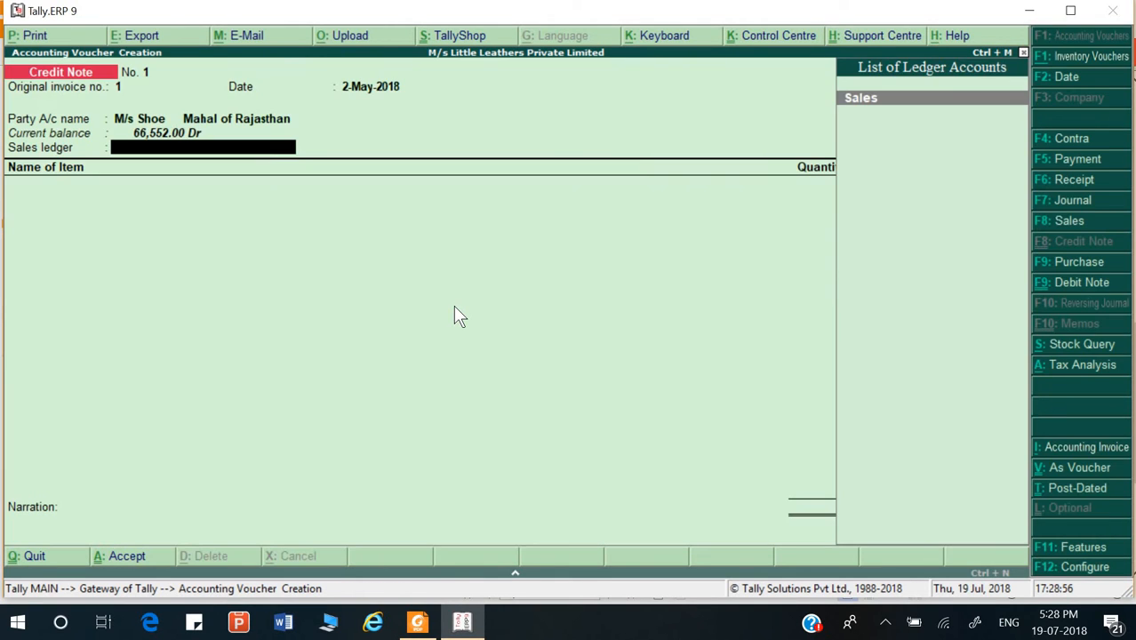
- Set the credit note's sales ledger to Sales without entering a tax classification
key("Return")
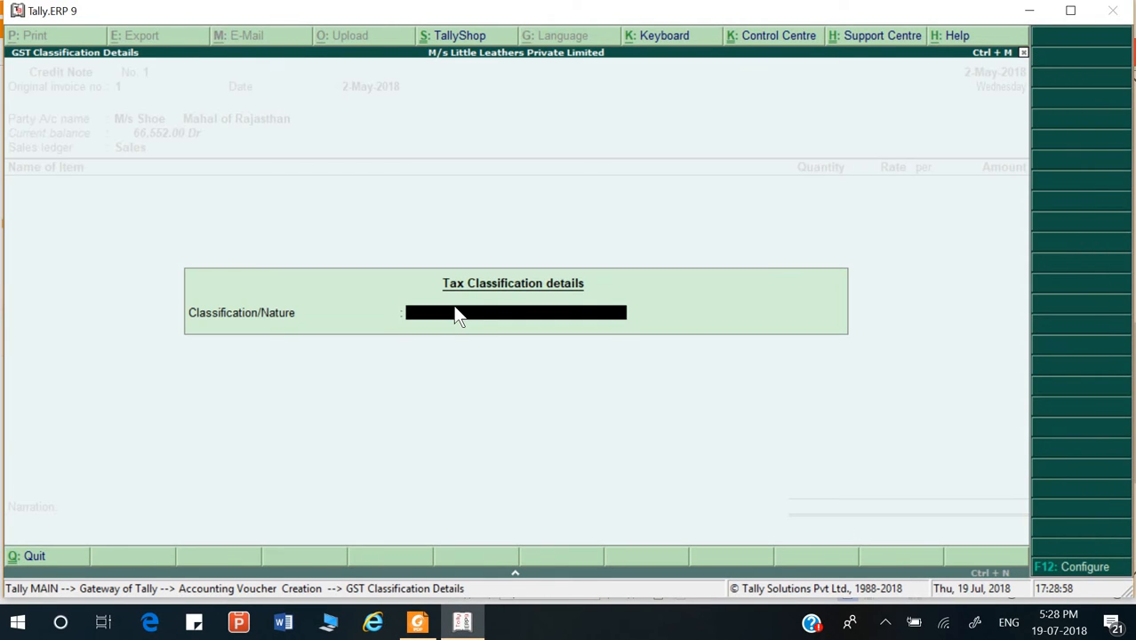
key("Escape")
key("Return")
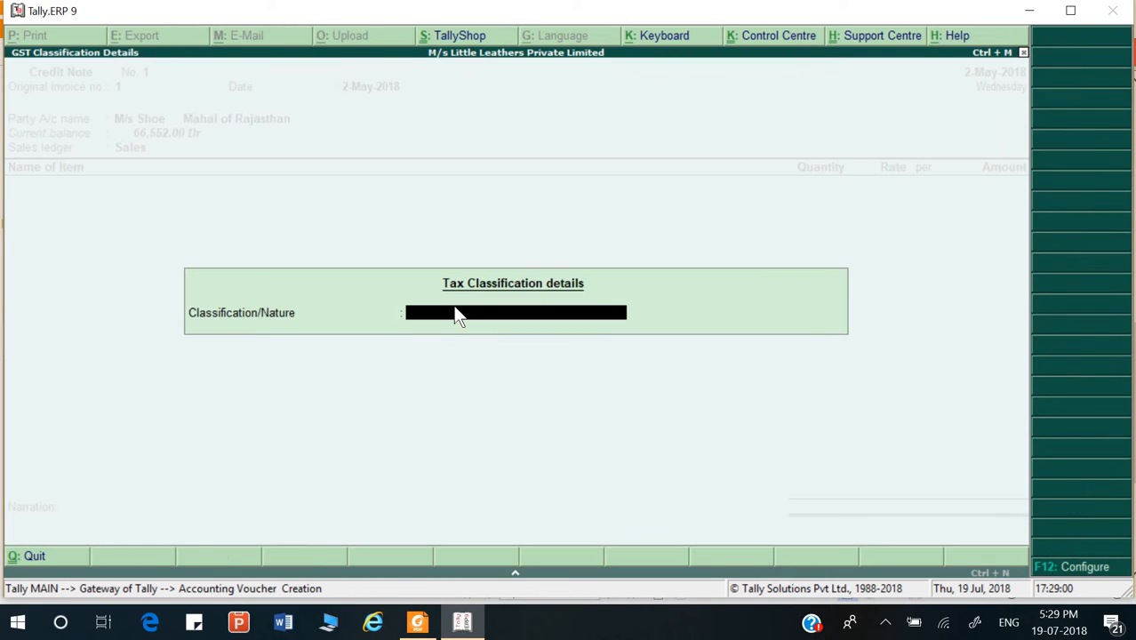
key("Return")
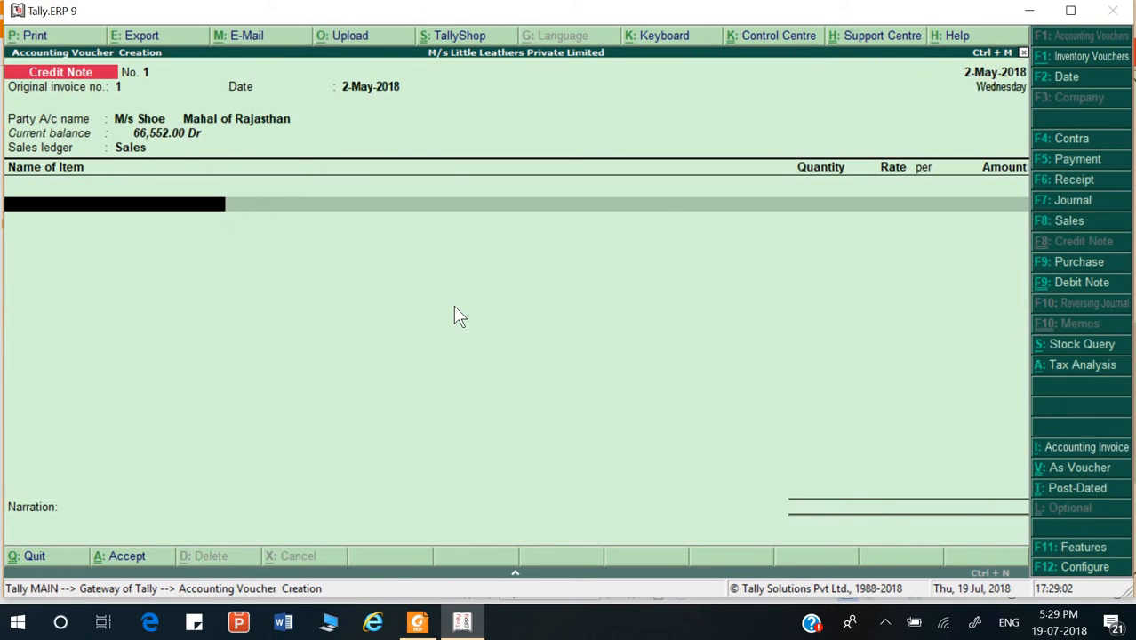
- Check the returned item in the project PDF and add 2 pairs of WildHorn Black Shoes at 1,200.00 to the credit note
key("Down")
key("Down")
key("alt+Tab")
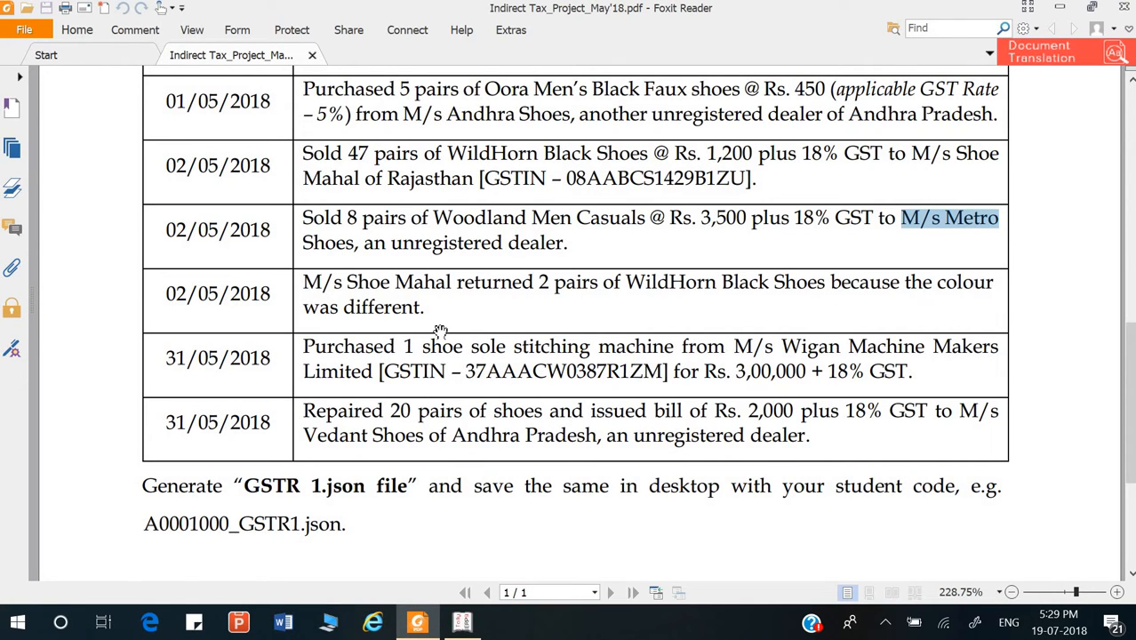
left_click(637, 278)
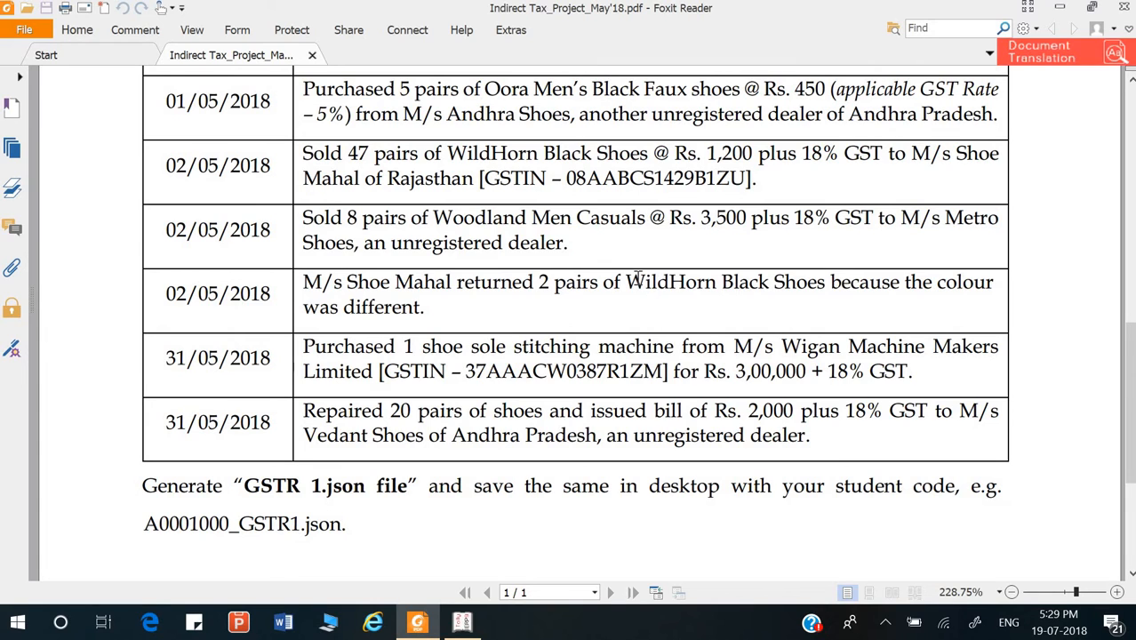
key("alt+Tab")
key("Down")
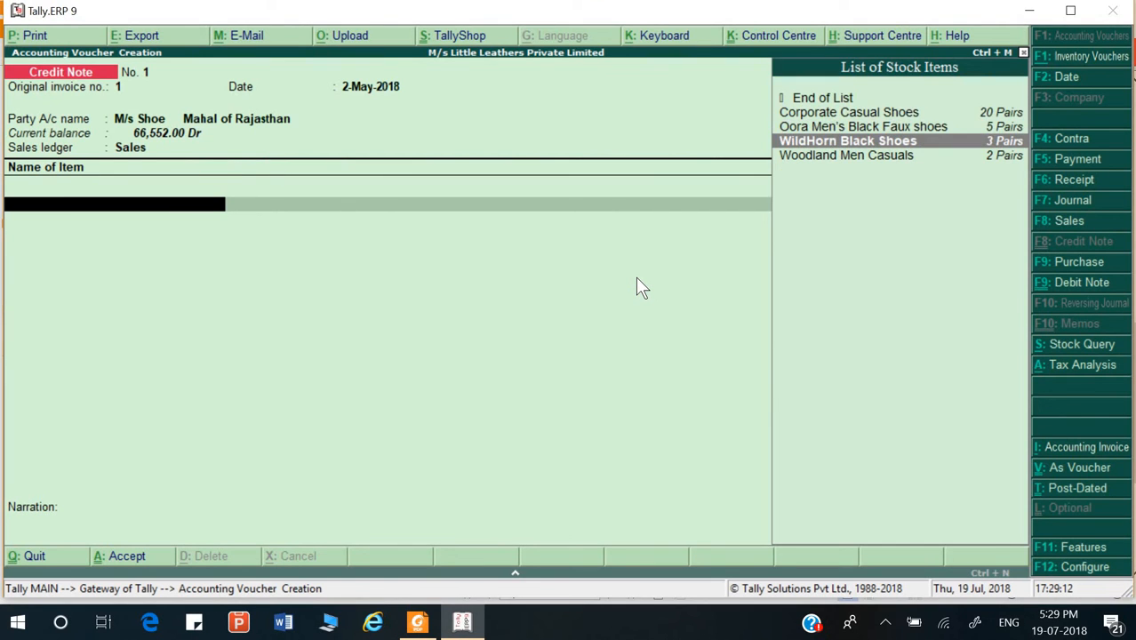
key("Return")
type("2")
key("Return")
key("Return")
key("Return")
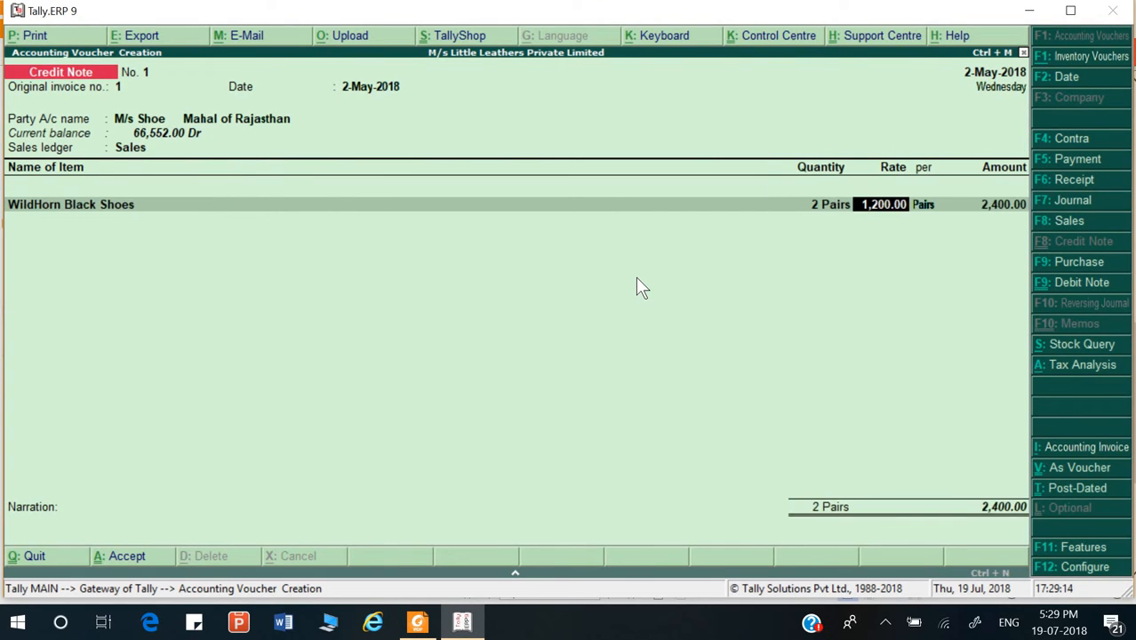
key("Return")
key("Return")
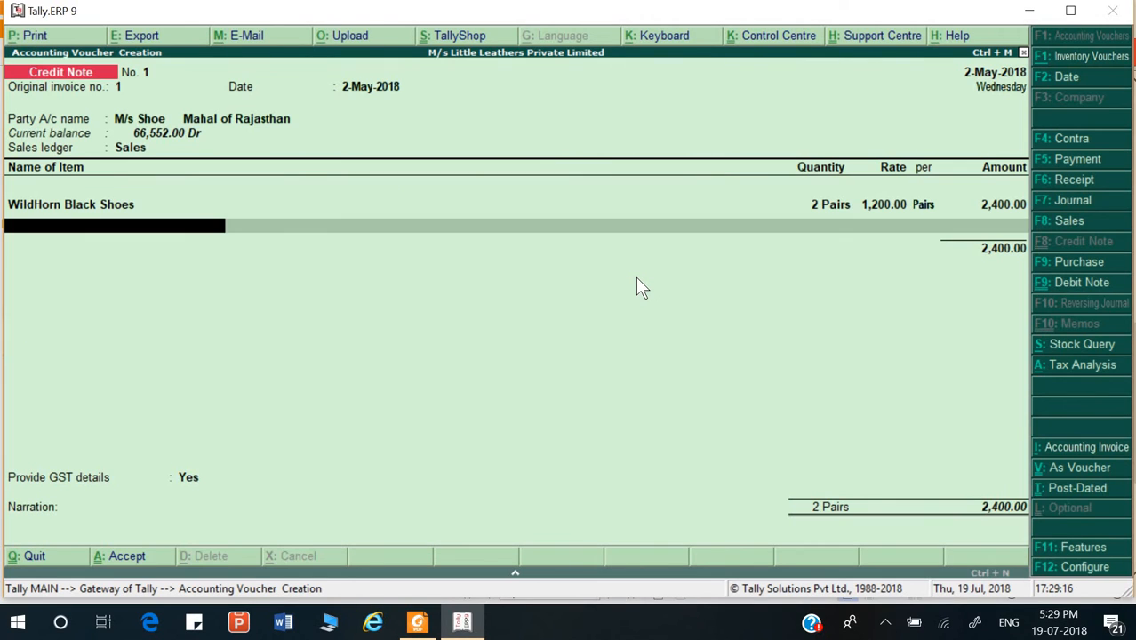
- End the credit note's item list and add the IGST ledger with its calculated amount
key("Return")
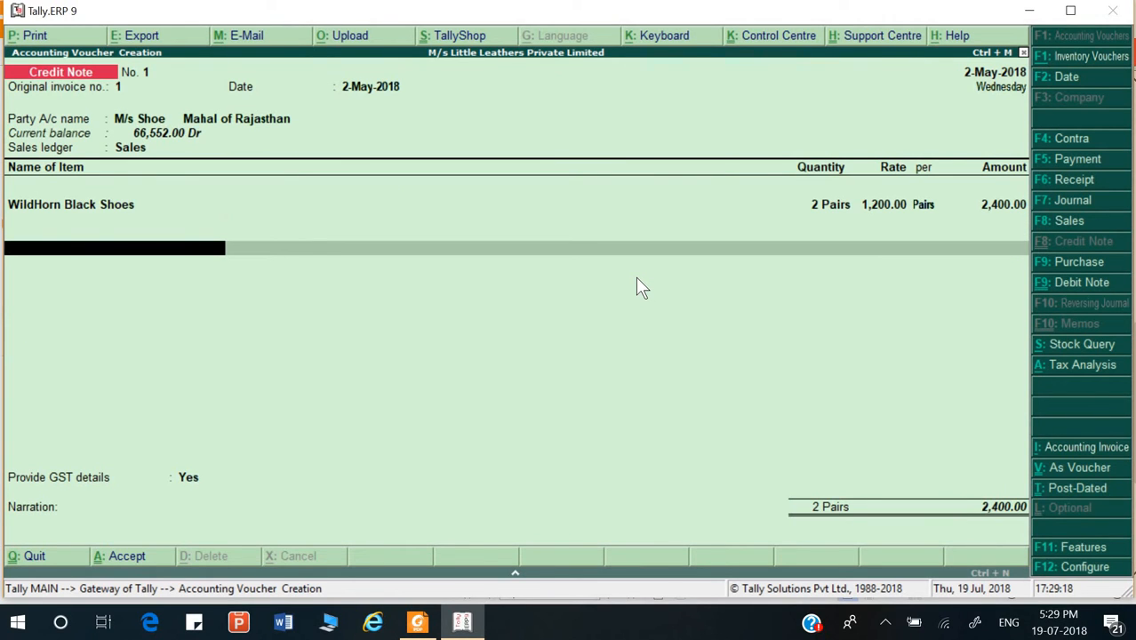
type("I")
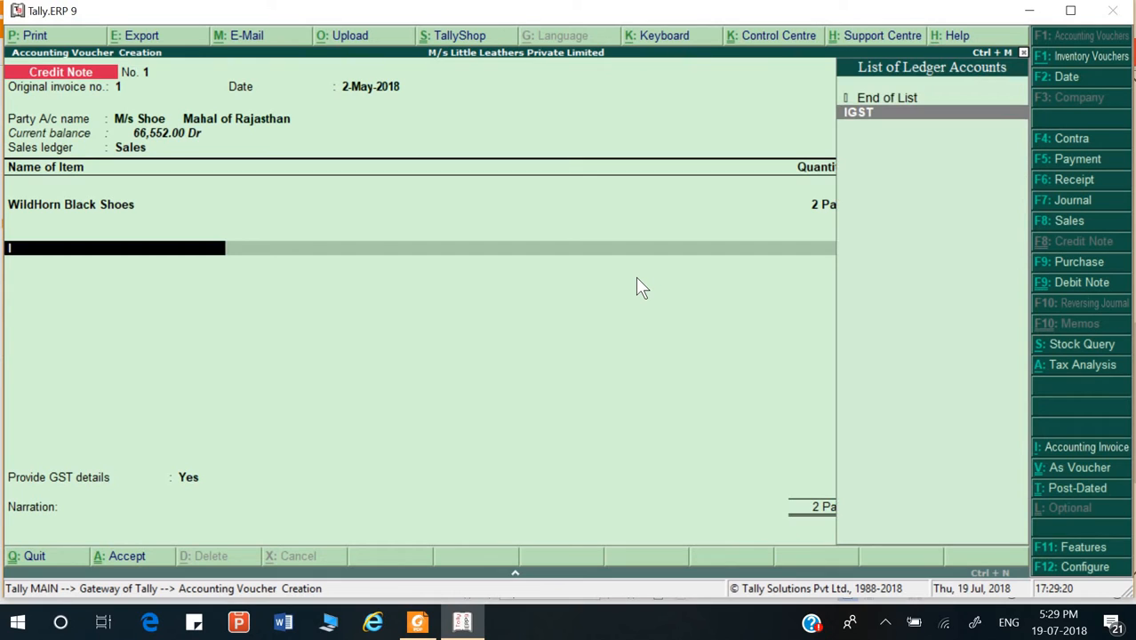
key("Return")
key("Return")
key("Return")
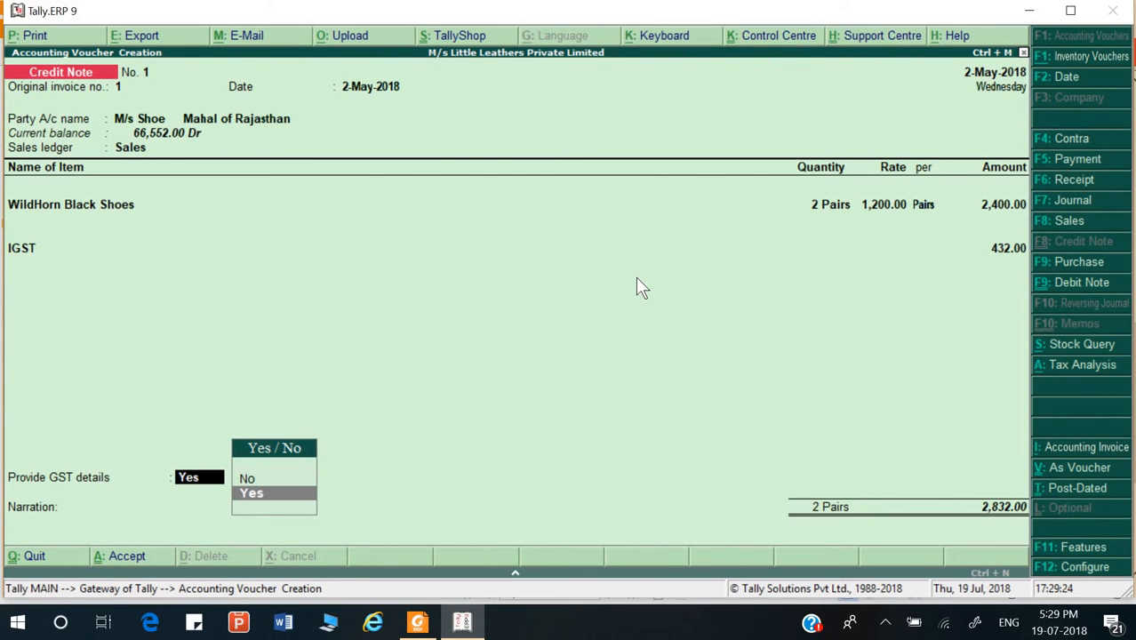
- Provide GST details for the credit note and set the reason for issuing it to 01-Sales Return
key("Return")
key("Down")
key("Down")
key("Down")
key("Down")
key("Down")
key("Down")
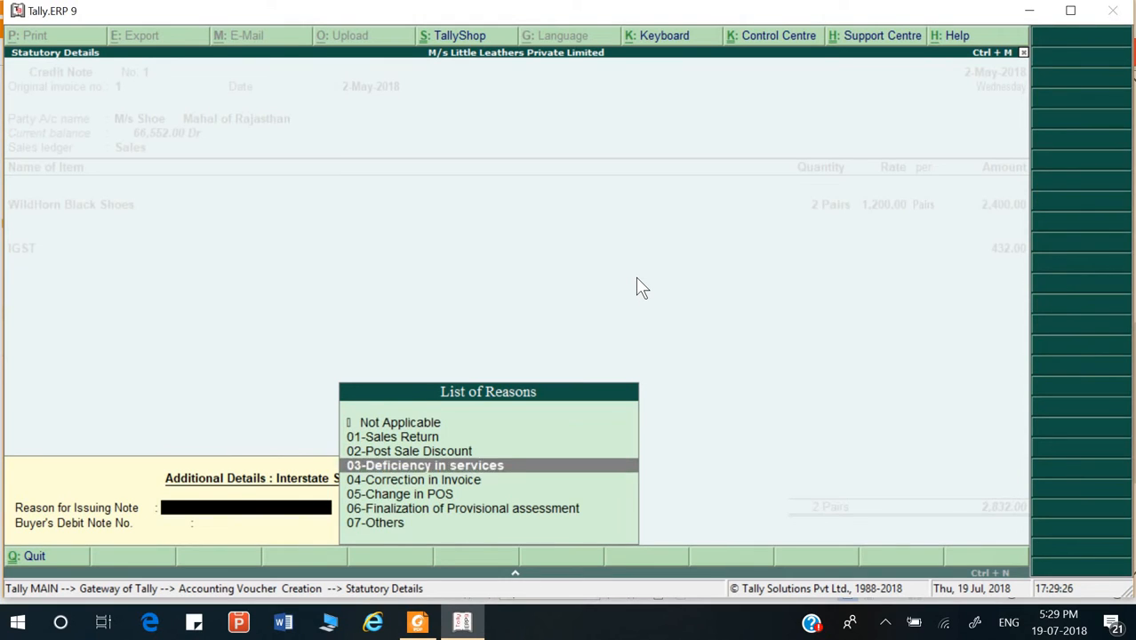
key("Up")
key("Up")
key("Up")
key("Up")
key("Up")
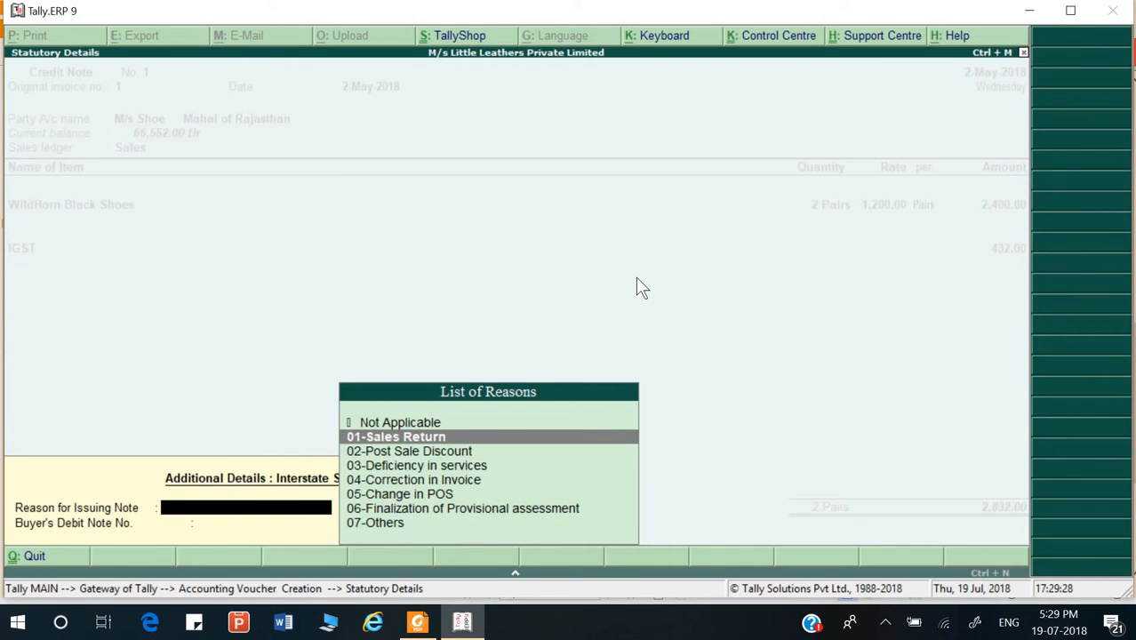
key("Return")
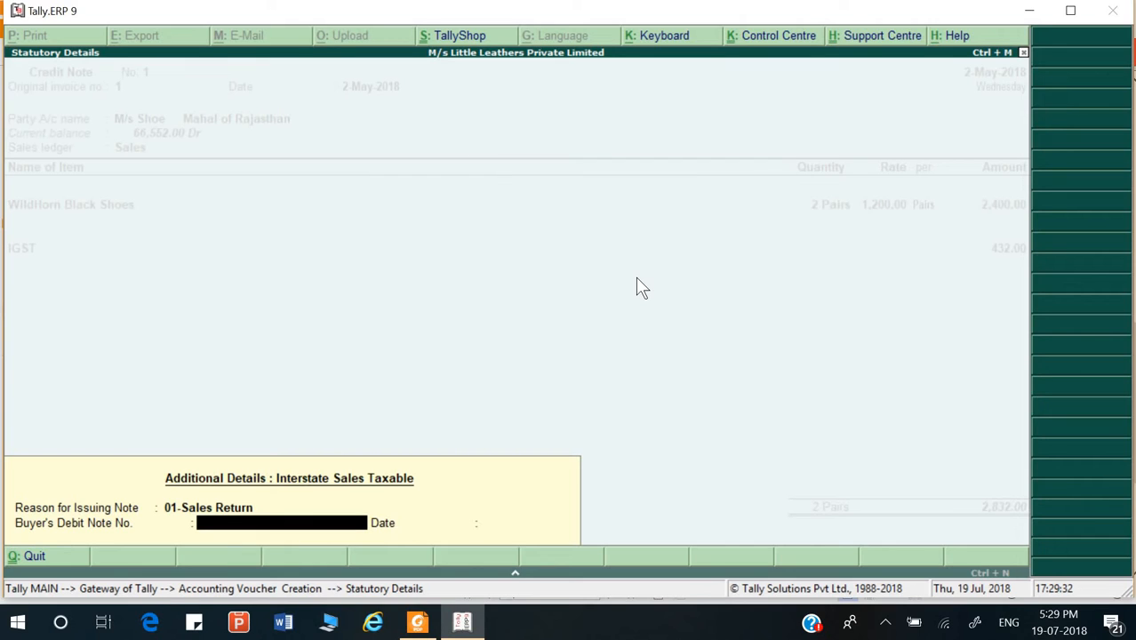
- Enter the buyer's debit note number Dn/001 with the date 2-5 in the statutory details
type("Dn/001")
key("Return")
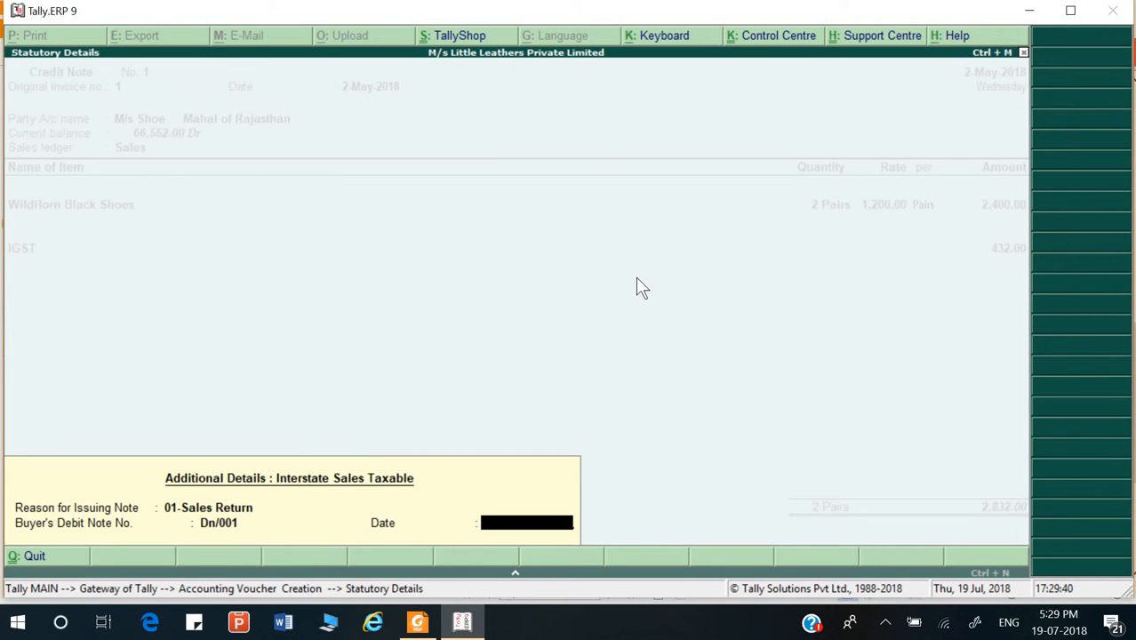
type("2-5")
key("Return")
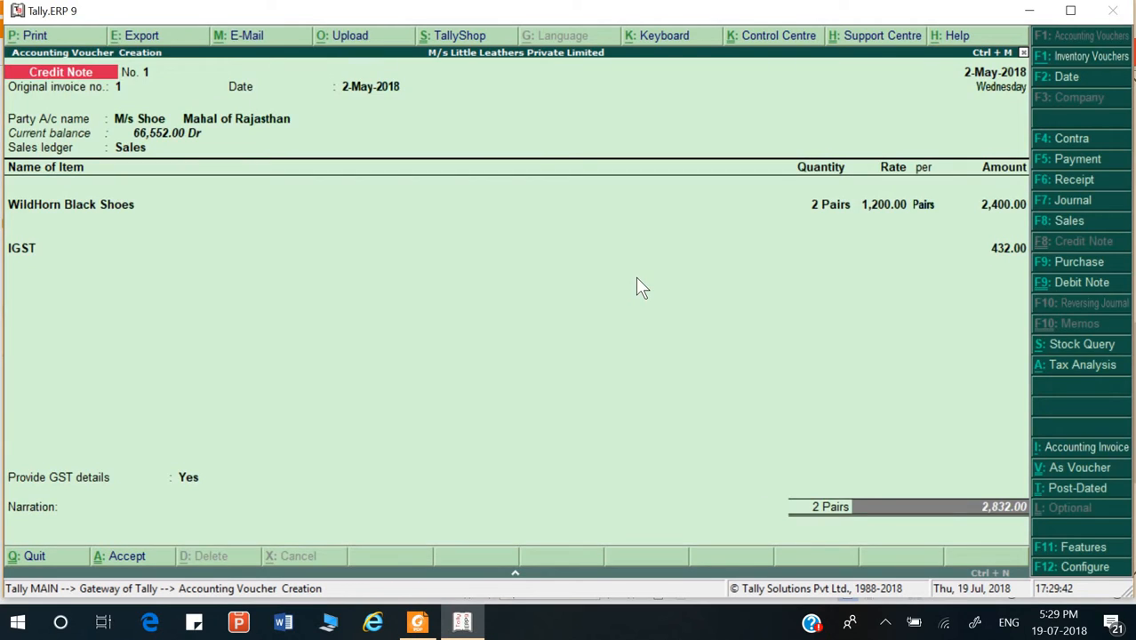
- Allocate the credit note's 2,832.00 Cr bill-wise as Agst Ref against M/s Shoe Mahal's pending bill 1
key("Return")
key("Return")
key("Return")
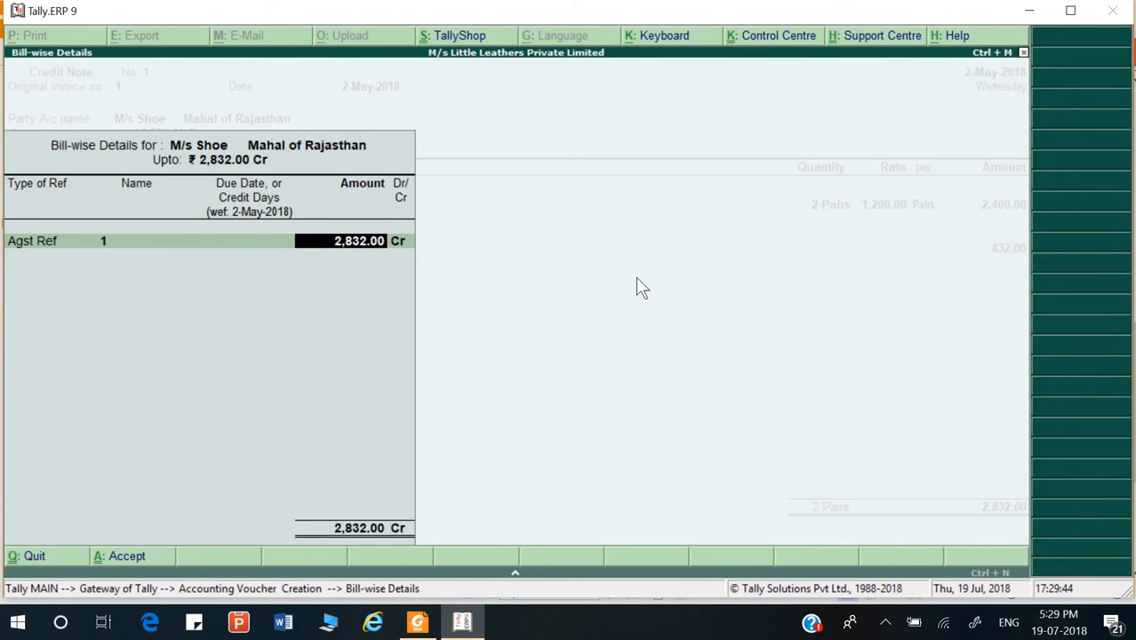
key("BackSpace")
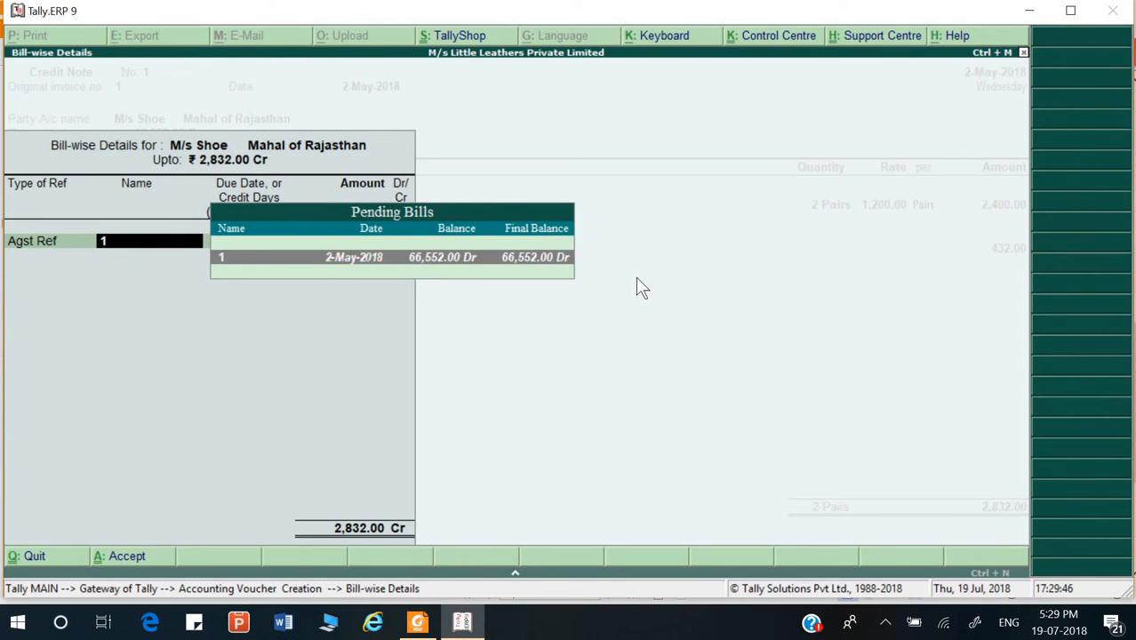
key("Return")
key("Return")
key("Return")
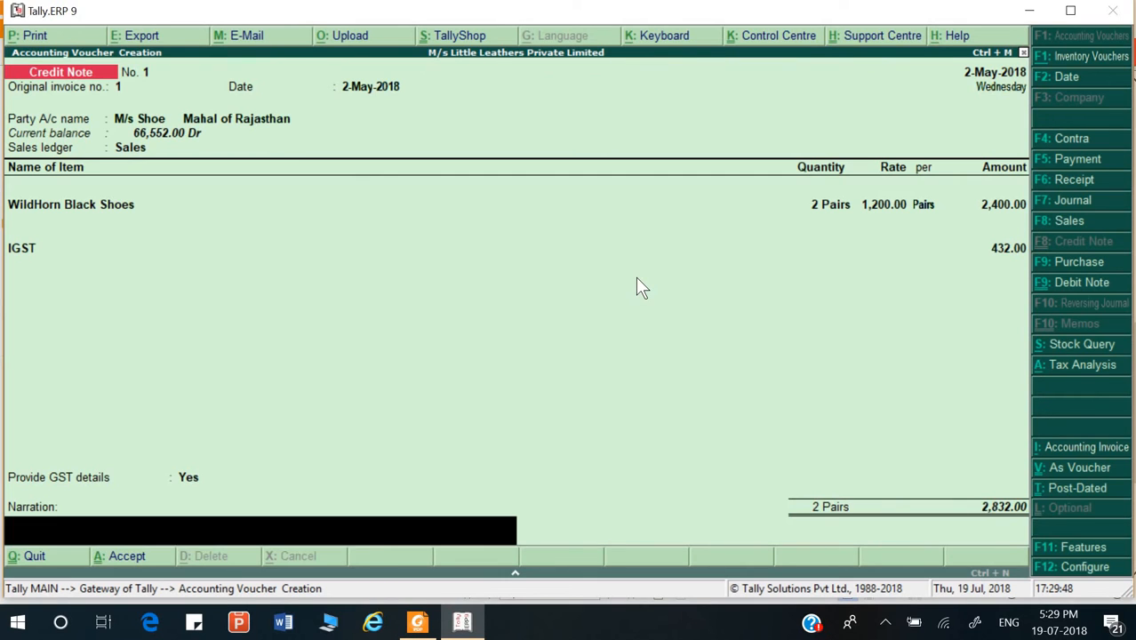
- Enter the narration "Being goods return" and save the credit note
key("Return")
key("Escape")
type("Being goods retur")
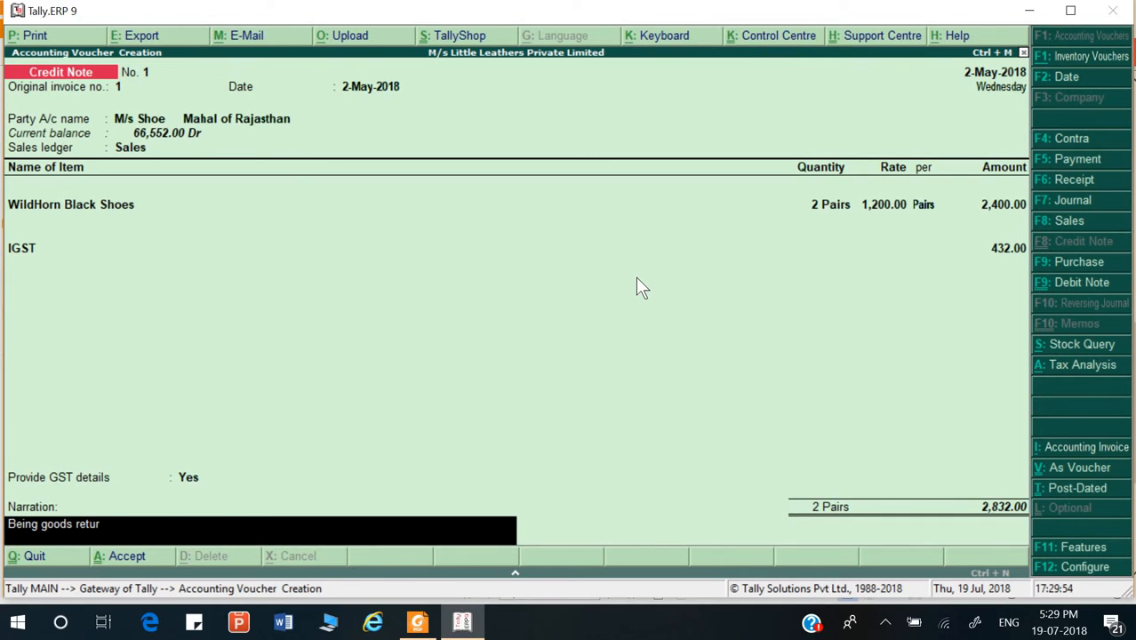
type("n")
key("Return")
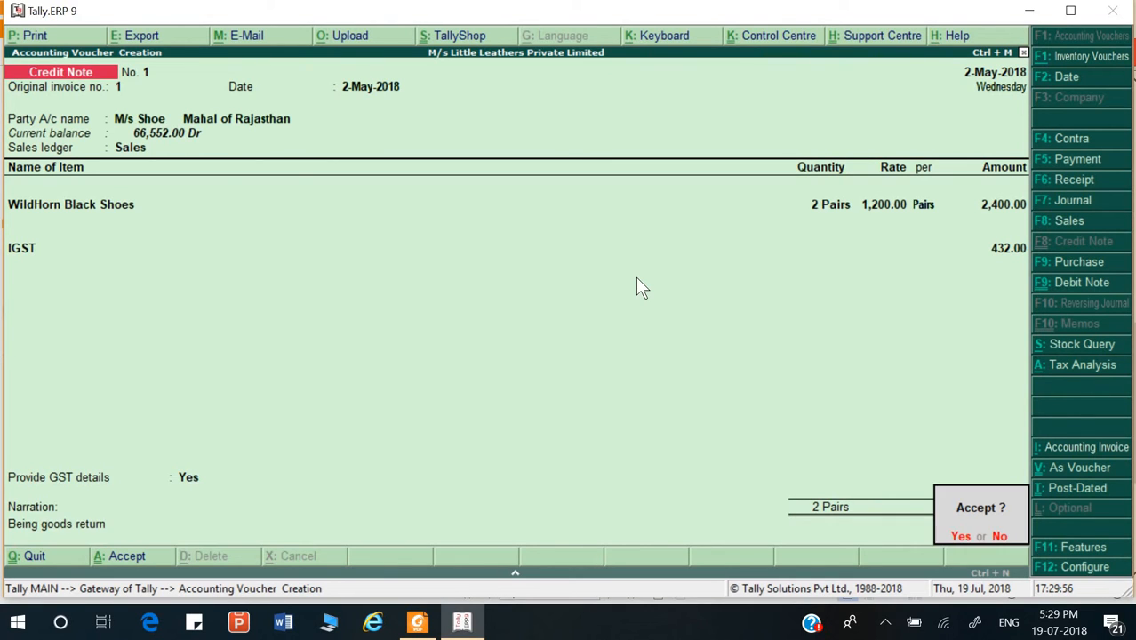
key("Return")
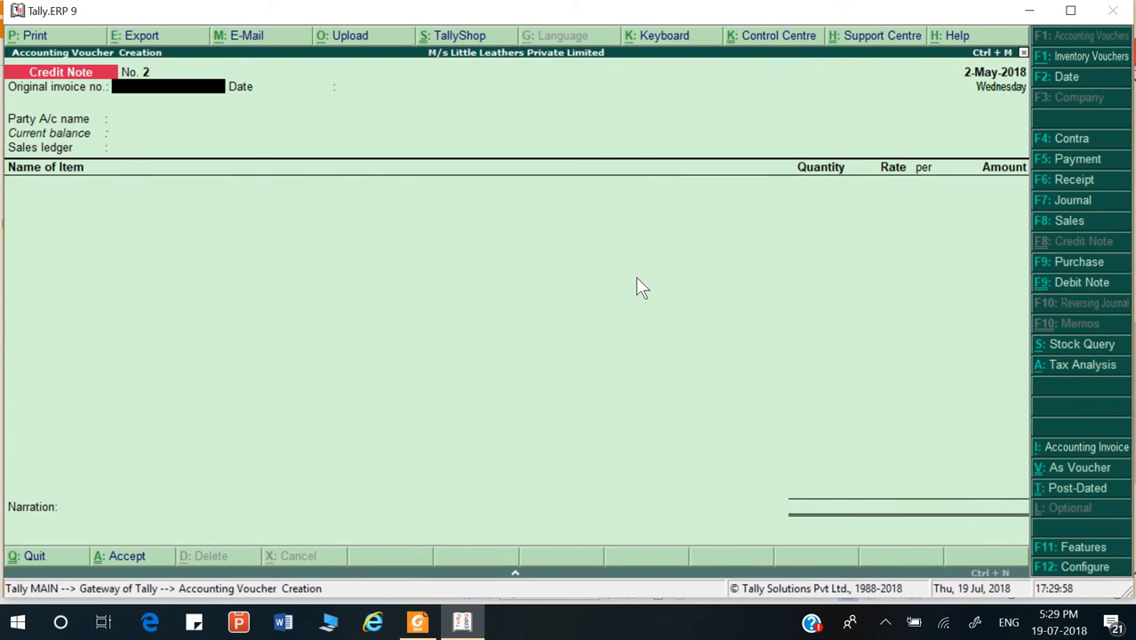
- Examine the 31/05/2018 stitching machine purchase in the project PDF, noting the machine and the supplier's name
key("alt+Tab")
scroll(573, 372, "down", 3)
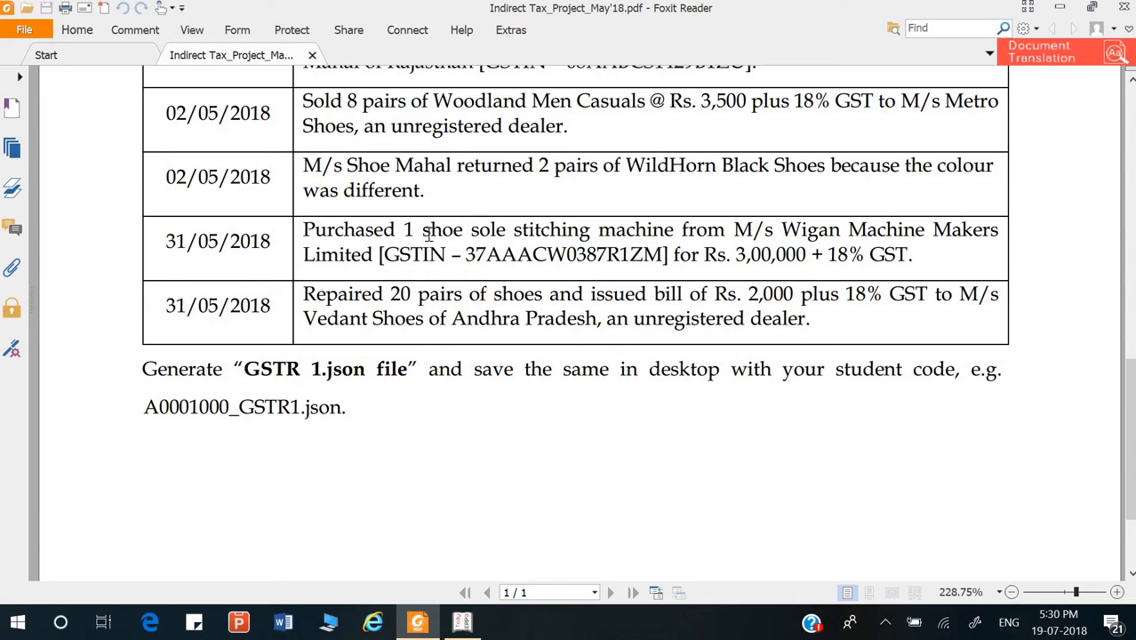
left_click_drag(423, 231, 674, 231)
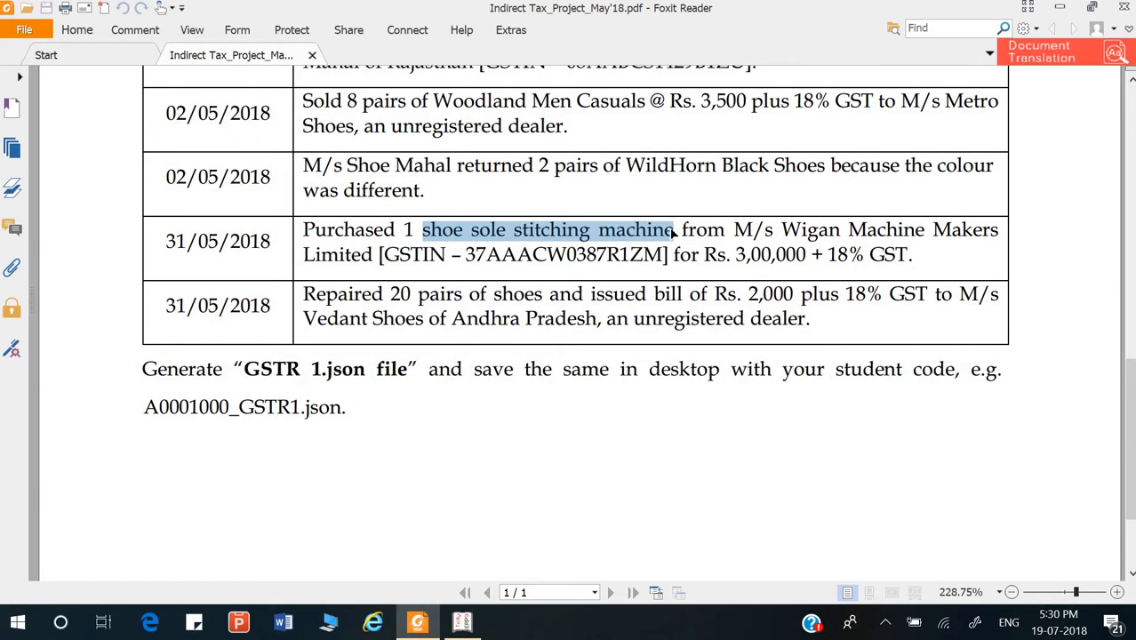
key("alt+Tab")
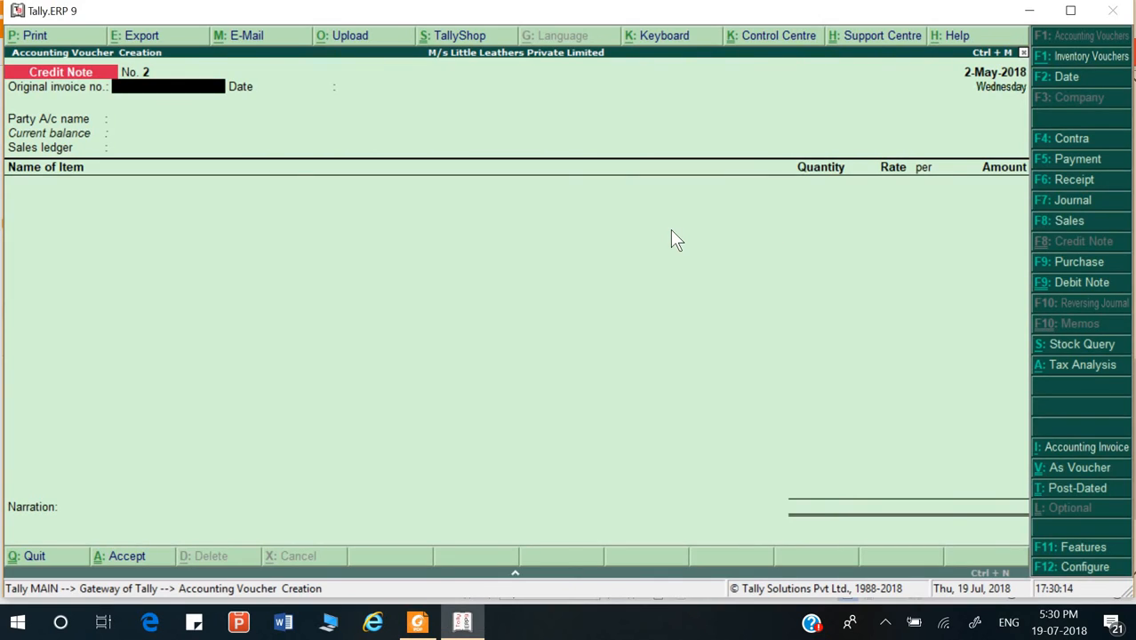
key("alt+Tab")
left_click(726, 231)
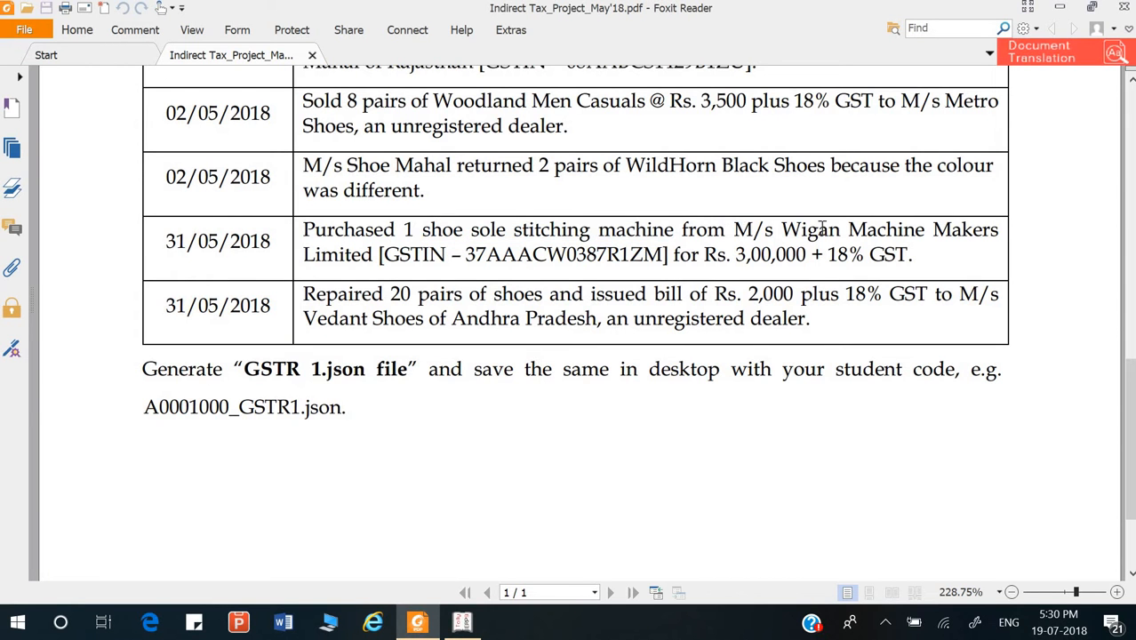
left_click_drag(823, 228, 1001, 231)
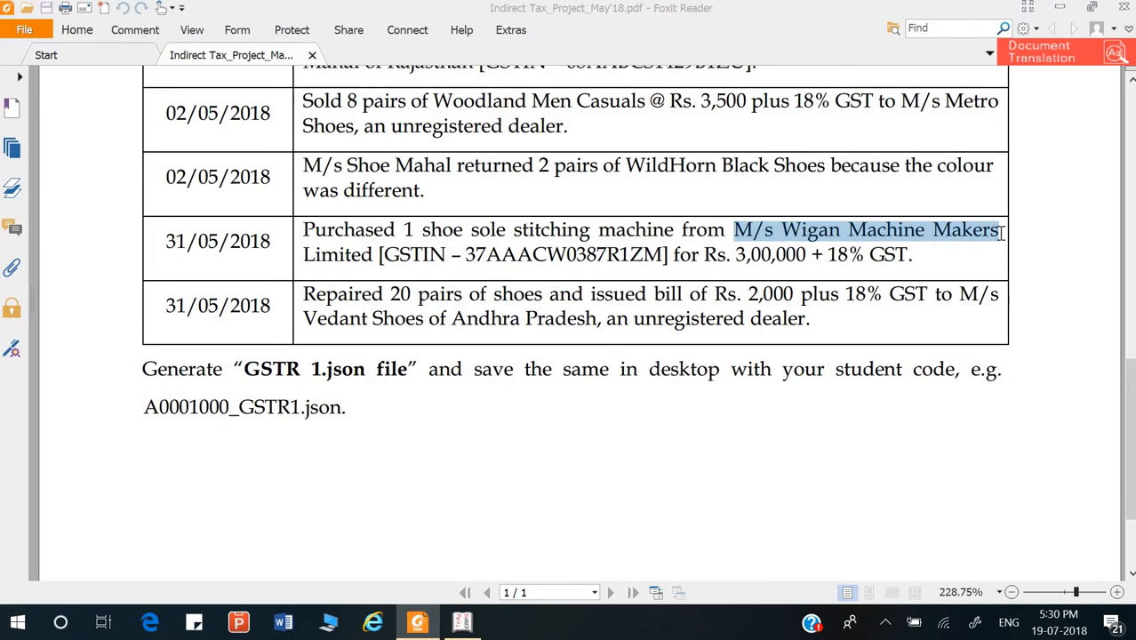
key("alt+Tab")
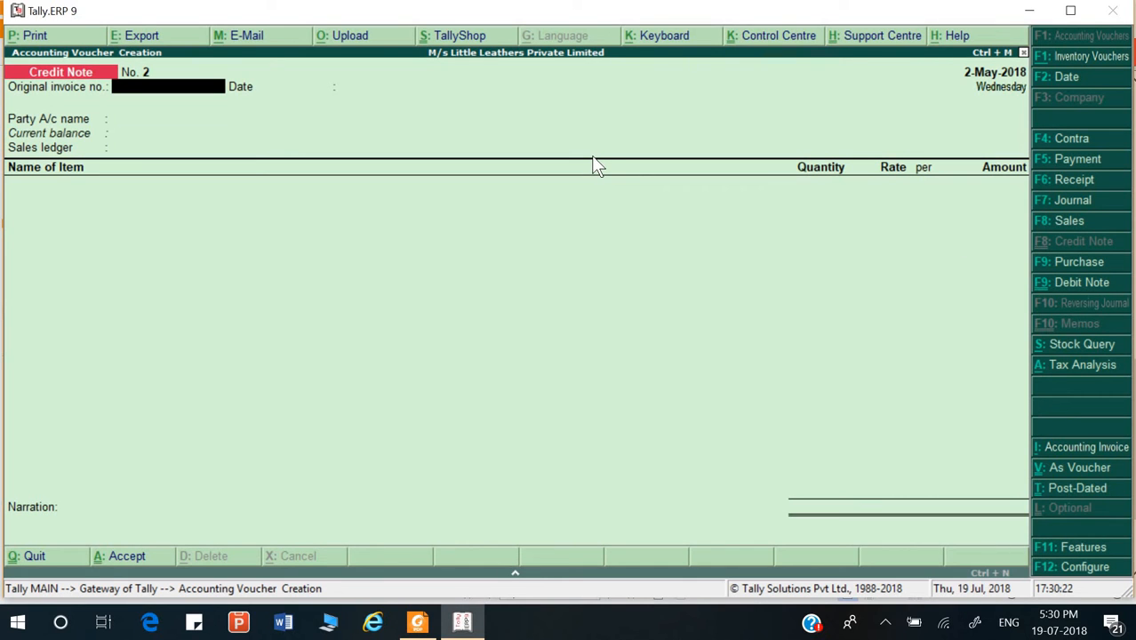
- Start a purchase voucher in accounting invoice mode, leaving the supplier invoice number and date blank
key("F9")
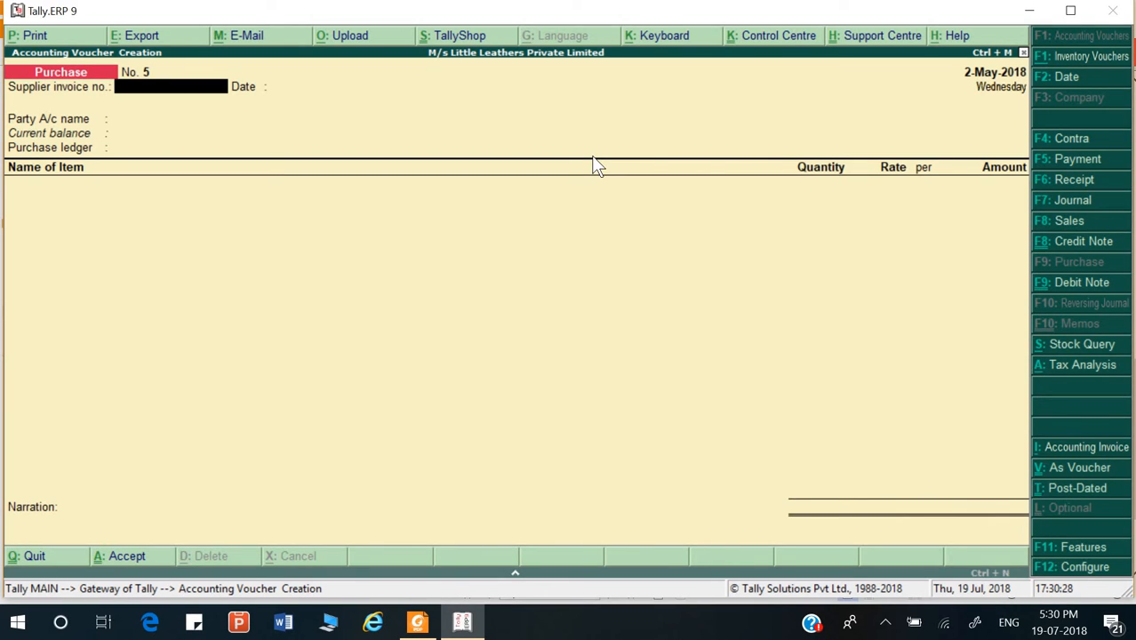
key("alt+i")
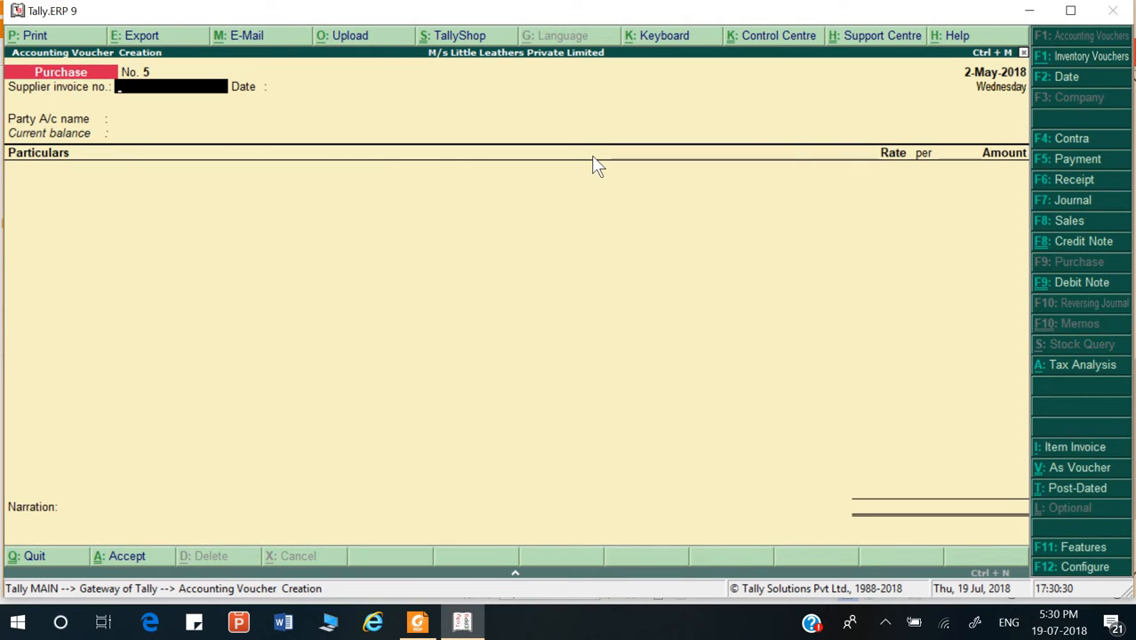
key("Return")
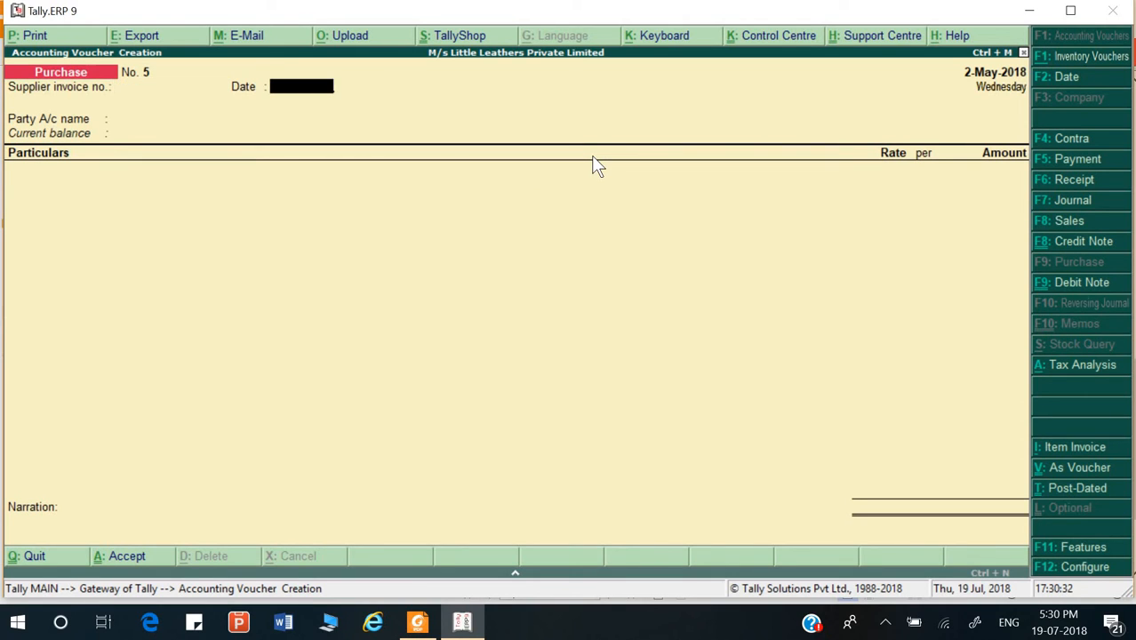
key("Return")
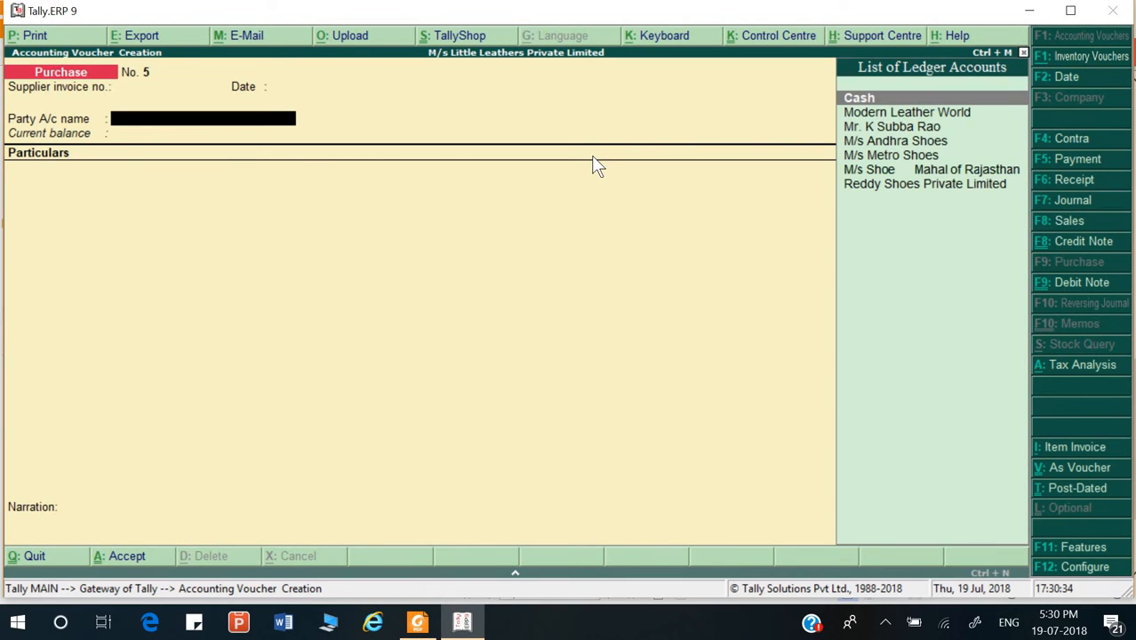
- Create the party ledger M/s Wigan Machine Makers under Sundry Creditors with bill-by-bill balances, keeping India and Andhra Pradesh as its location
key("alt+c")
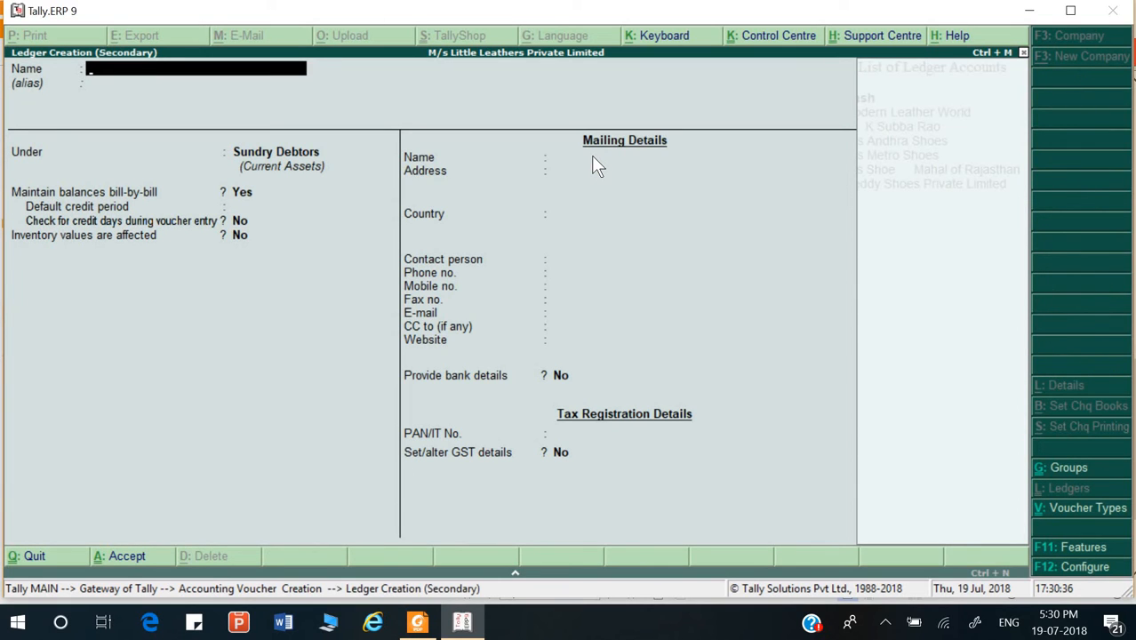
type("M/s Wigan Machine Makers")
key("Return")
key("Return")
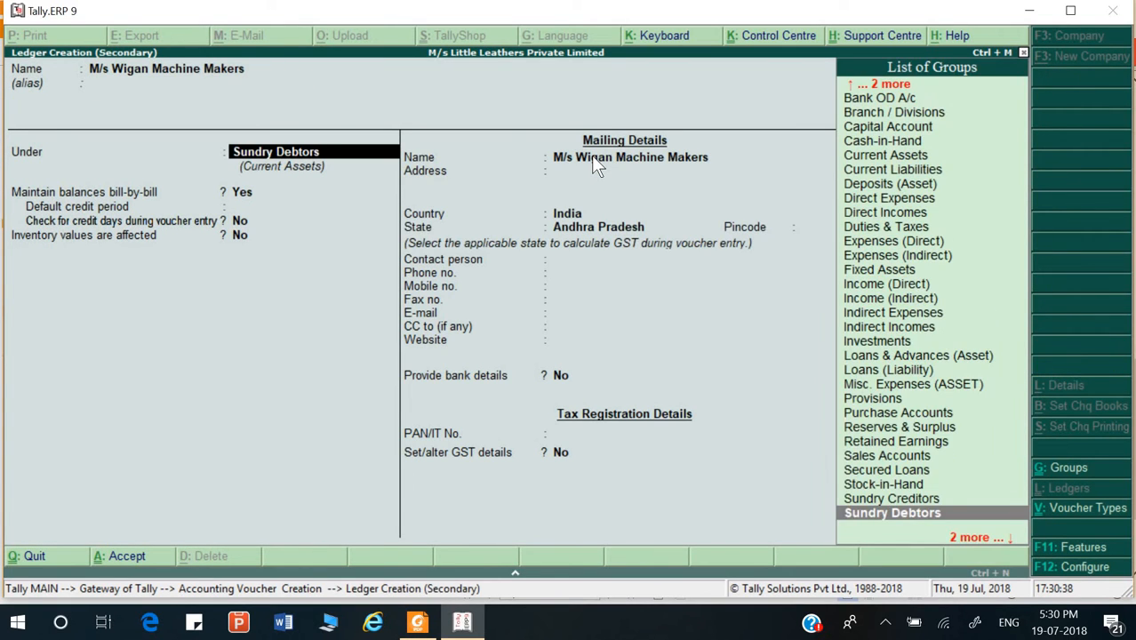
type("Su")
key("Return")
key("Return")
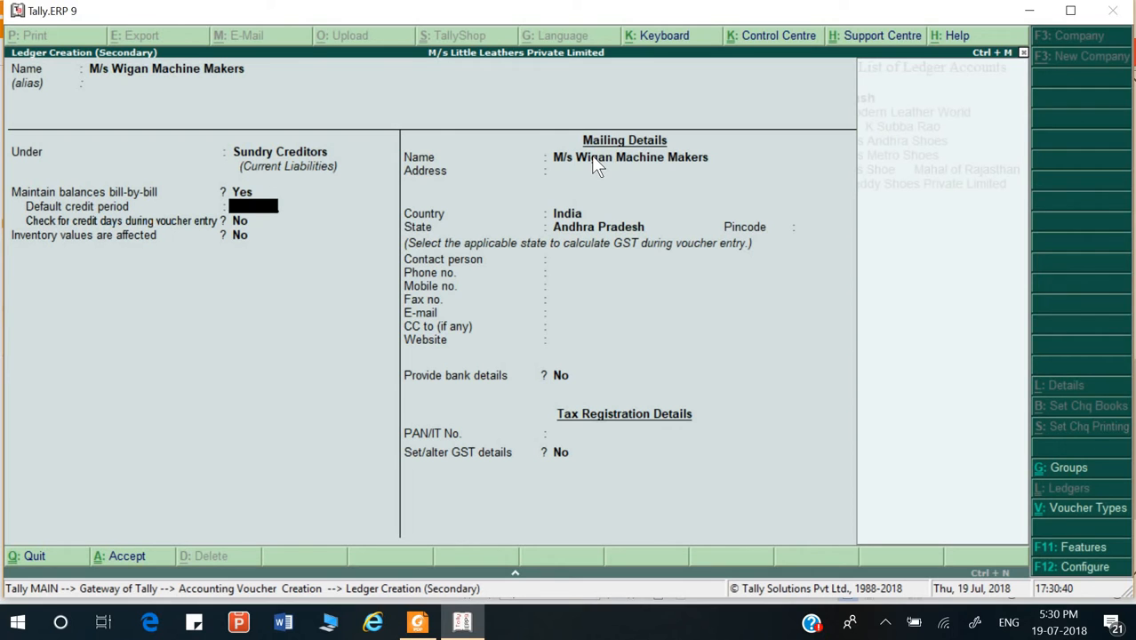
key("Return")
key("Return")
key("Return")
key("Return")
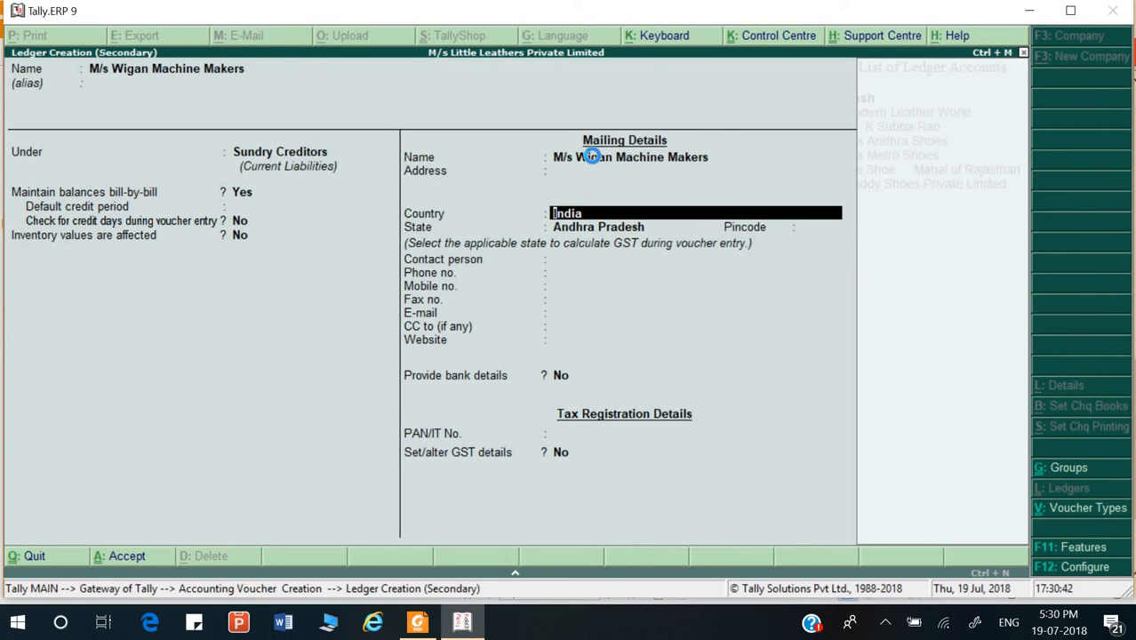
key("ctrl+a")
key("Escape")
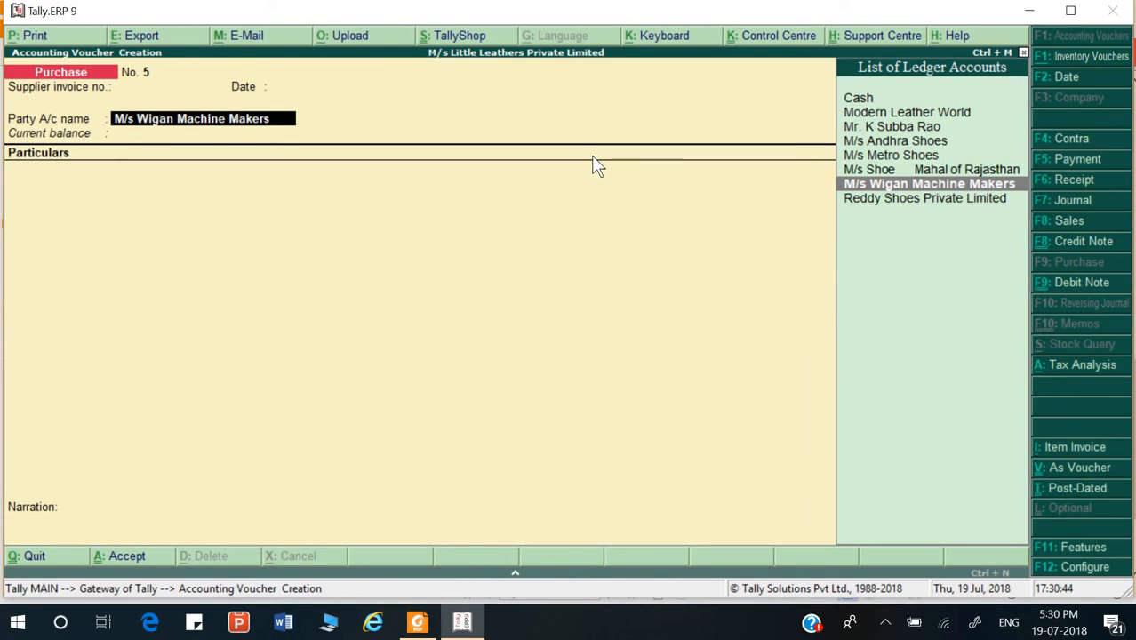
- Reopen the M/s Wigan Machine Makers party ledger for alteration, keep its mailing details, and enable setting its GST details
key("ctrl+Return")
key("Return")
key("Return")
key("Return")
key("Return")
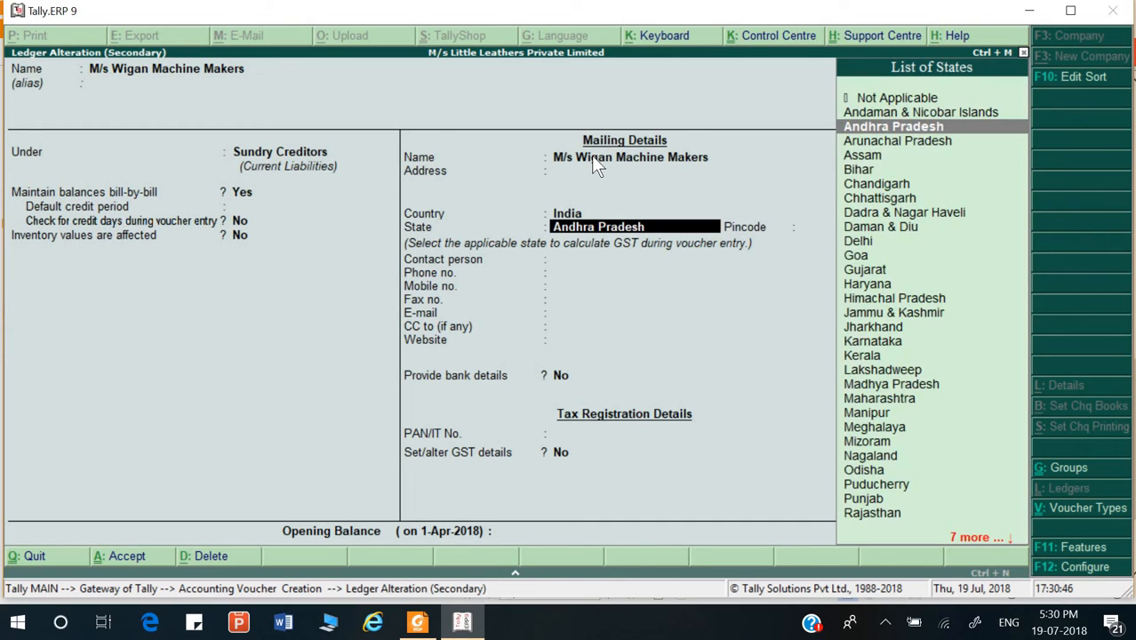
key("alt+Tab")
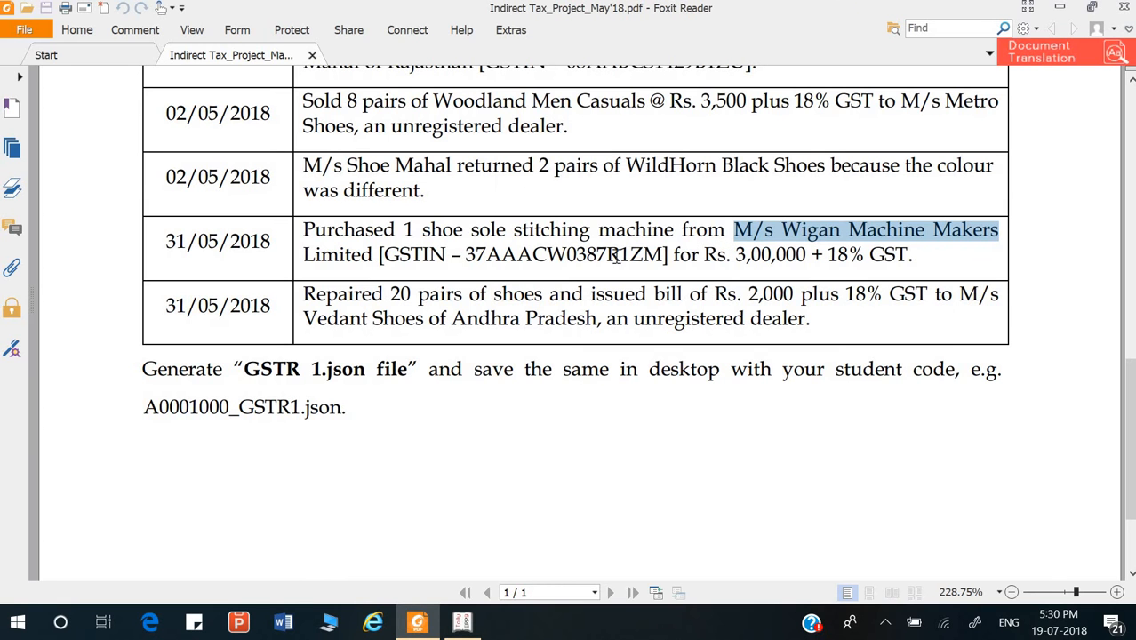
key("alt+Tab")
key("Return")
key("Return")
key("Return")
key("Return")
key("Return")
key("Return")
key("Return")
key("Return")
key("Return")
key("Return")
key("Return")
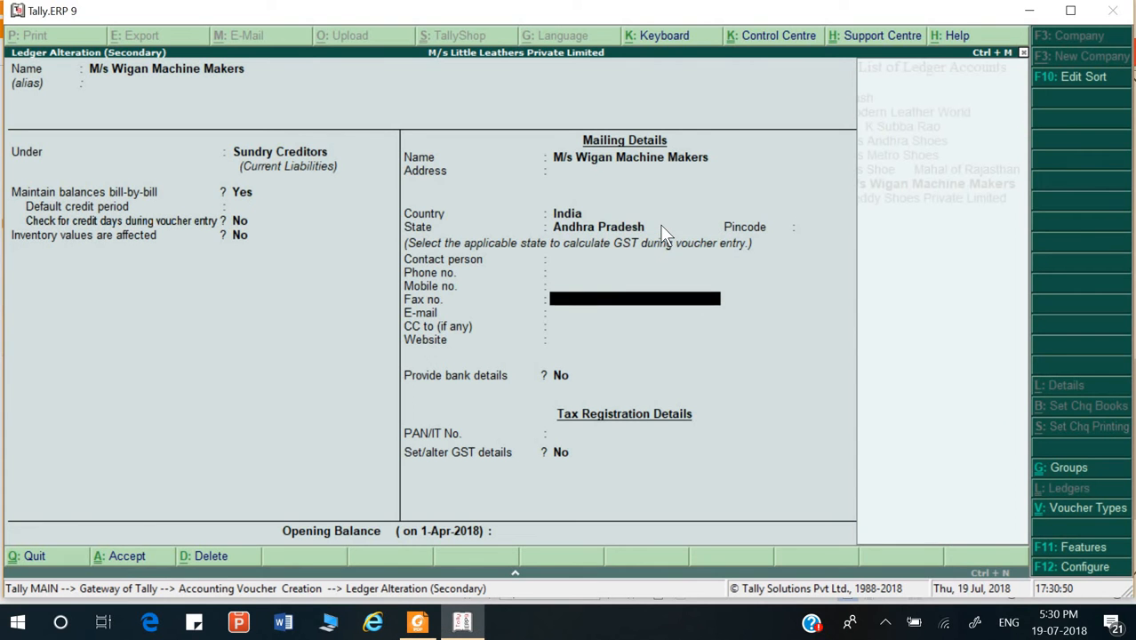
key("y")
key("Return")
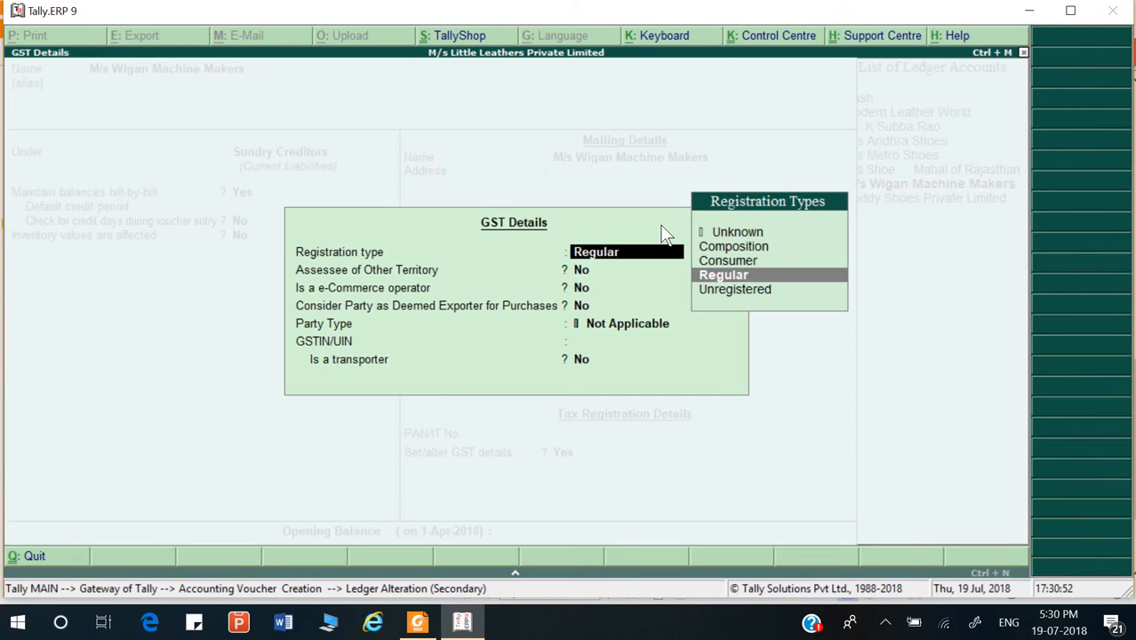
- Set the supplier's GST registration type to Regular, carry its GSTIN over from the project PDF, and save the ledger
key("Return")
key("Return")
key("Return")
key("Return")
key("Return")
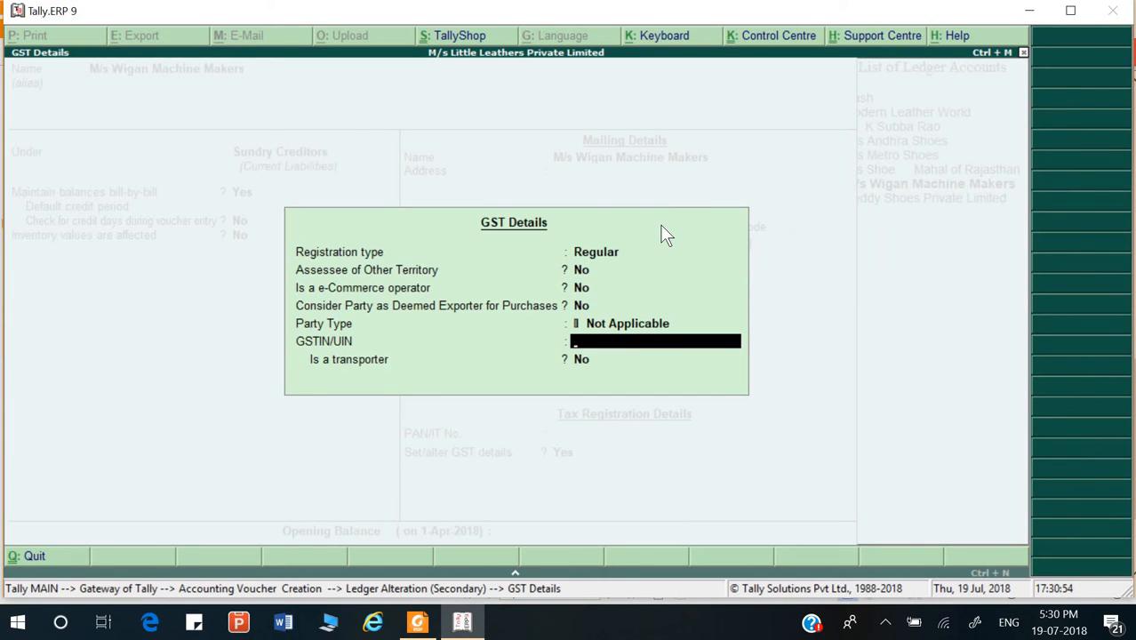
key("alt+Tab")
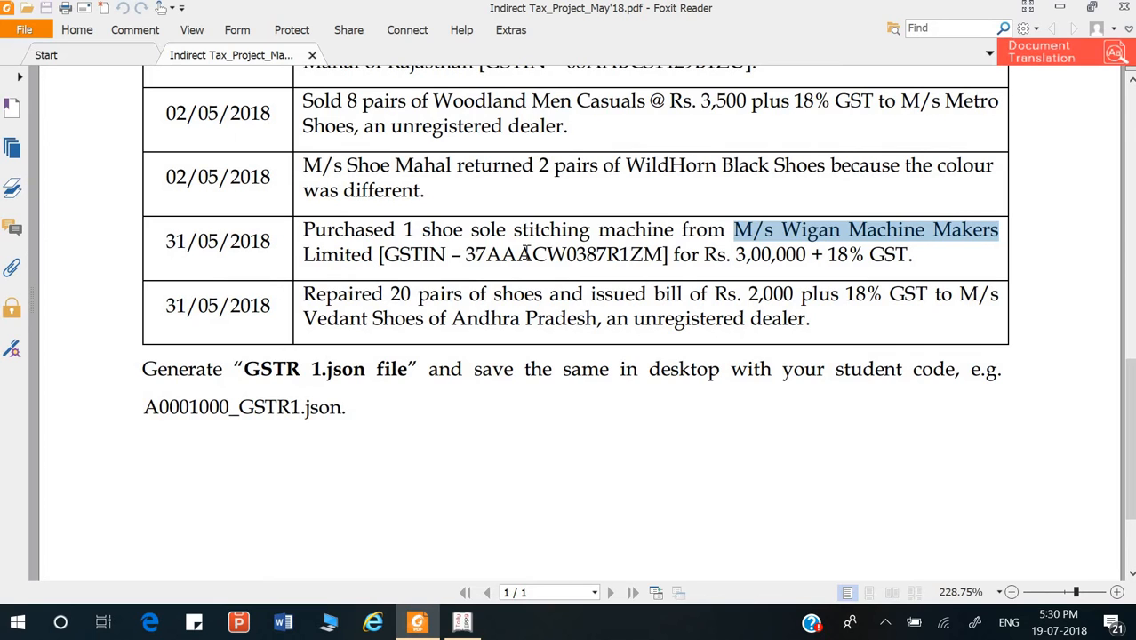
left_click_drag(465, 254, 661, 251)
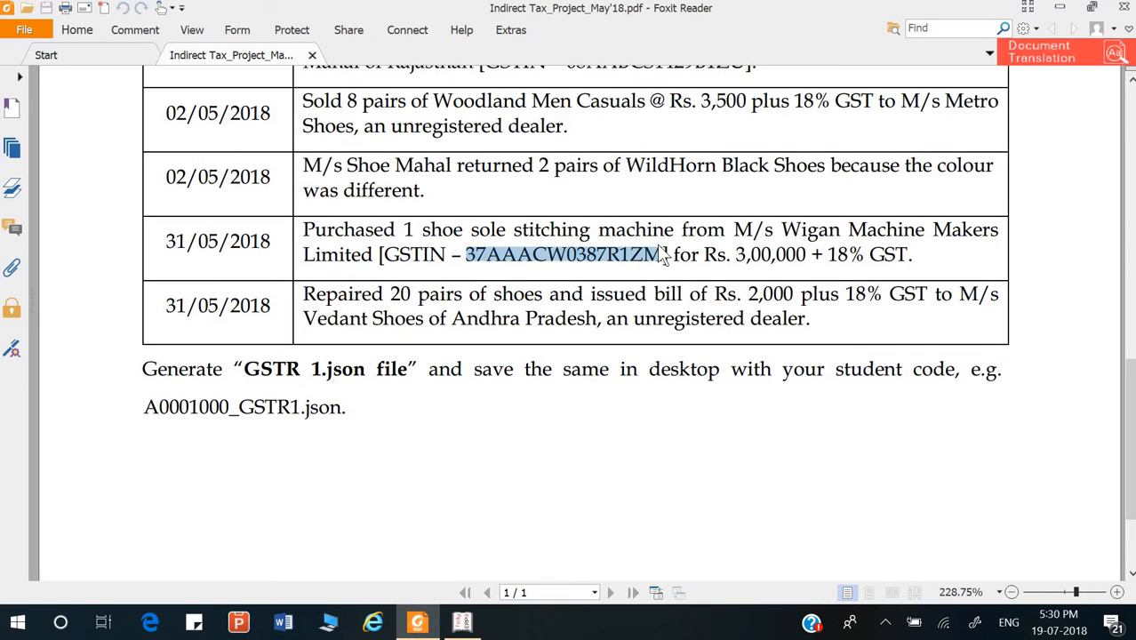
key("alt+Tab")
key("ctrl+alt+v")
key("Return")
key("Return")
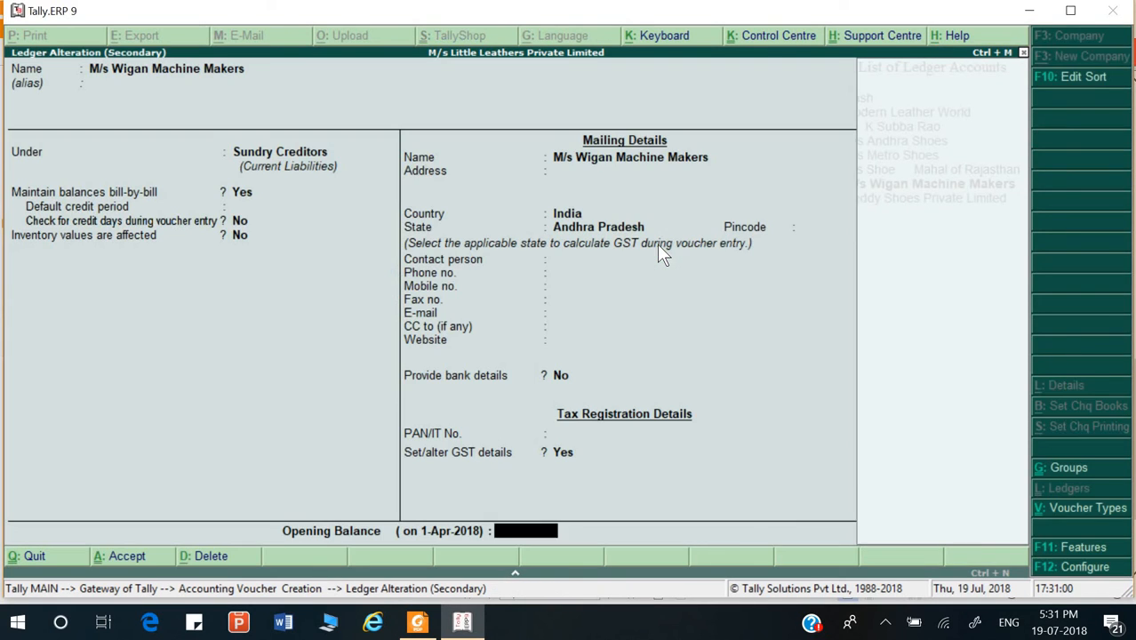
key("Return")
key("Return")
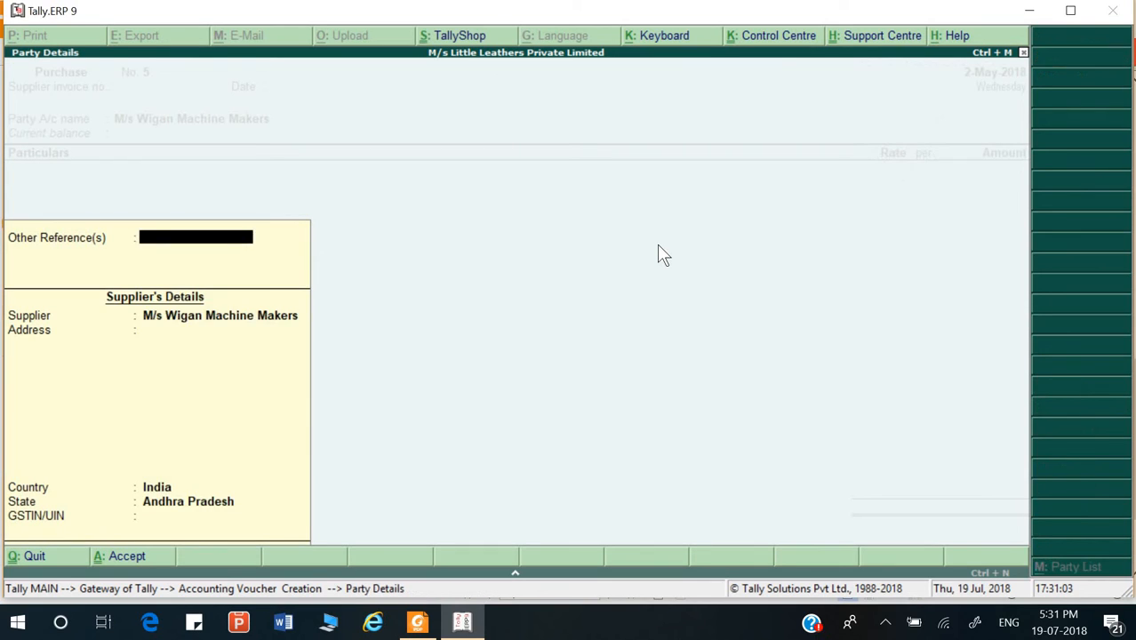
- Accept the supplier details in the purchase voucher with other references left blank
key("Return")
key("Return")
key("Return")
key("Return")
key("Return")
key("Return")
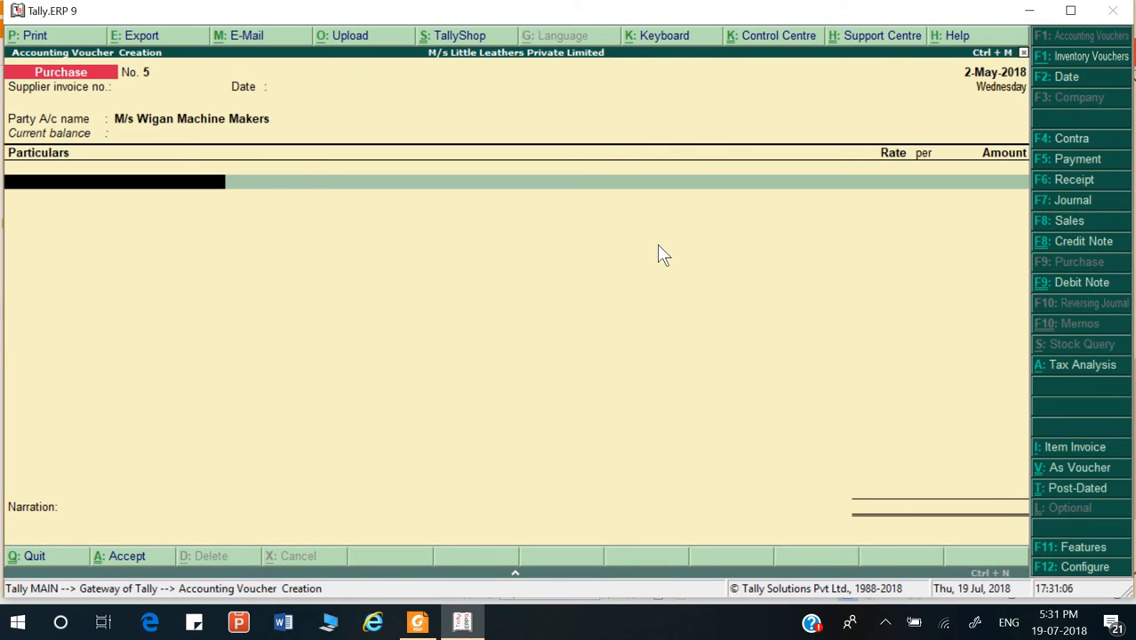
- Start a ledger named shoe sole stitching machine, copied from the project PDF, under Fixed Assets with GST applicable
key("alt+c")
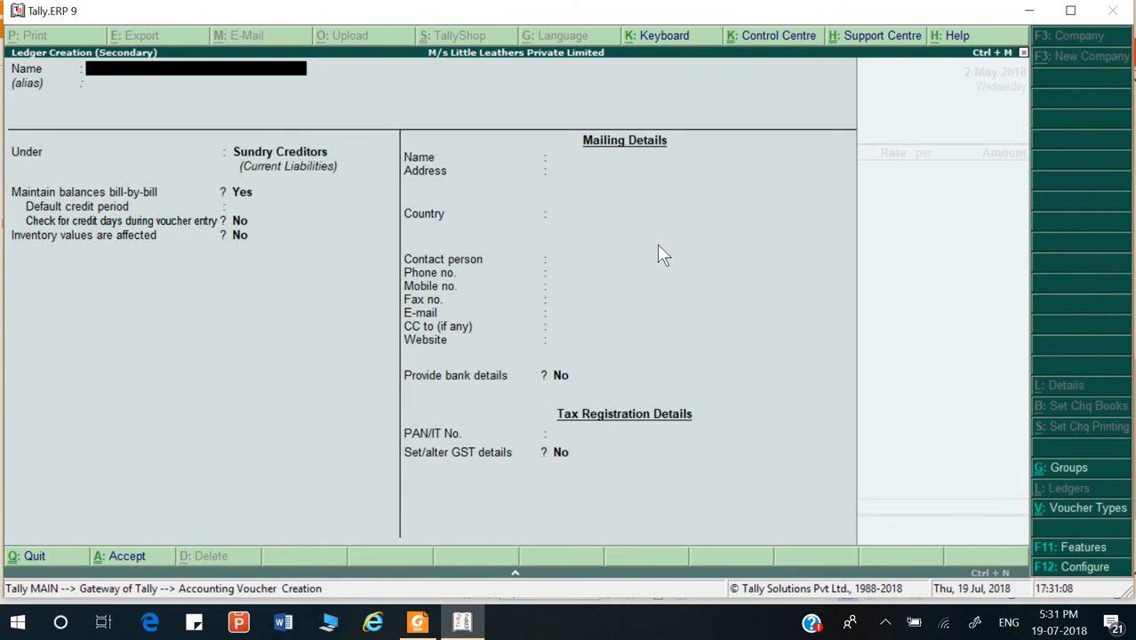
key("alt+Tab")
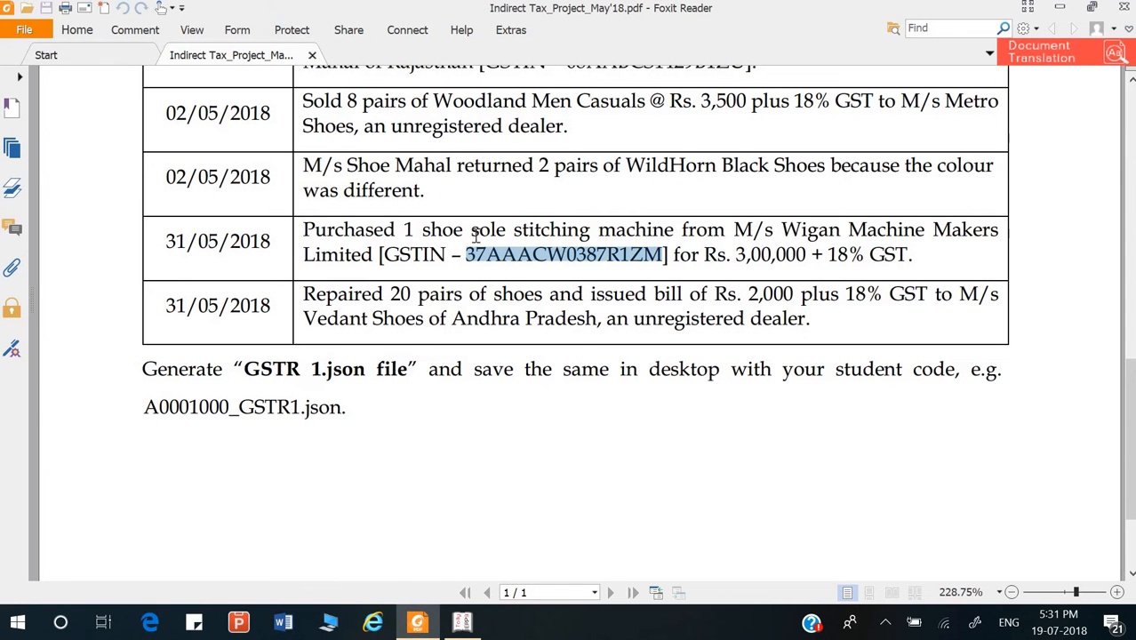
left_click_drag(423, 229, 591, 233)
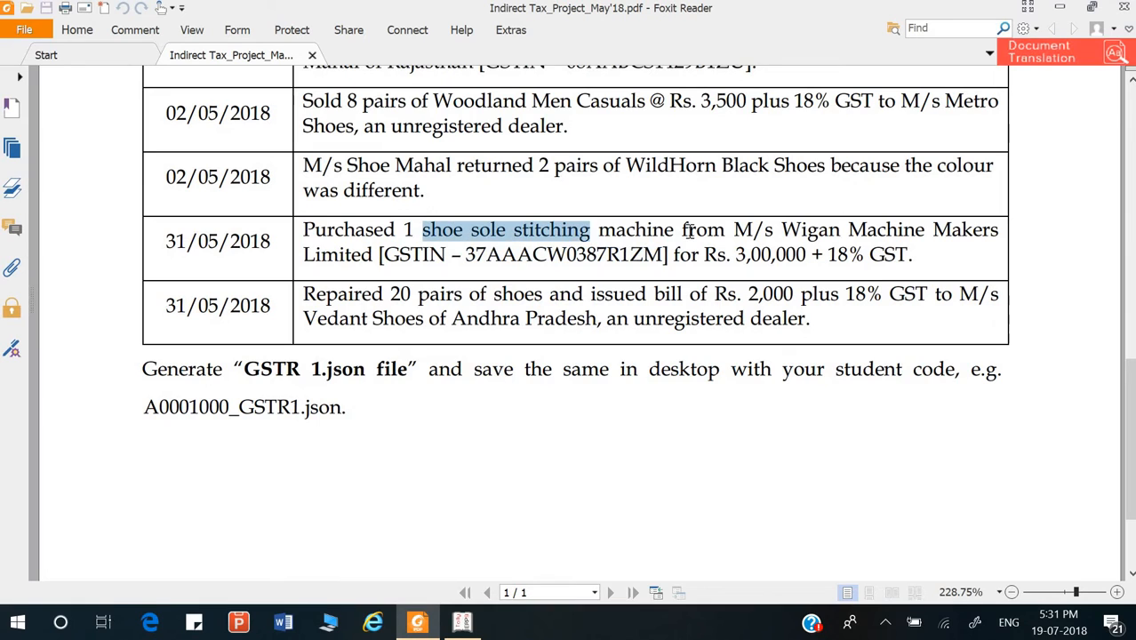
left_click_drag(690, 231, 676, 231)
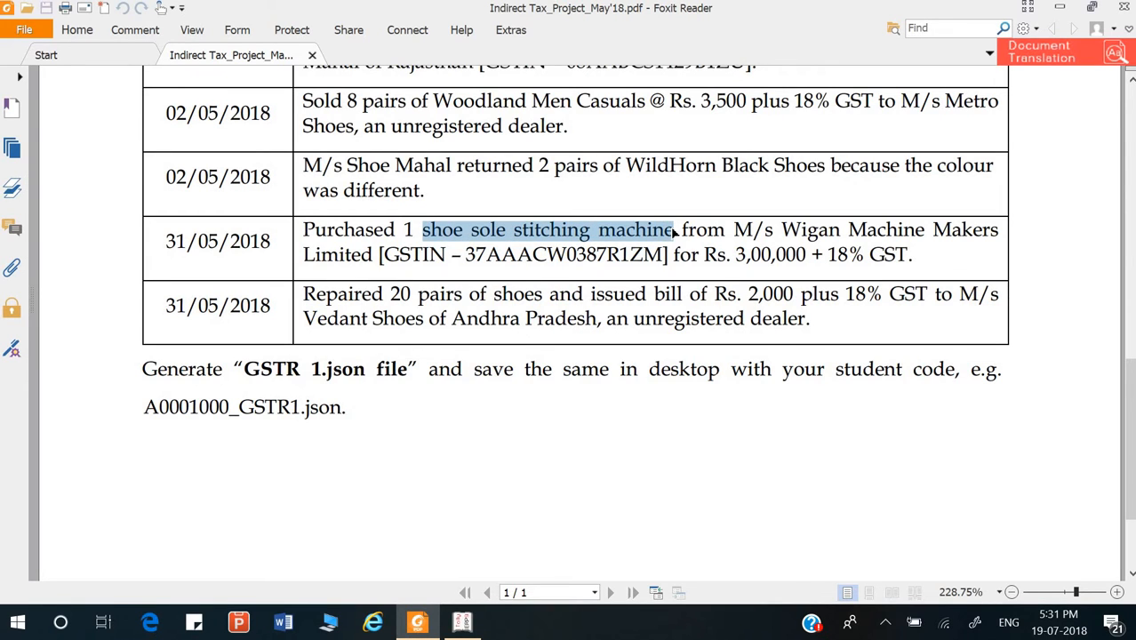
key("ctrl+c")
key("alt+Tab")
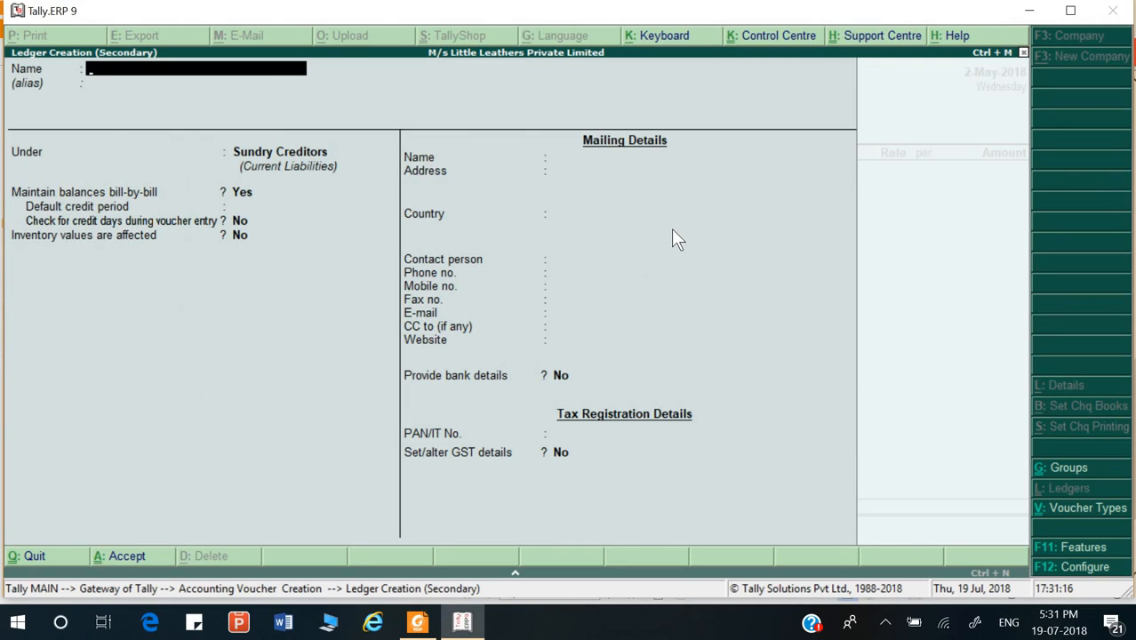
key("ctrl+alt+v")
key("Return")
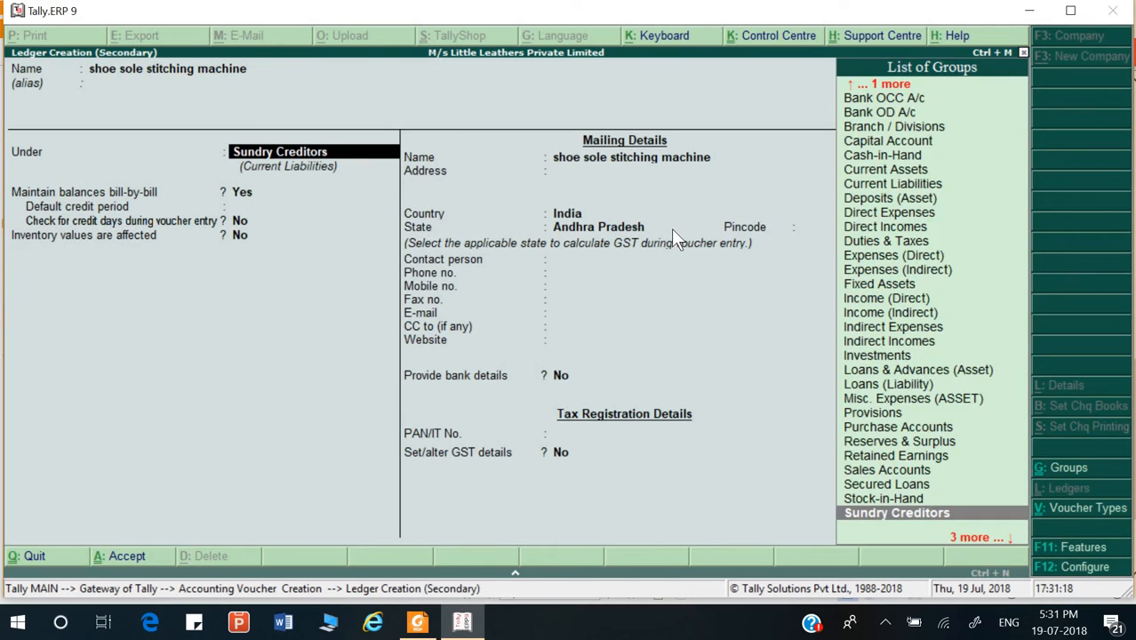
type("f")
key("Return")
key("Return")
key("Return")
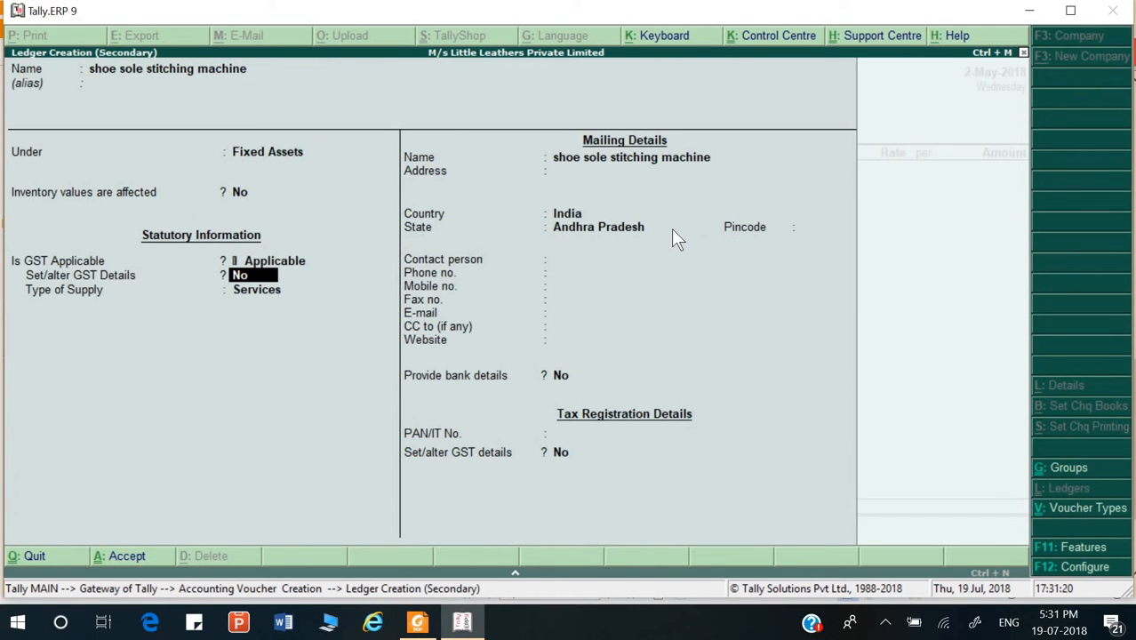
- Enable the machine ledger's GST details with description Machine and HSN/SAC 9876, keeping non-GST goods at No
type("y")
key("Return")
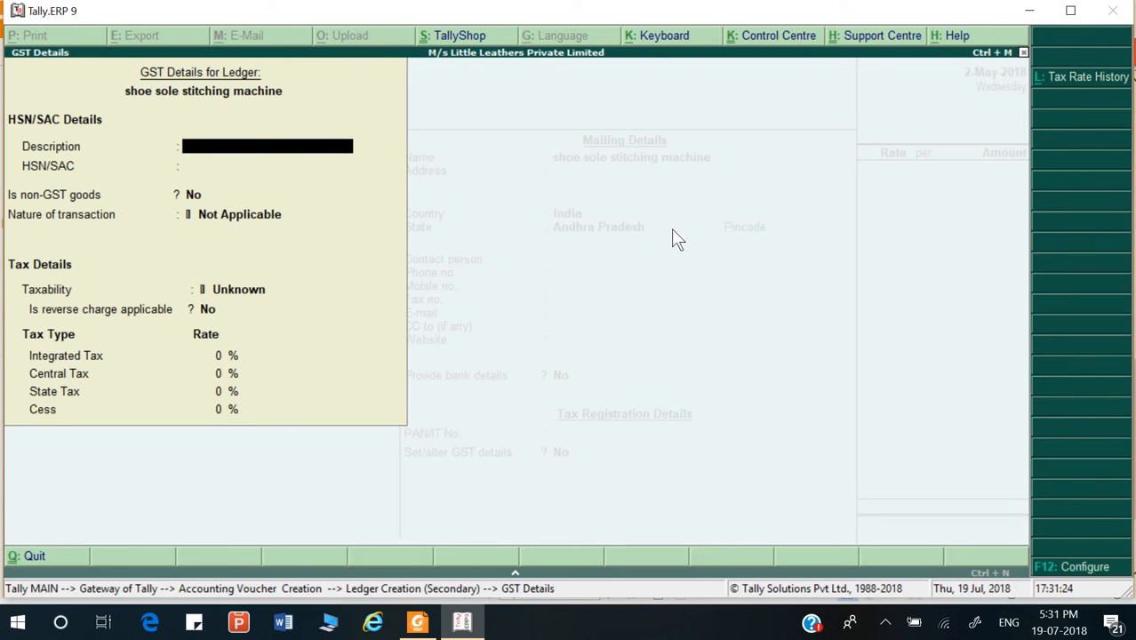
type("Machine")
key("Return")
key("Return")
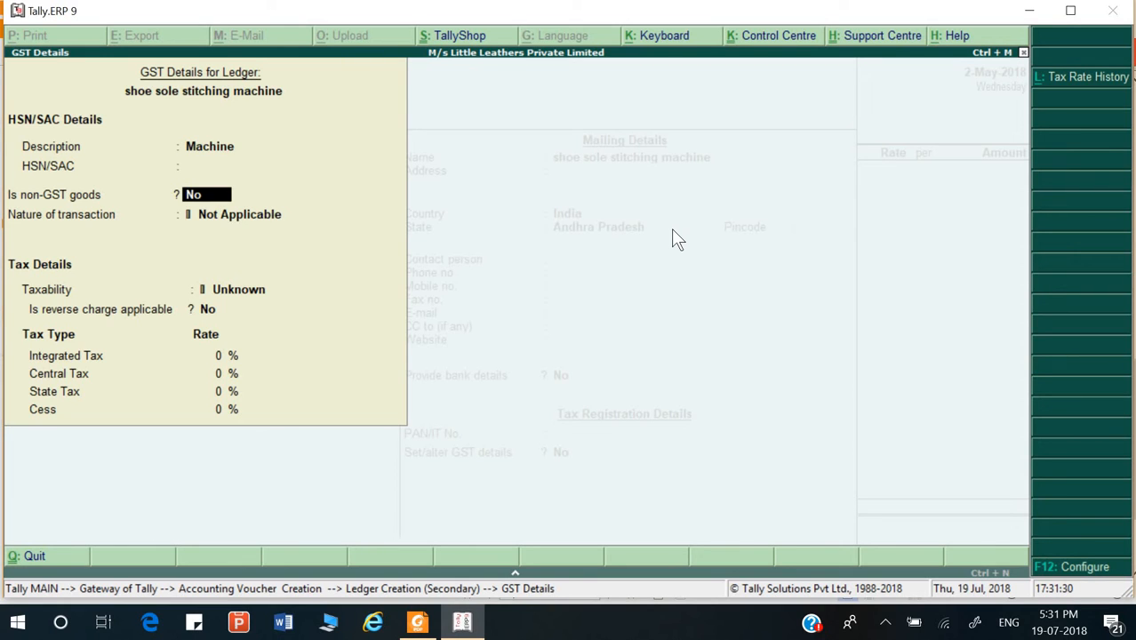
key("Up")
type("9876")
key("Return")
key("Return")
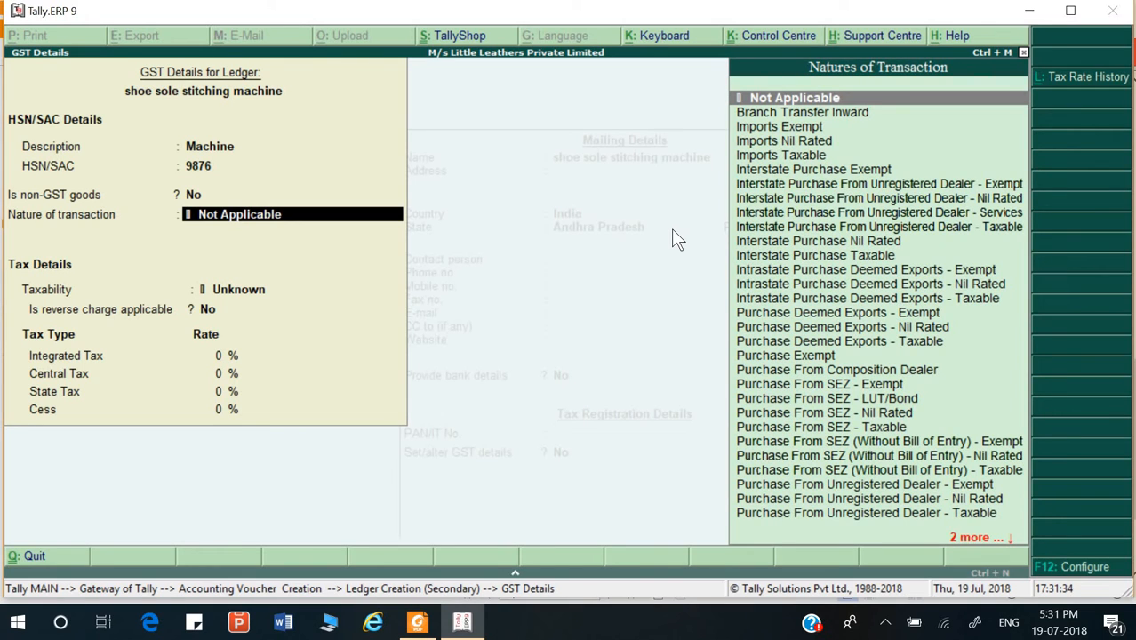
- Set the nature of transaction to Purchase Taxable and the nature of goods to Capital Goods
key("Down")
key("Down")
key("Down")
key("Down")
key("Down")
key("Down")
key("Down")
key("Down")
key("Down")
key("Down")
key("Down")
key("Down")
key("Down")
key("Down")
key("Down")
key("Down")
key("Down")
key("Down")
key("Down")
key("Down")
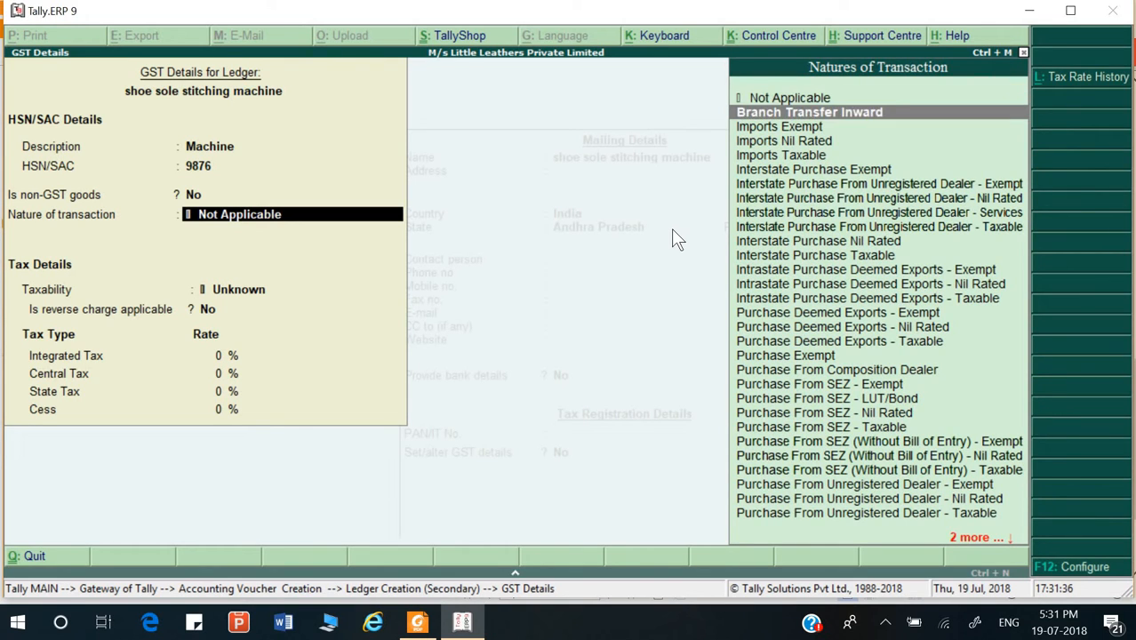
key("Down")
key("Down")
key("Down")
key("Down")
key("Down")
key("Down")
key("Down")
key("Down")
key("Down")
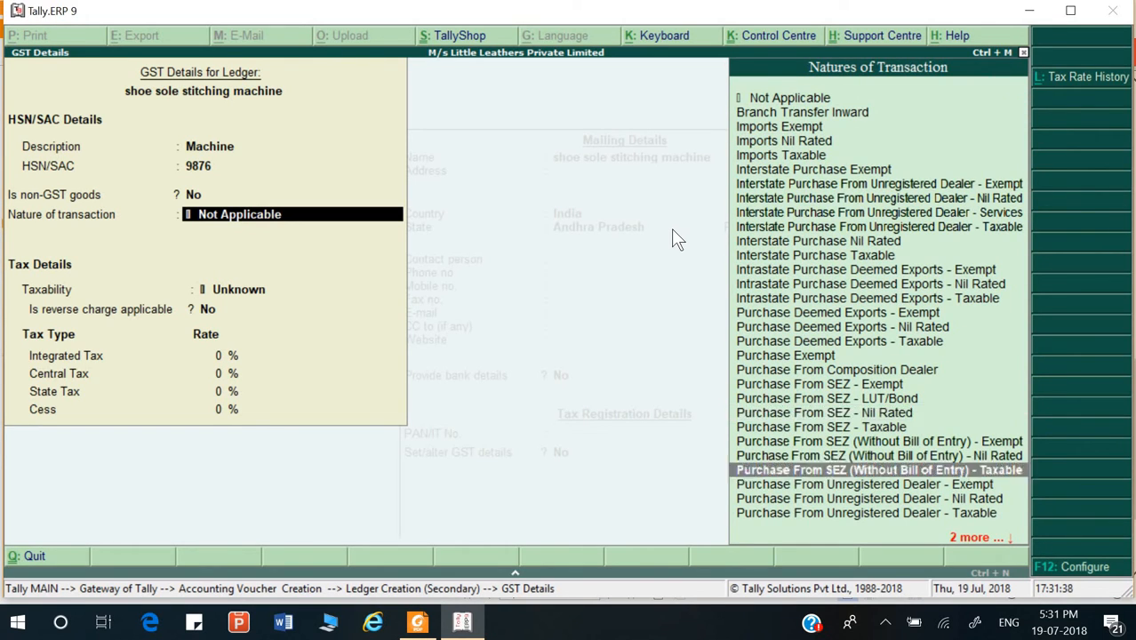
key("Return")
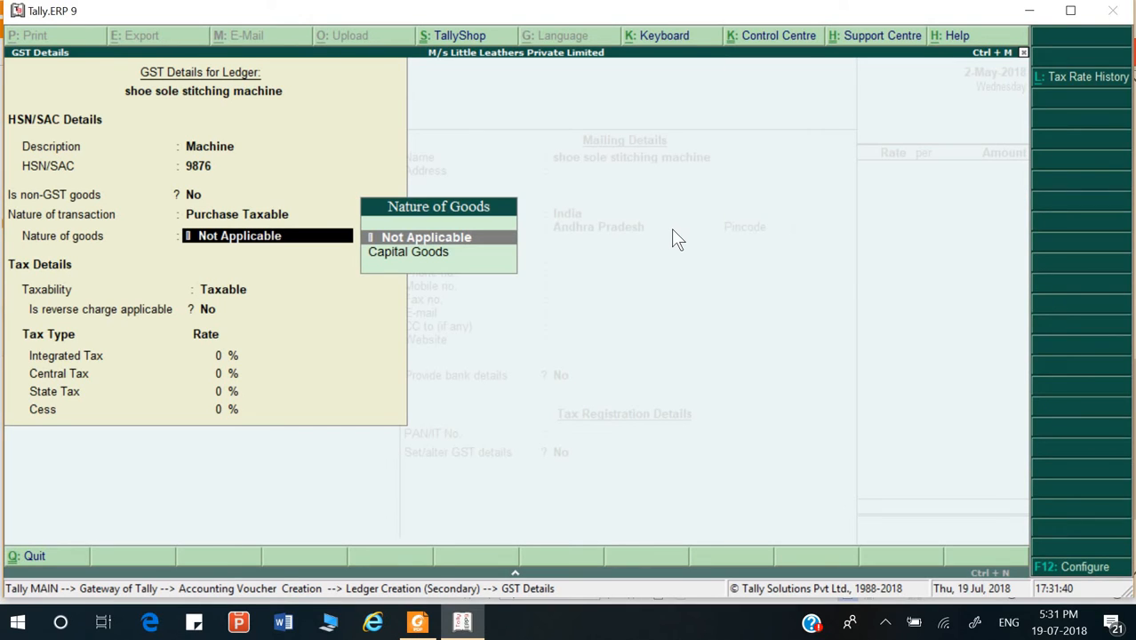
key("Down")
key("Return")
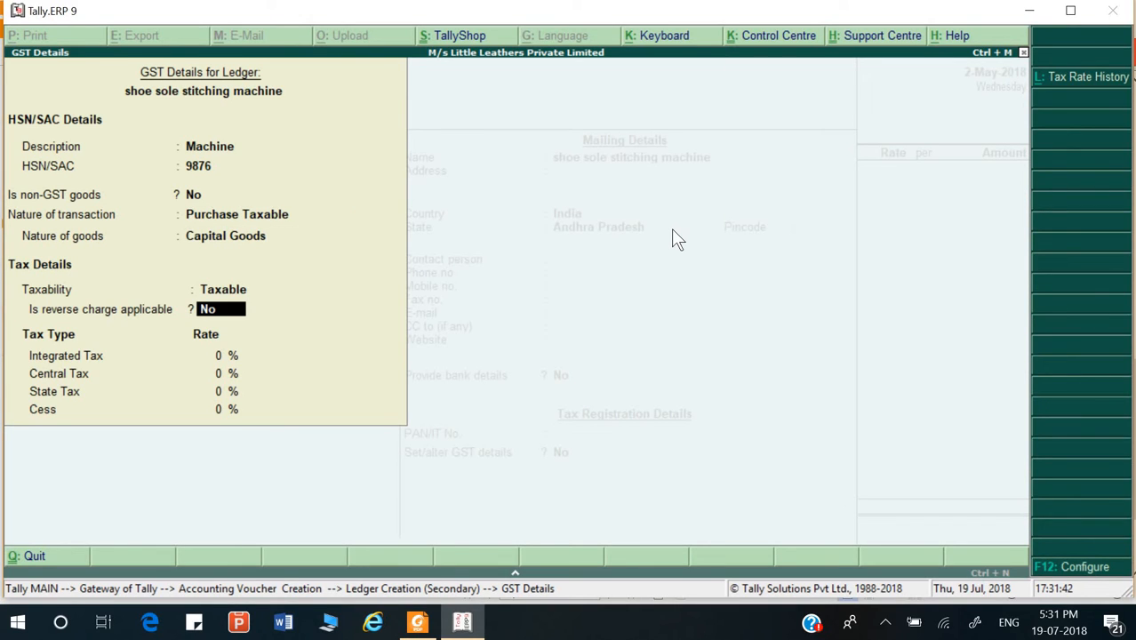
- Keep reverse charge at No, set the integrated tax rate to 18%, and accept the GST details
key("Return")
key("alt+Tab")
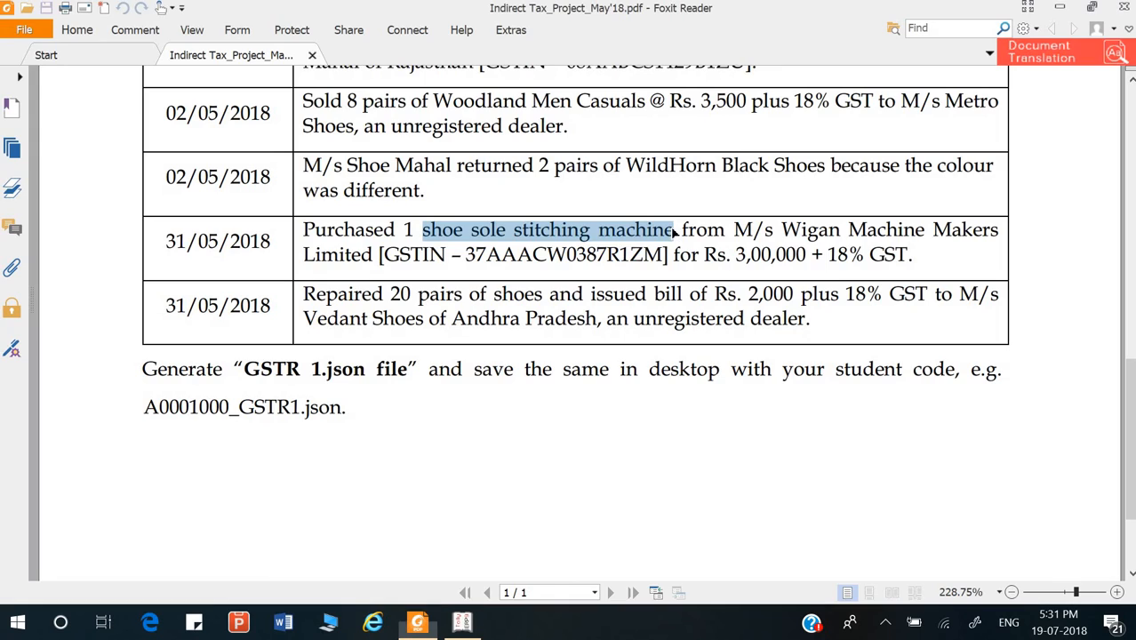
key("alt+Tab")
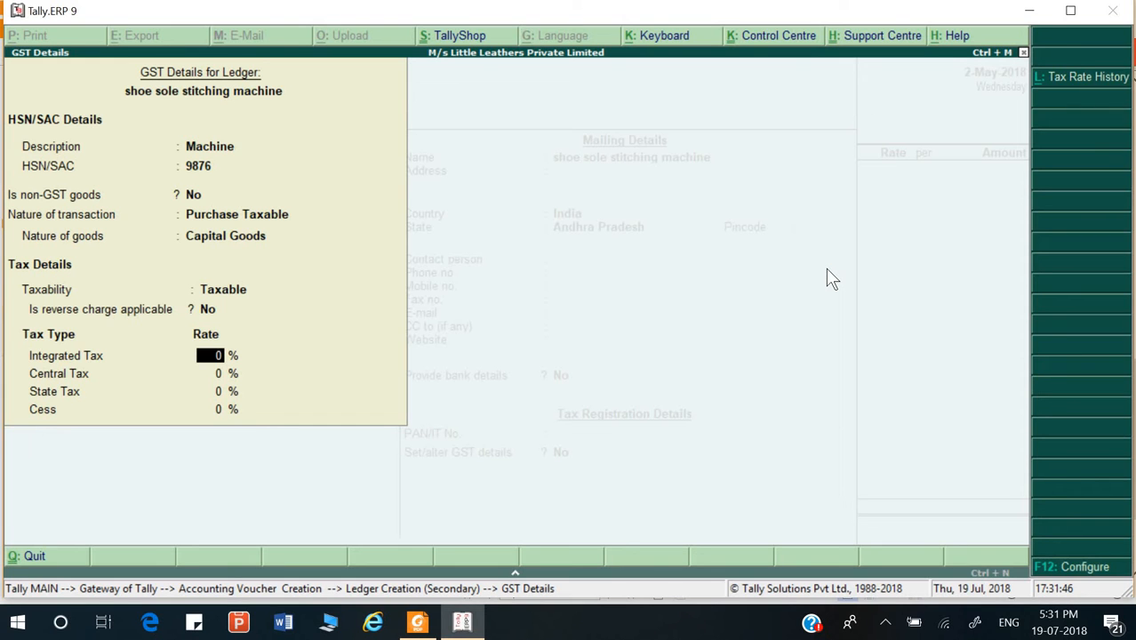
type("18")
key("Return")
key("Return")
key("Return")
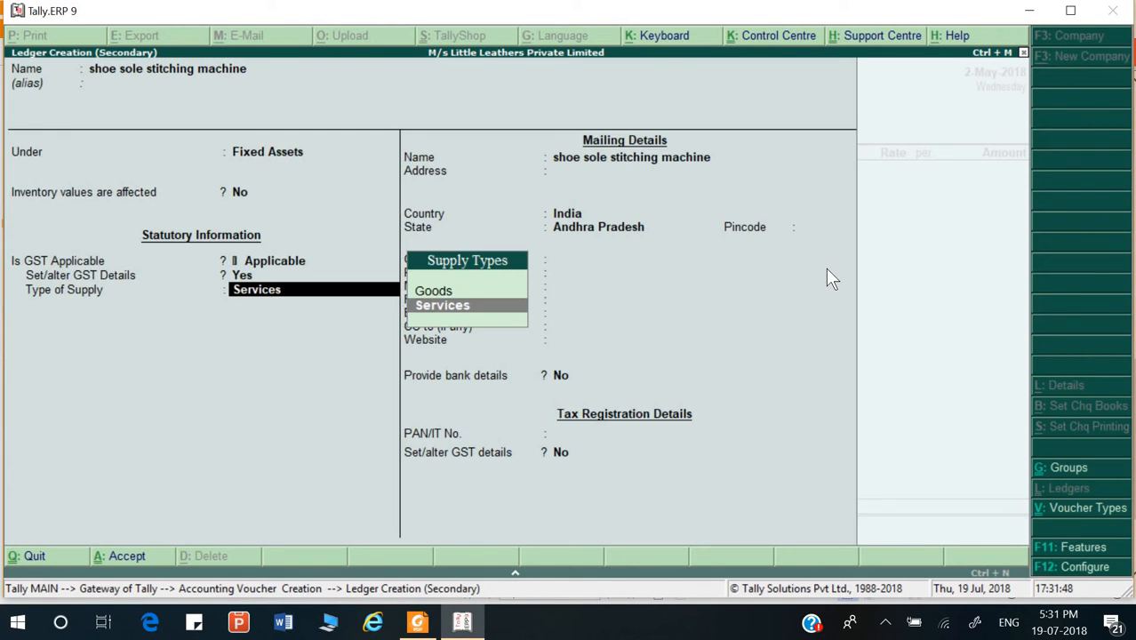
- Change the machine ledger's type of supply to Goods and save the ledger
key("Return")
key("BackSpace")
key("Up")
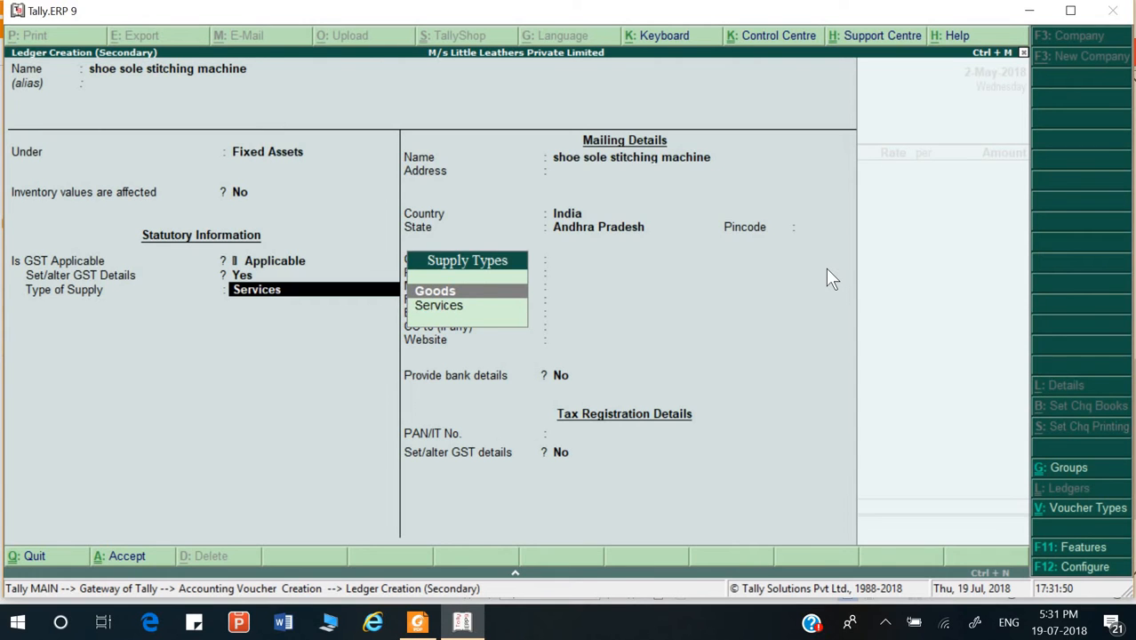
key("Return")
key("Return")
key("Return")
key("Return")
key("Return")
key("Return")
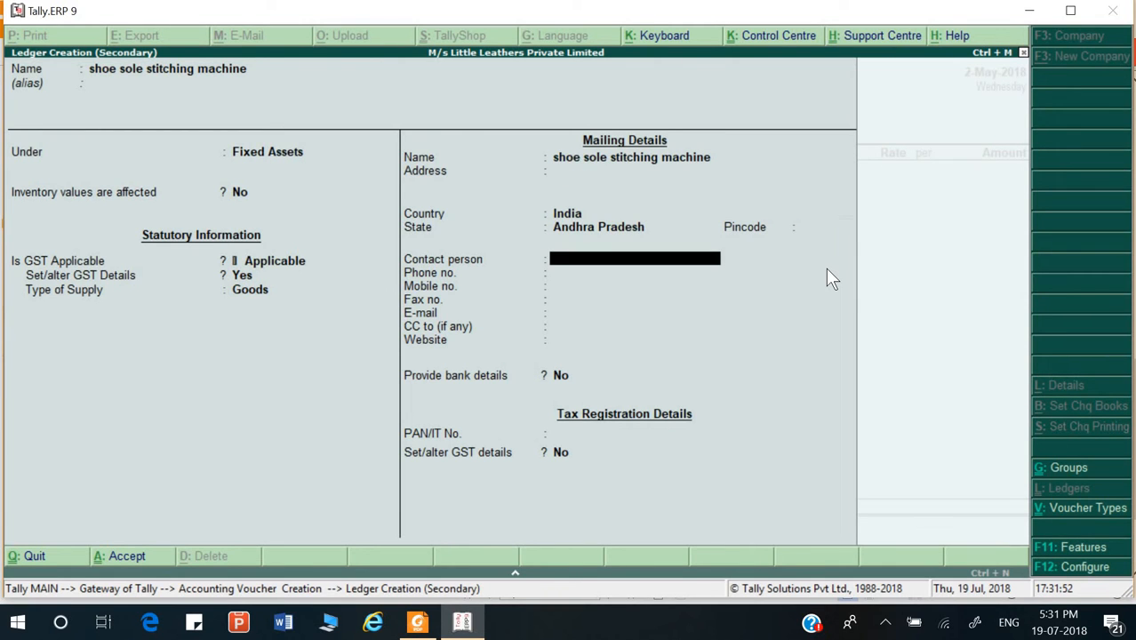
key("ctrl+a")
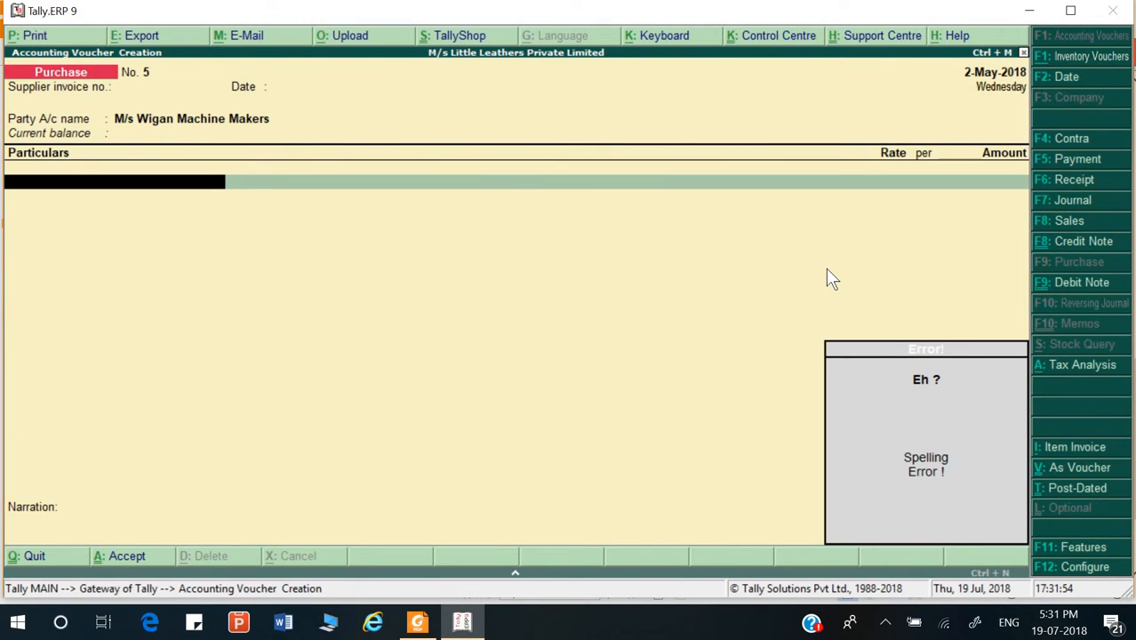
- Recheck the supplier's party details in the purchase voucher and quit the voucher unsaved to the Gateway of Tally
key("BackSpace")
key("Return")
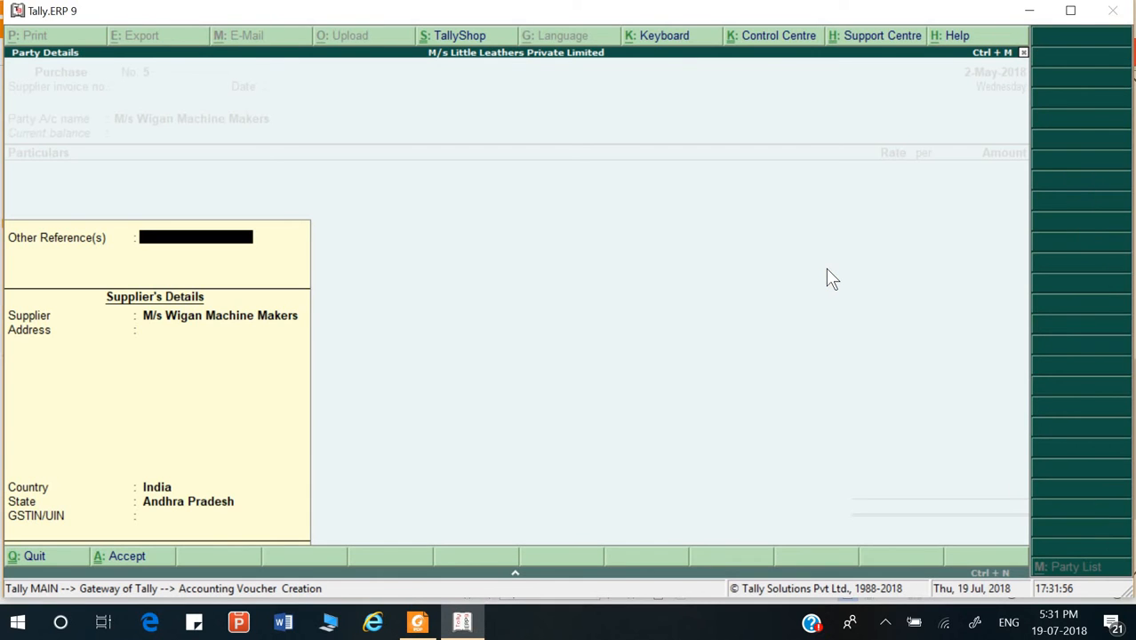
key("Escape")
key("Return")
key("Escape")
key("Escape")
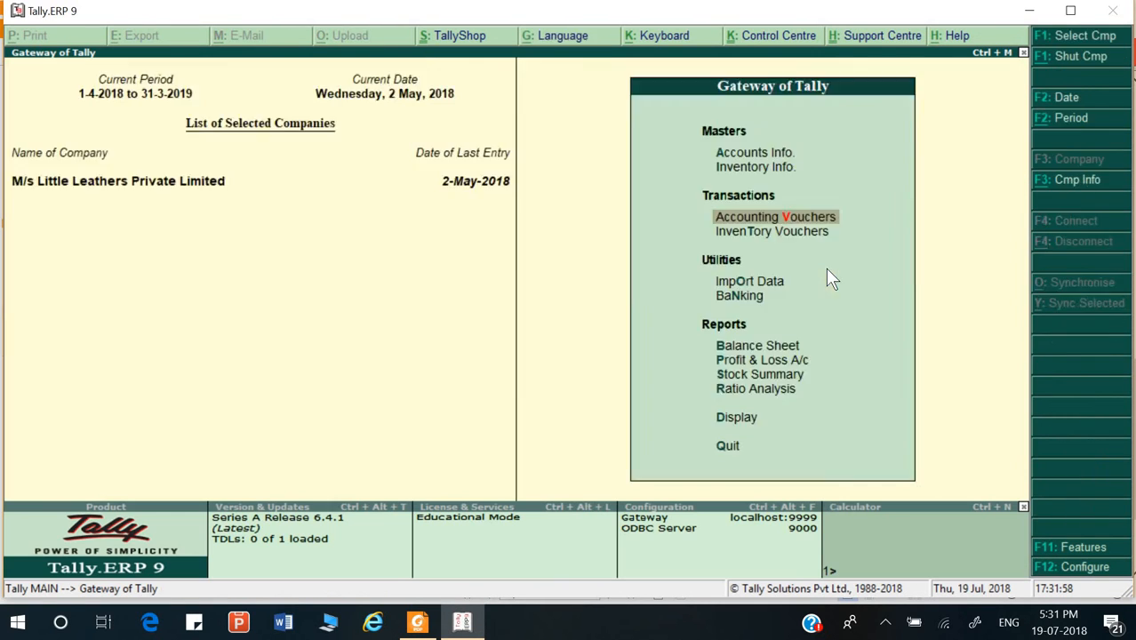
- Open the list of single ledgers for alteration from the accounts masters
key("Escape")
key("Escape")
key("Return")
key("Down")
key("Return")
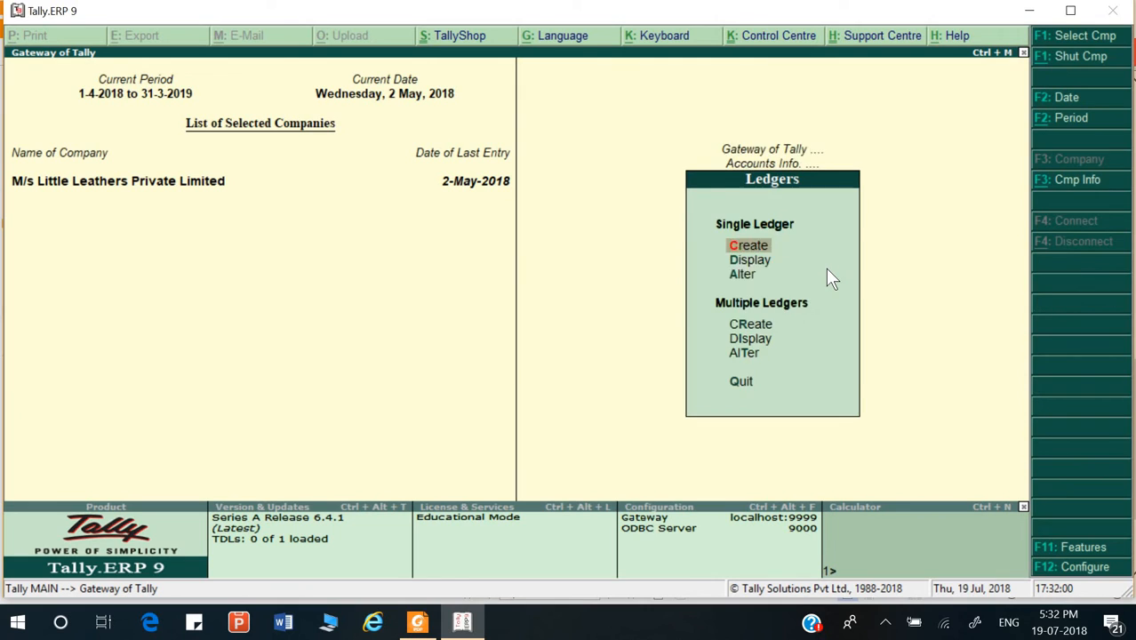
key("Down")
key("Down")
key("Return")
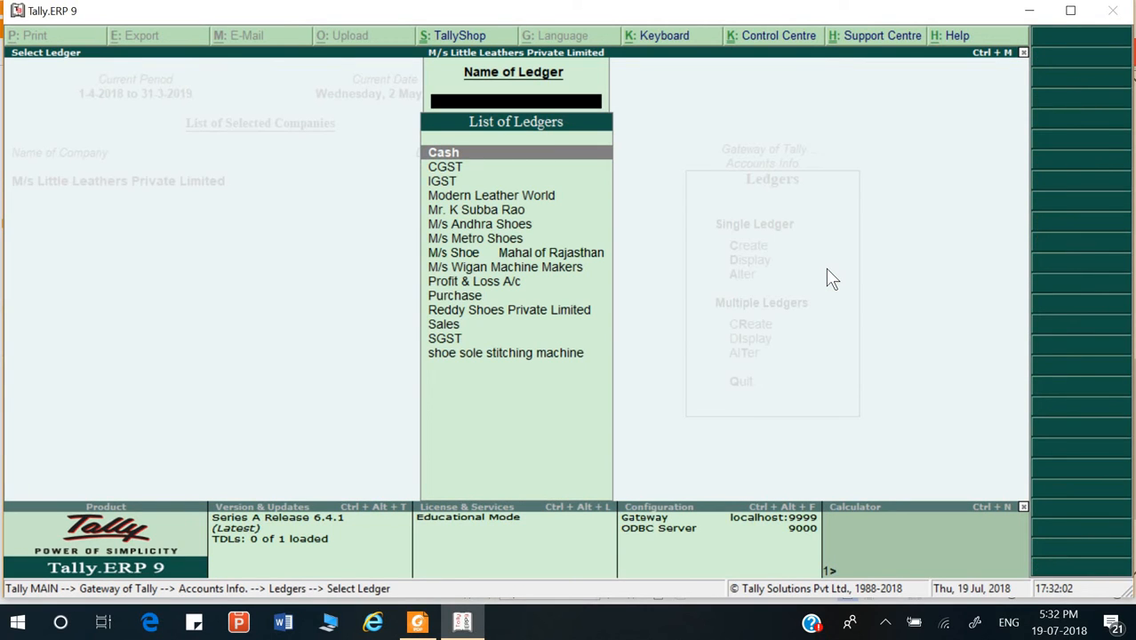
- Open the shoe sole stitching machine ledger for alteration
type("M")
key("Down")
key("Down")
key("Down")
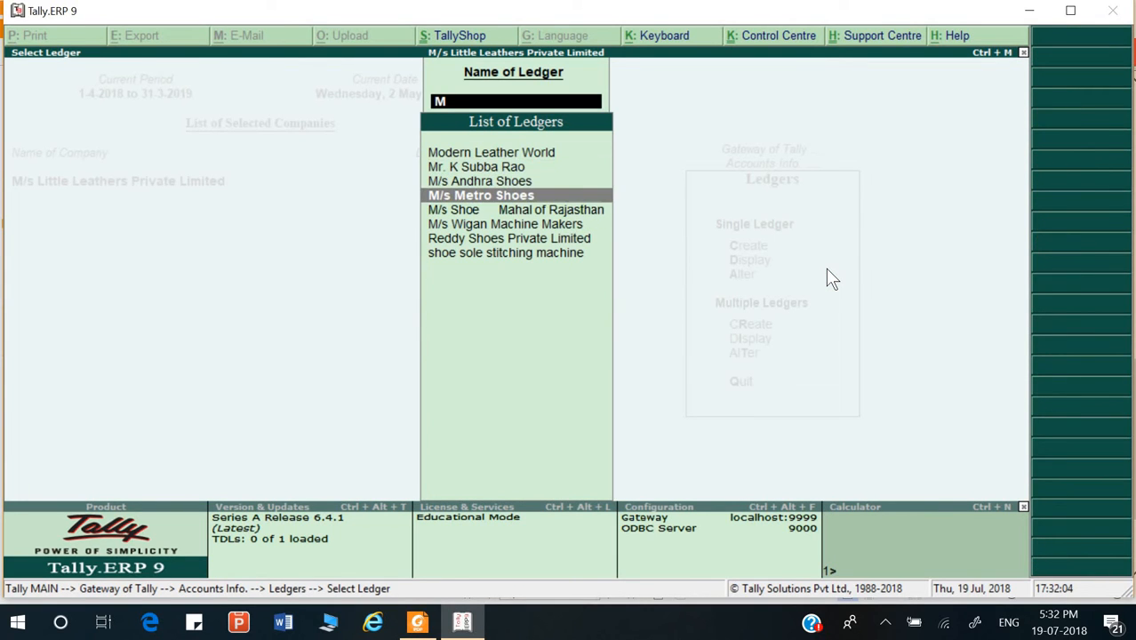
key("Down")
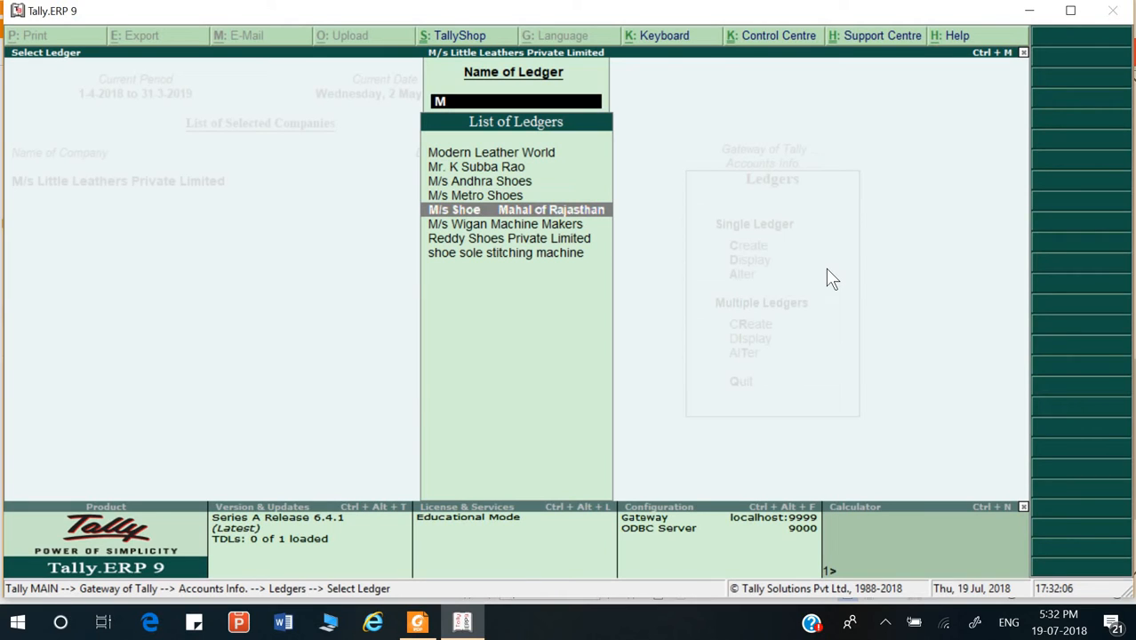
key("Up")
key("Up")
key("Up")
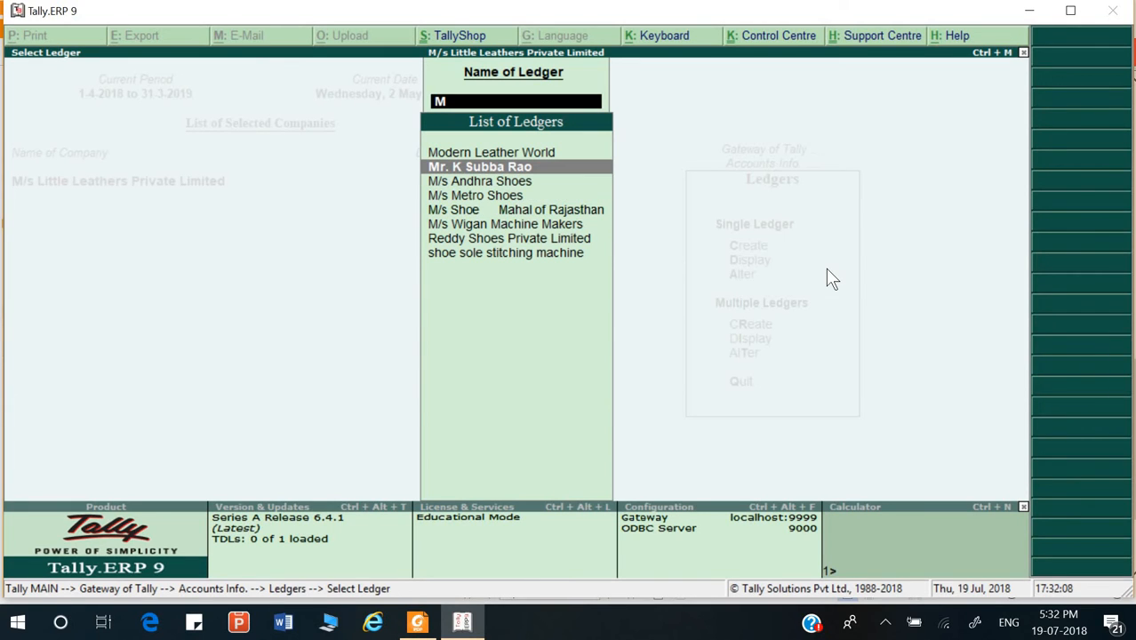
key("Down")
key("Down")
key("Down")
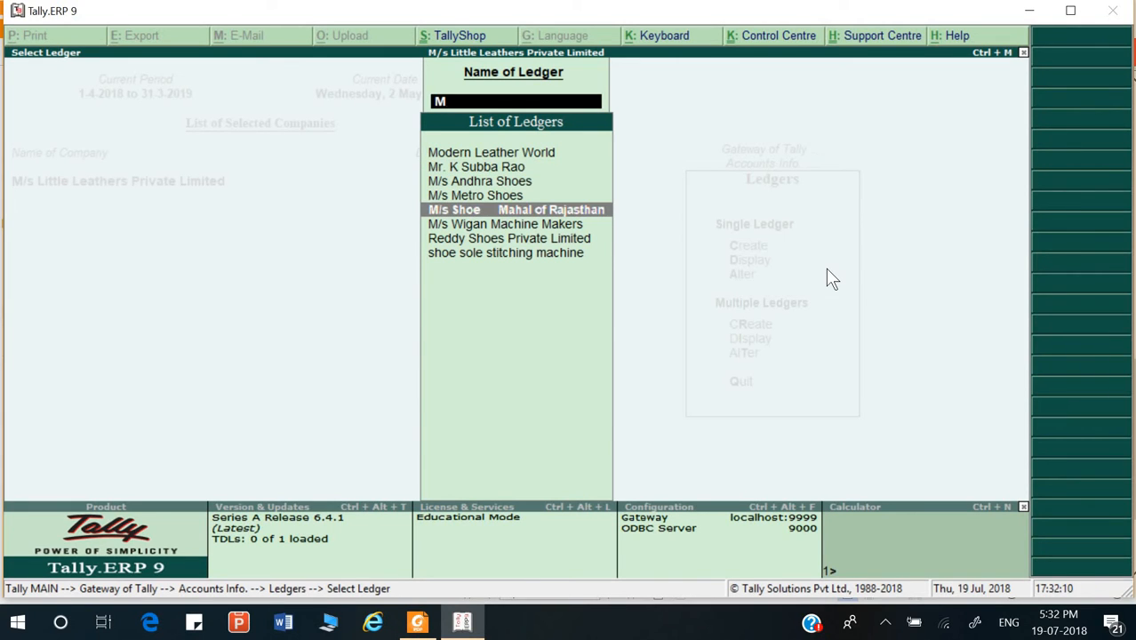
key("Down")
key("Down")
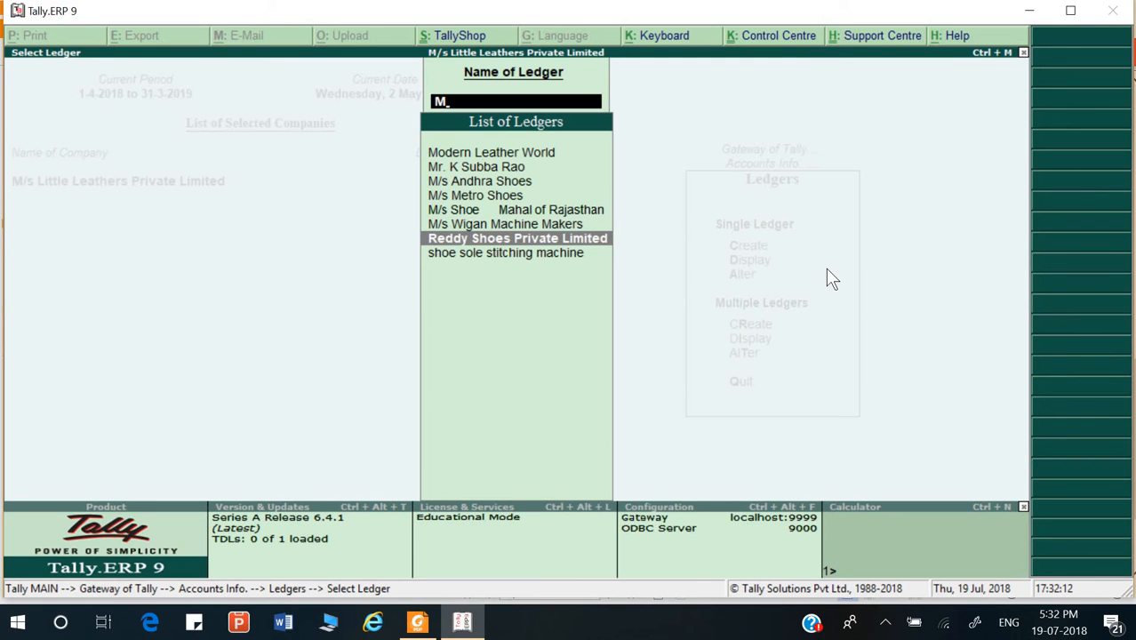
key("Down")
key("Return")
- Set "Inventory values are affected" to Yes in the stitching machine ledger and save it
key("Return")
key("Return")
key("Return")
key("Return")
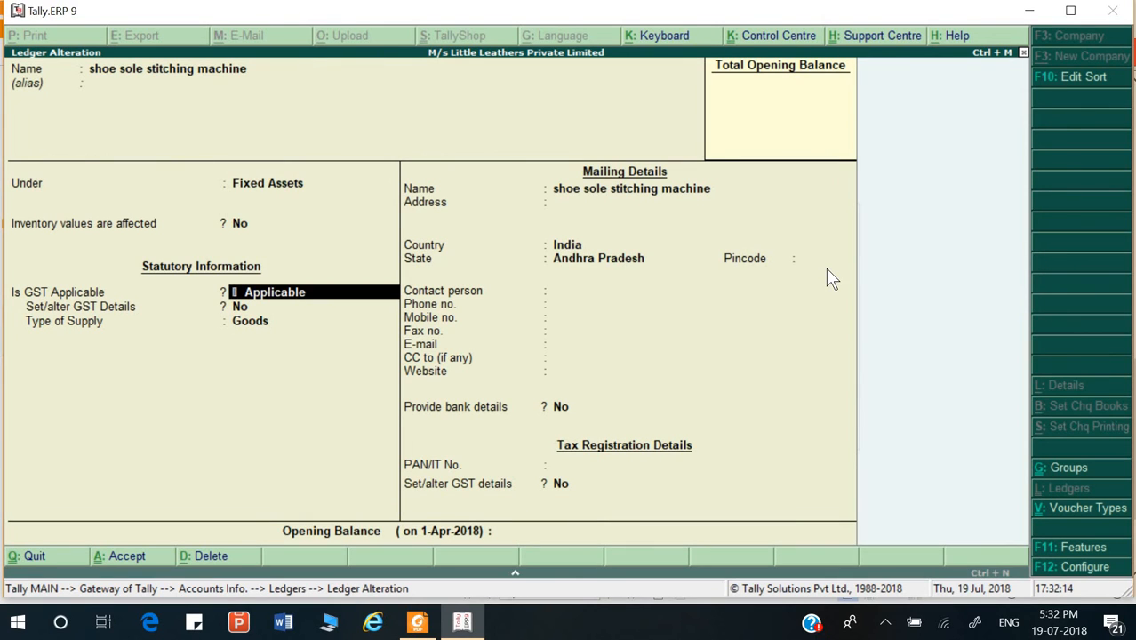
key("BackSpace")
type("y")
key("Return")
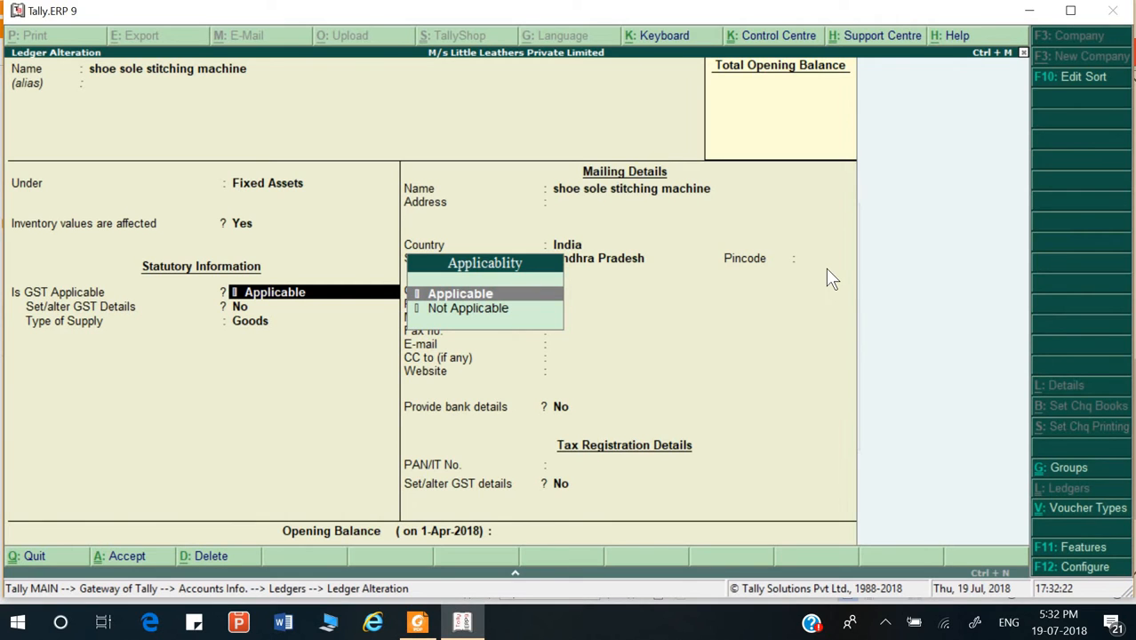
key("ctrl+a")
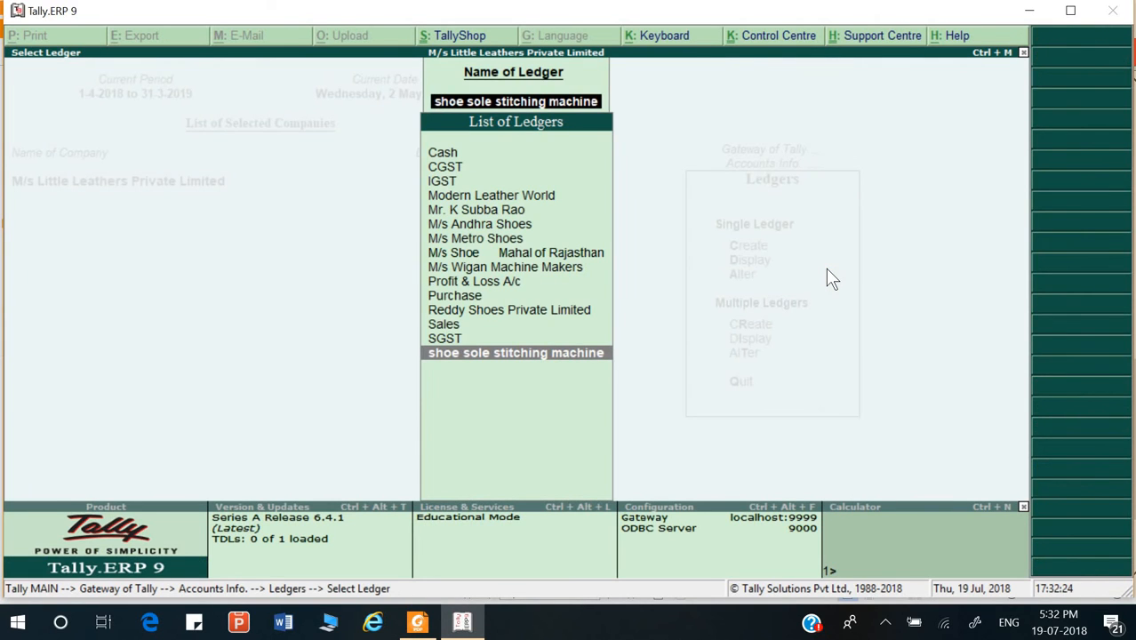
- Return to the Gateway of Tally and start a new purchase voucher
key("Escape")
key("Escape")
key("Escape")
key("Escape")
key("Escape")
key("v")
key("F9")
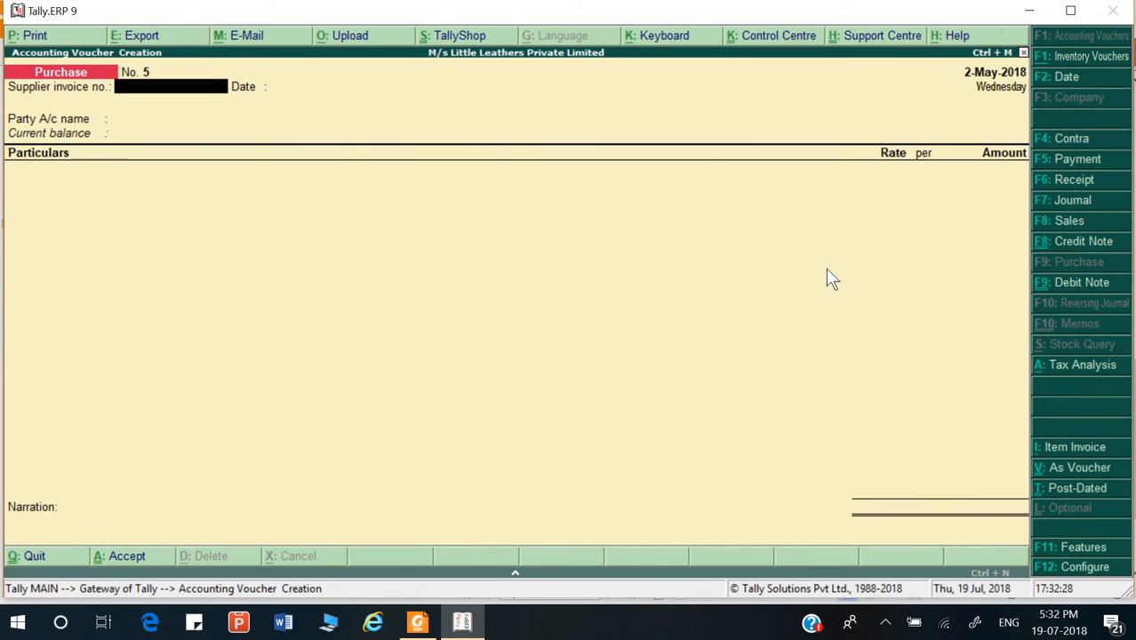
key("ctrl+F9")
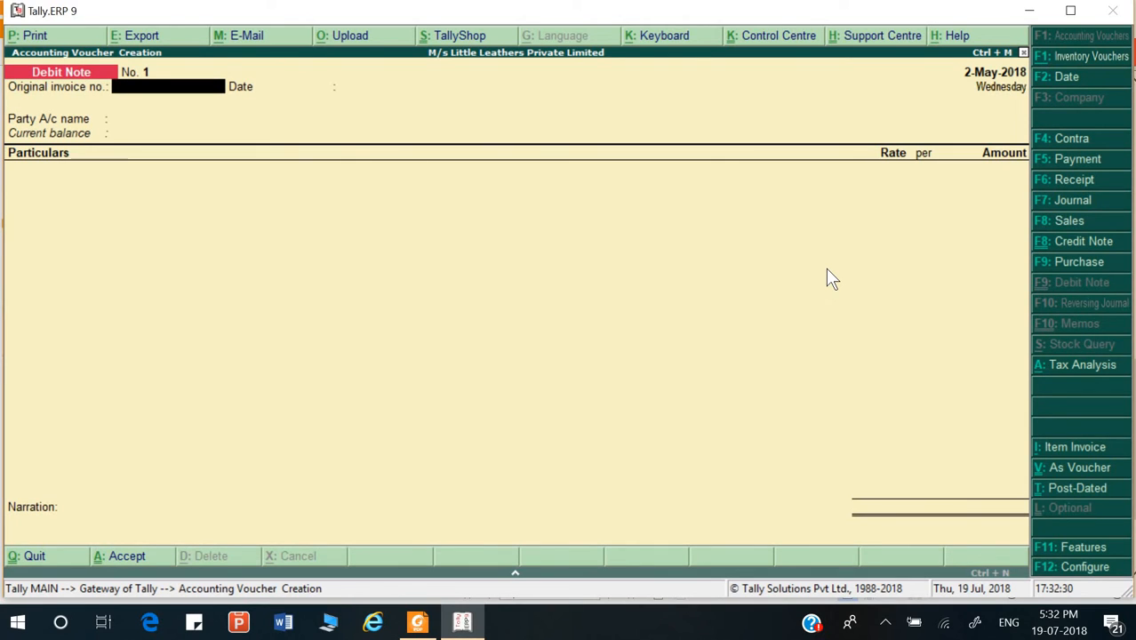
key("F9")
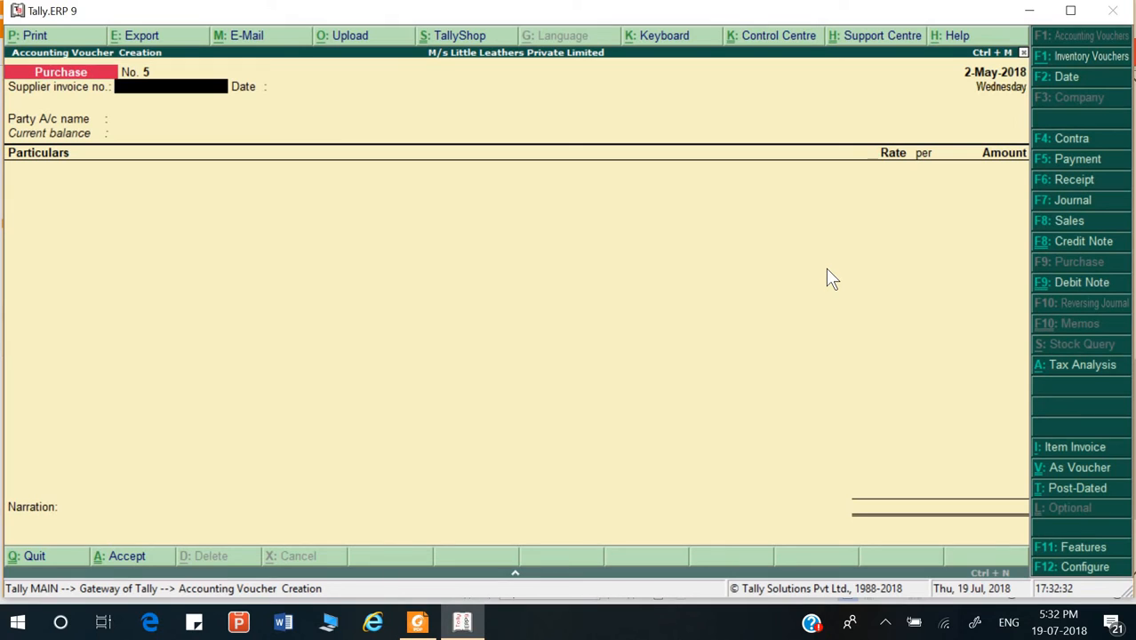
- Leave the supplier invoice number and date blank, choose M/s Wigan Machine Makers as the party, and accept its details
key("Return")
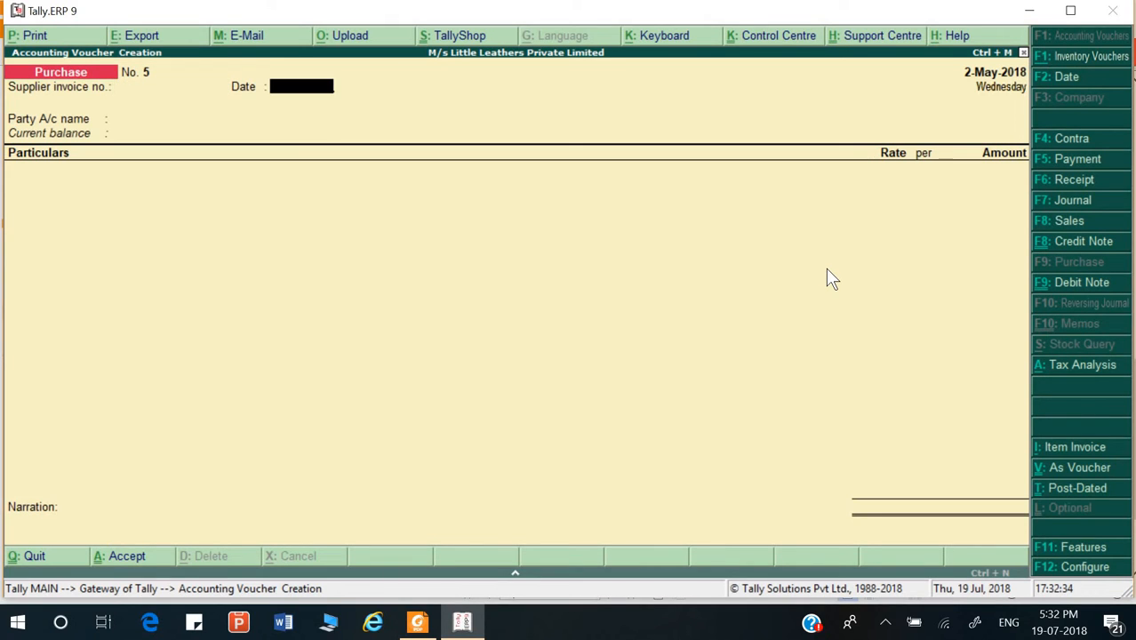
key("Return")
key("Down")
key("Down")
key("Down")
key("Down")
key("Down")
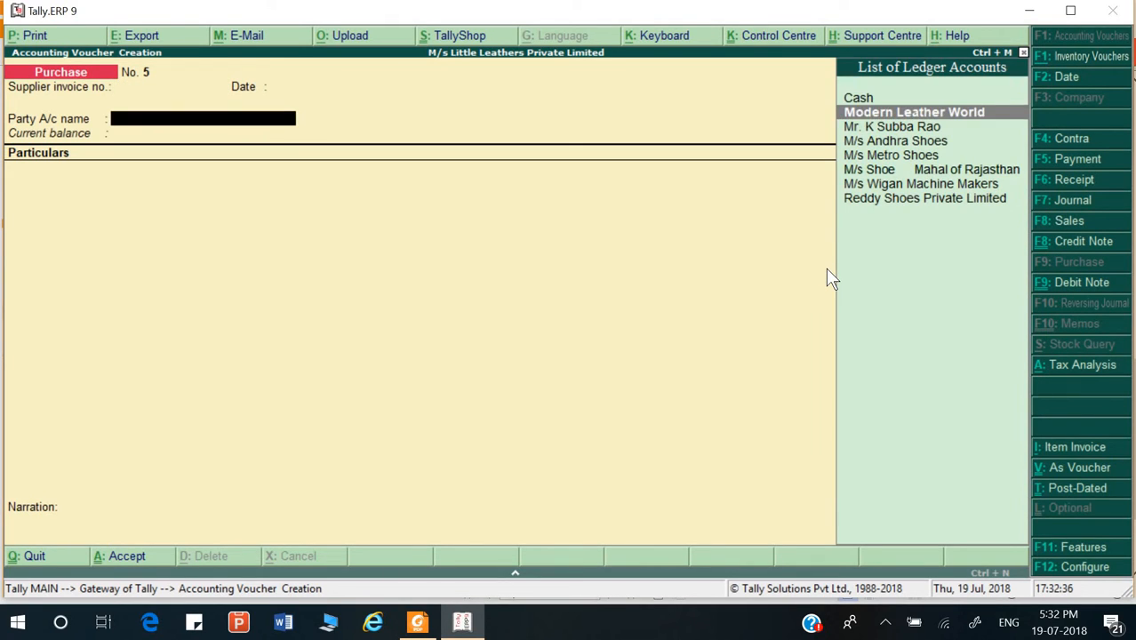
key("Down")
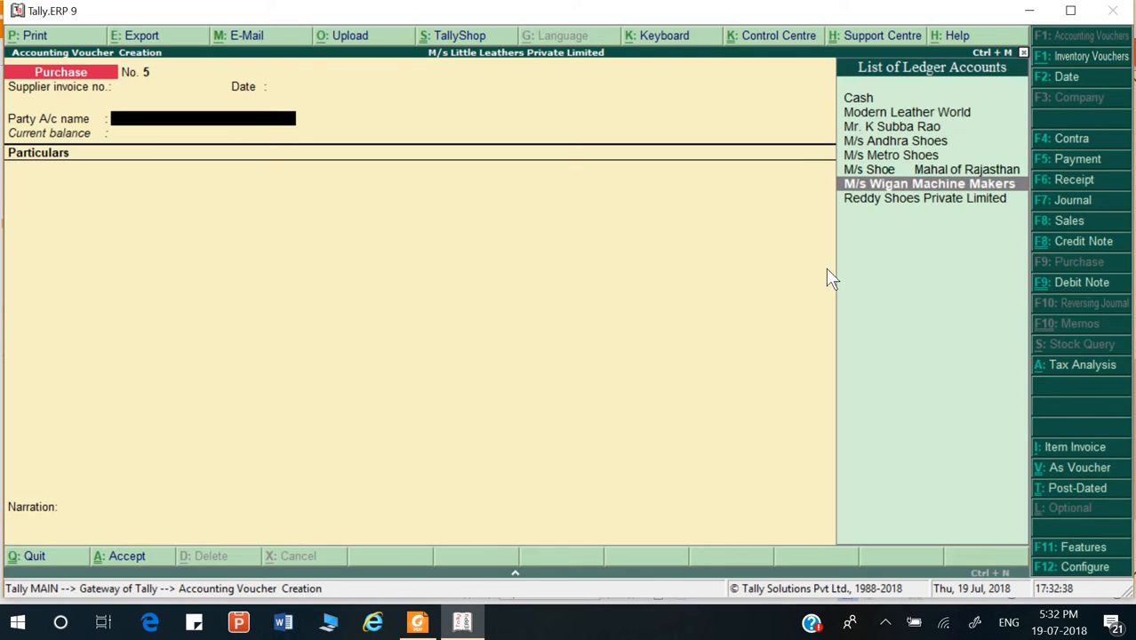
key("Return")
key("Return")
key("Return")
key("Return")
key("Return")
key("Return")
key("Return")
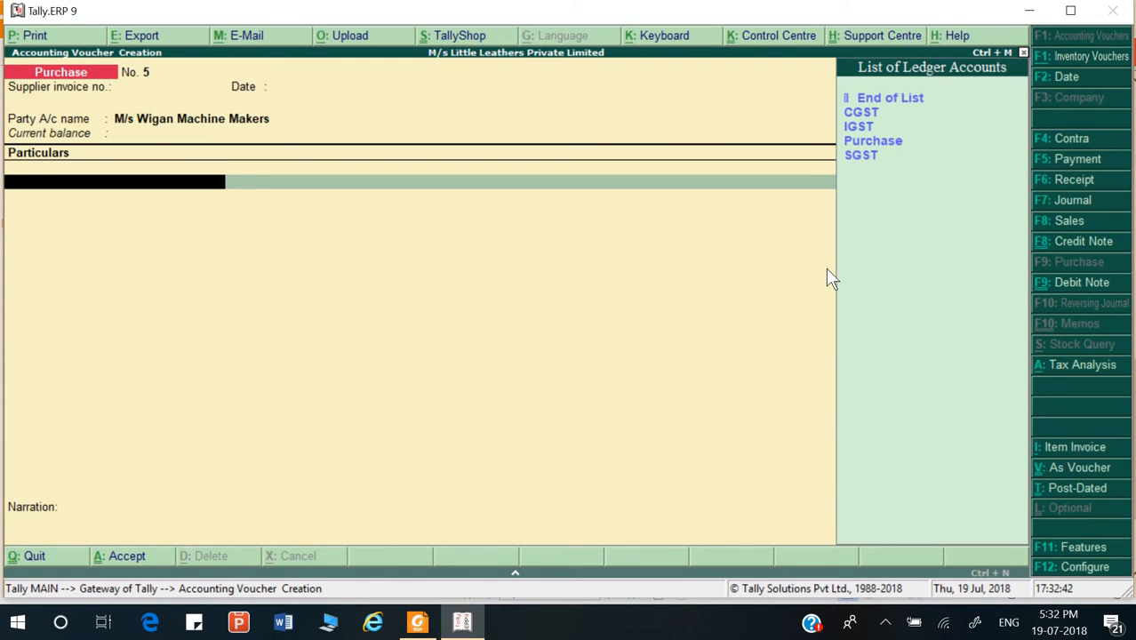
- Look through the ledger choices for the particulars and switch the purchase entry from invoice to voucher mode
key("Down")
key("Down")
key("Down")
key("Down")
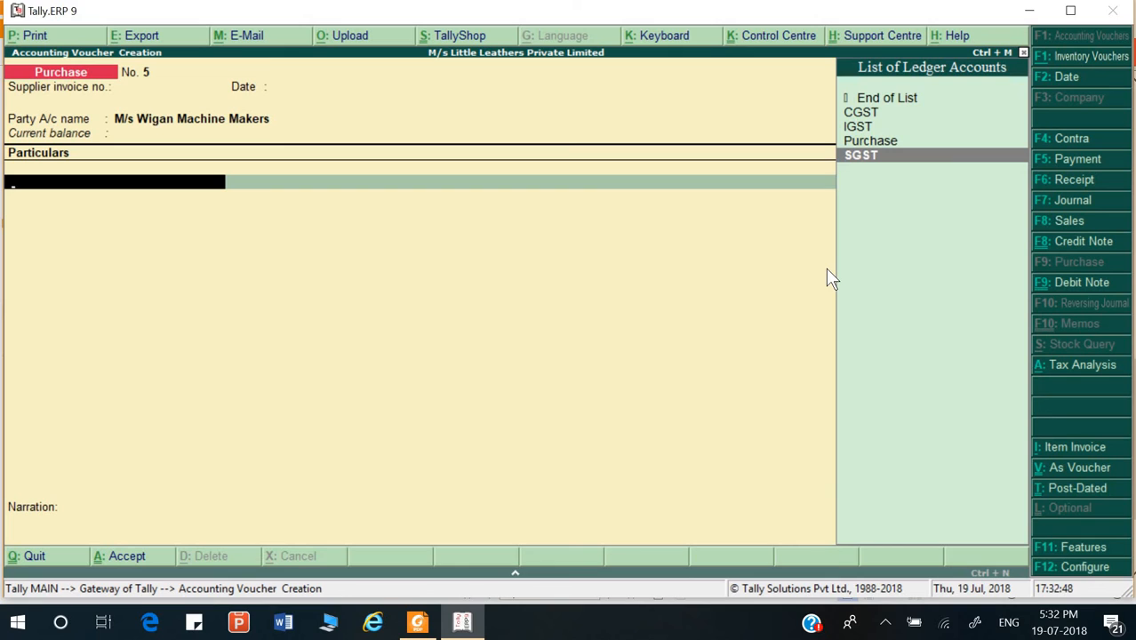
key("ctrl+v")
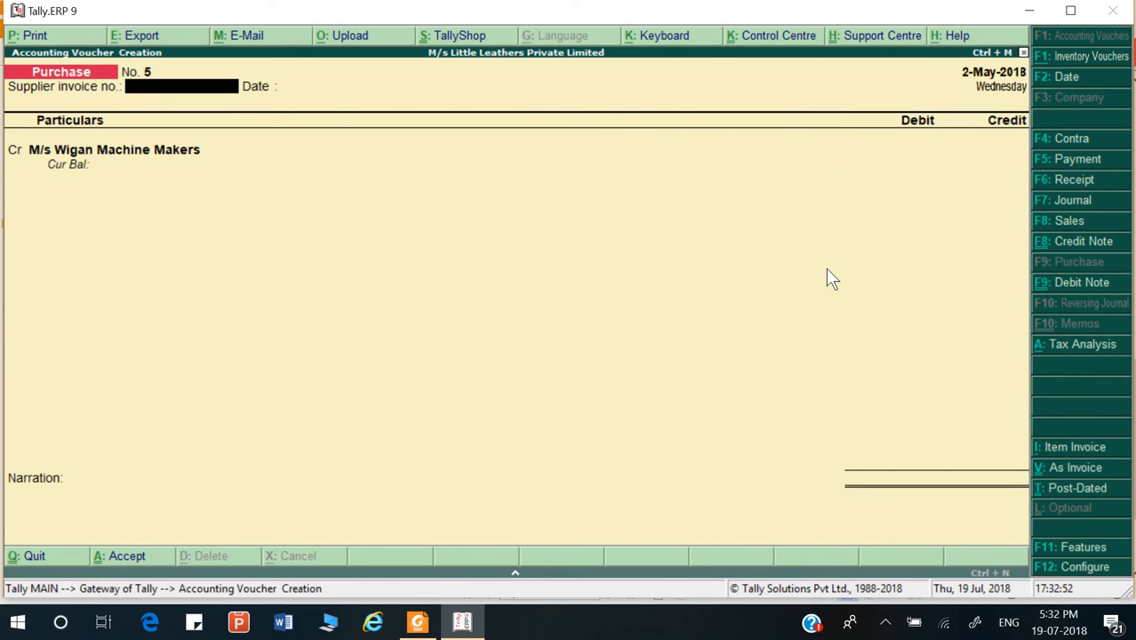
- Keep M/s Wigan Machine Makers as the credited account and accept the supplier's details
key("Return")
key("Return")
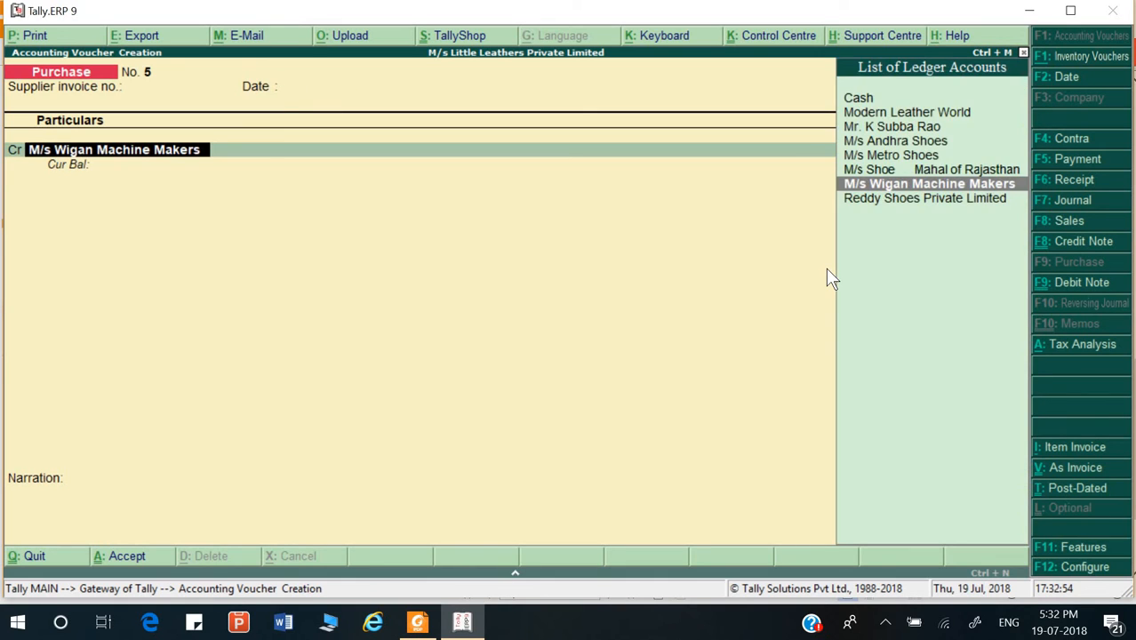
key("Return")
key("Return")
key("Return")
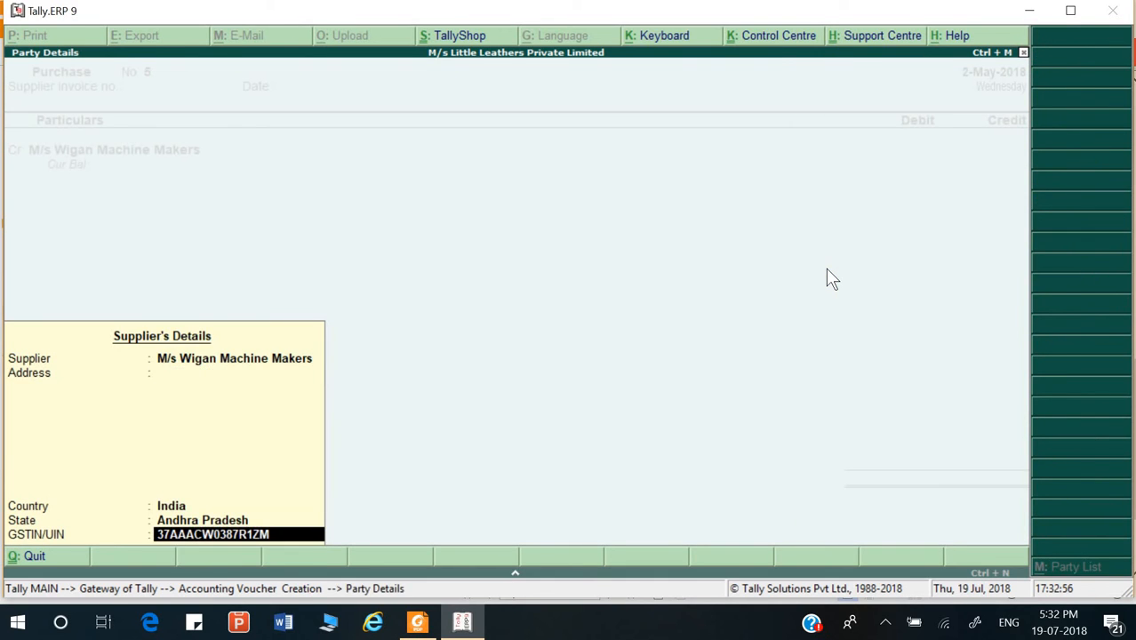
key("Return")
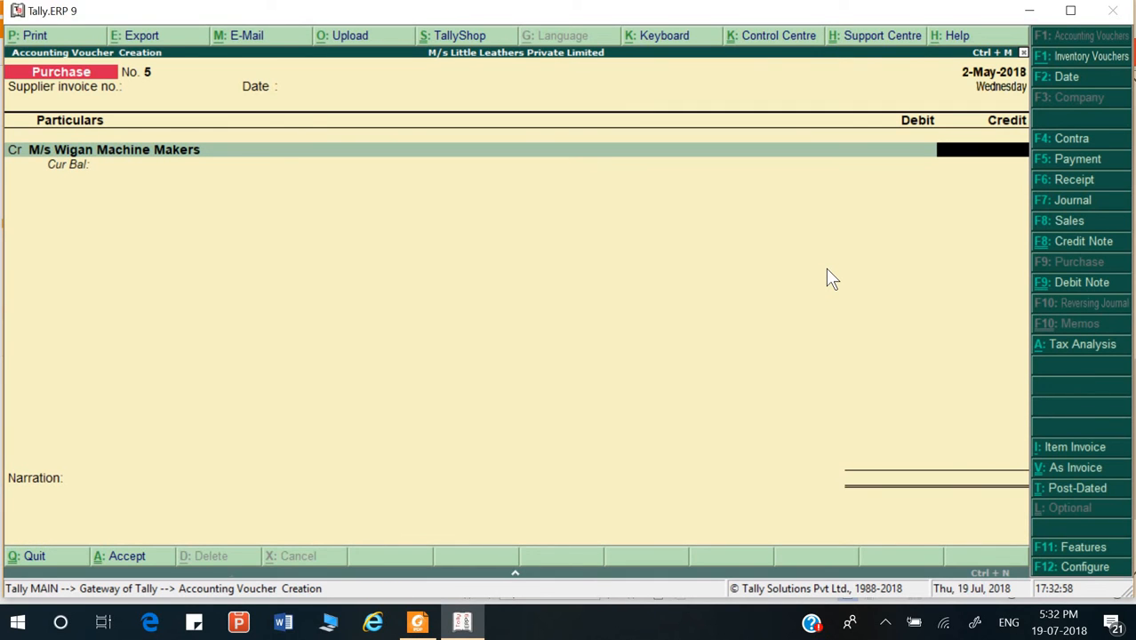
- Calculate the supplier's credit amount as 300000*118% and allocate it bill-wise to New Ref 5
key("ctrl+n")
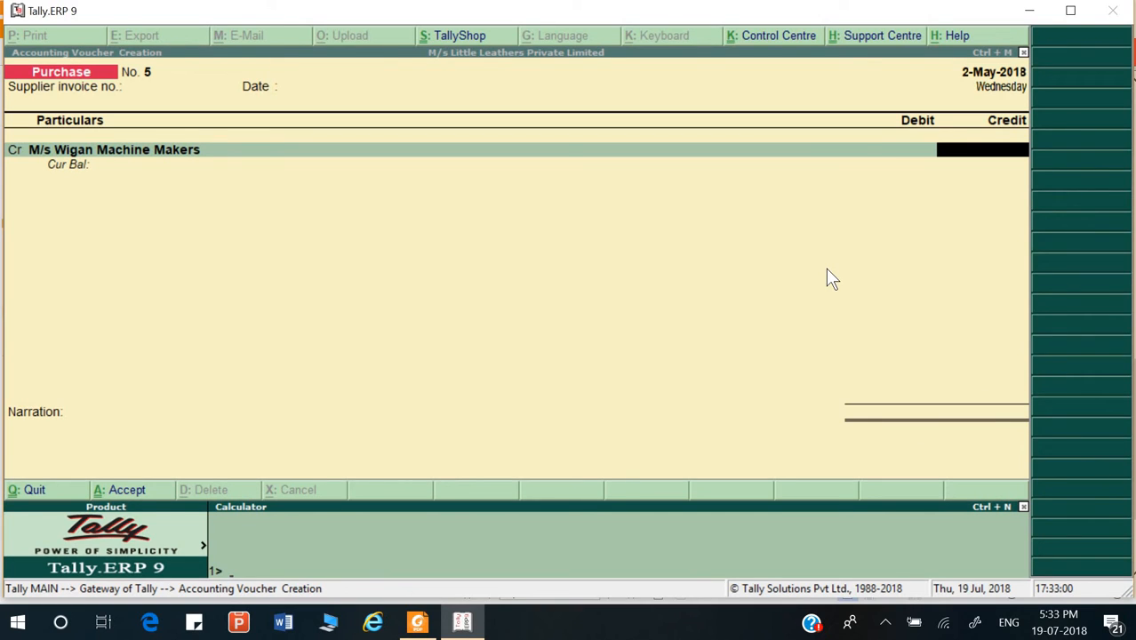
type("300000*118%")
key("Return")
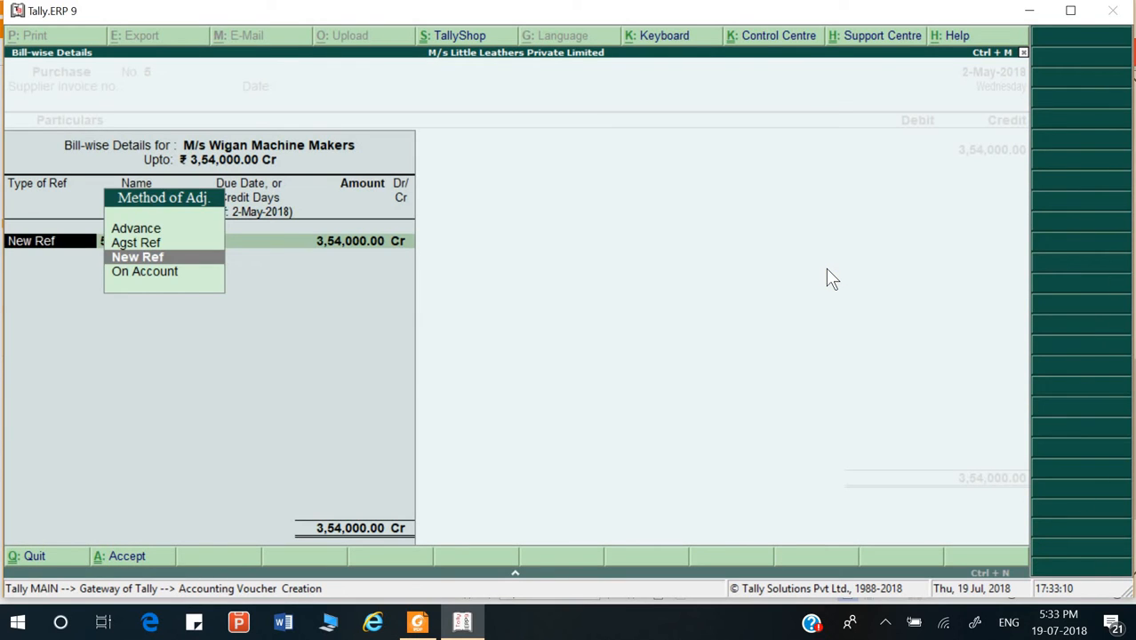
key("Return")
key("Return")
key("Return")
key("Return")
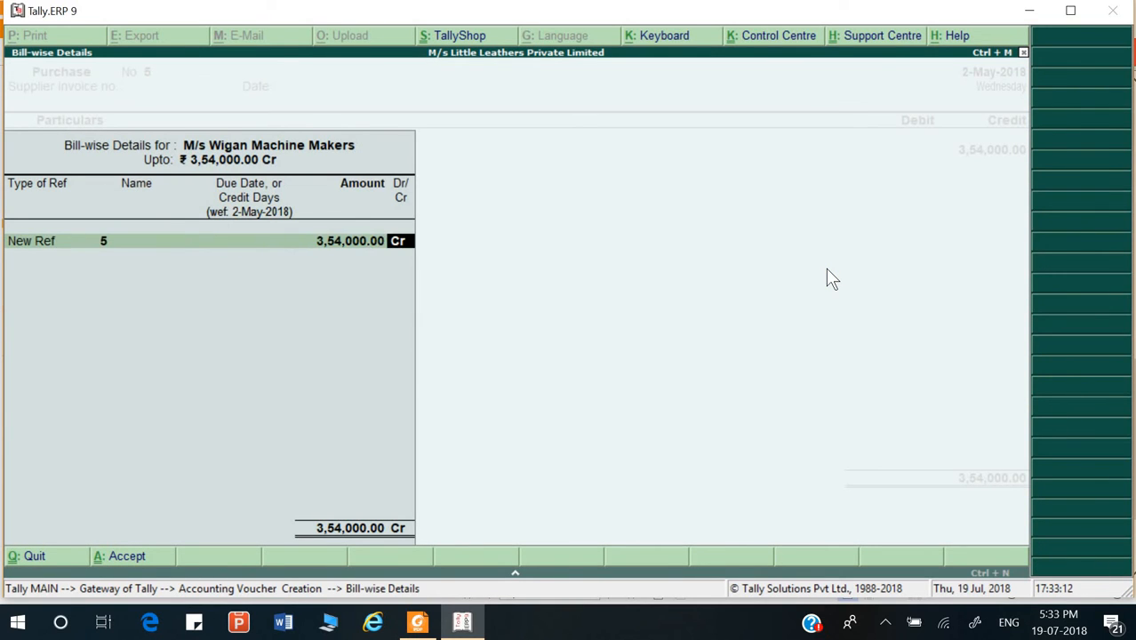
key("Return")
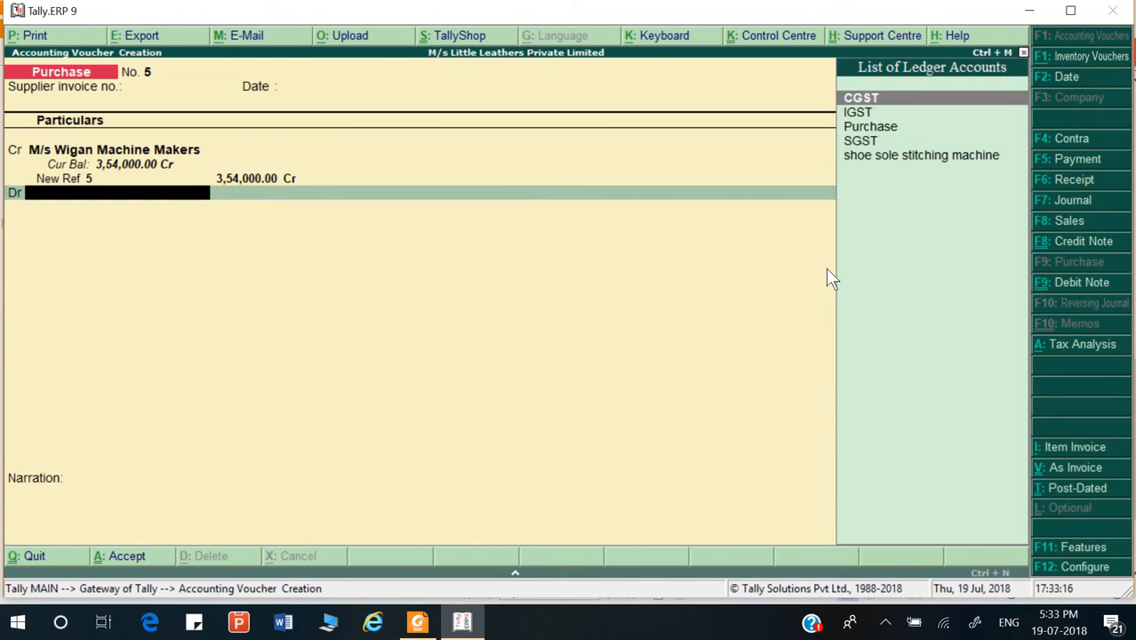
- Debit the shoe sole stitching machine ledger with 3,54,000.00 and accept its tax classification
key("Down")
key("Down")
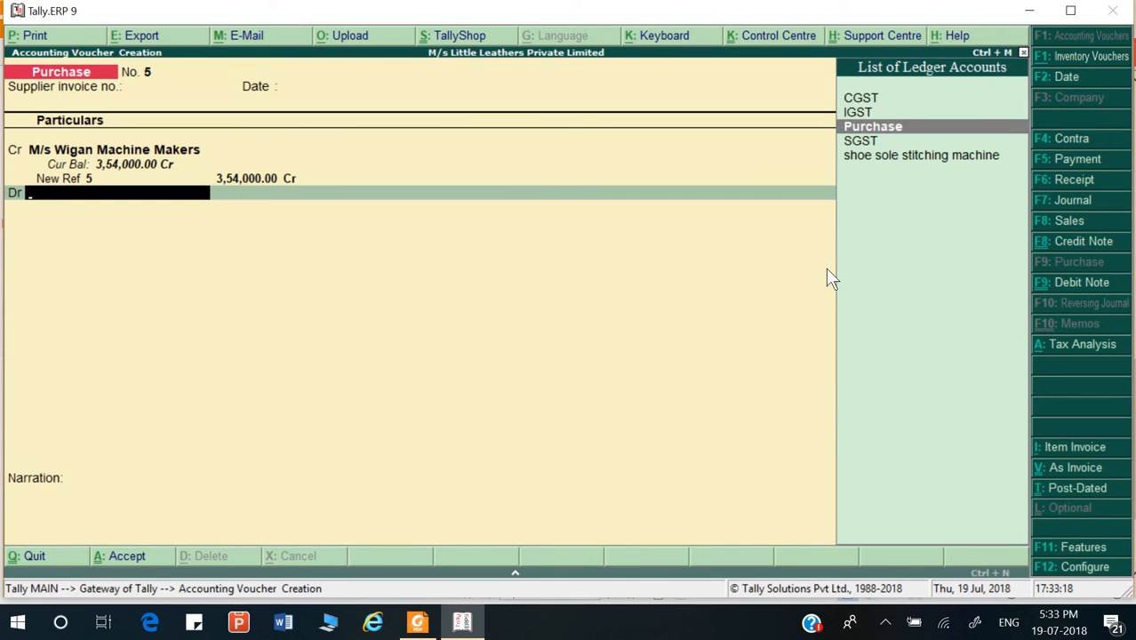
key("Down")
key("Down")
key("Return")
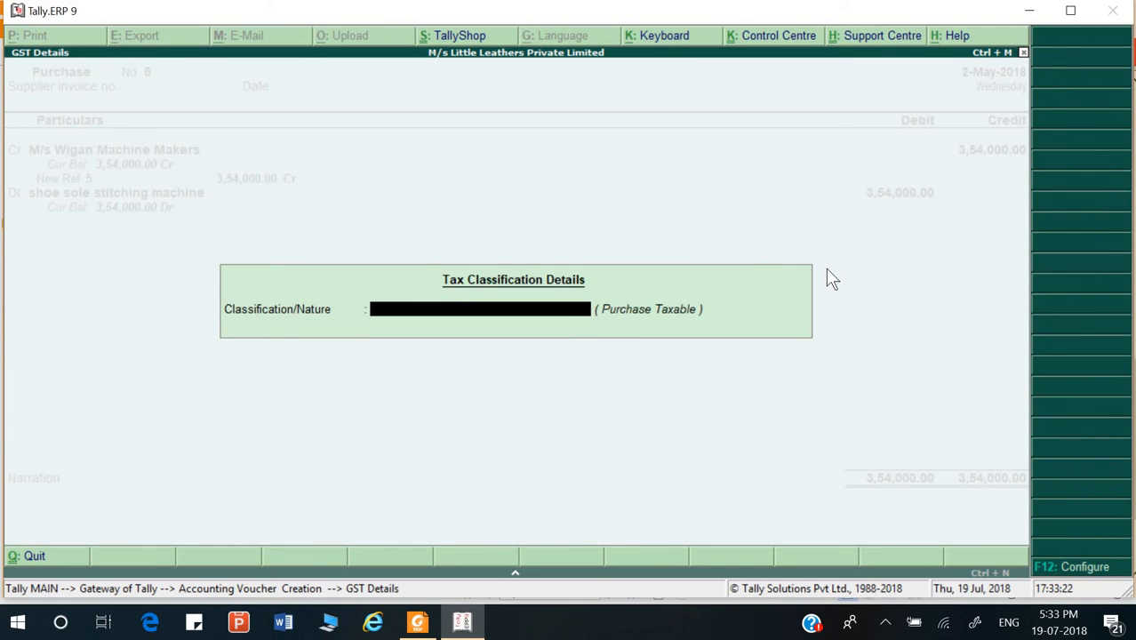
key("Return")
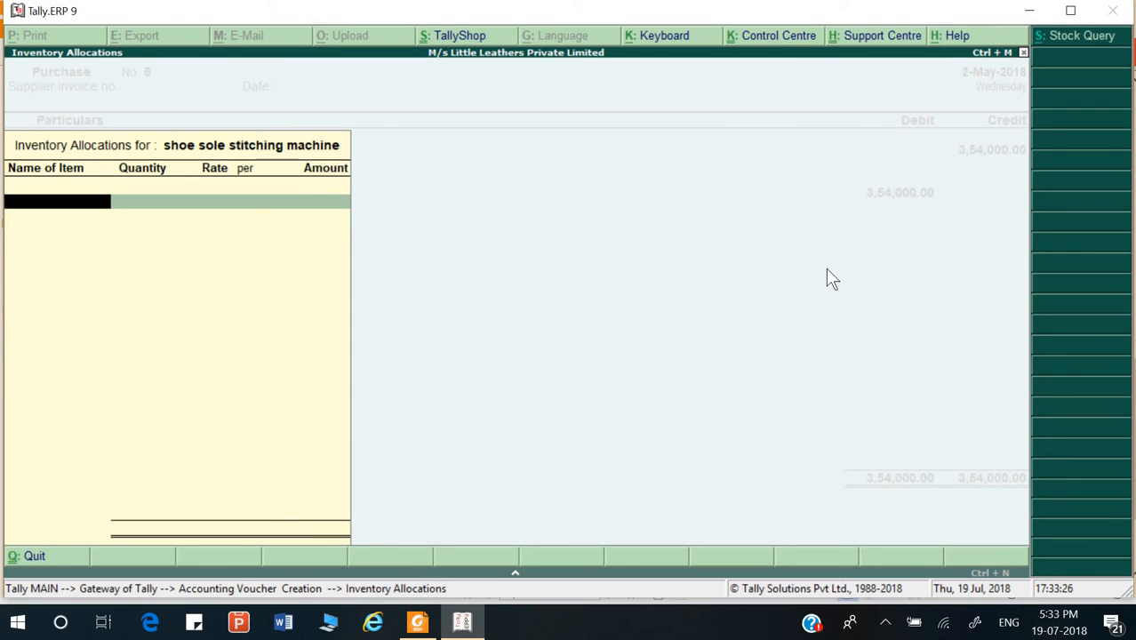
- Leave the inventory allocation, set "Inventory values are affected" to No in the stitching machine ledger, and save it
key("Escape")
key("BackSpace")
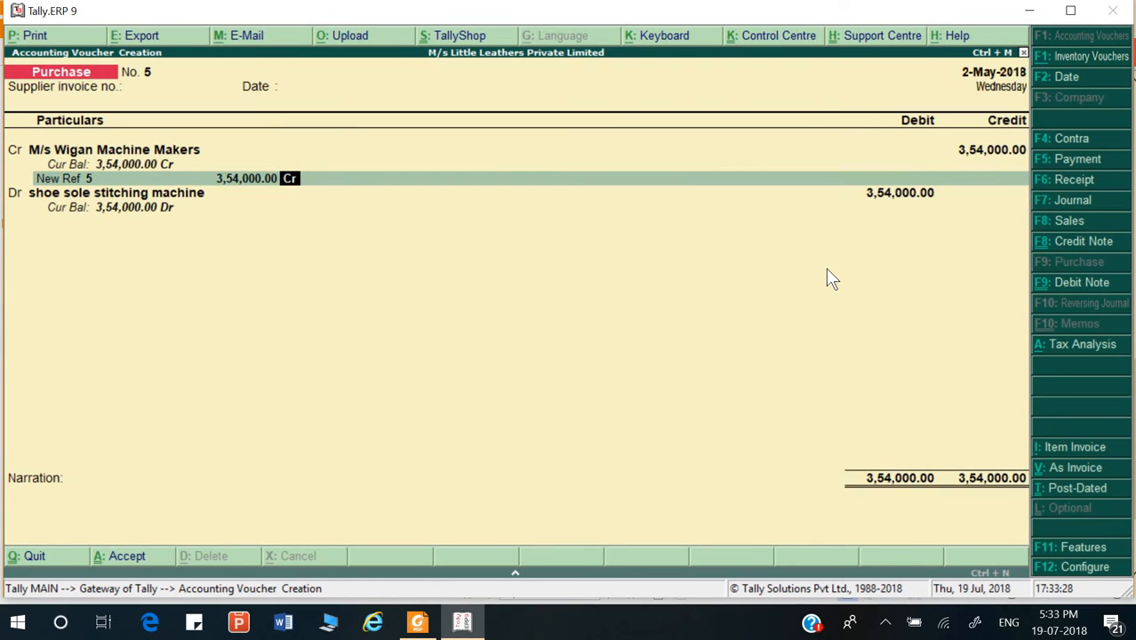
key("Return")
key("ctrl+Return")
key("Return")
key("Return")
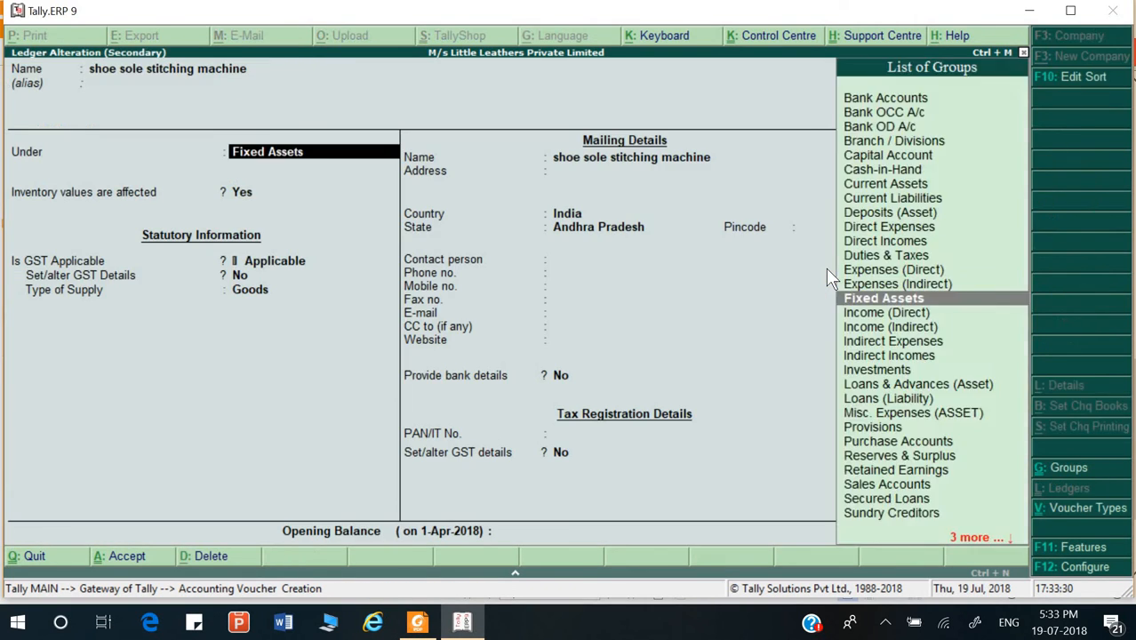
key("Return")
type("n")
key("Return")
key("ctrl+a")
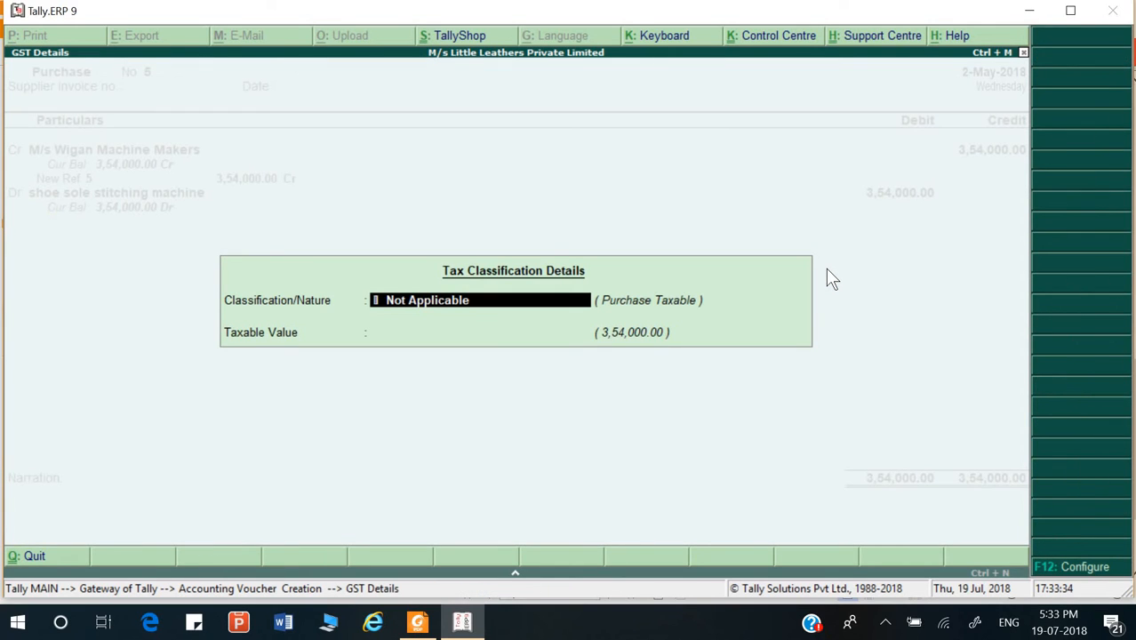
- Classify the shoe sole stitching machine debit as Purchase Taxable and set its amount to 3,00,000.00
key("Return")
key("Return")
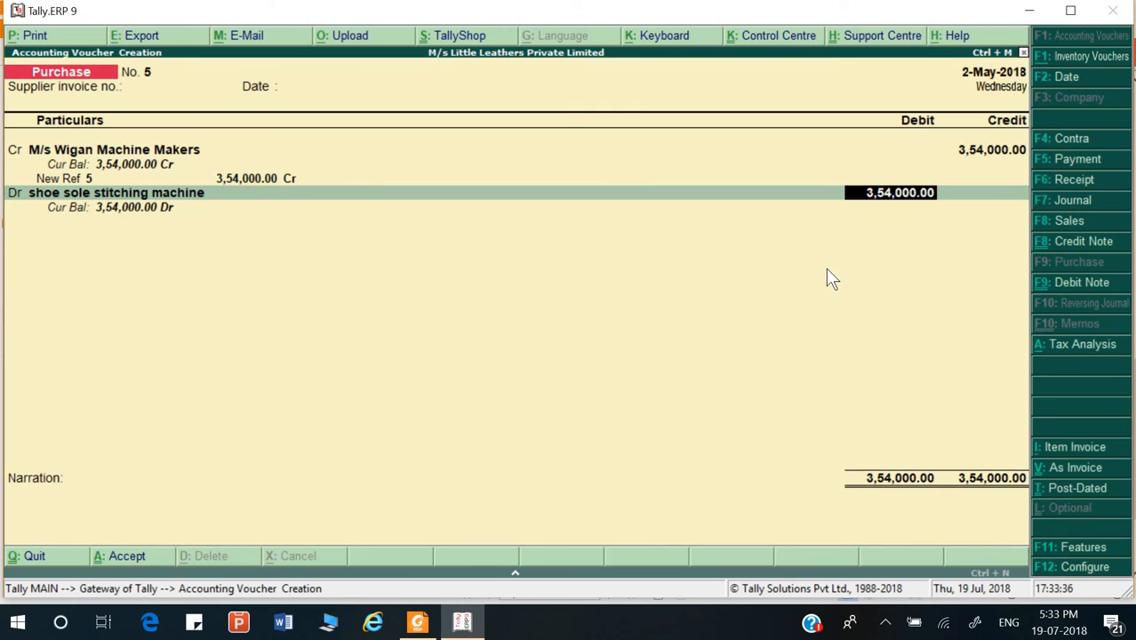
key("BackSpace")
key("Return")
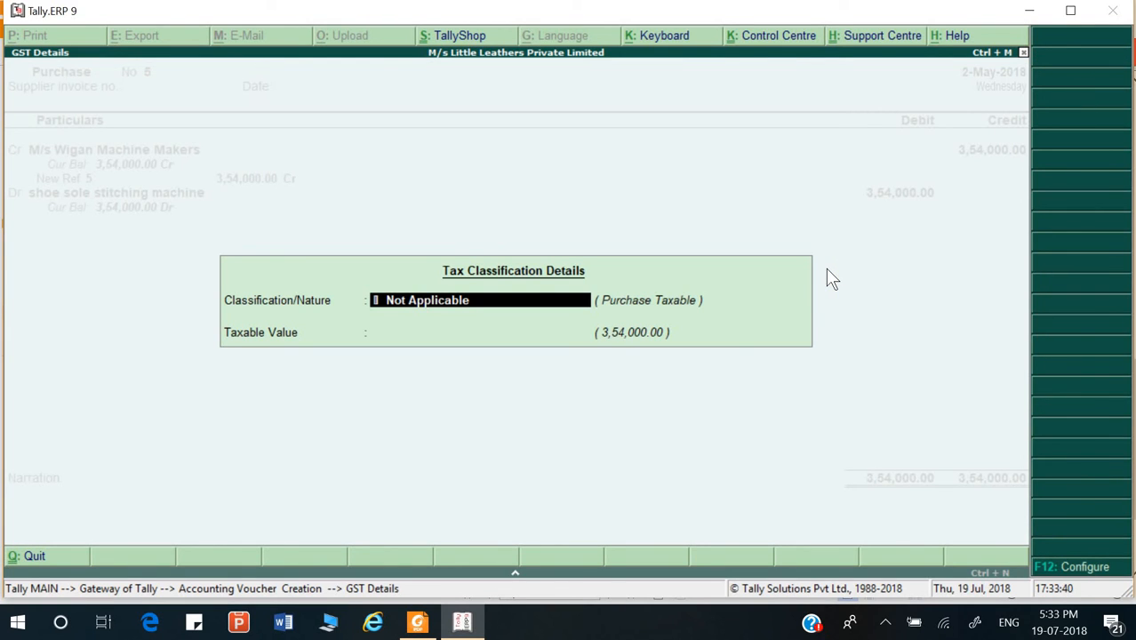
type("Pur")
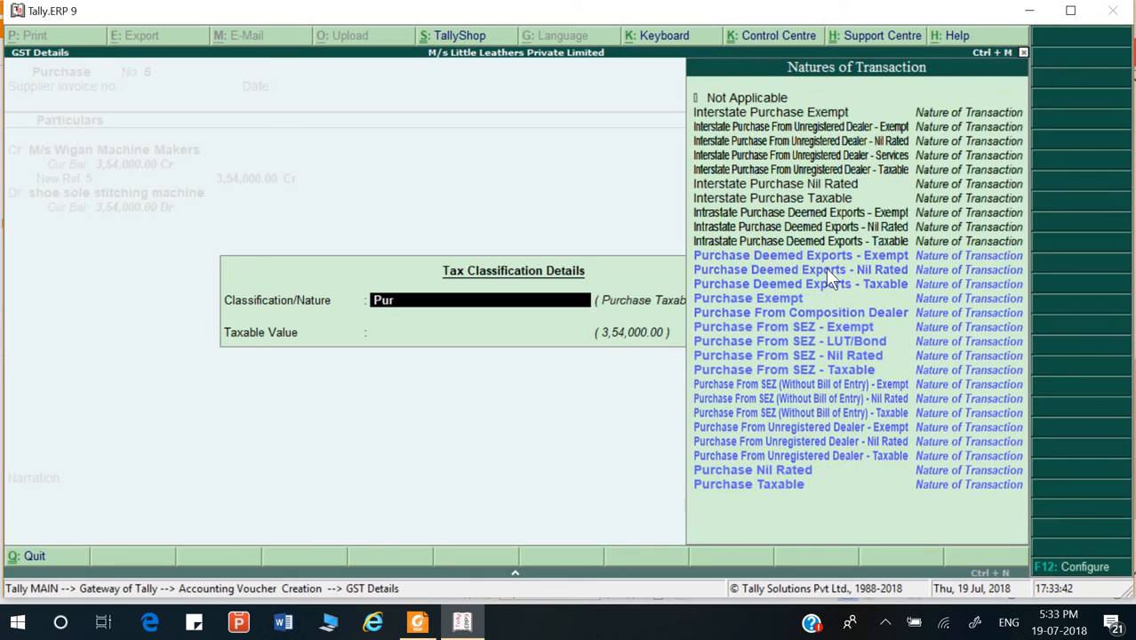
key("Down")
key("Down")
key("Down")
key("Down")
key("Down")
key("Down")
key("Down")
key("Down")
key("Down")
key("Down")
key("Down")
key("Down")
key("Down")
key("Down")
key("Down")
key("Down")
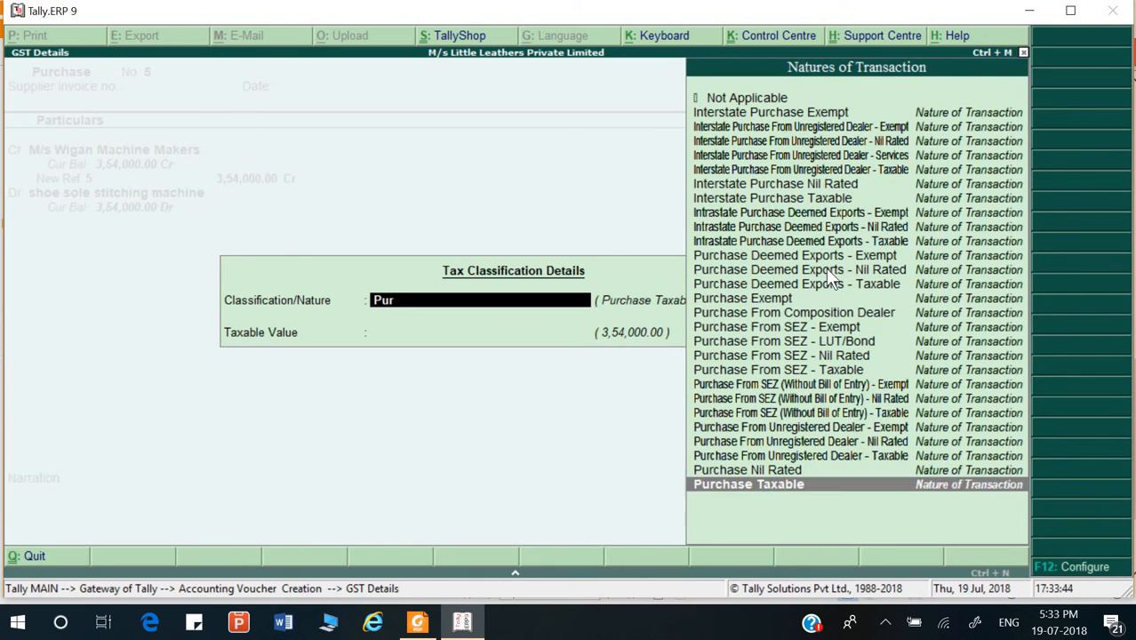
key("Return")
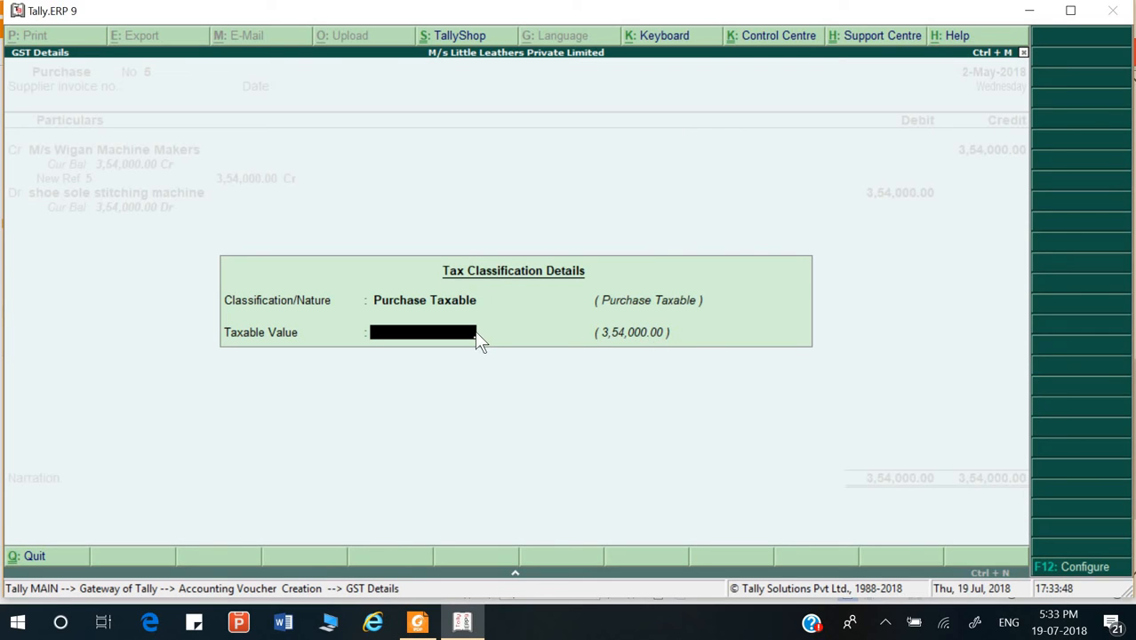
key("Return")
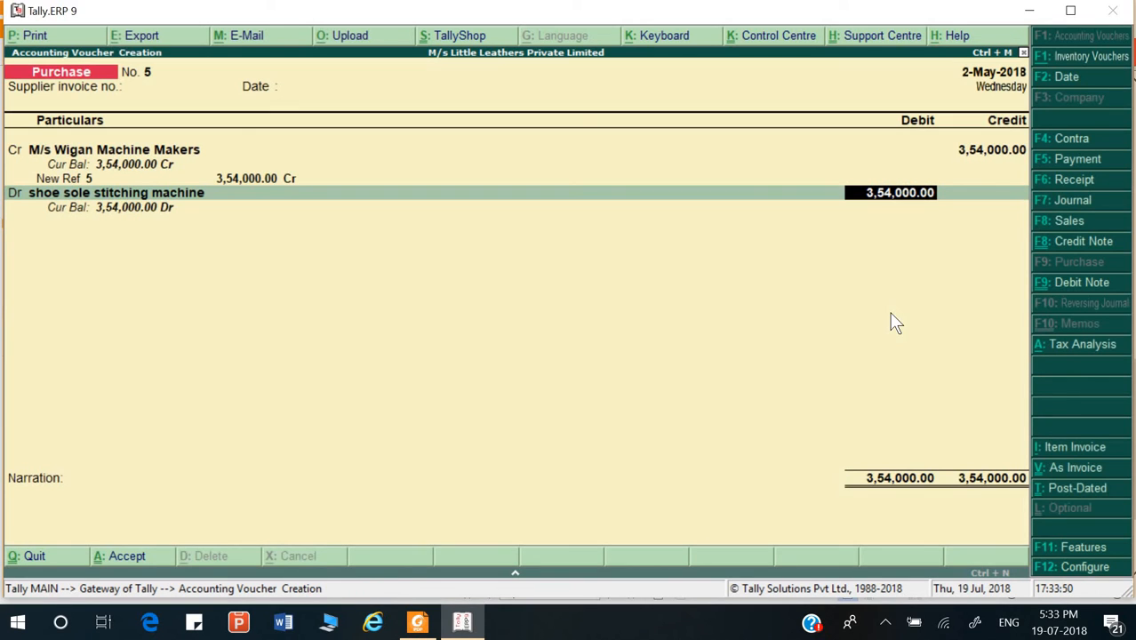
type("300000")
key("Return")
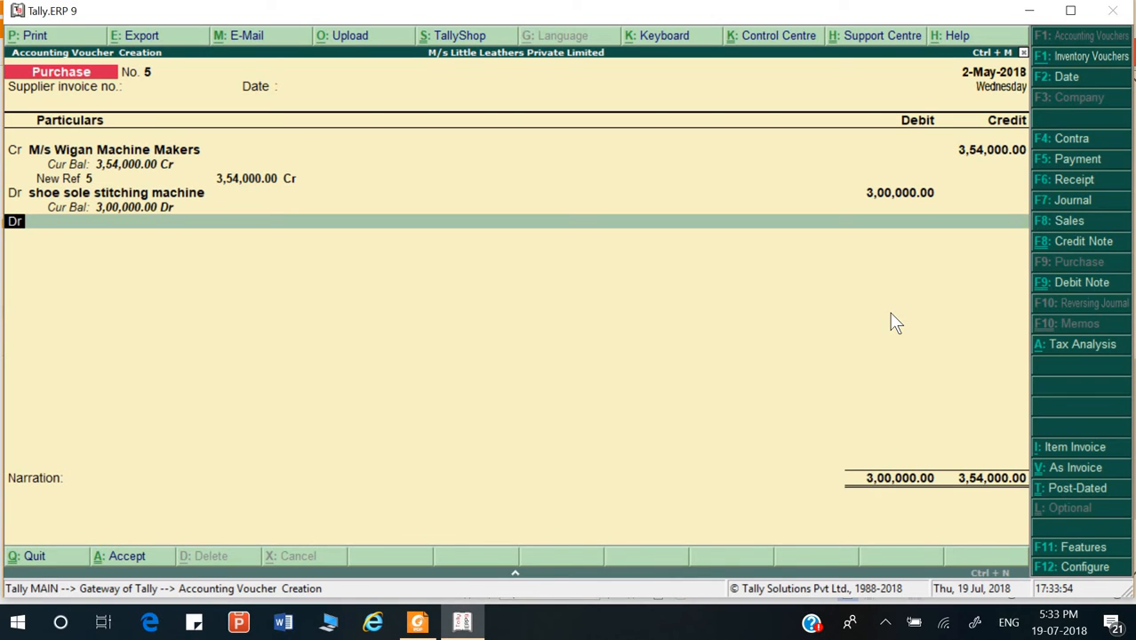
- Debit the CGST and SGST ledgers with 27,000.00 each in the purchase voucher
key("Return")
type("Cg")
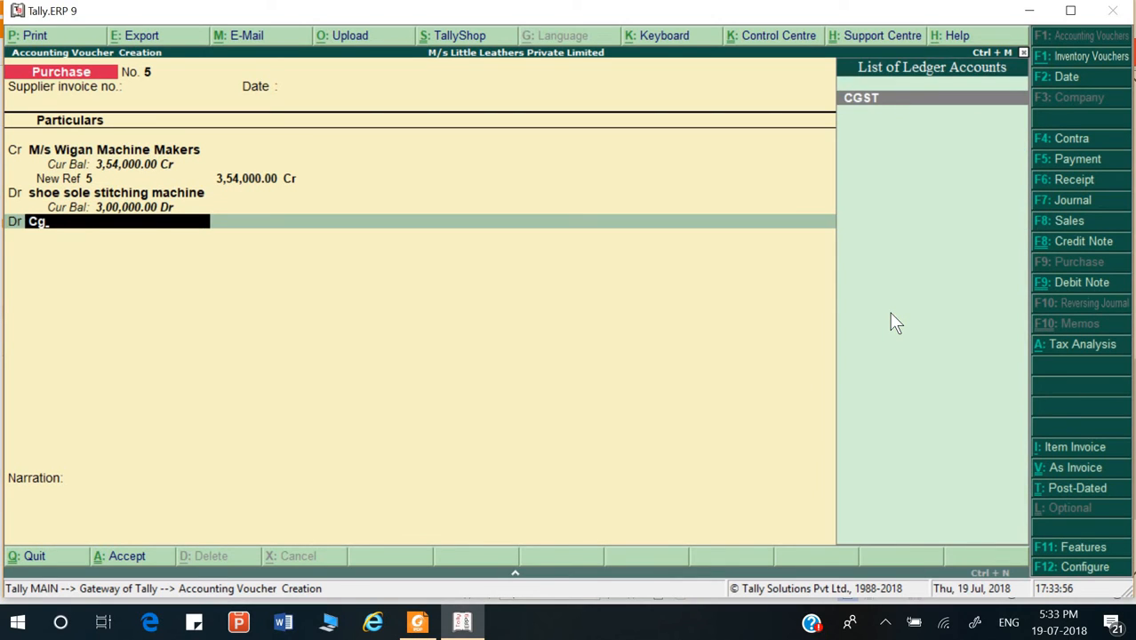
key("Return")
type("2")
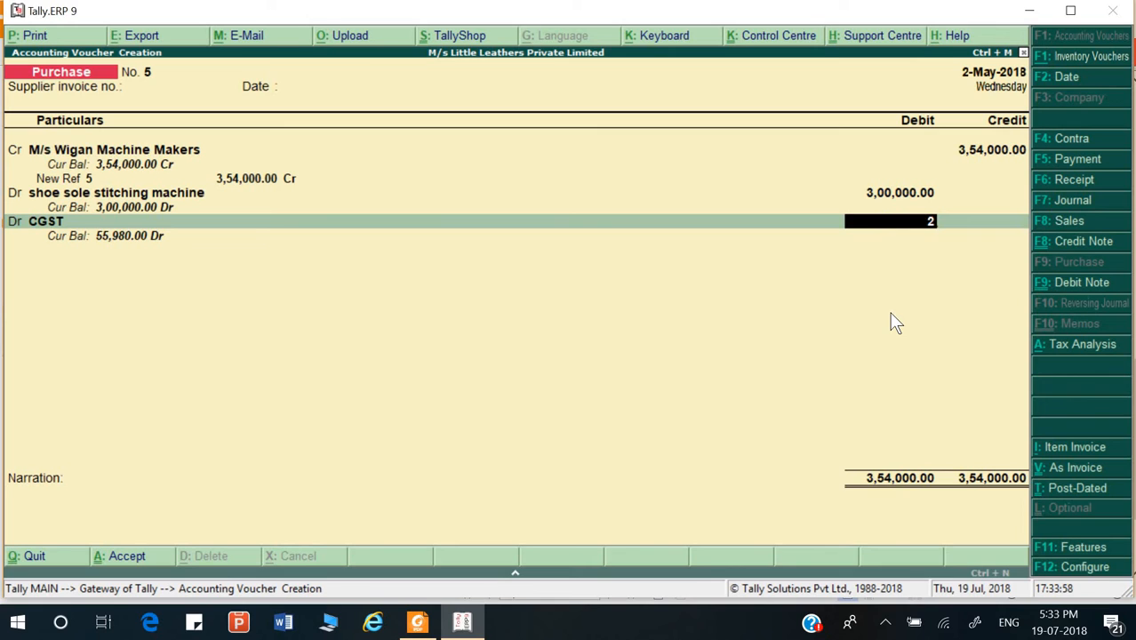
type("7000")
key("Return")
key("Return")
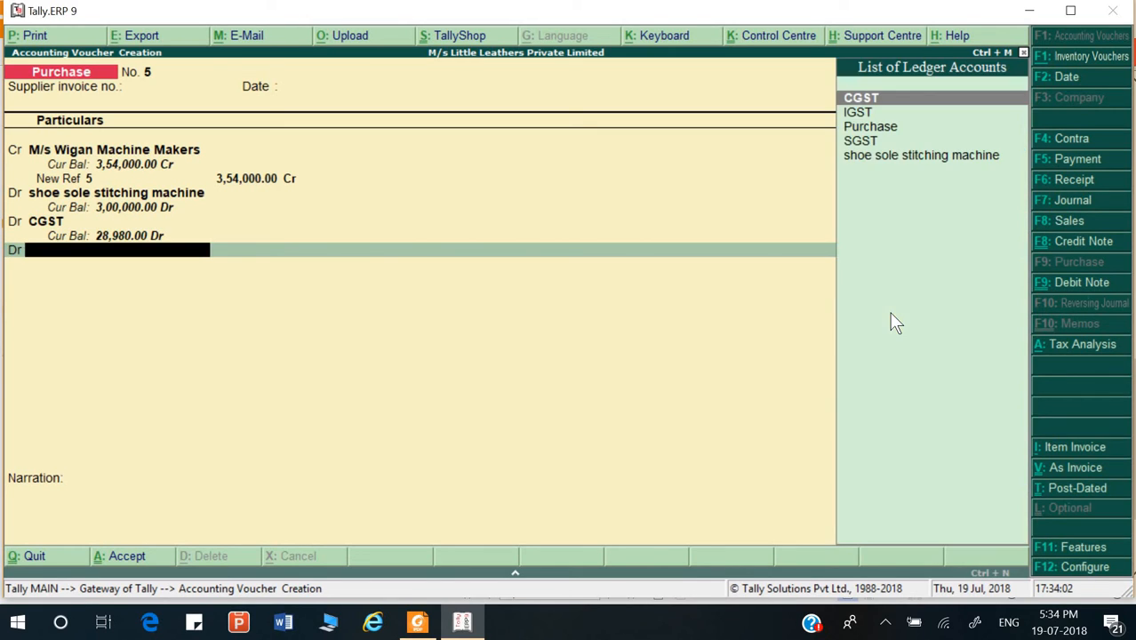
type("sg")
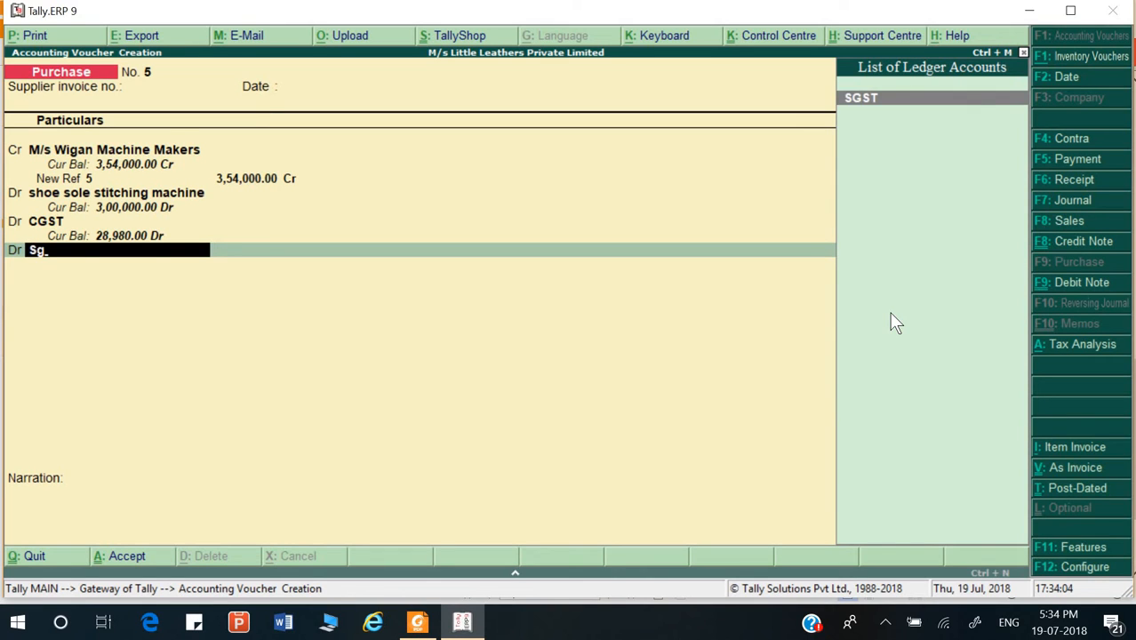
key("Return")
key("Return")
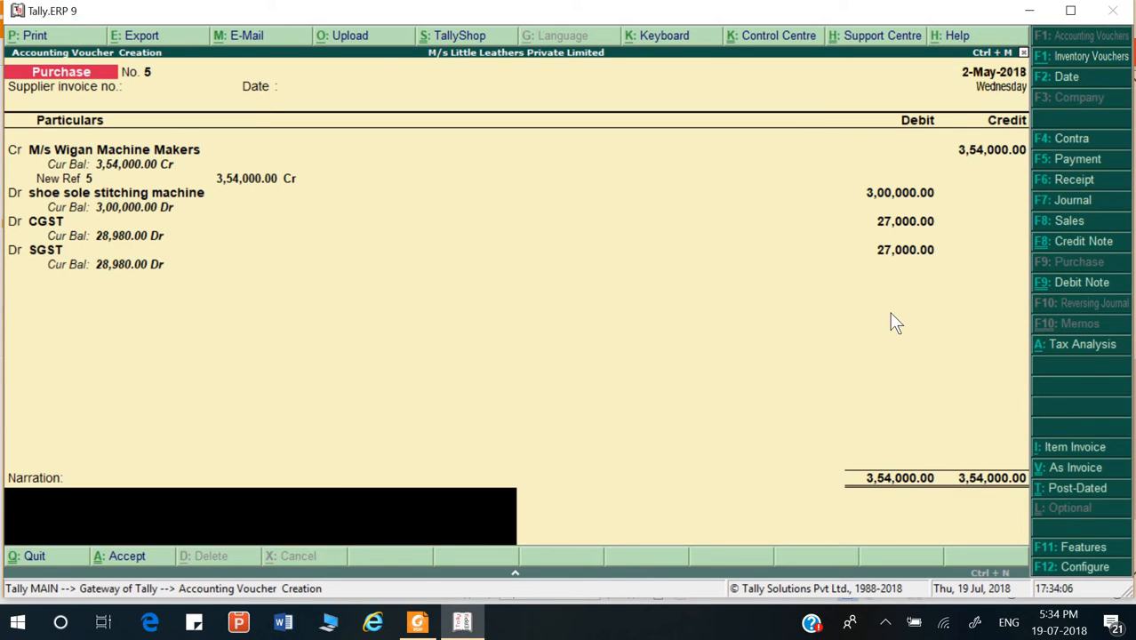
- Enter the narration "Being capital goods purchase" and save the purchase voucher
type("Being goods purchase")
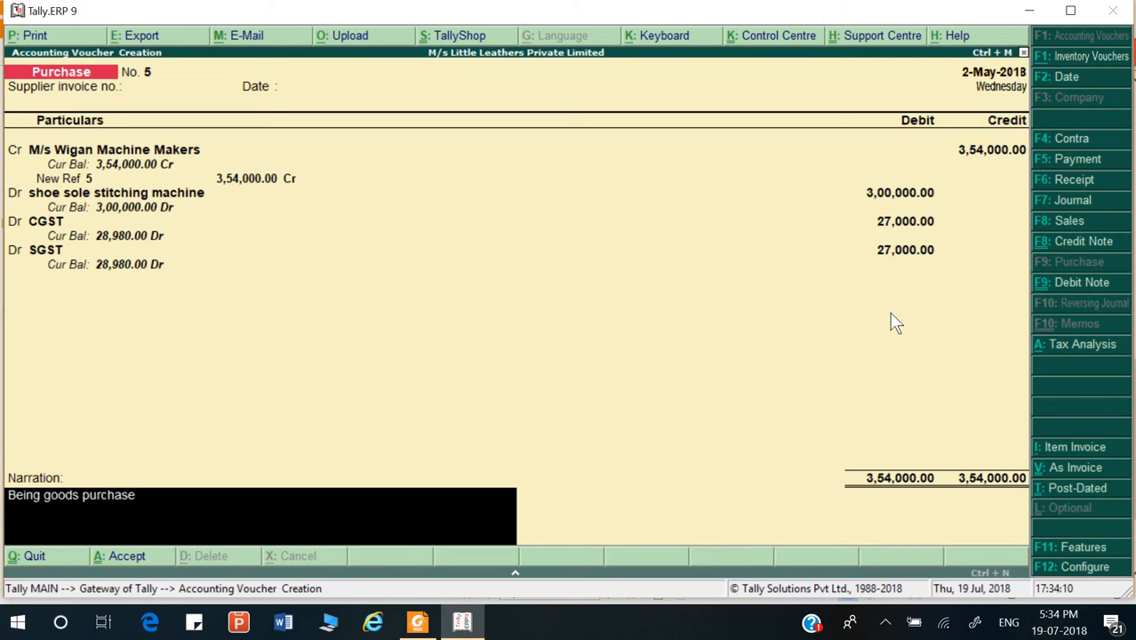
key("Return")
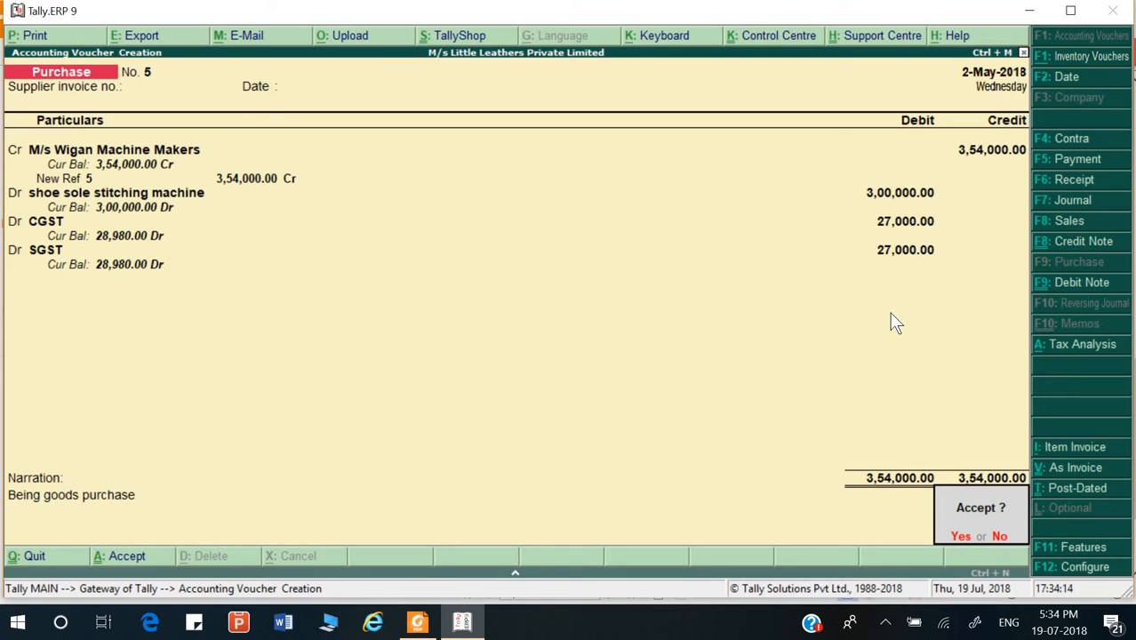
key("Escape")
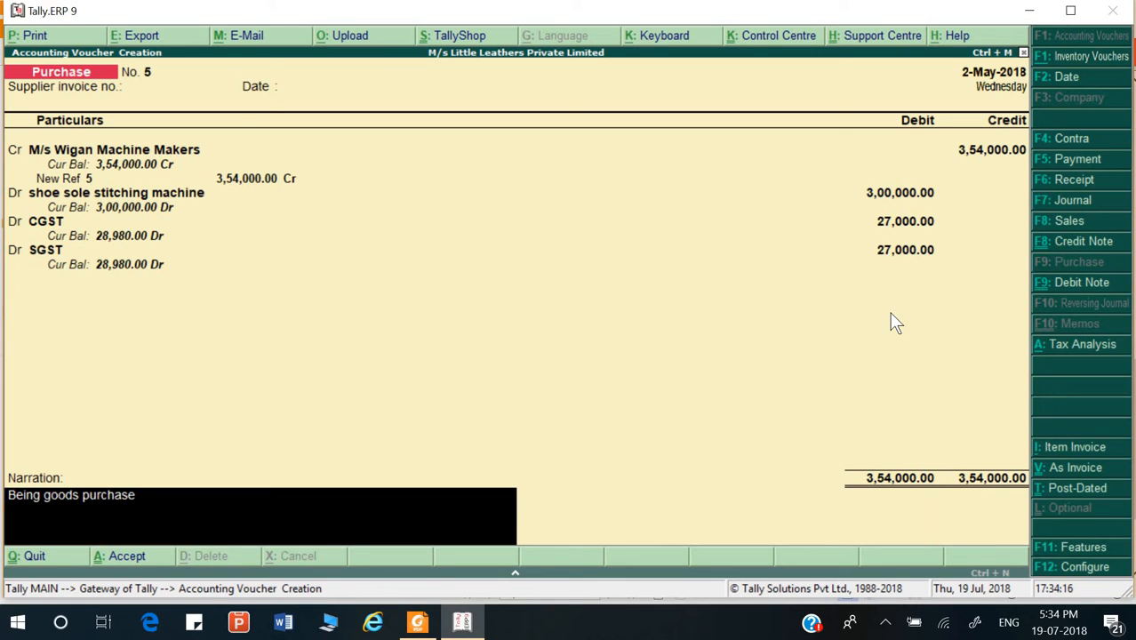
key("BackSpace")
key("BackSpace")
key("BackSpace")
key("BackSpace")
key("BackSpace")
key("BackSpace")
key("BackSpace")
key("BackSpace")
key("BackSpace")
key("BackSpace")
key("BackSpace")
key("BackSpace")
key("BackSpace")
key("BackSpace")
key("BackSpace")
type("capit")
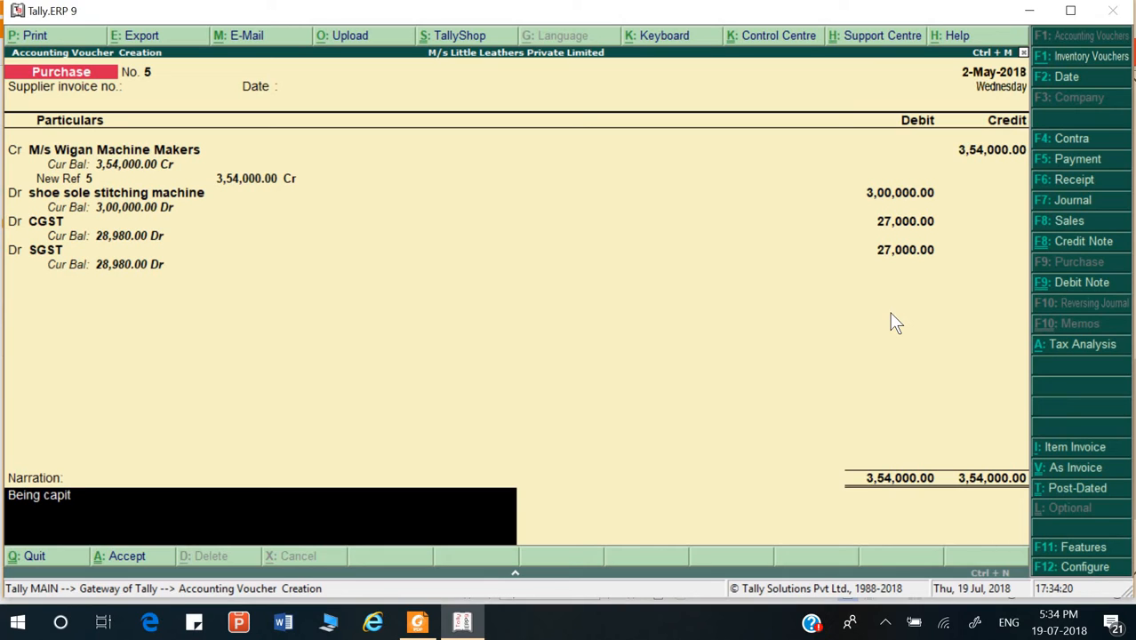
type("al goods purchase")
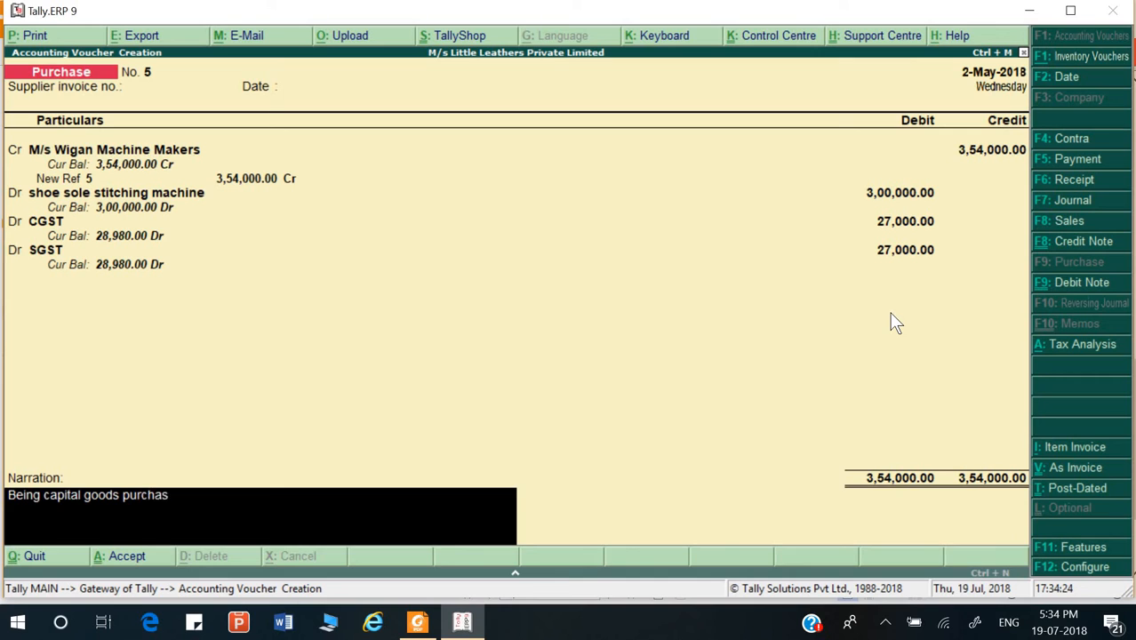
key("Return")
key("y")
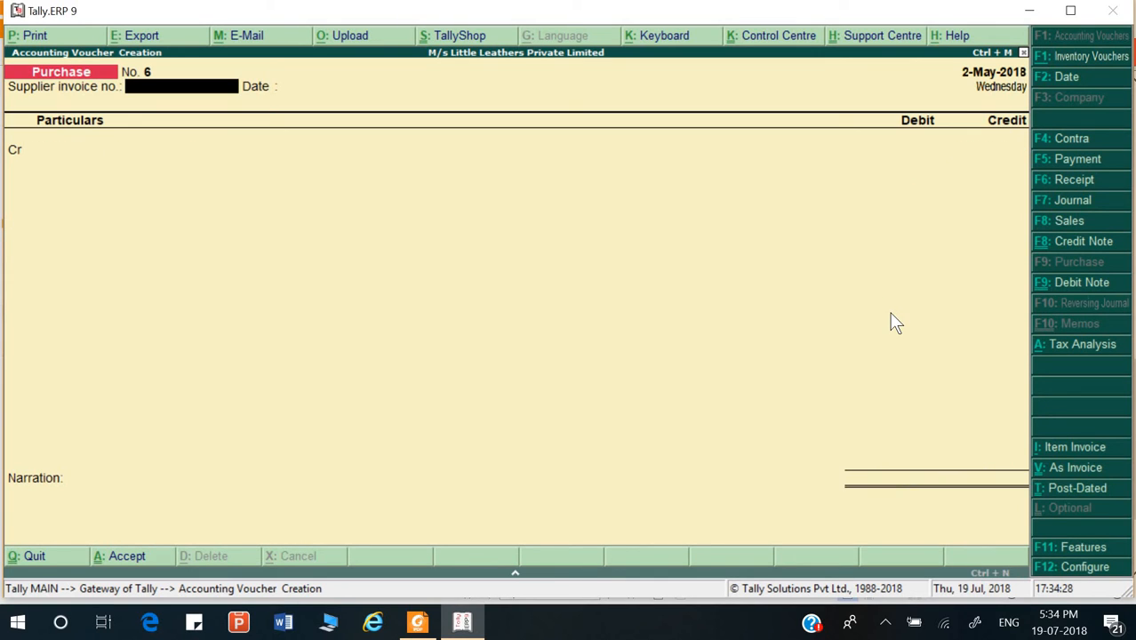
- Leave voucher entry and open the GSTR-2 report from the statutory GST reports
key("Escape")
key("Escape")
key("Escape")
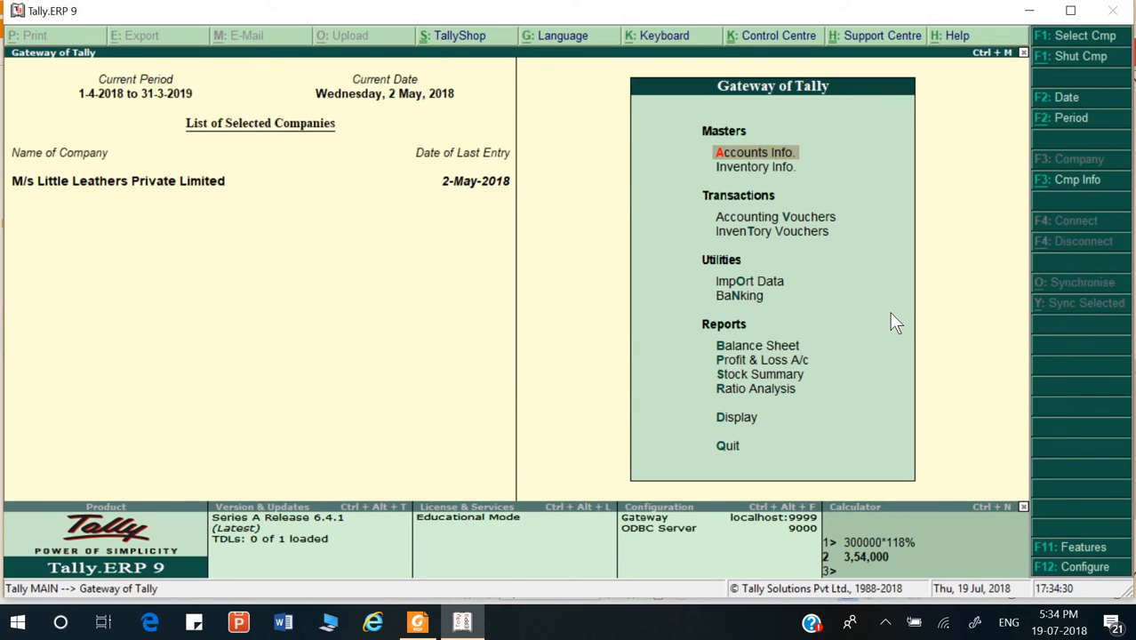
key("Down")
key("Down")
key("Down")
key("Down")
key("Down")
key("Down")
key("Down")
key("Down")
key("Down")
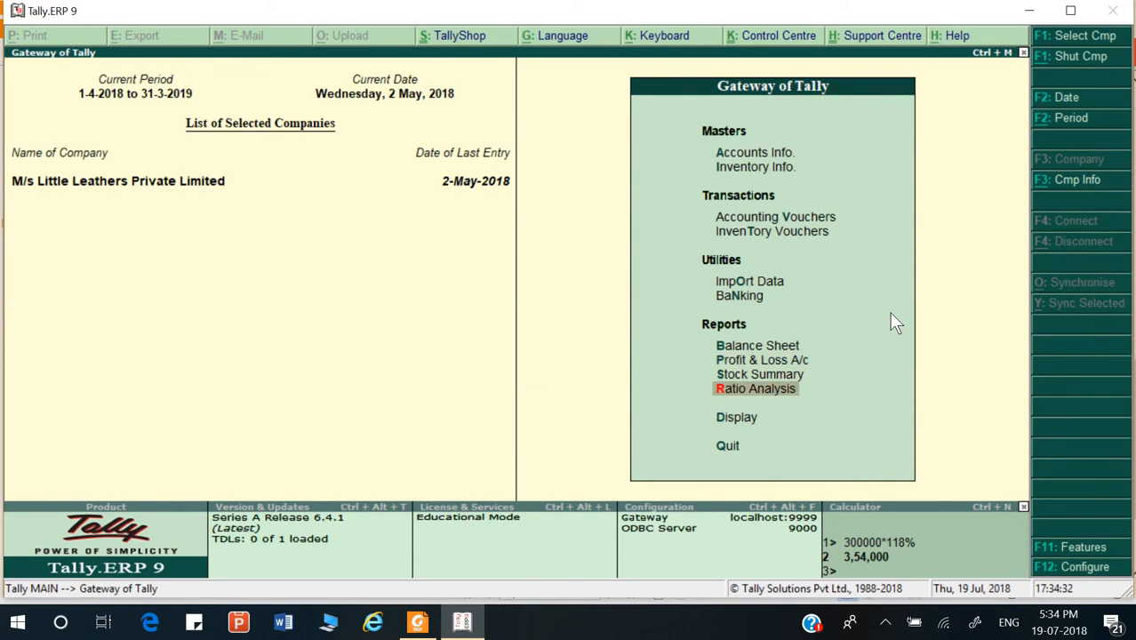
key("Down")
key("Return")
key("Down")
key("Down")
key("Down")
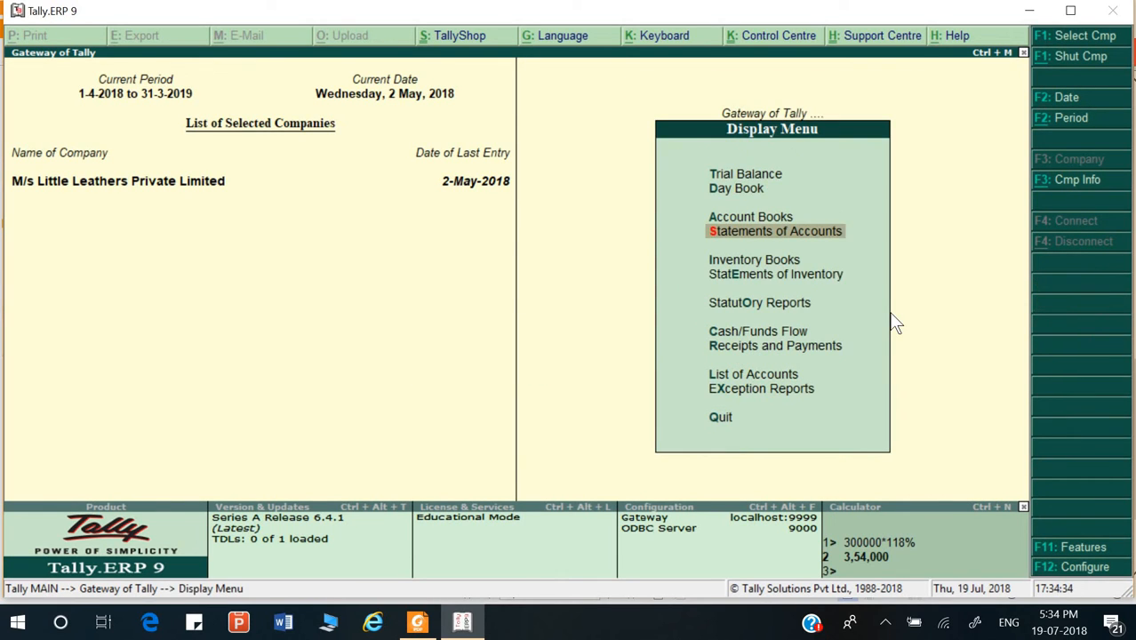
key("Down")
key("Down")
key("Down")
key("Return")
key("Return")
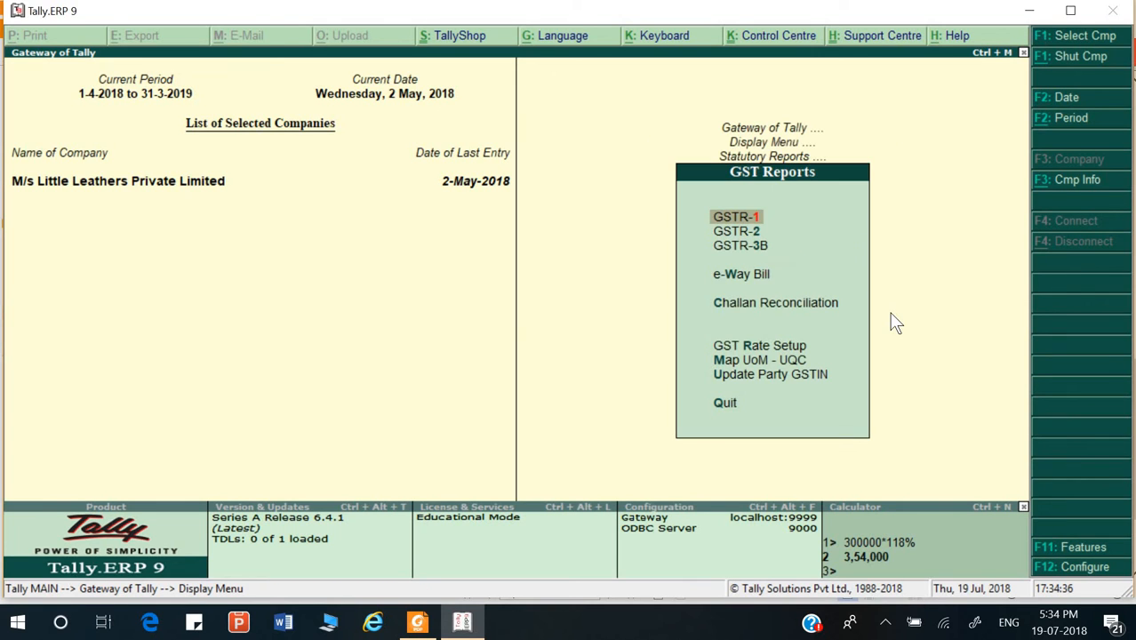
key("Down")
key("Return")
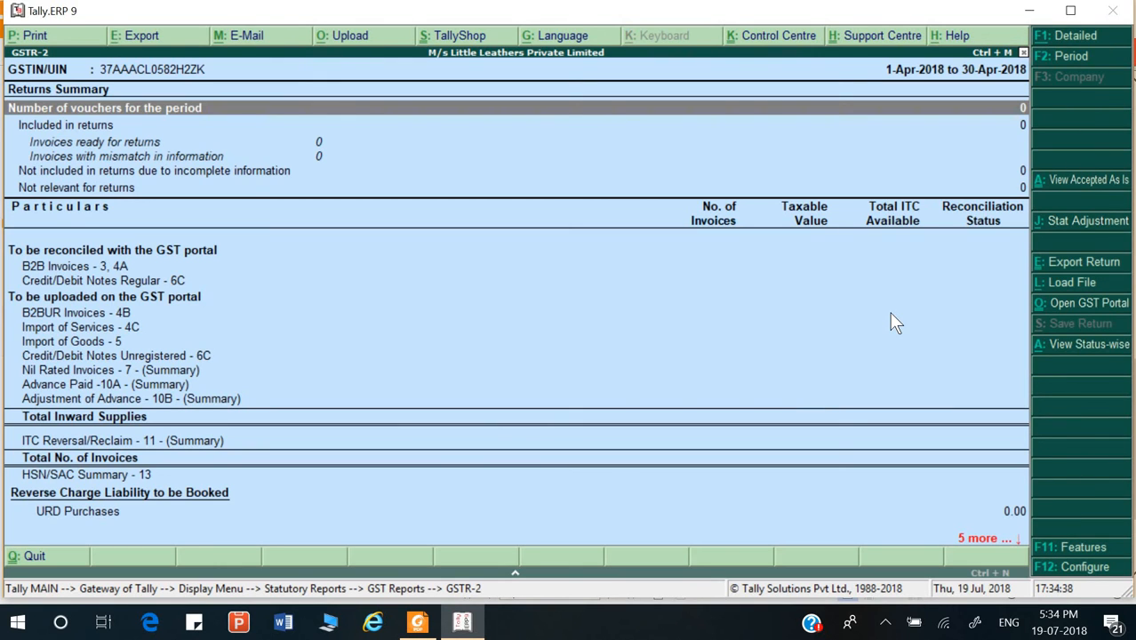
- Set the GSTR-2 report period from 1-5-2018 to 31-5-2018
key("Down")
key("Down")
key("Down")
key("F2")
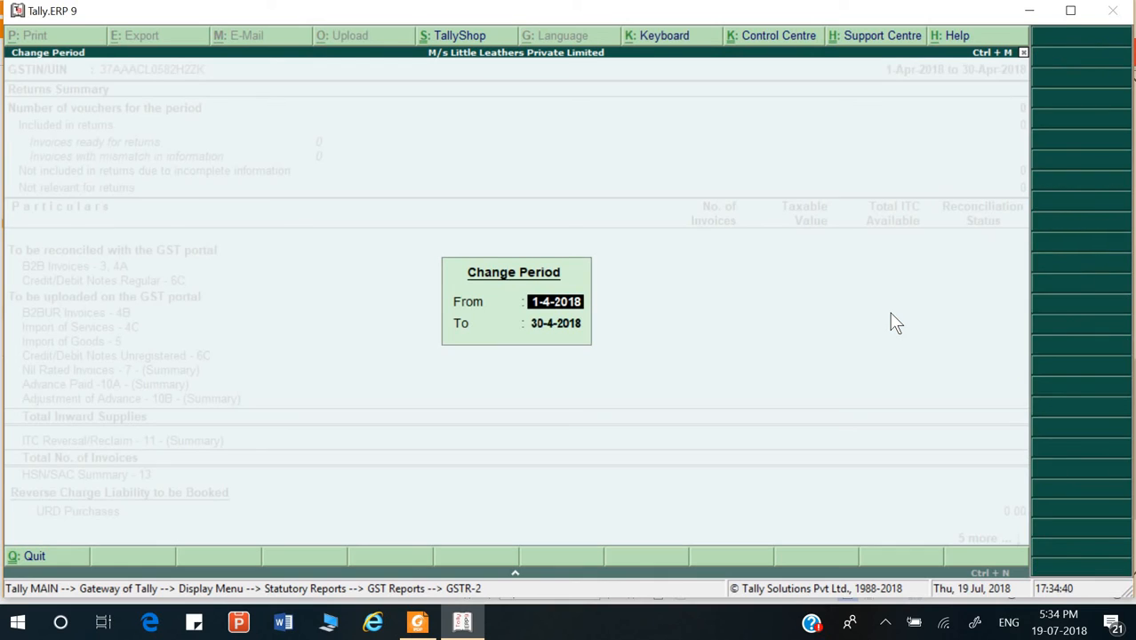
type("1-5")
key("Return")
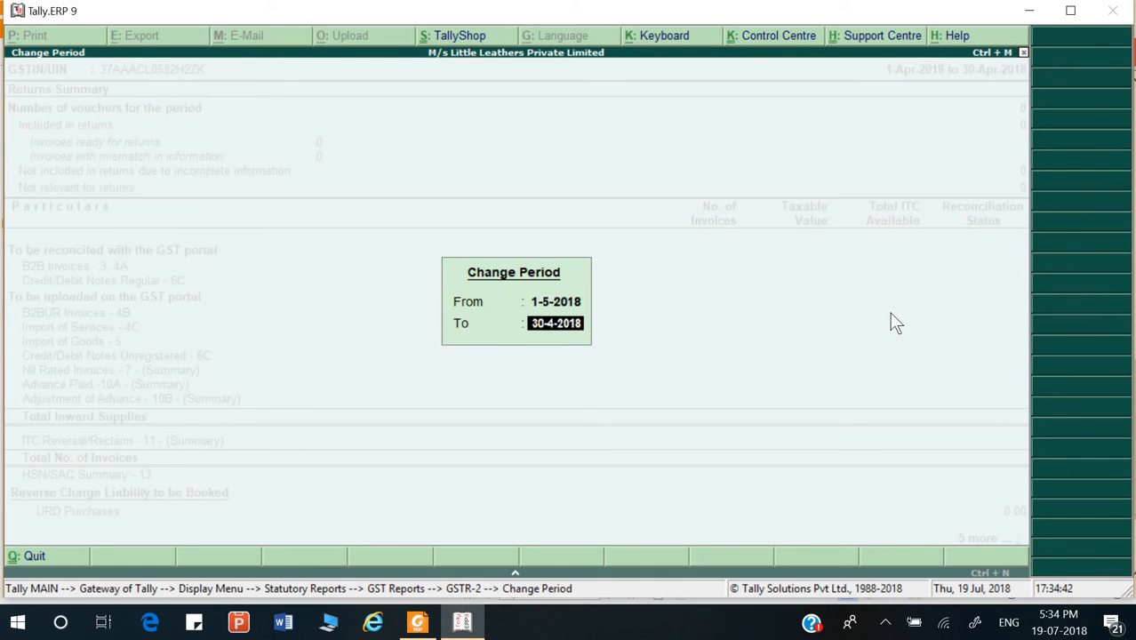
type("31-5")
key("Return")
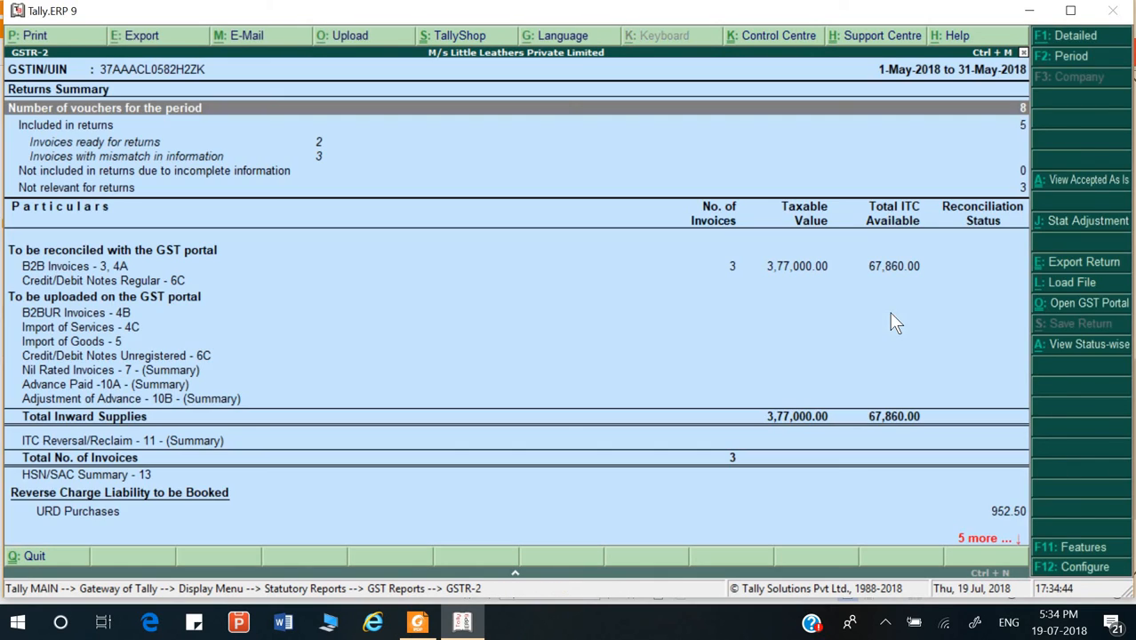
- Open the B2B Invoices - 3, 4A supplier register in GSTR-2 and check the M/s Wigan Machine Makers entry
key("Down")
key("Down")
key("Down")
key("Down")
key("Down")
key("Down")
key("Down")
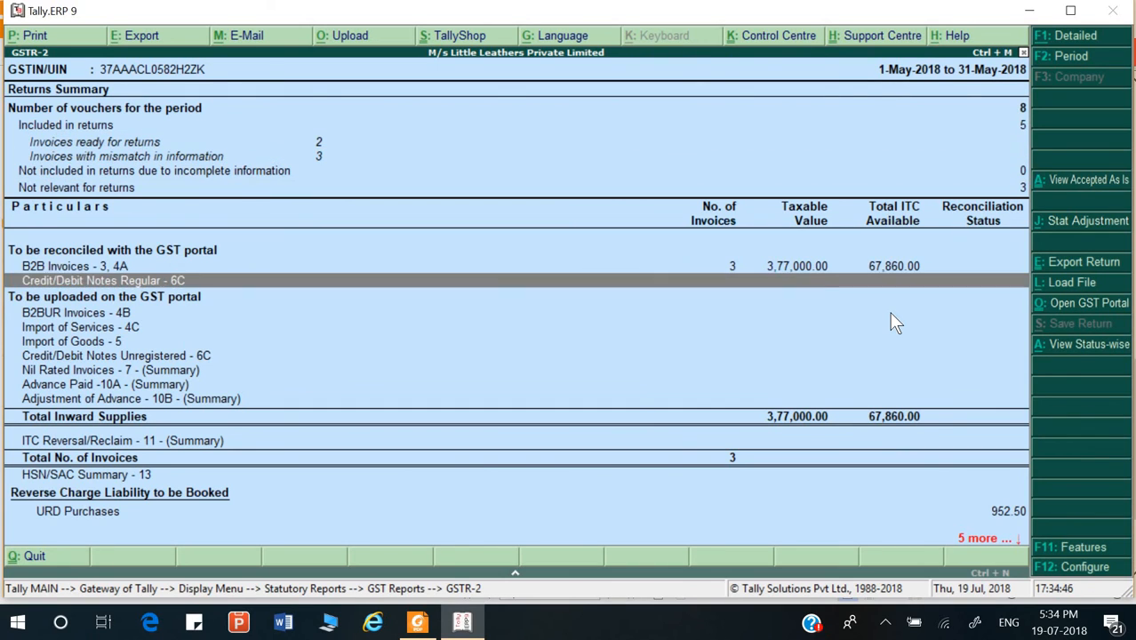
key("Up")
key("Return")
key("Down")
key("Down")
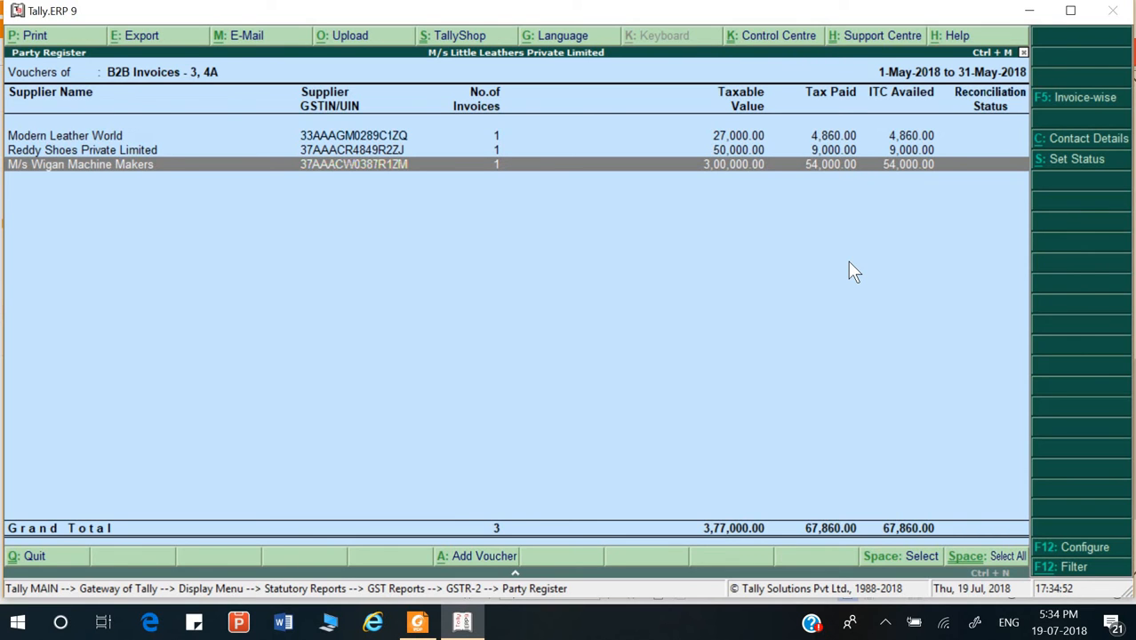
- Leave GSTR-2 and open the GSTR-1 report for the period 1-5-2018 to 31-5-2018
key("Escape")
key("Escape")
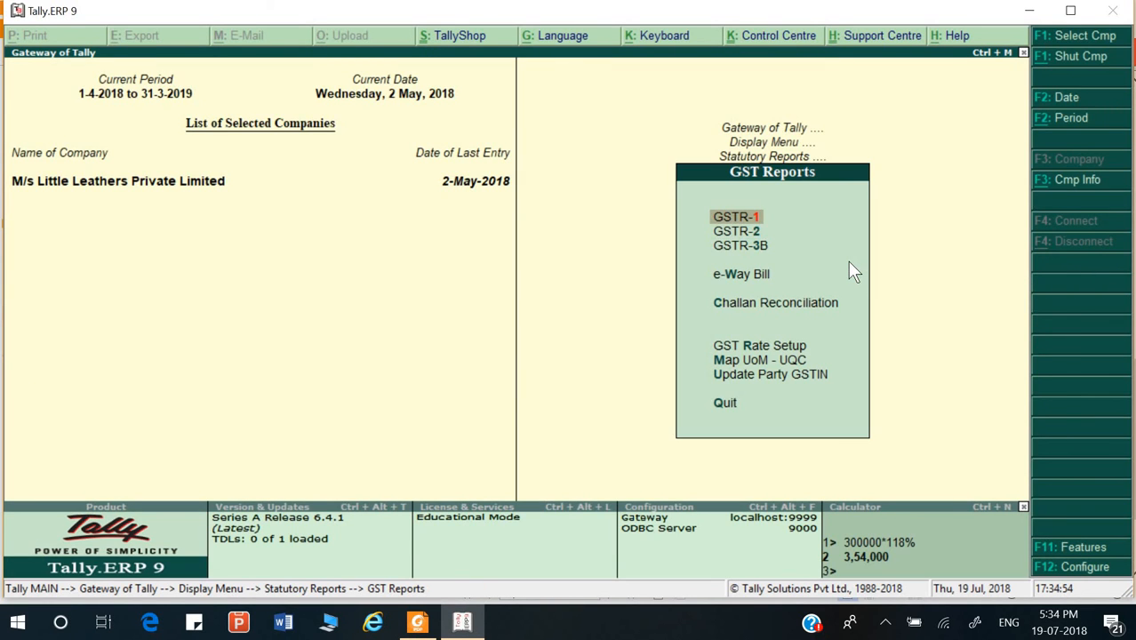
key("Return")
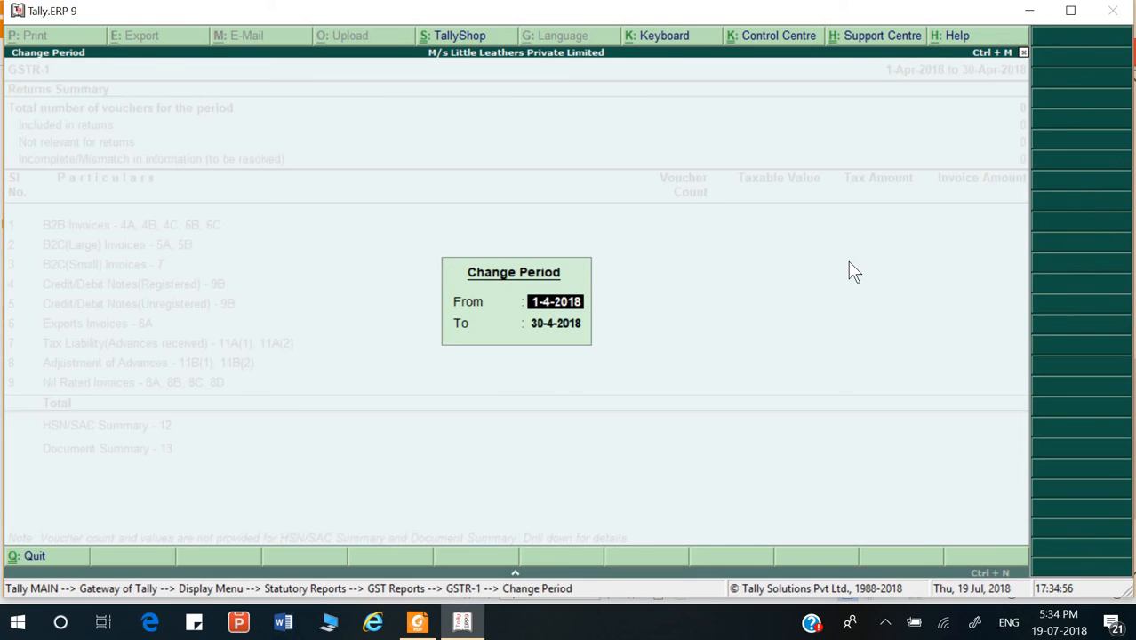
type("1-5")
key("Return")
type("31-")
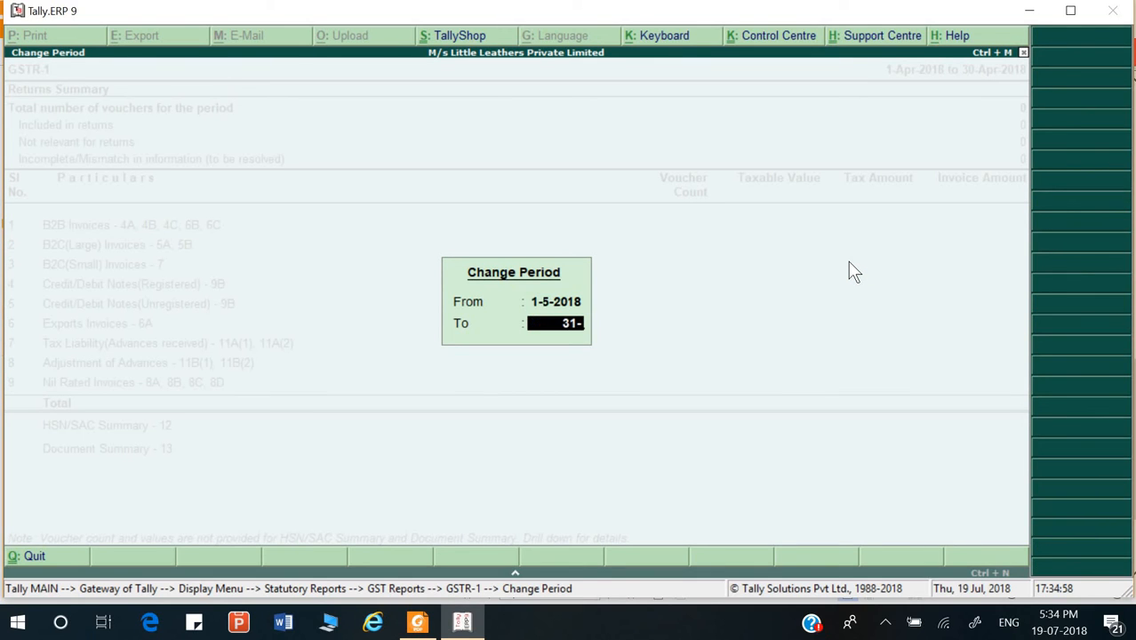
type("5")
key("Return")
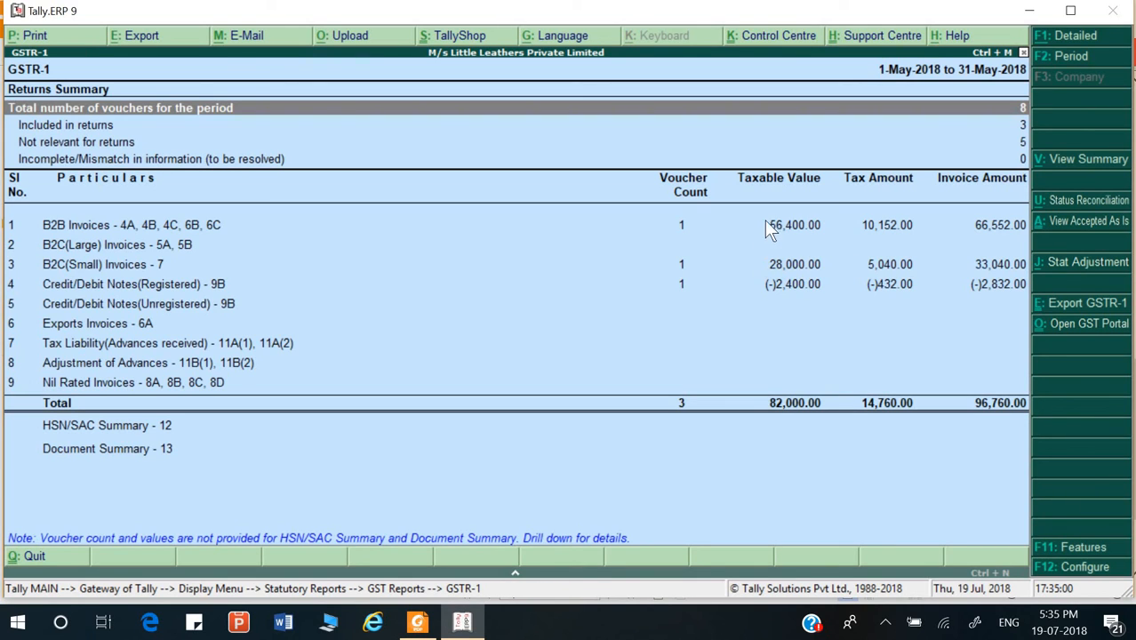
- Examine the B2B, B2C and registered credit/debit note rows of the GSTR-1 summary, and leave the report
key("Down")
key("Down")
key("Down")
key("Down")
key("Down")
key("Down")
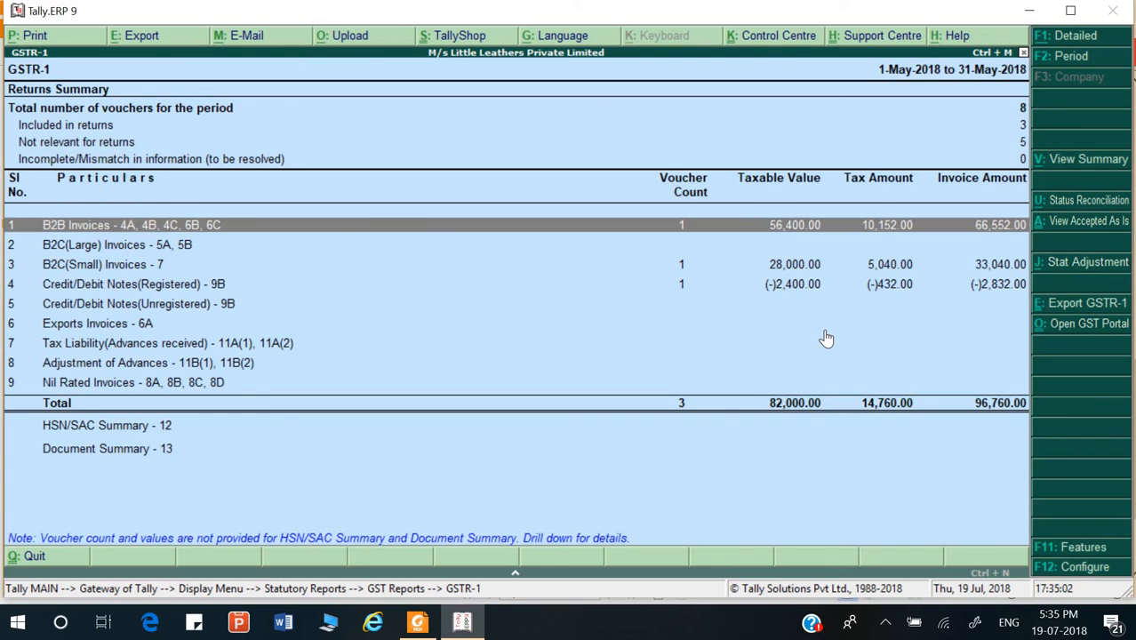
key("Down")
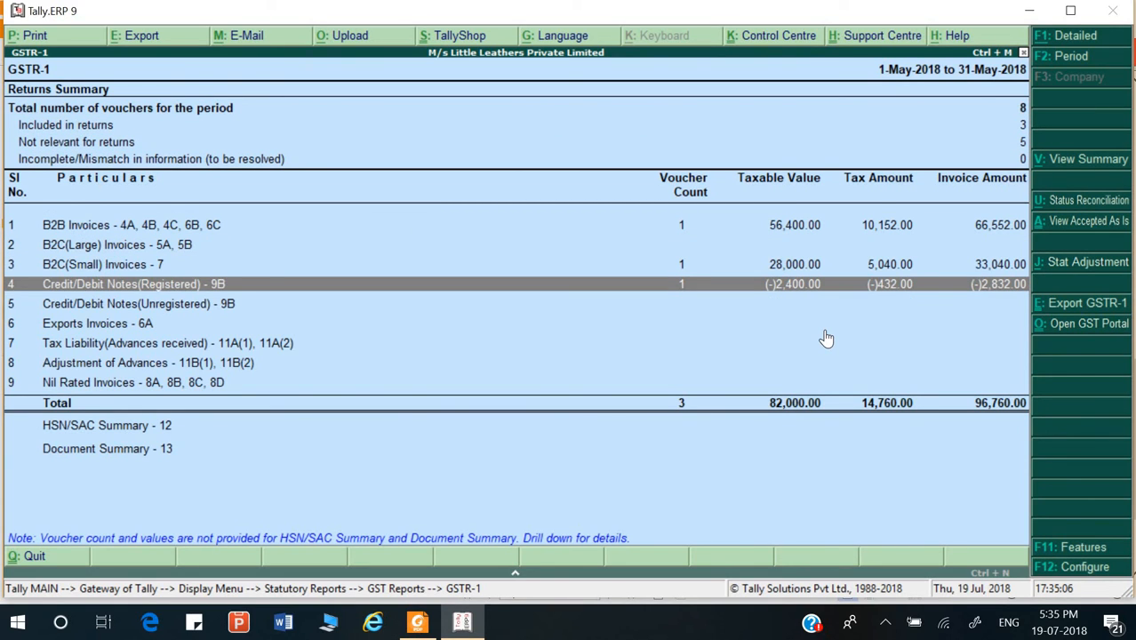
key("Escape")
key("Escape")
key("Escape")
key("Escape")
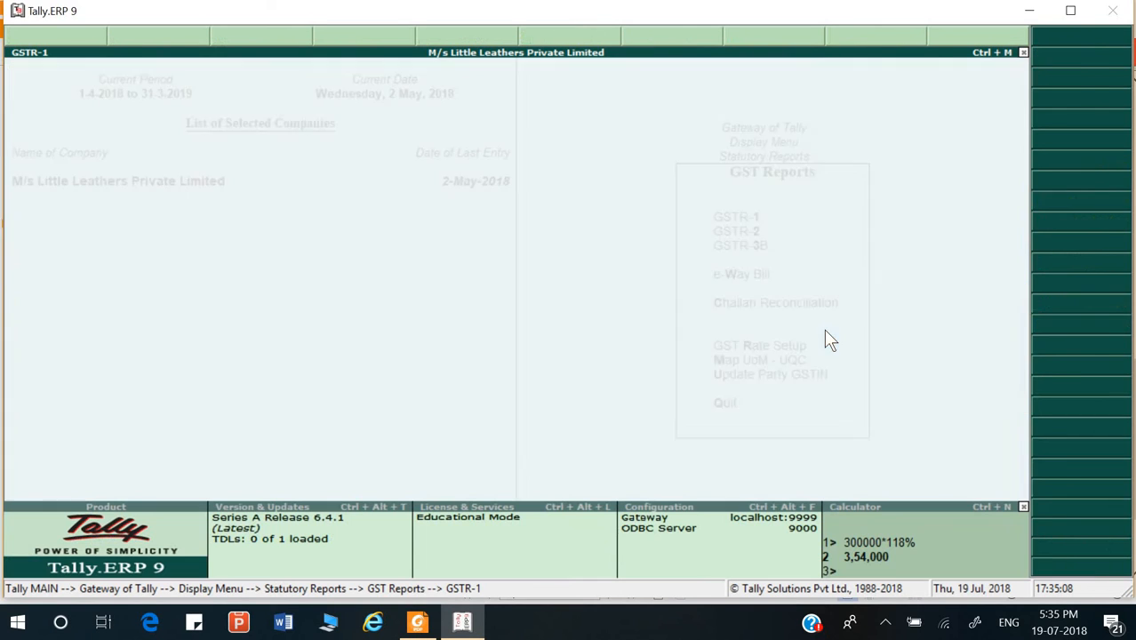
- Switch to the project PDF in Foxit Reader and copy the customer name Vedant Shoes from the 31/05/2018 shoe repair transaction
key("Escape")
key("Escape")
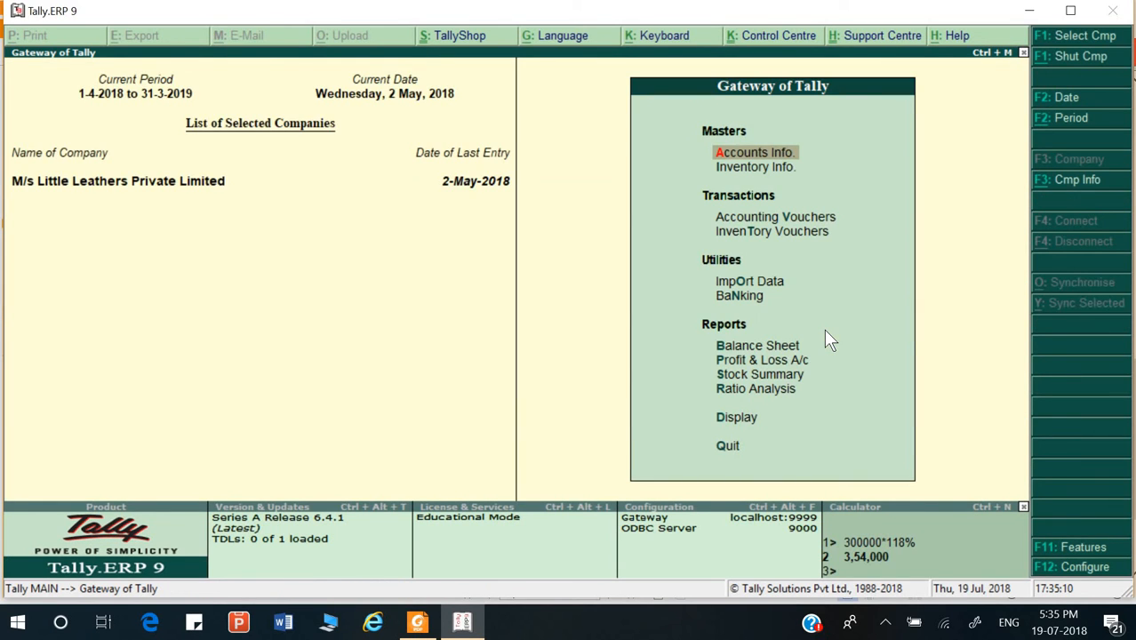
key("alt+Tab")
left_click(503, 294)
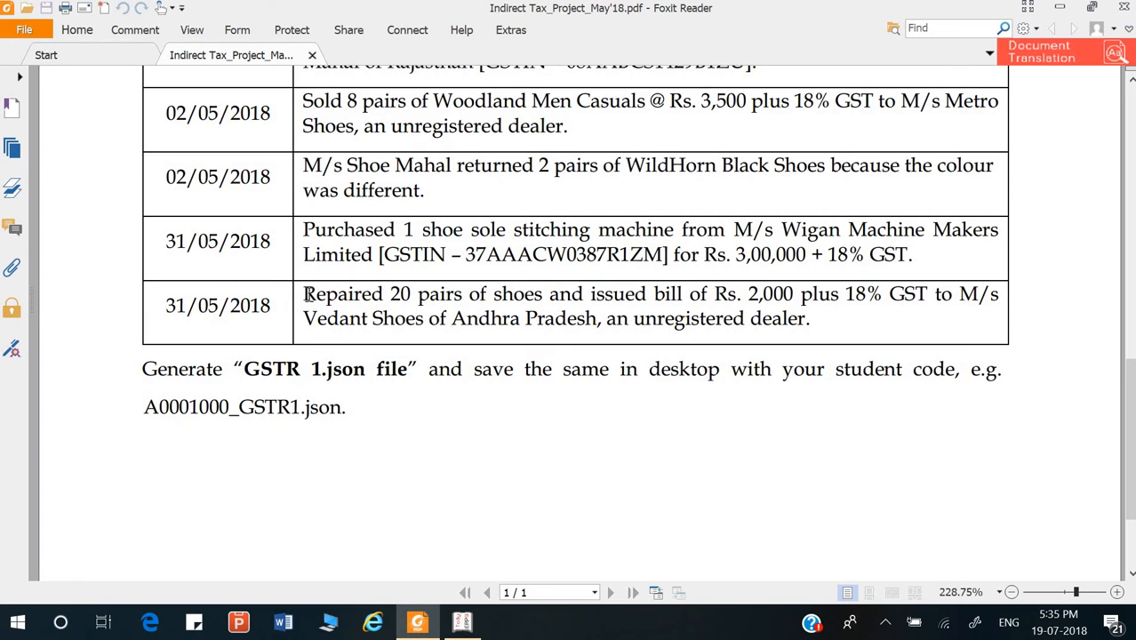
left_click_drag(305, 294, 486, 294)
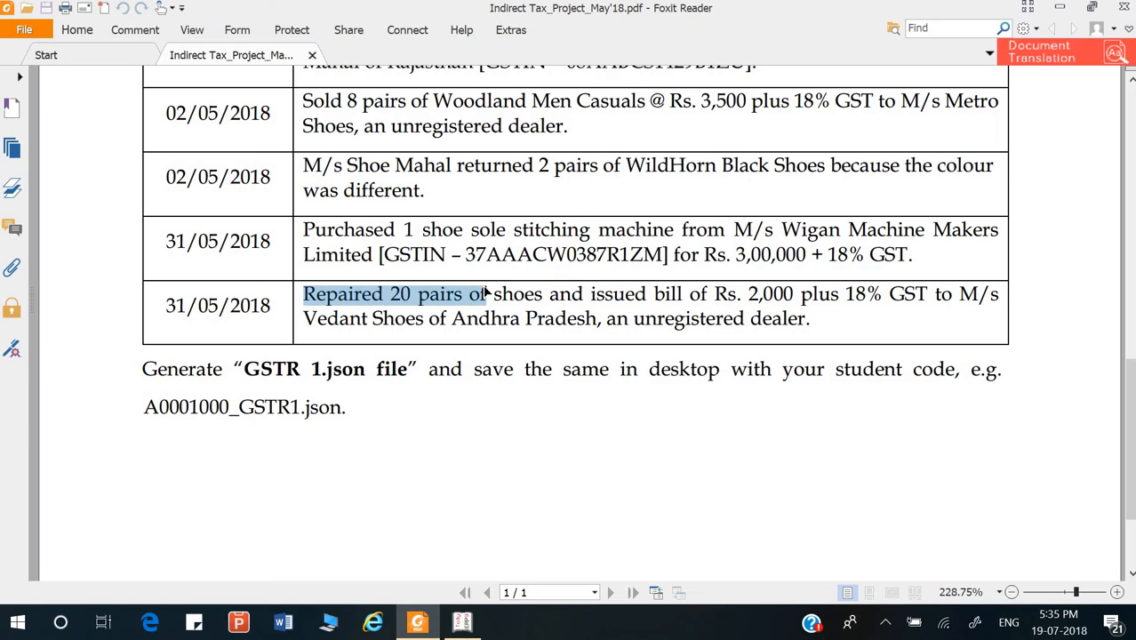
left_click(694, 307)
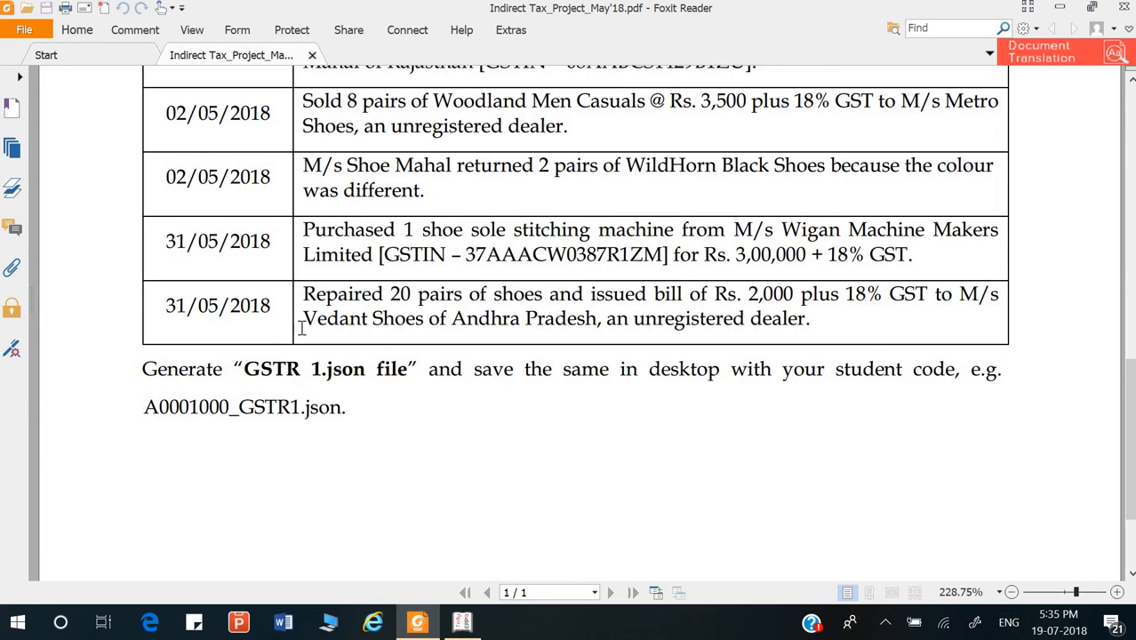
left_click_drag(304, 321, 426, 330)
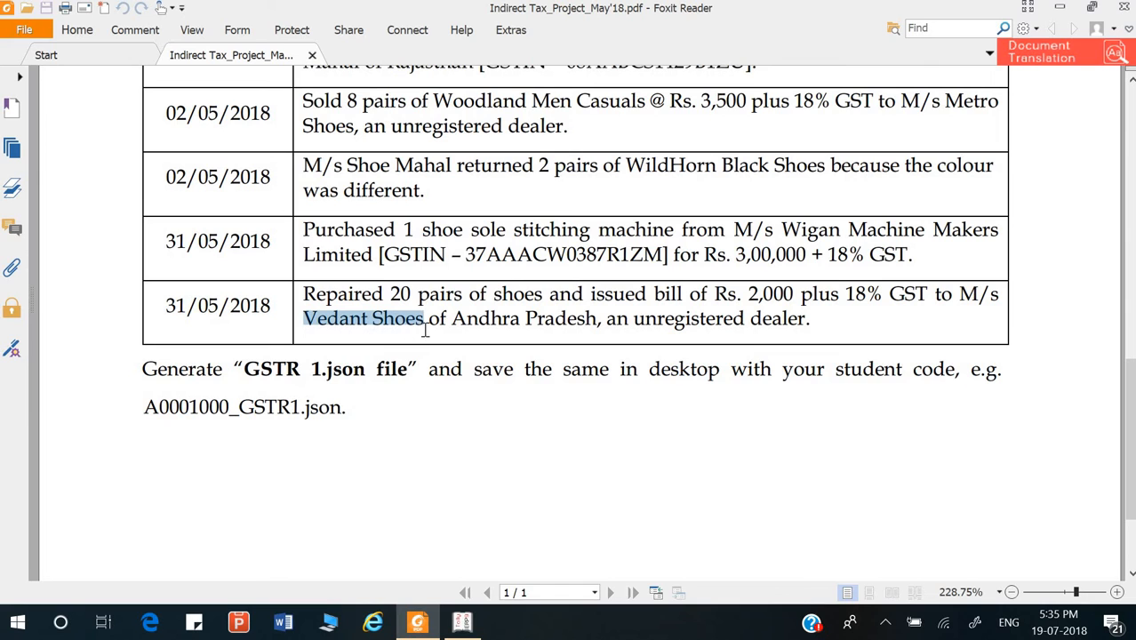
key("ctrl+c")
- Return to Tally.ERP 9 and start a new Sales accounting voucher with the reference number left blank
key("alt+Tab")
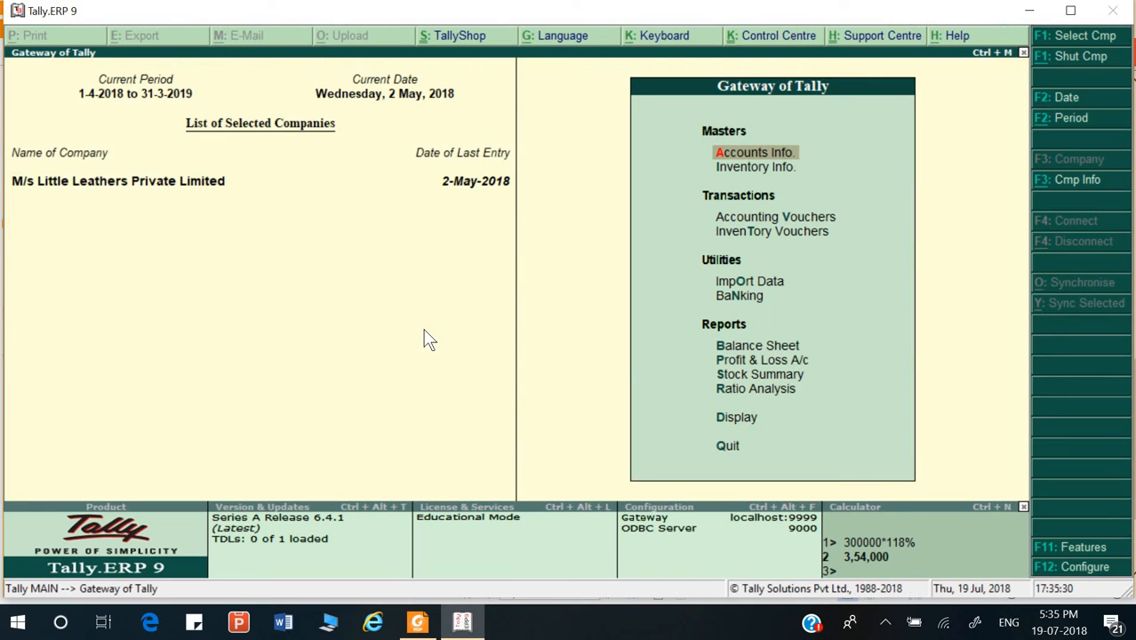
key("Down")
key("Down")
key("Return")
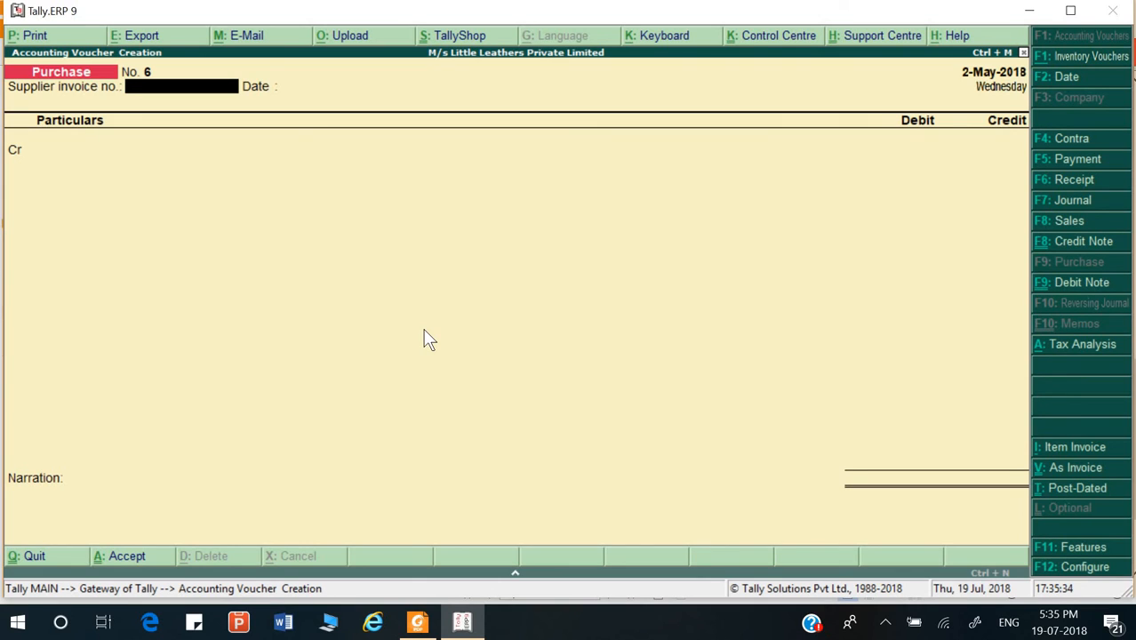
key("F8")
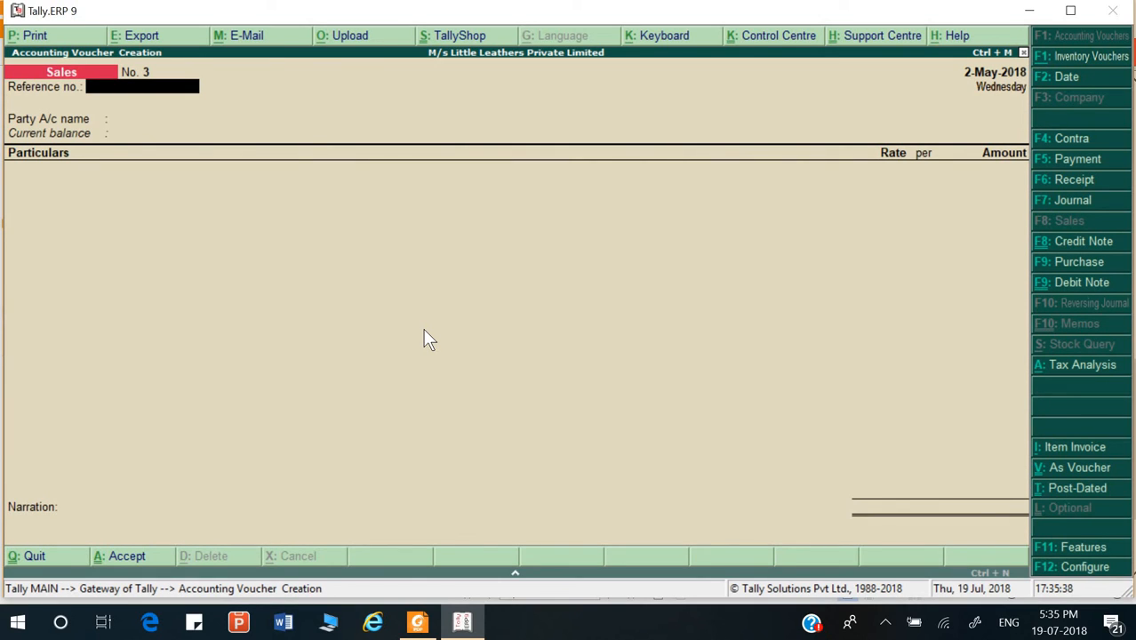
key("Return")
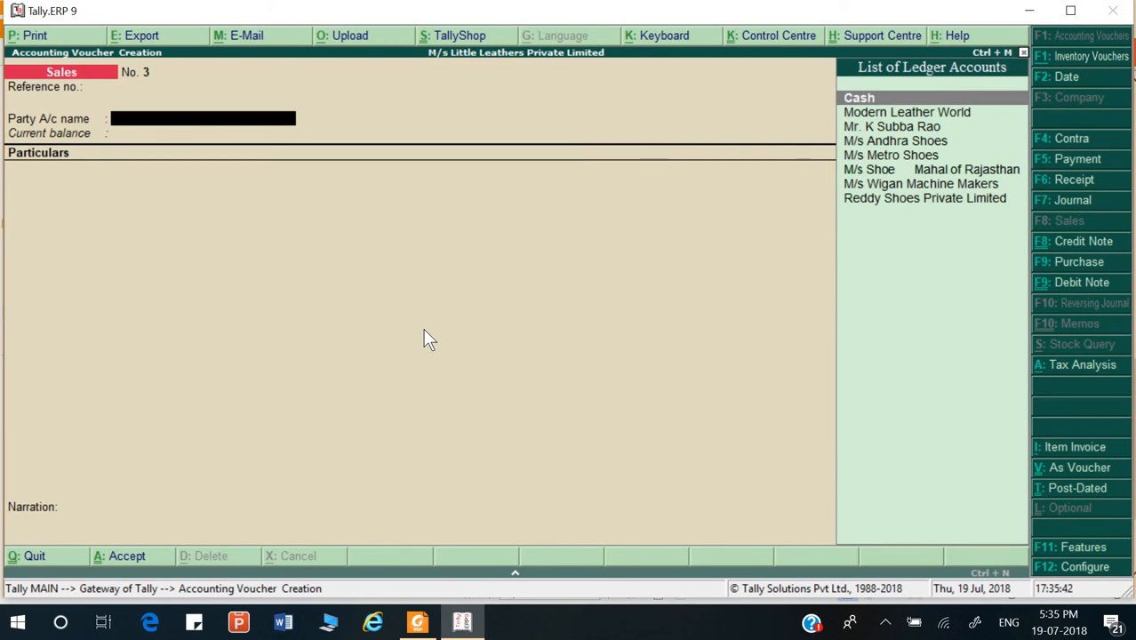
- Create a party ledger named M/S Vedant Shoes from the sales voucher, without an alias
key("alt+c")
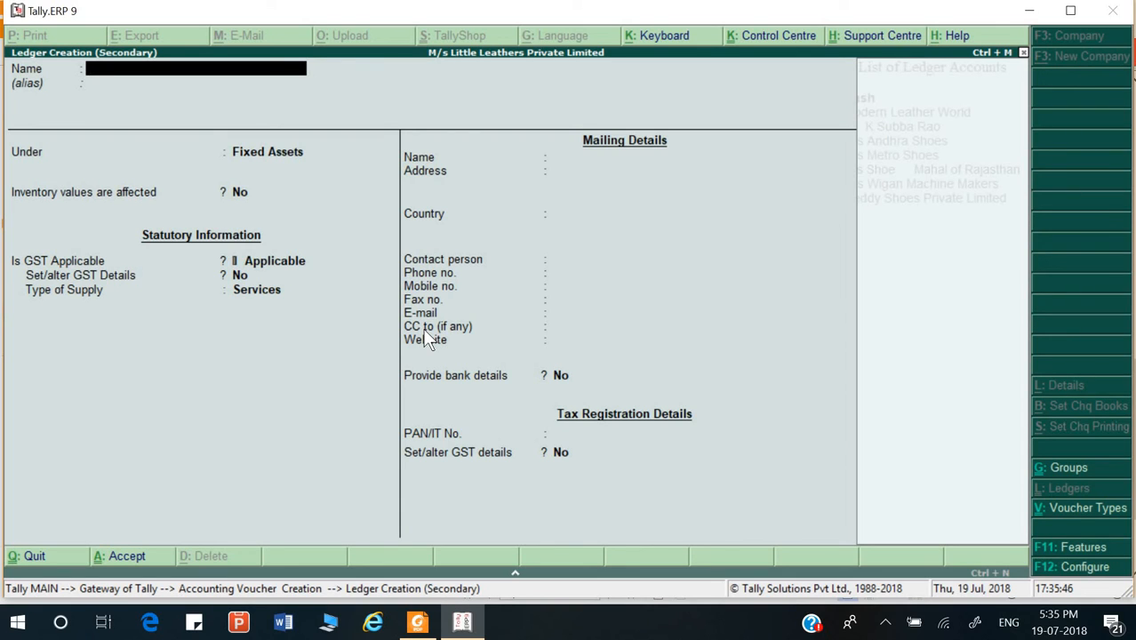
type("M/S")
key("ctrl+v")
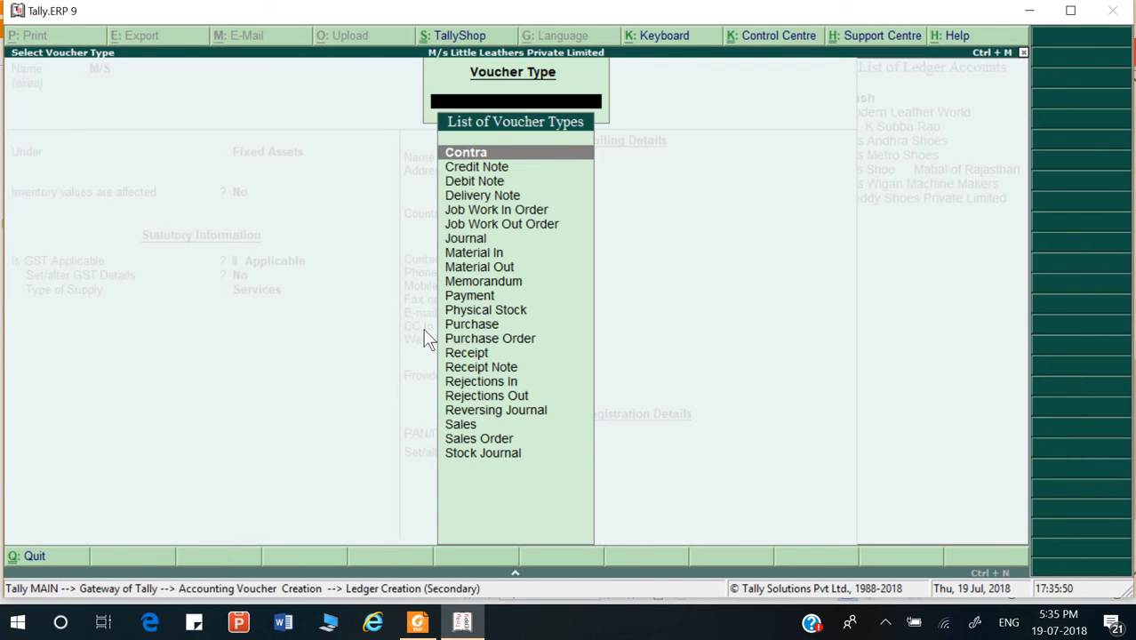
key("Escape")
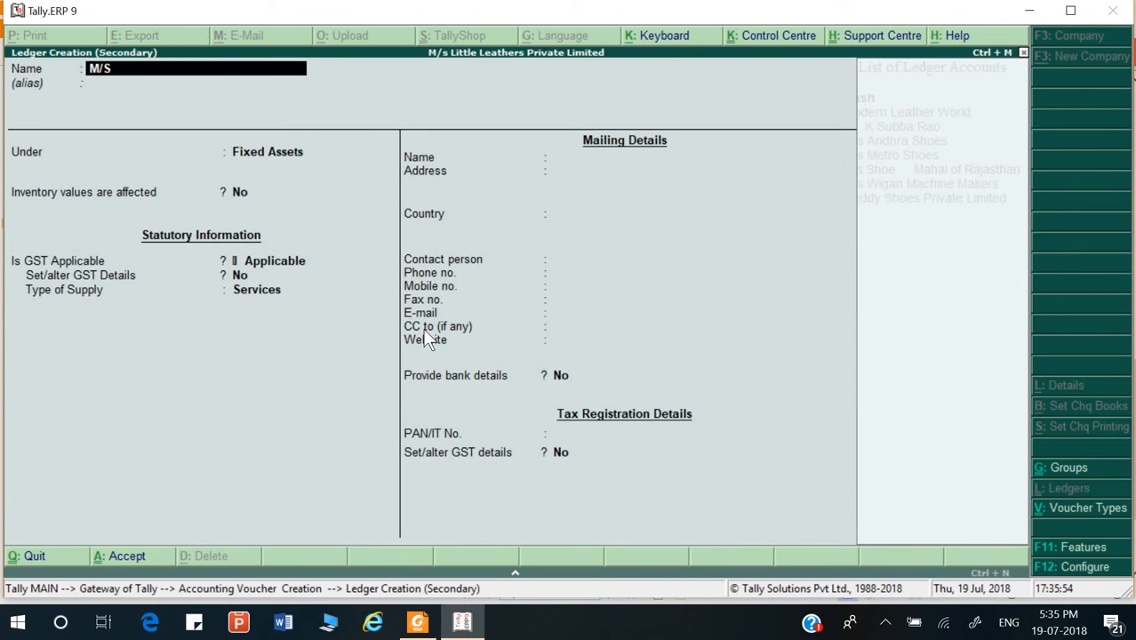
type("Vedant Shoes")
key("Return")
key("Return")
- Place the M/S Vedant Shoes ledger under Sundry Debtors and keep bill-by-bill balances on
type("S")
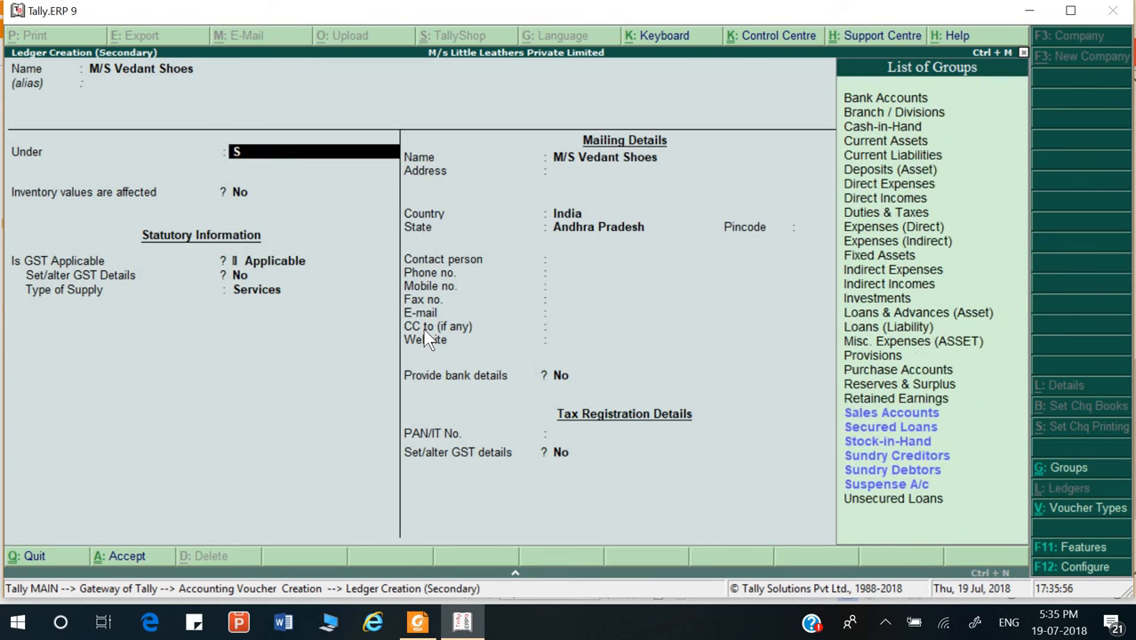
type("u")
key("Down")
key("Return")
key("Return")
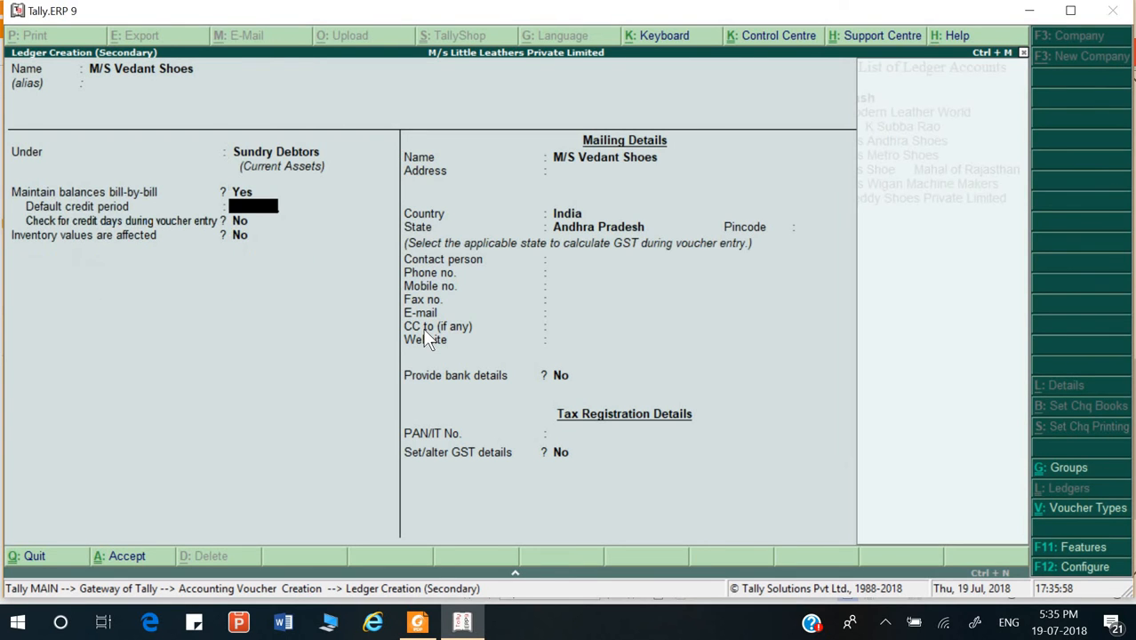
- Check the party's state in the project PDF and confirm India and Andhra Pradesh, leaving the contact, bank and PAN details at their defaults
key("Return")
key("Return")
key("Return")
key("Return")
key("Return")
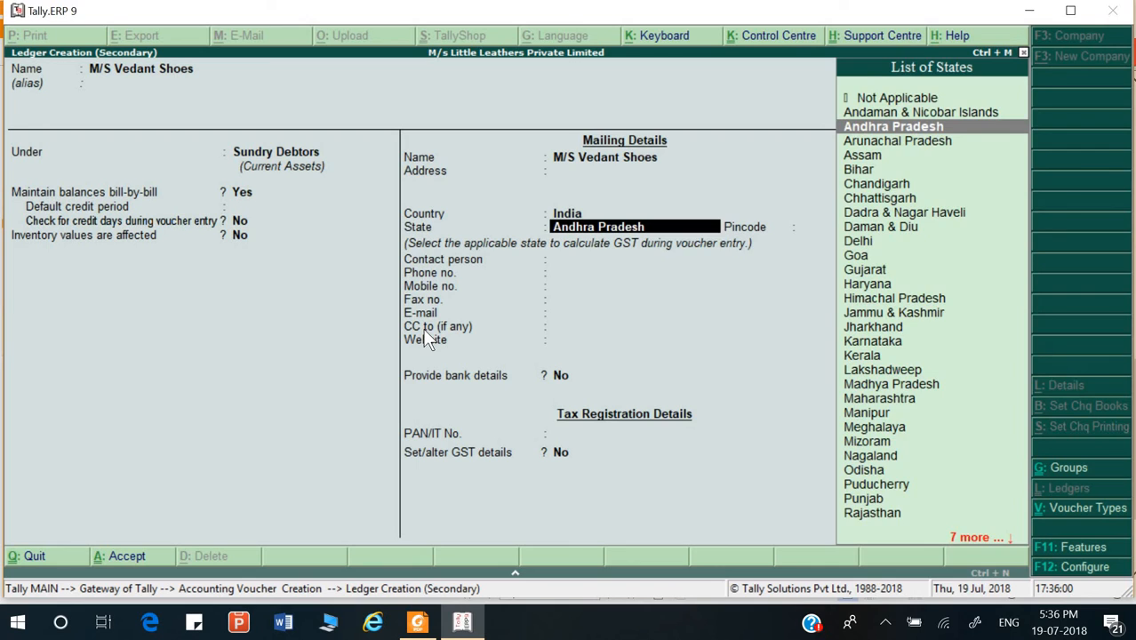
key("alt+Tab")
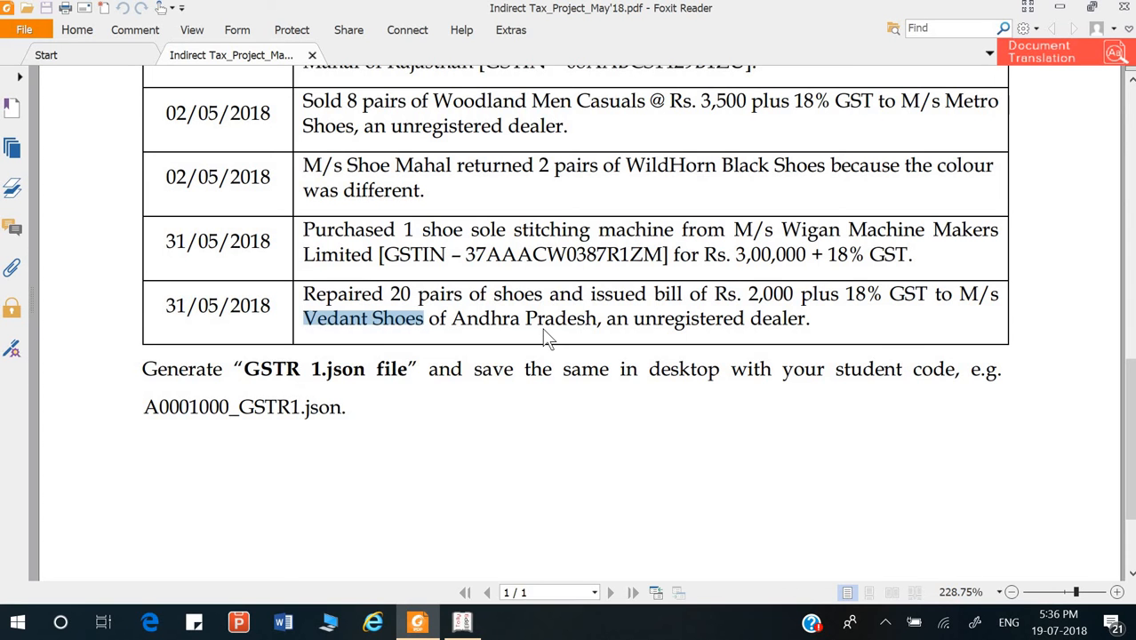
key("alt+Tab")
key("Return")
key("Return")
key("Return")
key("Return")
key("Return")
key("Return")
key("Return")
key("Return")
key("Return")
key("Return")
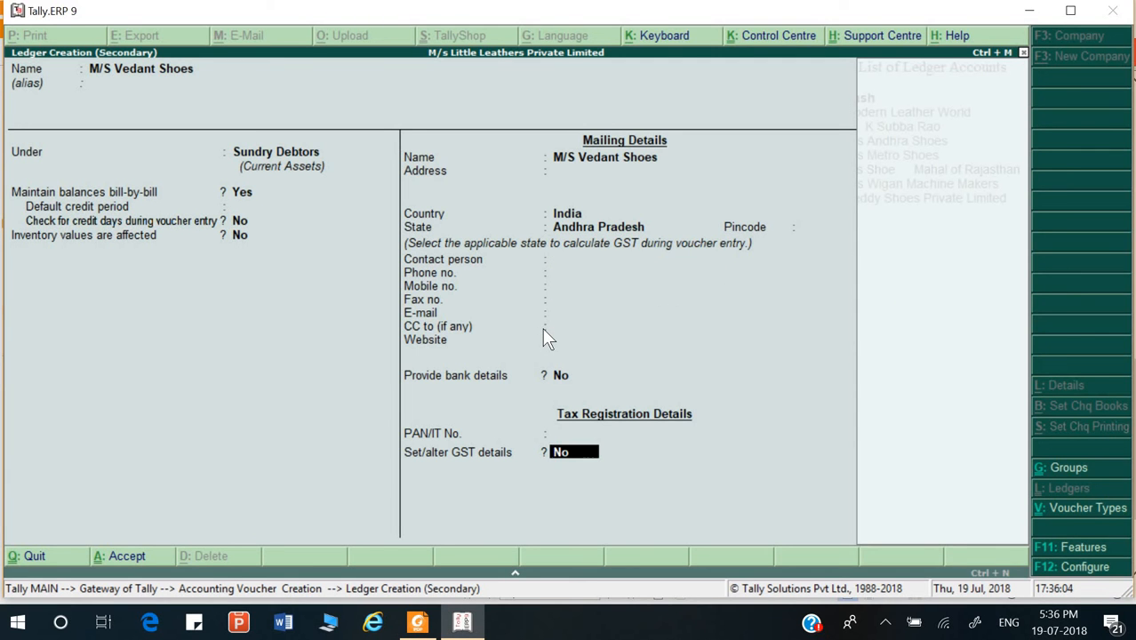
- Set the GST registration type of M/S Vedant Shoes to Unregistered and save the ledger
key("y")
key("Return")
key("Down")
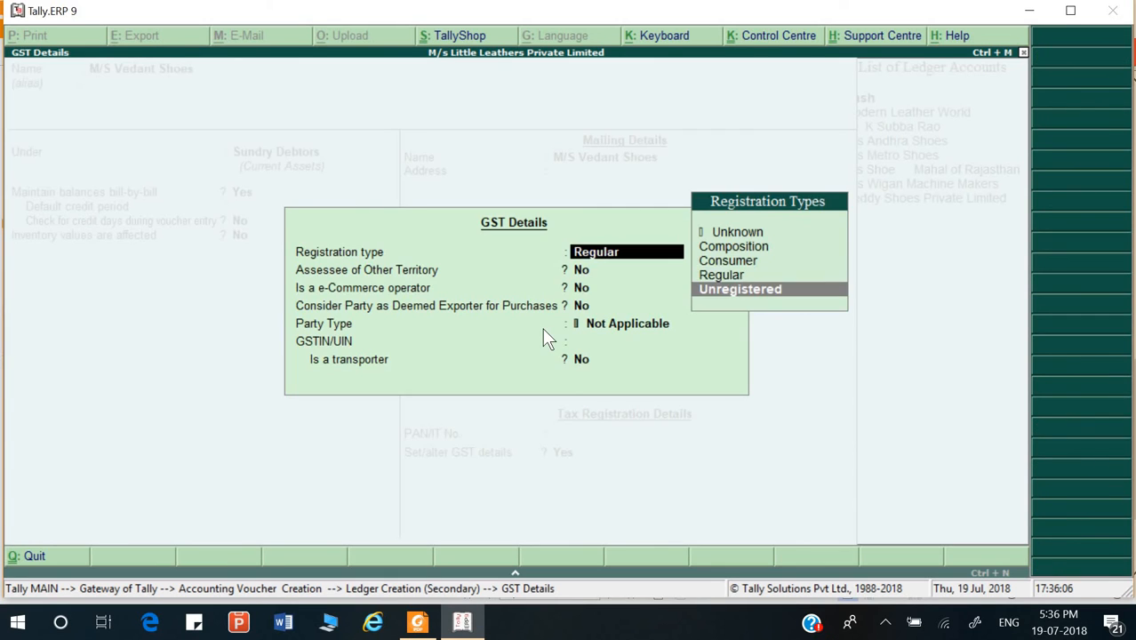
key("Return")
key("Return")
key("Return")
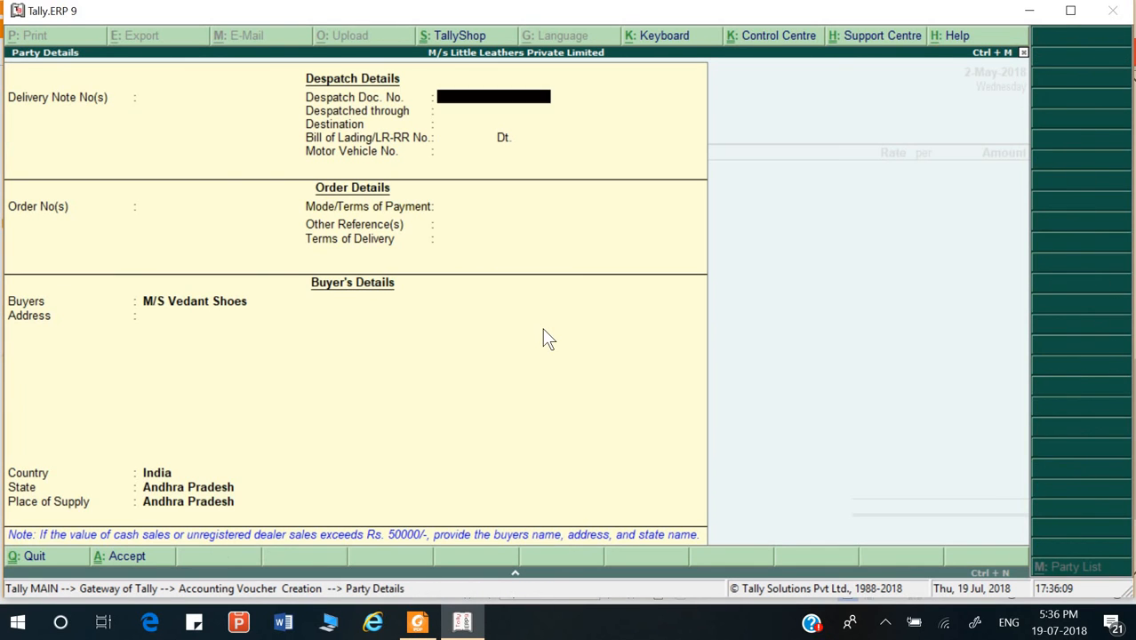
- Accept the despatch, order and buyer's details for M/S Vedant Shoes with Andhra Pradesh as the place of supply
key("Return")
key("Return")
key("Return")
key("Return")
key("Return")
key("Return")
key("Return")
key("Return")
key("Return")
key("Return")
key("Return")
key("Return")
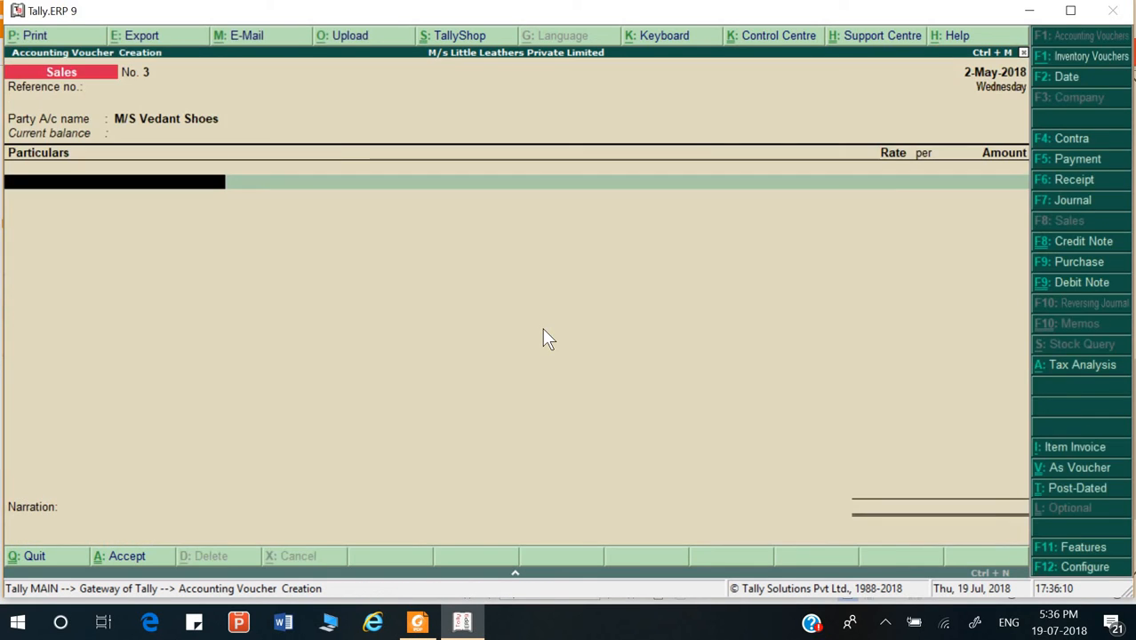
- Create an income ledger named Repair of Shoes from the voucher's particulars line
key("alt+c")
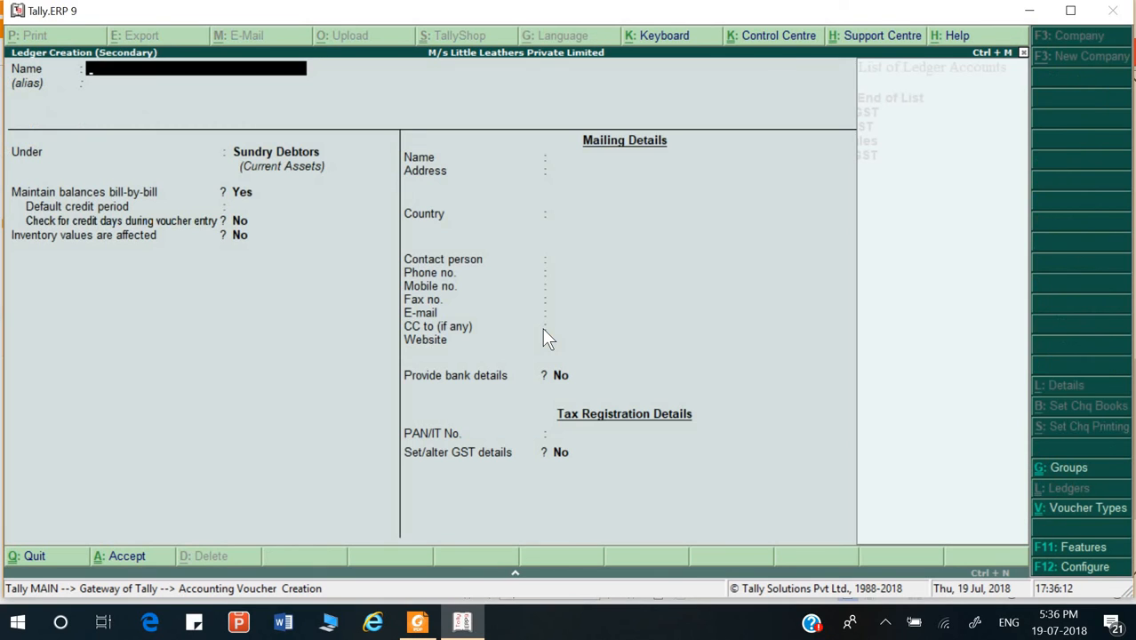
type("Reap")
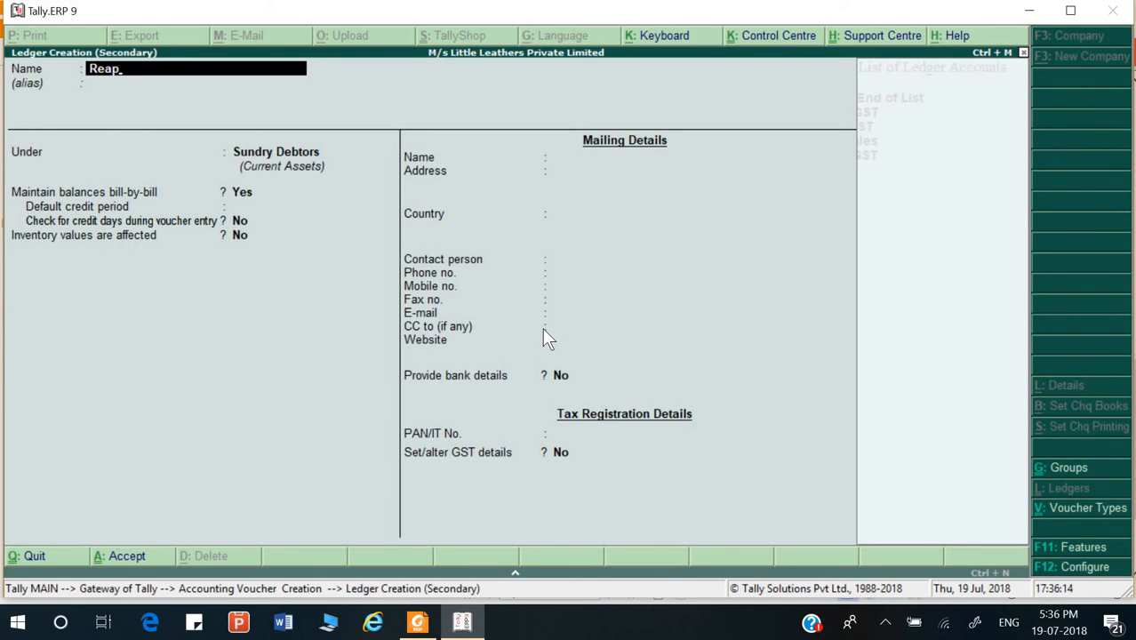
key("BackSpace")
key("BackSpace")
type("pair of Shoes")
key("Return")
type("S")
key("Down")
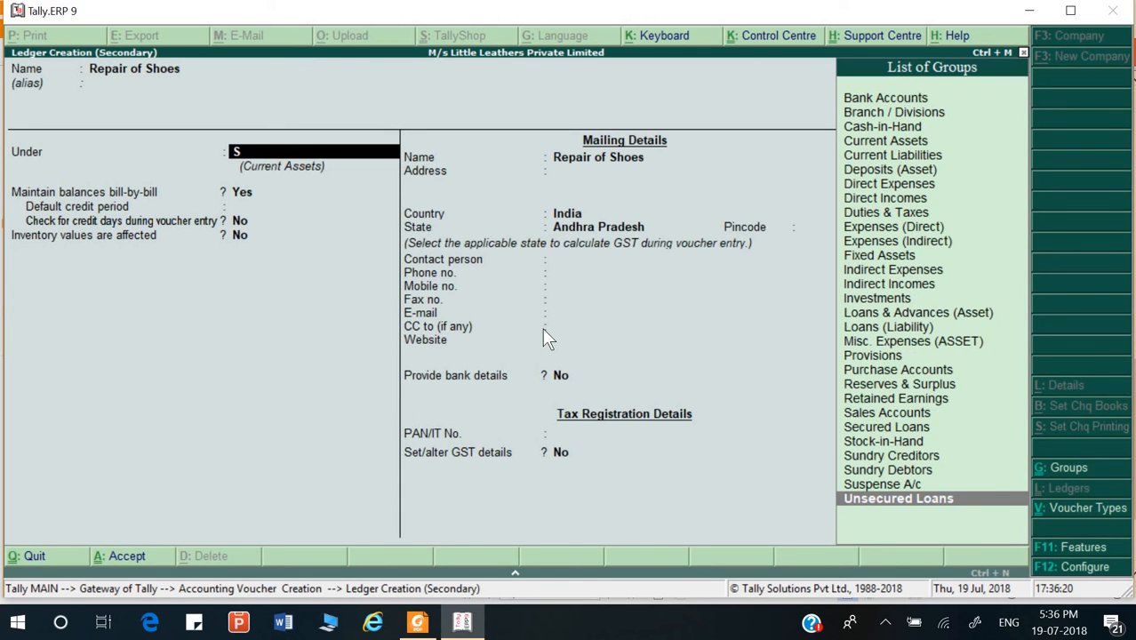
key("BackSpace")
type("I")
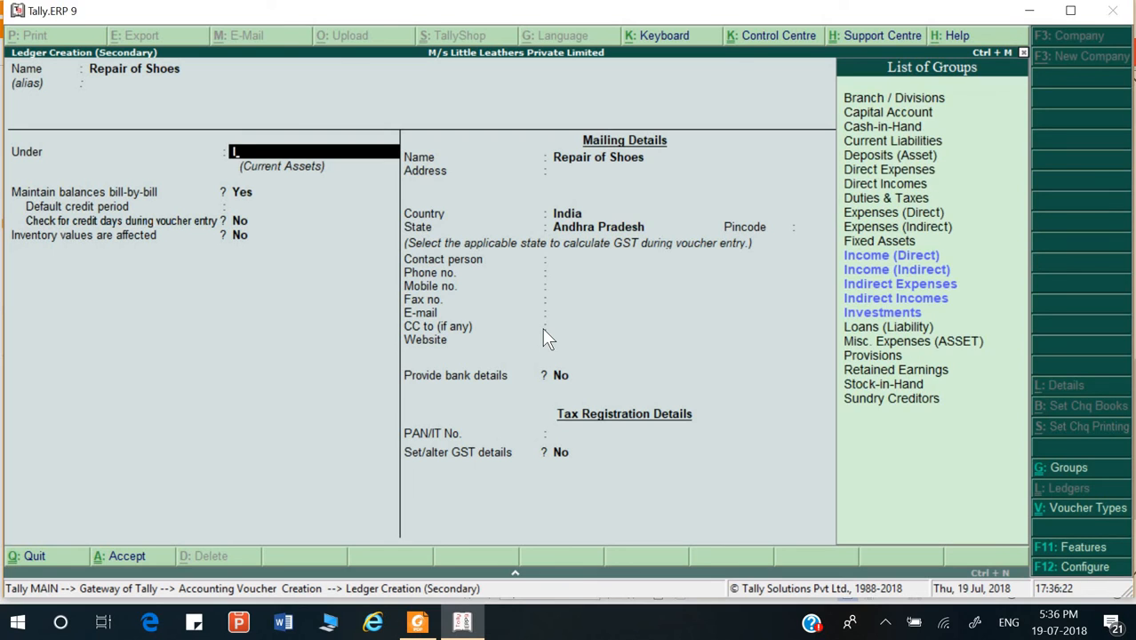
key("BackSpace")
type("Di")
key("Down")
key("Down")
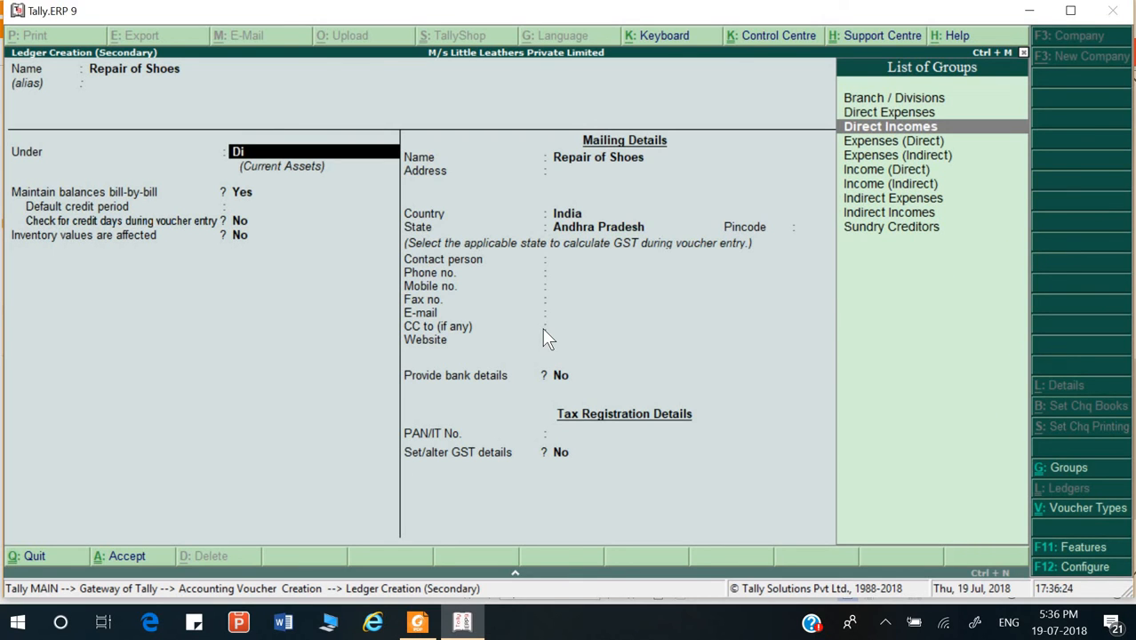
key("BackSpace")
key("BackSpace")
- Place the Repair of Shoes ledger under Indirect Incomes, with inventory values unaffected and GST set to Applicable
type("I")
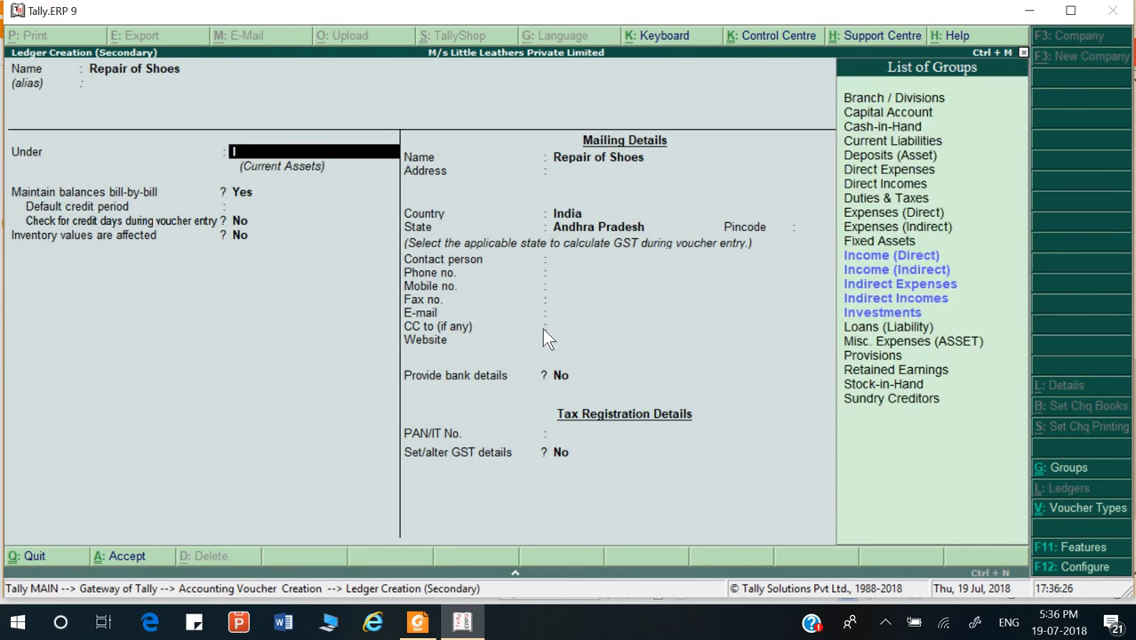
key("Down")
key("Down")
key("Down")
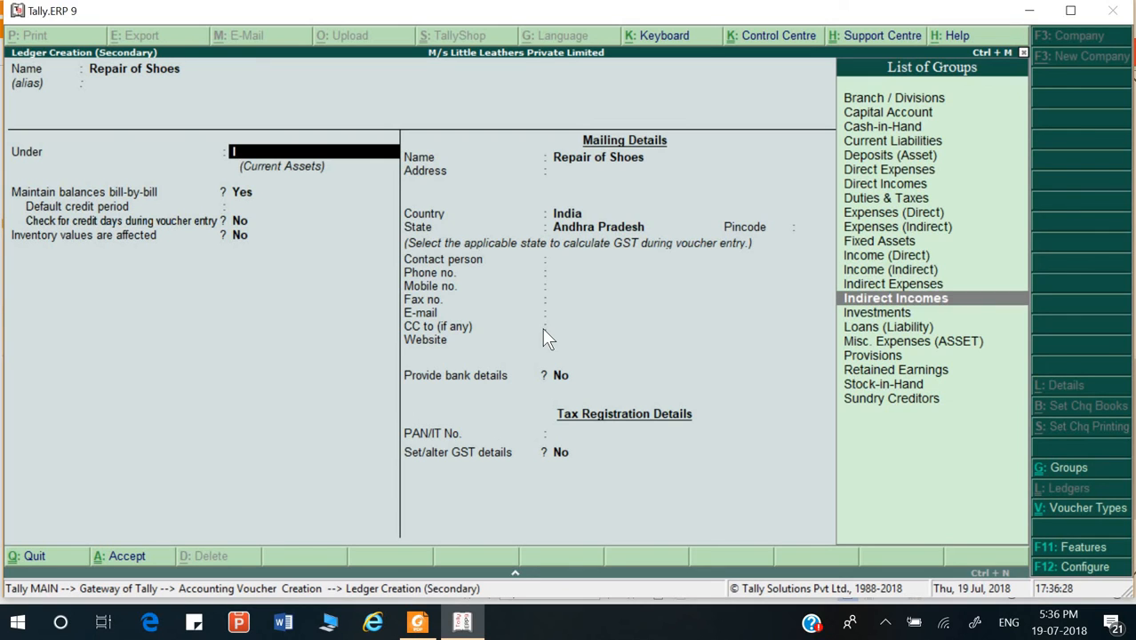
key("Return")
key("Return")
key("Return")
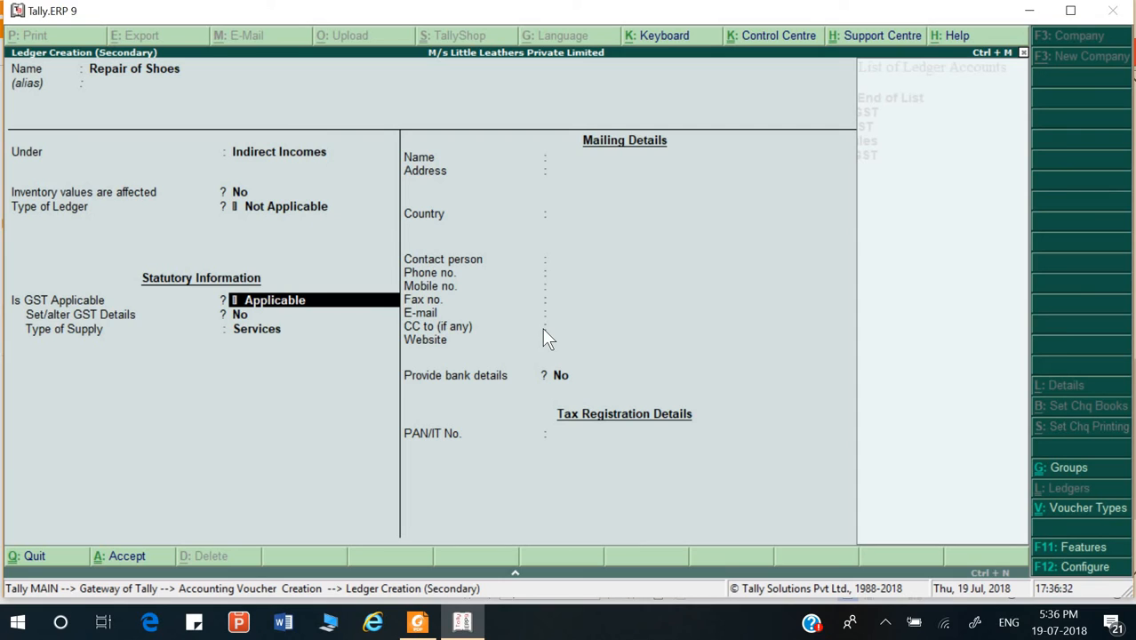
key("Return")
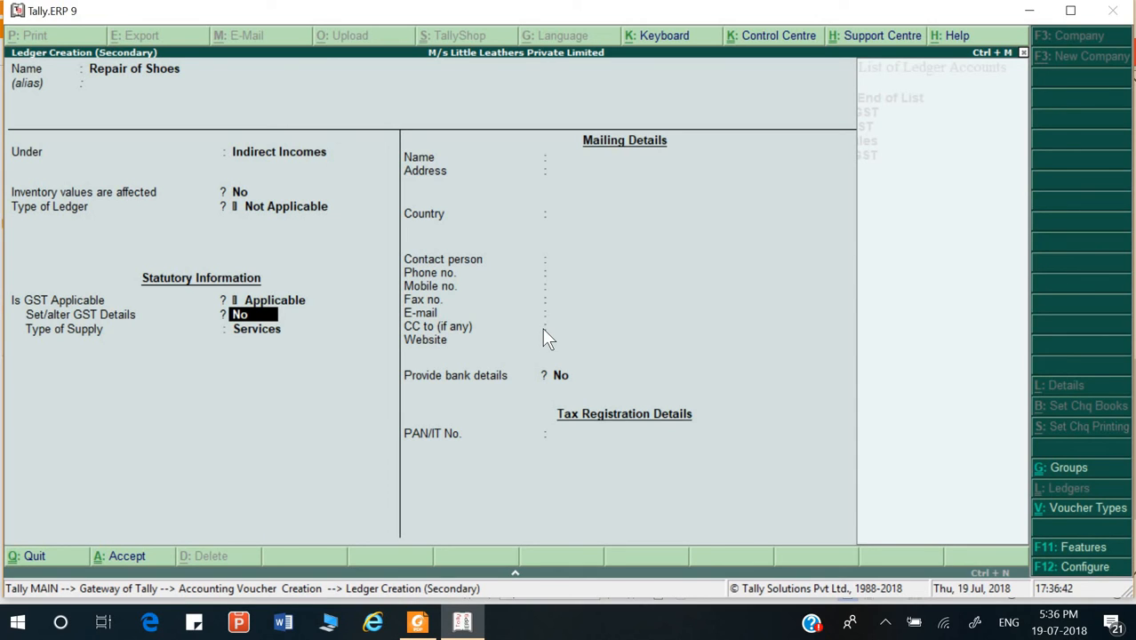
key("Return")
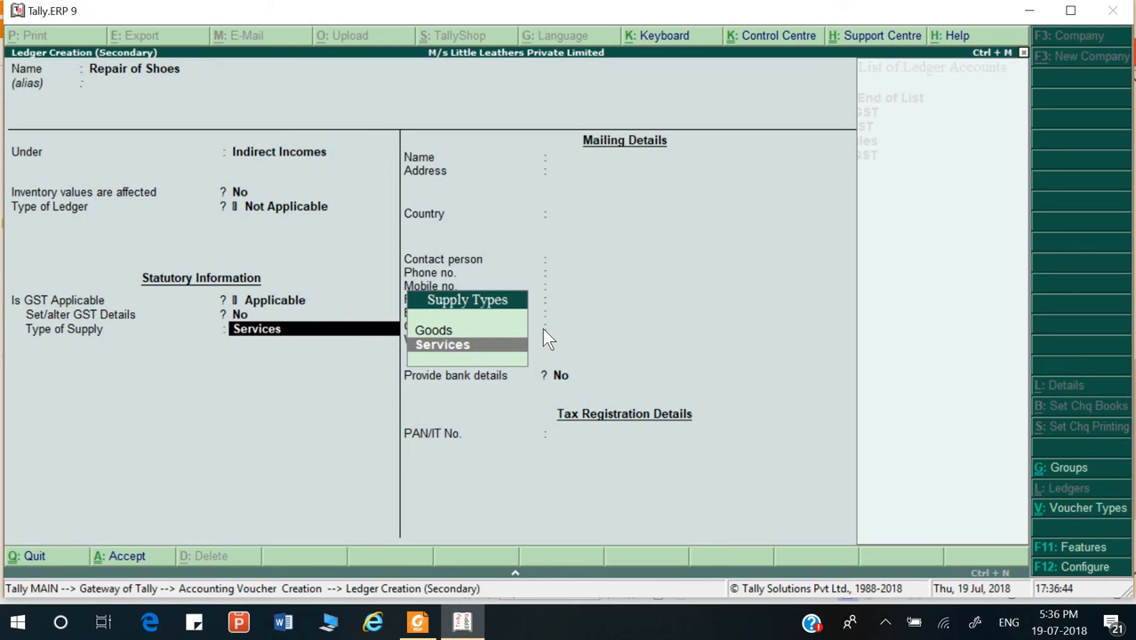
key("Return")
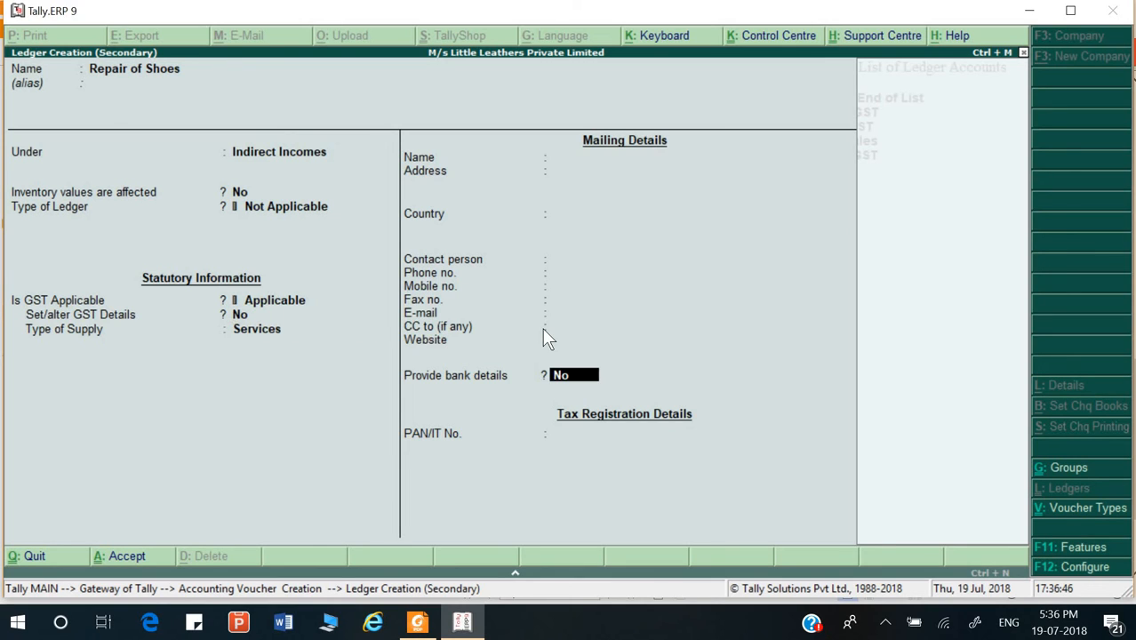
key("Return")
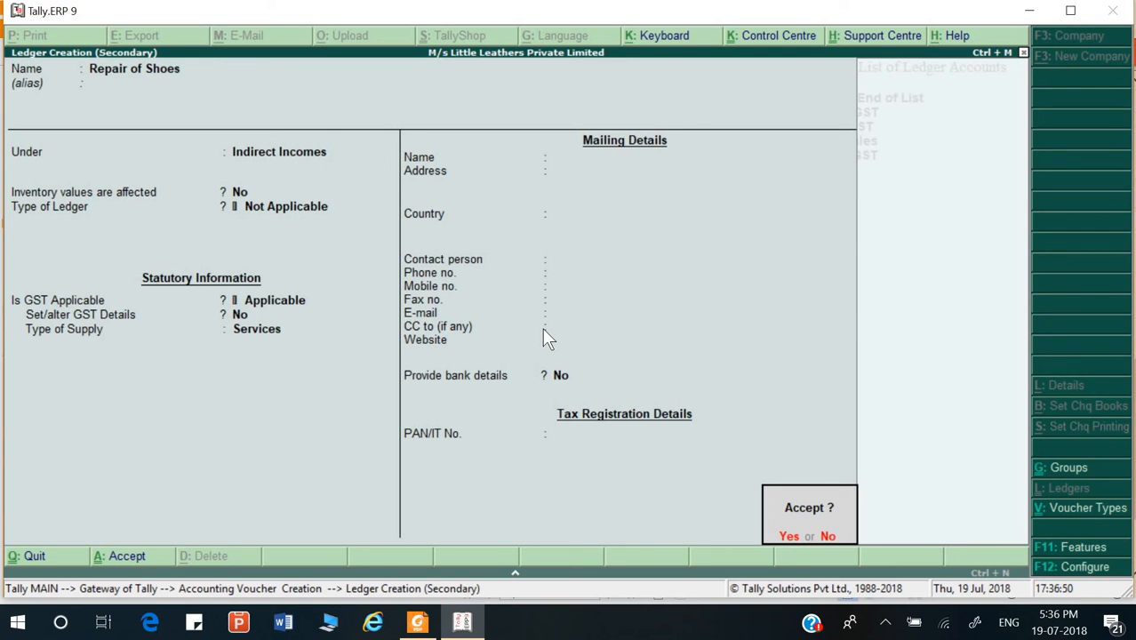
key("n")
key("BackSpace")
key("BackSpace")
- Enable GST details for the Repair of Shoes ledger, with the description Reapiring Service and HSN/SAC 7654
key("y")
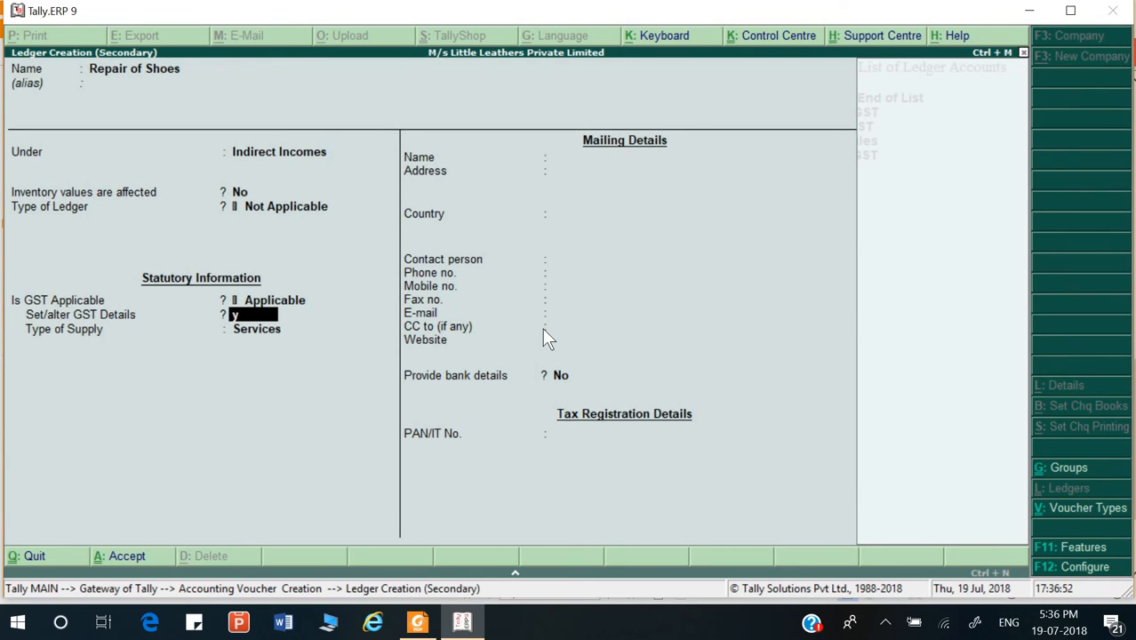
key("BackSpace")
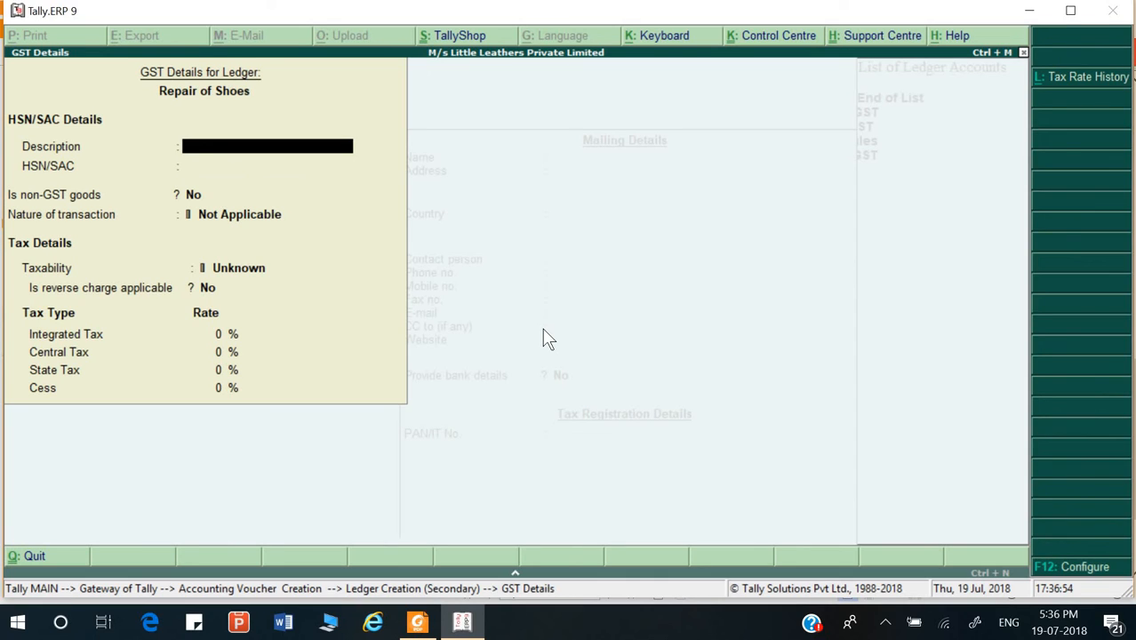
type("Reapiring S")
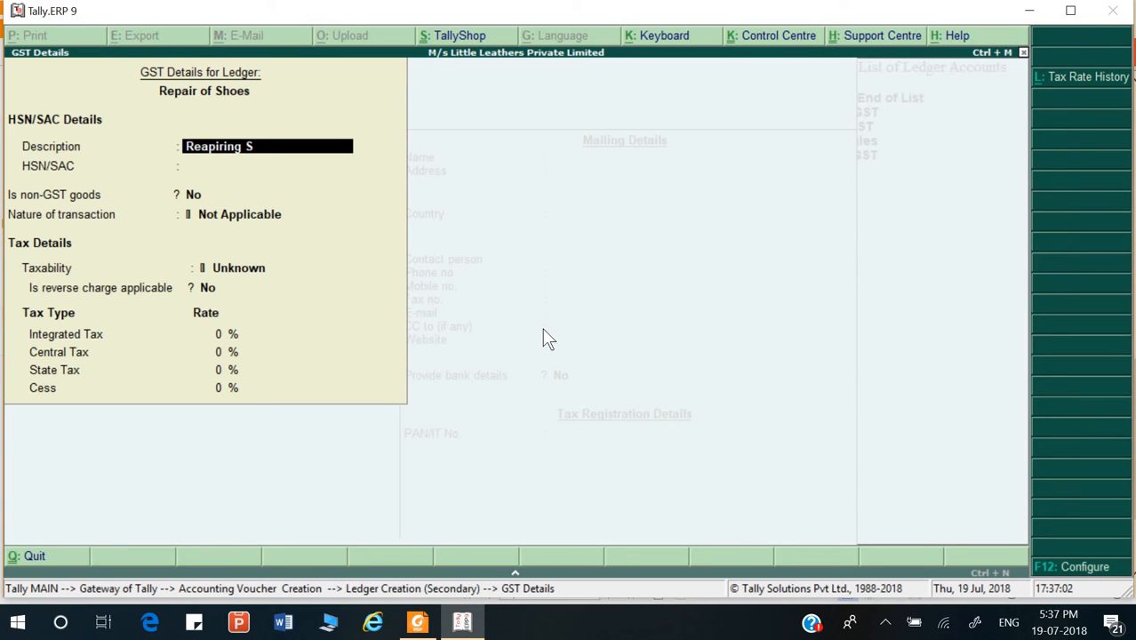
type("ervice")
key("Return")
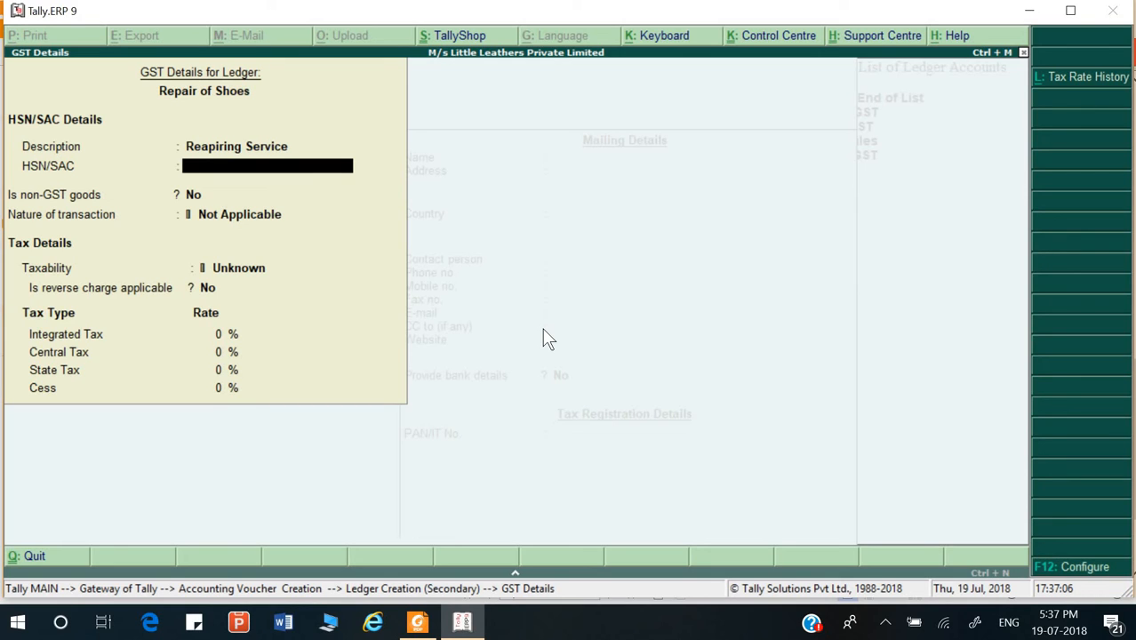
type("7654")
key("Return")
key("Return")
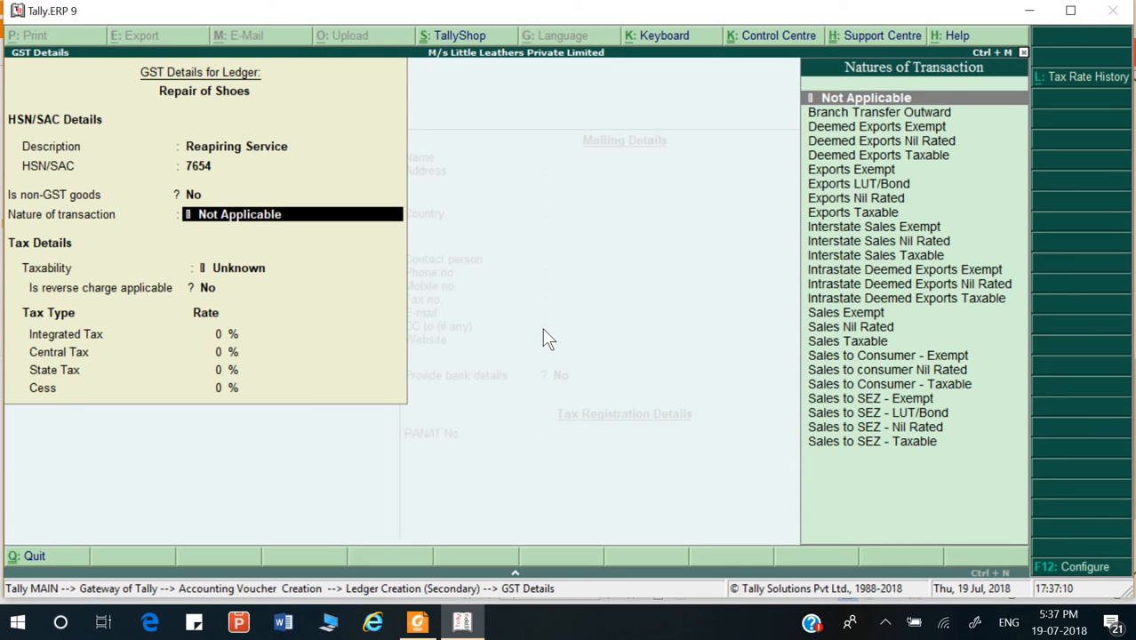
- Set the ledger's nature of transaction to Sales Taxable and its integrated tax rate to 18%, as stated in the project PDF
type("sales tax")
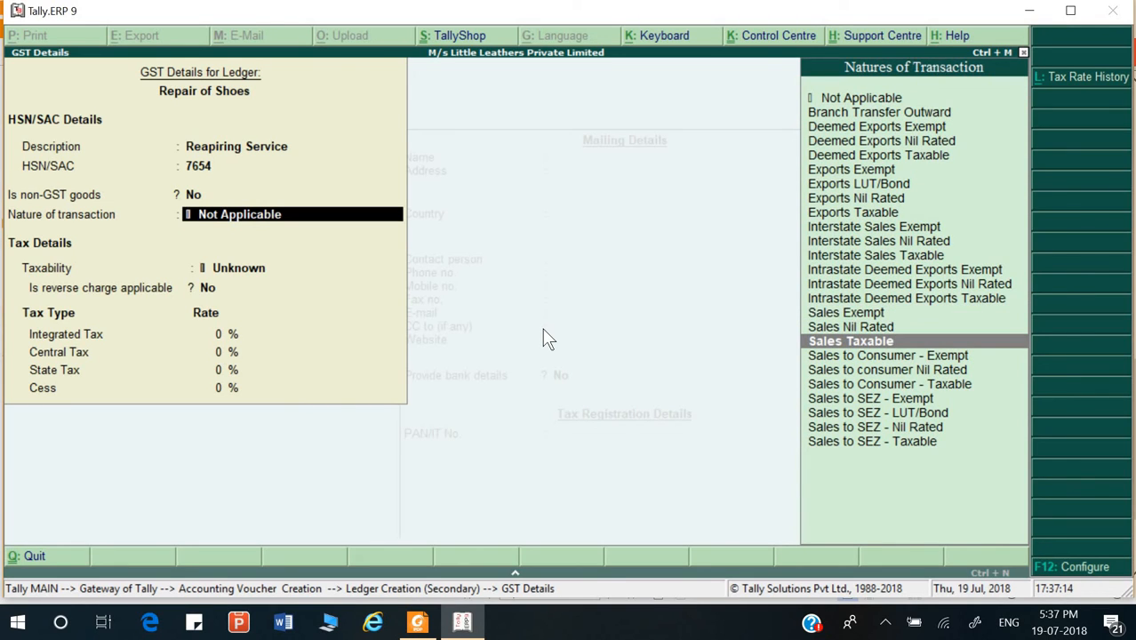
key("Return")
key("Return")
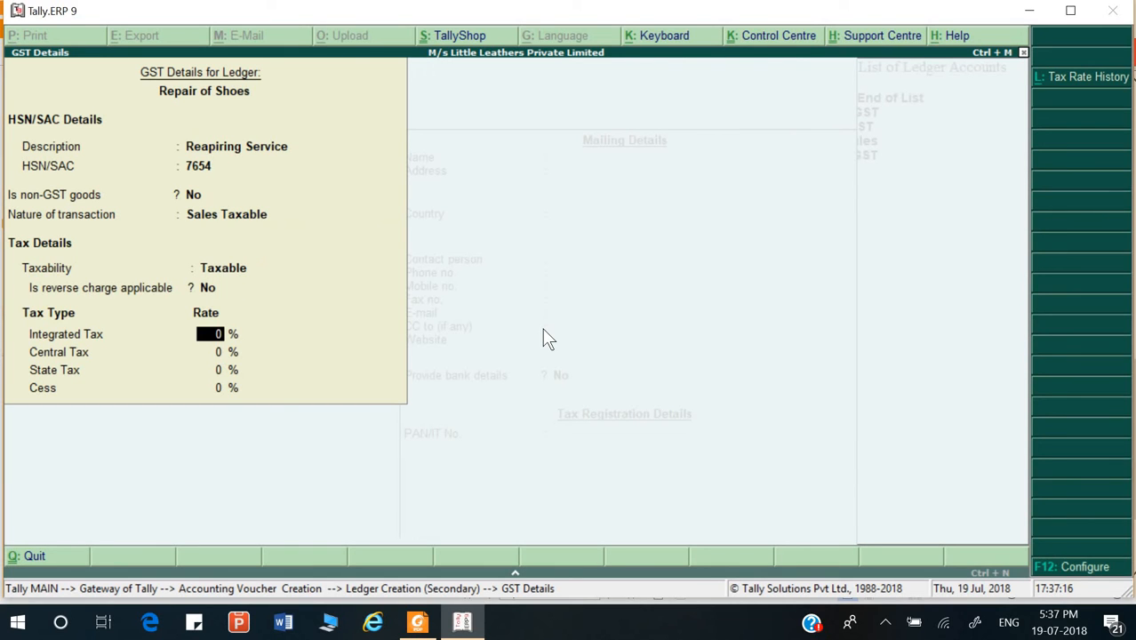
key("alt+Tab")
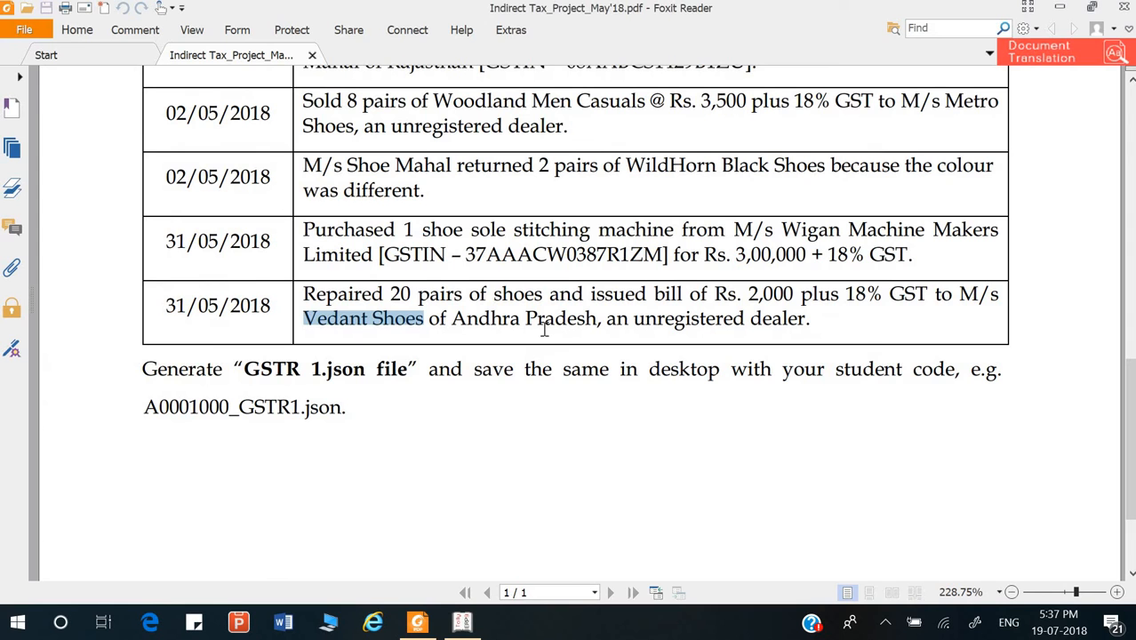
key("alt+Tab")
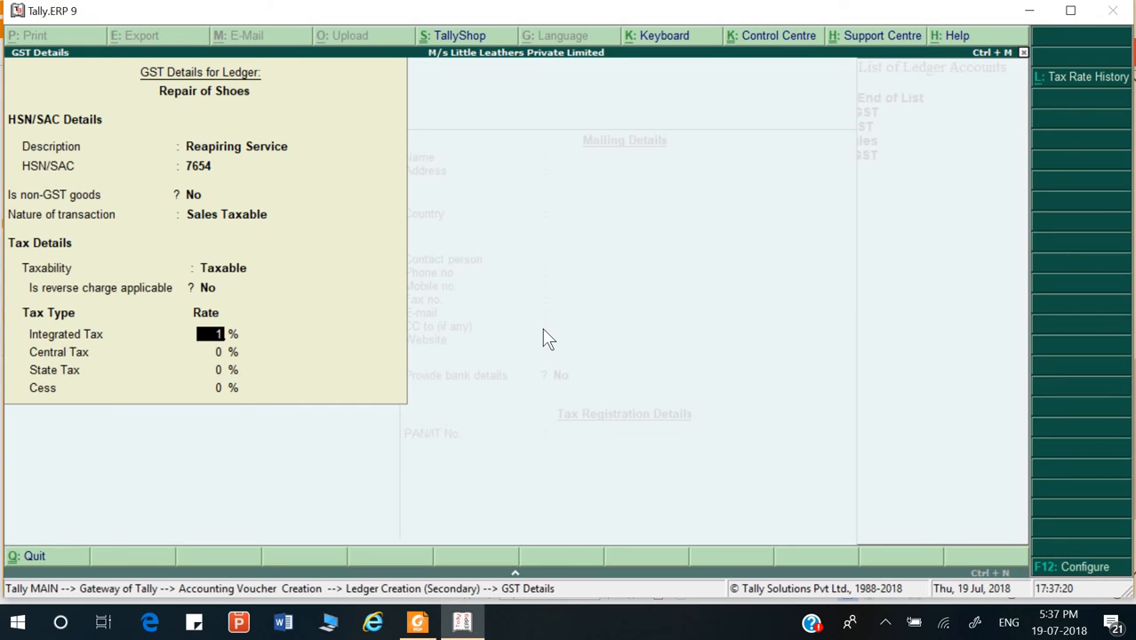
type("18")
key("Return")
key("Return")
key("Return")
key("Return")
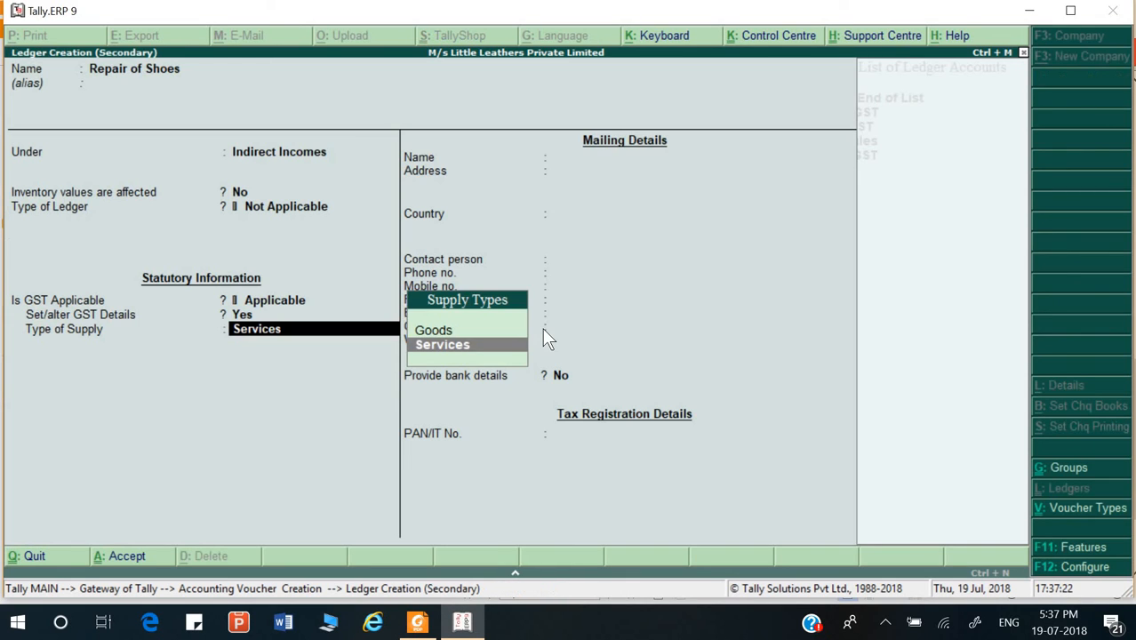
- Keep Services as the type of supply and save the Repair of Shoes ledger
key("Return")
key("Return")
key("Return")
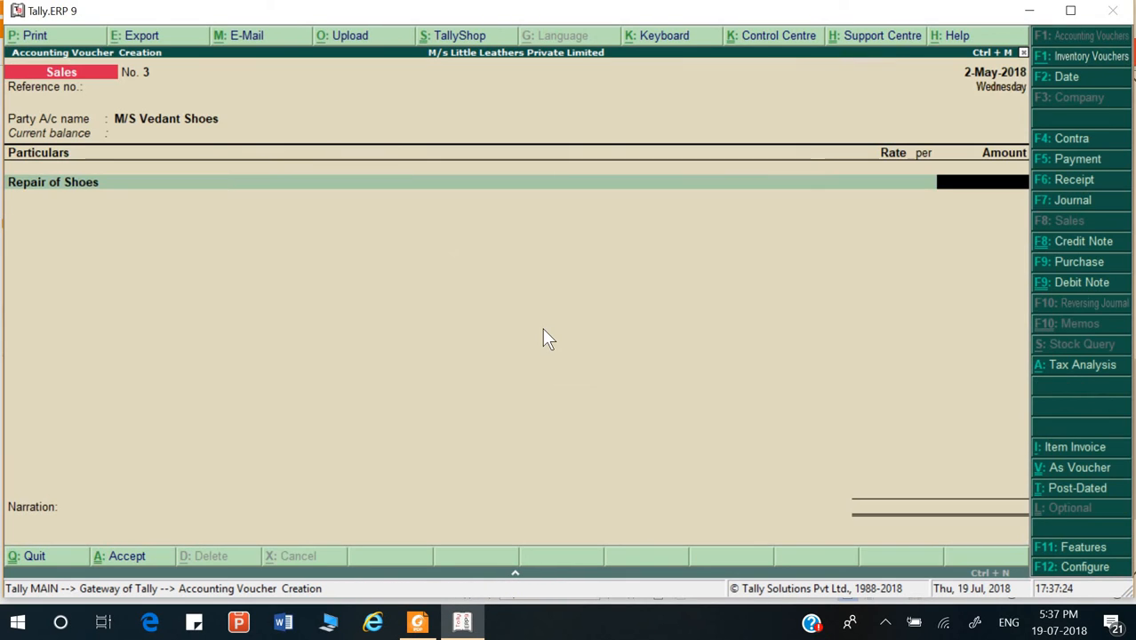
- Enter the billed amount of 2000 from the project PDF for Repair of Shoes and accept its default tax classification
key("alt+Tab")
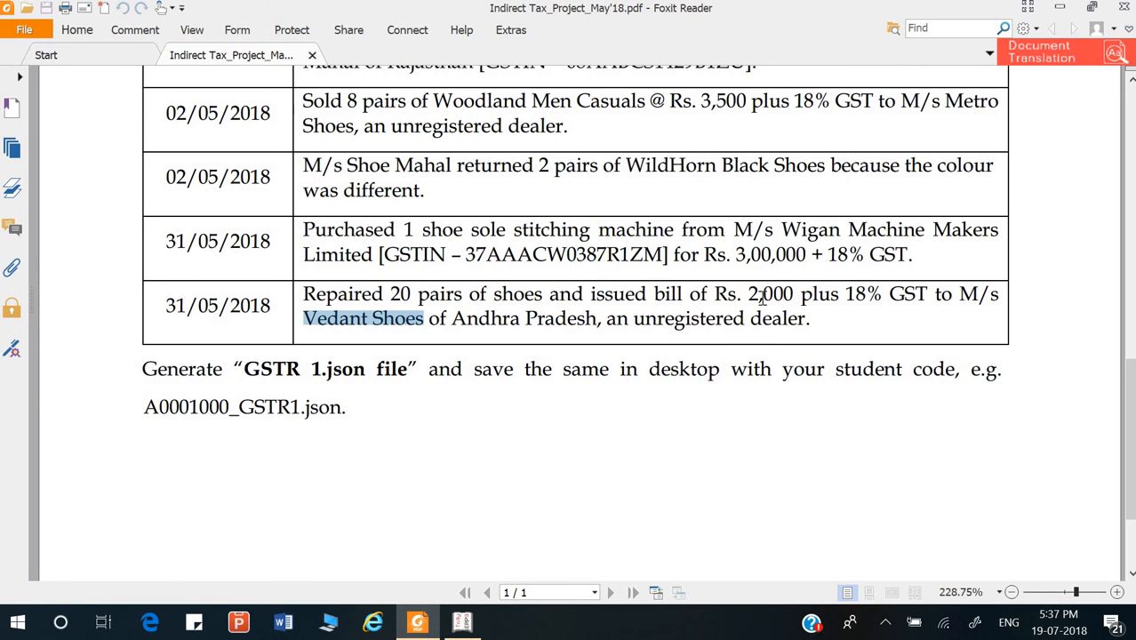
left_click_drag(746, 294, 794, 294)
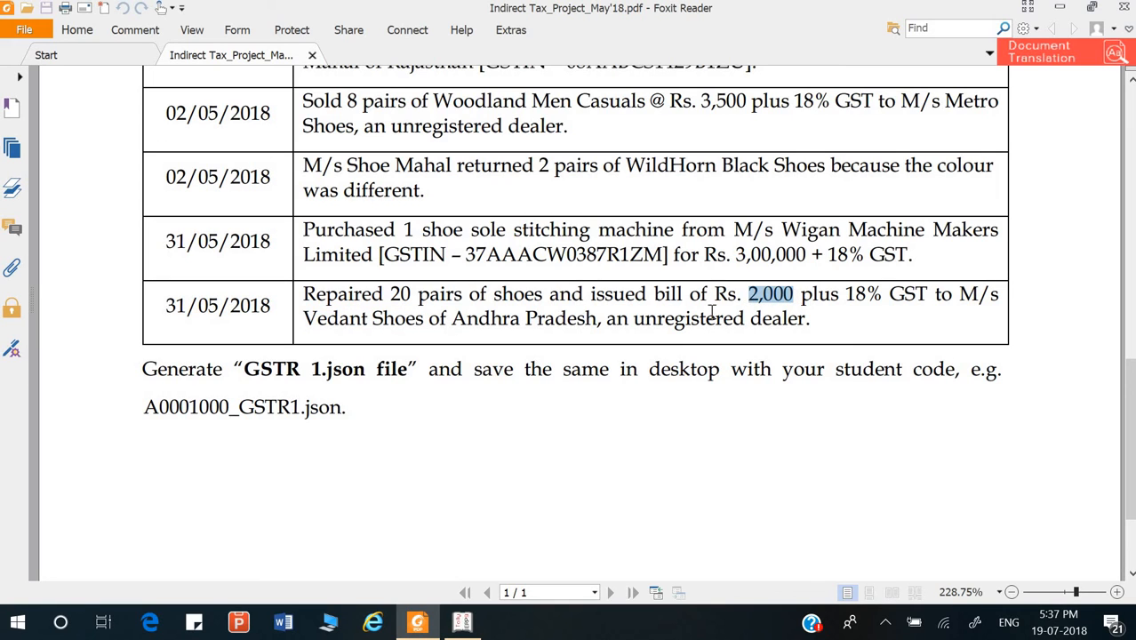
key("alt+Tab")
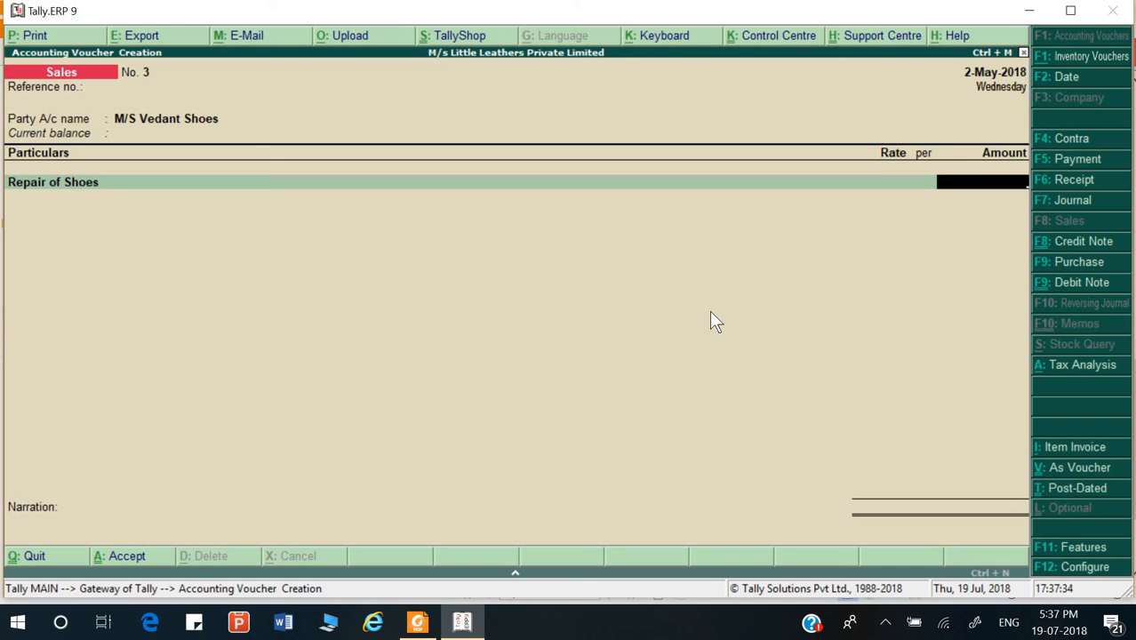
type("2000")
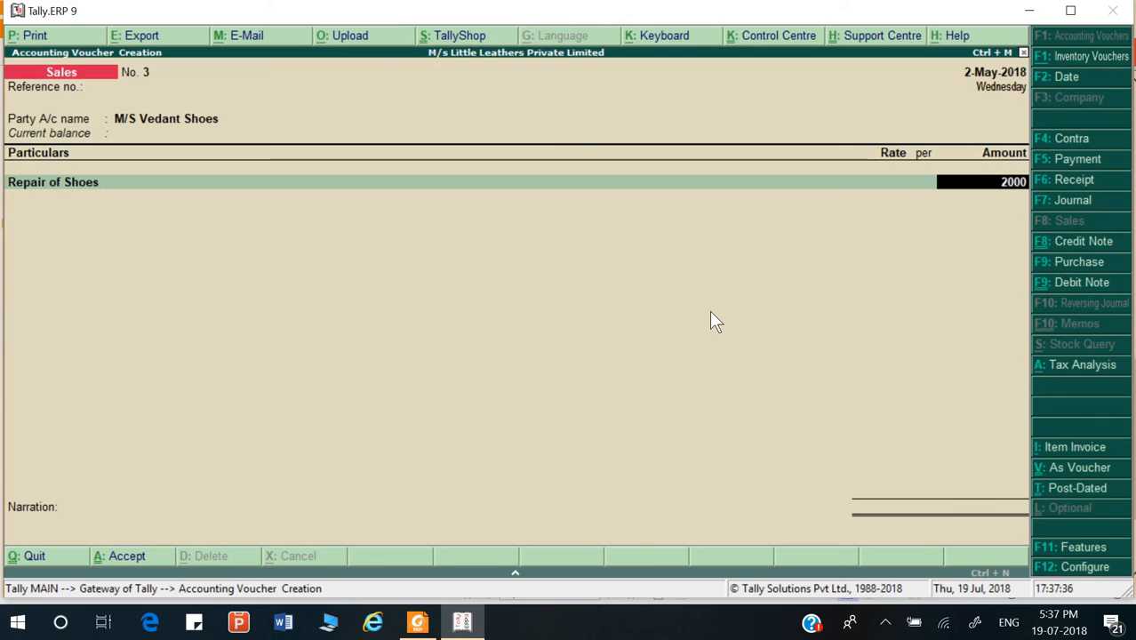
key("Return")
key("Return")
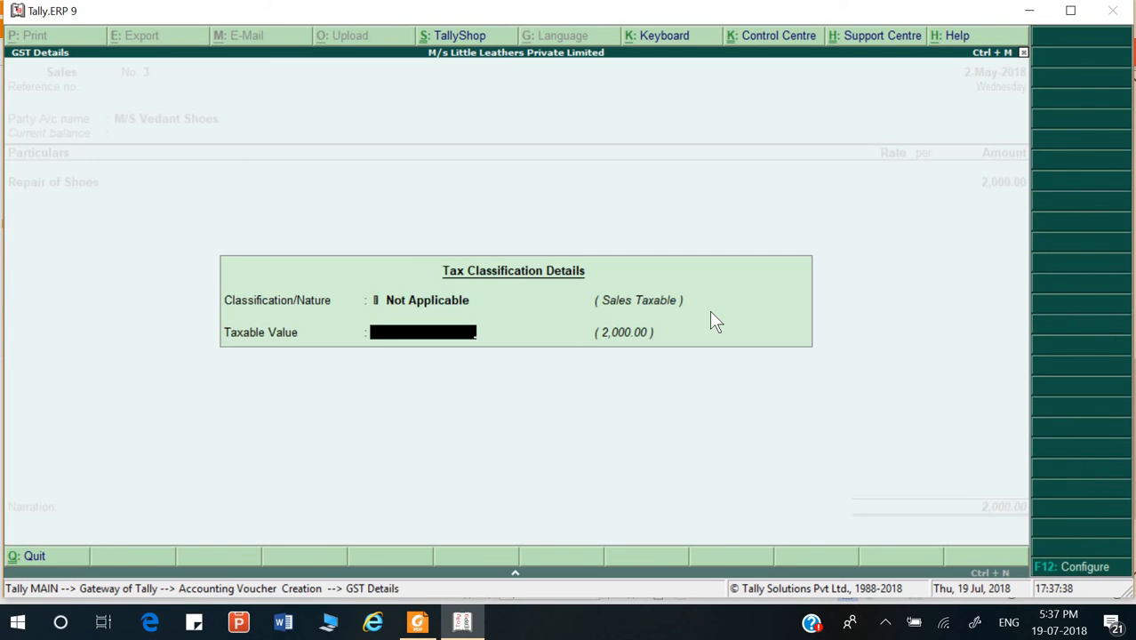
key("Return")
key("BackSpace")
key("BackSpace")
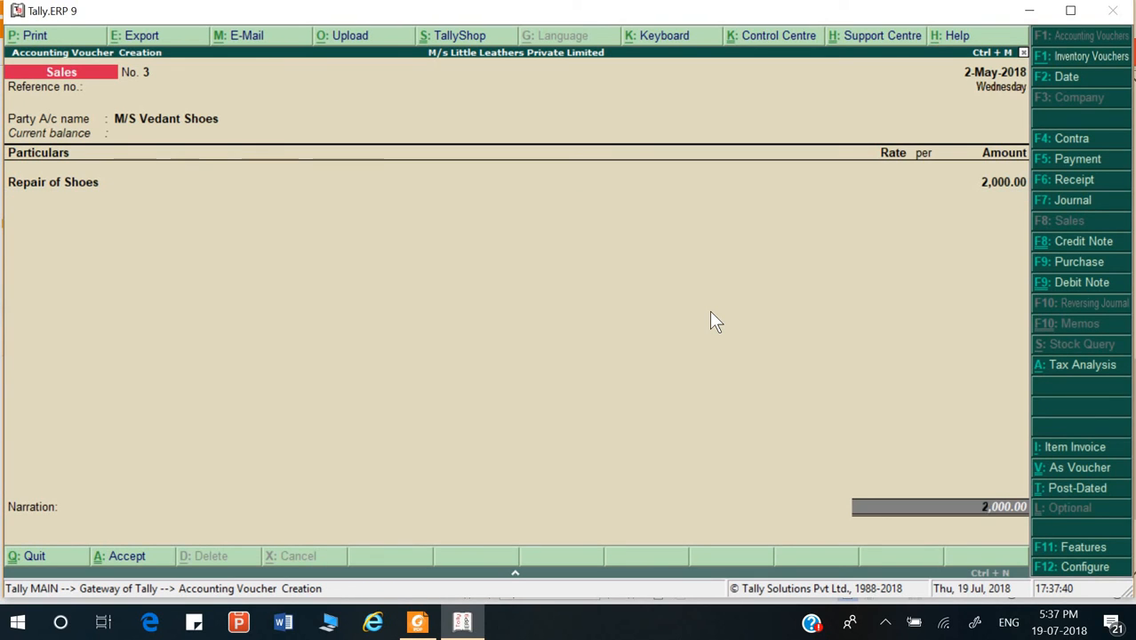
key("Return")
key("Return")
key("Return")
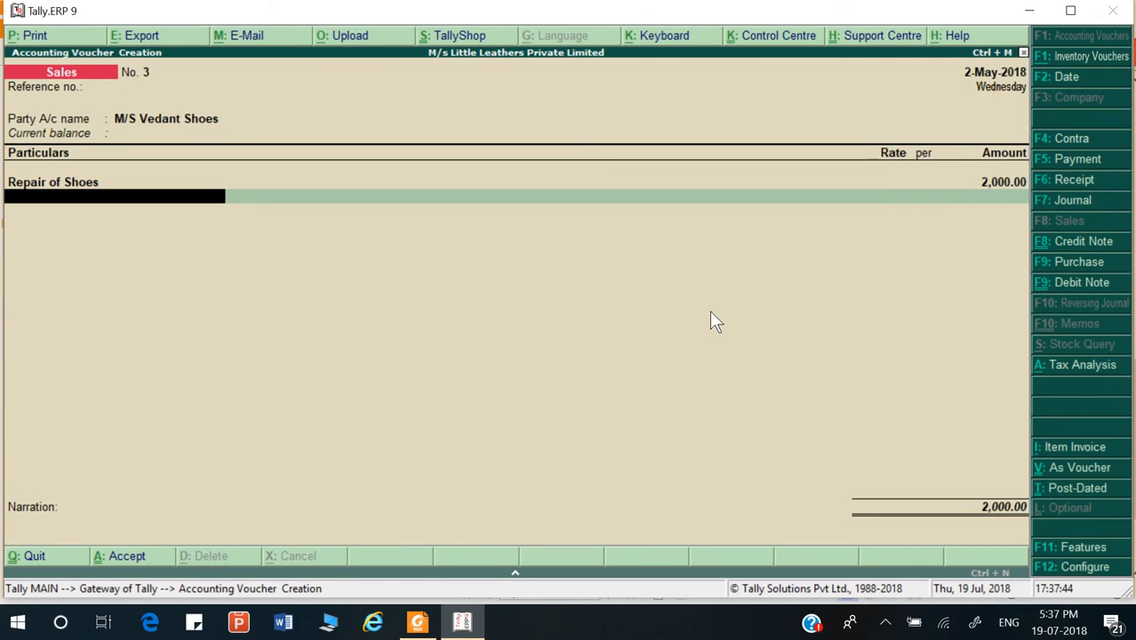
- Add the CGST and SGST ledgers below Repair of Shoes with their calculated amounts and finish the particulars
type("cg")
key("Return")
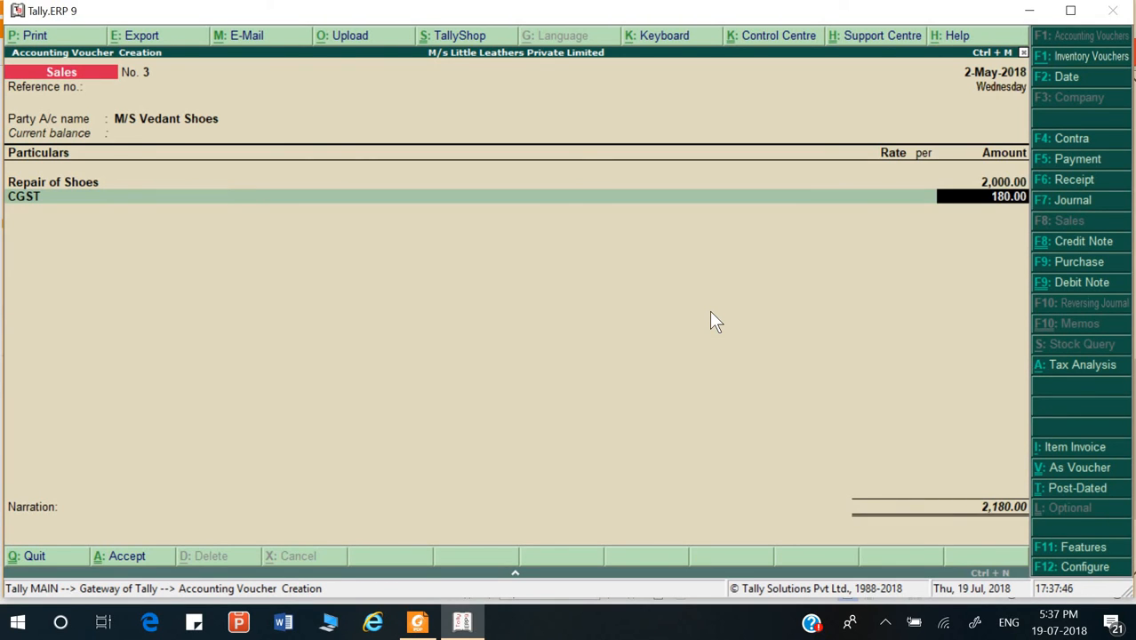
key("Return")
type("sg")
key("Return")
key("Return")
key("Return")
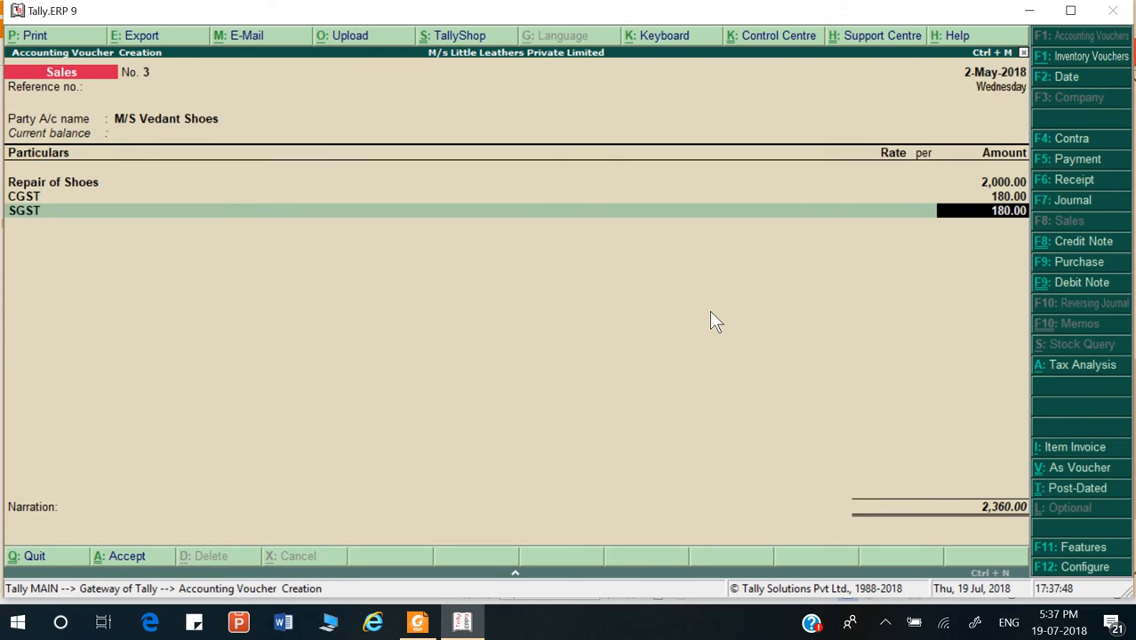
key("Return")
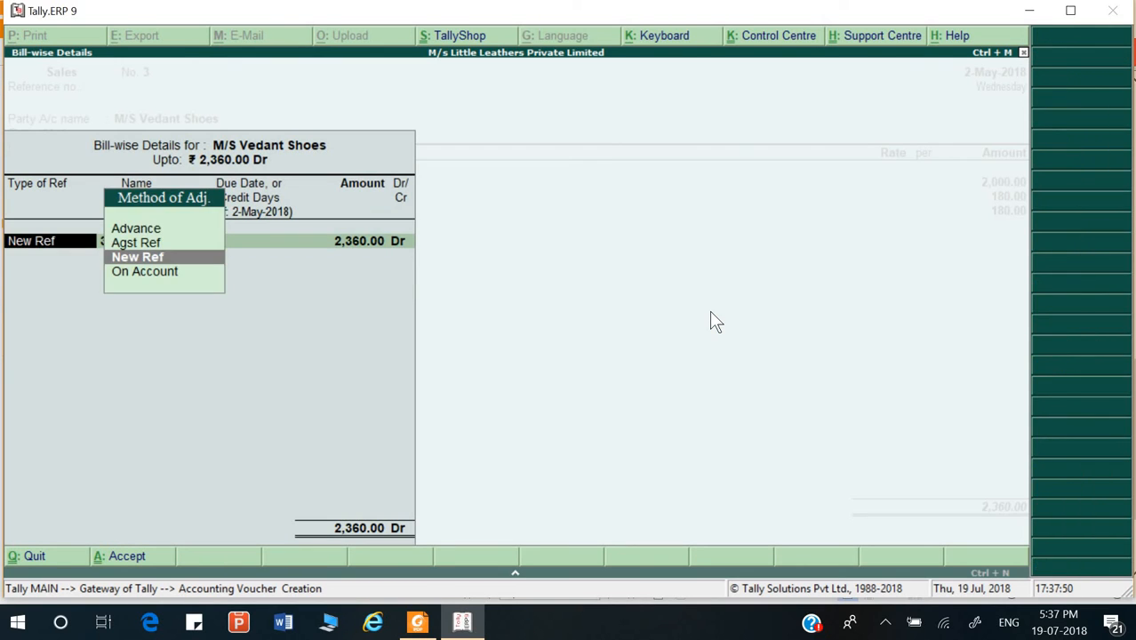
- Accept the bill-wise details for M/S Vedant Shoes as a New Ref for the full invoice amount
key("Return")
key("Return")
key("Return")
key("Return")
key("Return")
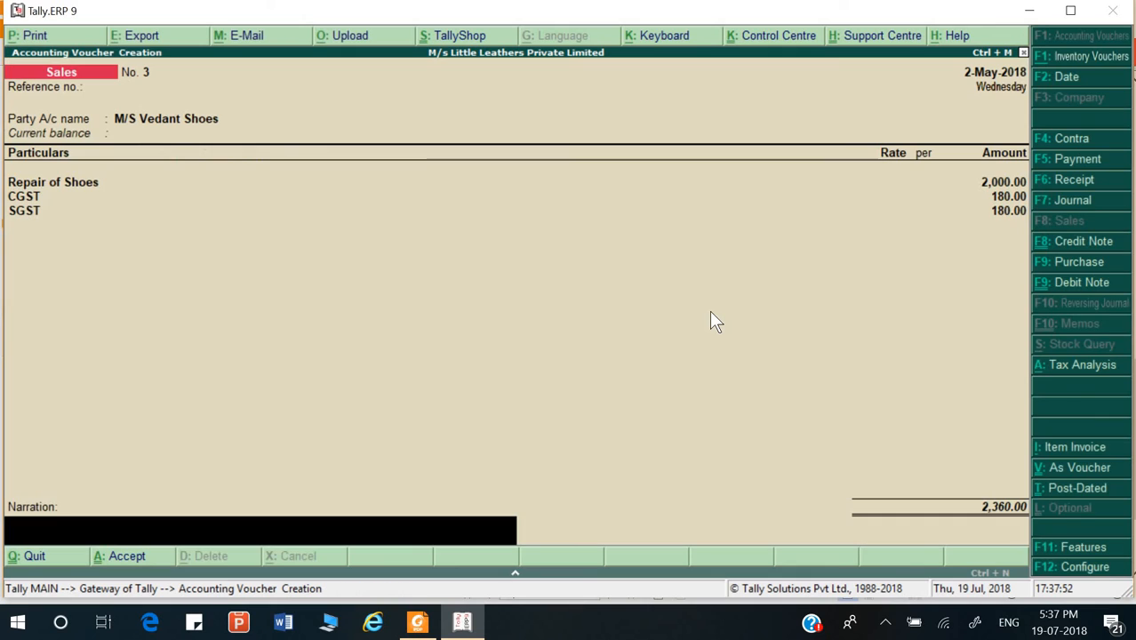
- Enter the narration "Being services provided", save the sales voucher and leave voucher entry
type("Being goods sold")
key("Return")
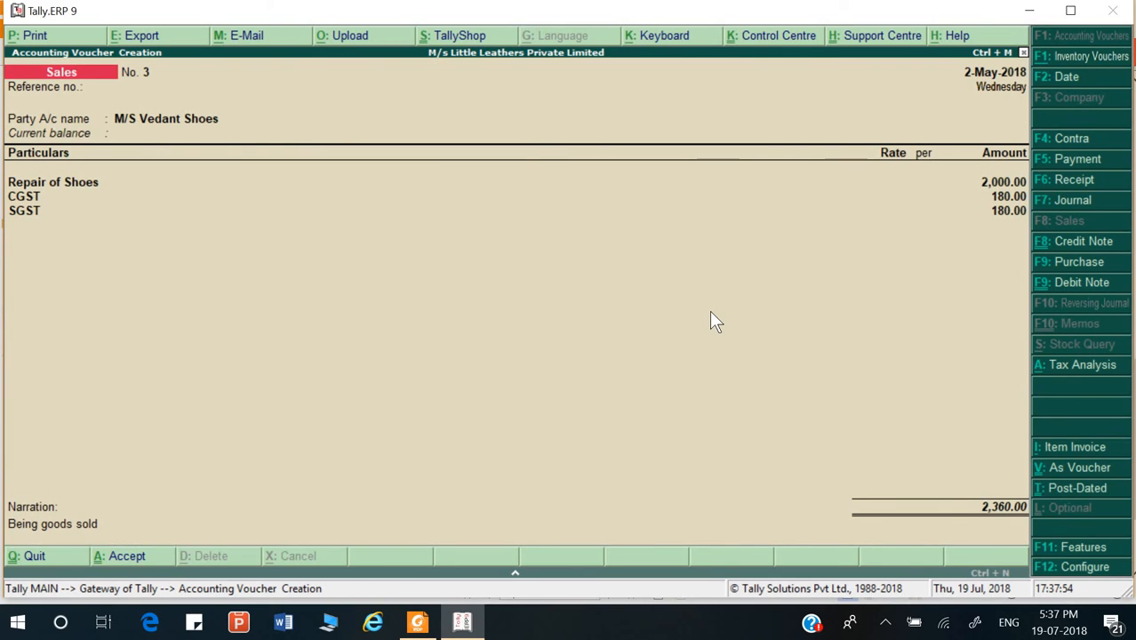
key("Escape")
key("BackSpace")
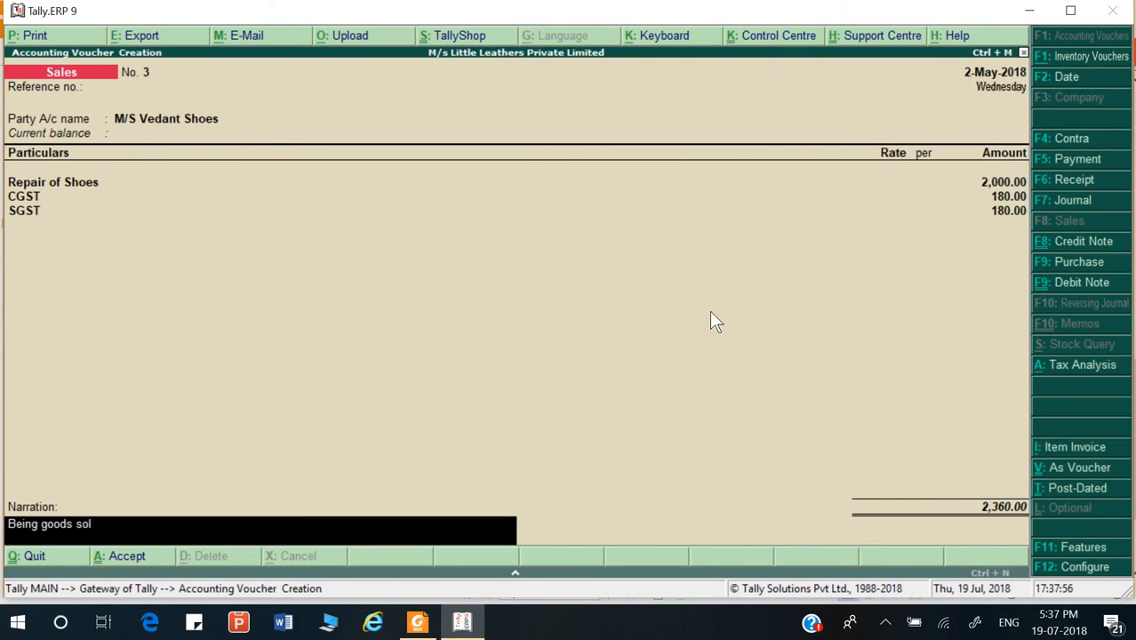
key("BackSpace")
key("BackSpace")
key("BackSpace")
key("BackSpace")
key("BackSpace")
key("BackSpace")
key("BackSpace")
key("BackSpace")
key("BackSpace")
type("services provided")
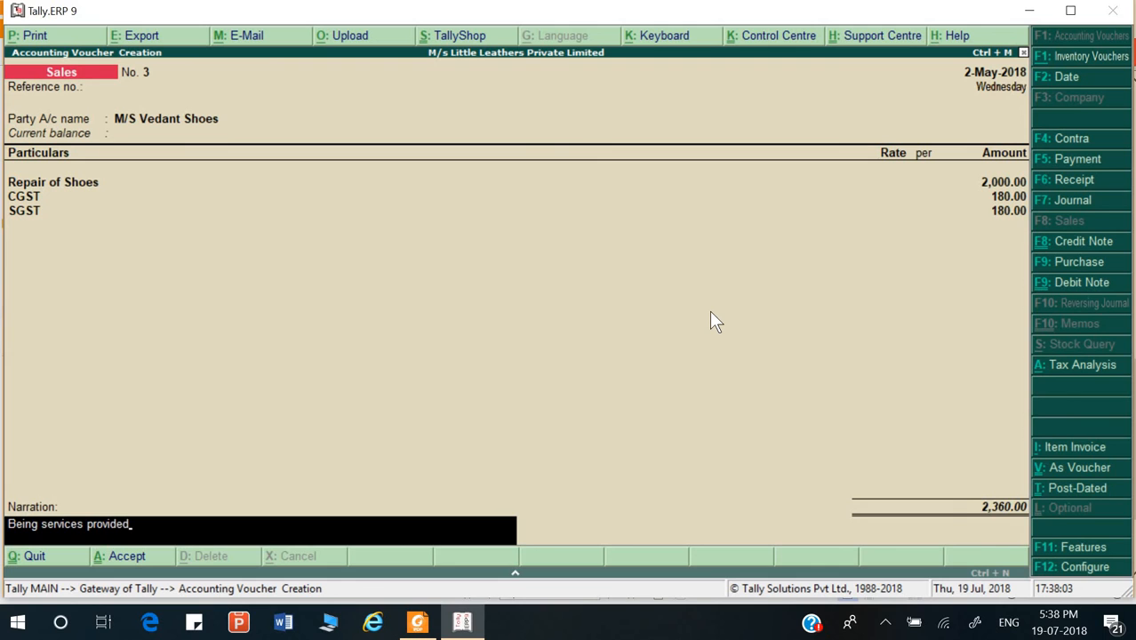
key("Return")
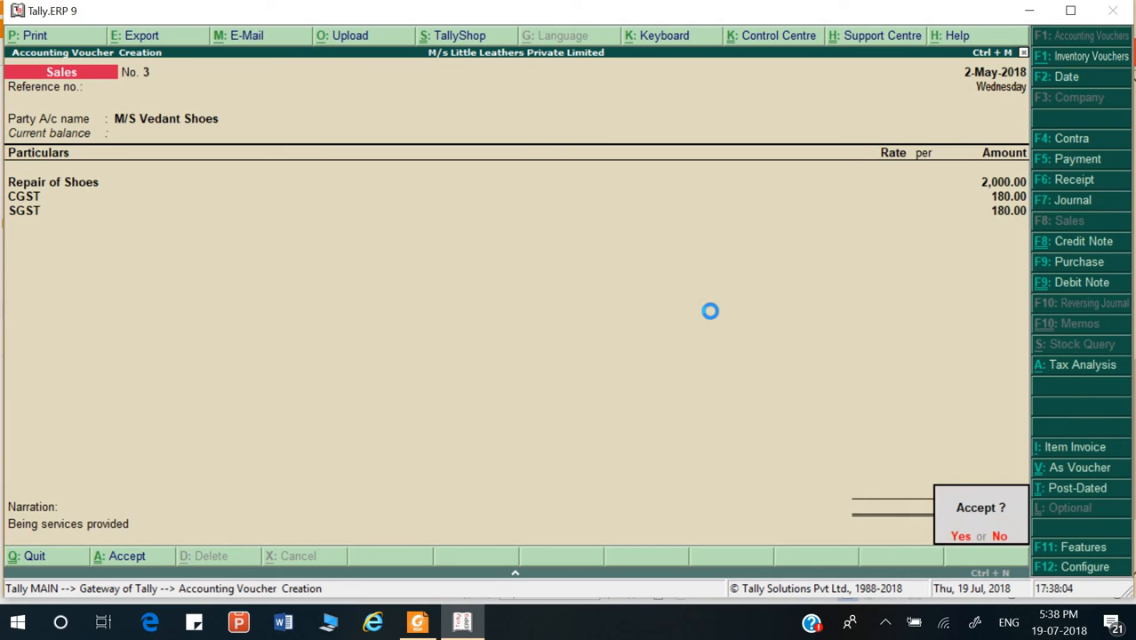
key("Return")
key("Escape")
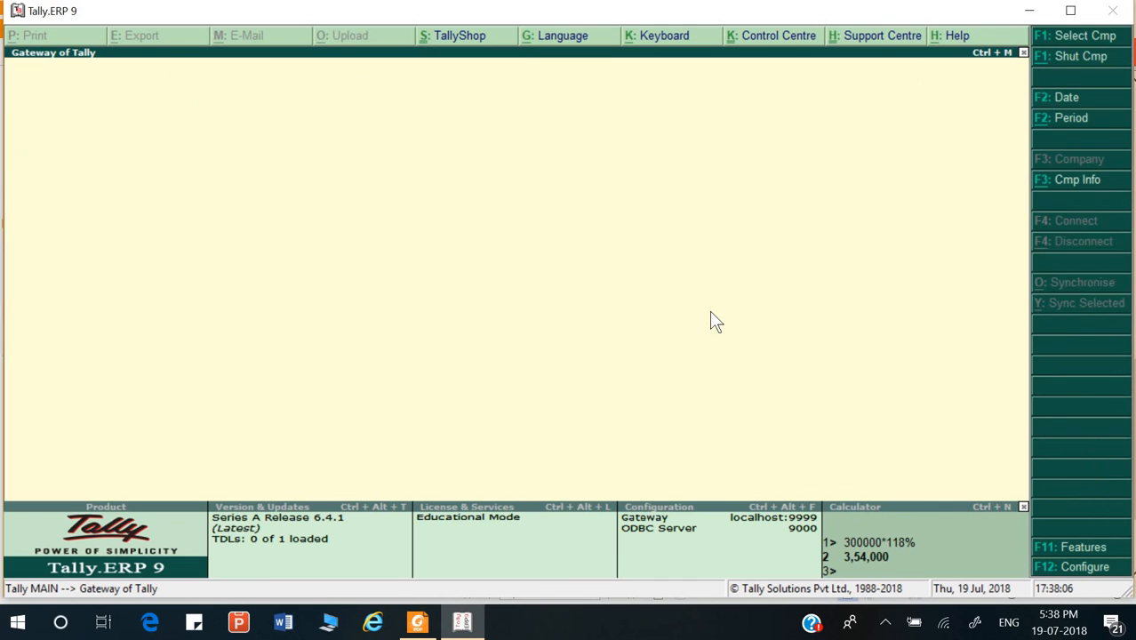
- Review the transaction list and the GSTR 1.json instruction in the project PDF in Foxit Reader
key("alt+Tab")
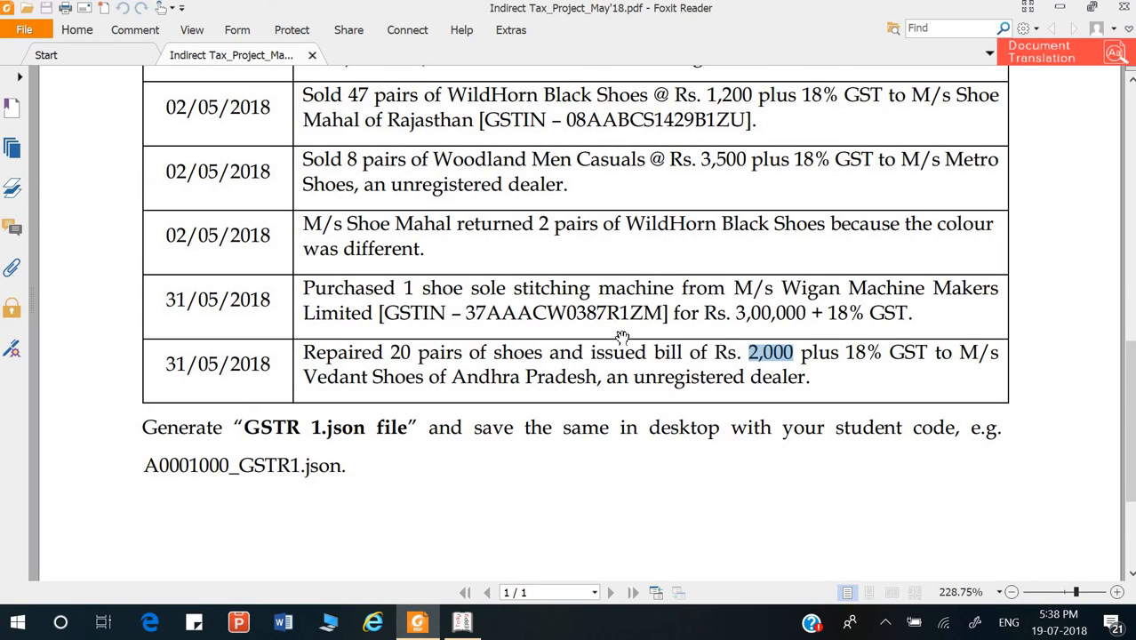
scroll(622, 327, "up", 1)
scroll(622, 327, "up", 1)
scroll(622, 327, "down", 3)
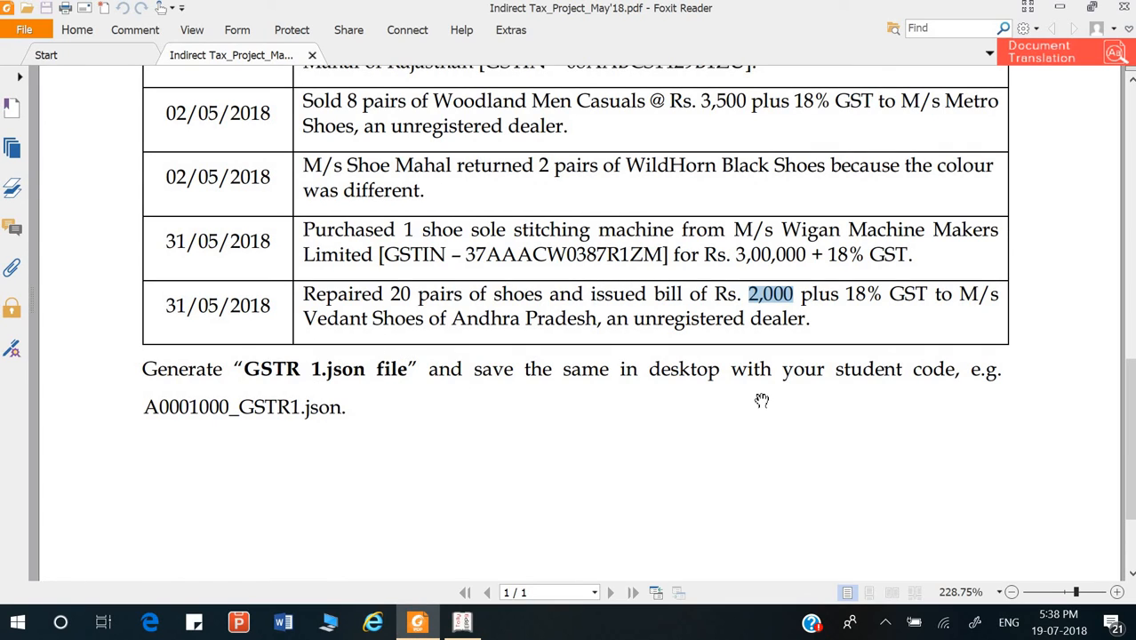
scroll(762, 400, "up", 3)
scroll(761, 397, "up", 13)
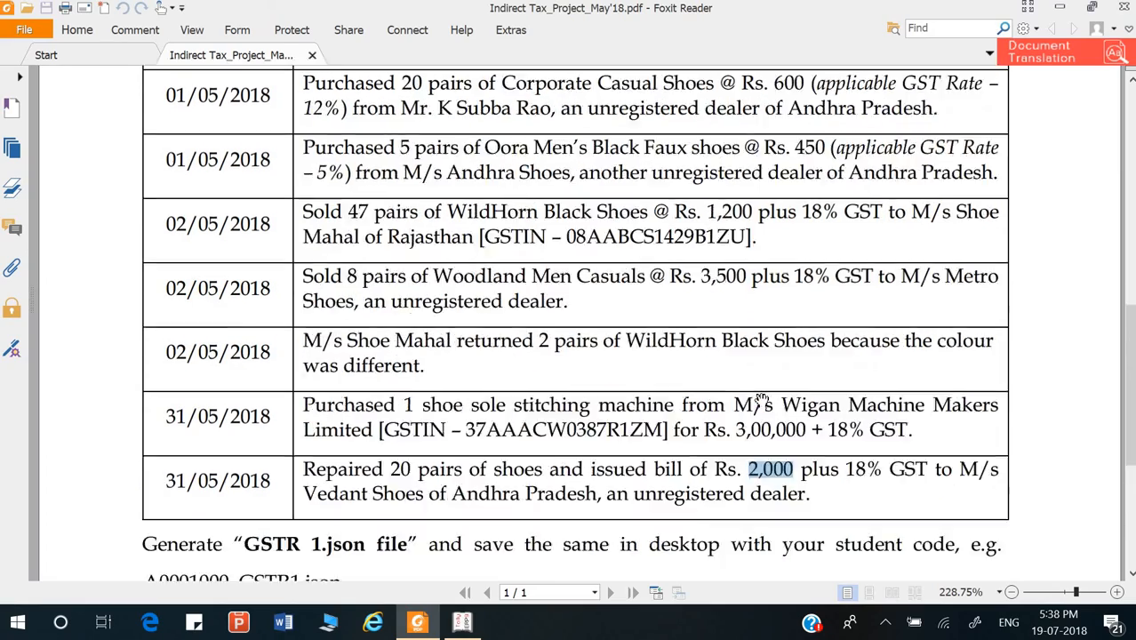
- Switch back to Tally.ERP 9 and open the GSTR-1 return from the statutory GST reports
key("alt+Tab")
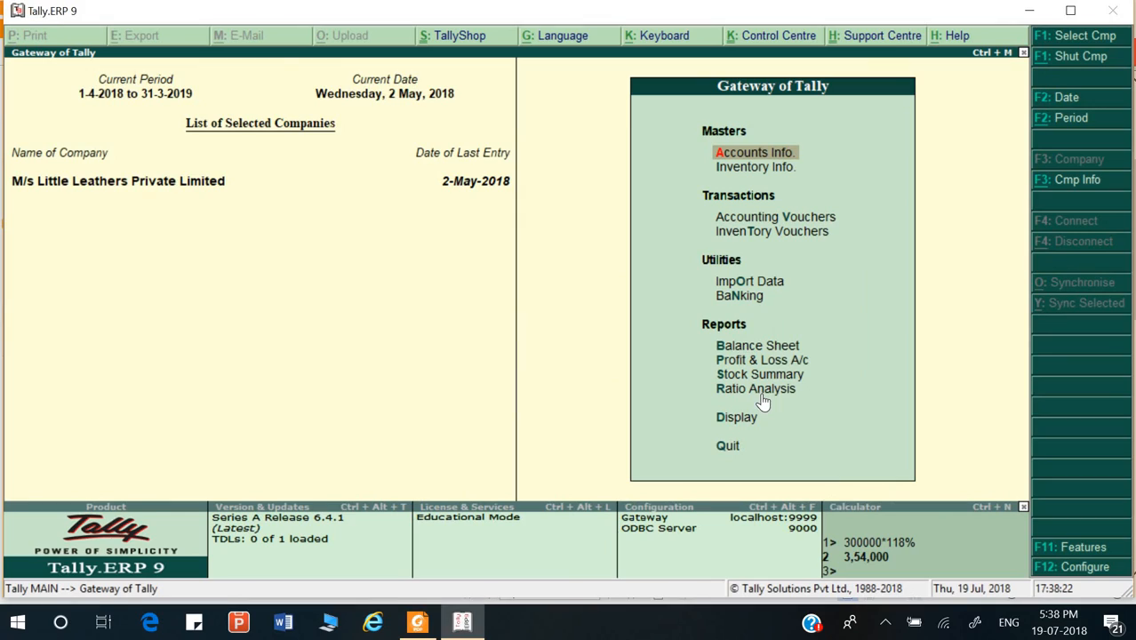
key("Down")
key("Down")
key("Down")
key("Down")
key("Down")
key("Down")
key("Down")
key("Down")
key("Down")
key("Down")
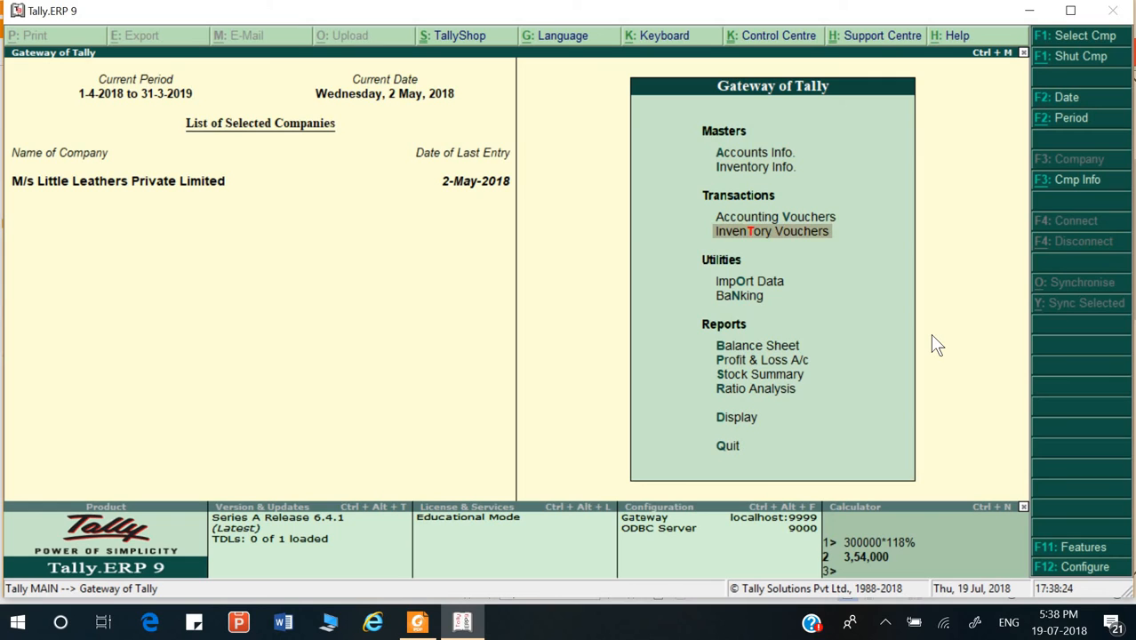
key("Return")
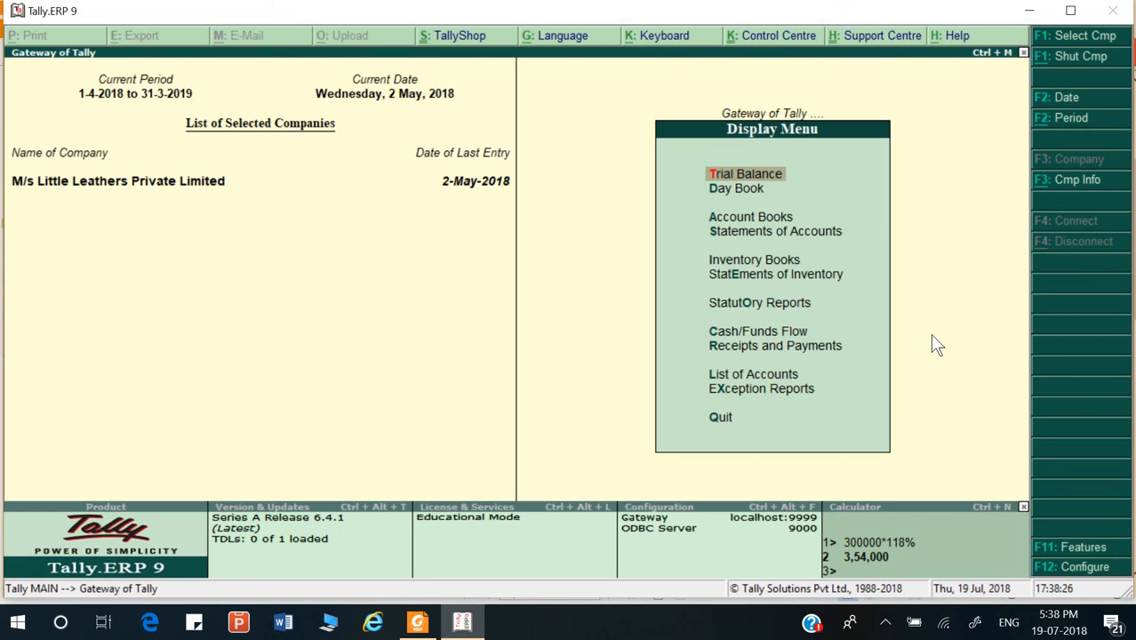
key("Down")
key("Down")
key("Down")
key("Down")
key("Down")
key("Down")
key("Return")
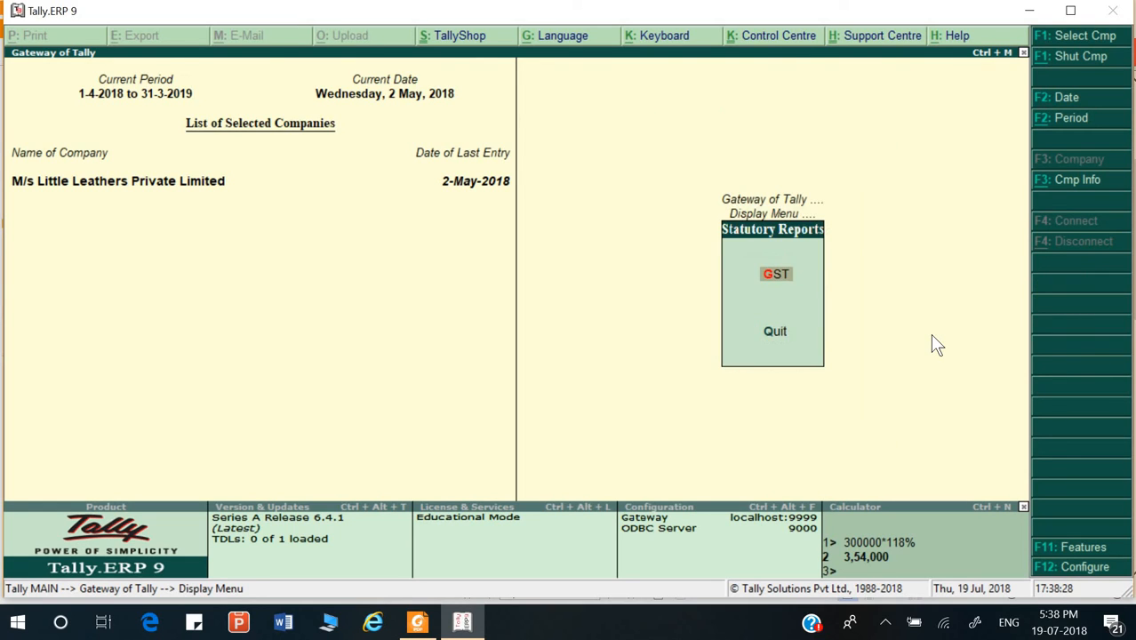
key("Return")
key("Return")
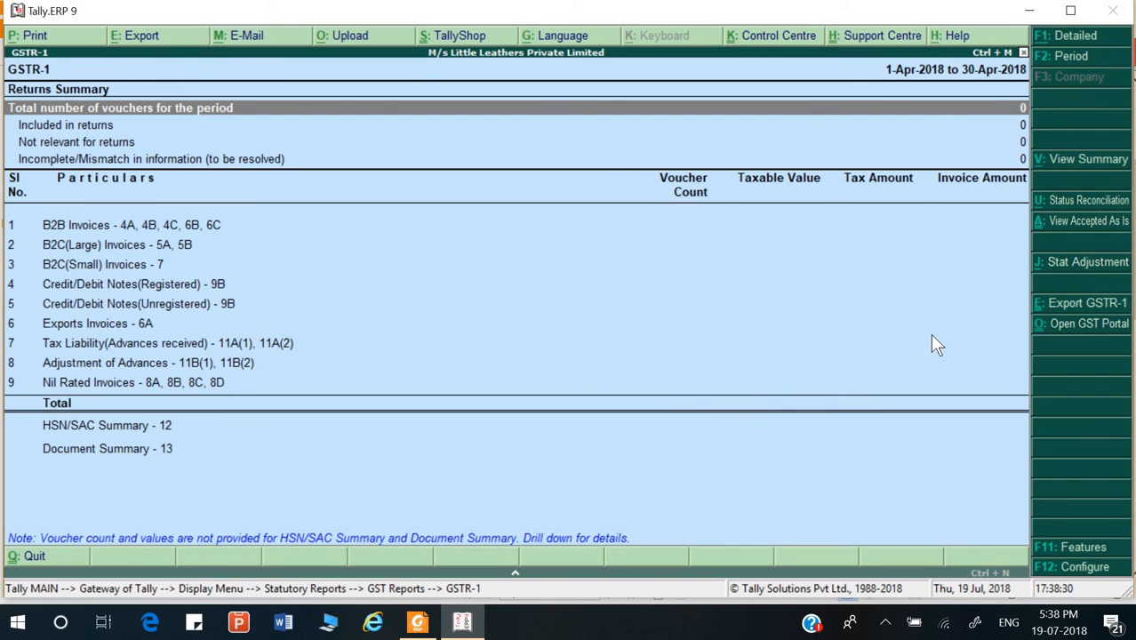
- Show the GSTR-1 report in detailed form and set its period from 1-5-2018 to 31-5-2018
key("alt+F1")
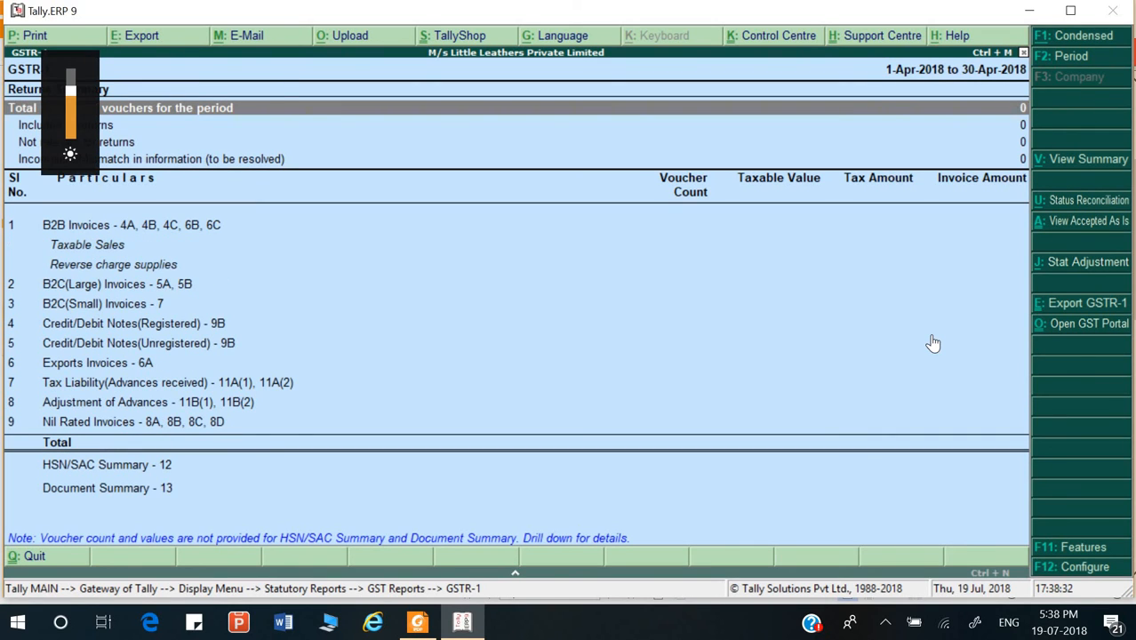
key("F2")
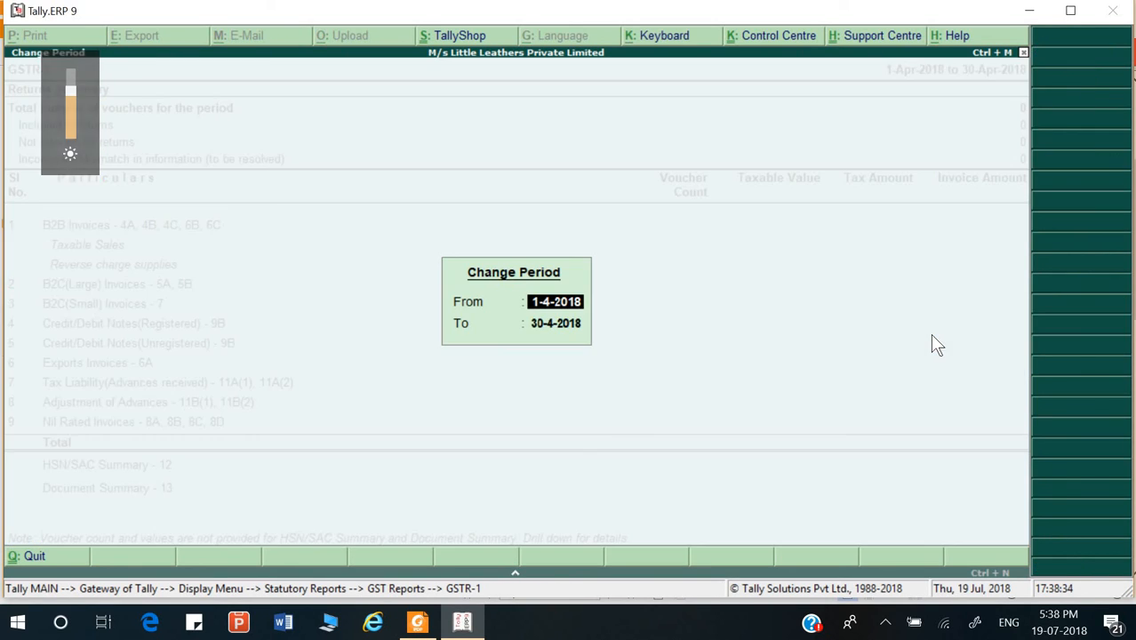
type("1-5")
key("Return")
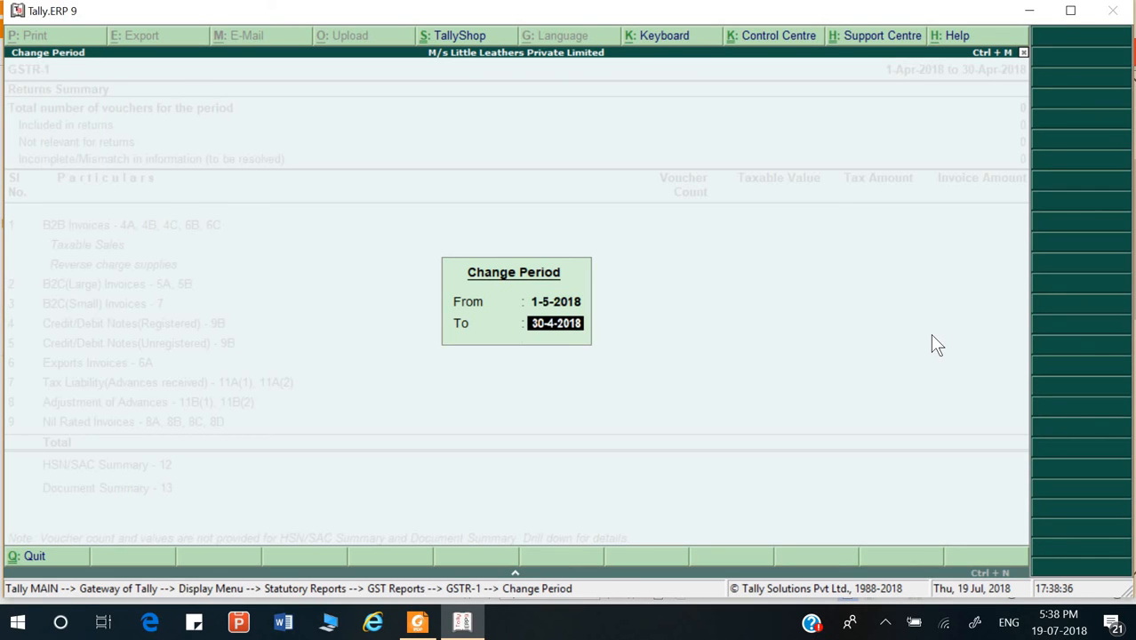
type("31-5")
key("Return")
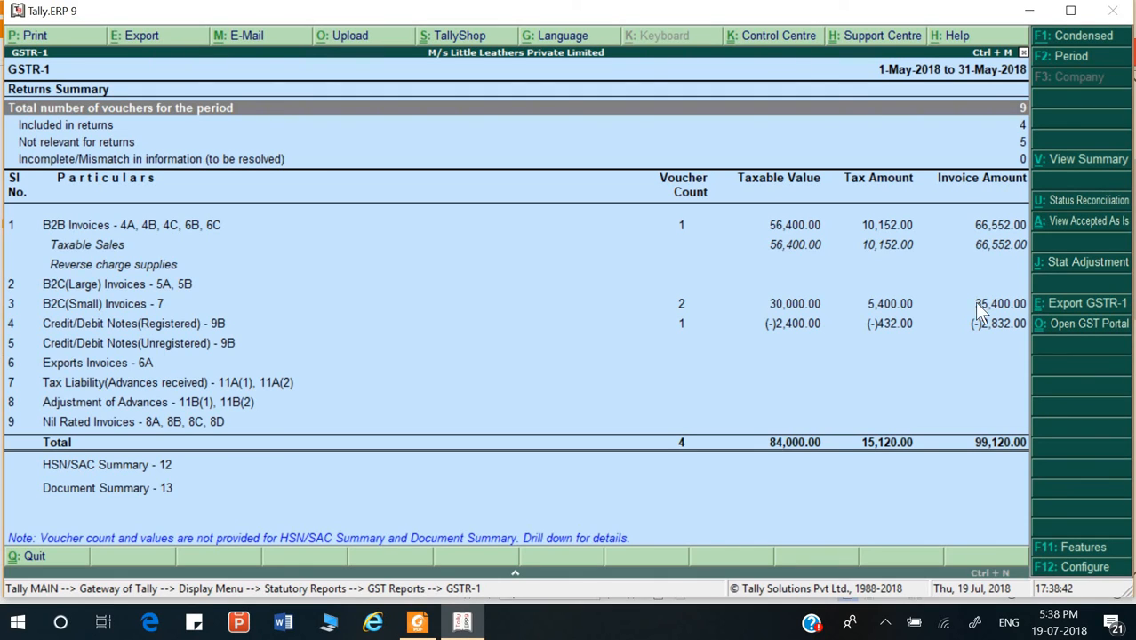
- Start exporting the GSTR-1 return and set the export format to JSON (Data Interchange)
left_click(1083, 308)
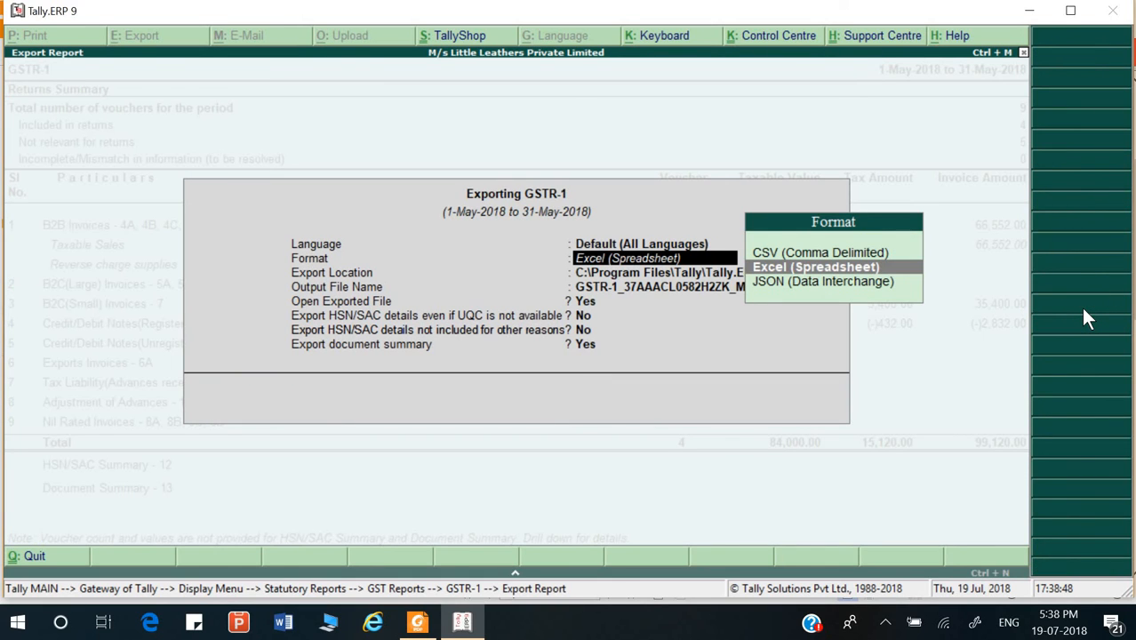
key("Return")
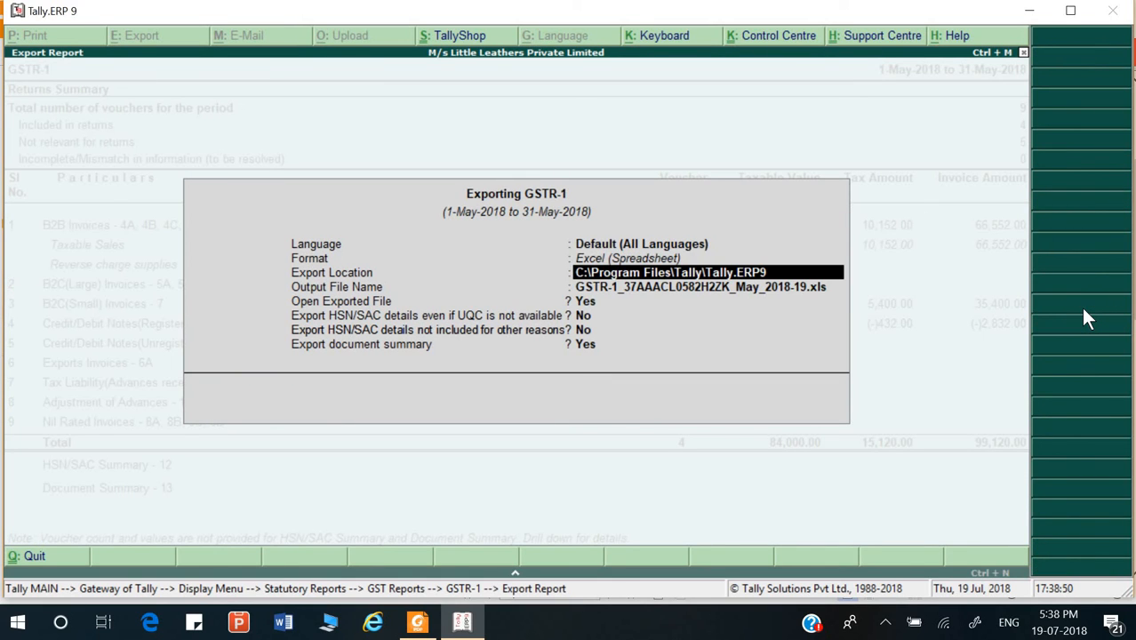
key("BackSpace")
key("Down")
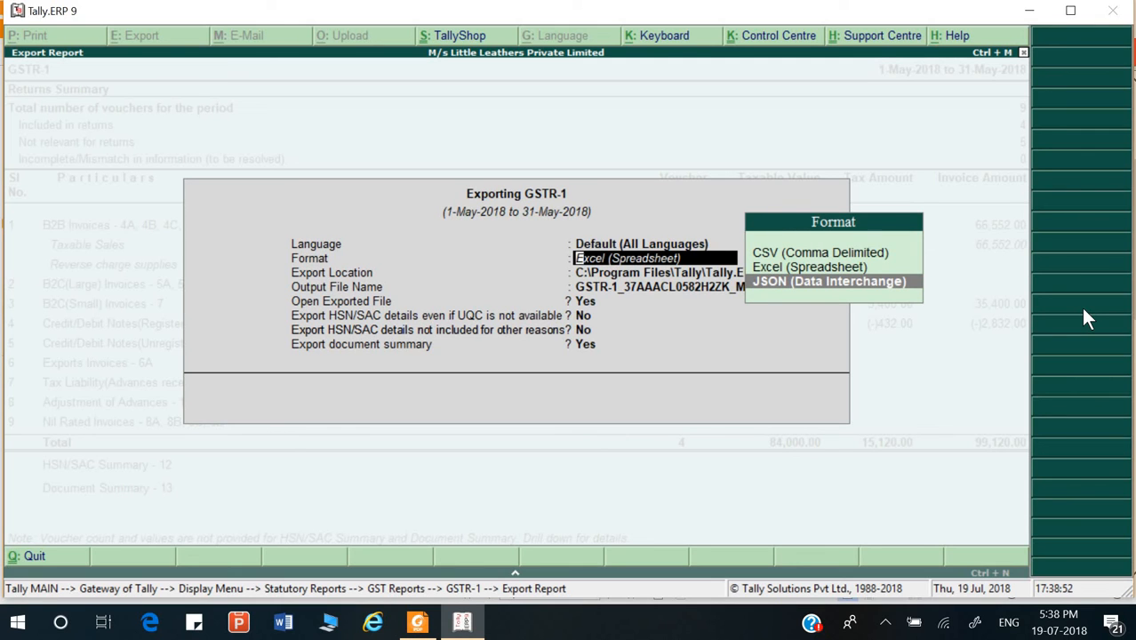
key("Return")
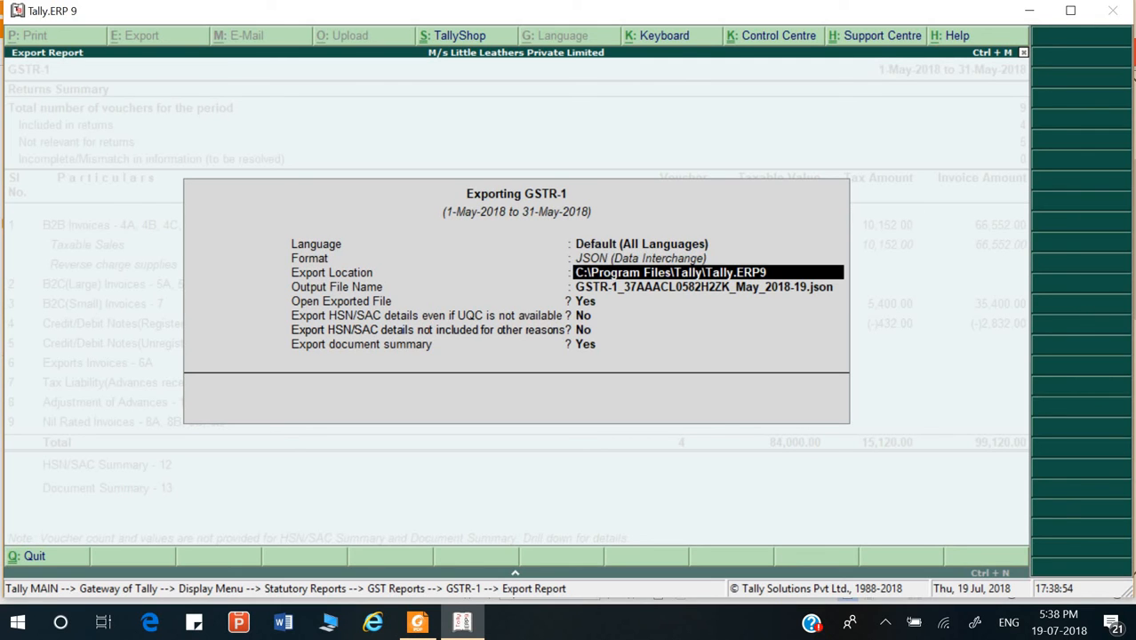
- Minimize Tally.ERP 9 and the project PDF, create a desktop folder named json and open it
left_click(1029, 11)
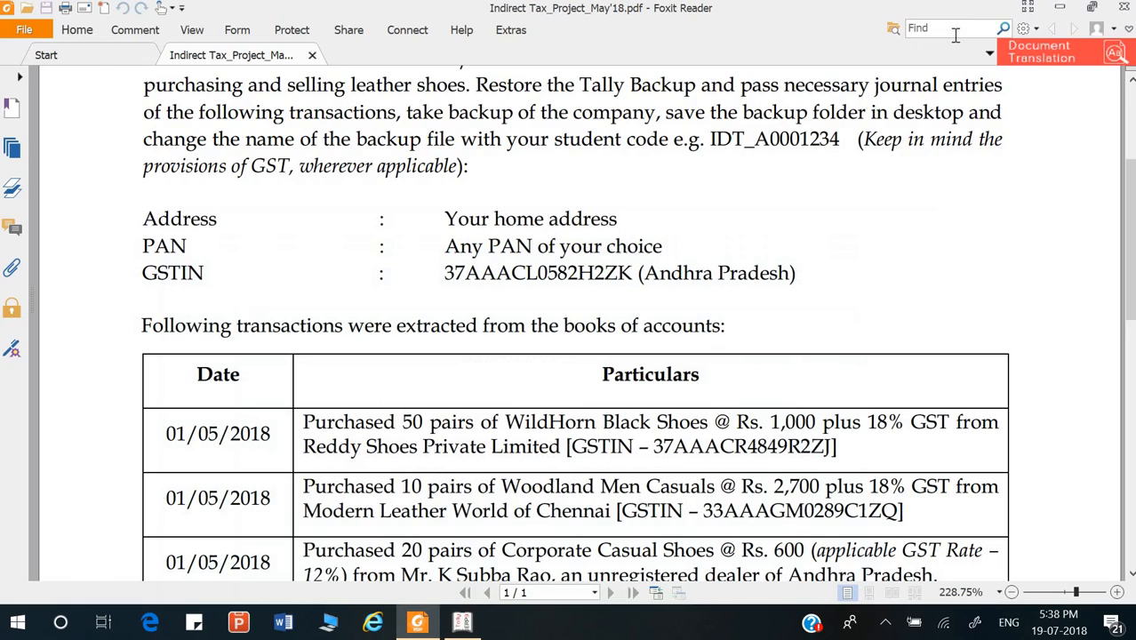
left_click(1090, 8)
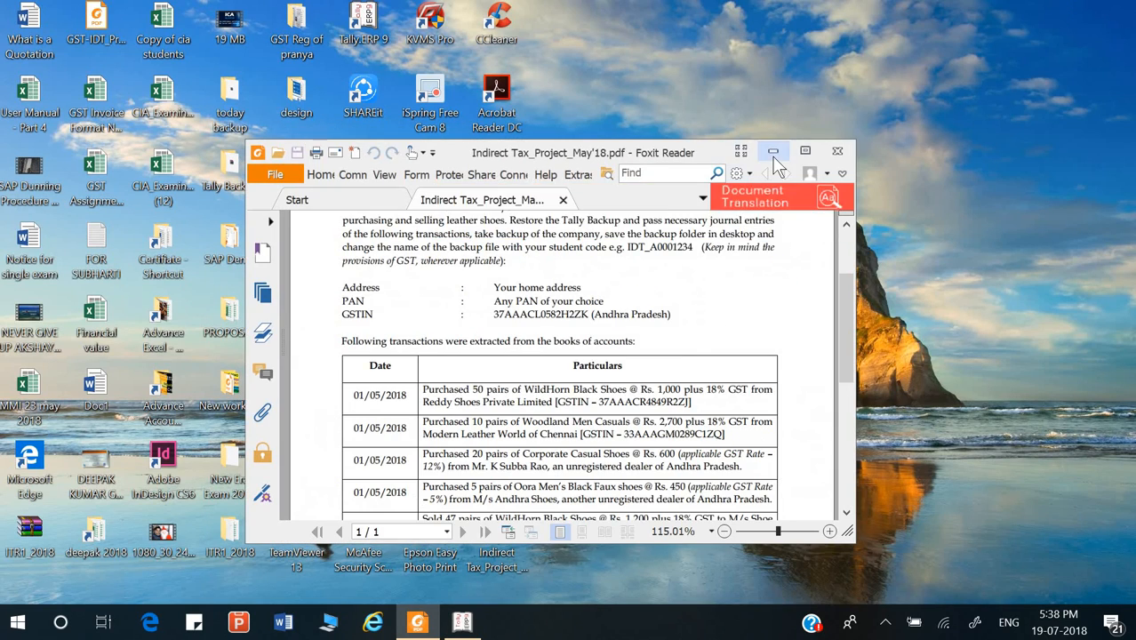
left_click(773, 153)
right_click(651, 136)
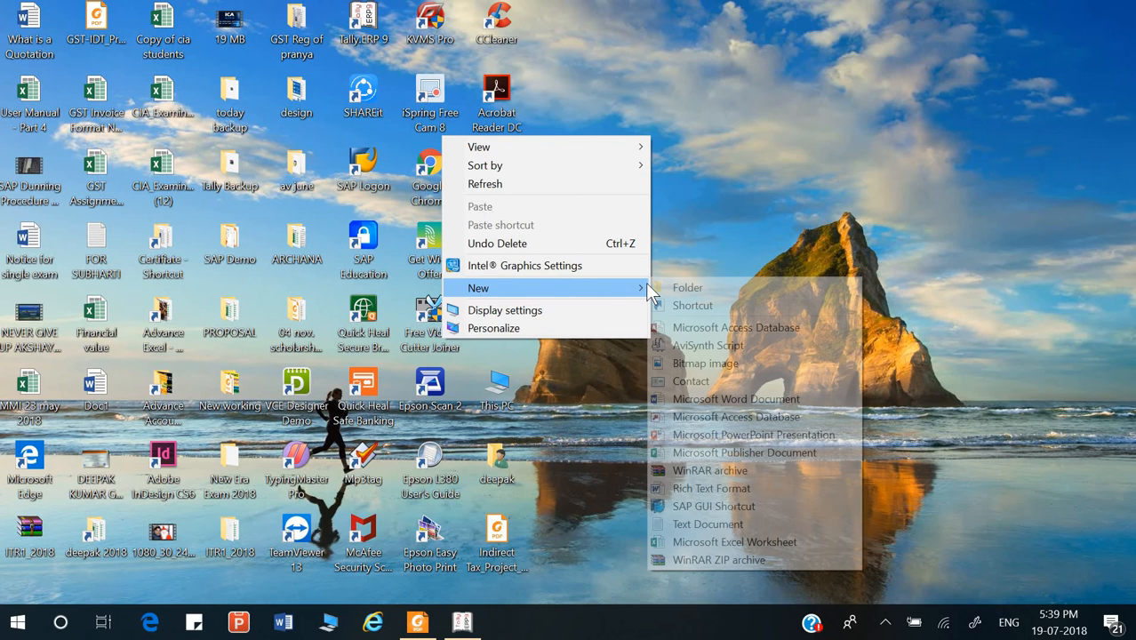
left_click(689, 287)
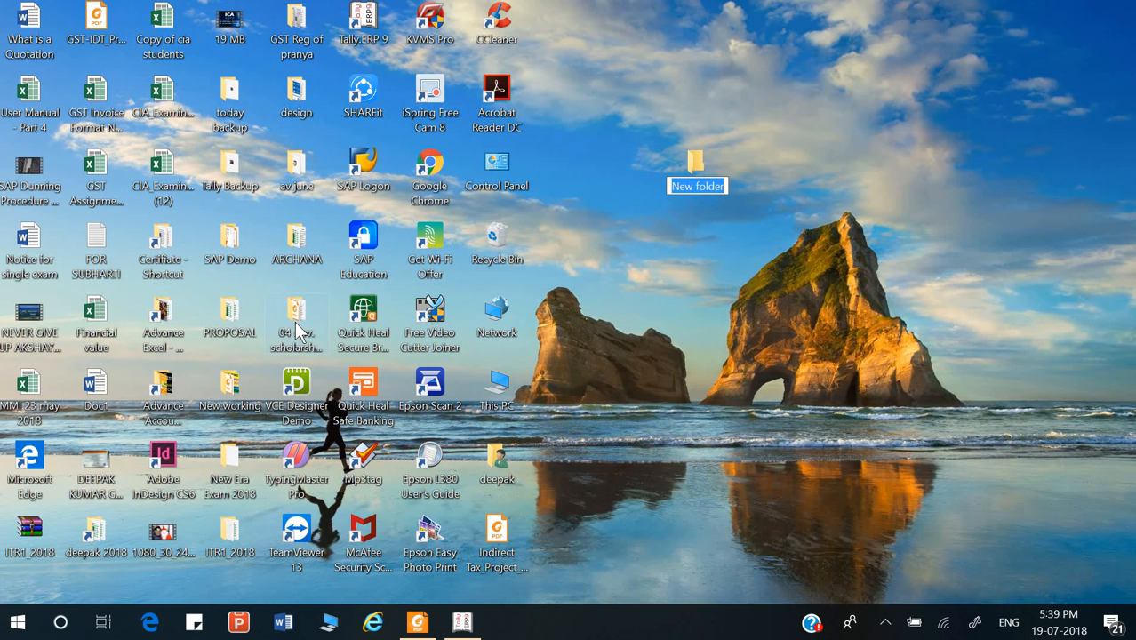
type("json")
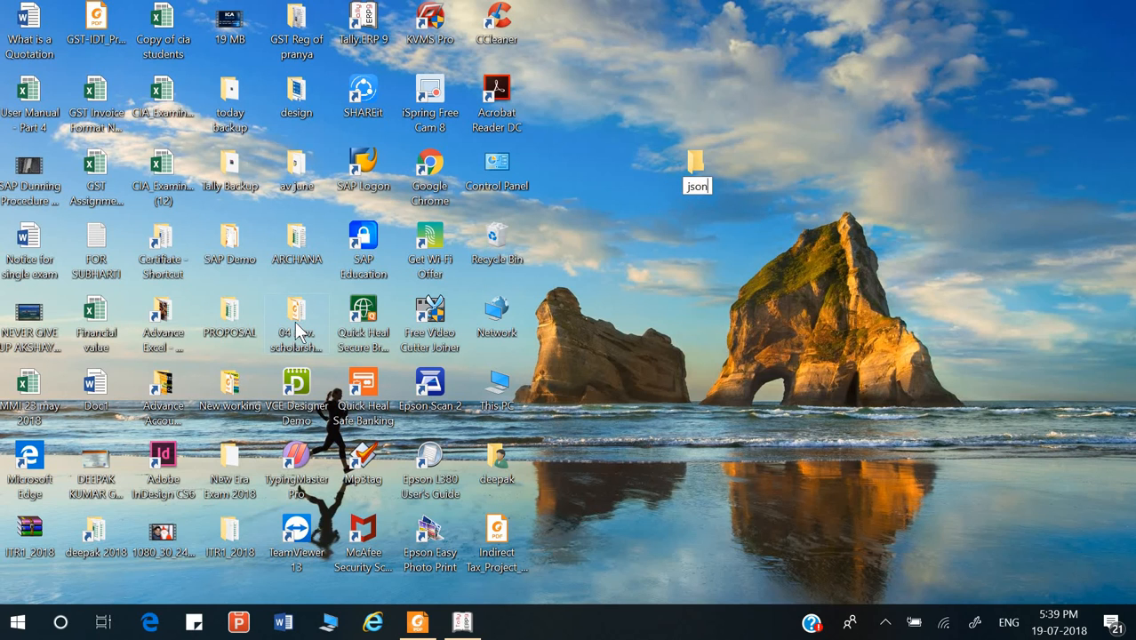
key("Return")
key("Return")
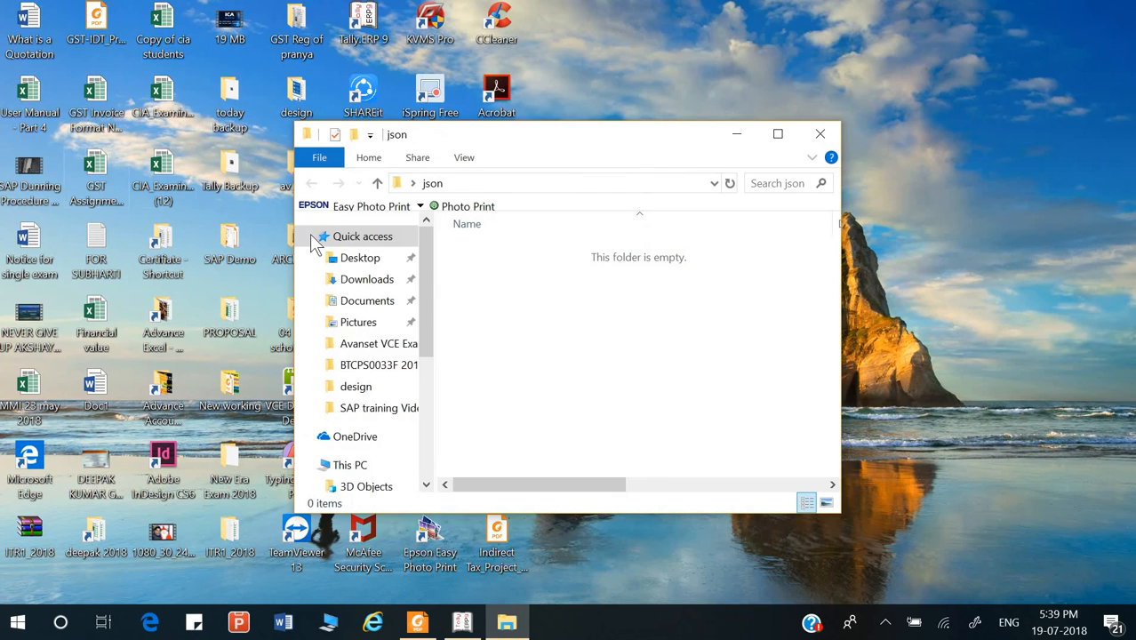
- Copy the json folder's path and enter it as the export location in Tally.ERP 9
left_click(526, 185)
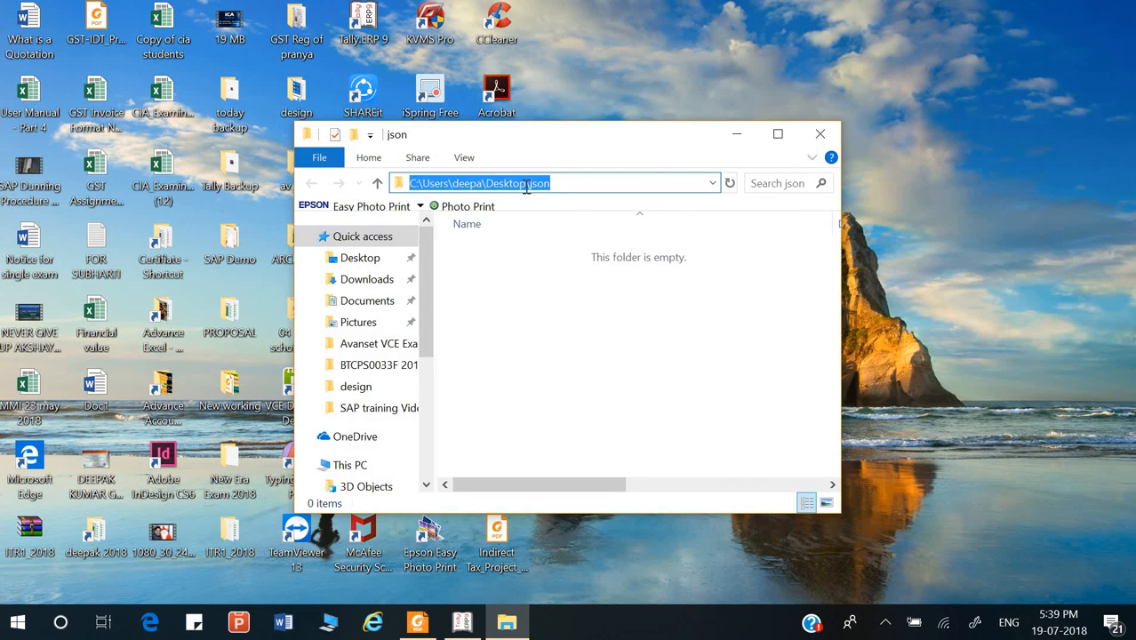
key("alt+Tab")
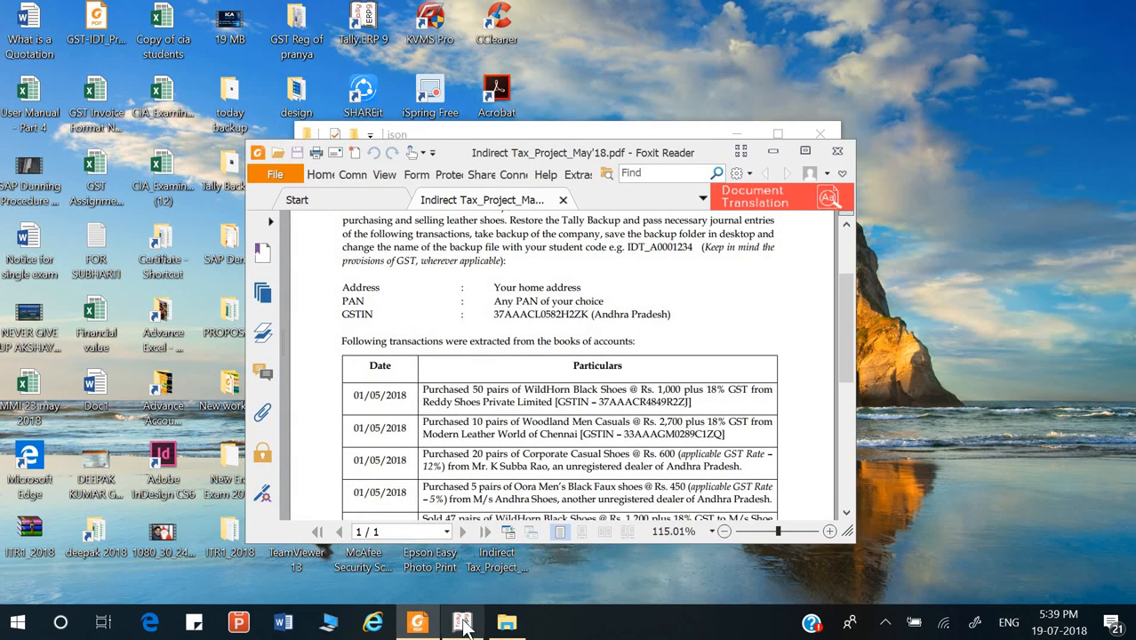
left_click(463, 622)
key("ctrl+alt+v")
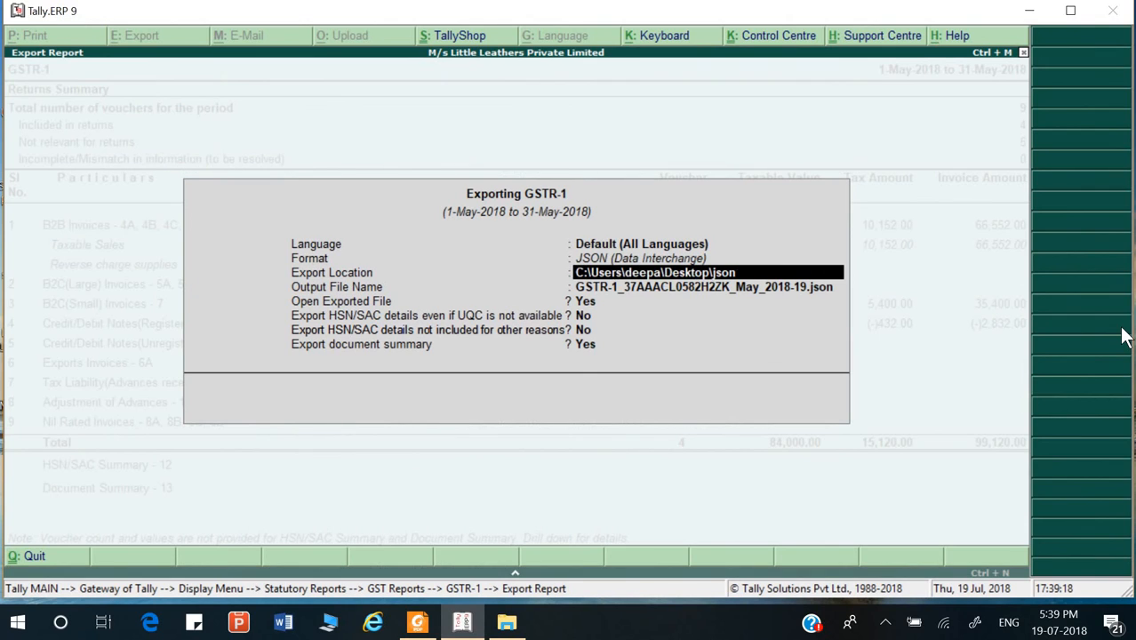
- Keep the proposed output file name, set Open Exported File to No and run the JSON export
key("Return")
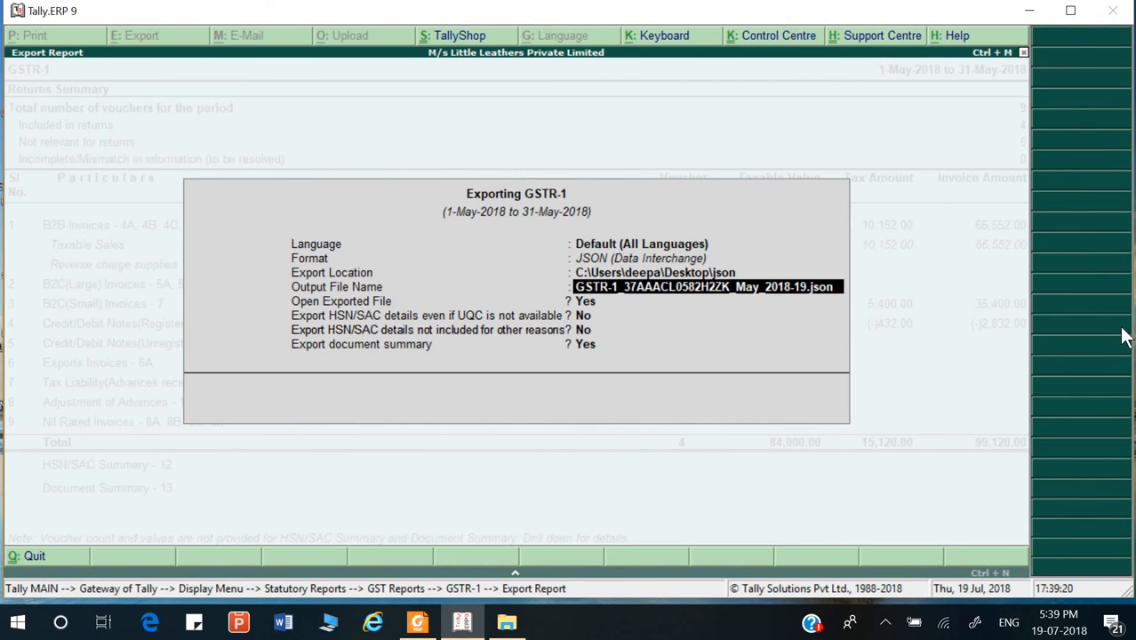
key("Return")
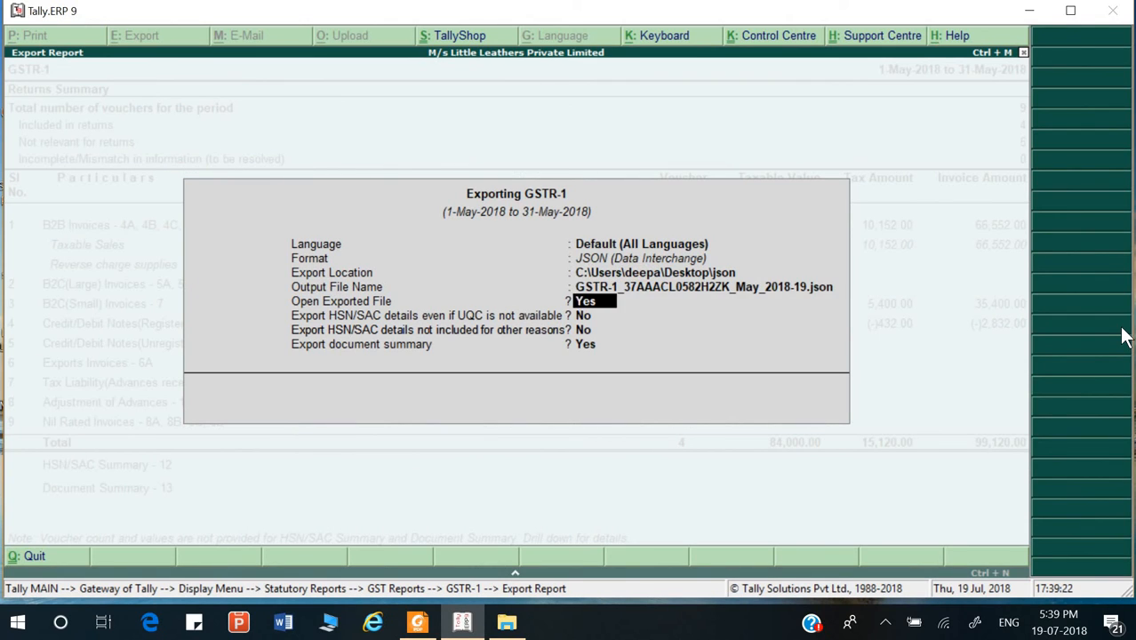
type("n")
key("Return")
key("Return")
key("Return")
key("Return")
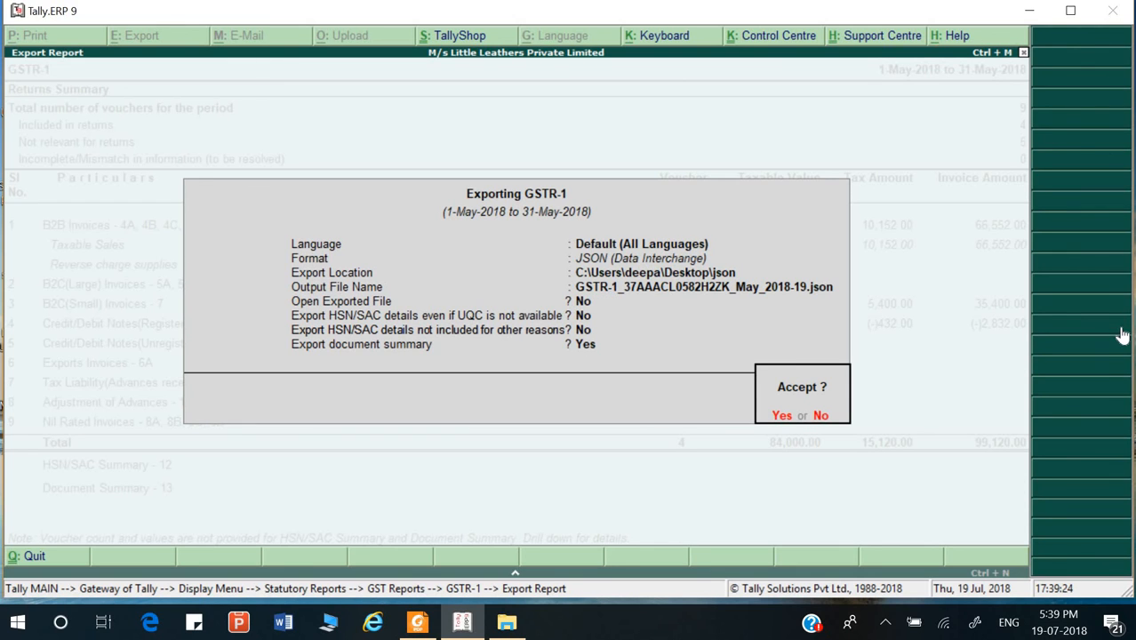
key("Return")
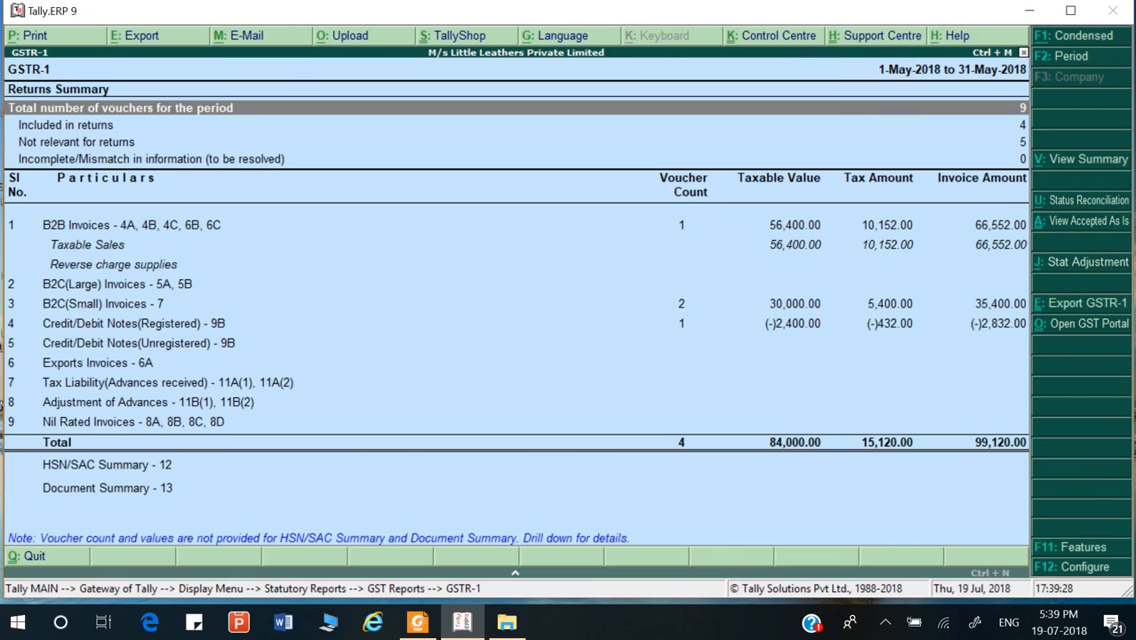
- Check the desktop json folder for the exported GSTR-1 file, closing the project PDF and the folder window
left_click(1030, 11)
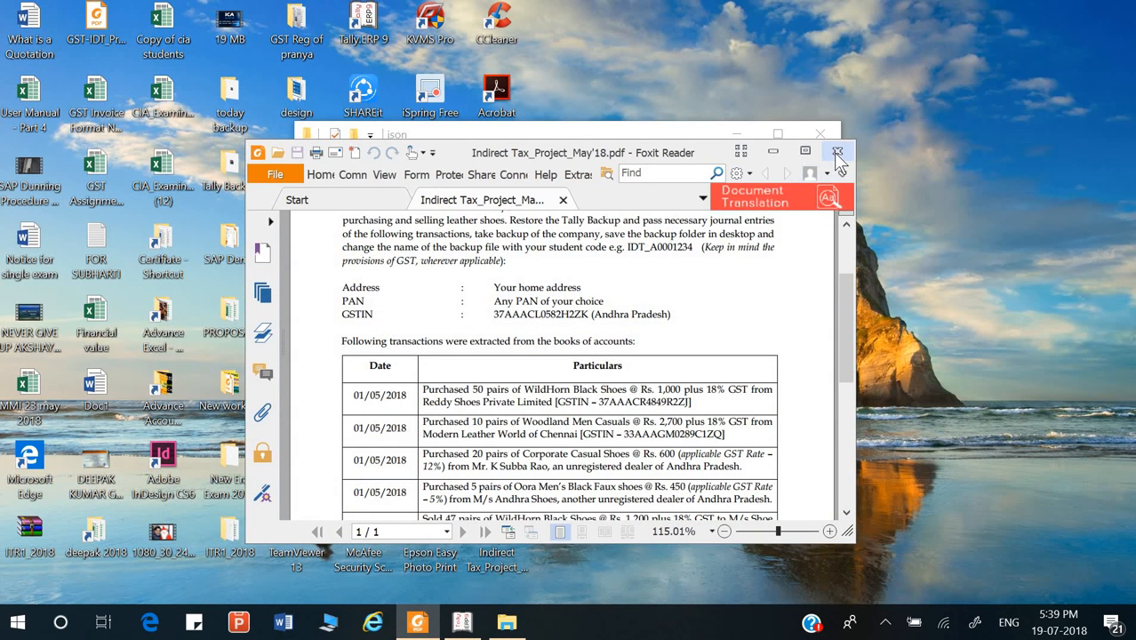
left_click(837, 152)
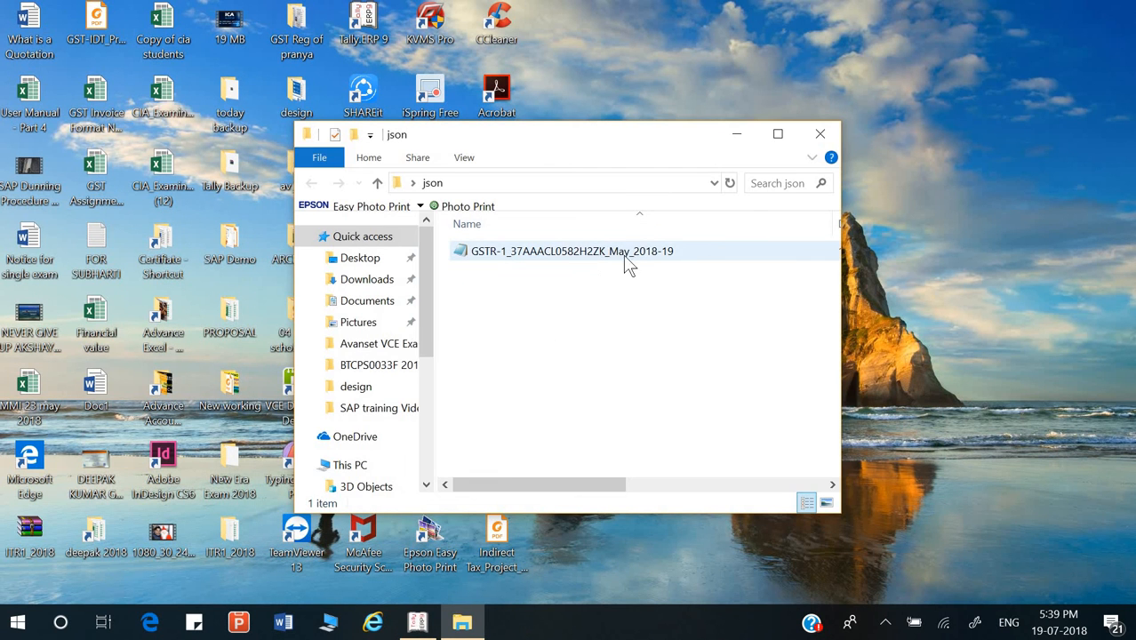
left_click(783, 142)
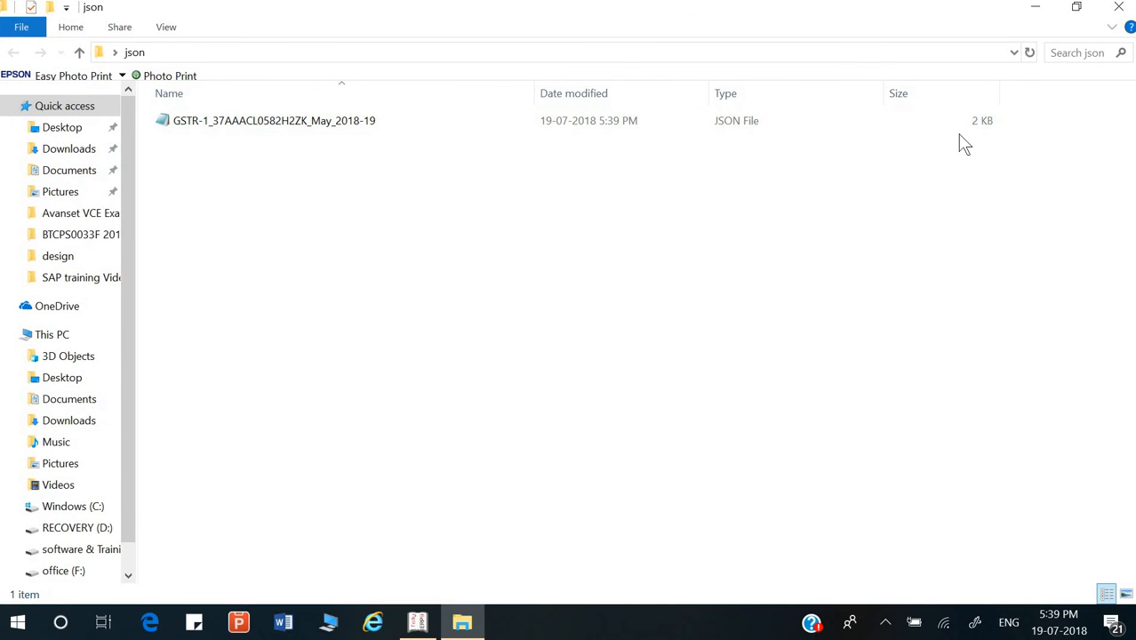
left_click(1118, 8)
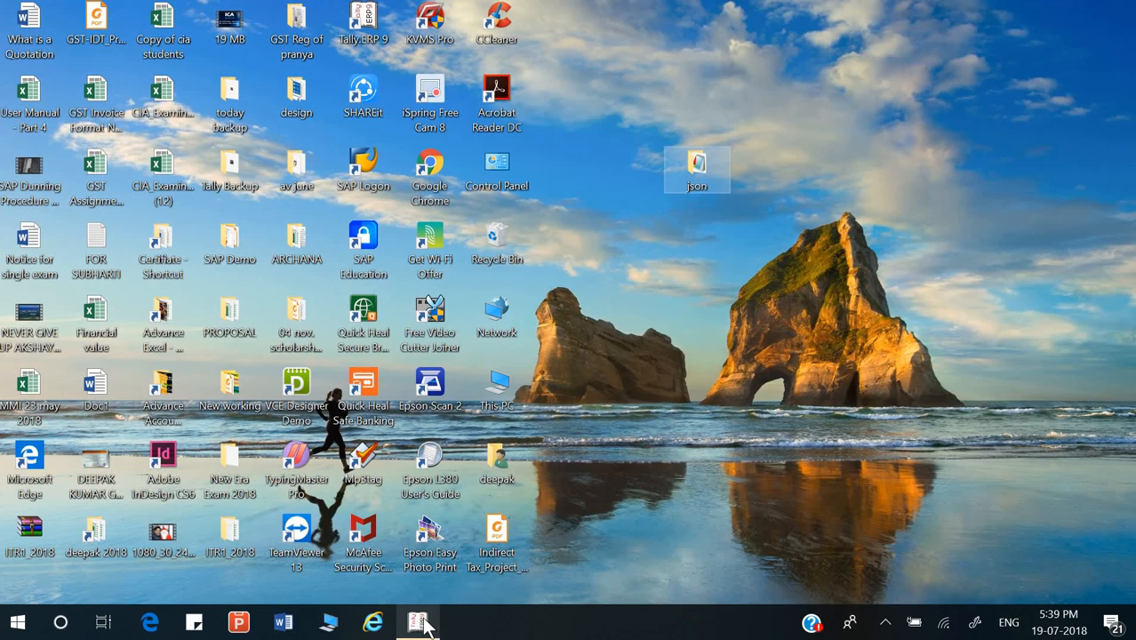
- Return to Tally.ERP 9 and start a GSTR-1 export in Excel (Spreadsheet) format with the desktop json folder as export location
left_click(419, 622)
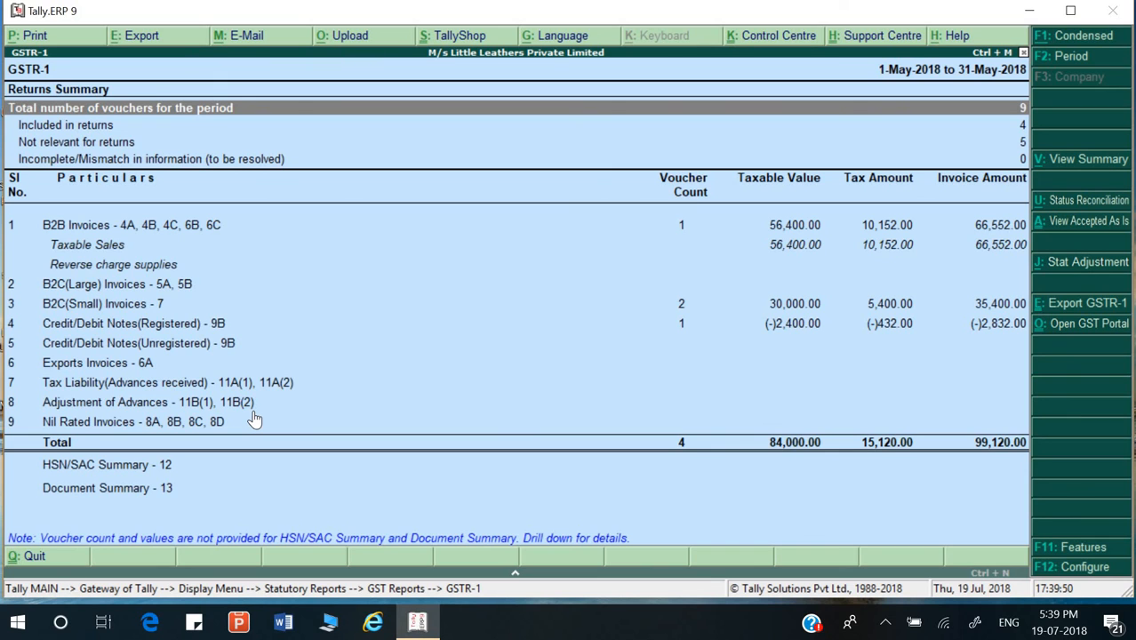
key("alt+e")
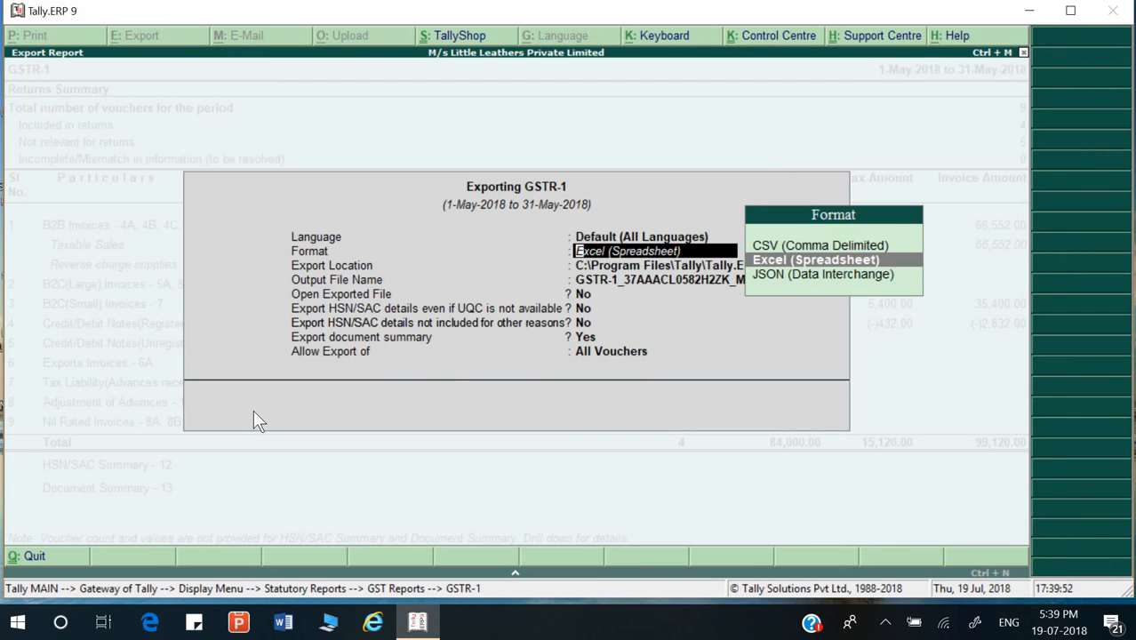
key("Return")
key("Return")
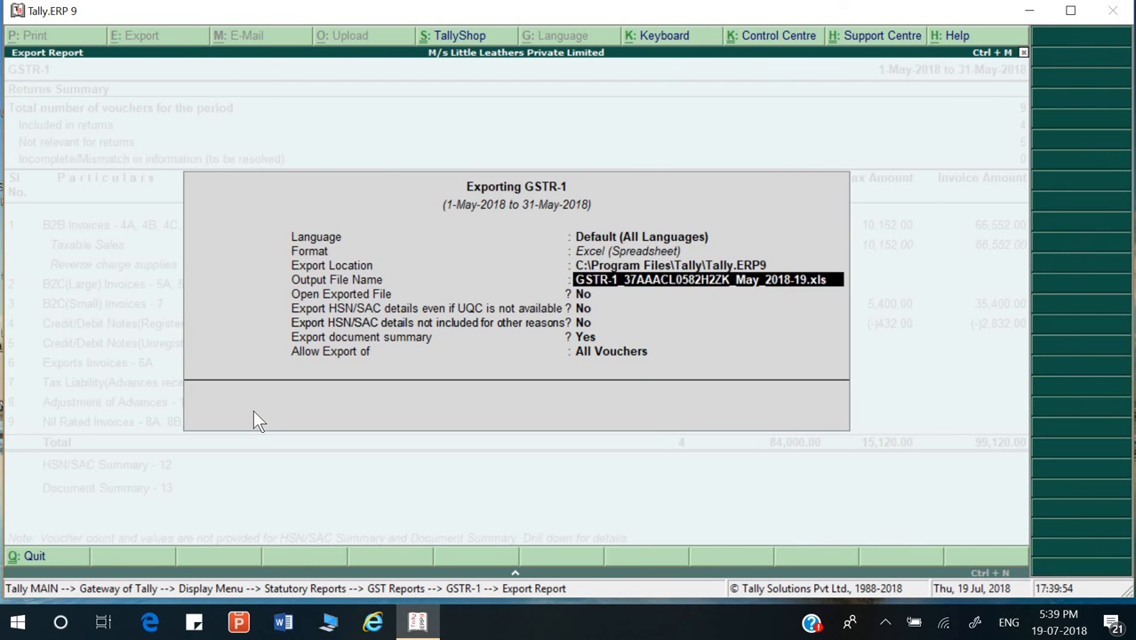
key("Return")
type("y")
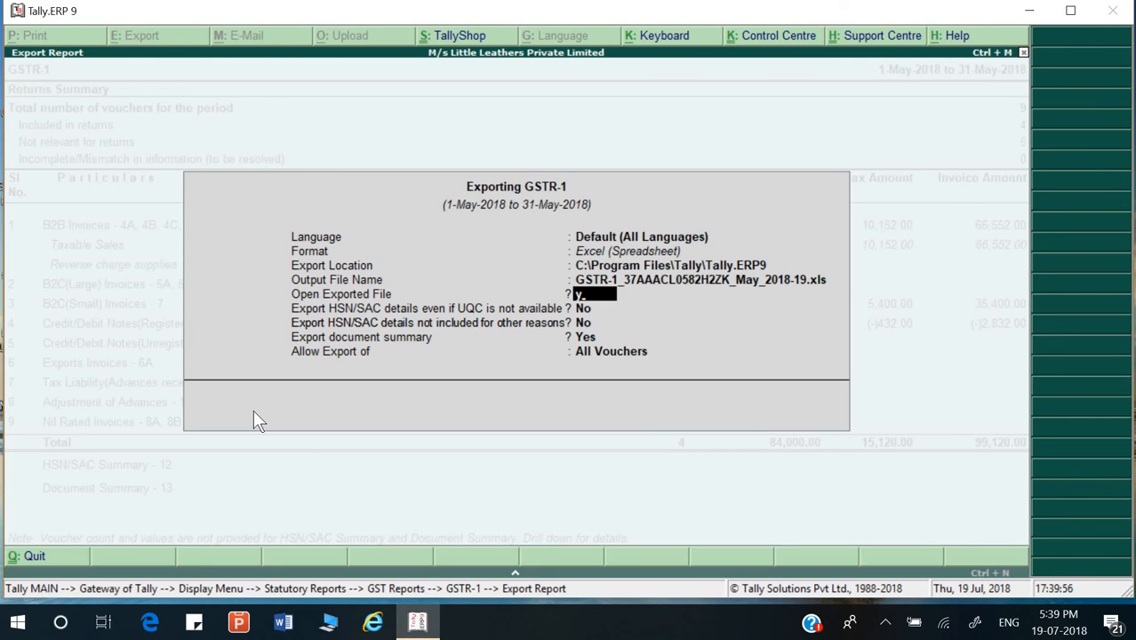
key("BackSpace")
key("BackSpace")
key("BackSpace")
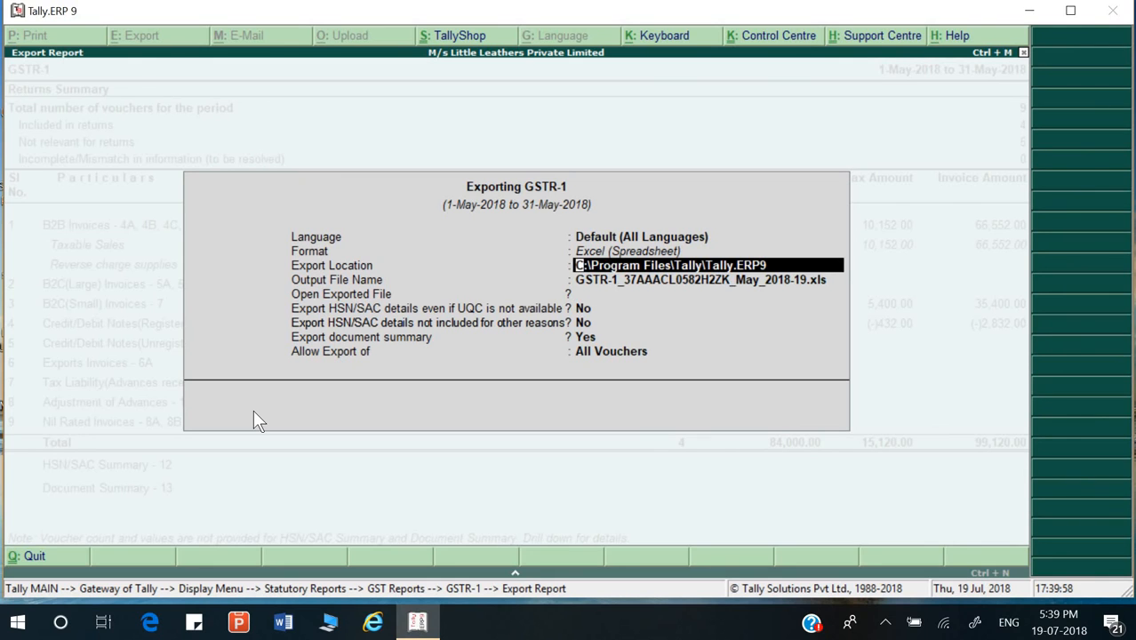
key("ctrl+alt+v")
key("Return")
key("Return")
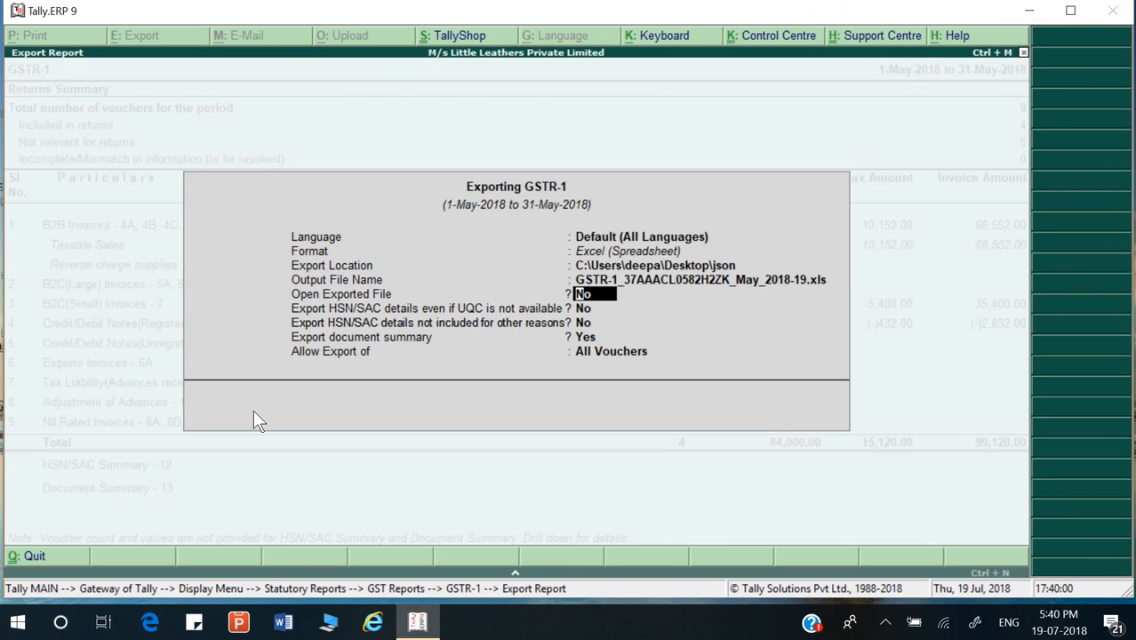
- Set Open Exported File to Yes, keep the remaining export options and run the Excel export
key("BackSpace")
key("Return")
key("y")
key("Escape")
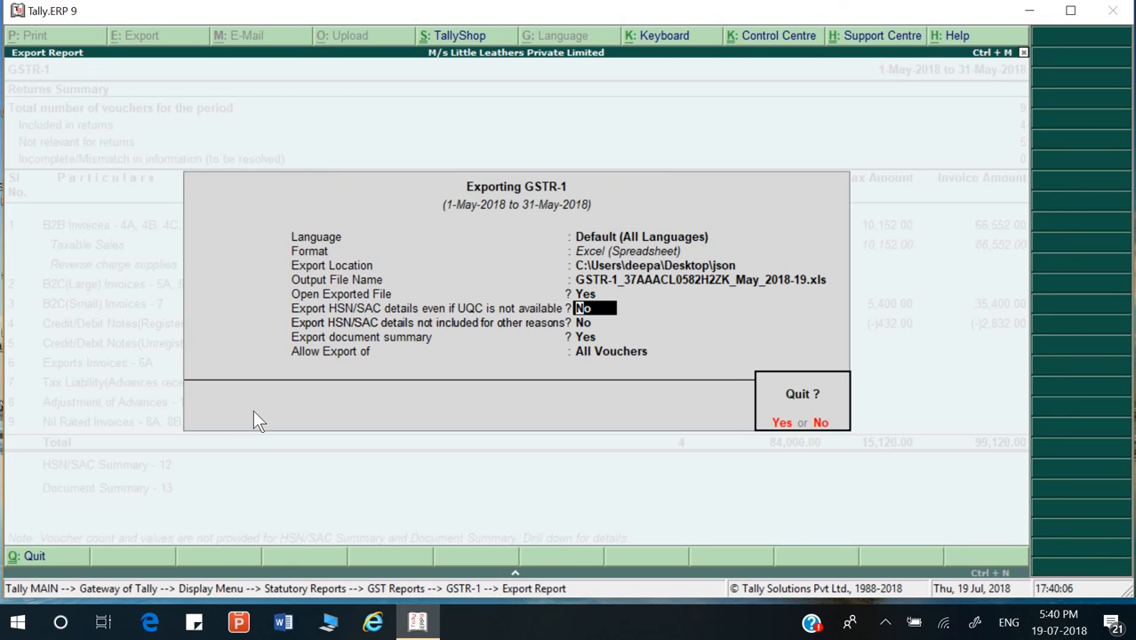
key("n")
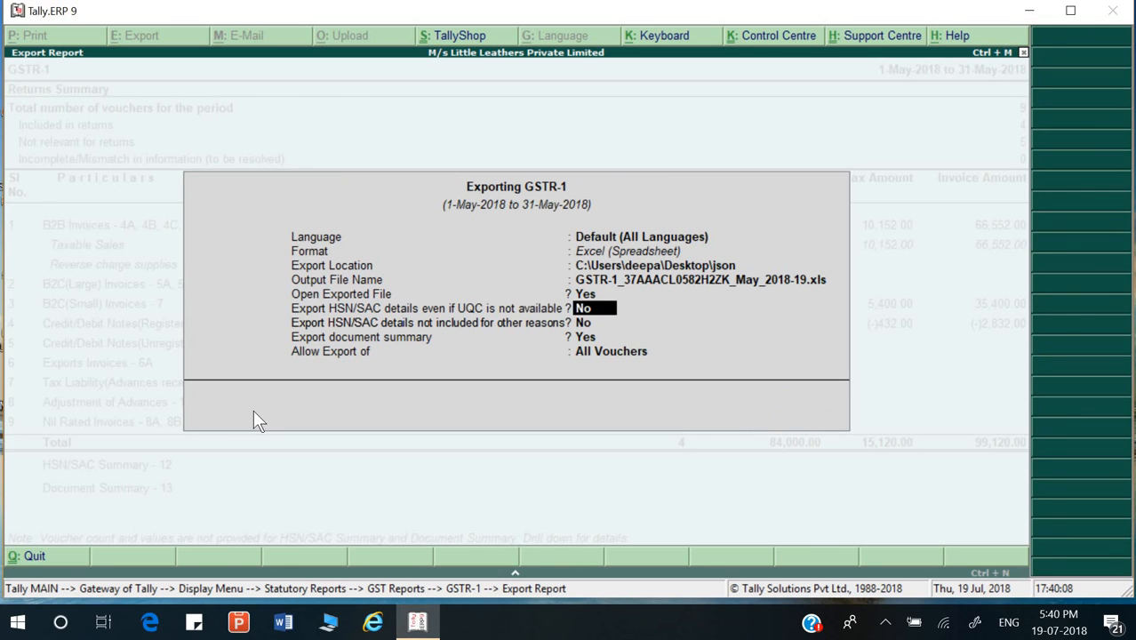
key("Return")
key("Return")
key("Return")
key("Return")
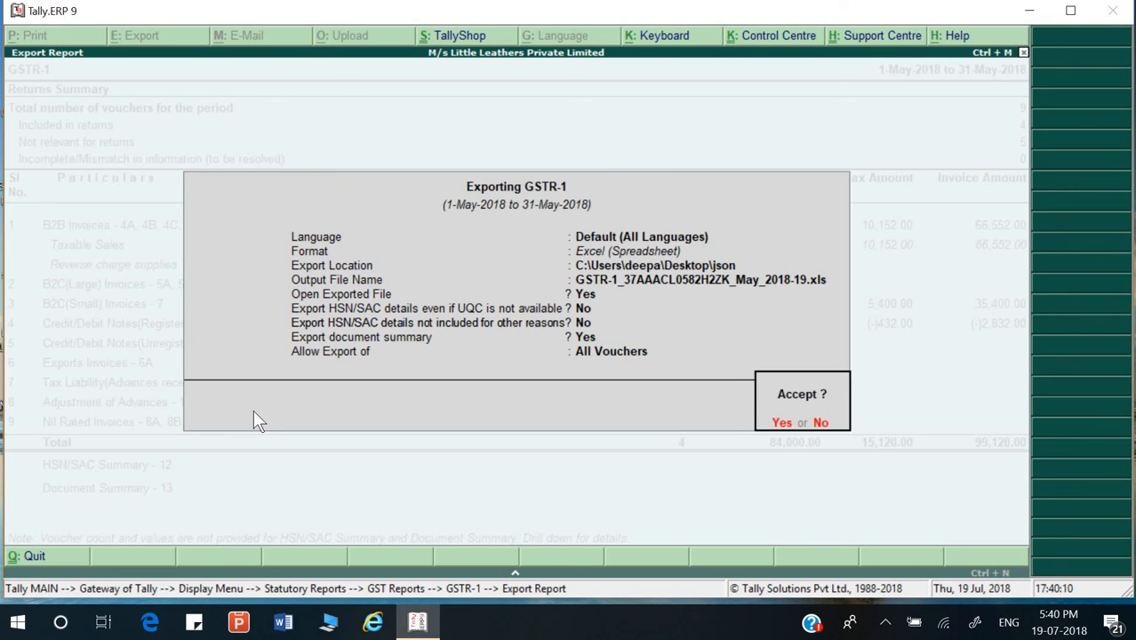
key("Return")
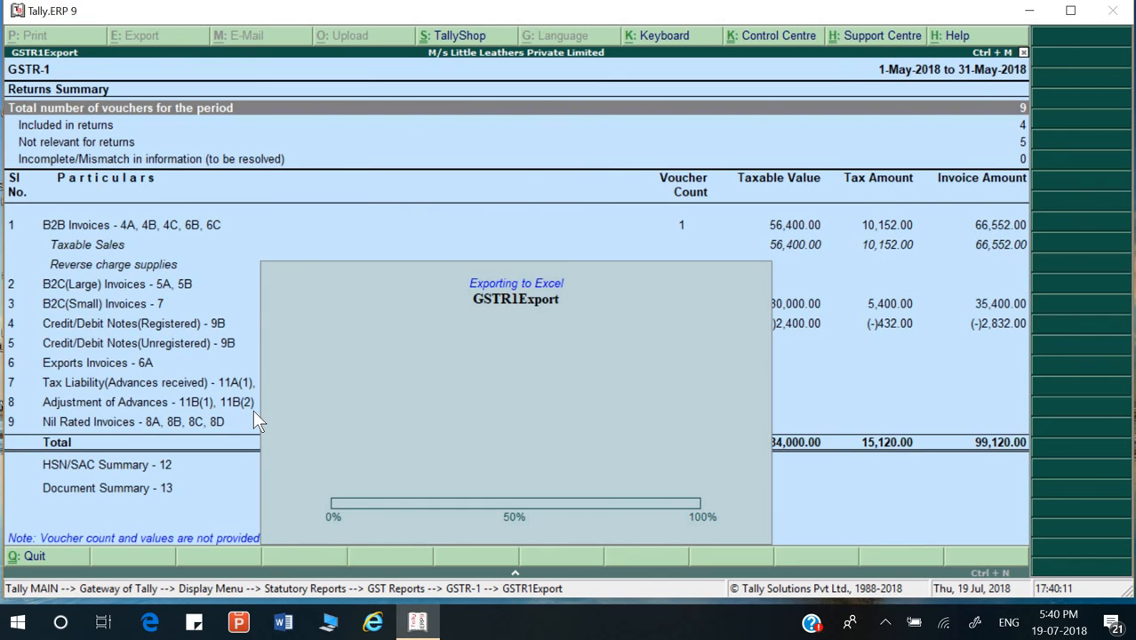
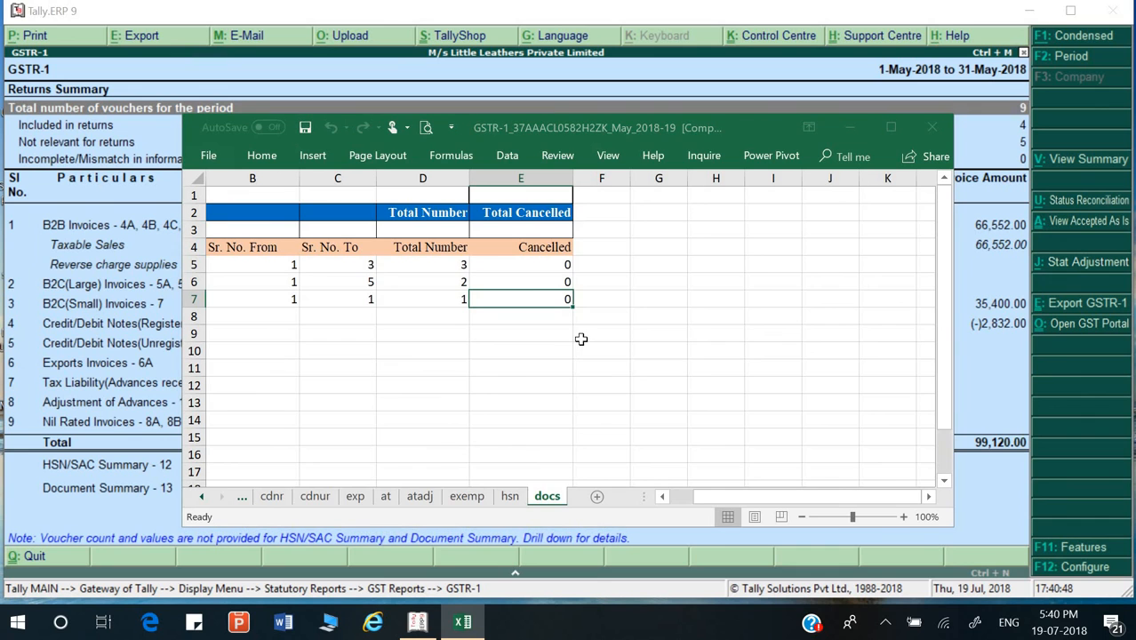
- Maximize the exported GSTR-1 workbook in Excel and open its b2b sheet
left_click(747, 509)
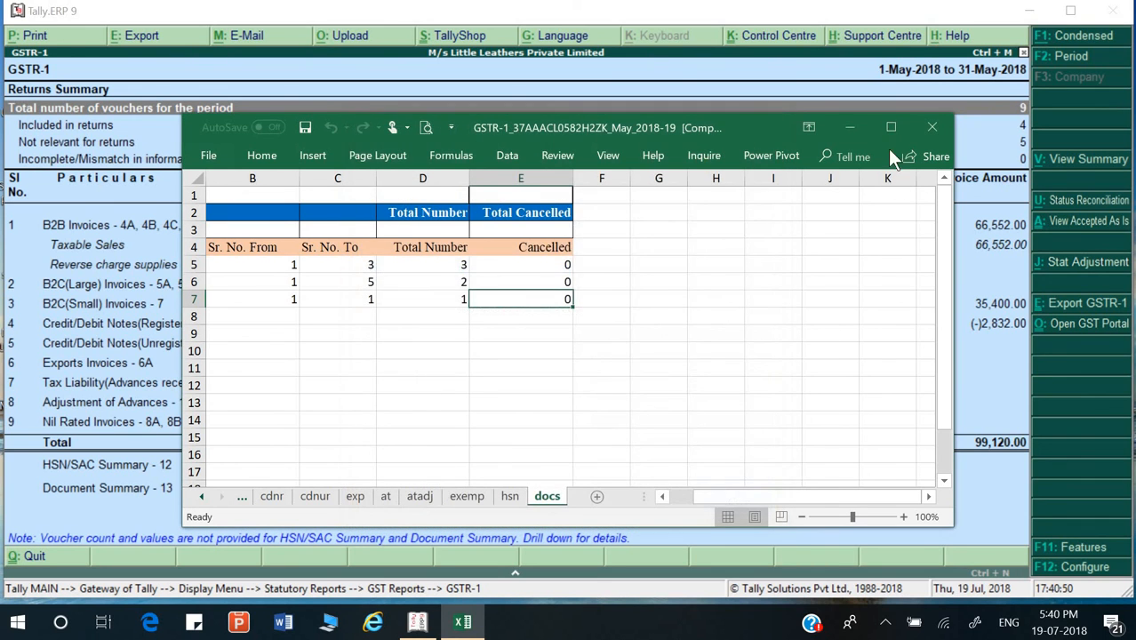
left_click(888, 120)
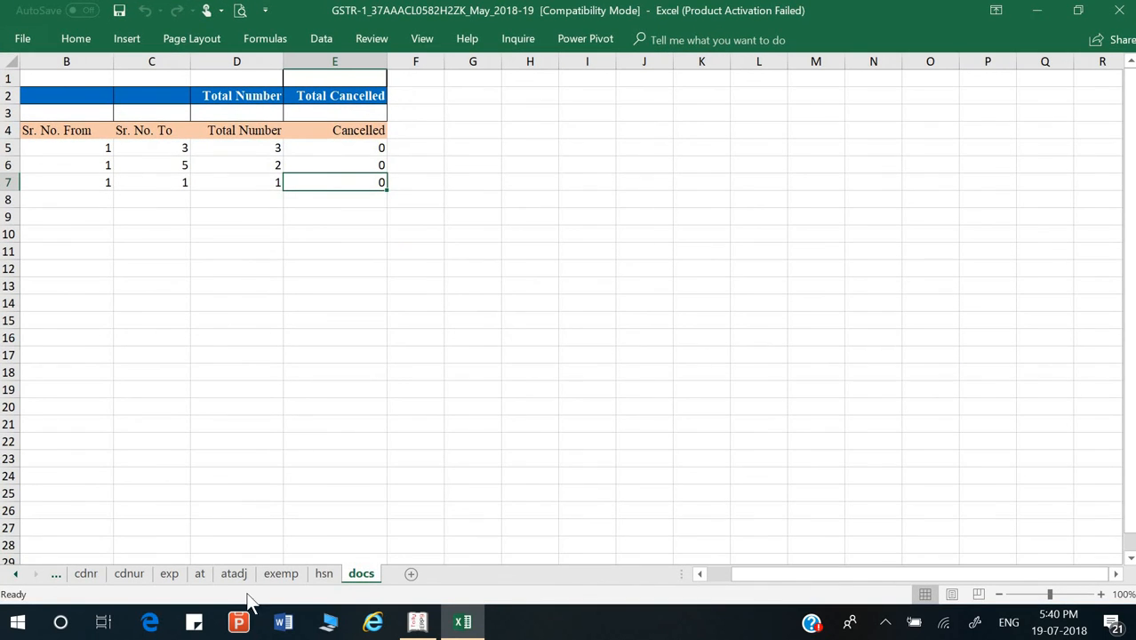
left_click(15, 572)
left_click(15, 572)
left_click(15, 572)
left_click(15, 571)
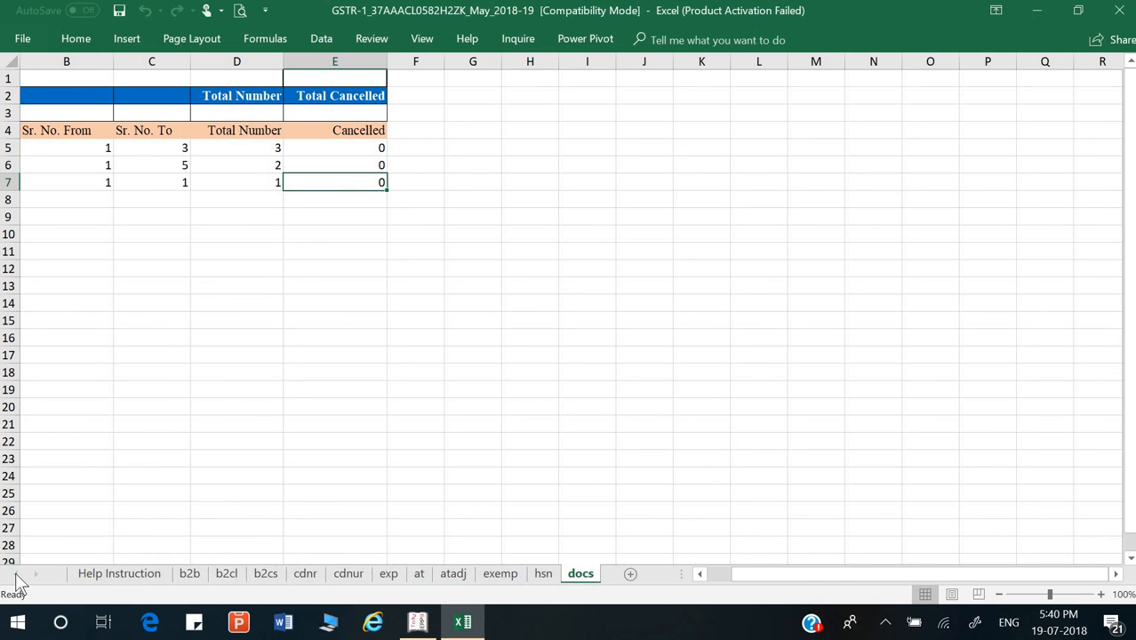
left_click(189, 578)
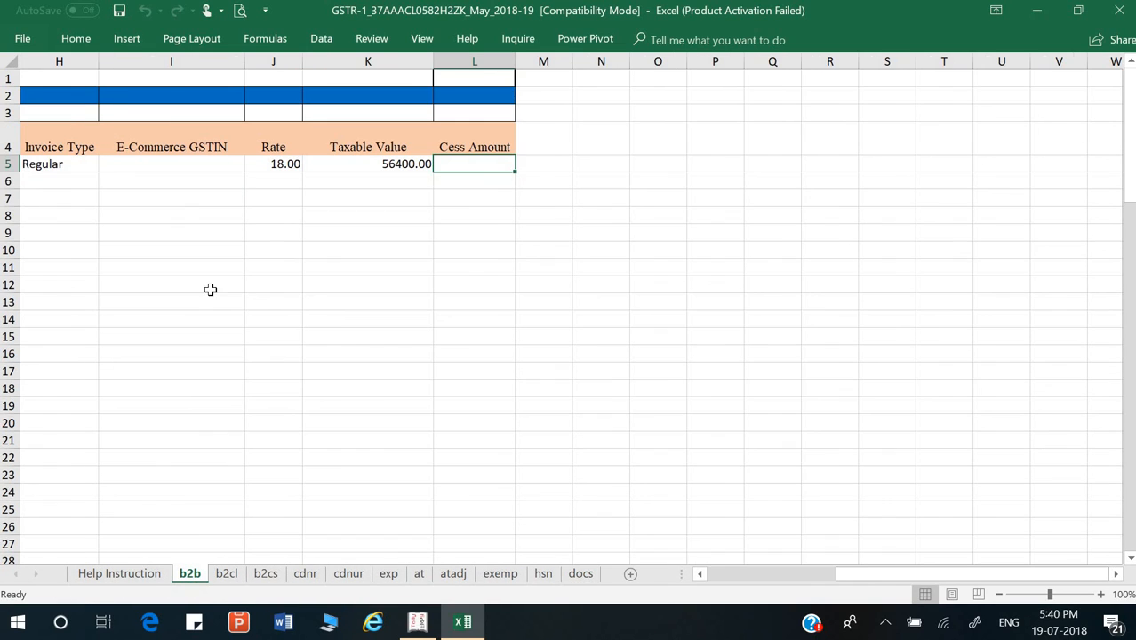
- Review the B2B invoice row across its columns, from the recipient's GSTIN to Reverse Charge
left_click(50, 160)
key("Left")
key("Left")
key("Left")
key("Left")
key("Left")
key("Left")
key("Left")
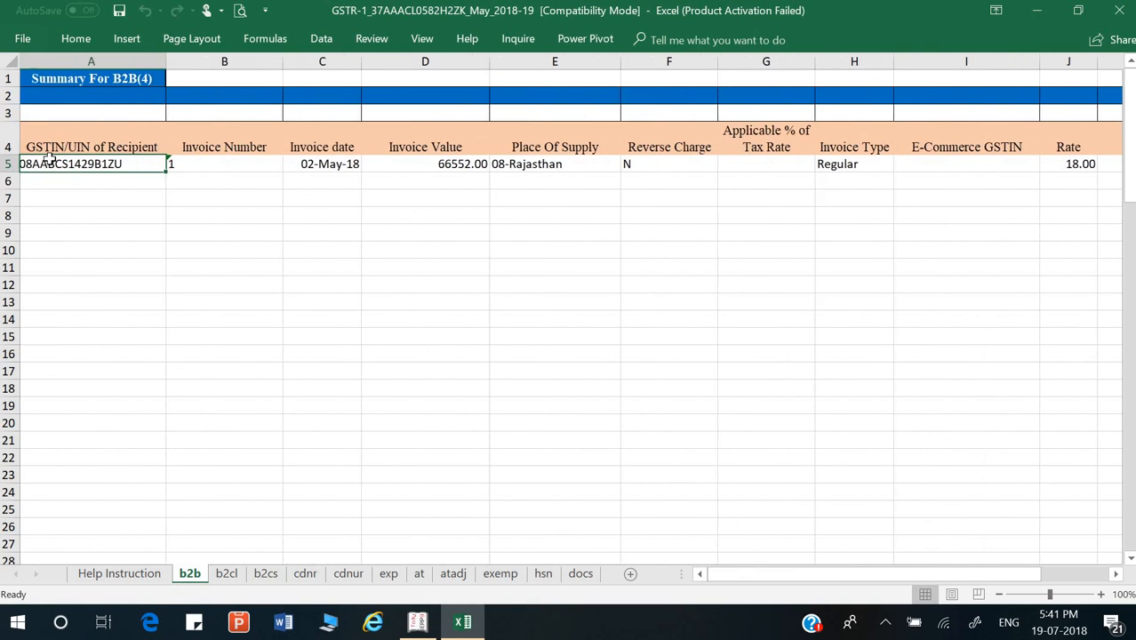
key("Right")
key("Right")
key("Right")
key("Right")
key("Right")
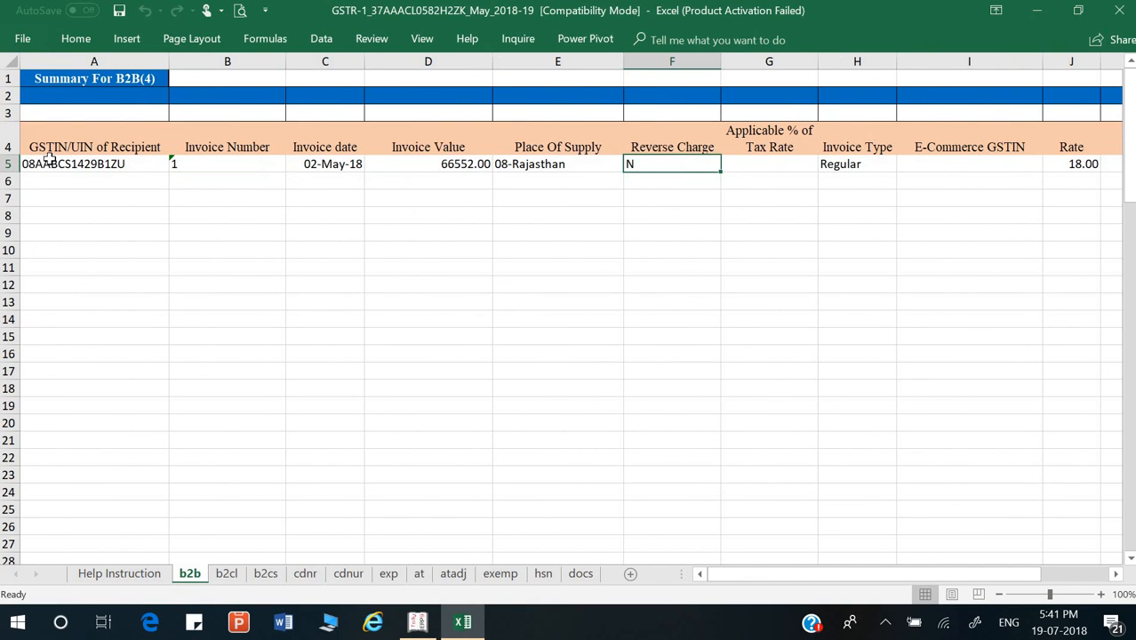
- Check the b2cl sheet and read through the invoice row on the b2cs sheet up to its taxable value
left_click(226, 576)
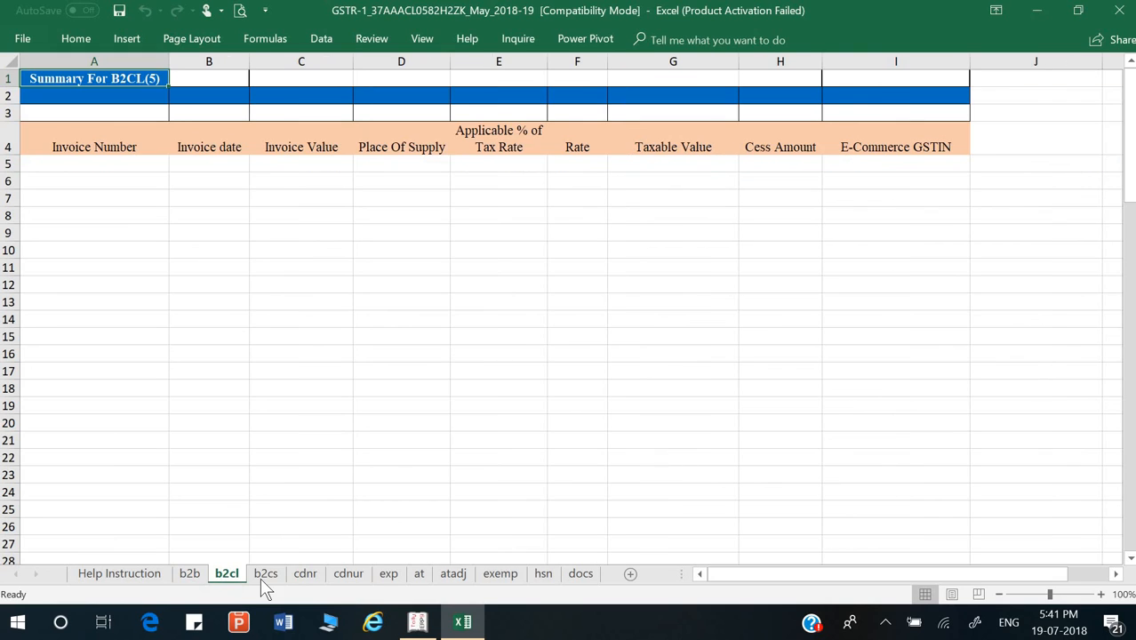
left_click(266, 575)
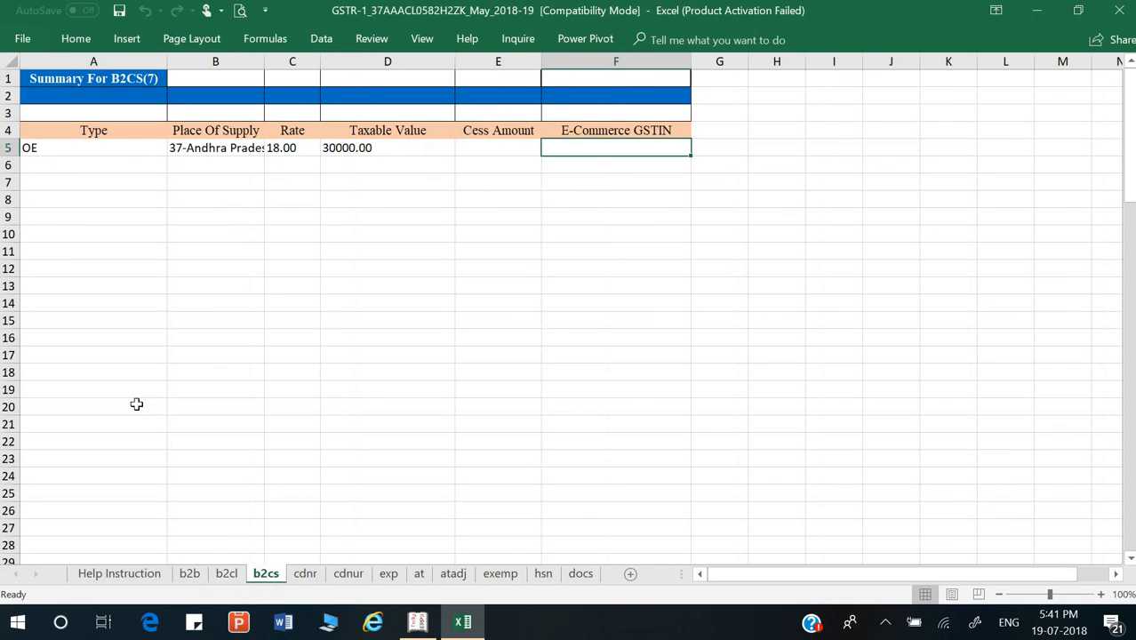
left_click(228, 572)
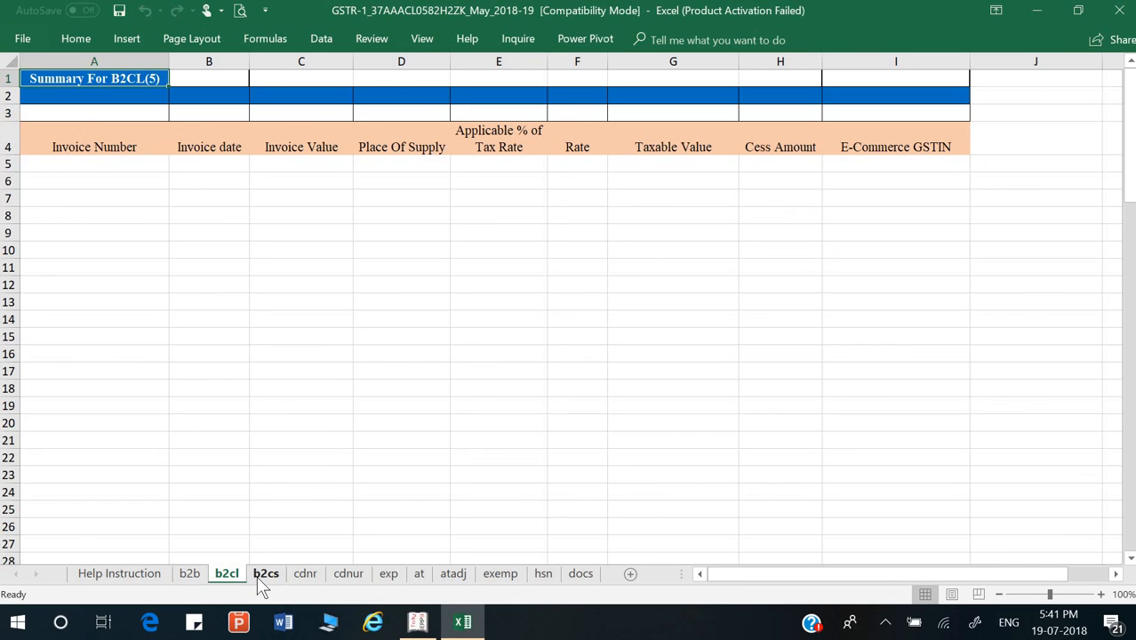
left_click(257, 576)
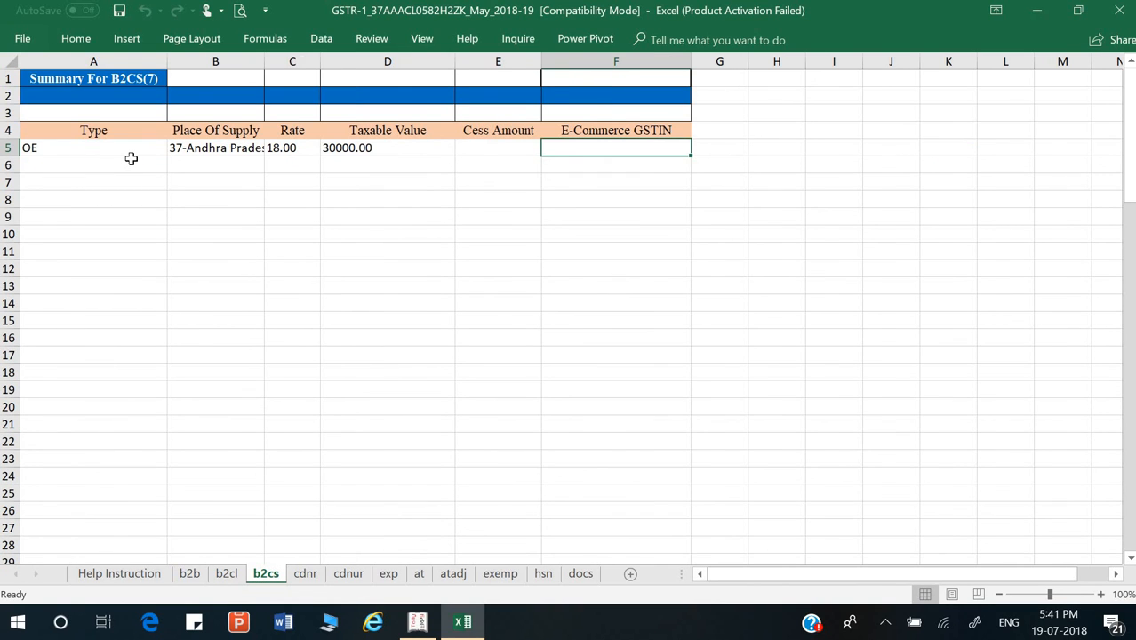
key("Left")
key("Left")
key("Left")
key("Left")
key("Left")
key("Right")
key("Right")
key("Right")
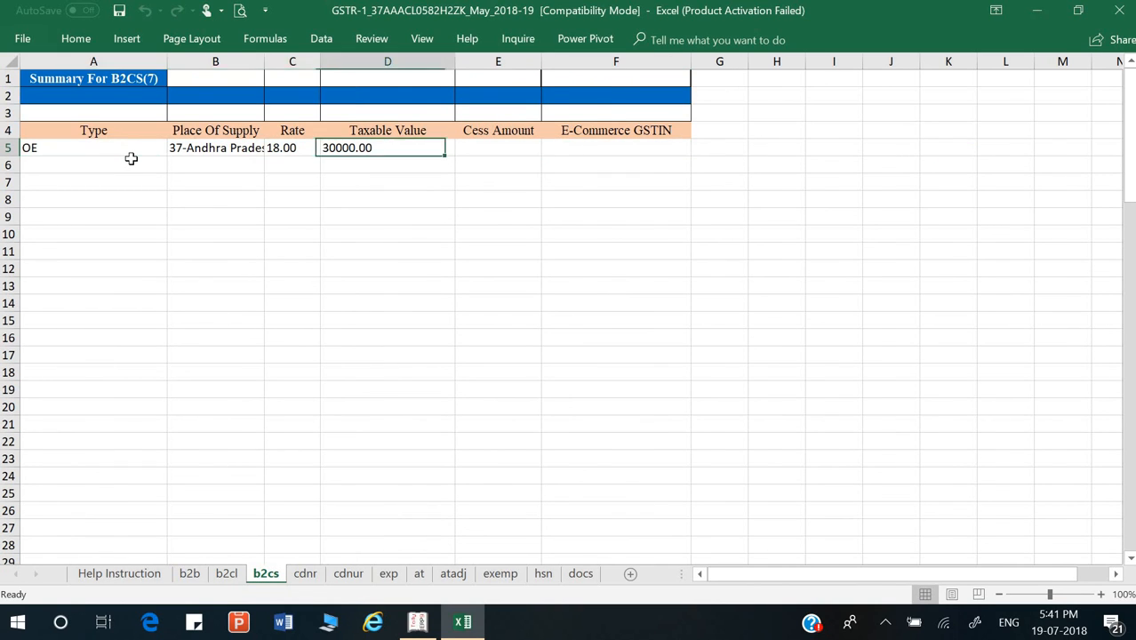
- Review the credit note row on the cdnr sheet, from the recipient's GSTIN through the voucher value and tax rate columns
left_click(304, 575)
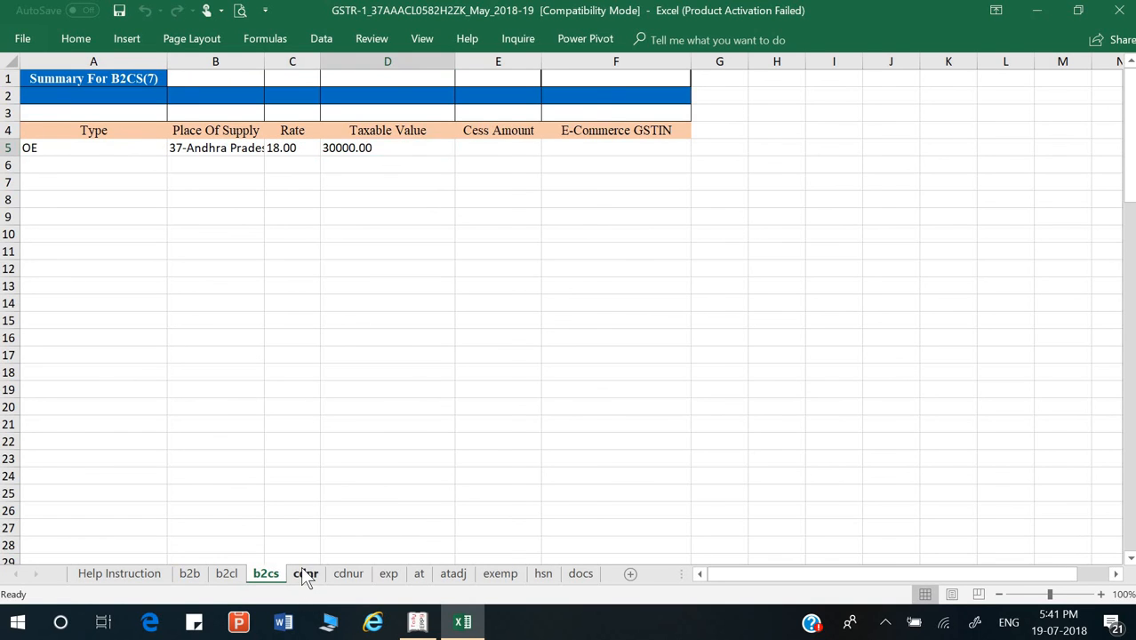
key("Left")
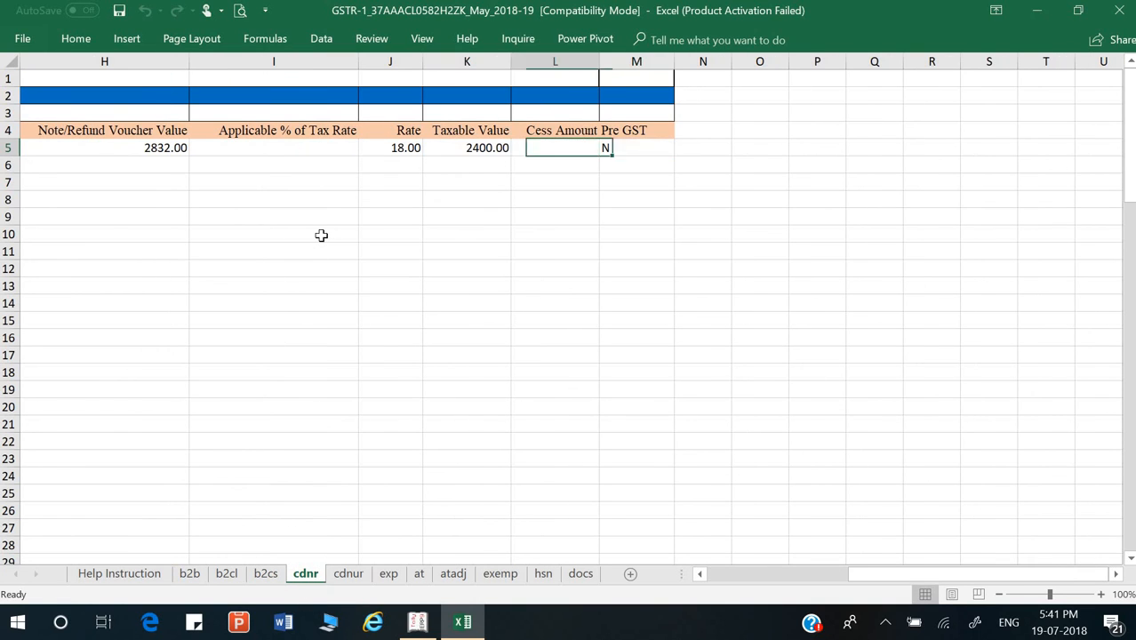
key("Left")
key("Left")
key("Left")
key("Left")
key("Left")
key("Left")
key("Left")
key("Left")
key("Left")
key("Left")
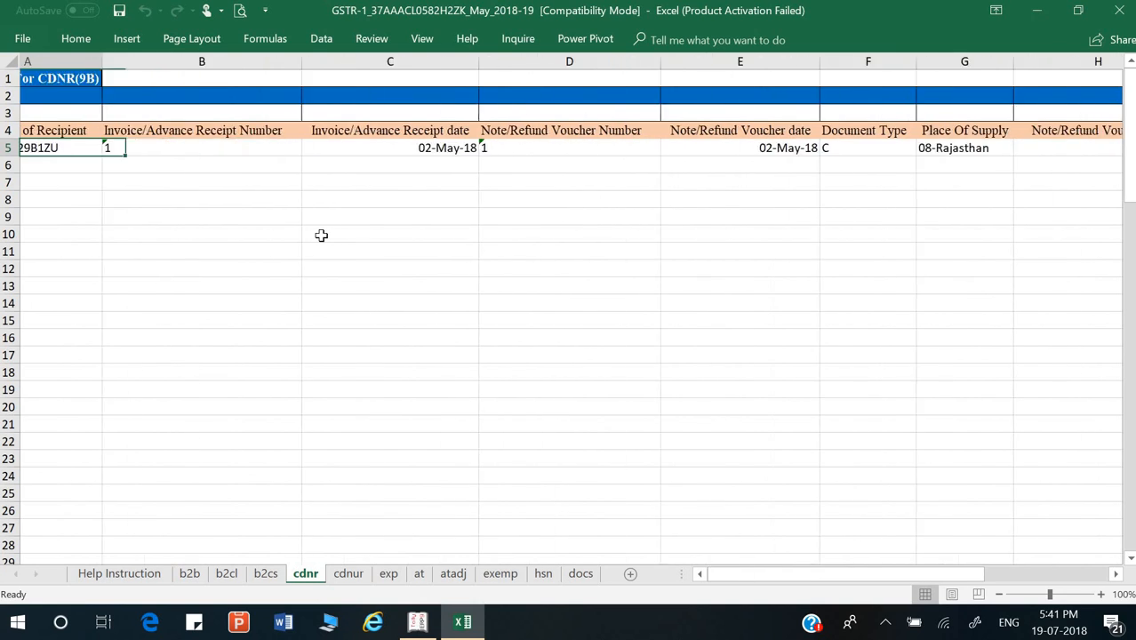
key("Left")
key("Right")
key("Right")
key("Right")
key("Left")
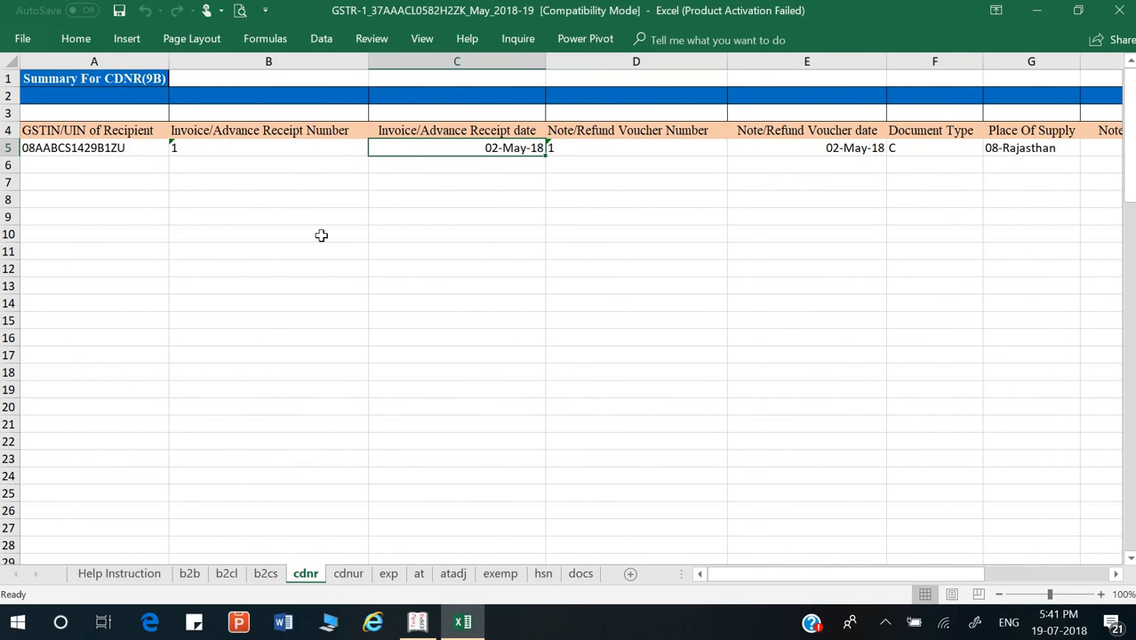
key("Right")
key("Right")
key("Right")
key("Right")
key("Right")
key("Right")
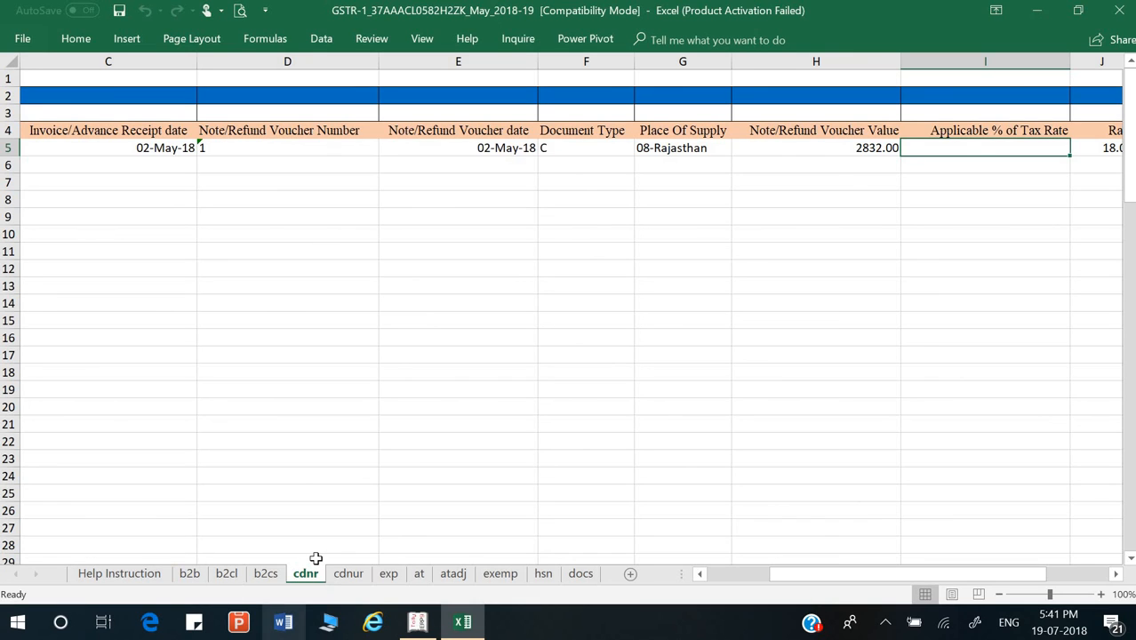
- Look through the cdnur, exp, at and atadj sheets for any entries
left_click(348, 574)
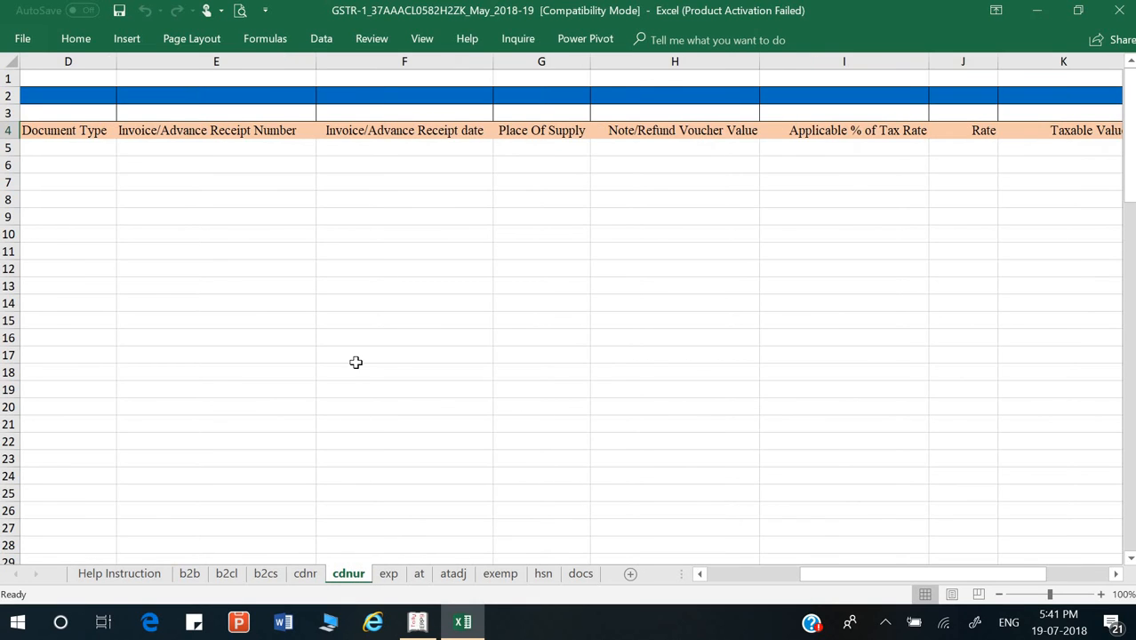
key("ctrl+Home")
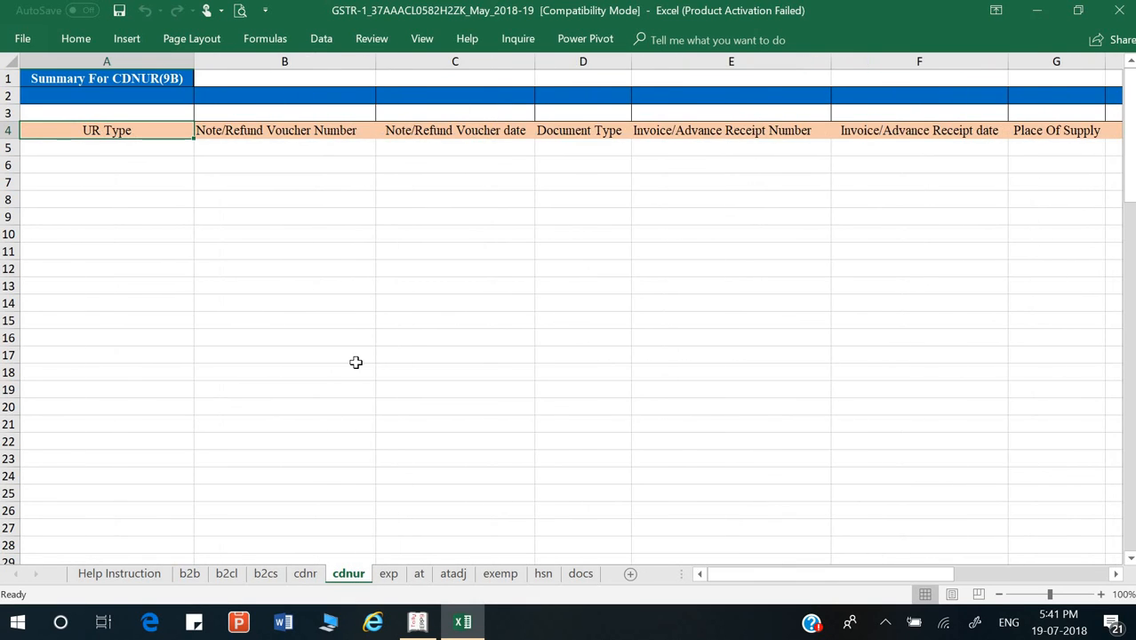
left_click(391, 574)
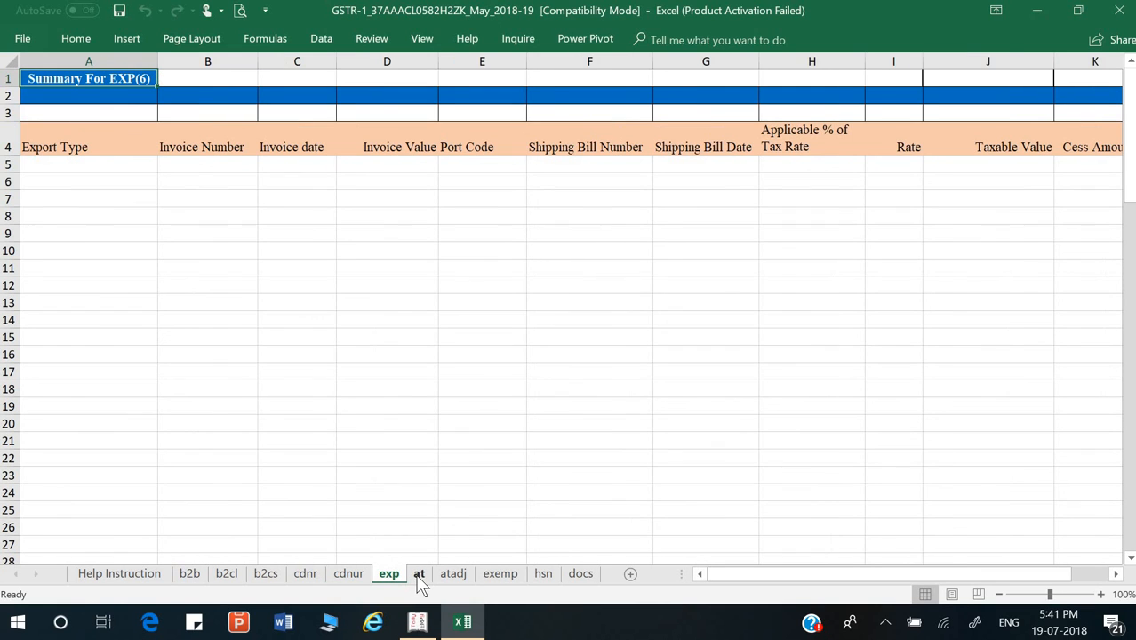
left_click(418, 575)
left_click(451, 574)
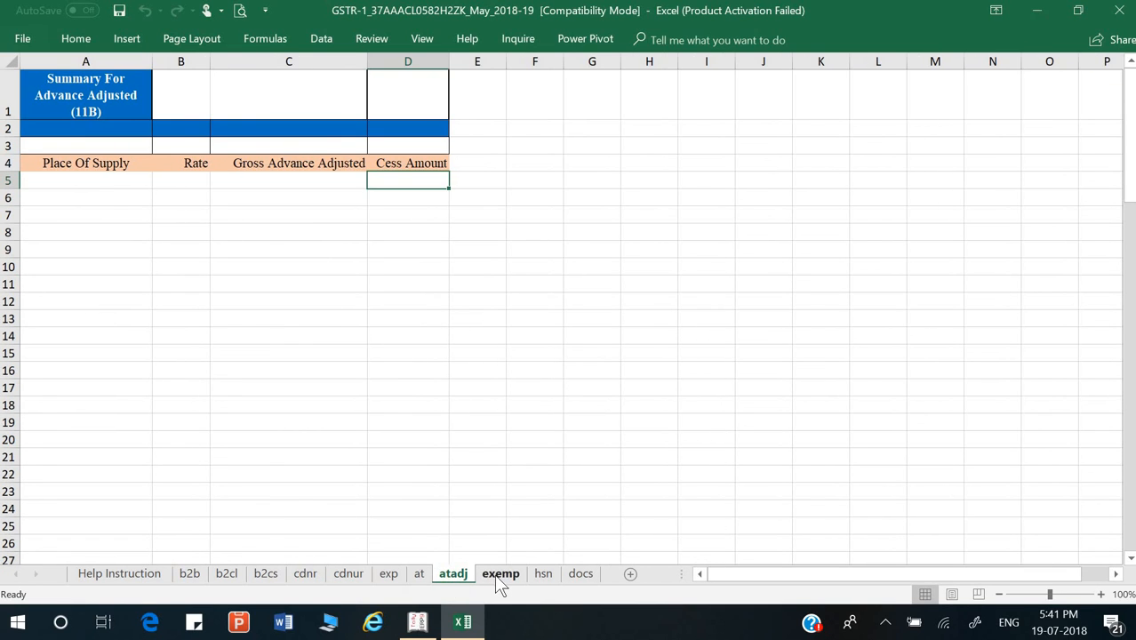
- Examine the nil rated, exempted and non-GST supply descriptions on the exemp sheet
left_click(496, 573)
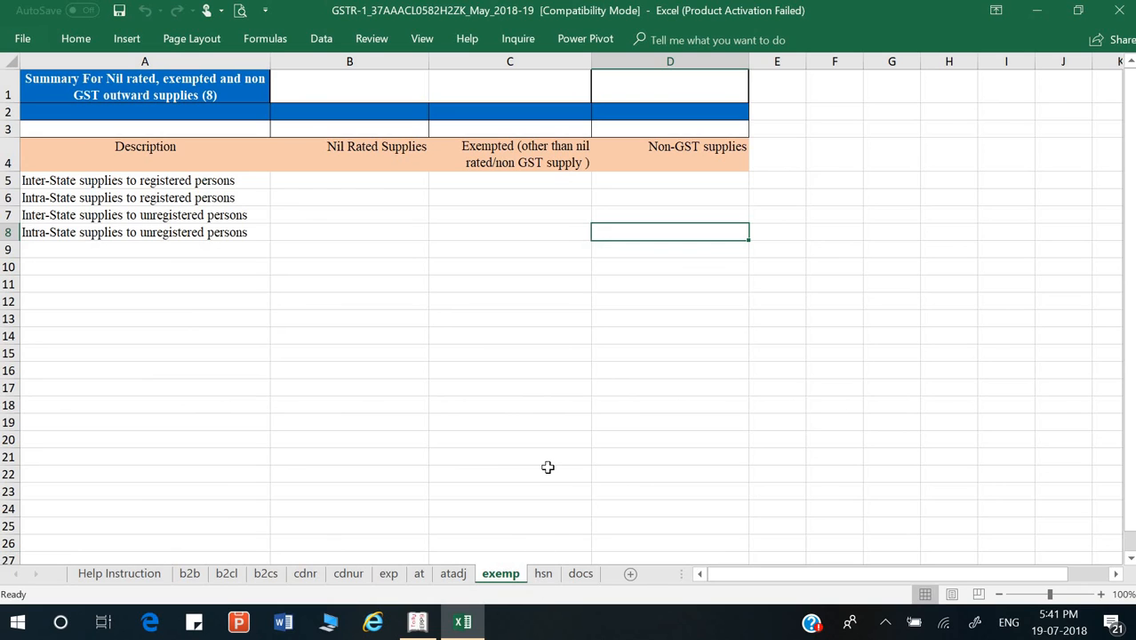
key("Left")
key("Left")
key("Left")
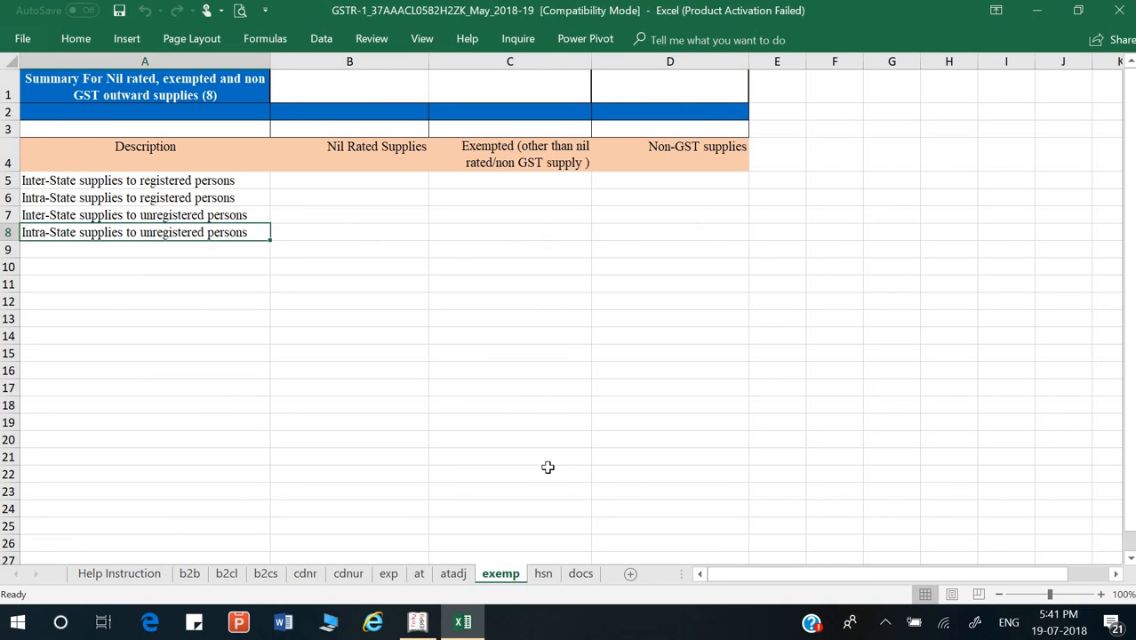
key("Up")
key("Up")
key("Up")
key("Up")
key("Down")
key("Down")
key("Down")
key("Down")
- Go to the start of the HSN summary on the hsn sheet and auto-fit the UQC column's width to its contents
left_click(542, 574)
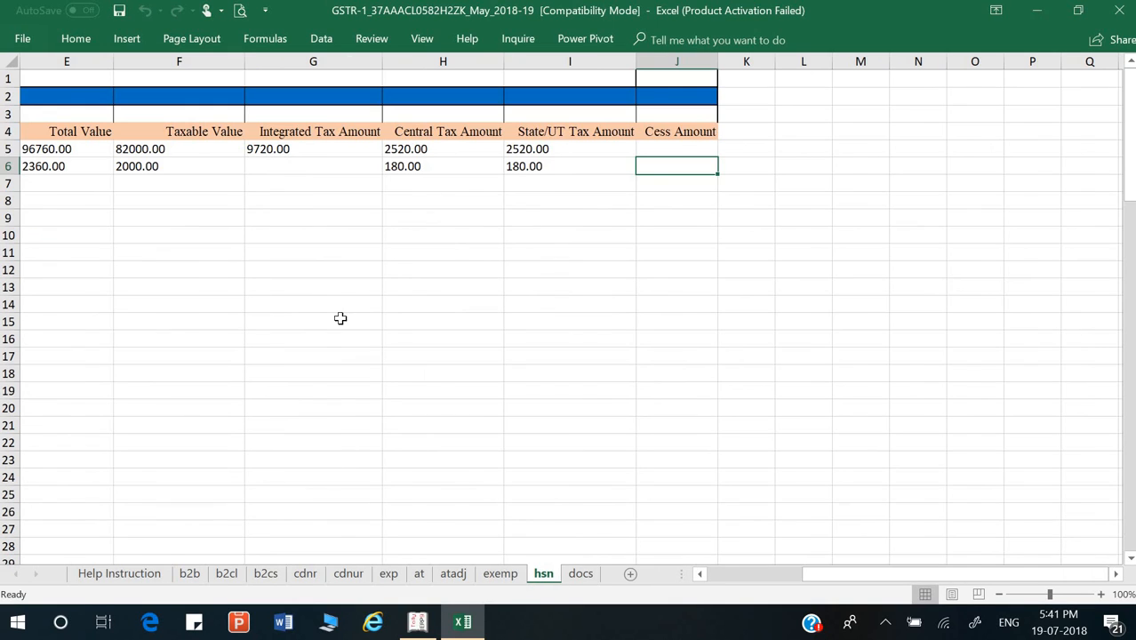
key("Left")
key("Left")
key("Left")
key("Left")
key("Left")
key("Left")
key("Left")
key("Left")
key("Left")
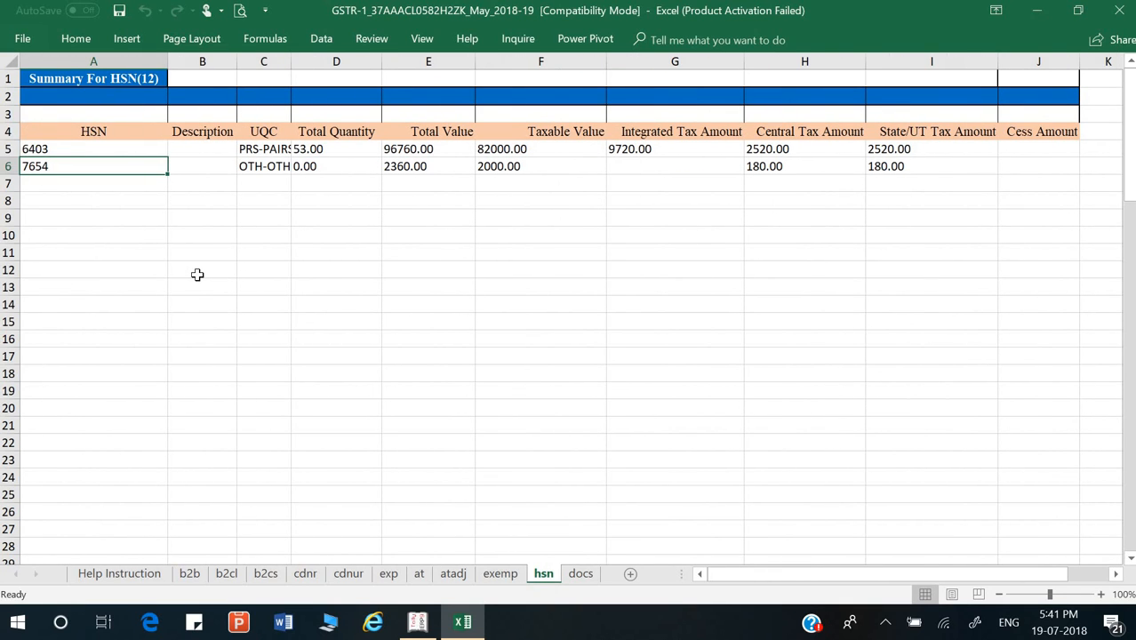
key("Up")
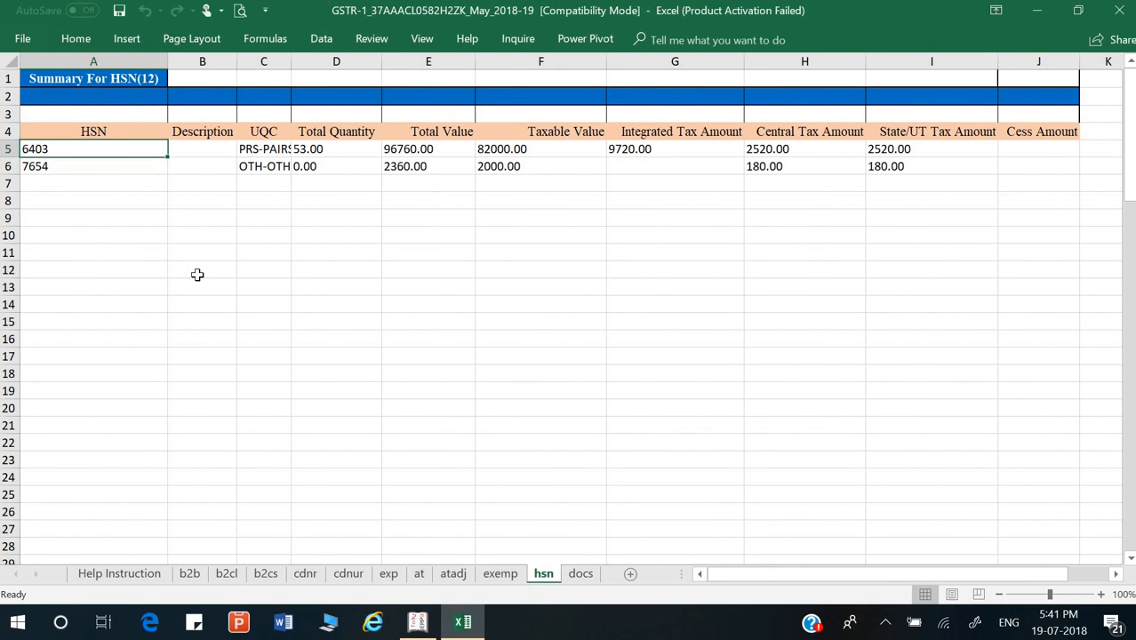
key("Right")
key("Right")
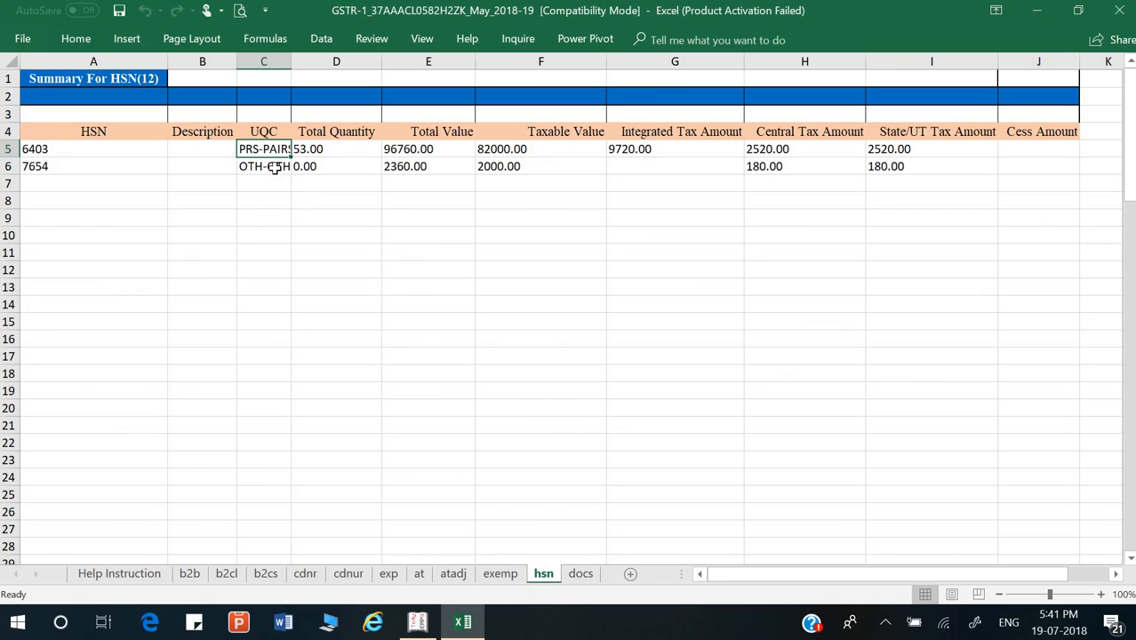
double_click(289, 61)
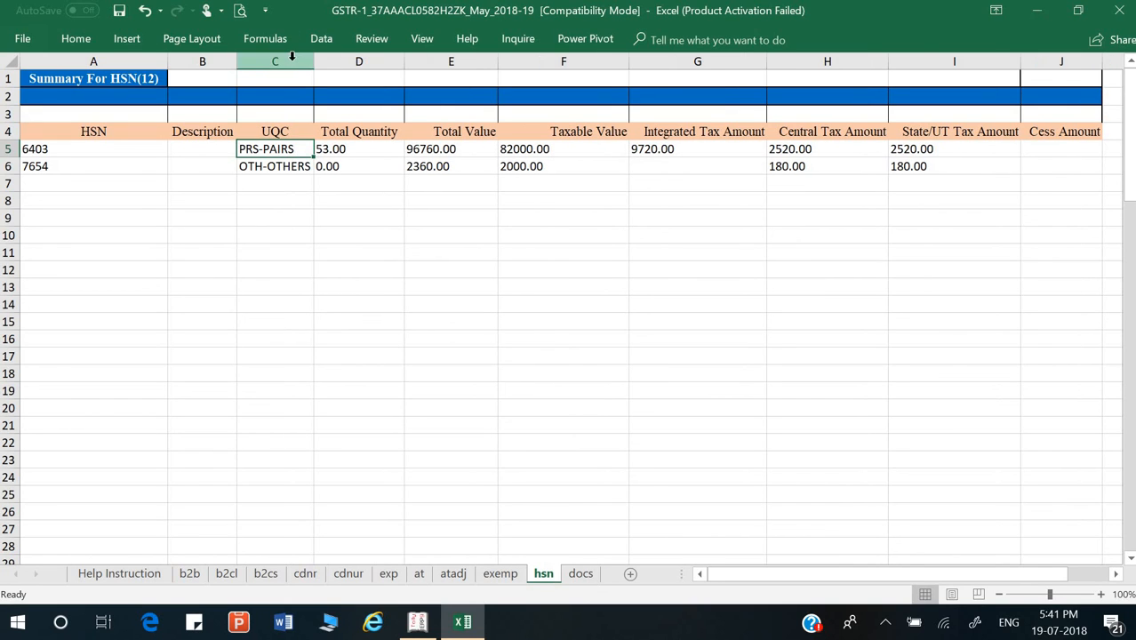
- Examine the HSN 6403 row's total quantity, total value, taxable value and integrated, central and state tax amounts
left_click(376, 147)
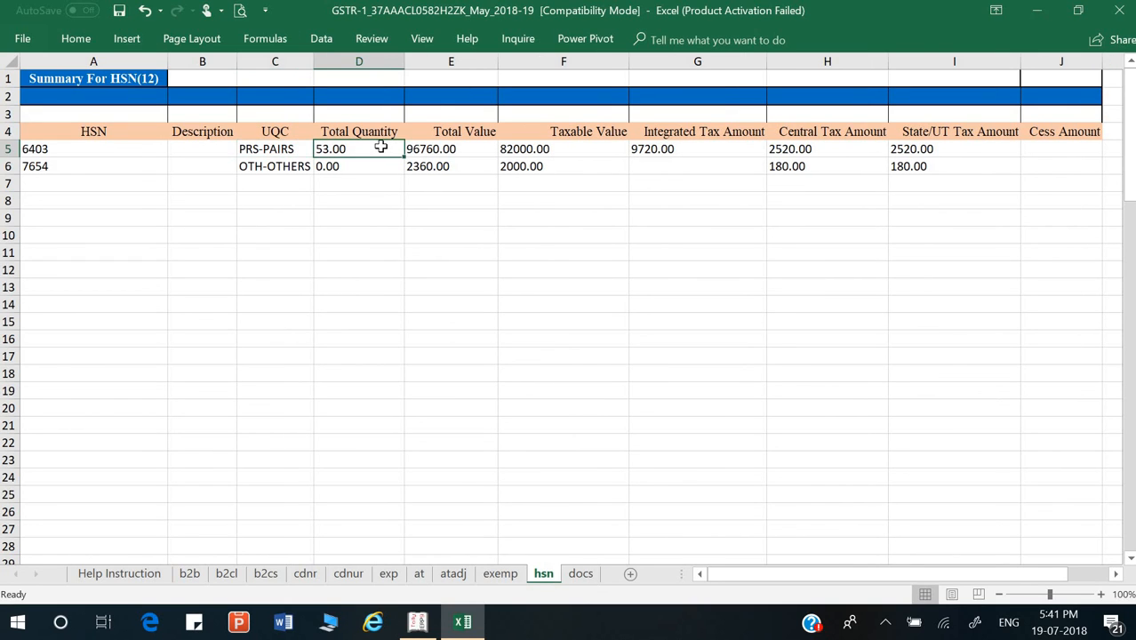
left_click(417, 151)
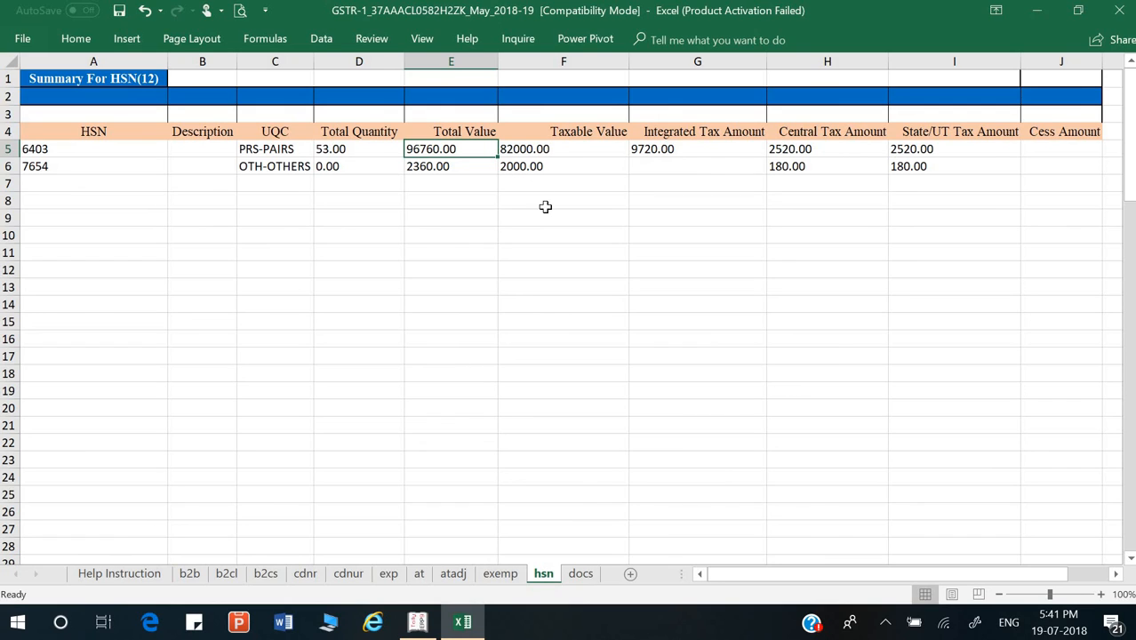
left_click(93, 144)
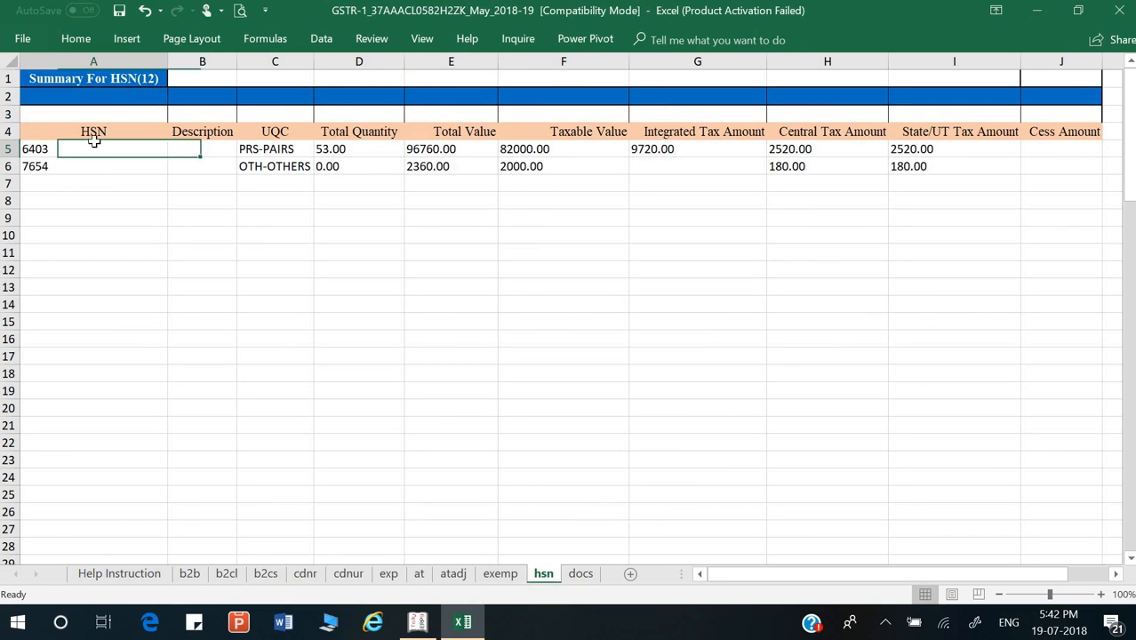
left_click(388, 149)
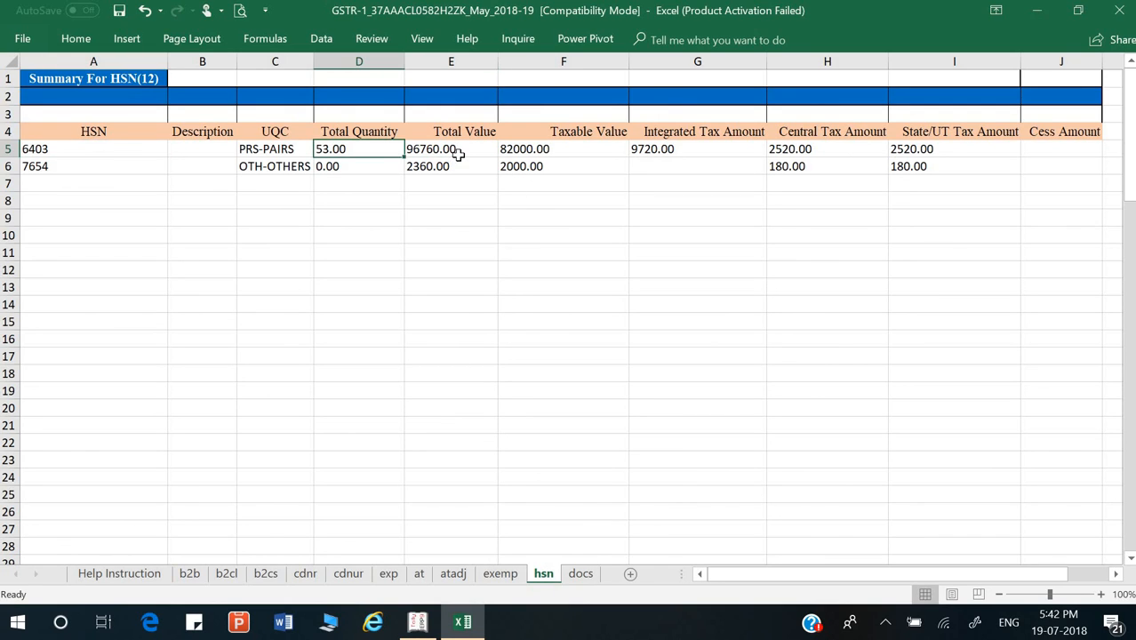
left_click(458, 152)
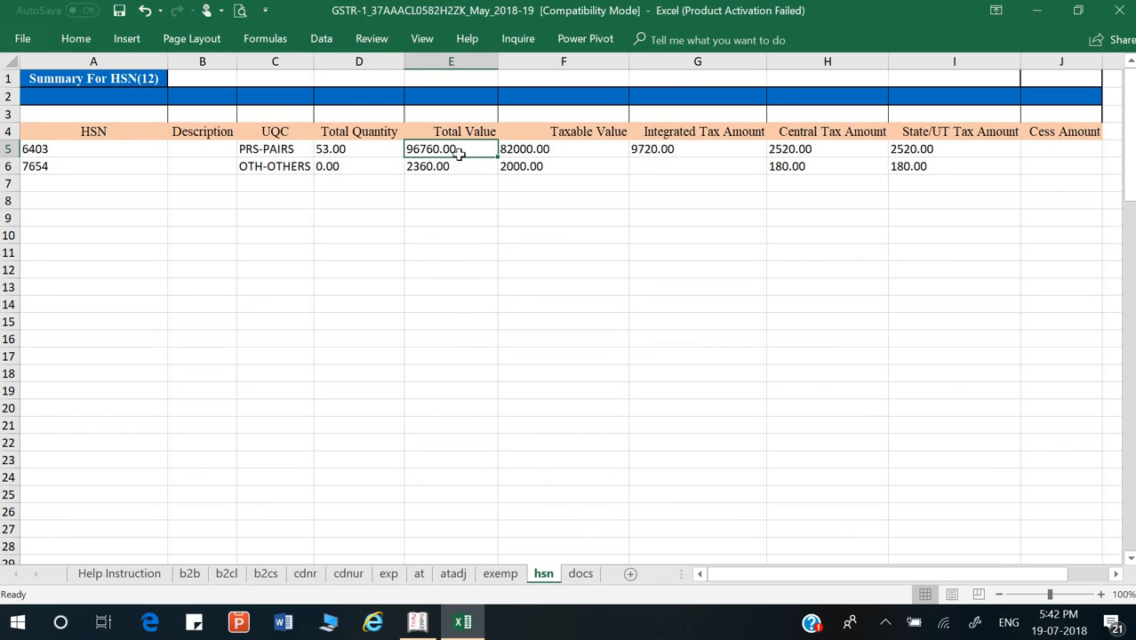
left_click(593, 151)
left_click(662, 151)
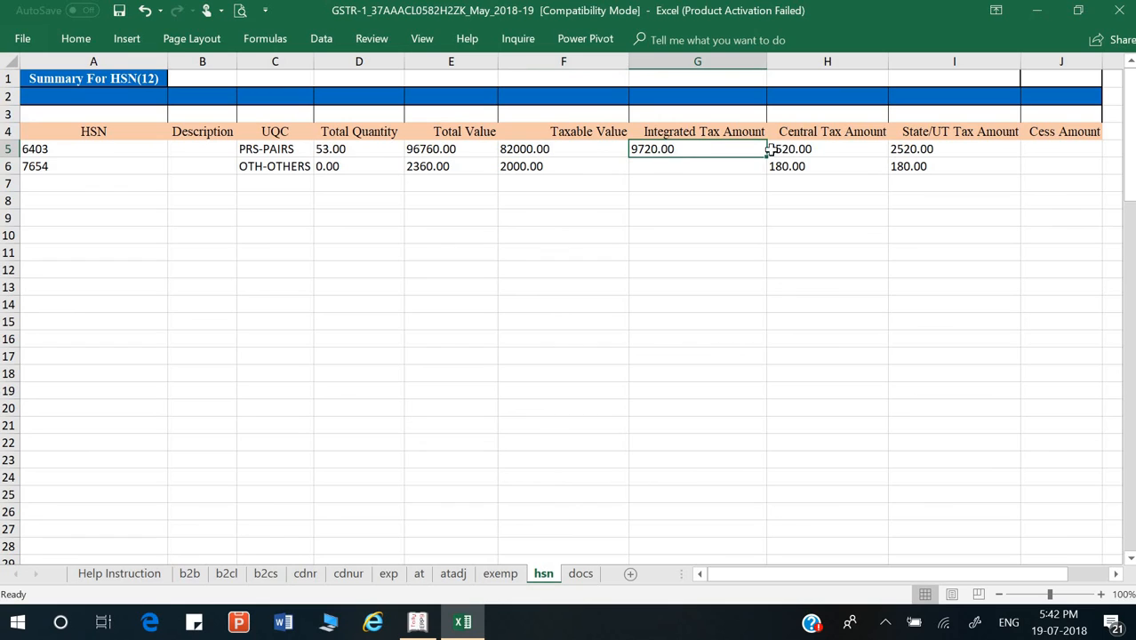
left_click(847, 149)
left_click(919, 149)
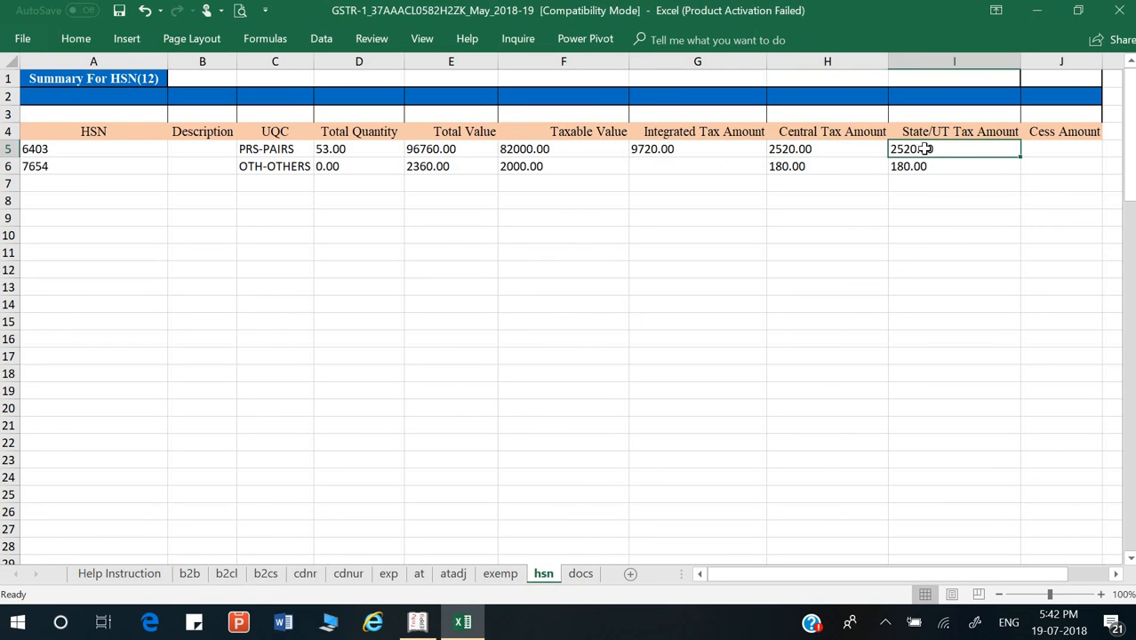
- Check the HSN 7654 row's UQC and total value, and go to the first document entry on the docs sheet
left_click(256, 170)
left_click(447, 167)
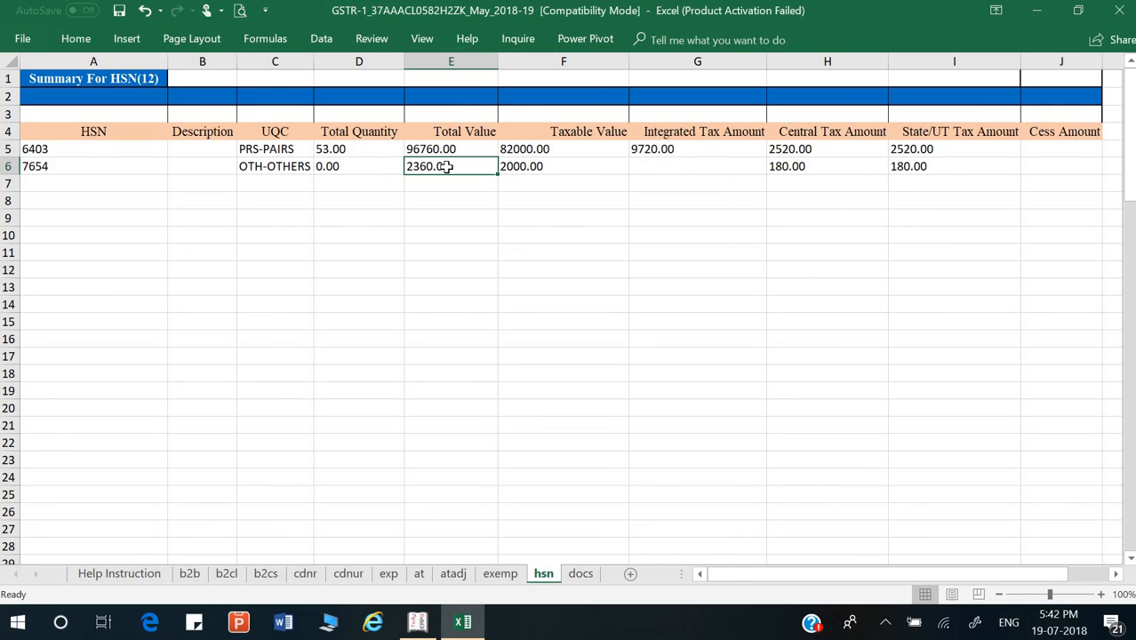
left_click(581, 574)
key("Left")
key("Left")
key("Left")
key("Left")
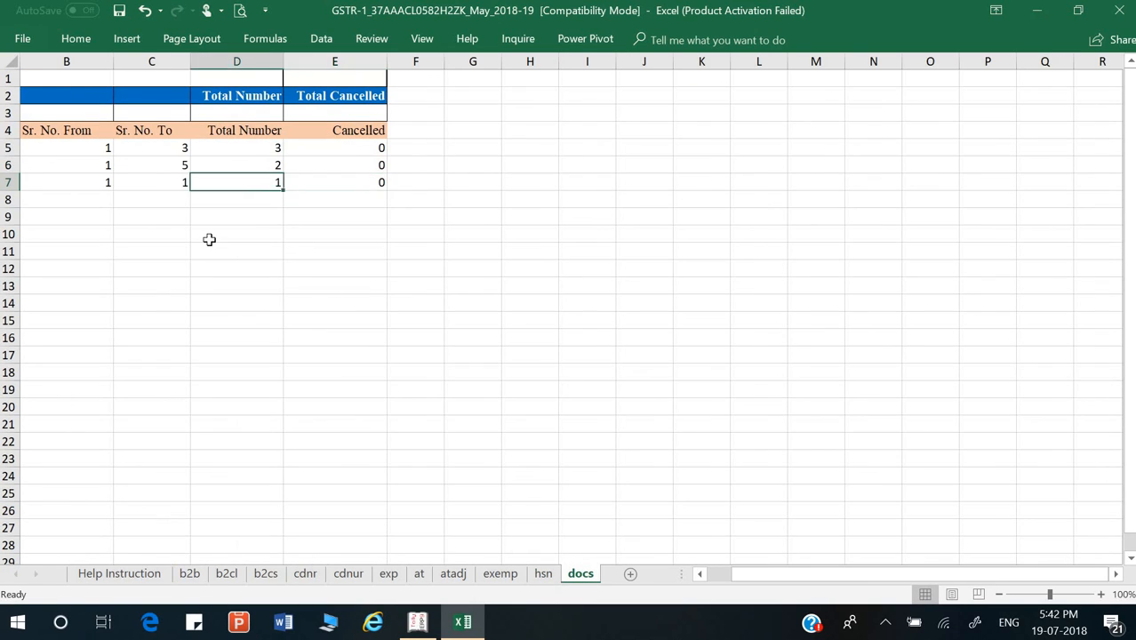
key("Up")
key("Up")
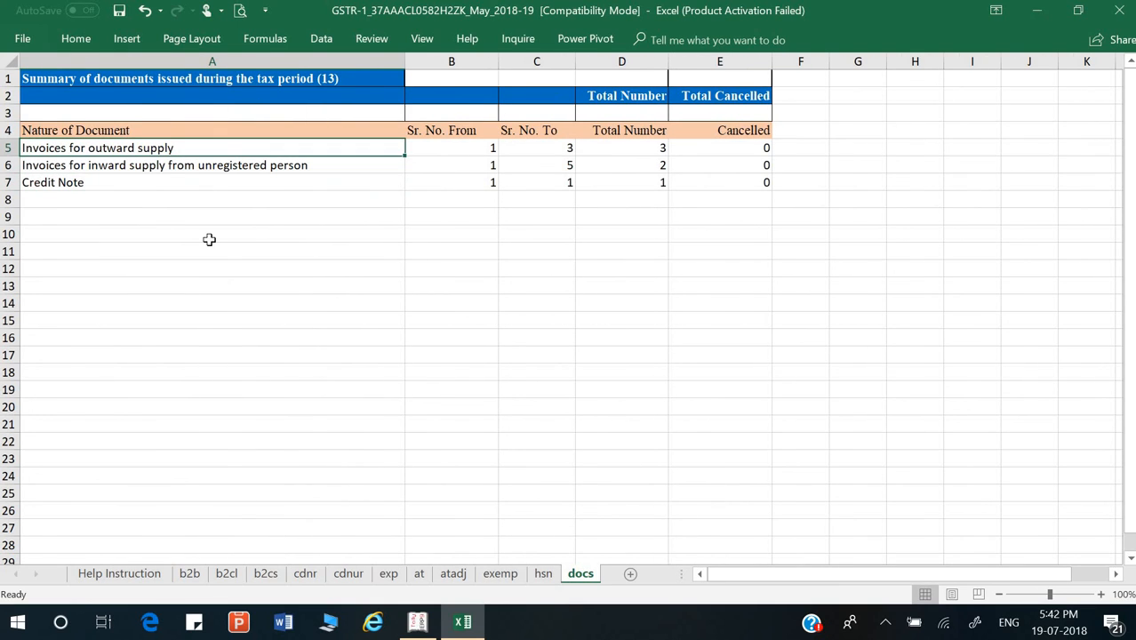
- Examine the serial number range, total number and cancelled count of the invoices for outward supply
key("Right")
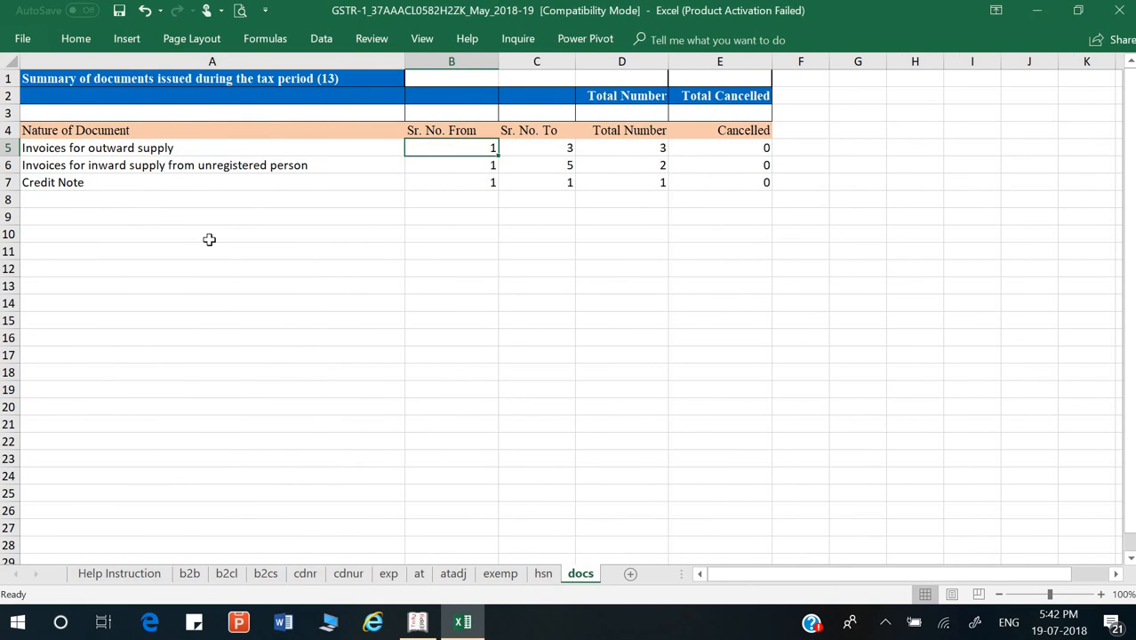
key("Right")
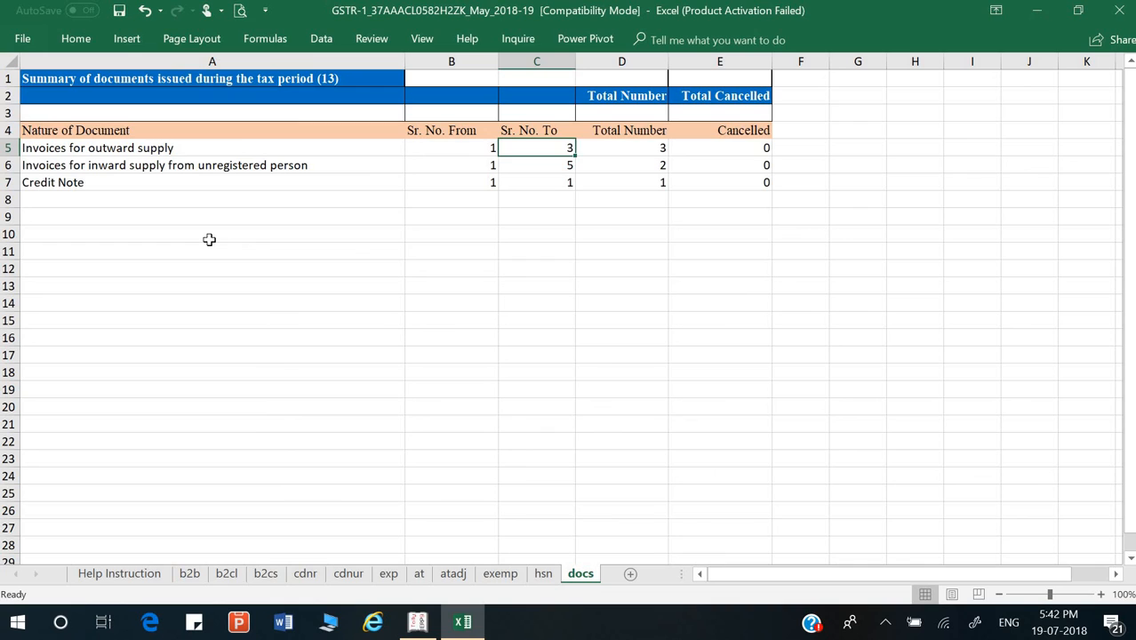
key("Right")
key("Right")
key("Left")
key("Left")
key("Left")
key("Left")
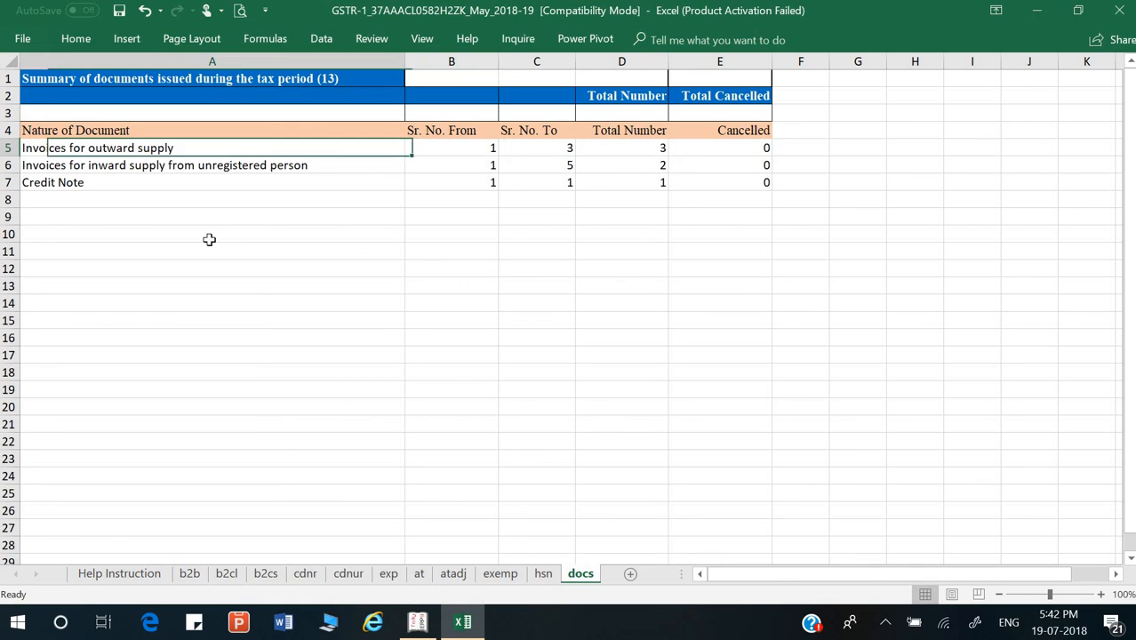
- Examine the serial number range and total number of the invoices for inward supply from unregistered person
key("Down")
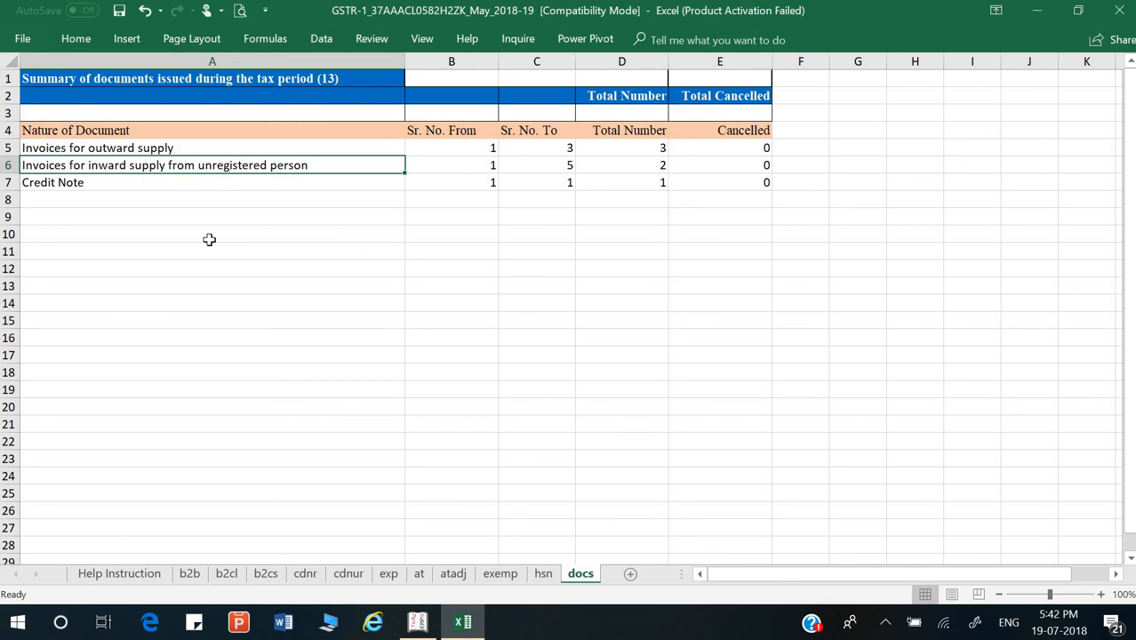
key("Right")
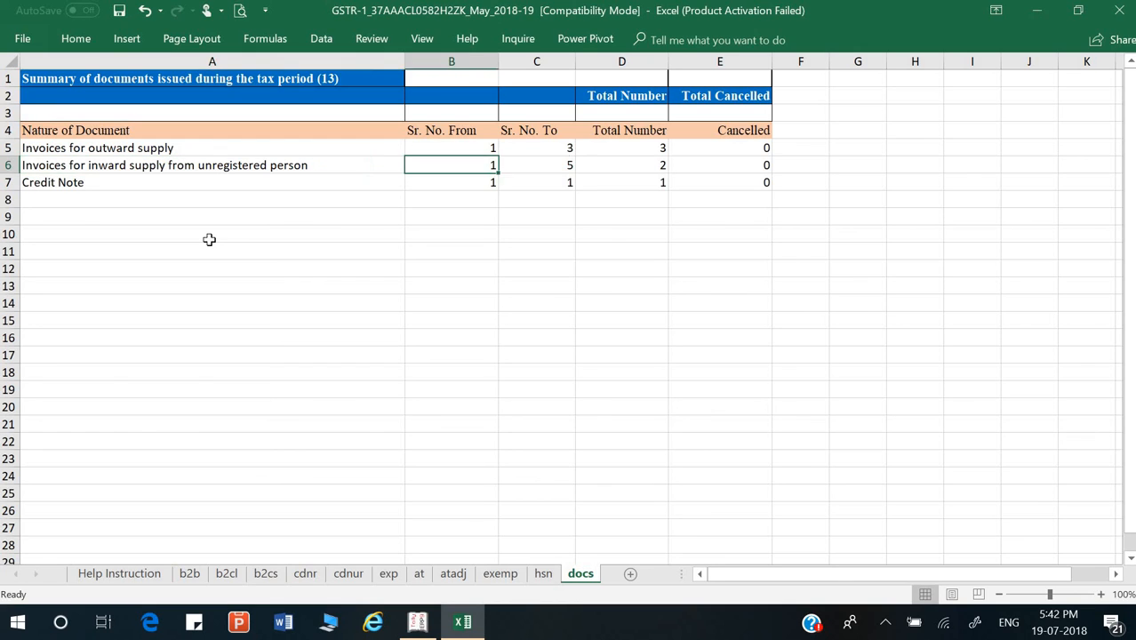
key("Right")
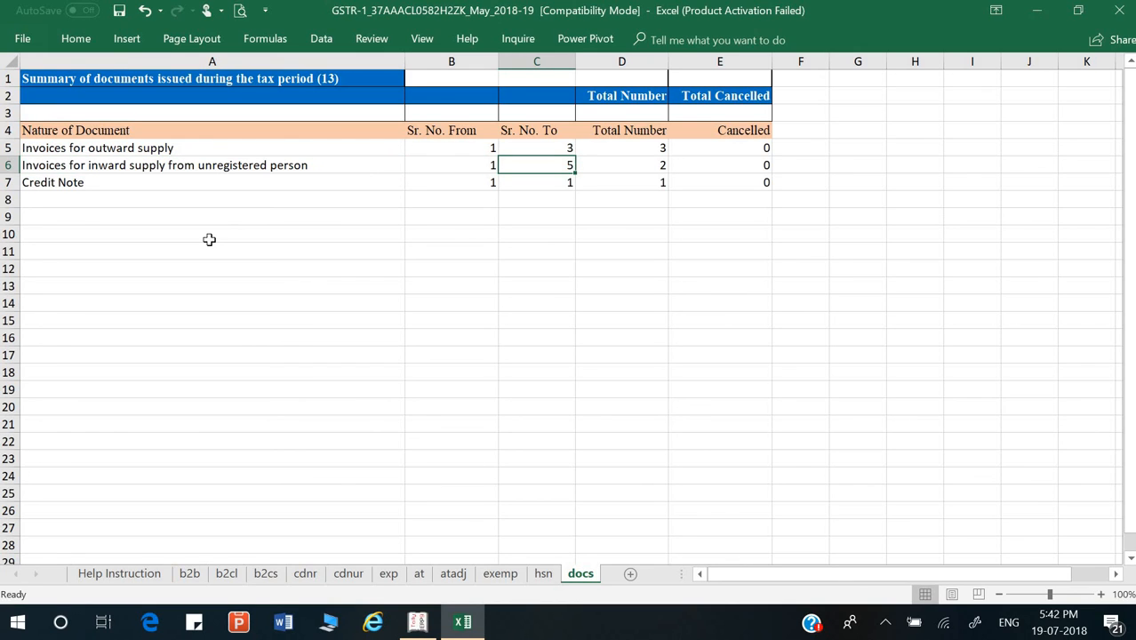
key("Right")
key("Right")
key("Left")
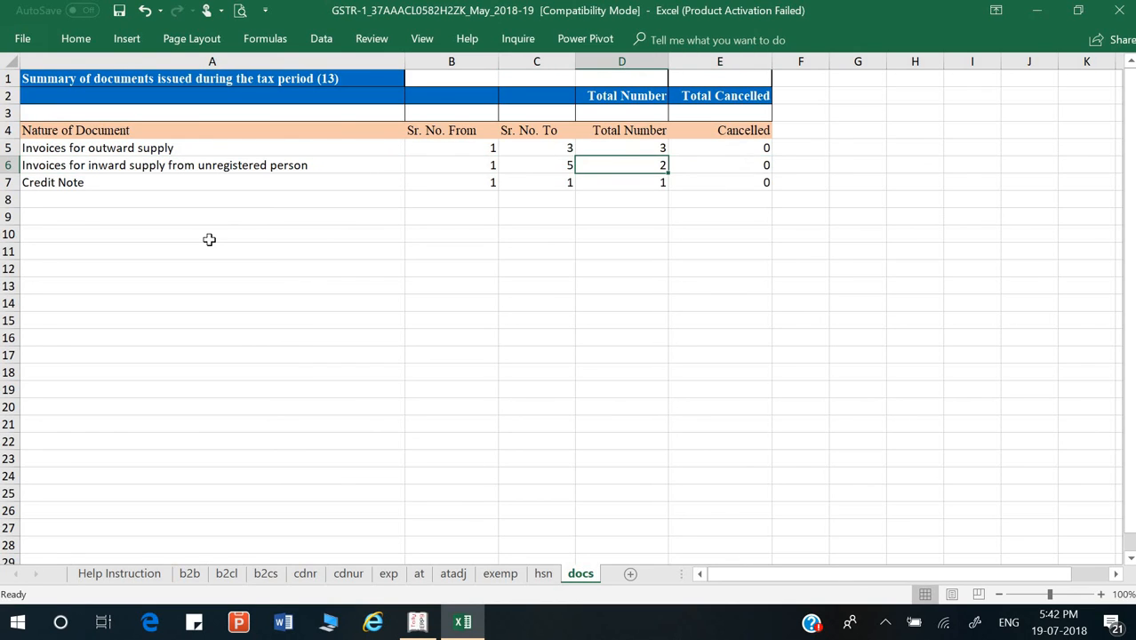
- Examine the Credit Note row's serial number range and total number of documents
key("Down")
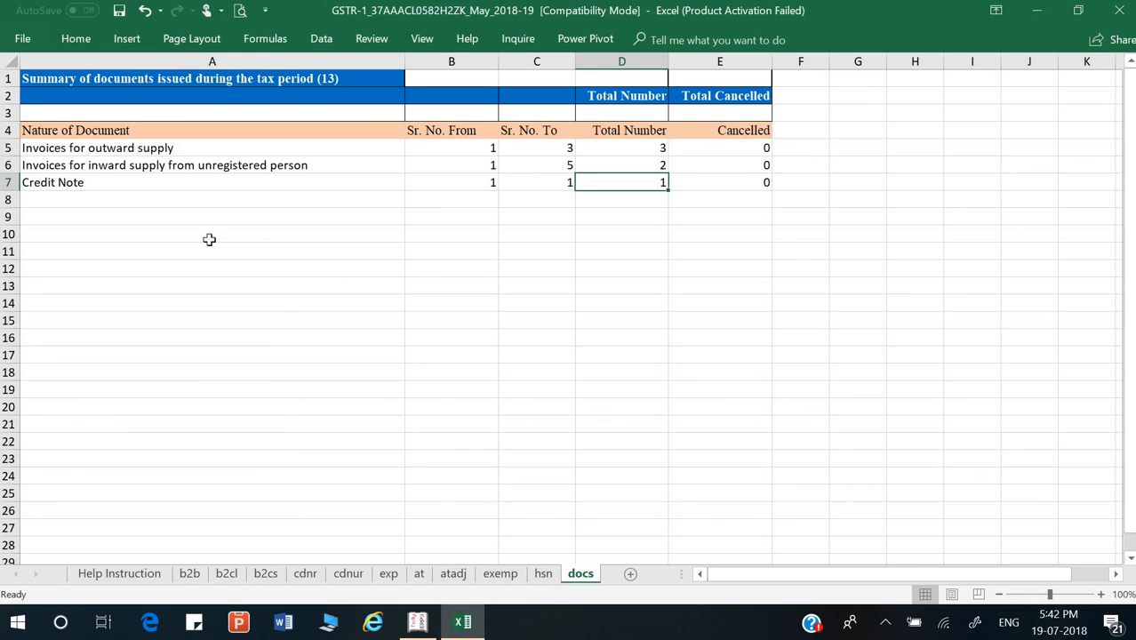
key("Left")
key("Left")
key("Left")
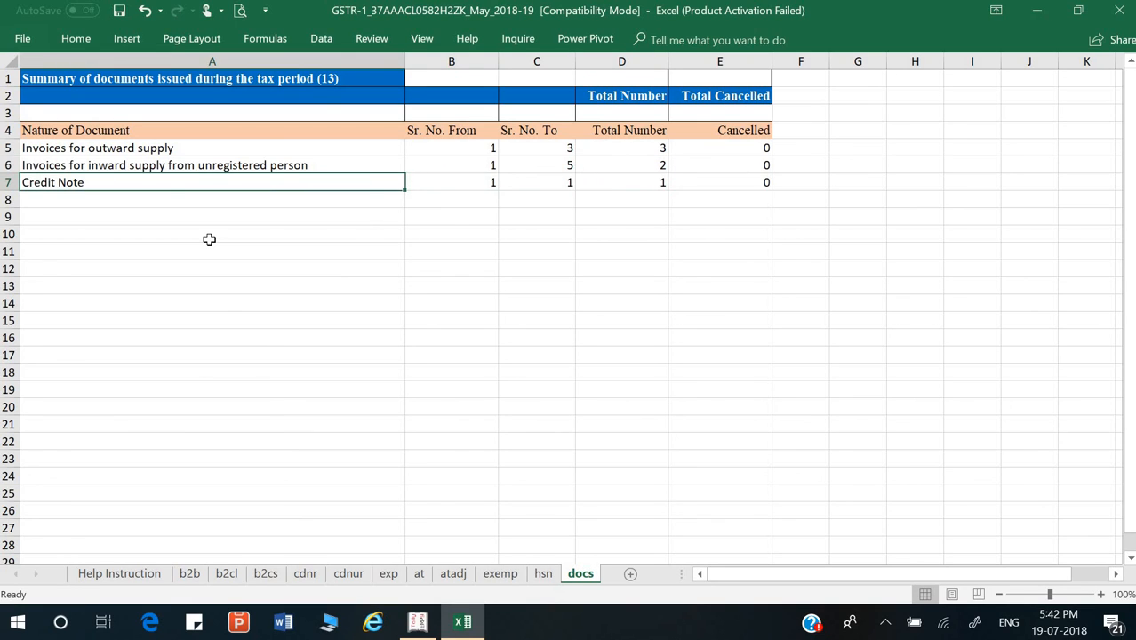
key("Right")
key("Right")
key("Right")
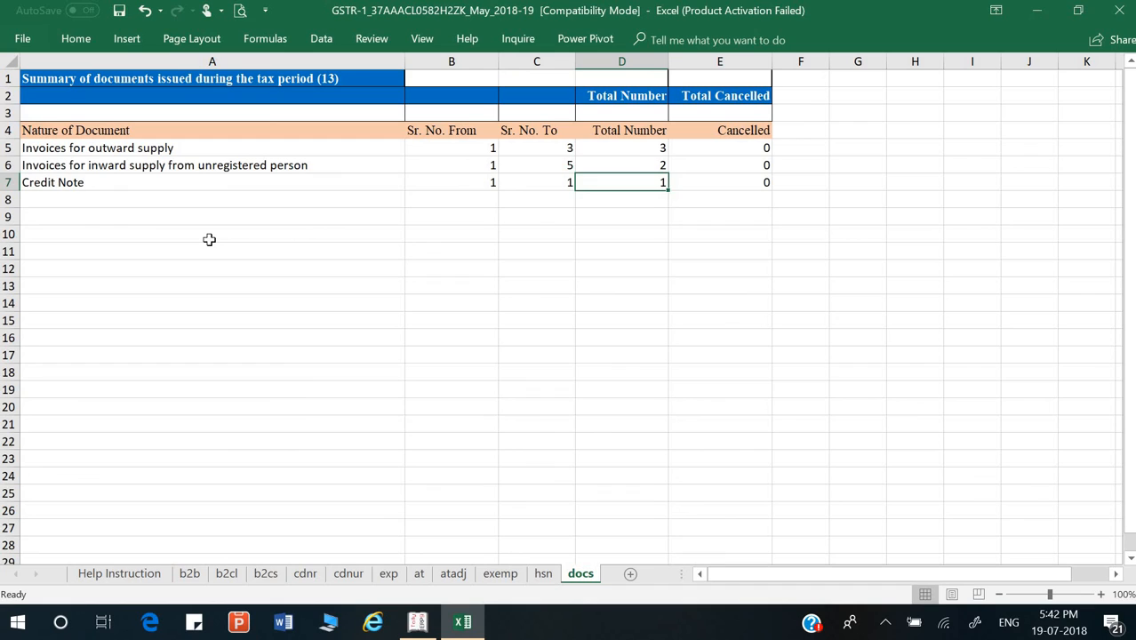
- Compare the Cancelled values of the outward supply, inward supply and credit note rows
key("Up")
key("Right")
key("Right")
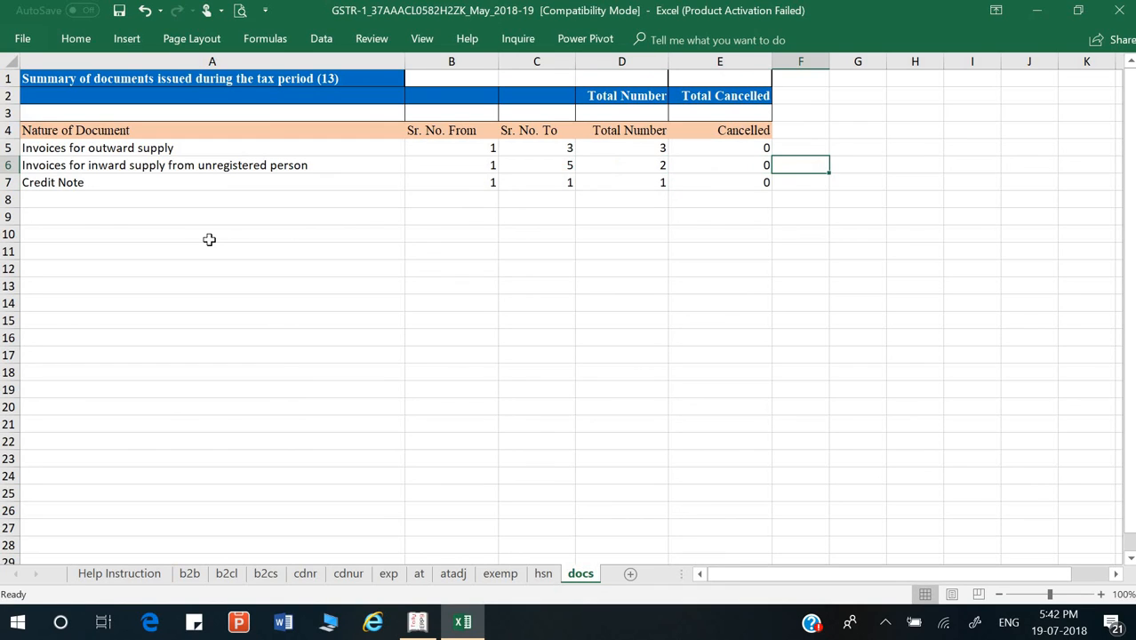
key("Left")
key("Up")
key("Down")
key("Down")
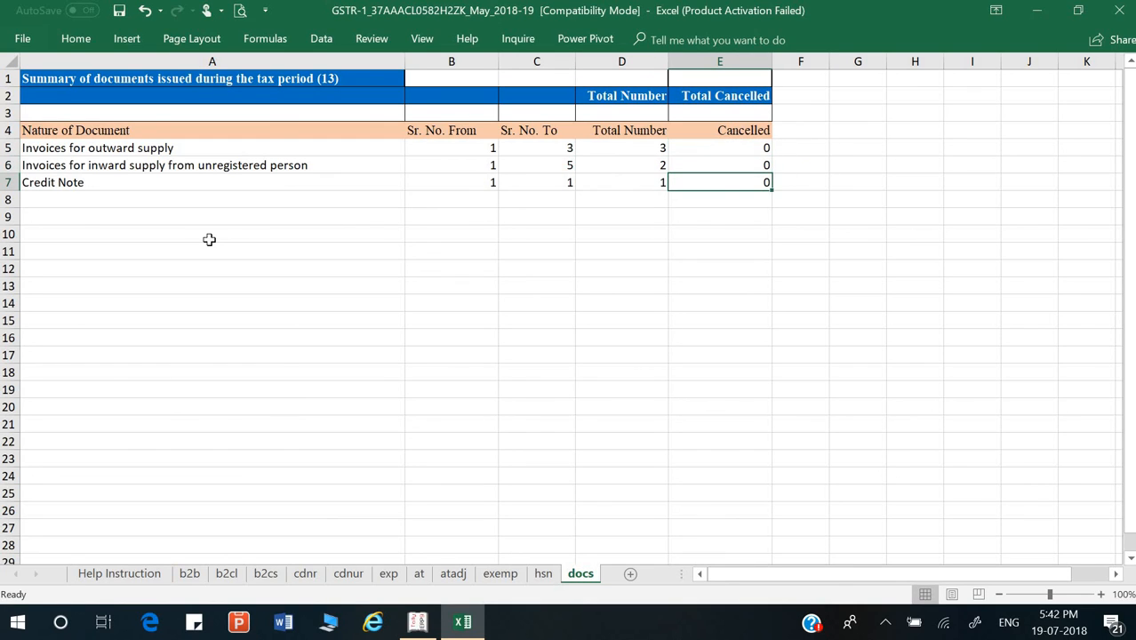